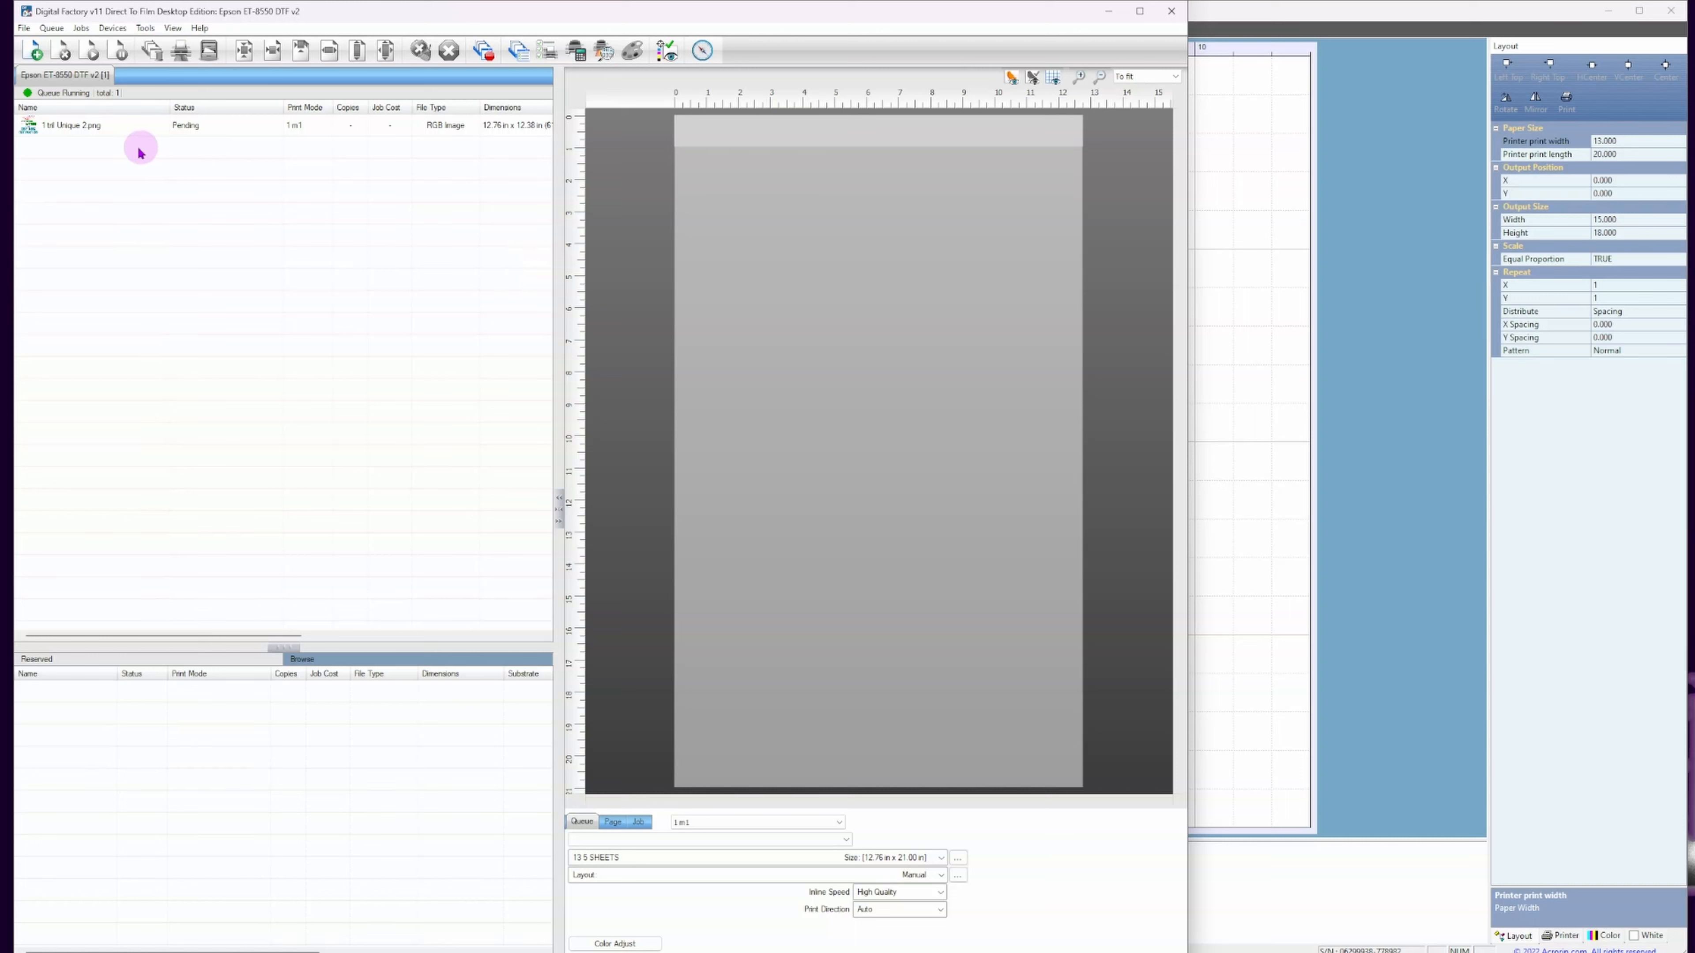
Preview the queued job on its page and examine the artwork and sheet edges at different magnifications.
left_click(114, 126)
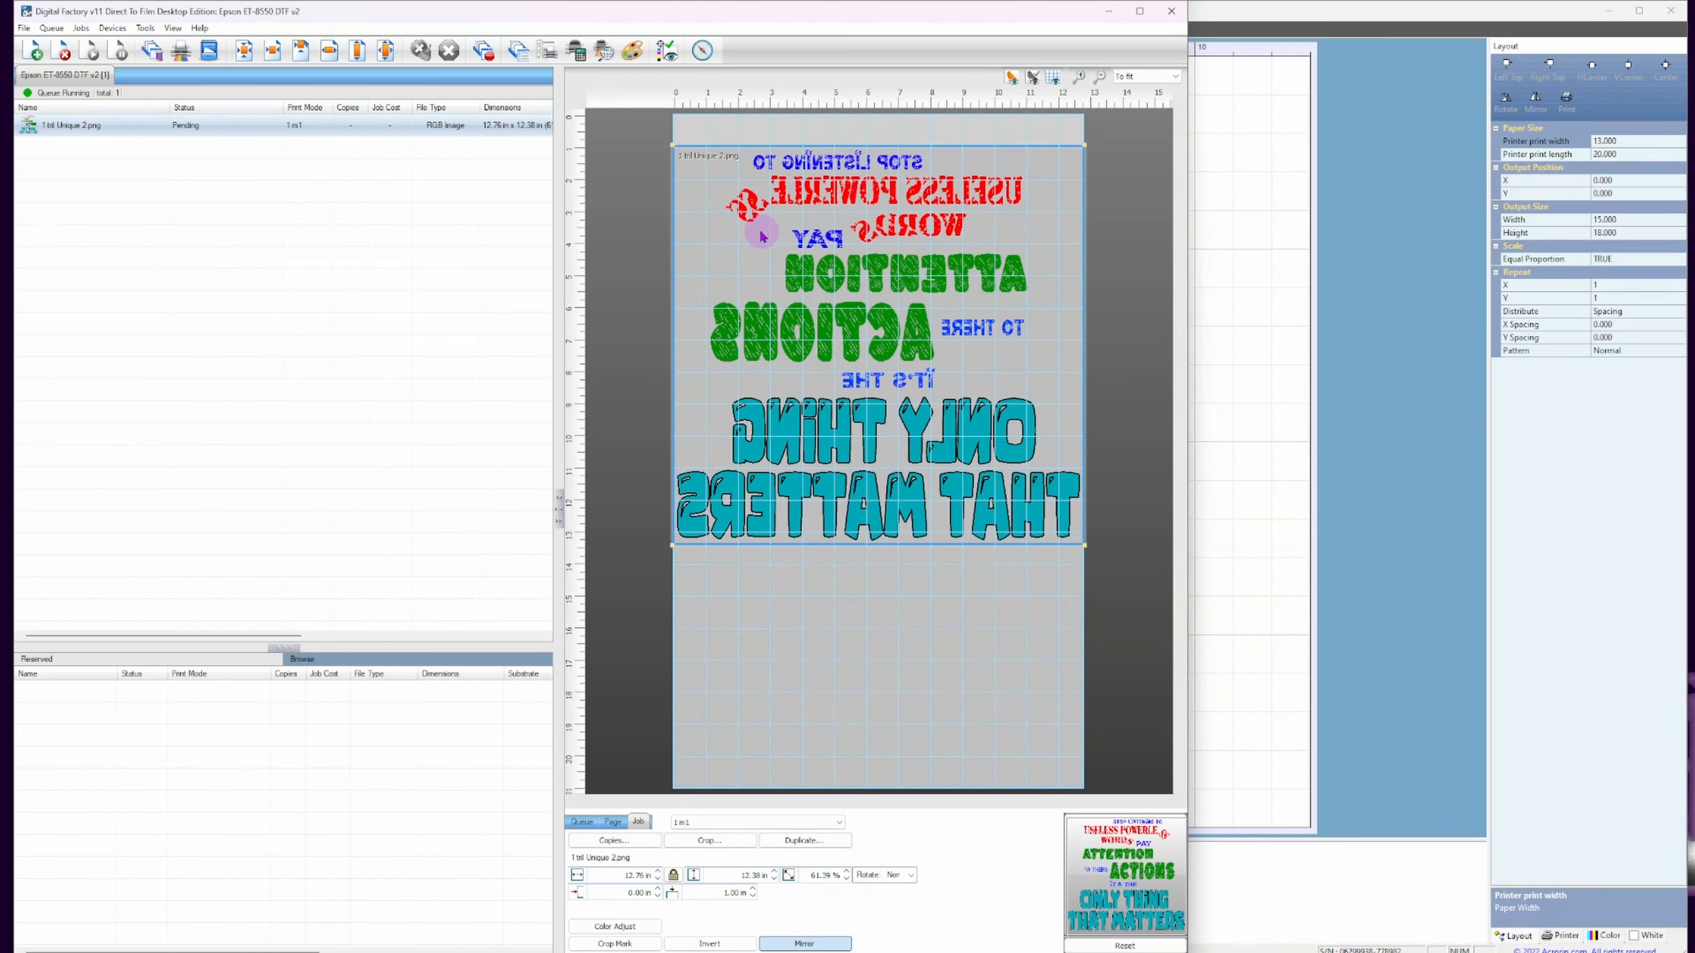
scroll(758, 237, "up", 2)
scroll(758, 237, "down", 4)
scroll(814, 480, "up", 2)
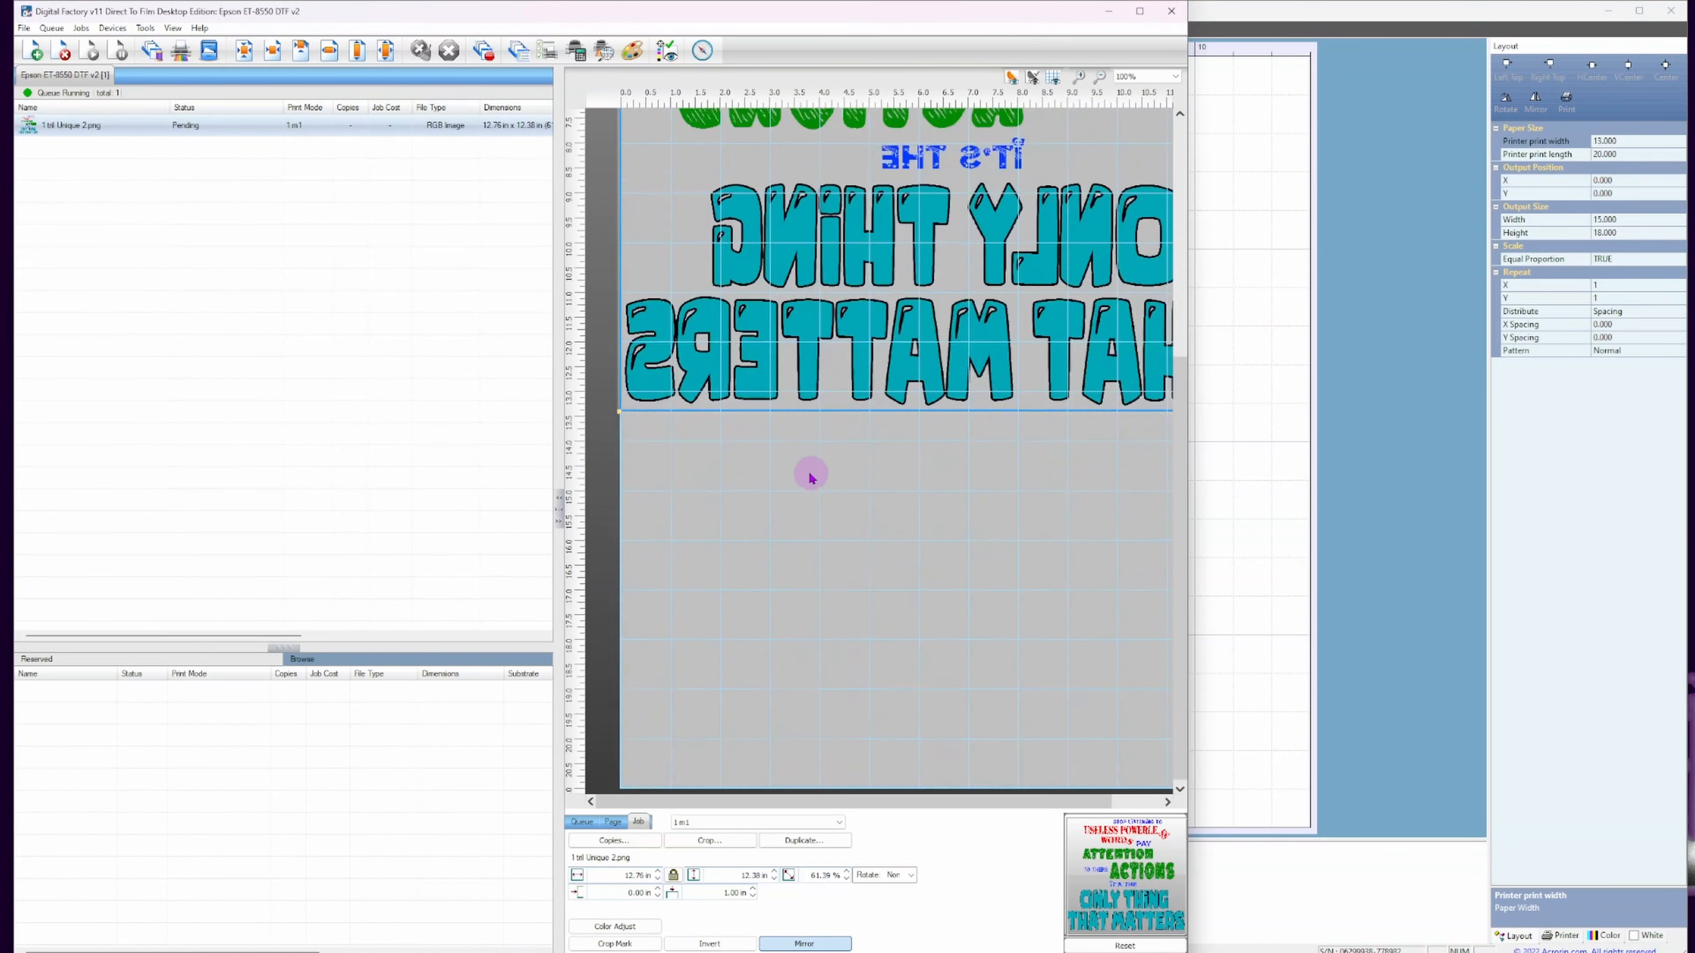
scroll(811, 478, "down", 2)
scroll(1002, 501, "up", 3)
scroll(1002, 499, "down", 3)
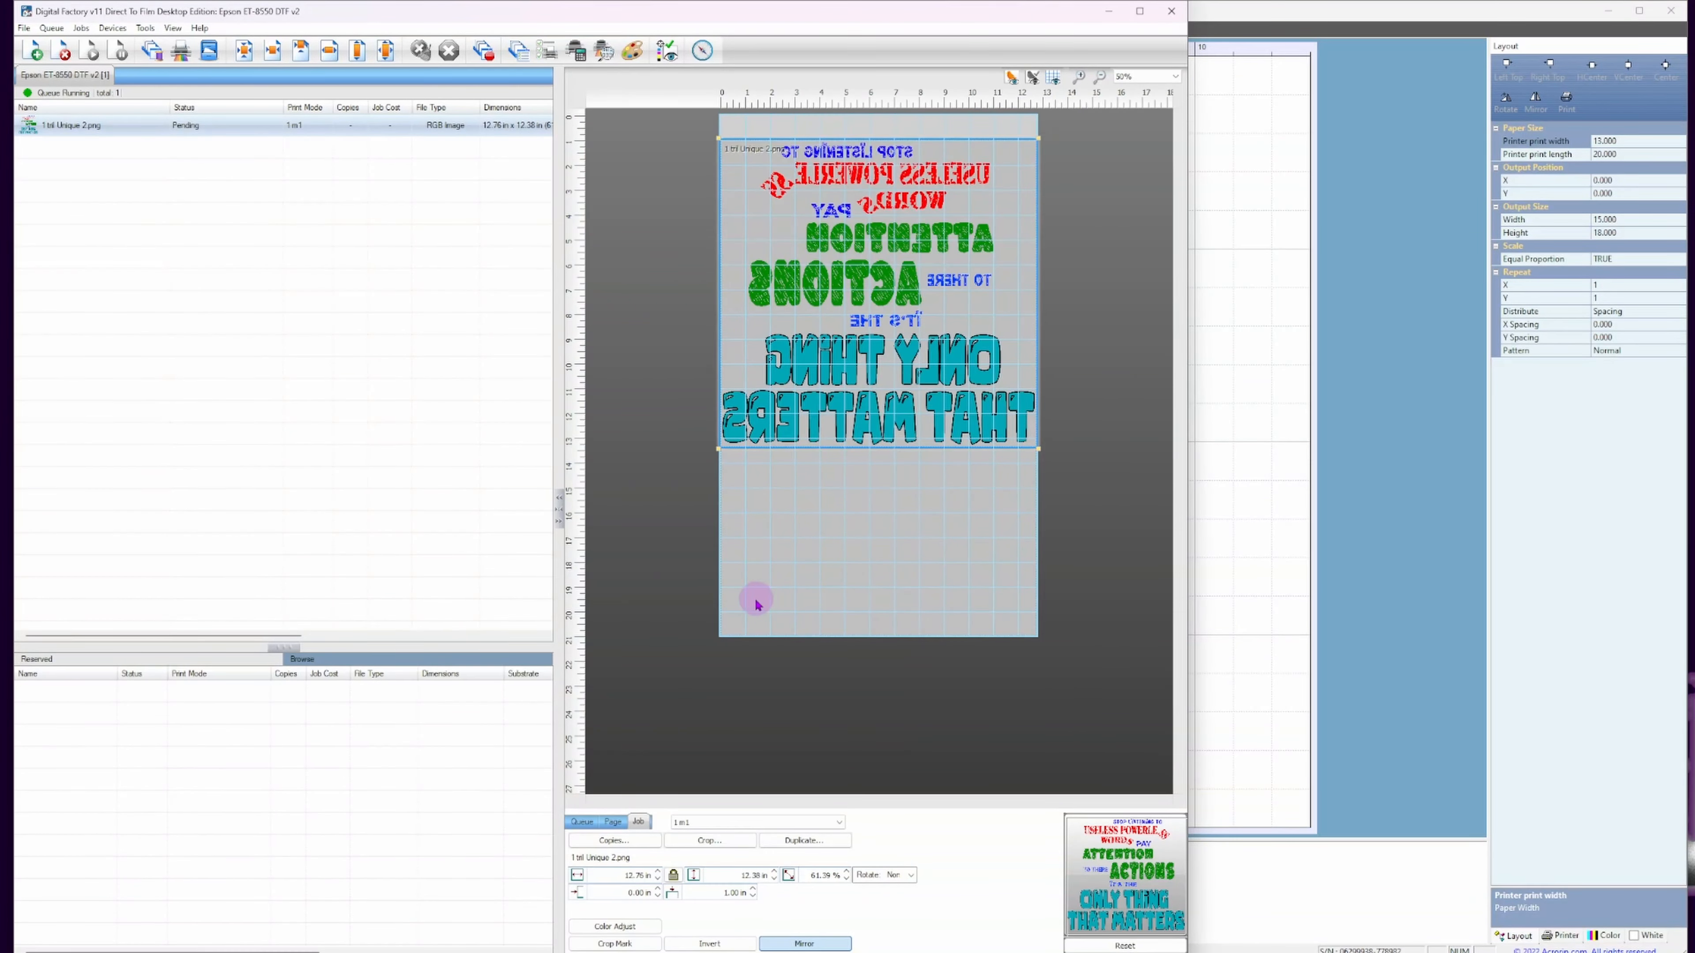
scroll(757, 598, "up", 3)
scroll(757, 598, "down", 3)
scroll(1026, 623, "up", 3)
scroll(1022, 617, "down", 3)
scroll(744, 635, "up", 3)
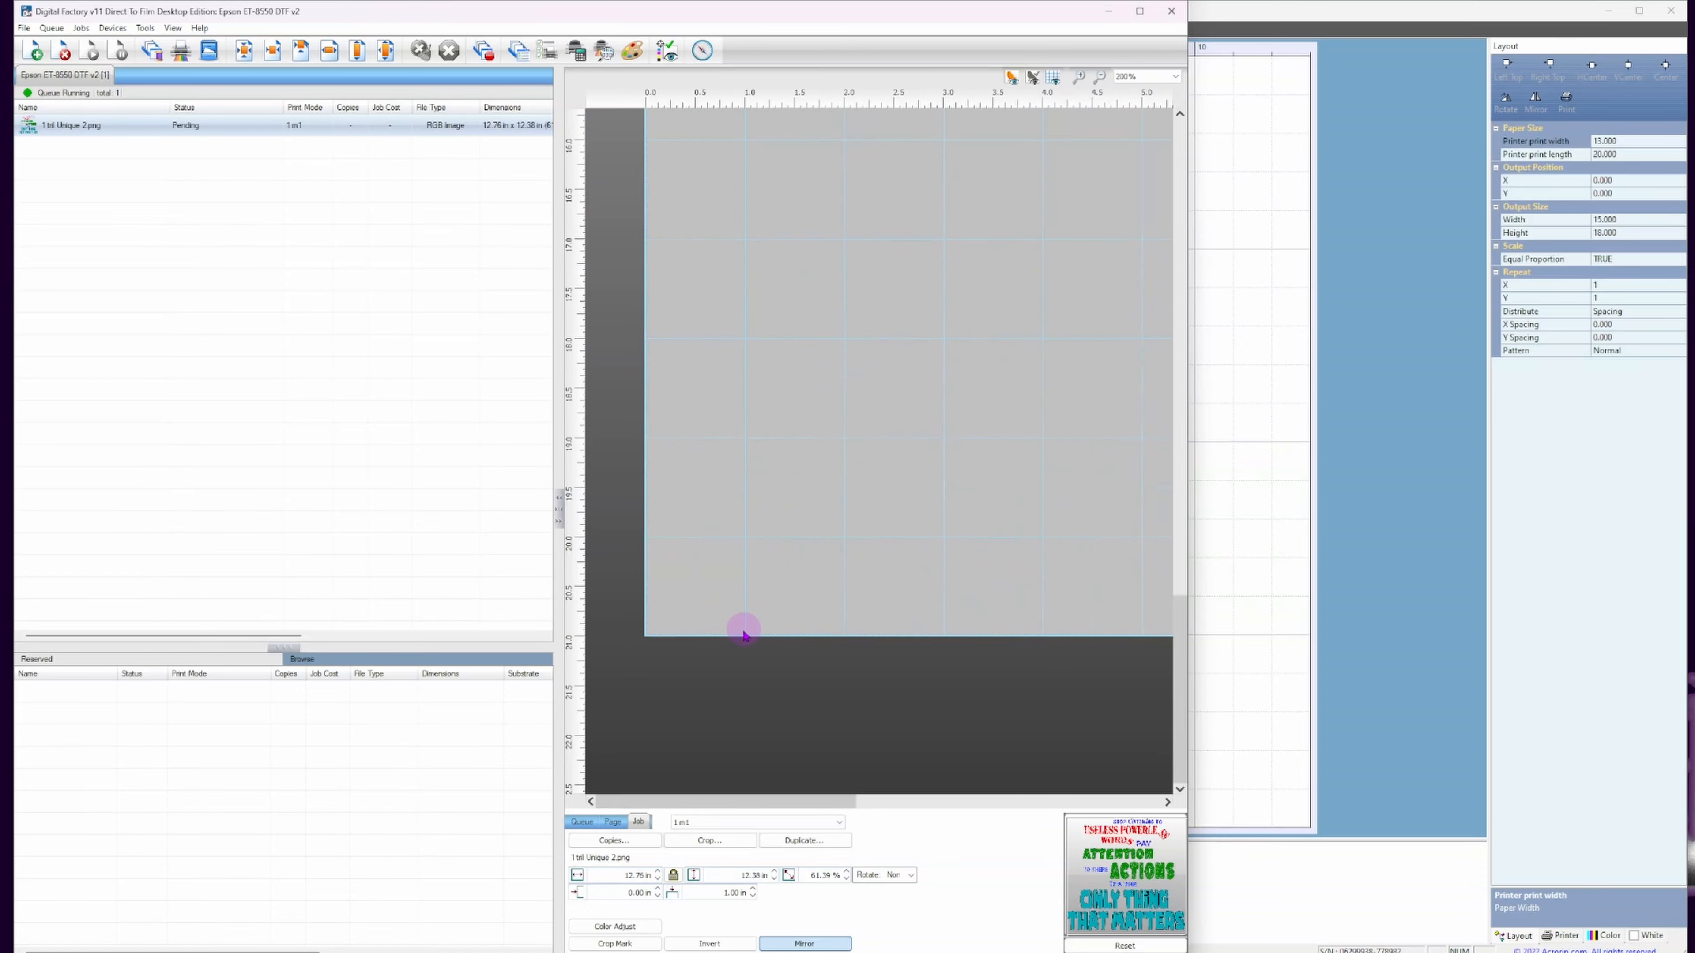
scroll(746, 632, "down", 3)
scroll(975, 195, "up", 4)
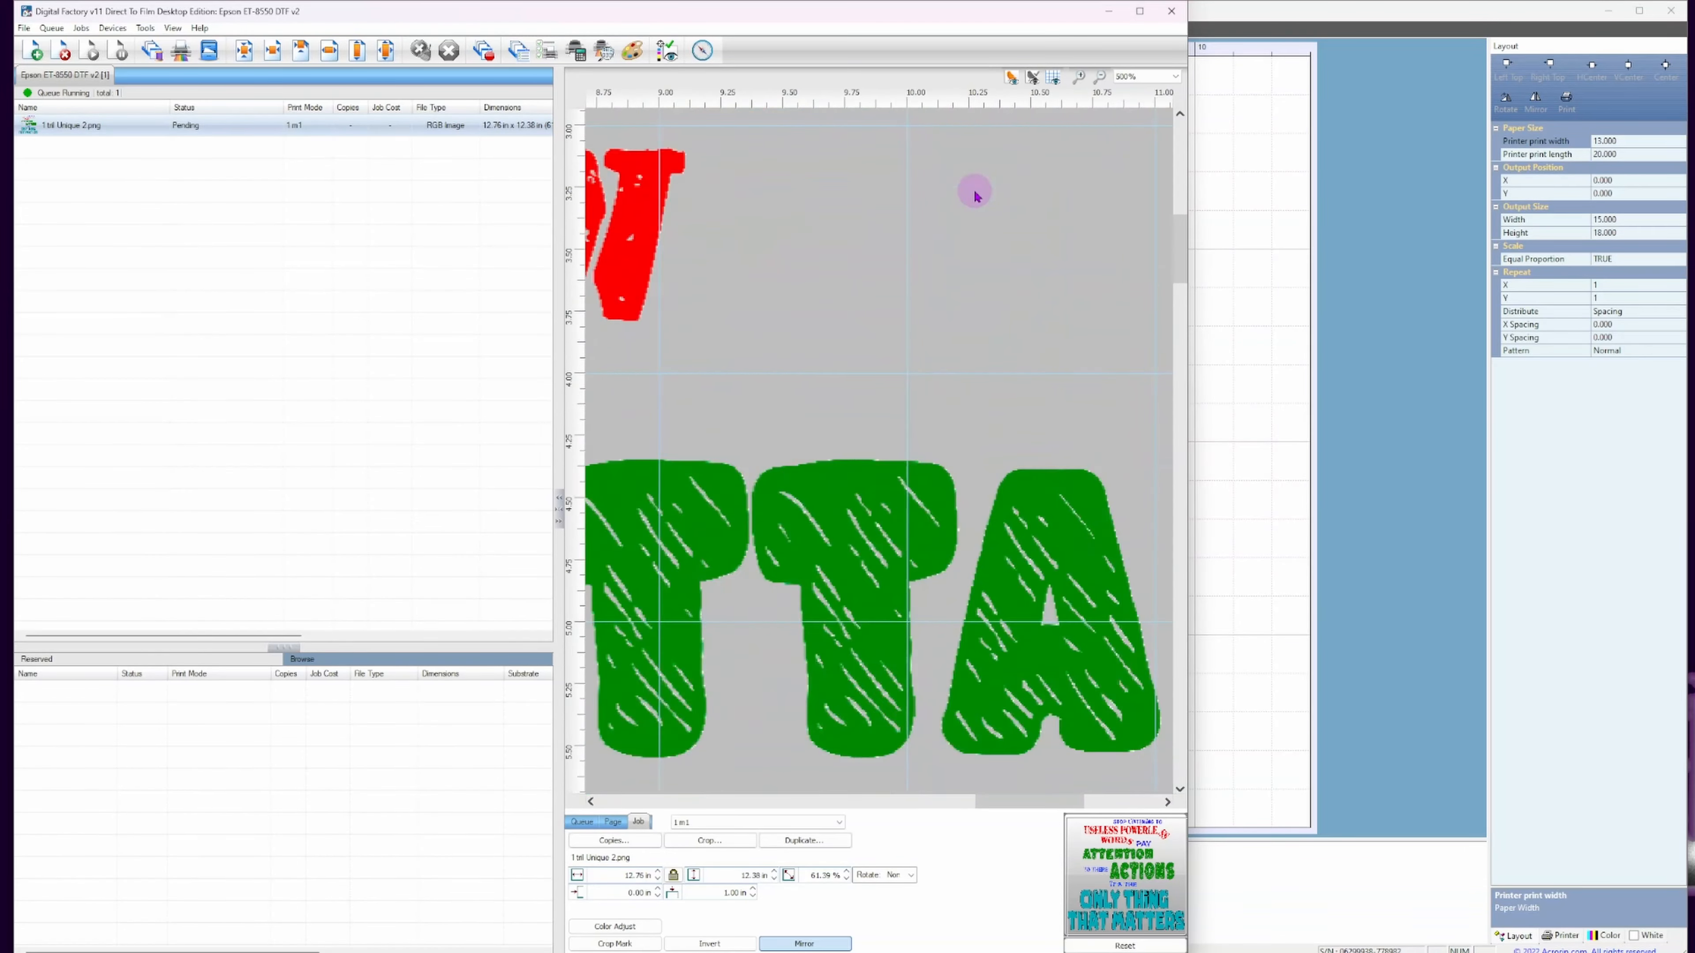
scroll(974, 196, "down", 4)
scroll(673, 171, "up", 3)
scroll(673, 173, "down", 3)
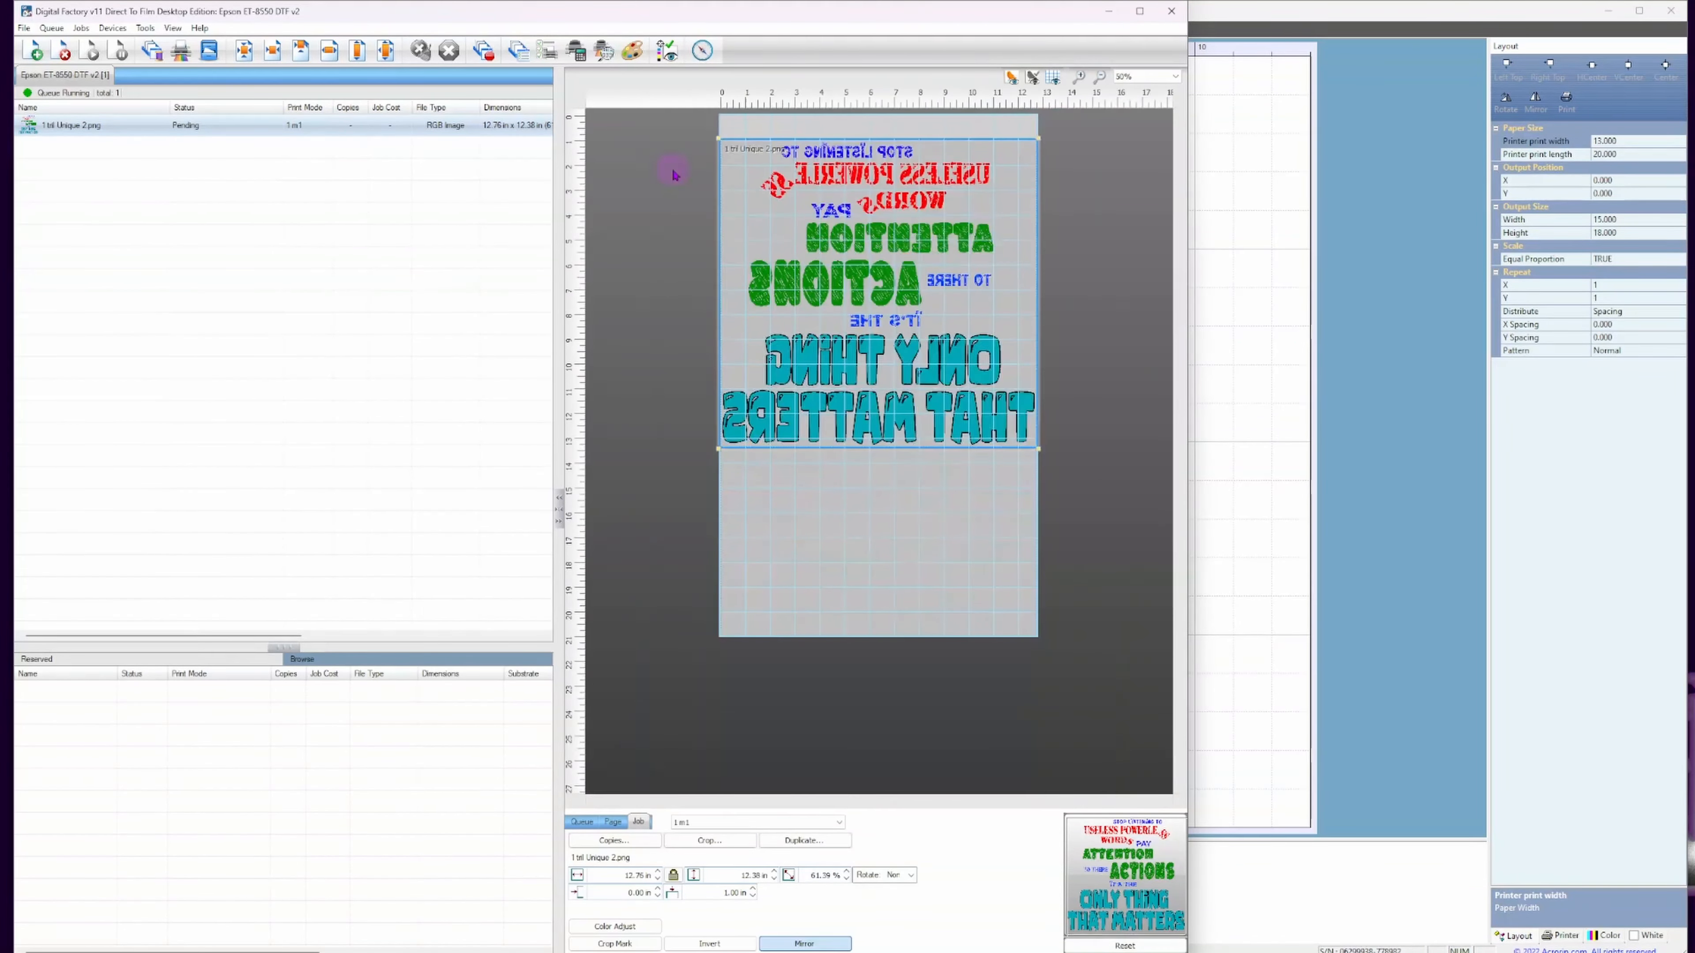
scroll(673, 173, "up", 2)
scroll(675, 177, "down", 1)
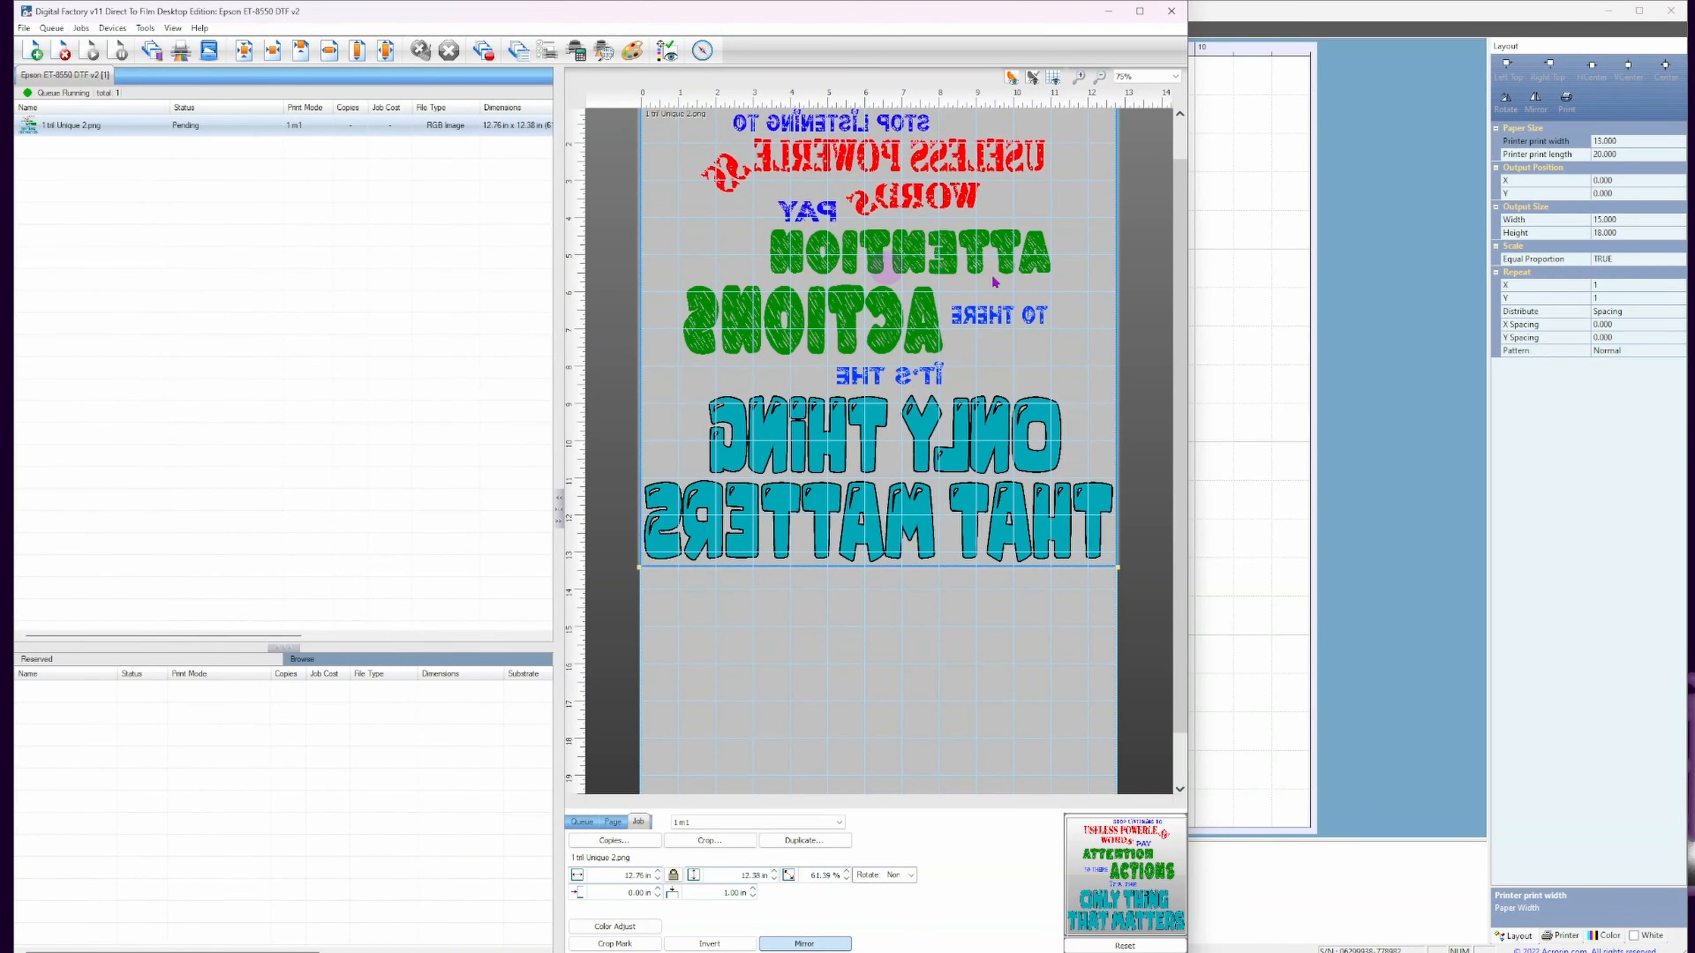
Switch to AcroRIP, load the Unique 2 PNG into the layout, and compare it with the Digital Factory preview.
left_click(1295, 296)
left_click_drag(0, 361, 1059, 342)
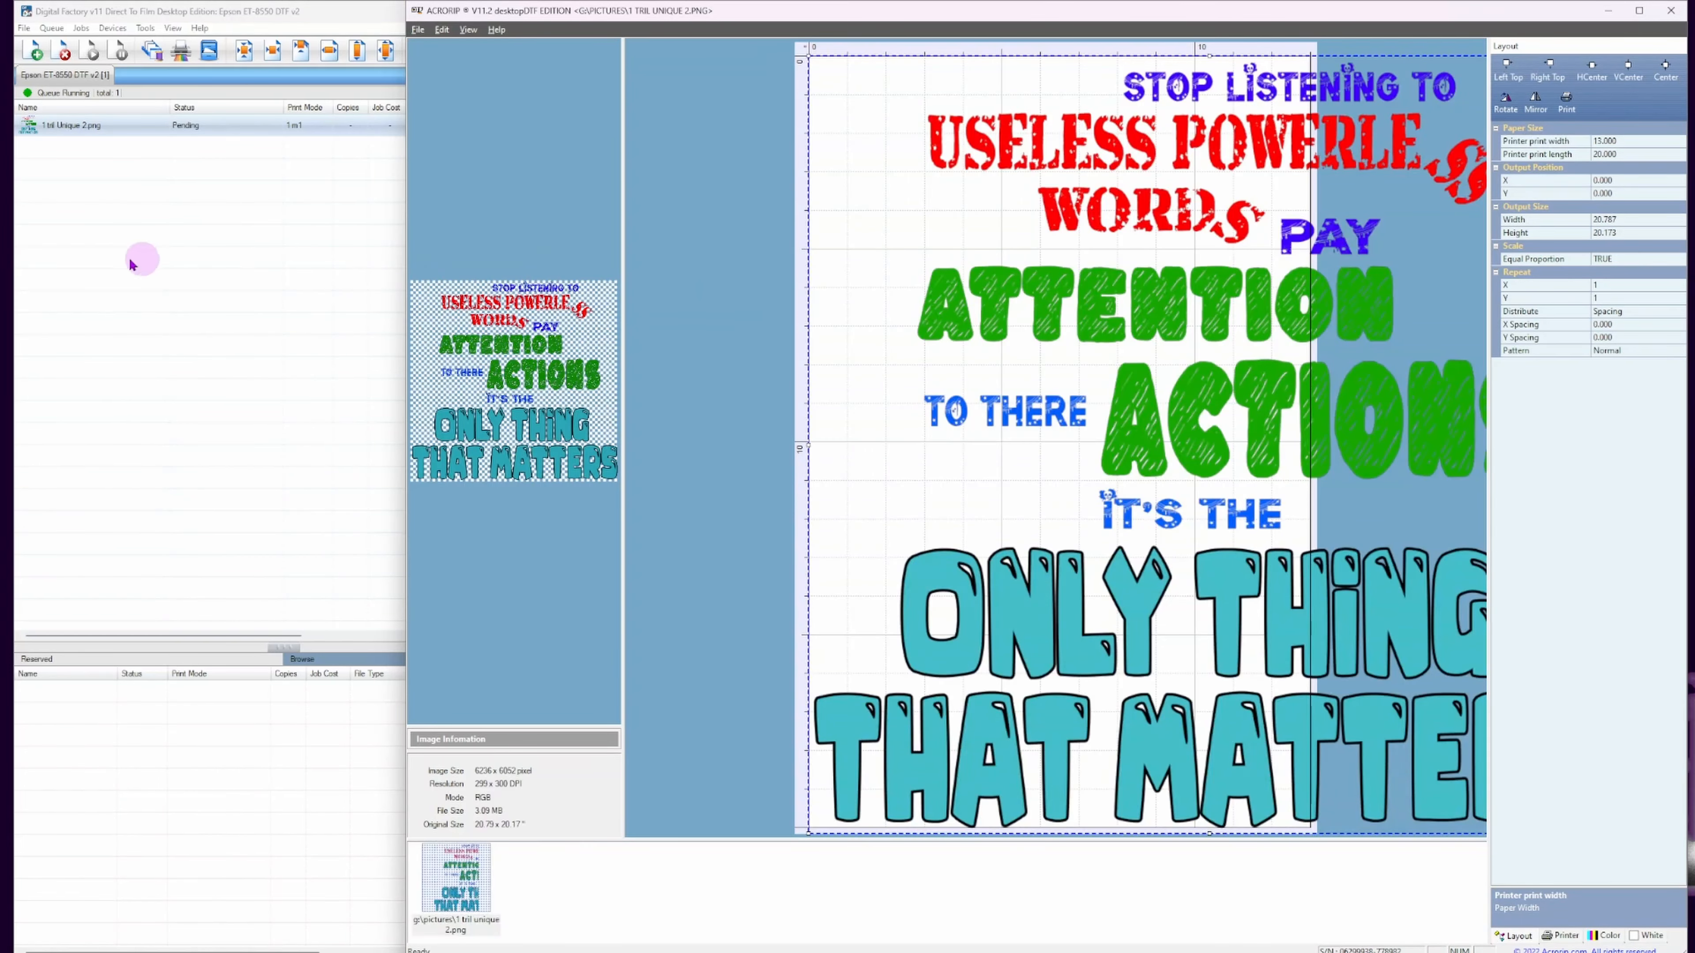
left_click(37, 129)
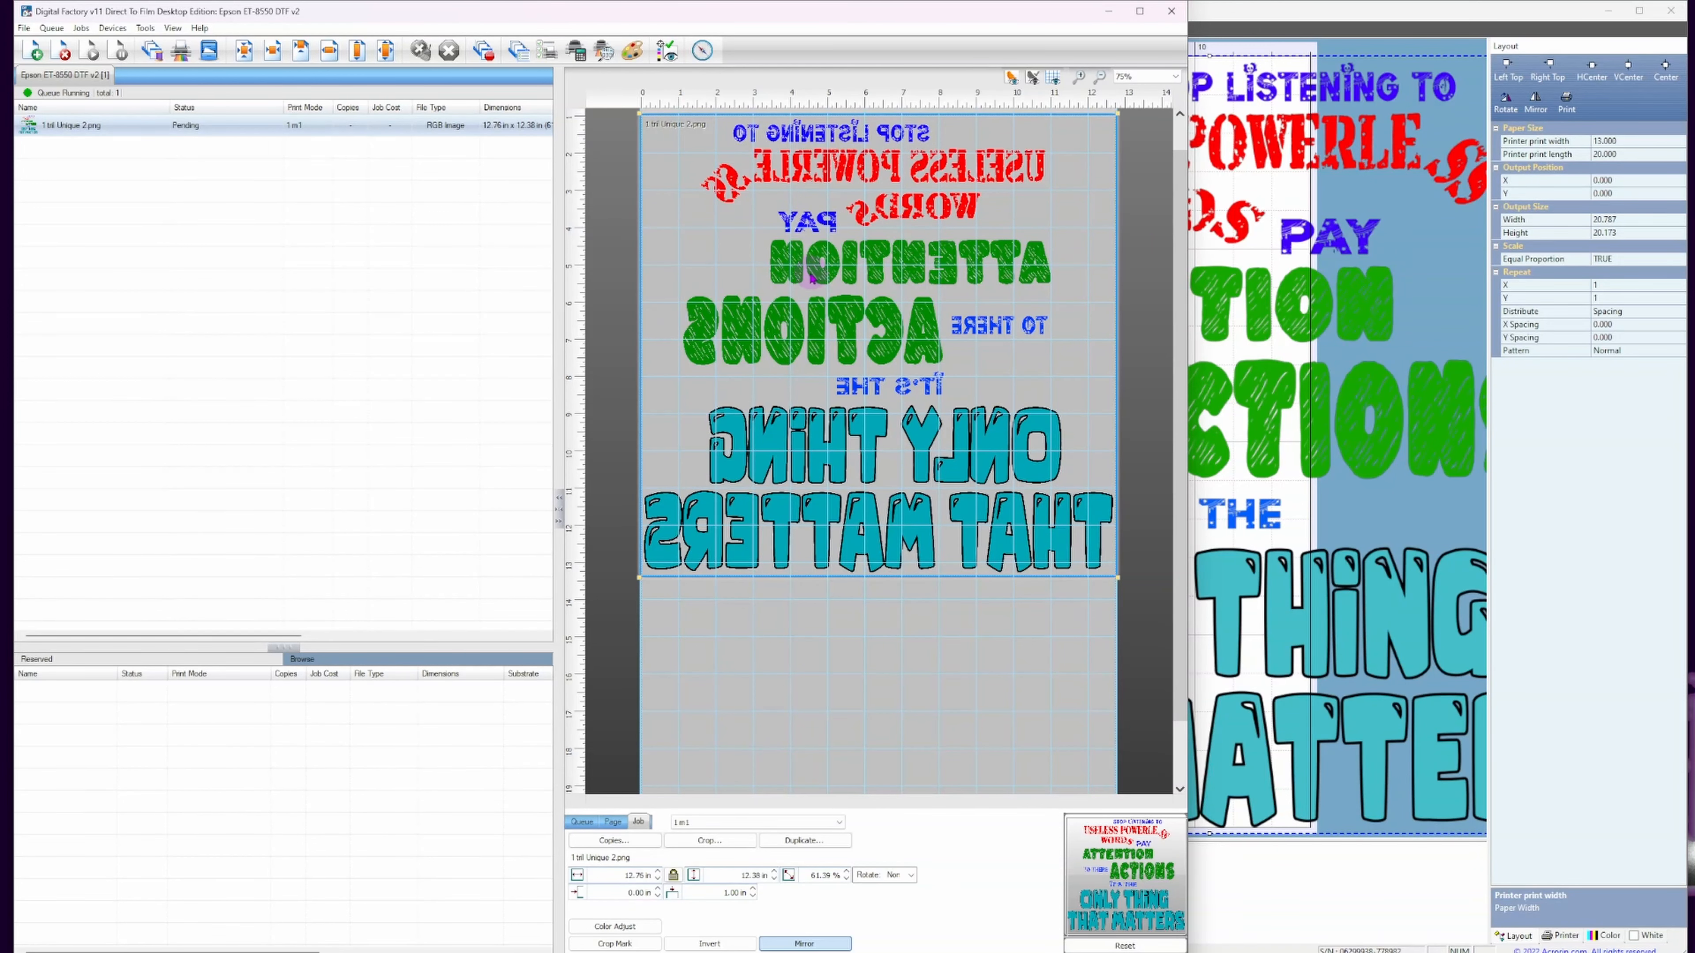
left_click(1316, 320)
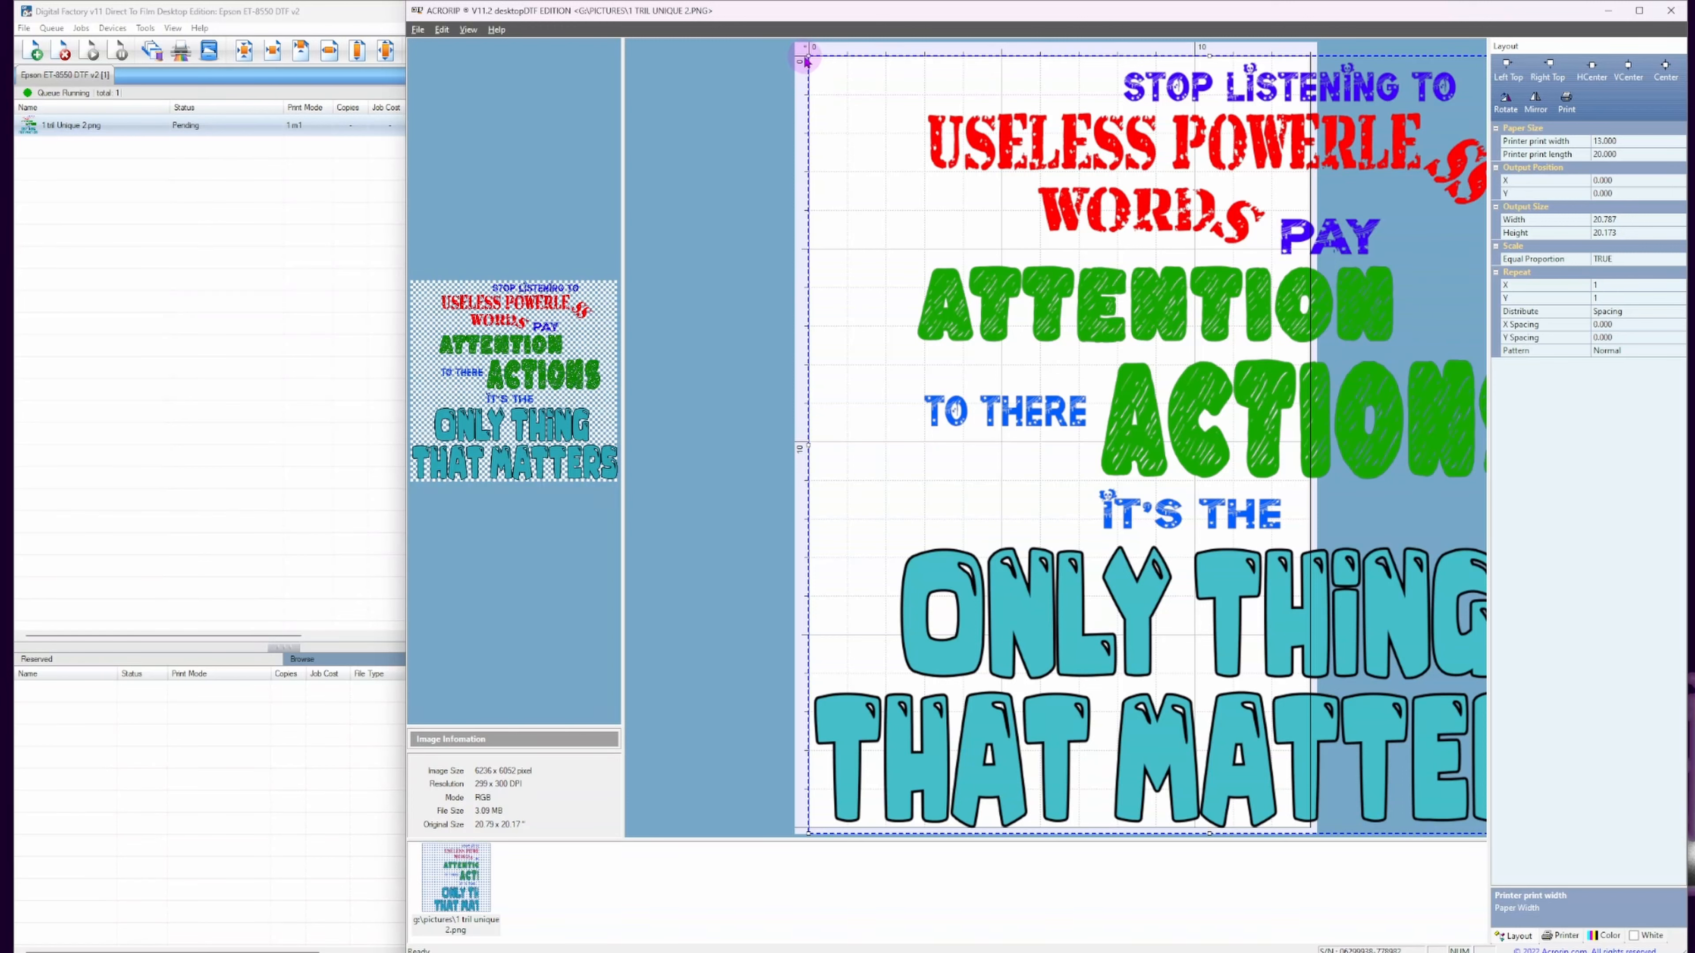
Scale the artwork proportionally on the AcroRIP page to about 12.48 by 12.12 inches.
left_click_drag(805, 55, 1272, 504)
left_click_drag(1416, 610, 953, 162)
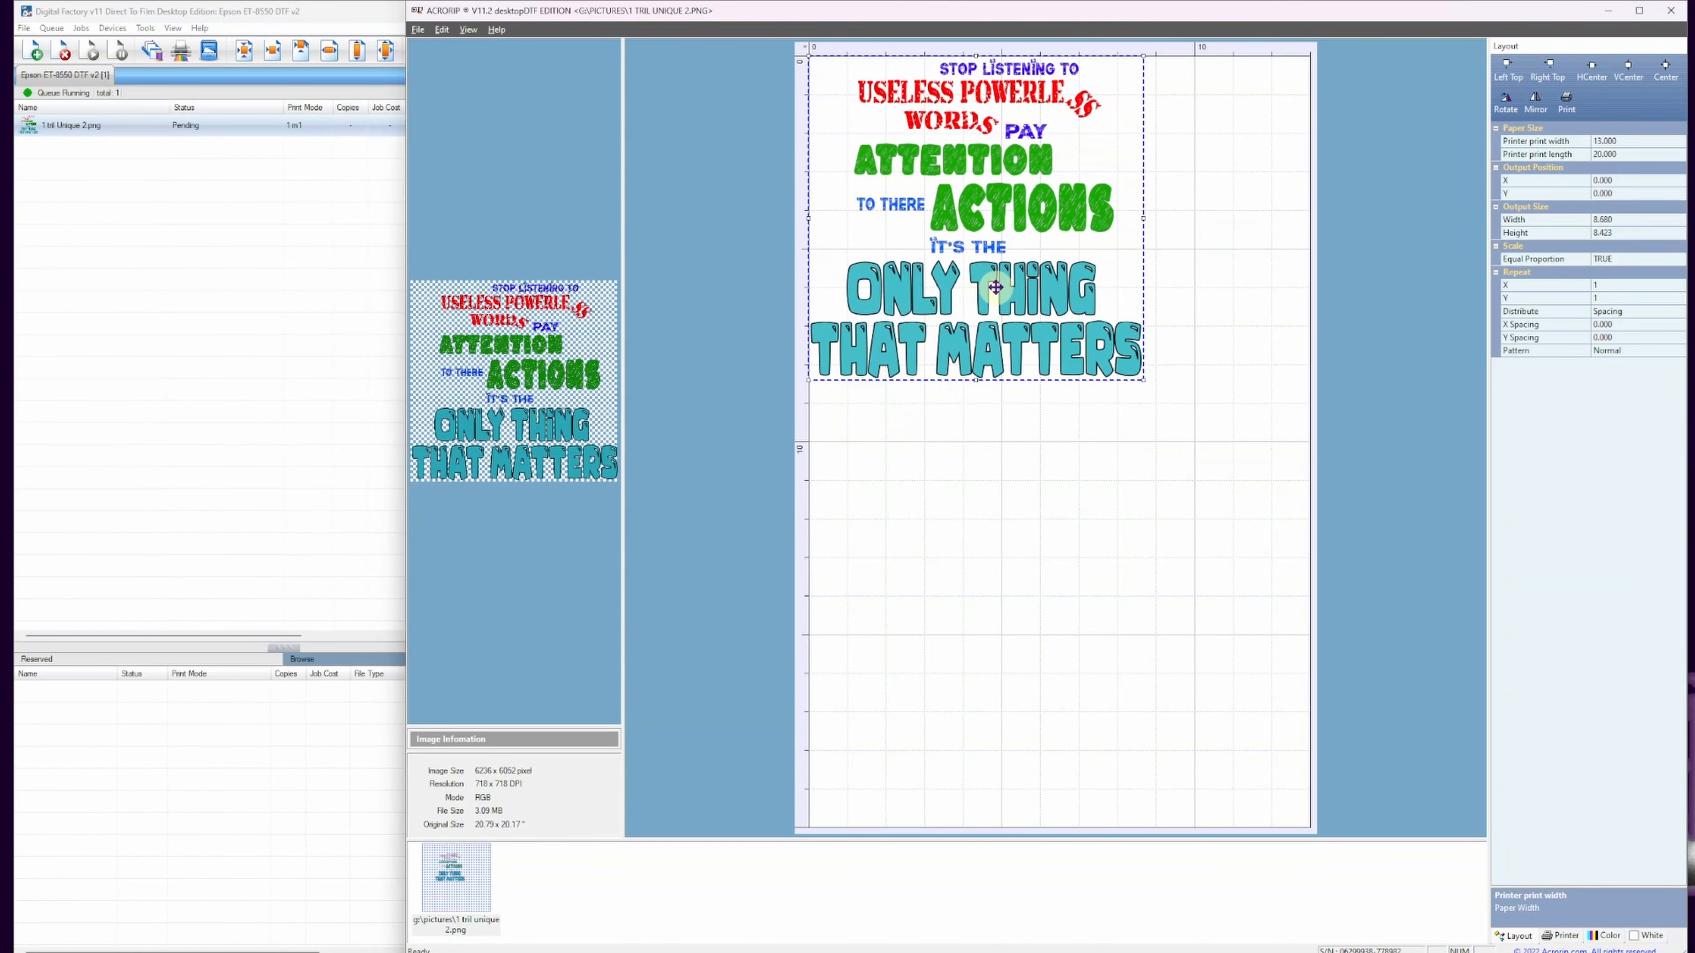
left_click_drag(1143, 379, 1288, 527)
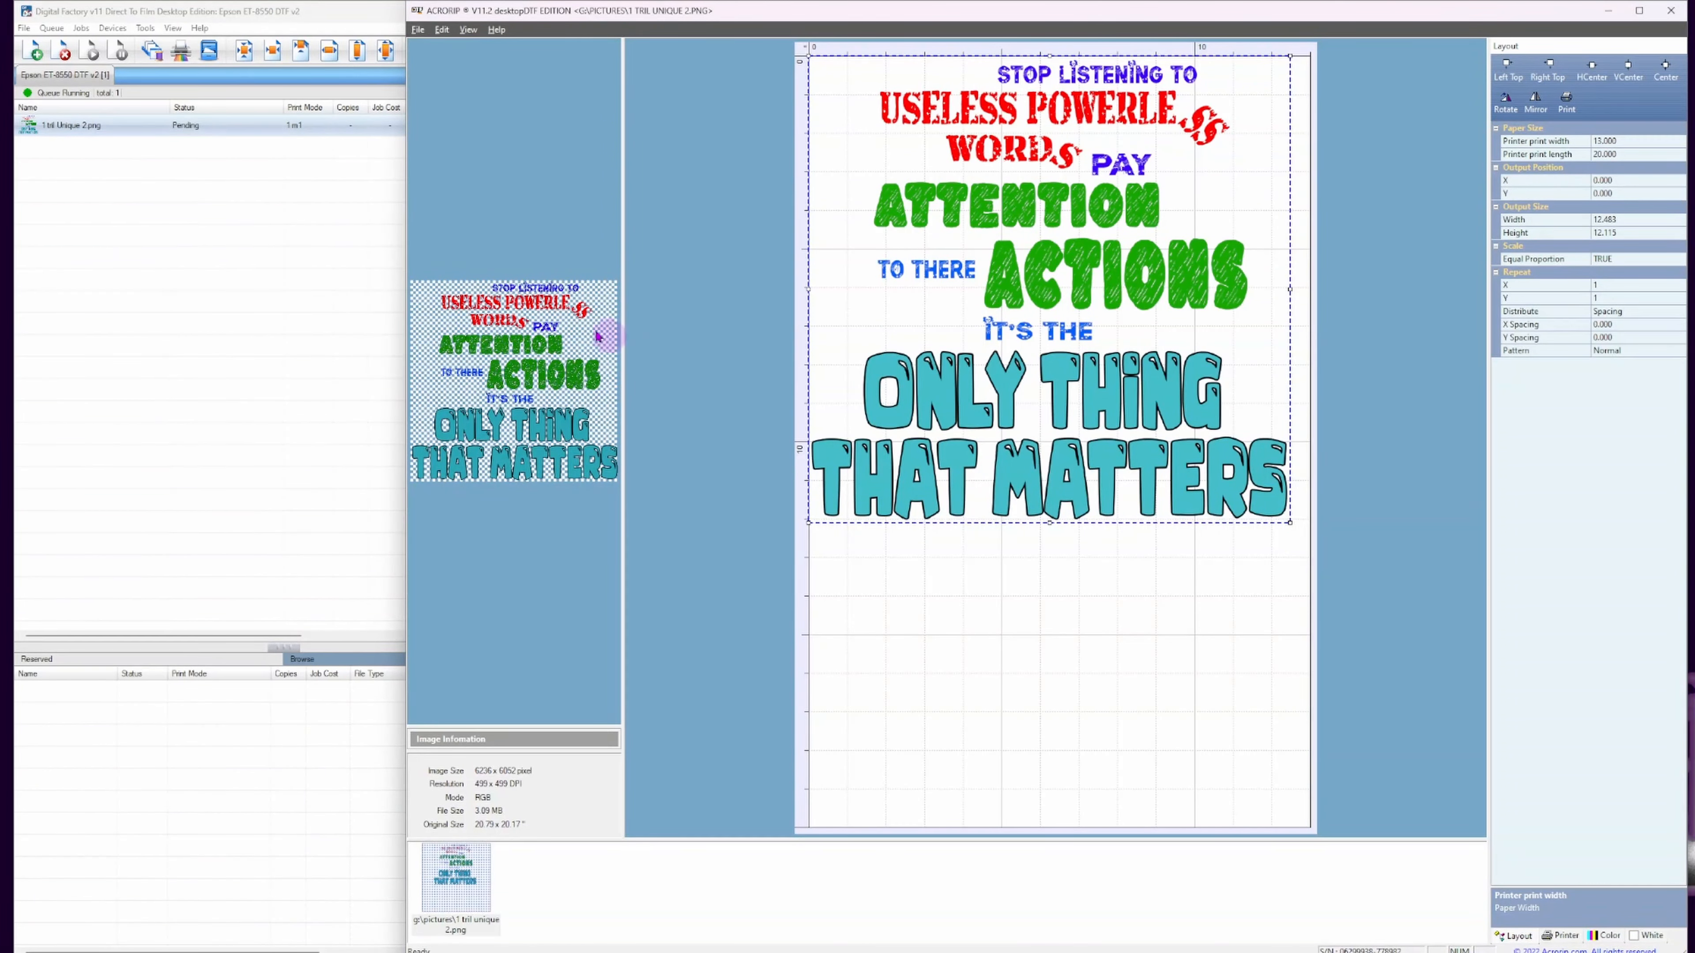
Review the page margin setup without changing it, and check the available file, edit and view commands.
left_click(418, 30)
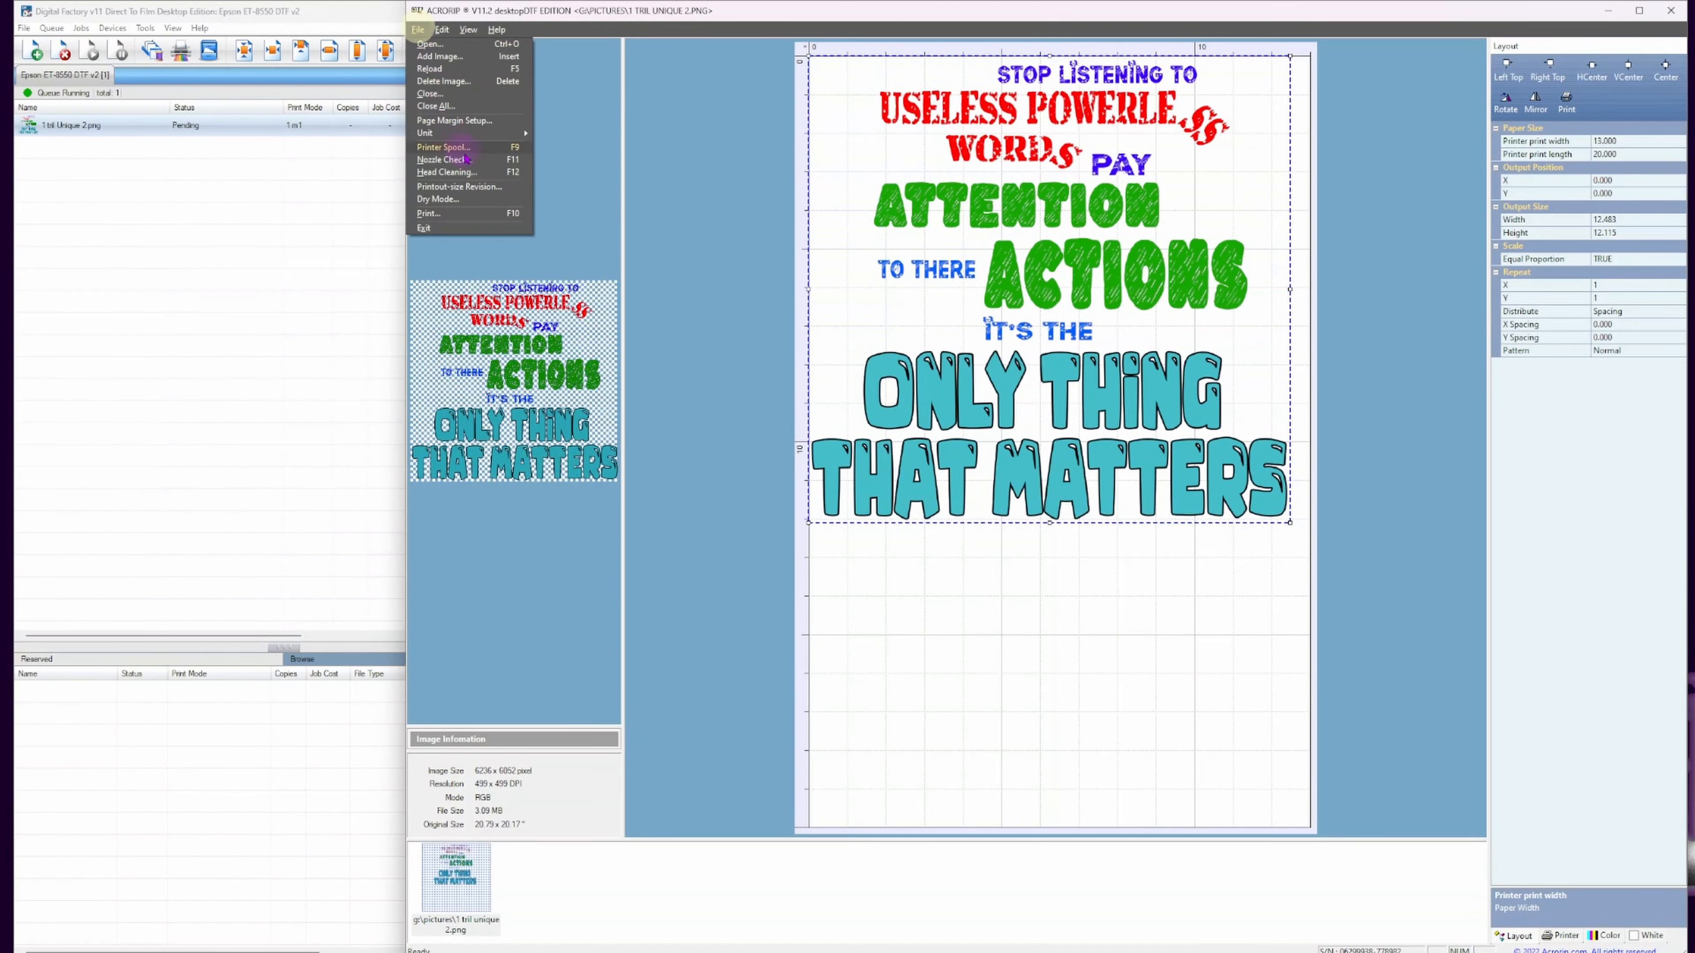
left_click(476, 124)
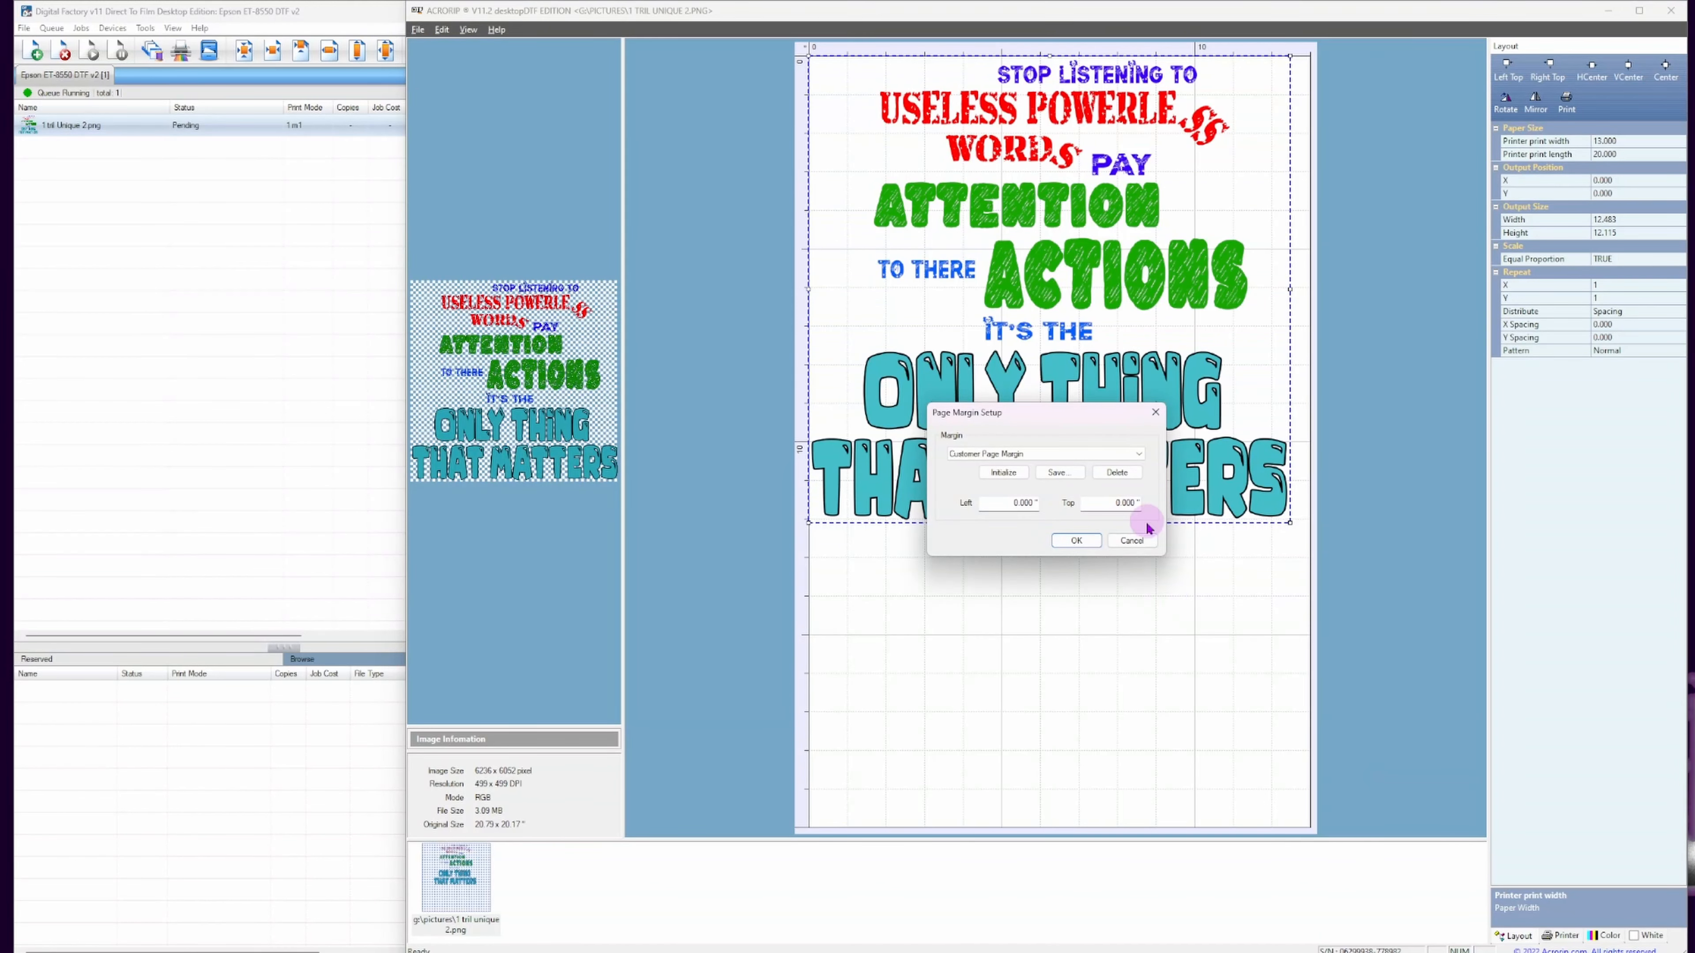
left_click(1132, 540)
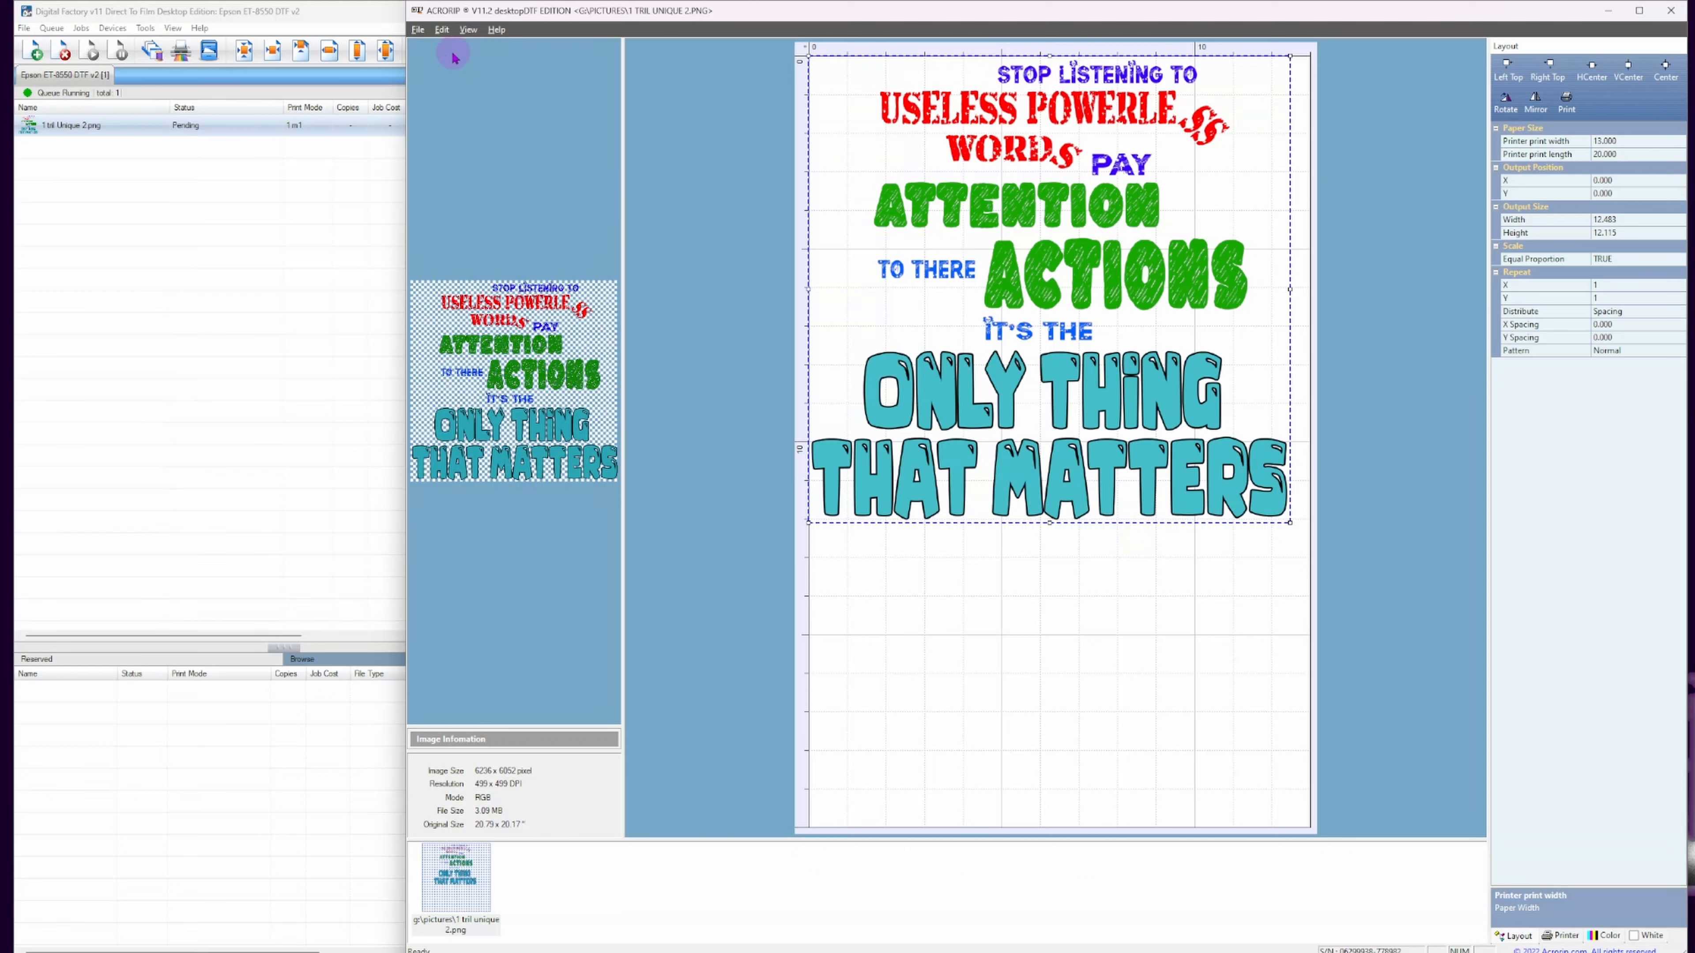
left_click(418, 31)
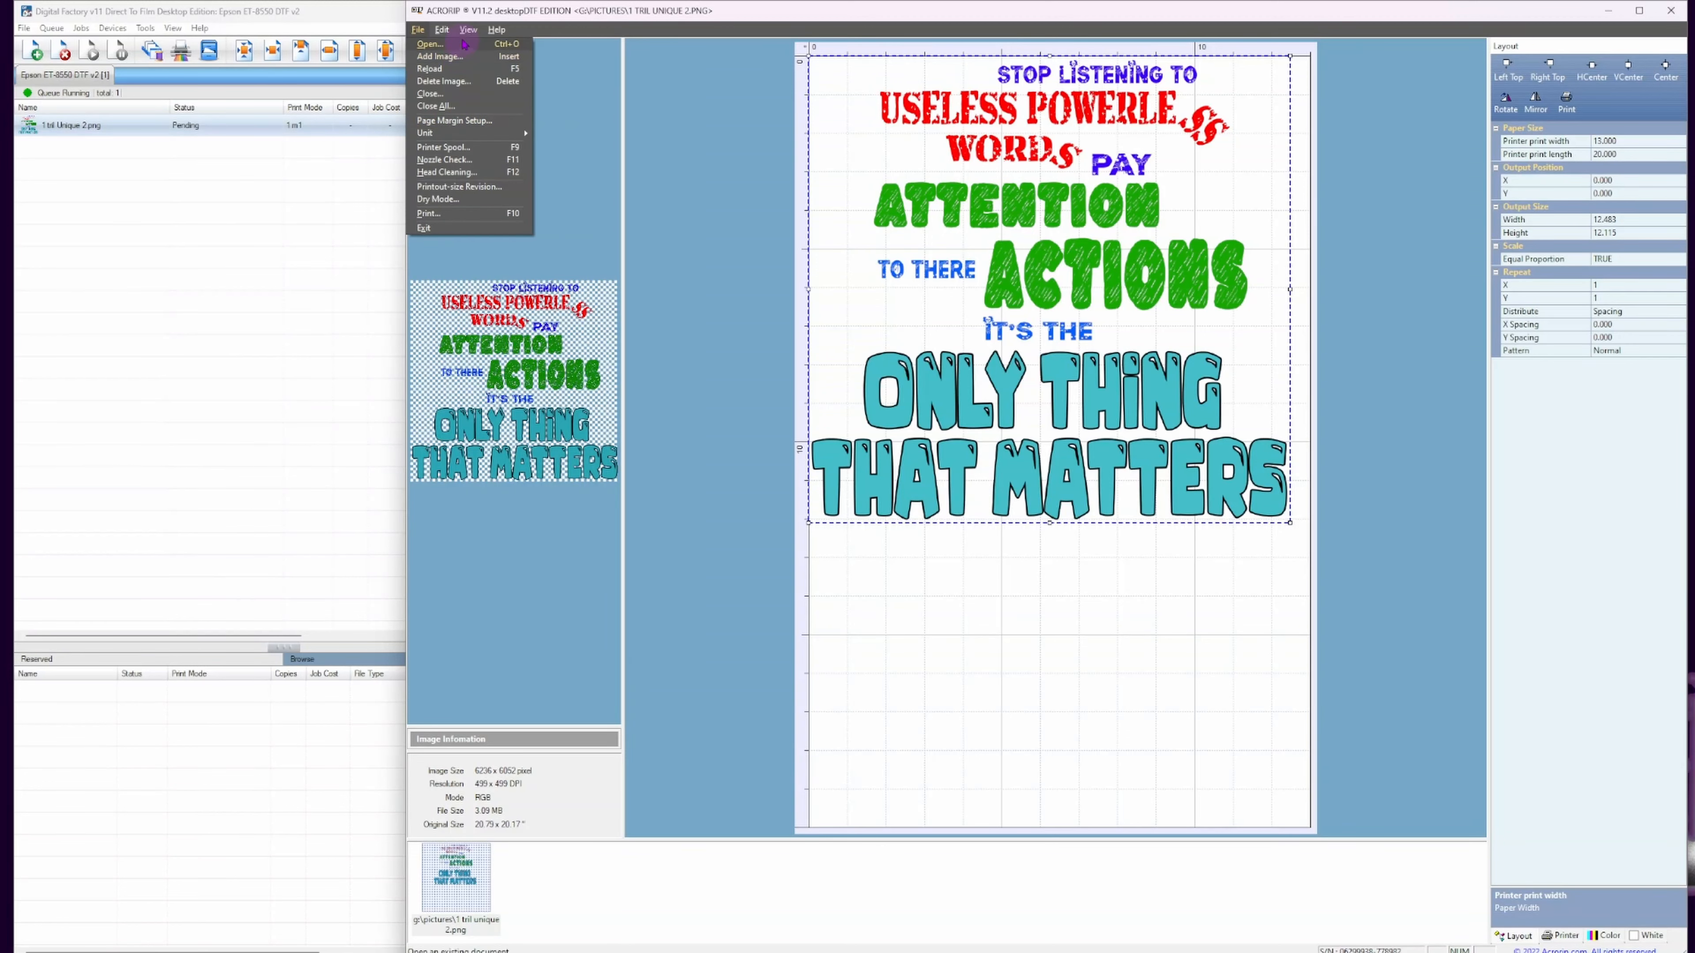
mouse_move(442, 30)
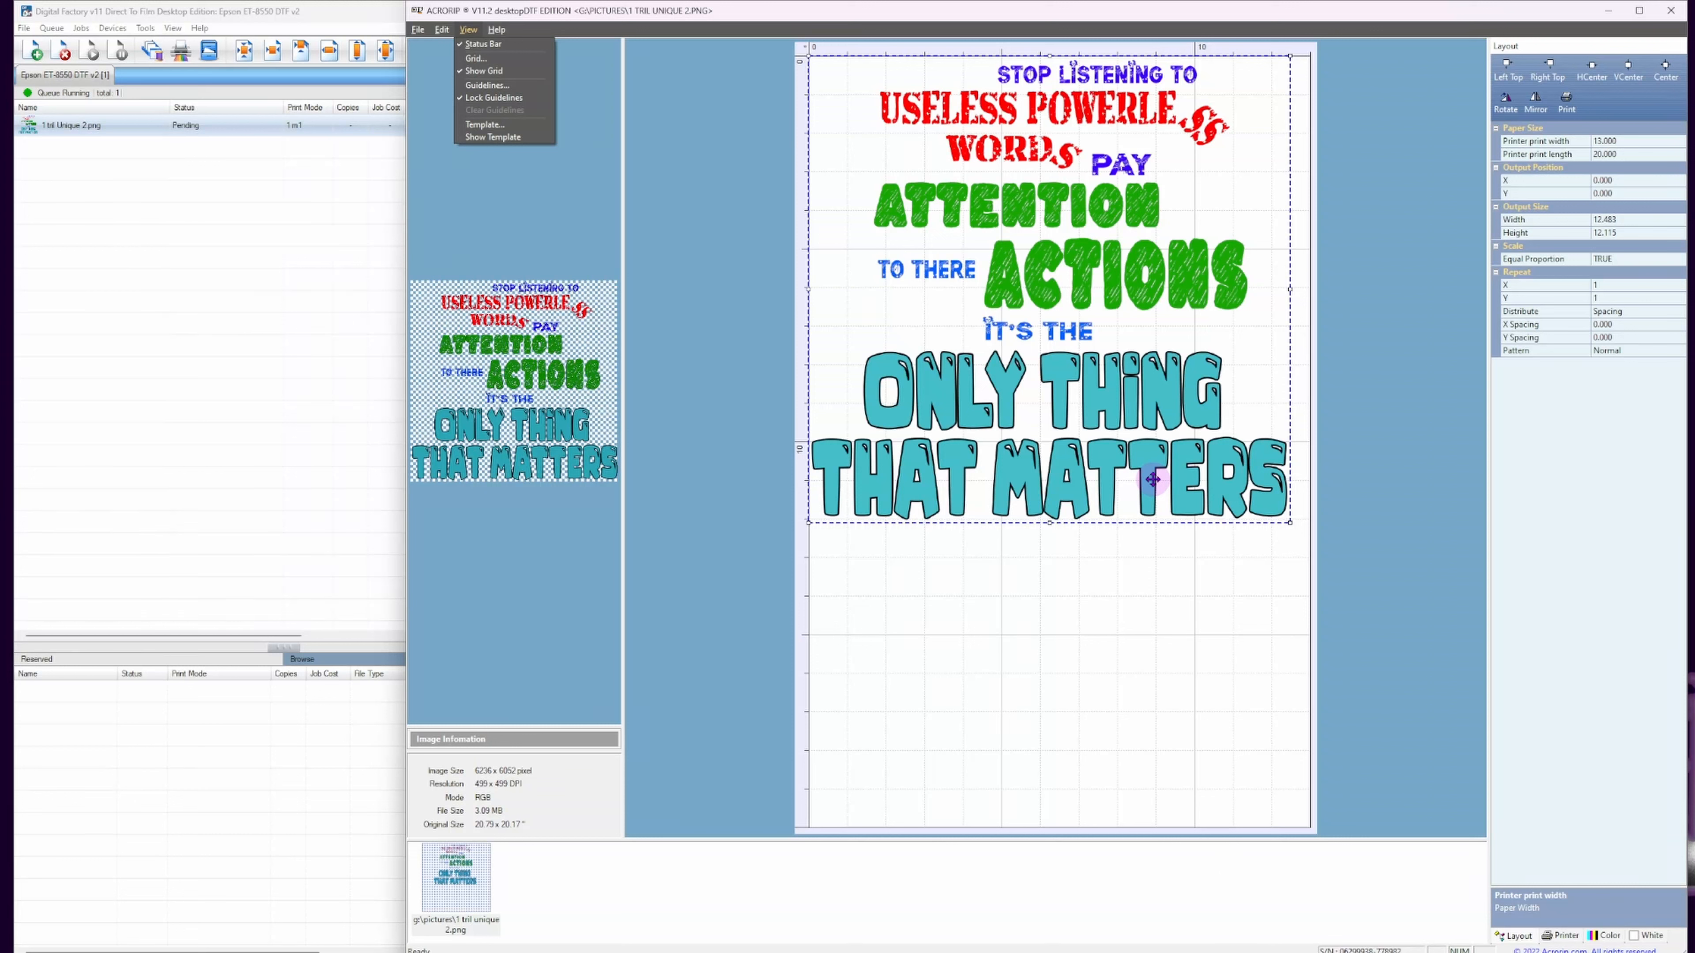
Reposition the artwork on the AcroRIP page to X 0 and Y about 1.51 inches.
left_click_drag(1132, 482, 1147, 481)
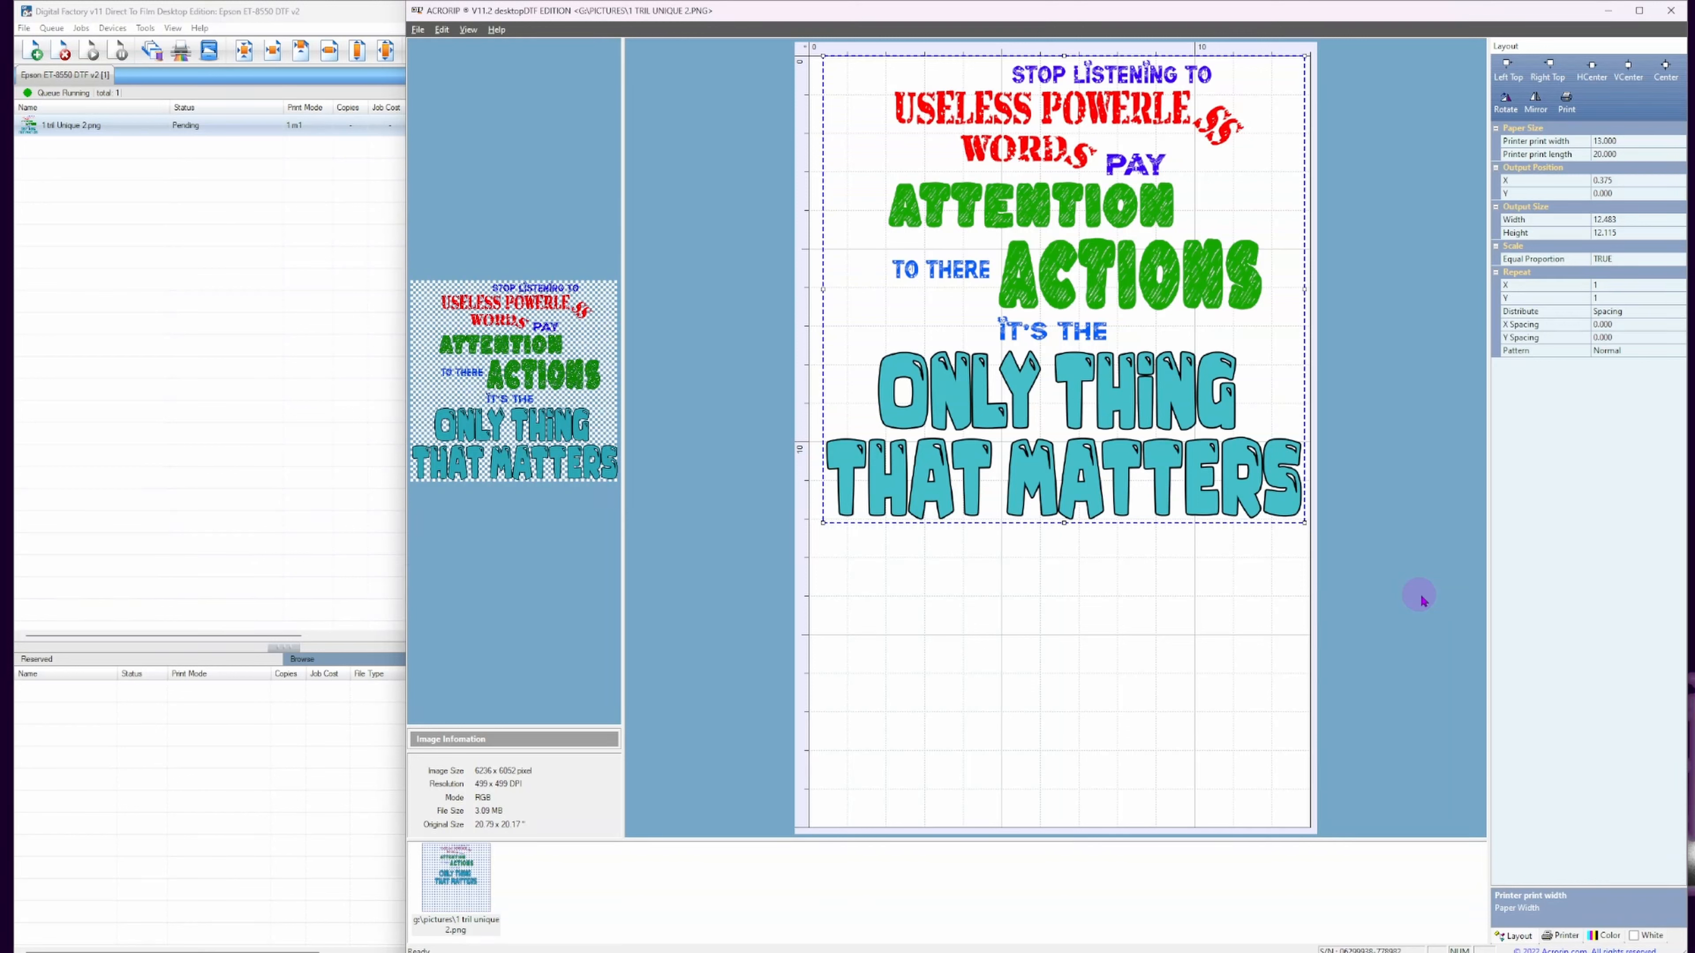
mouse_move(1005, 474)
left_mouse_down()
mouse_move(978, 488)
mouse_move(972, 465)
left_mouse_up()
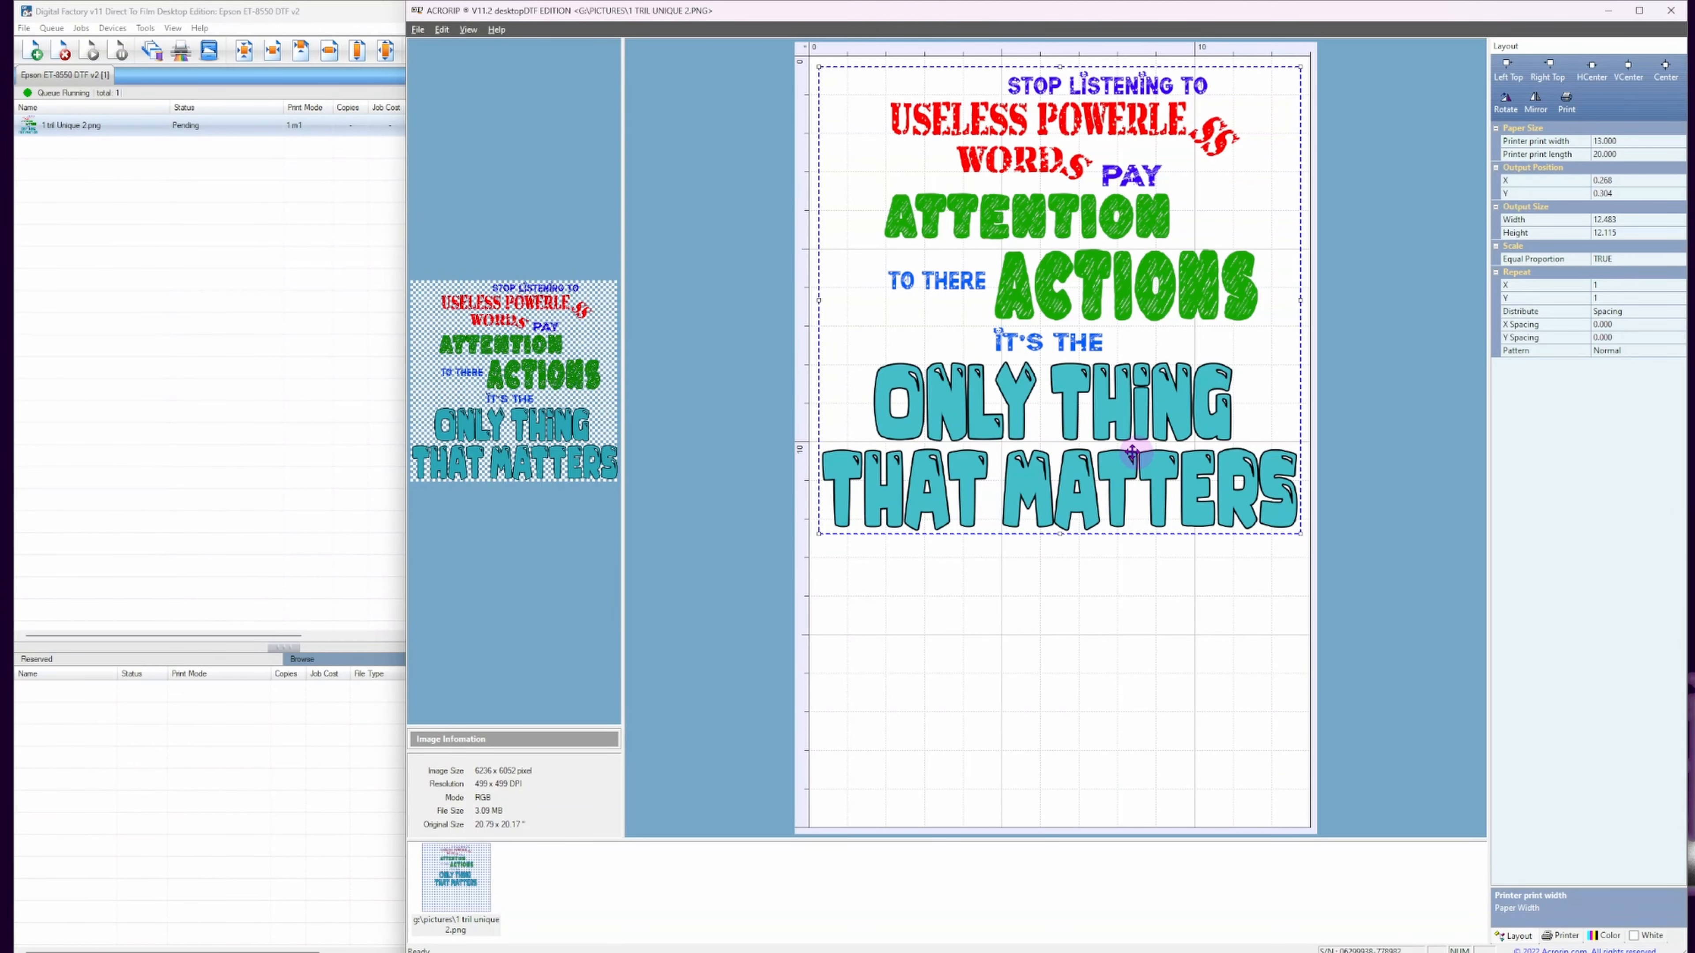
left_click_drag(1165, 482, 1163, 483)
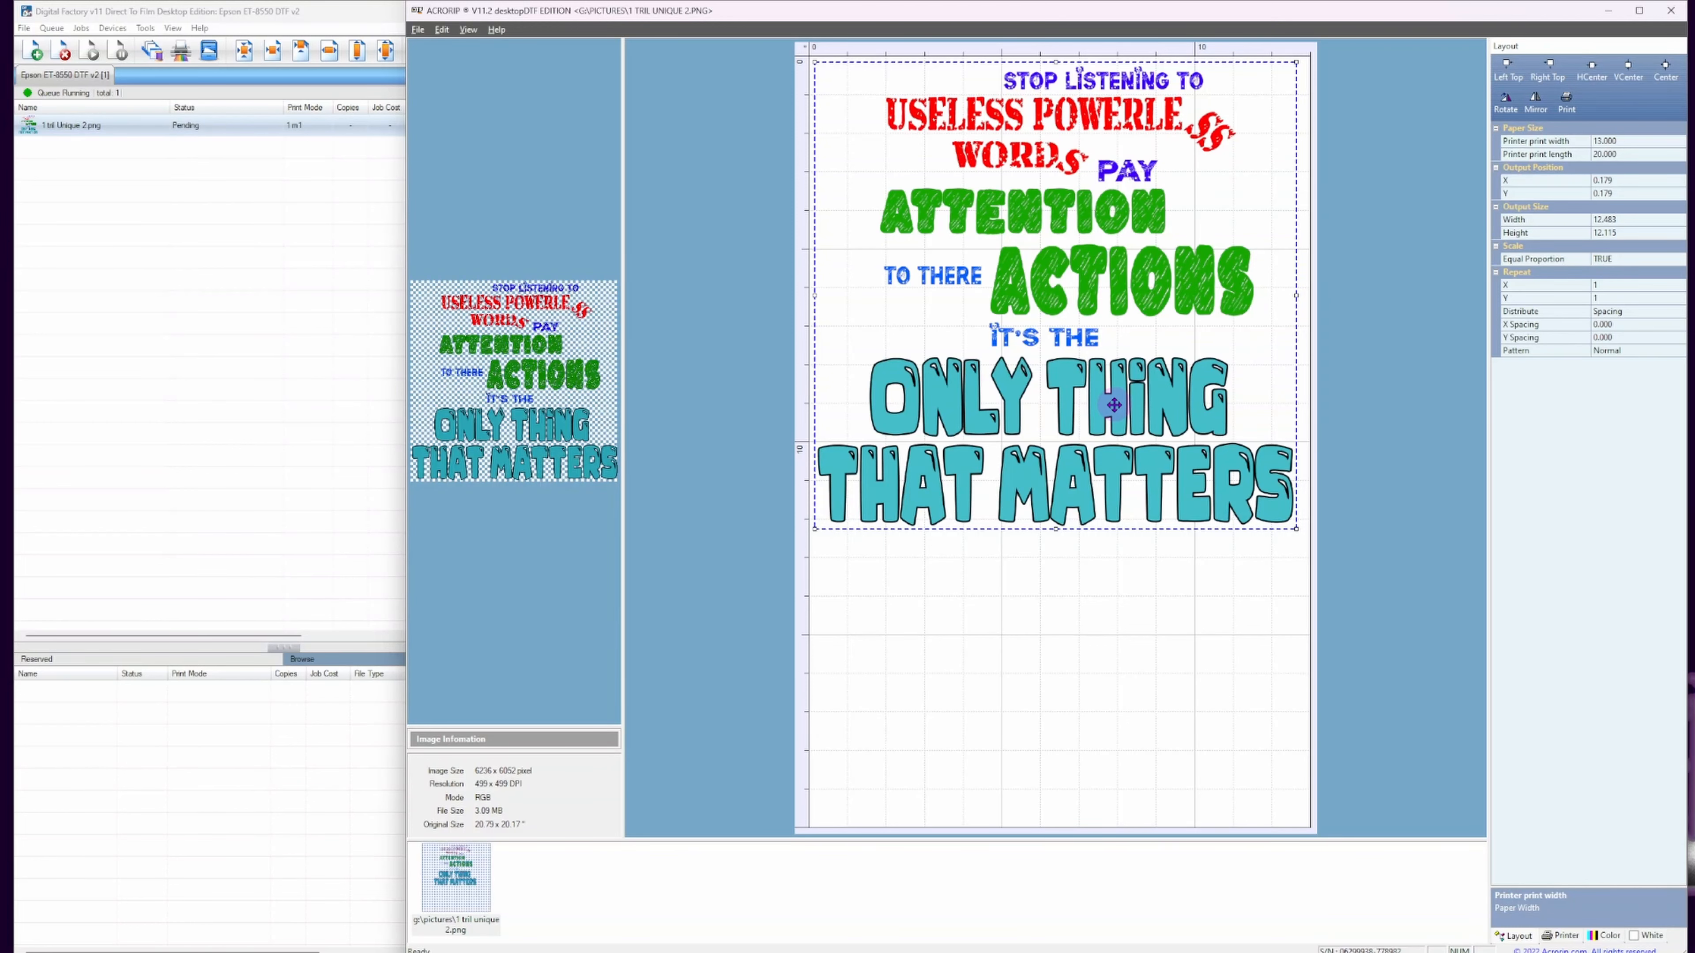
left_click_drag(1114, 410, 1307, 384)
left_click(859, 451)
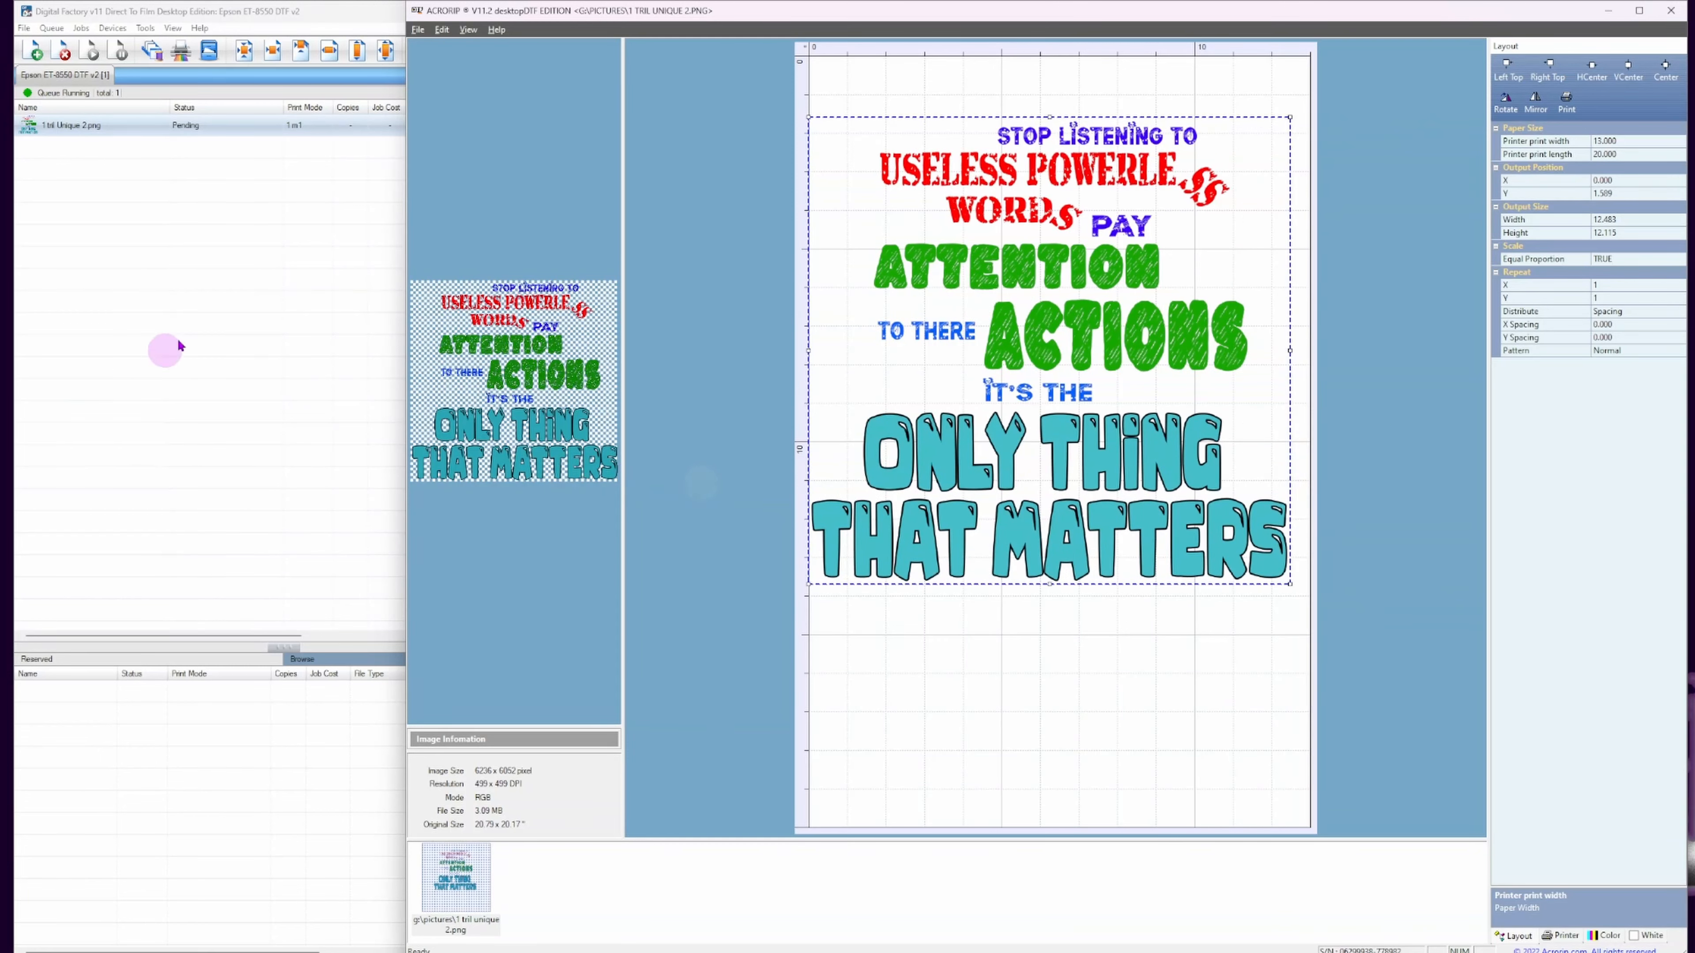
Switch to Digital Factory, preview the queued job and move its artwork vertically on the sheet.
left_click(209, 281)
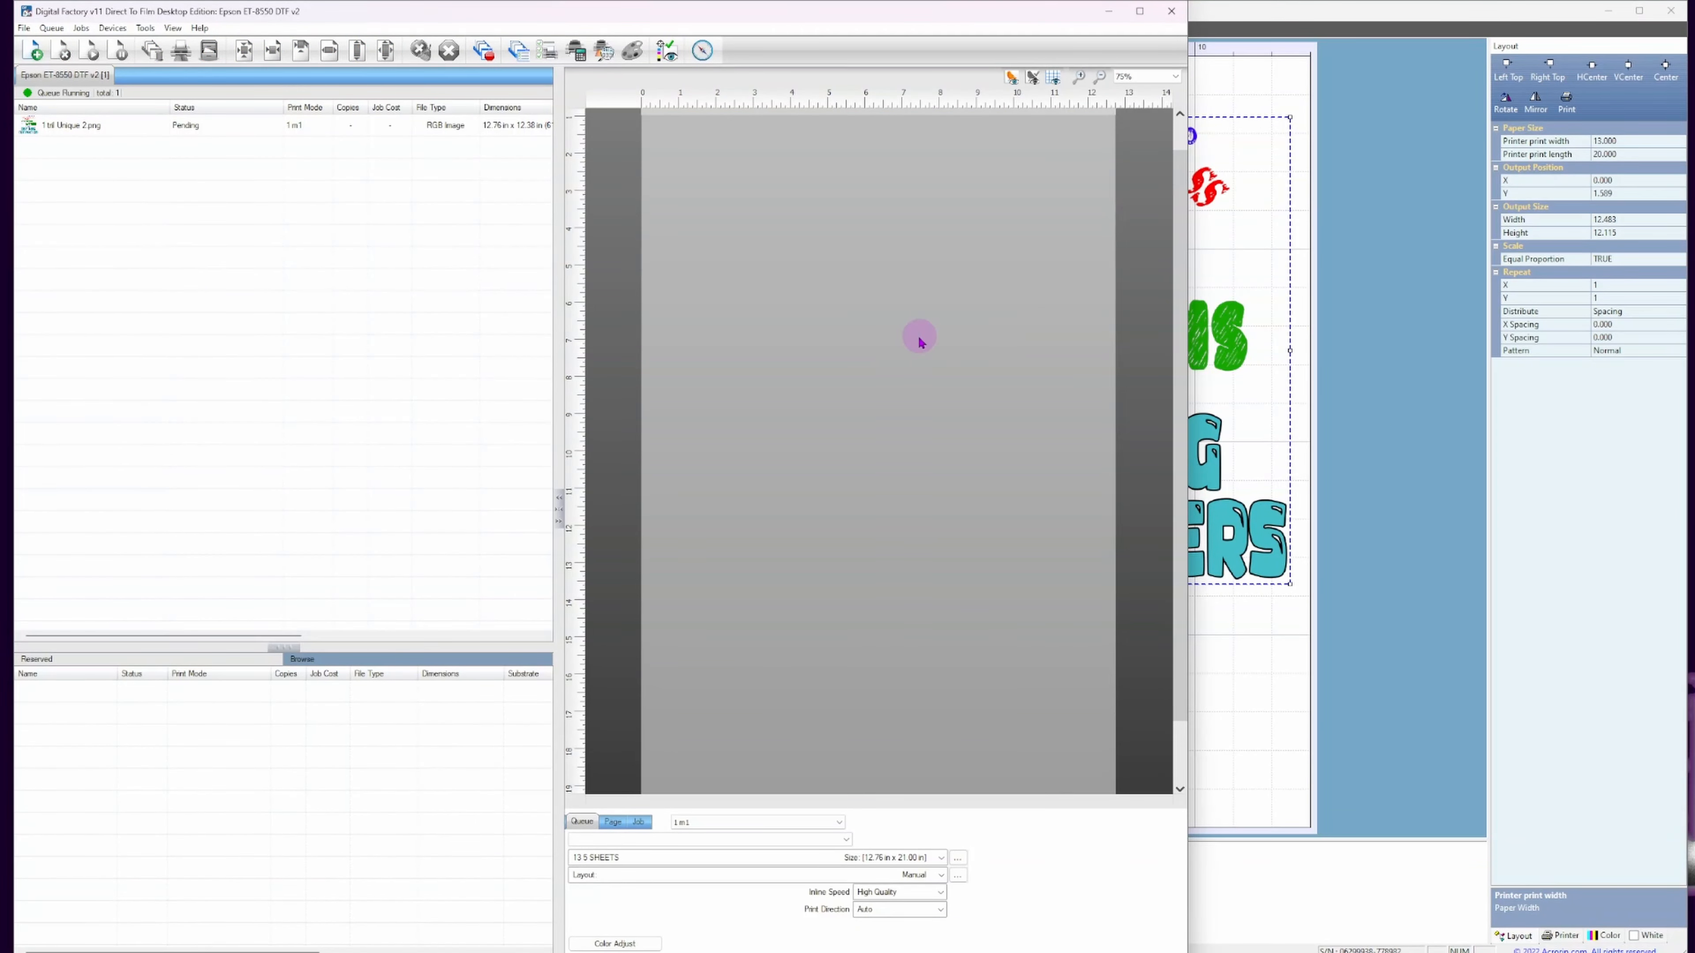
left_click(137, 120)
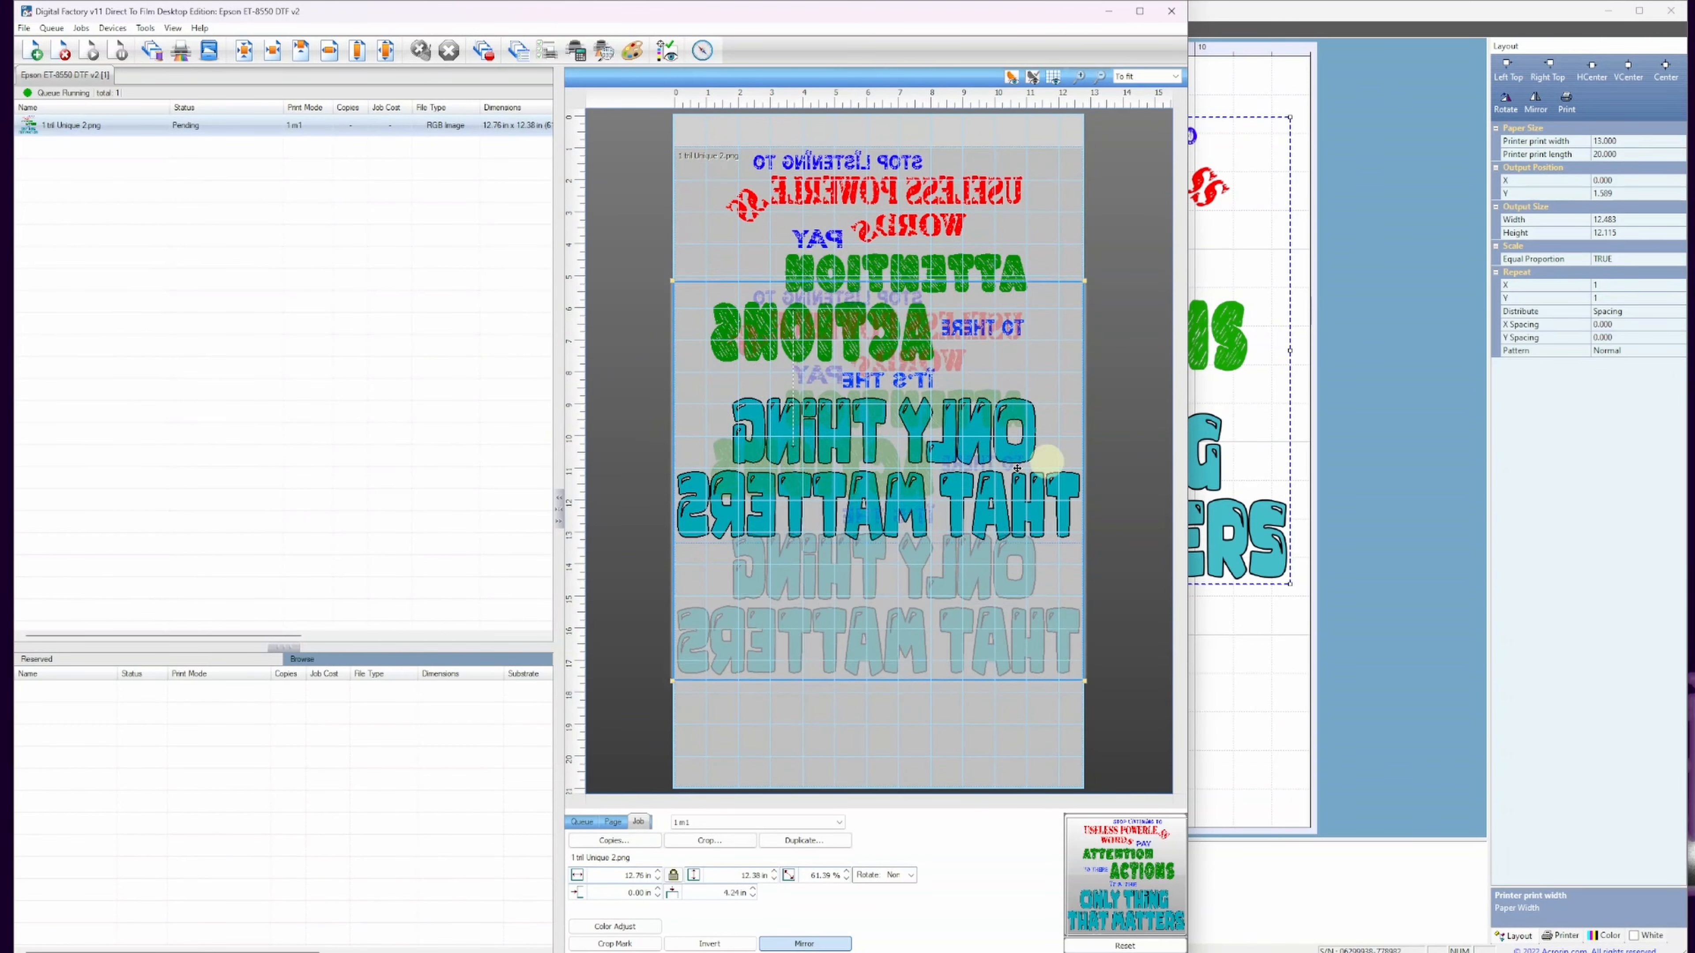
left_click_drag(795, 283, 750, 278)
Switch to AcroRIP and move the artwork down the page to Y about 4.27 inches.
left_click(1268, 324)
left_click_drag(1224, 374, 961, 380)
left_click_drag(858, 392, 563, 452)
Move the artwork to a vertical offset of about 2.44 inches in Digital Factory and to Y about 2.16 inches in AcroRIP.
left_click(126, 200)
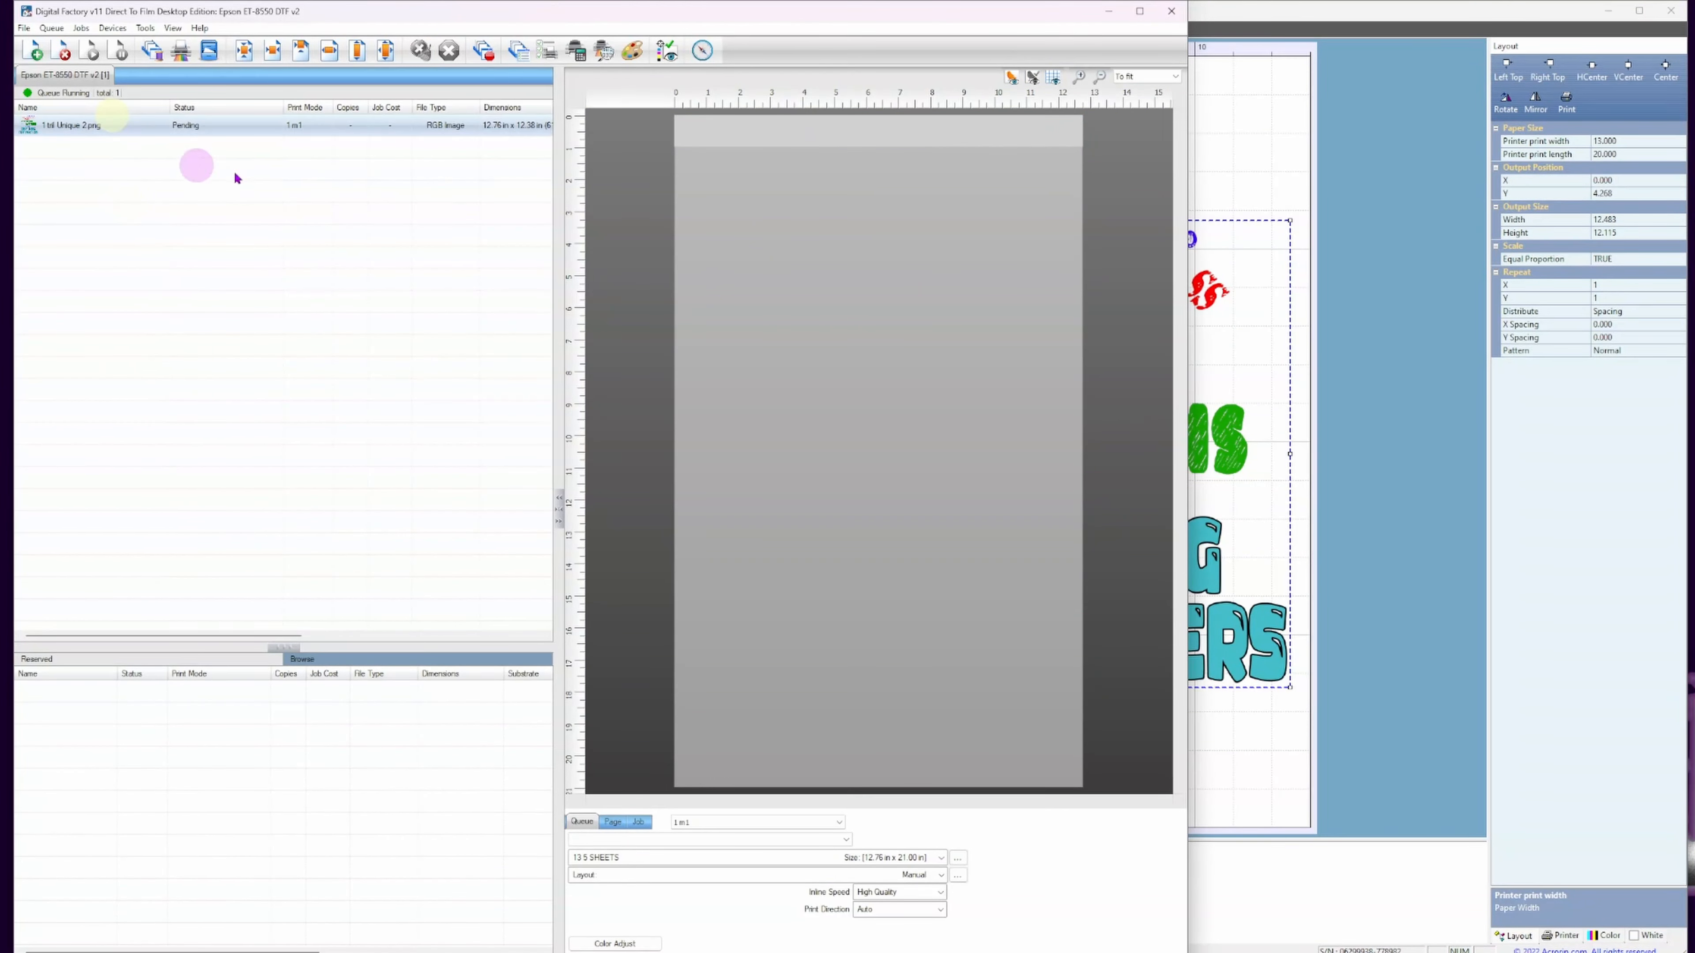
left_click(125, 127)
left_click_drag(857, 341, 834, 399)
left_click_drag(1285, 430, 960, 398)
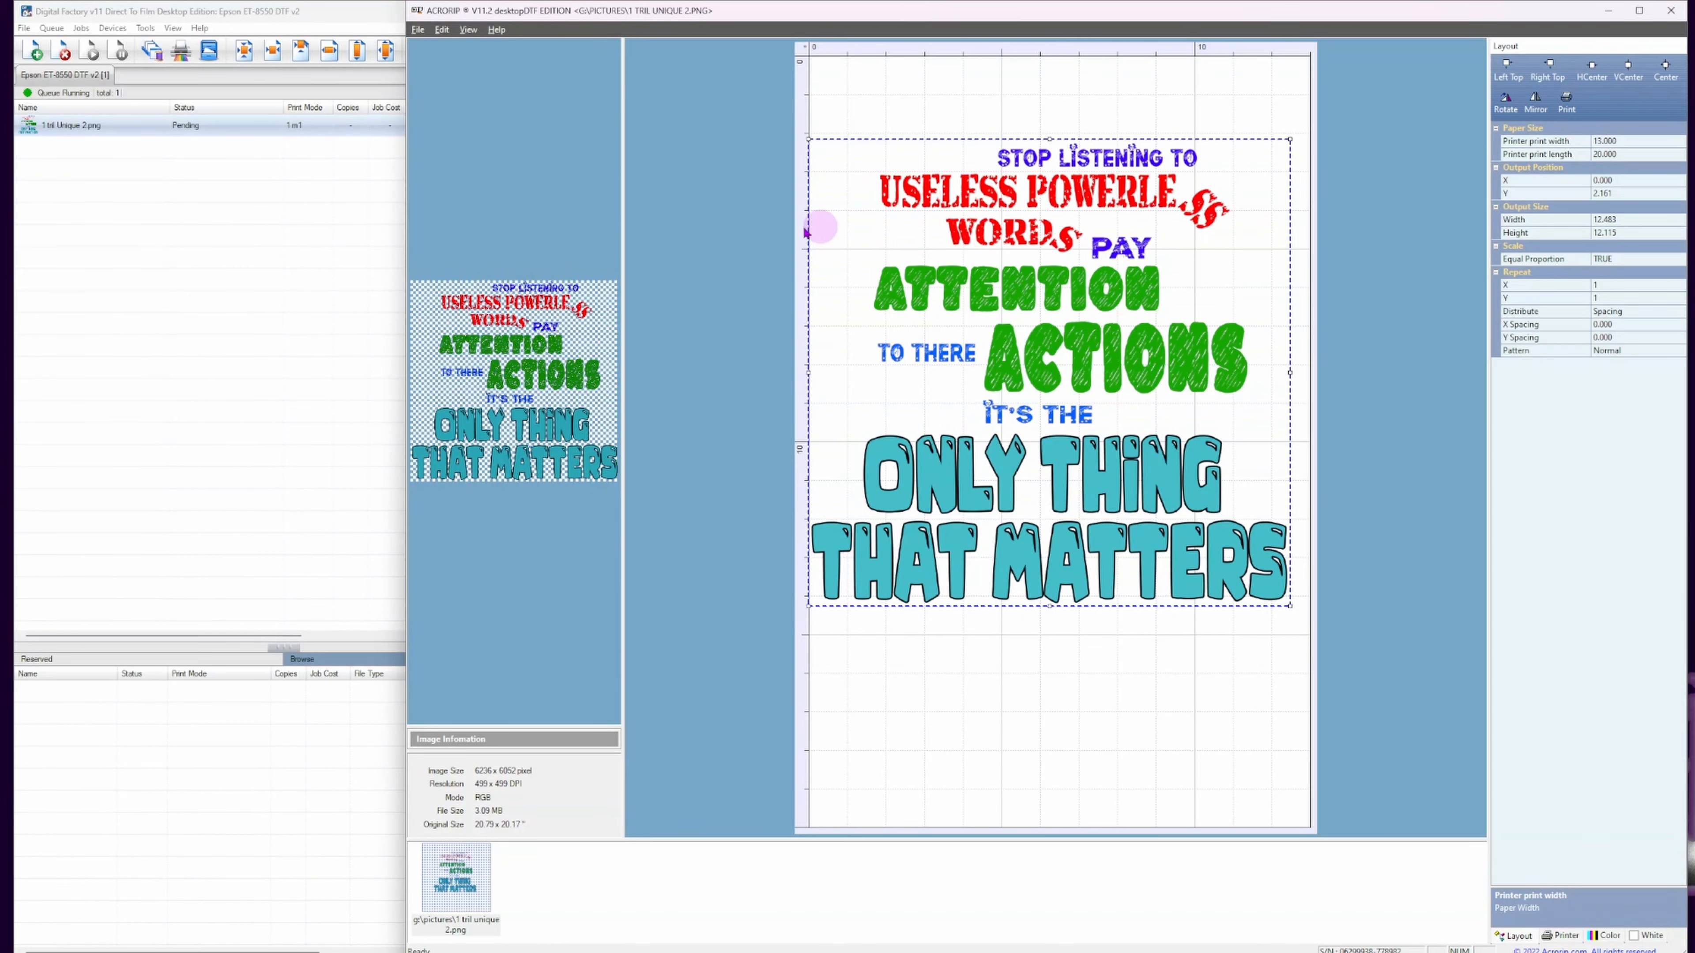
Switch to Digital Factory, enlarge the job preview and move the artwork to a vertical offset of about 3.24 inches.
left_click(201, 297)
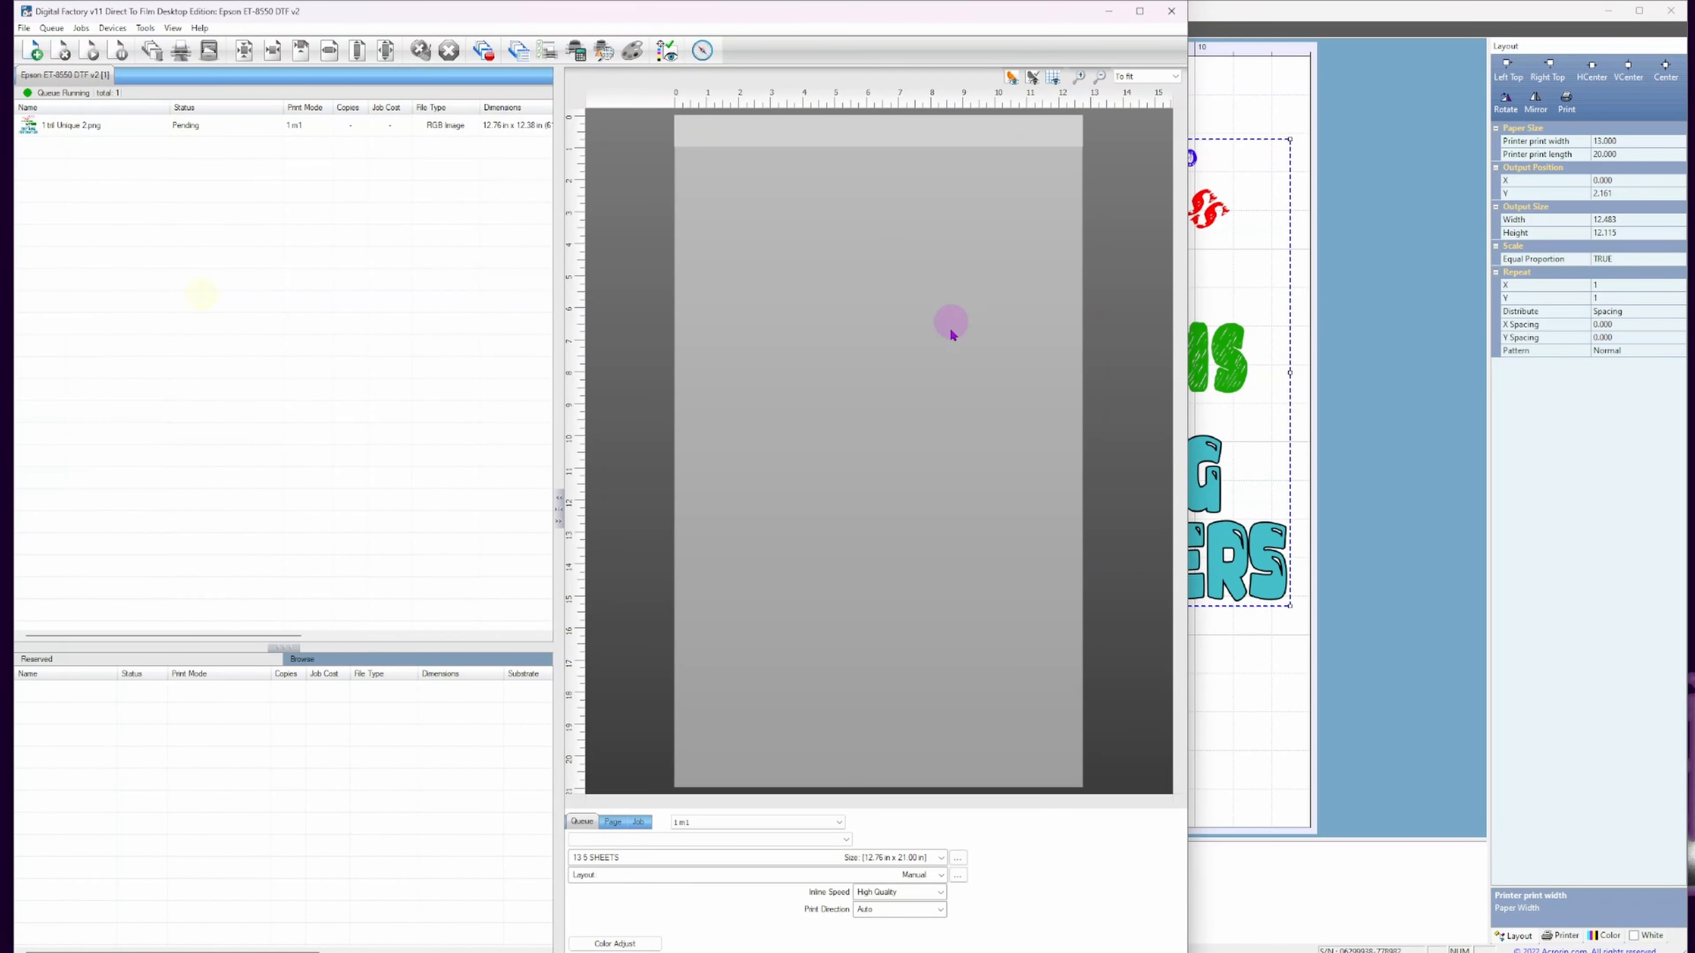
left_click(256, 125)
left_click(881, 339)
left_click(881, 339)
left_click(883, 342)
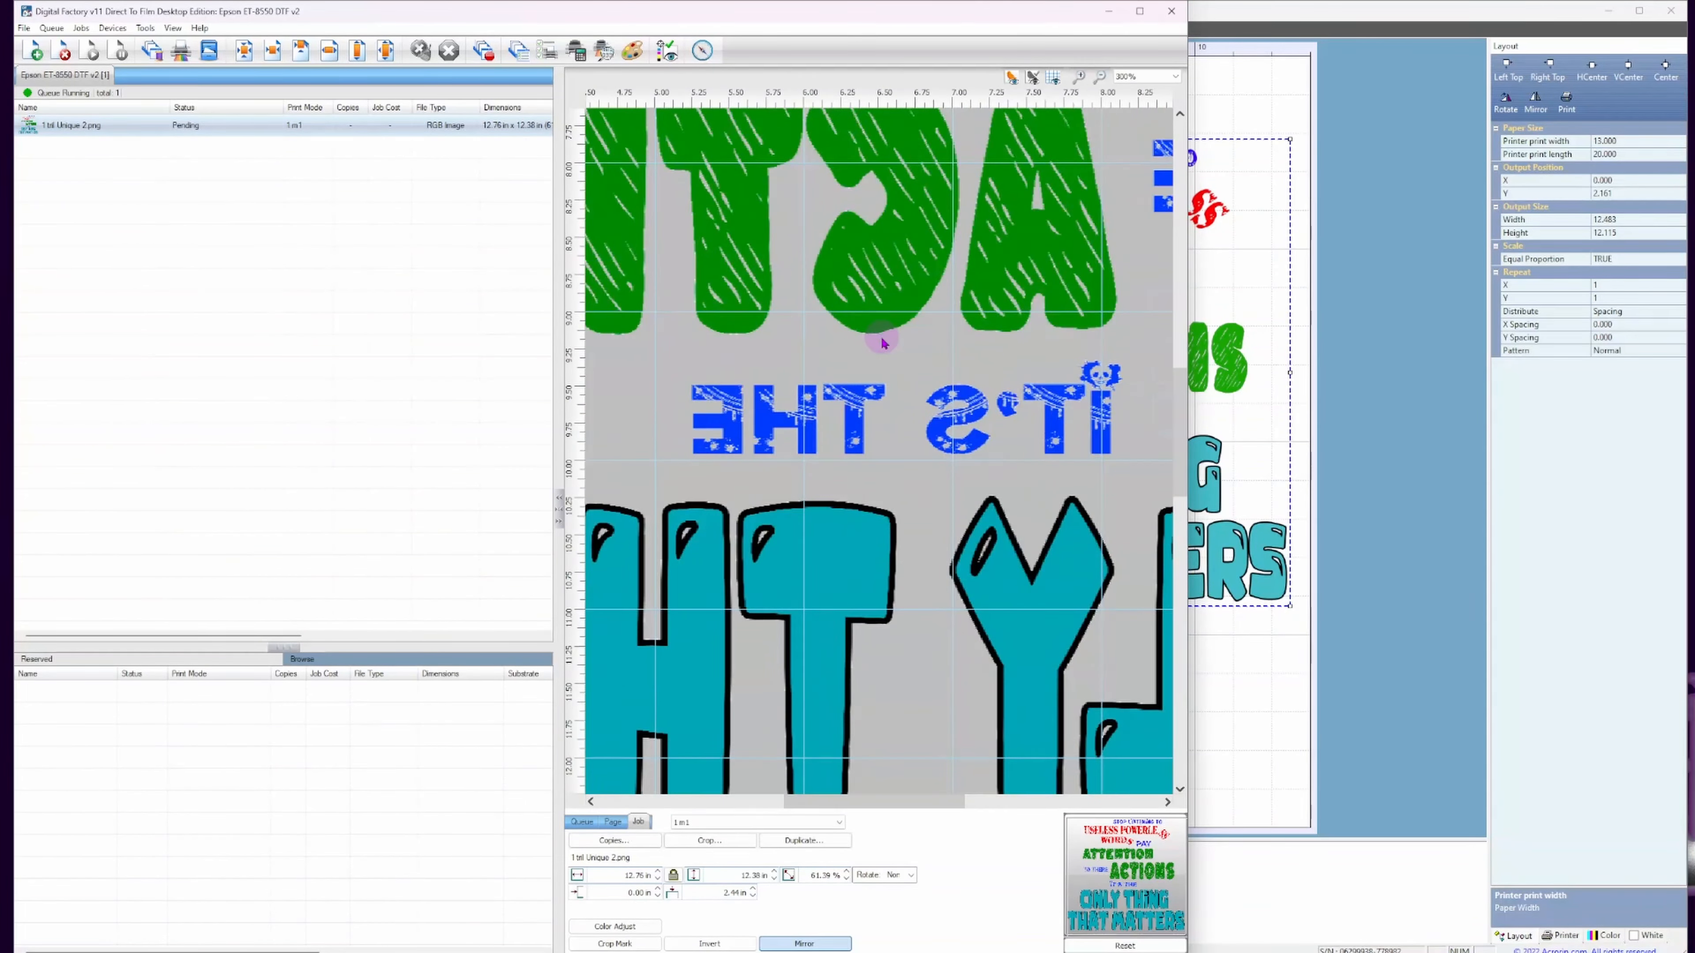
left_click(882, 342)
left_click(943, 487)
left_click_drag(942, 487, 935, 484)
scroll(897, 469, "down", 2)
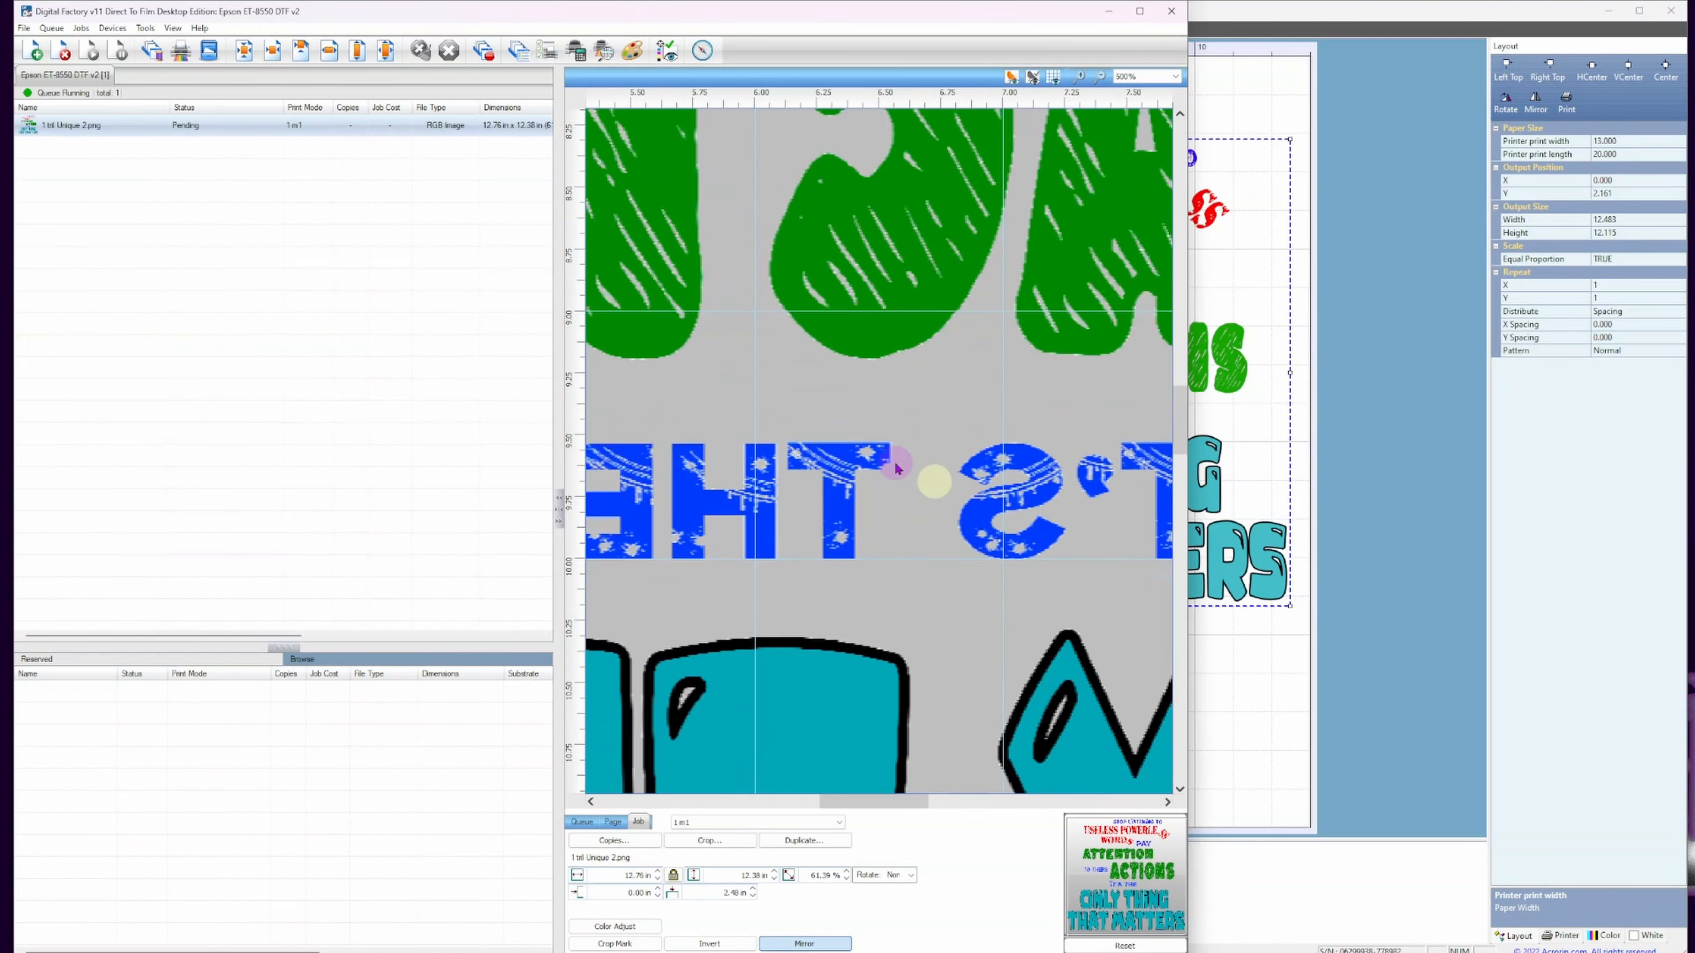
left_click_drag(896, 350, 893, 488)
Examine the lettering detail and preview quality of the artwork at several magnifications.
scroll(884, 534, "down", 2)
scroll(883, 539, "up", 2)
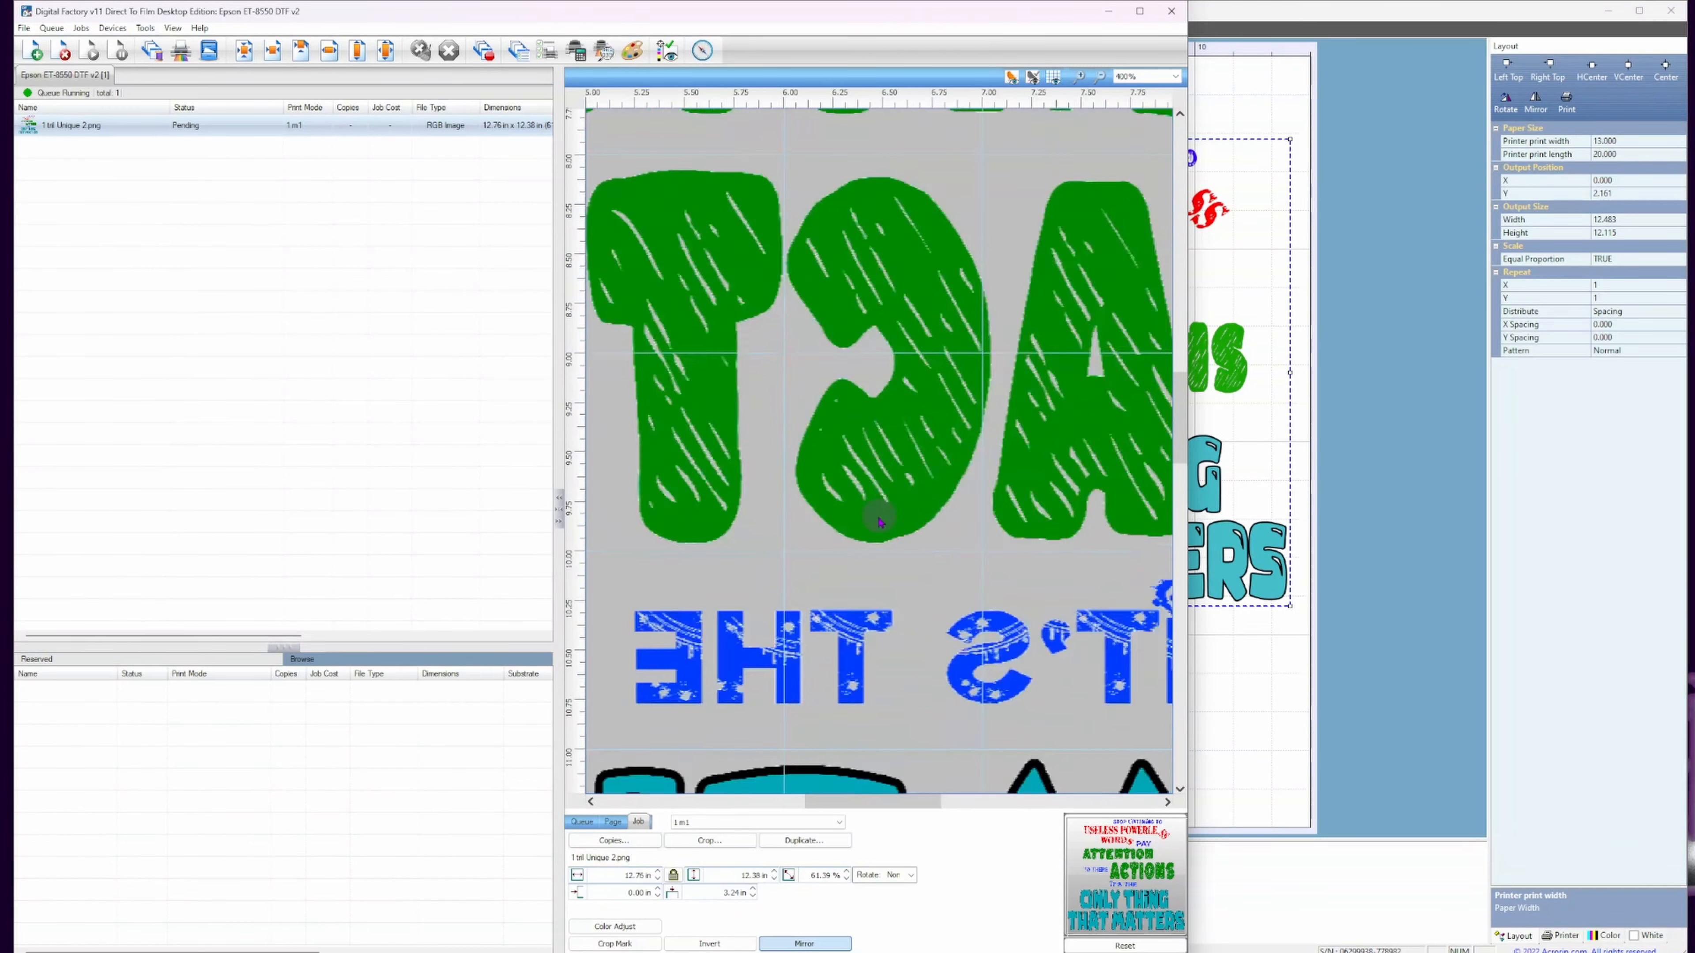
scroll(880, 518, "down", 1)
scroll(817, 366, "down", 2)
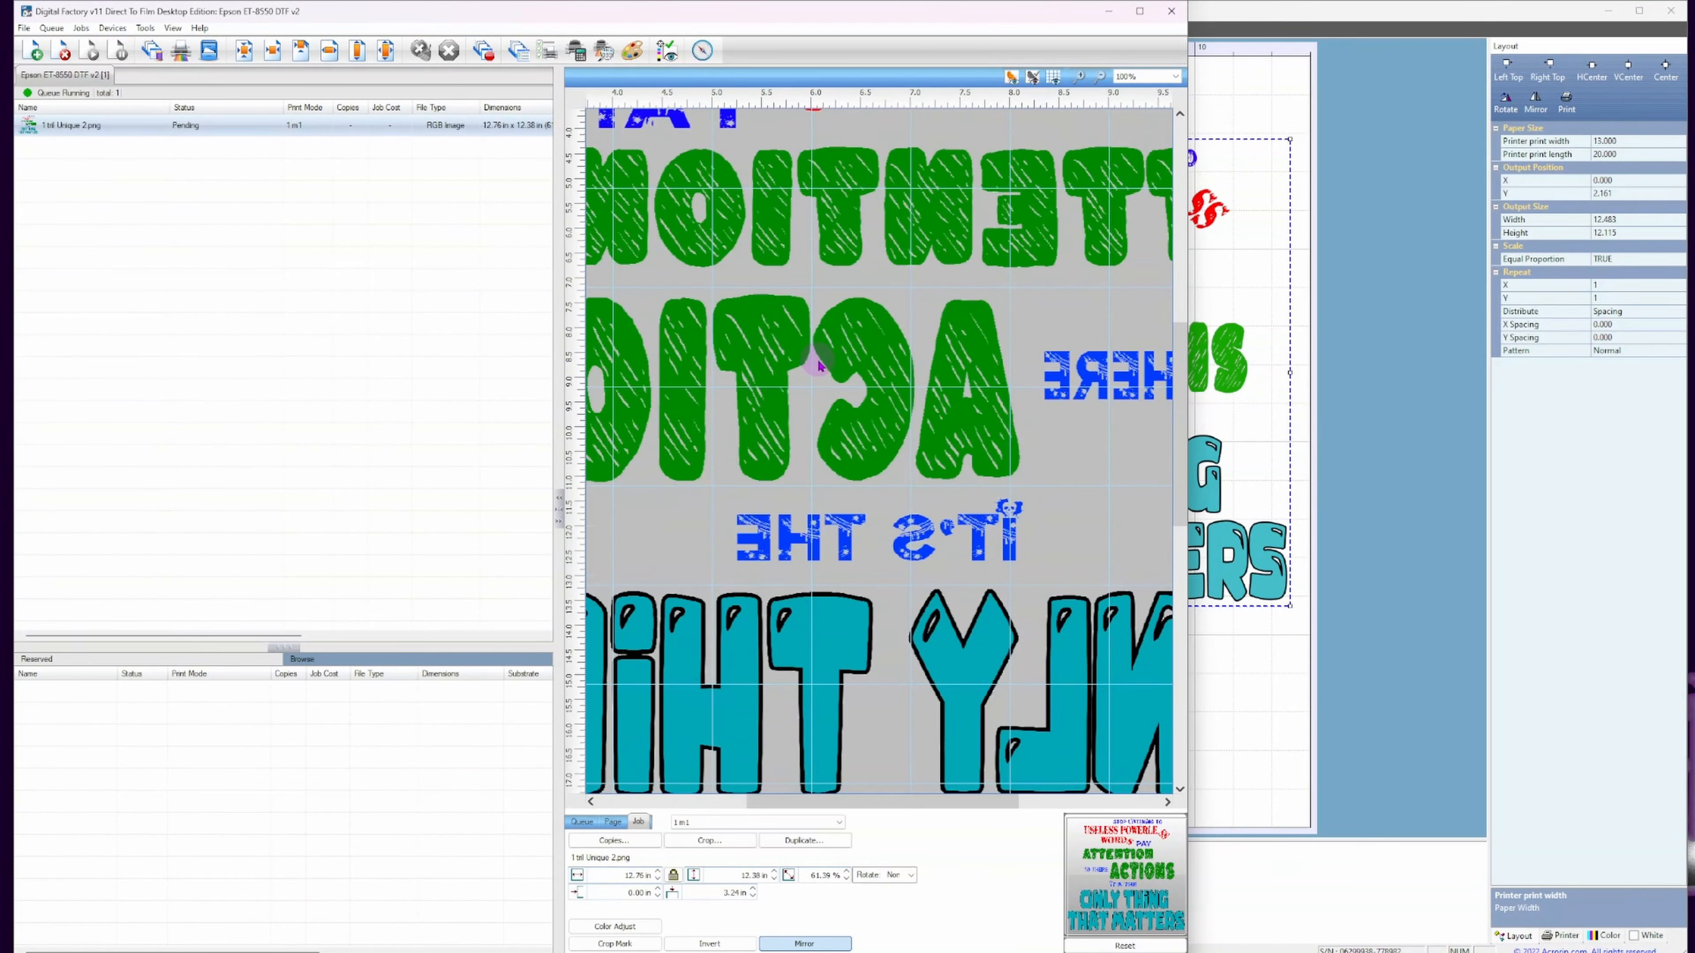
scroll(881, 648, "up", 2)
scroll(881, 647, "down", 1)
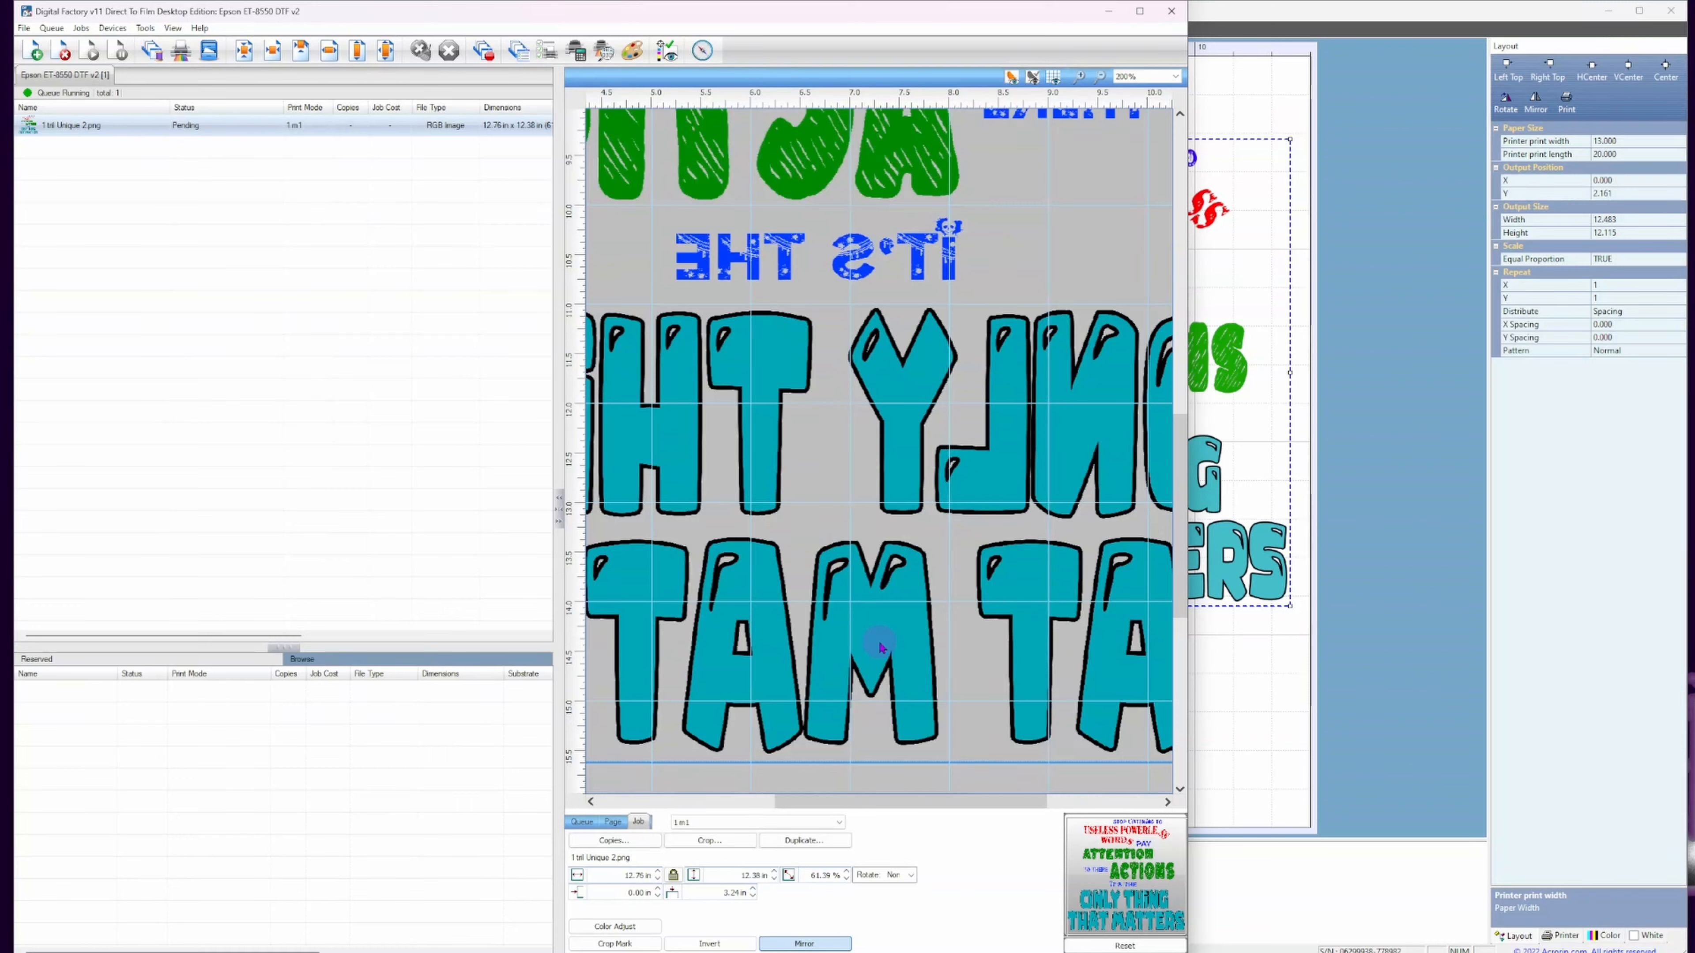
scroll(1004, 433, "up", 2)
scroll(1004, 432, "down", 1)
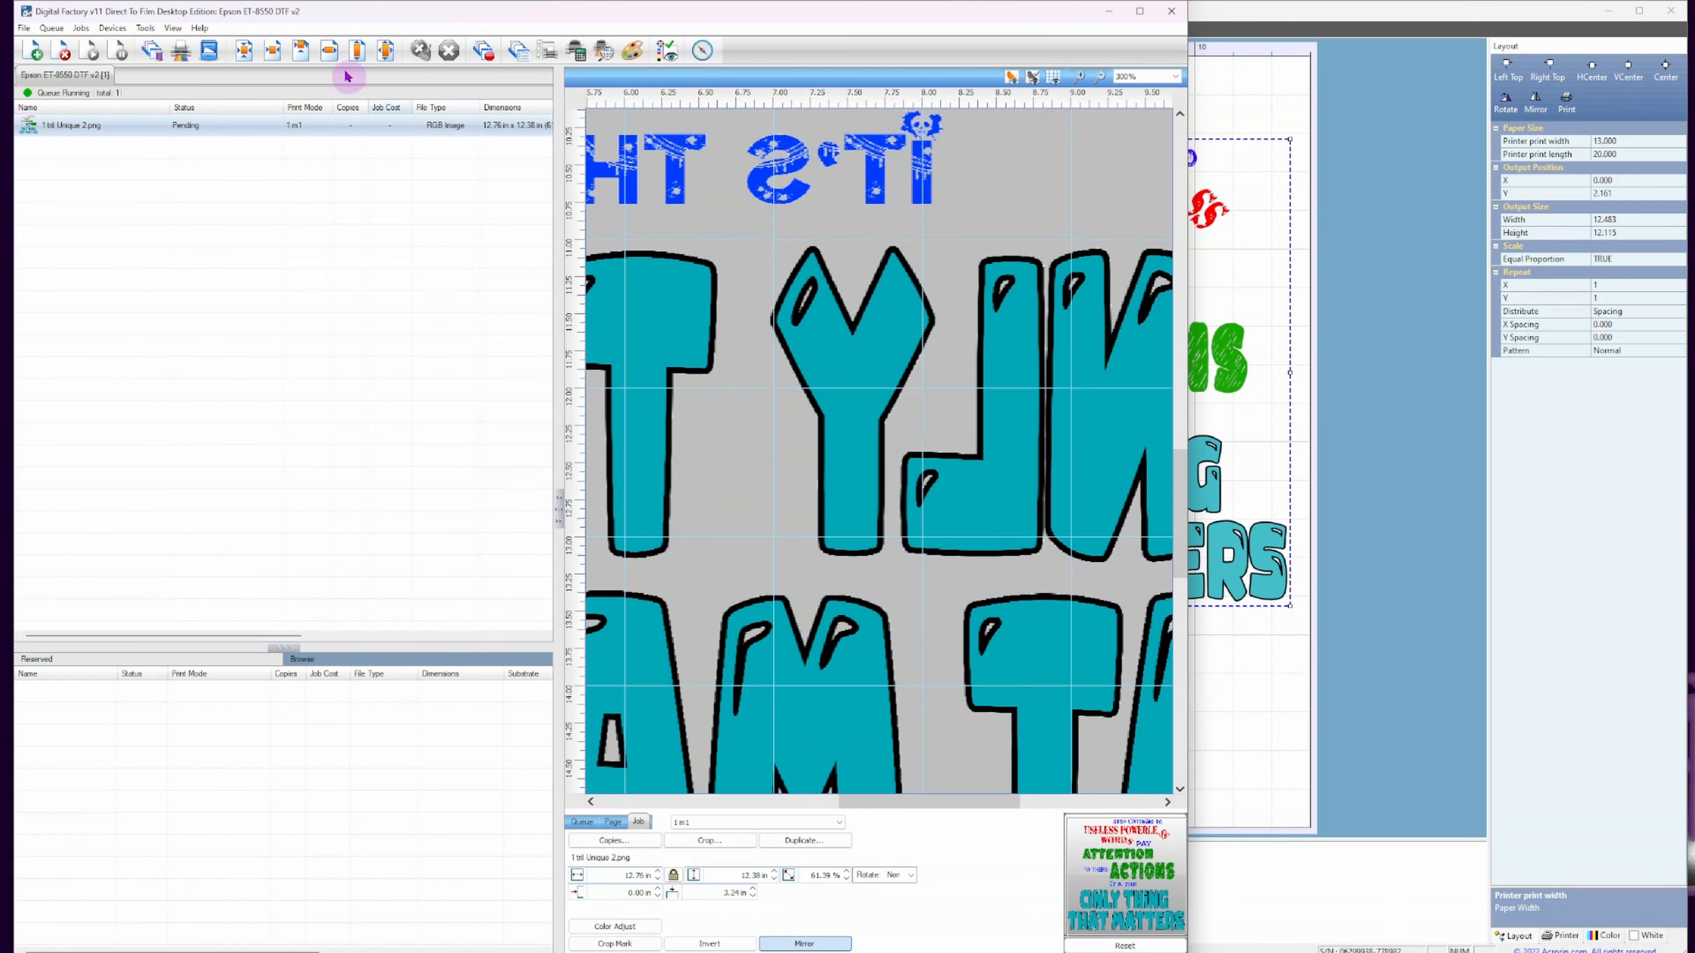
Open the preview options in the program settings.
left_click(145, 27)
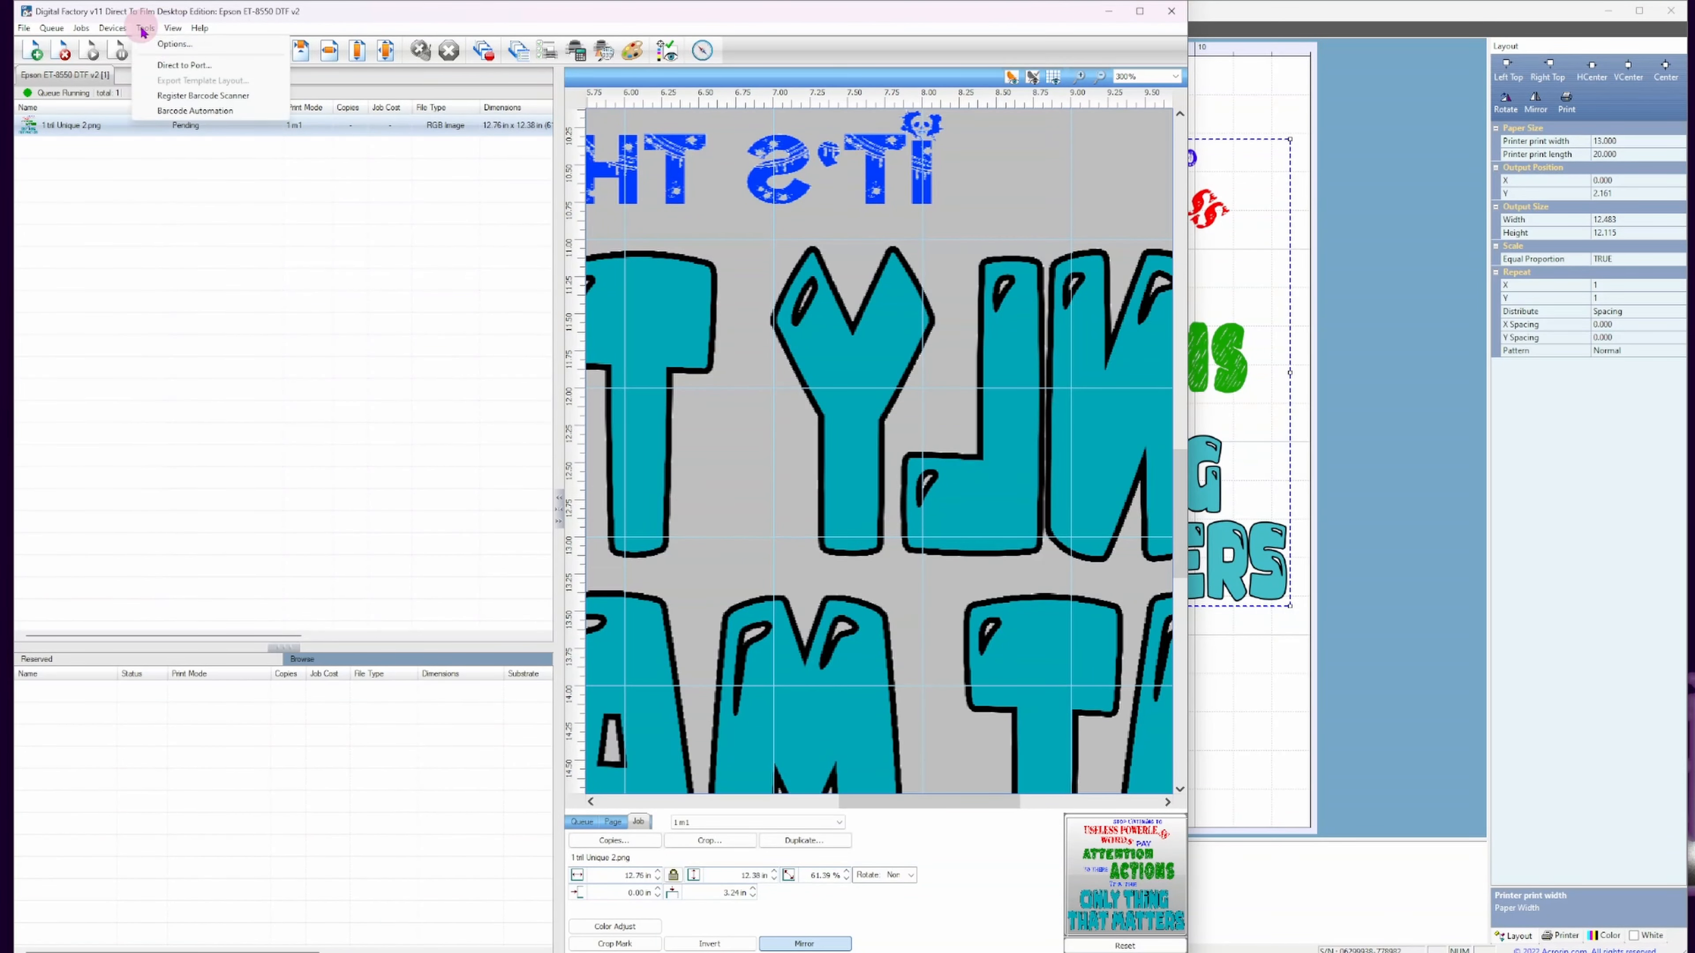
left_click(172, 44)
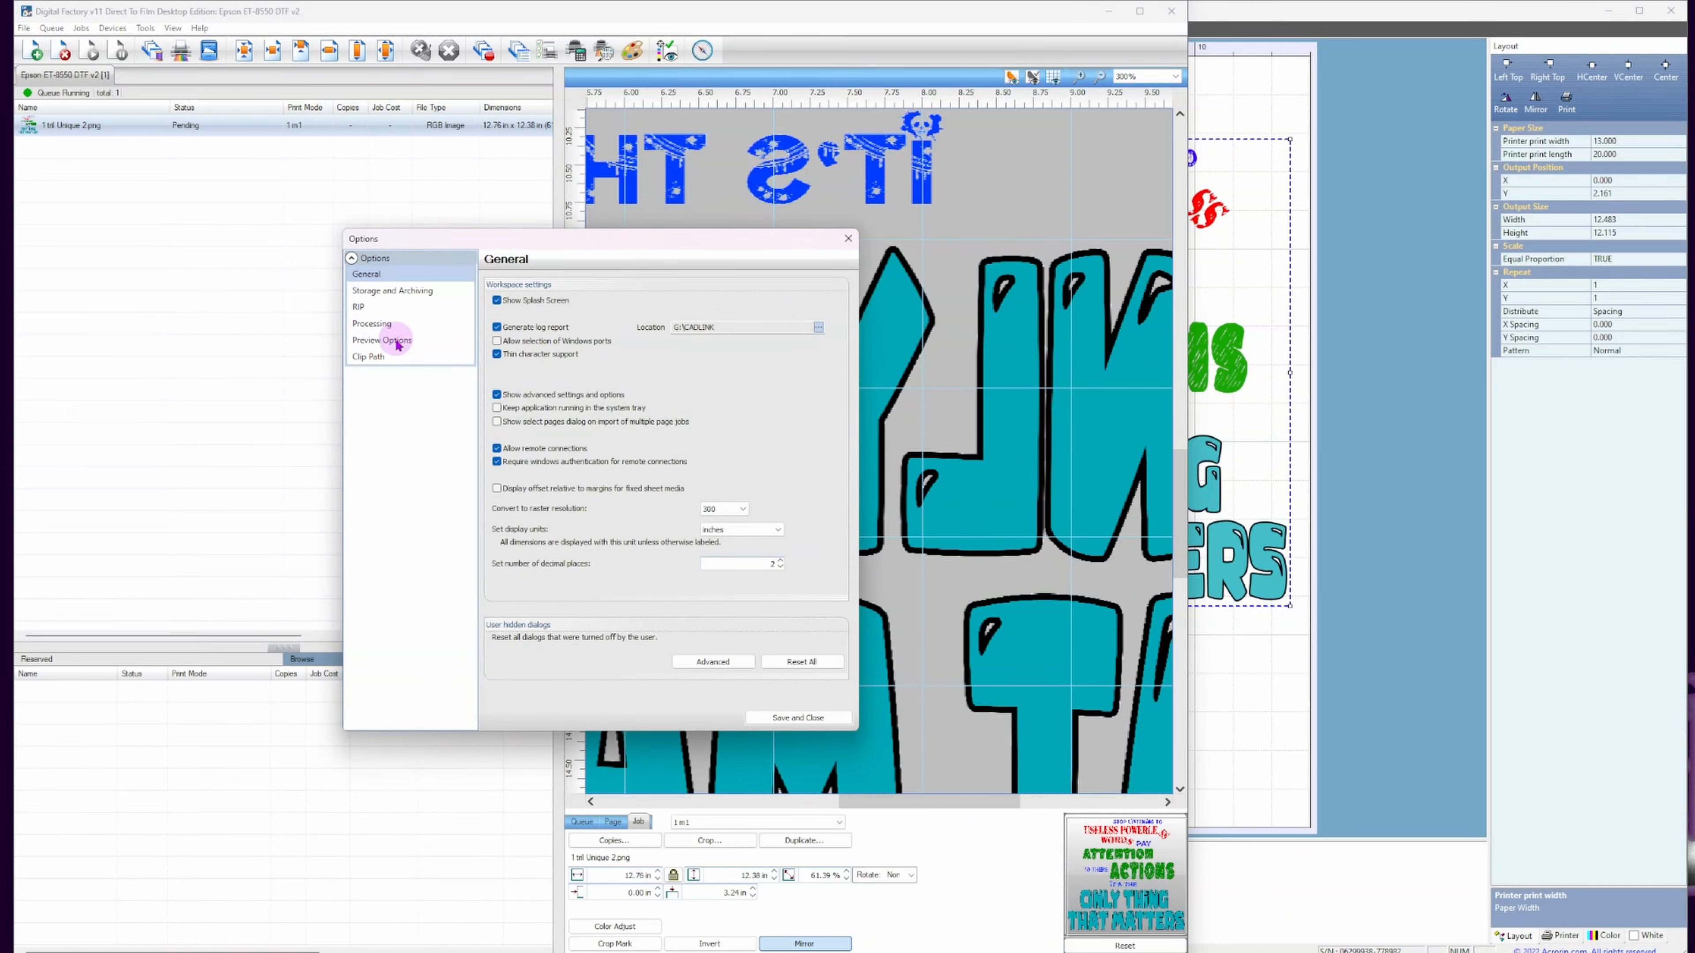
left_click(396, 342)
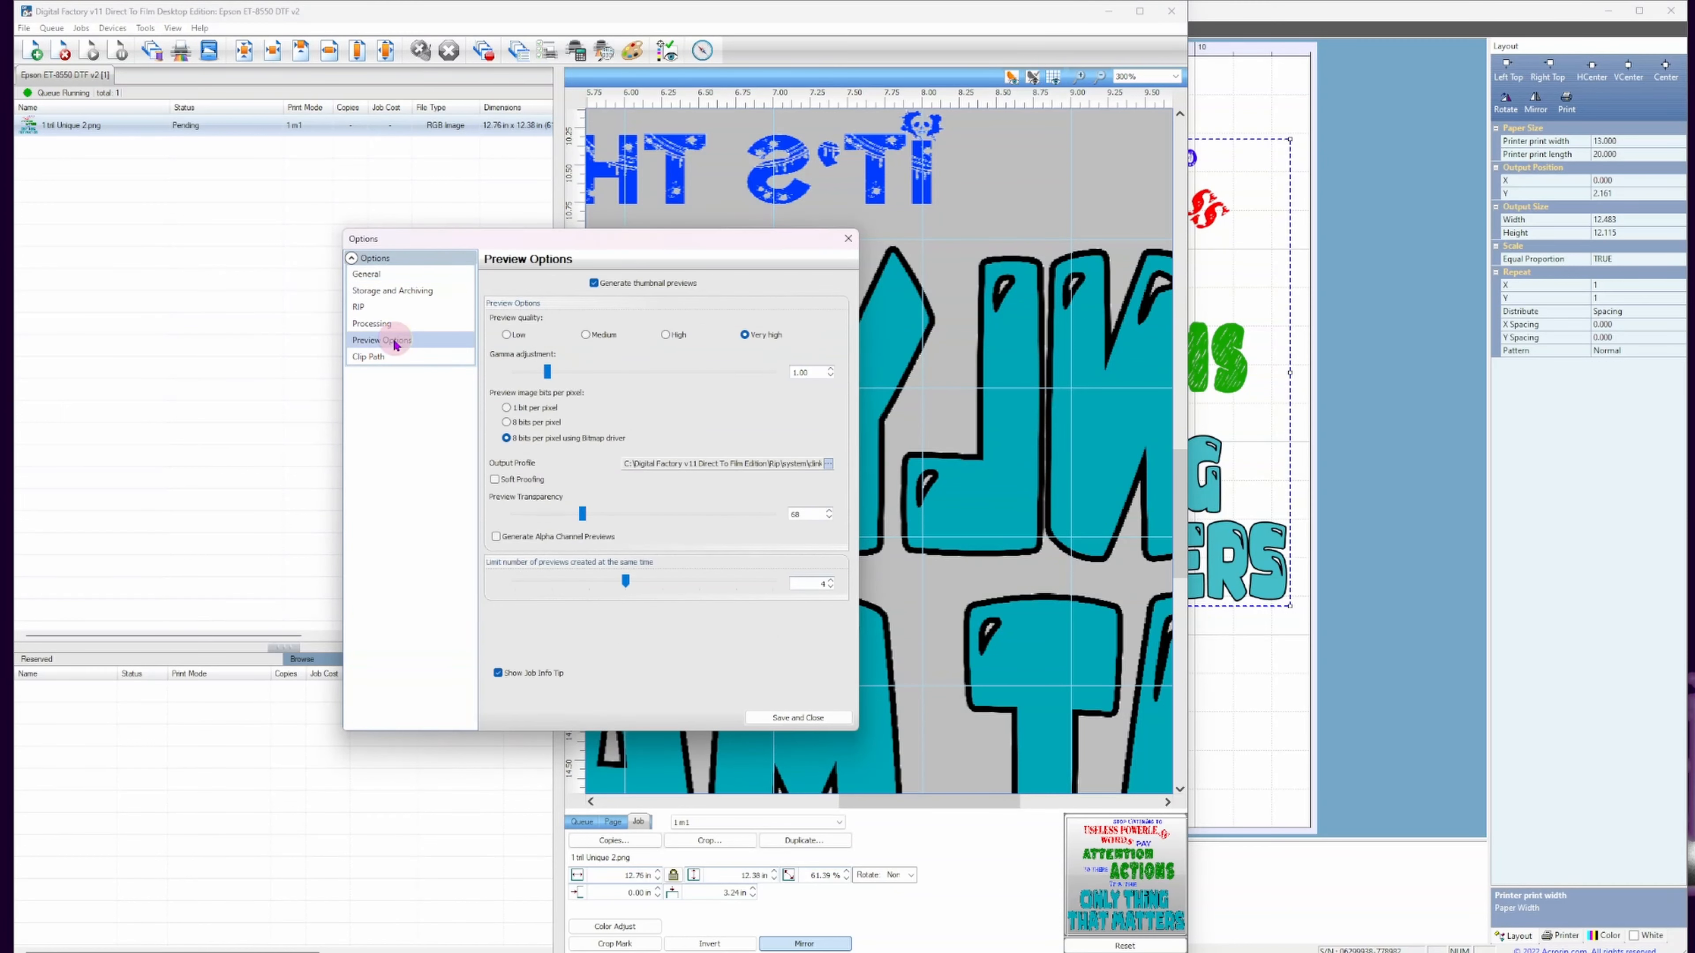
Set the preview quality to Very high and save the preview options.
left_click(748, 339)
left_click(799, 718)
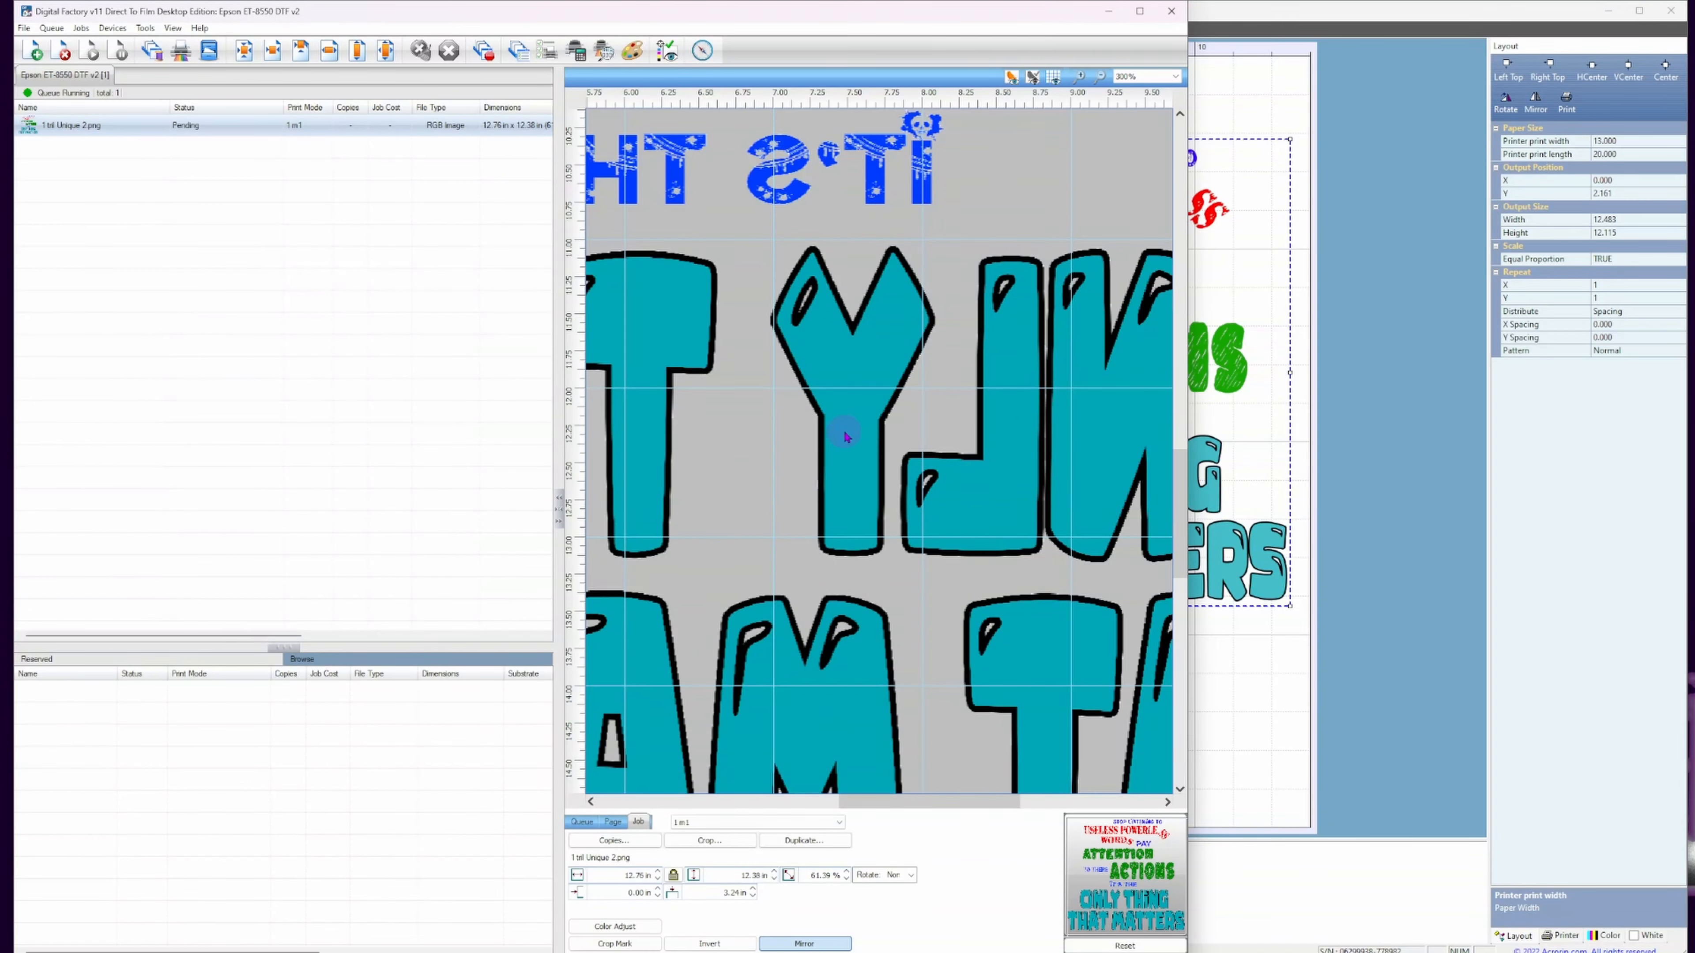
Examine the preview quality of the blue "TO THERE" lettering at magnifications up to 1200%.
scroll(844, 438, "down", 4)
scroll(941, 331, "up", 1)
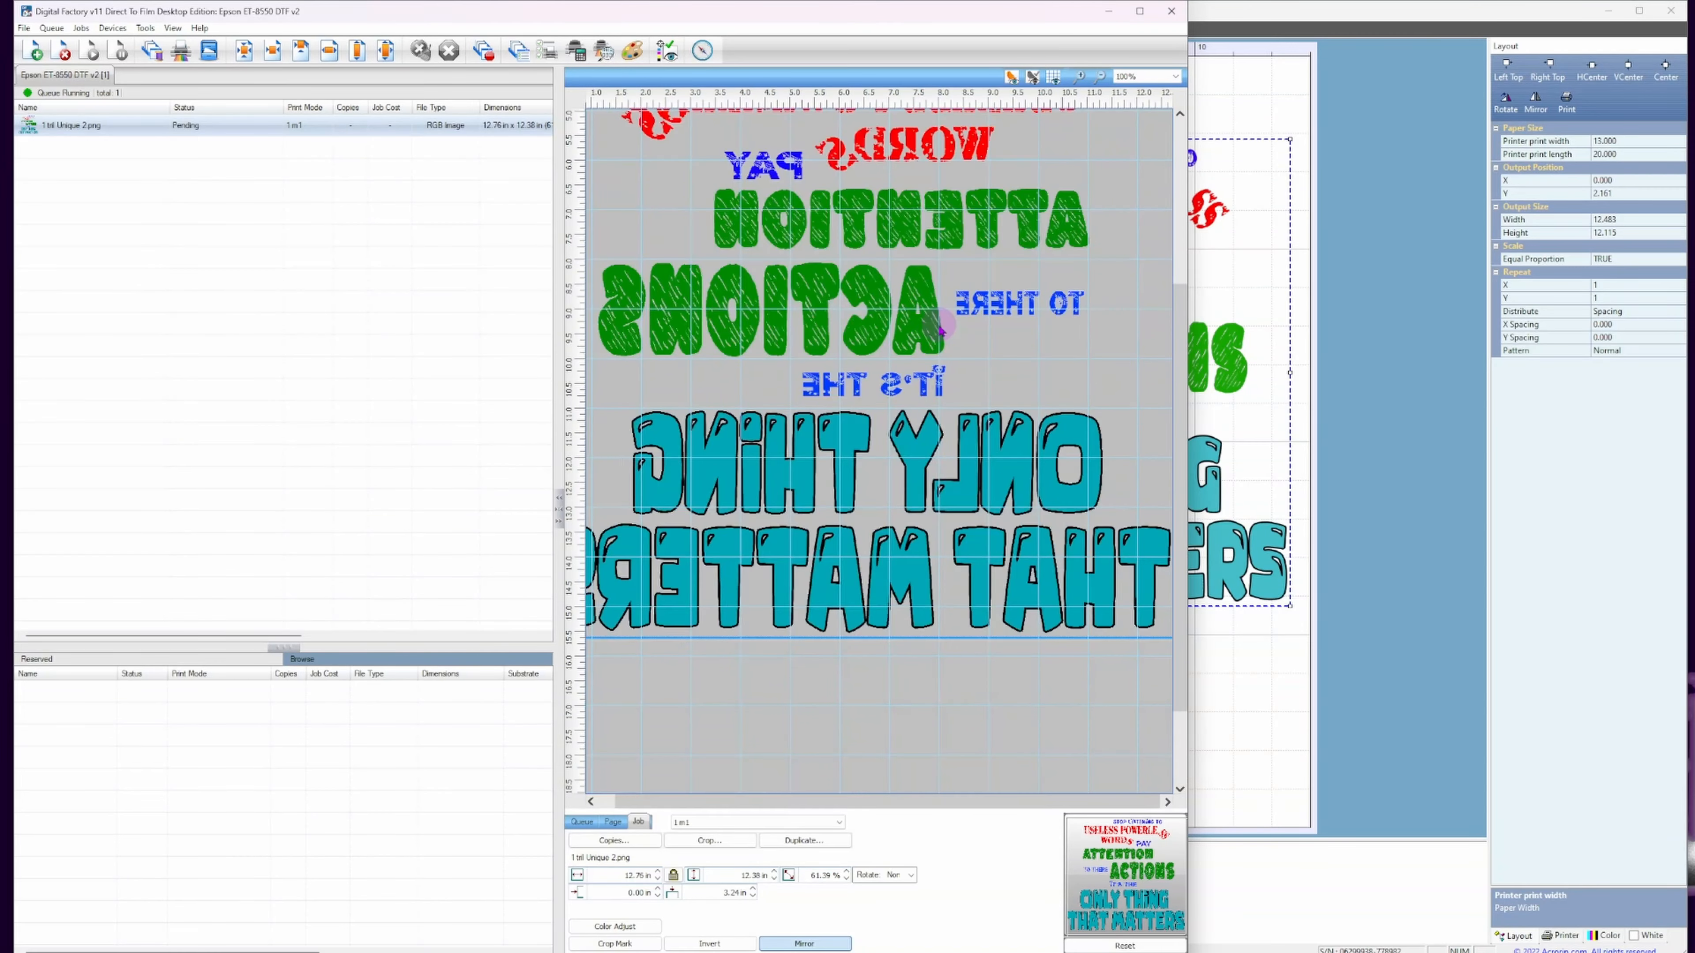
scroll(946, 367, "down", 2)
scroll(991, 376, "up", 2)
scroll(988, 371, "down", 2)
scroll(873, 318, "up", 1)
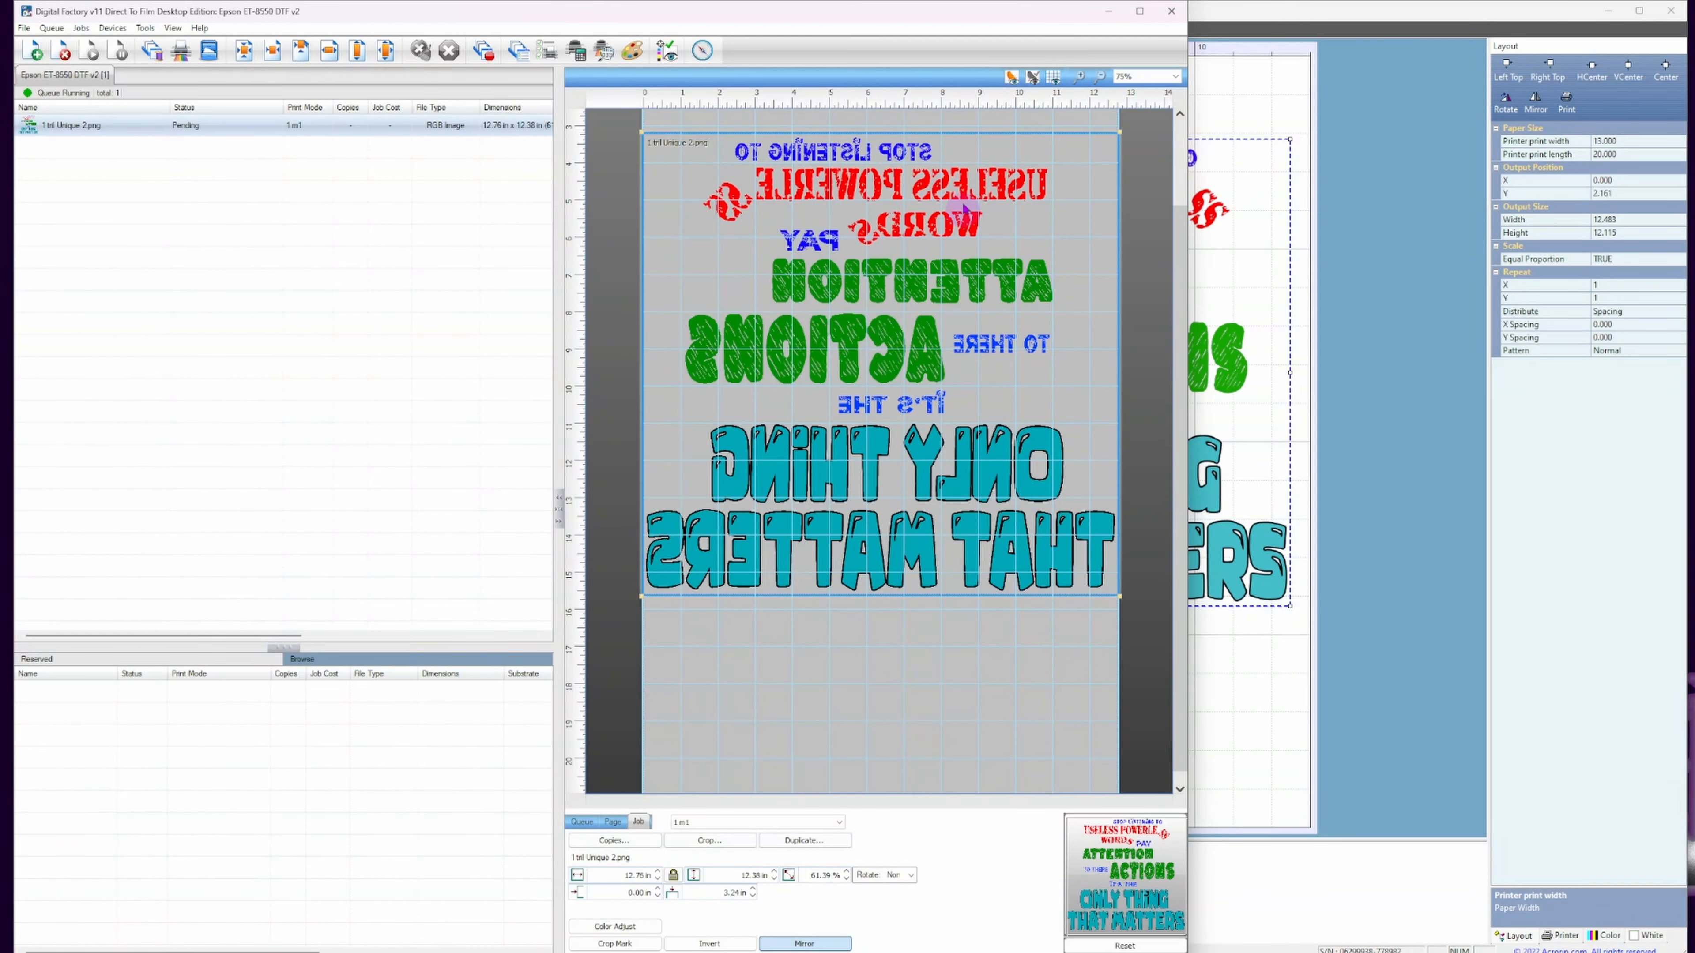
scroll(1022, 401, "up", 4)
scroll(1022, 401, "down", 3)
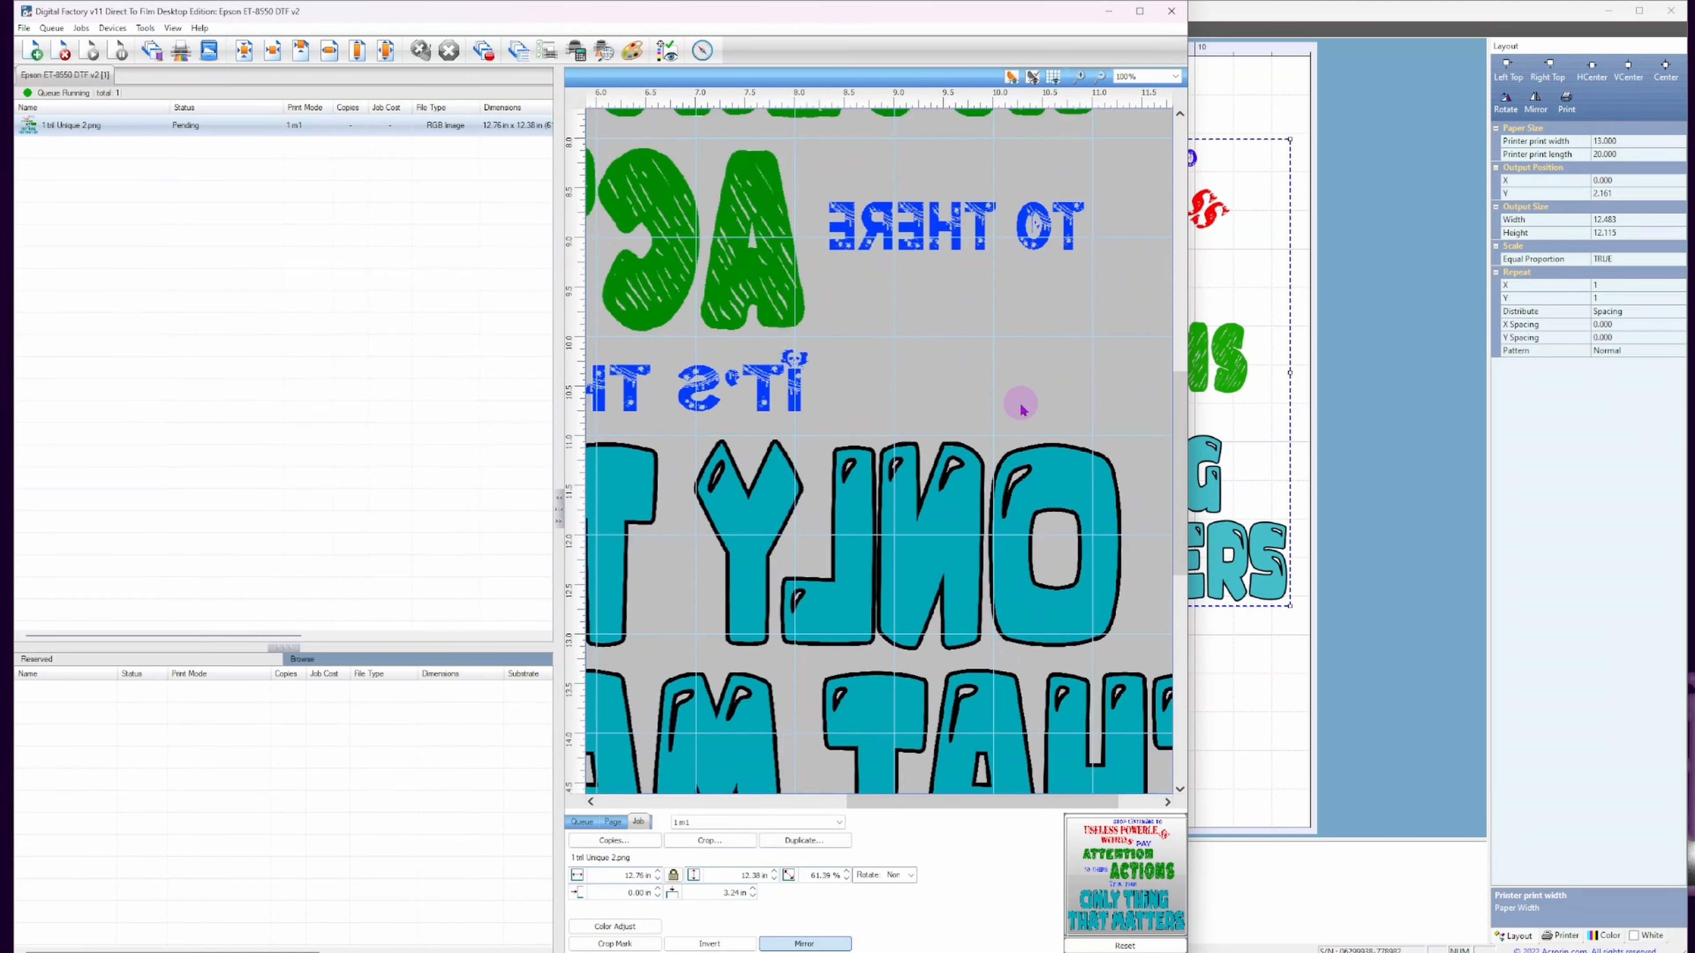
scroll(1046, 319, "up", 4)
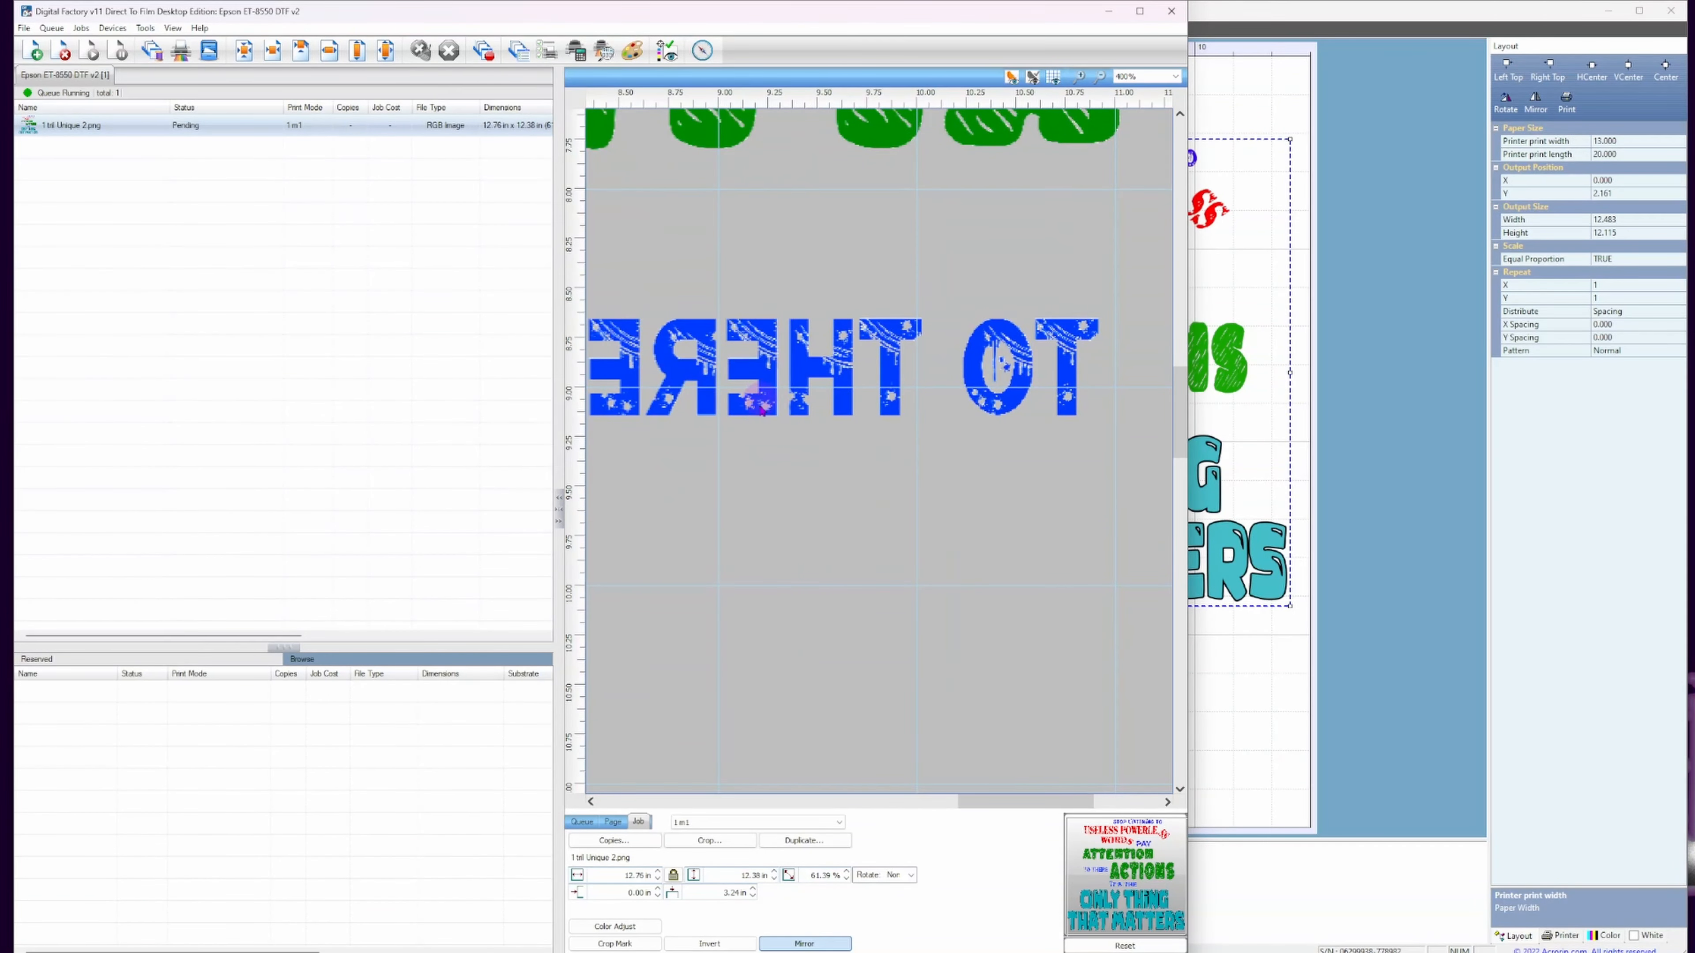
scroll(763, 411, "down", 1)
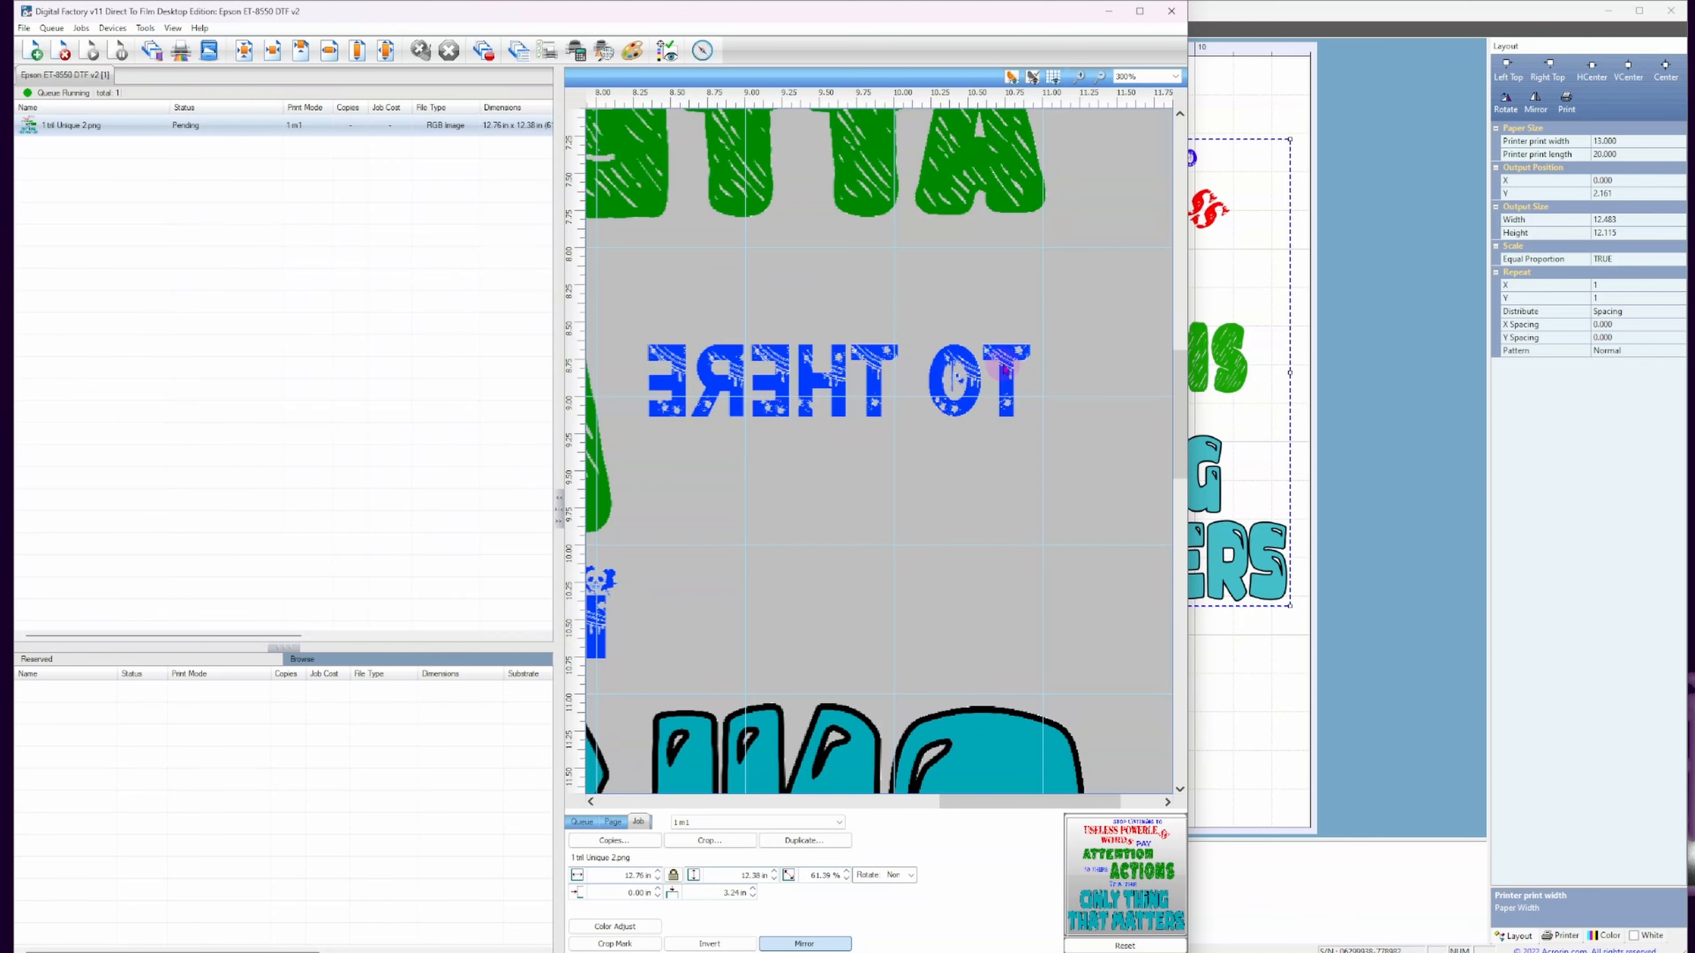
scroll(1013, 376, "up", 3)
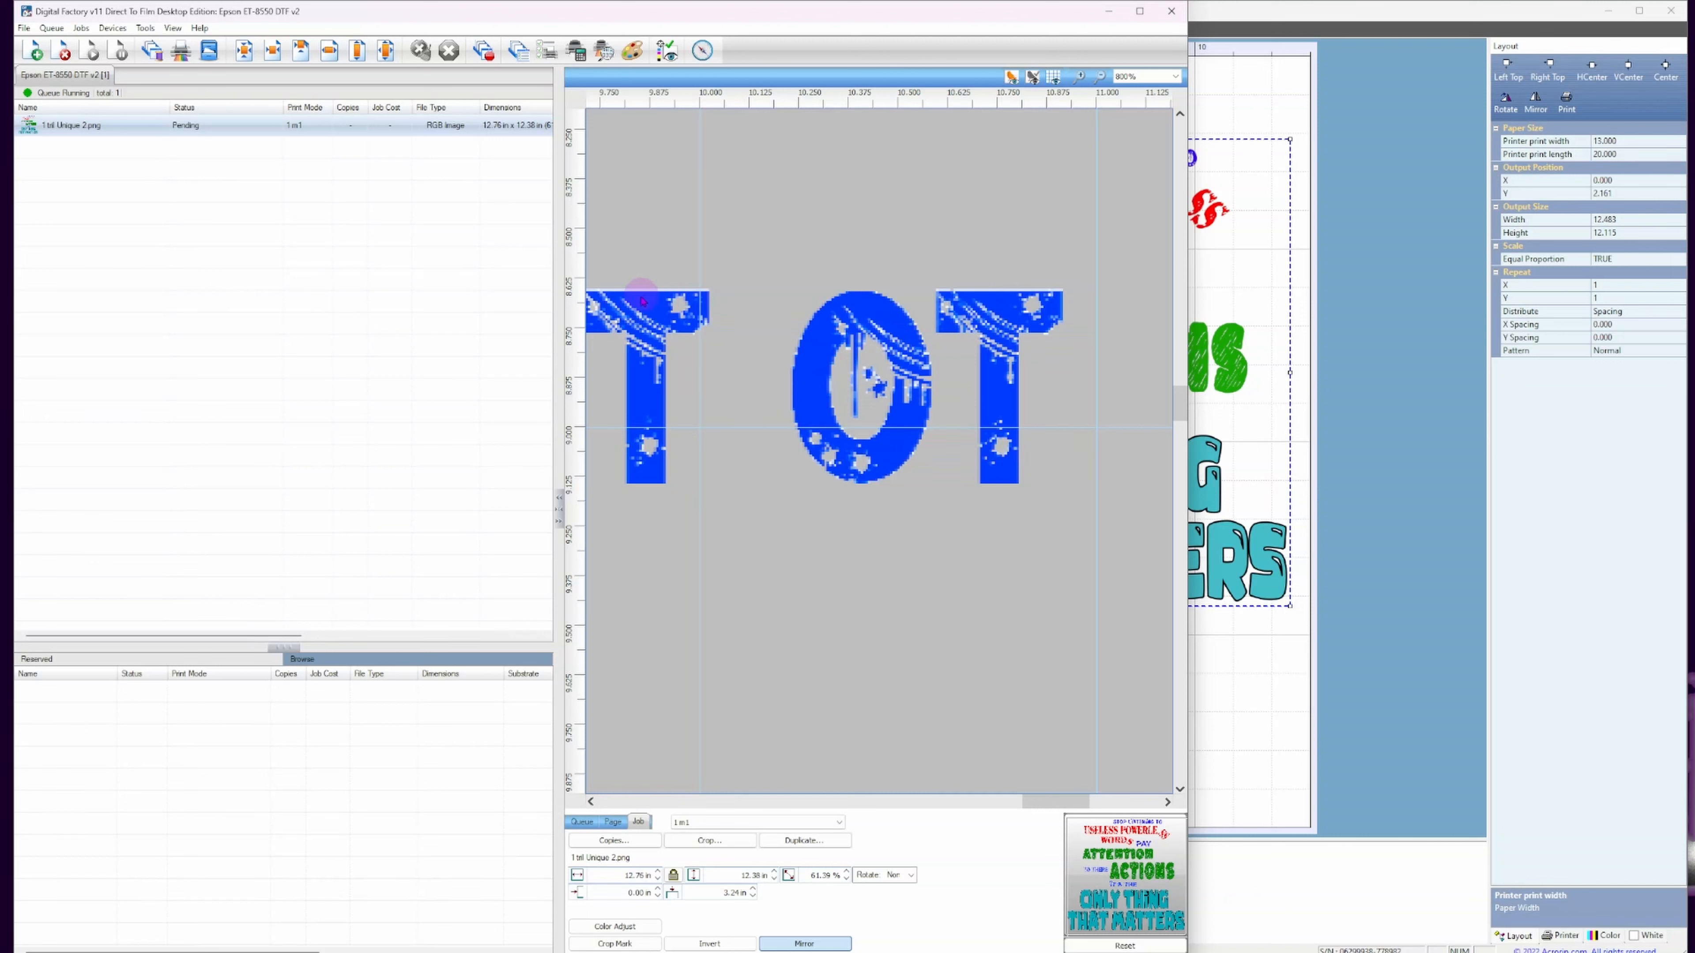
scroll(725, 418, "down", 1)
scroll(653, 431, "up", 2)
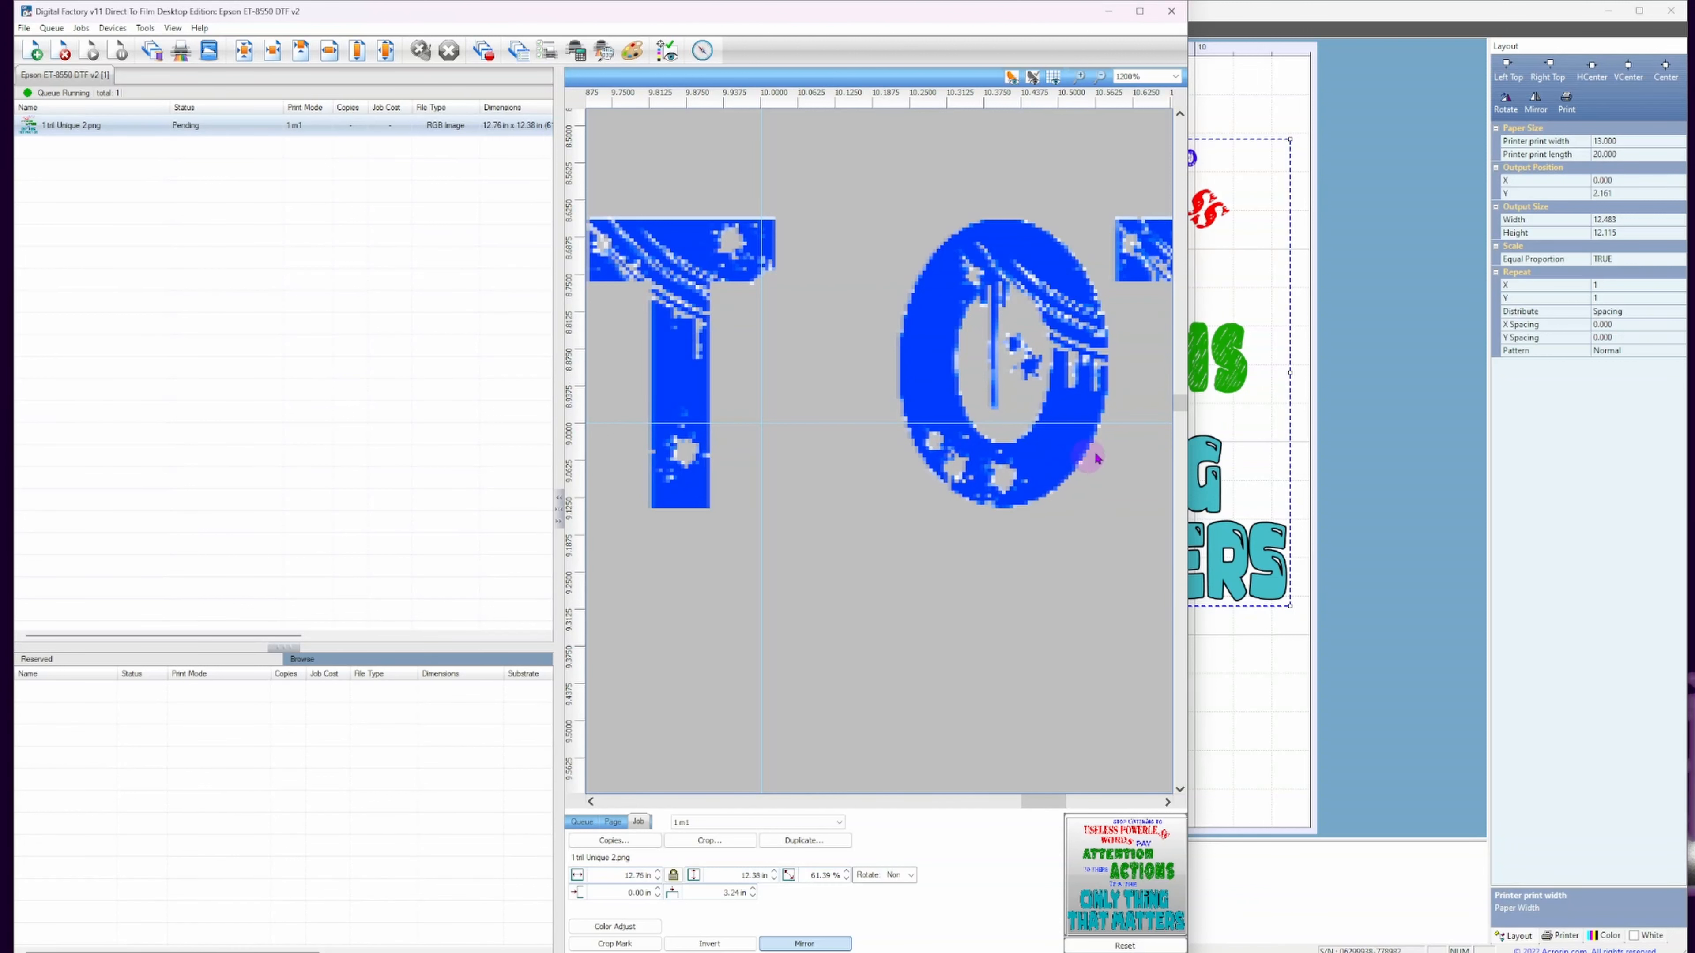
Examine the outlines of the teal lettering and the texture of the red and blue words, ending on the whole artwork.
scroll(1081, 307, "down", 4)
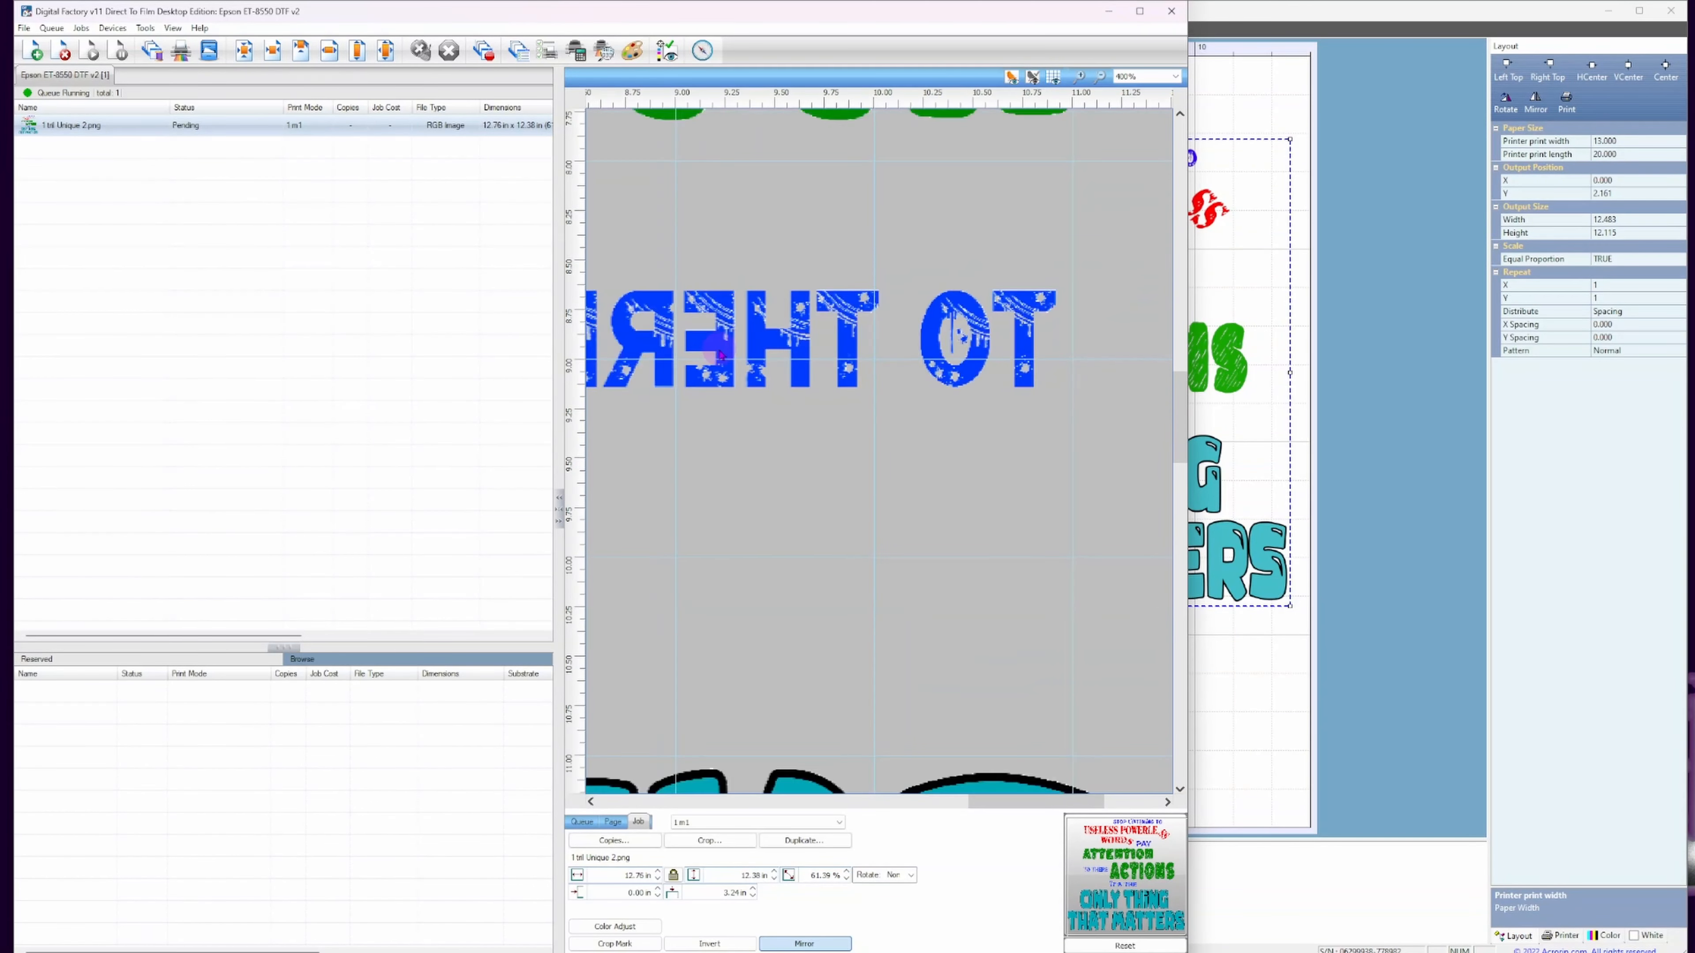
scroll(671, 338, "down", 2)
scroll(745, 621, "up", 3)
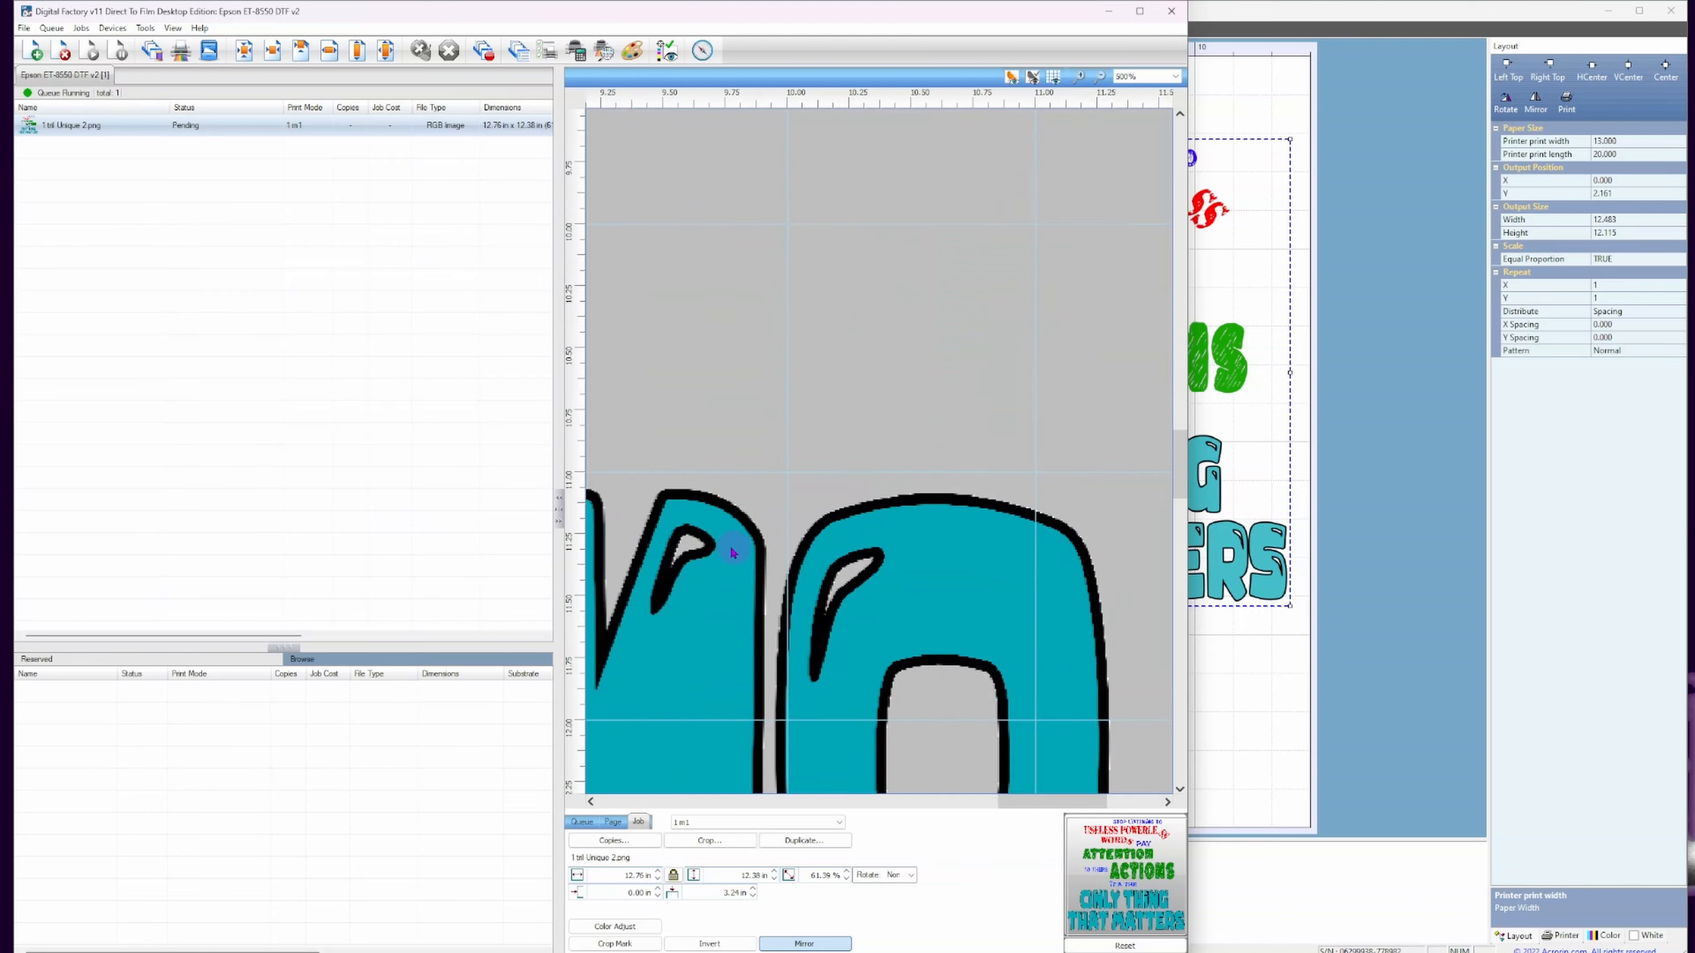
scroll(694, 573, "down", 6)
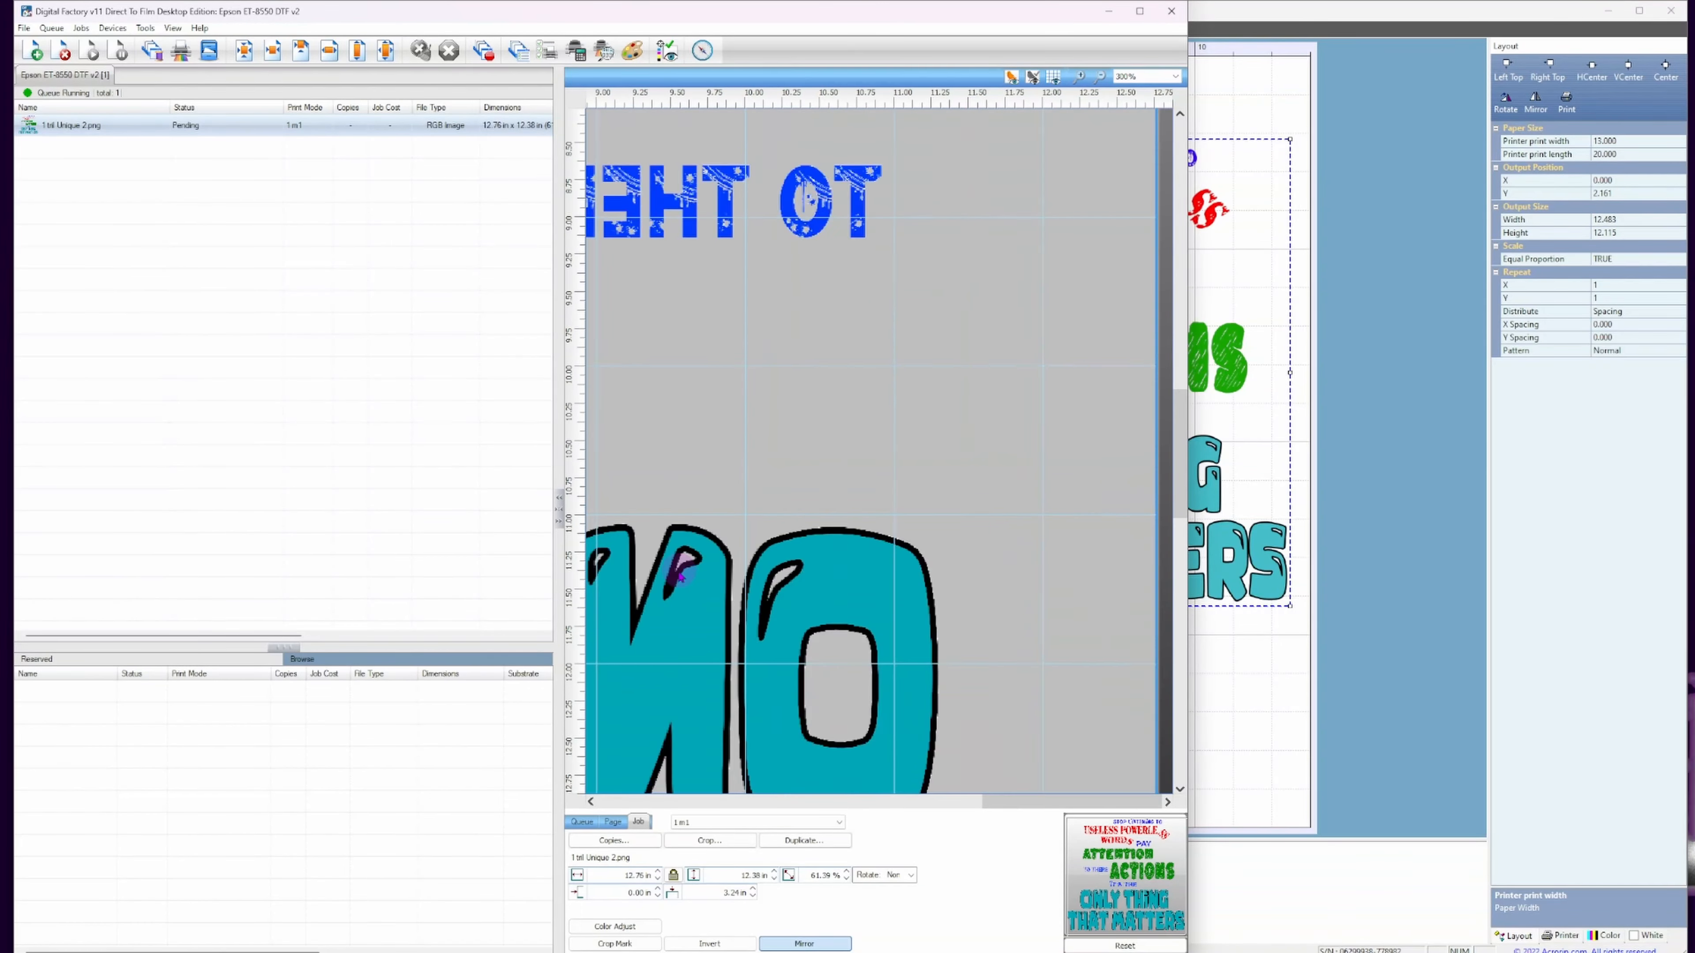
scroll(694, 574, "up", 5)
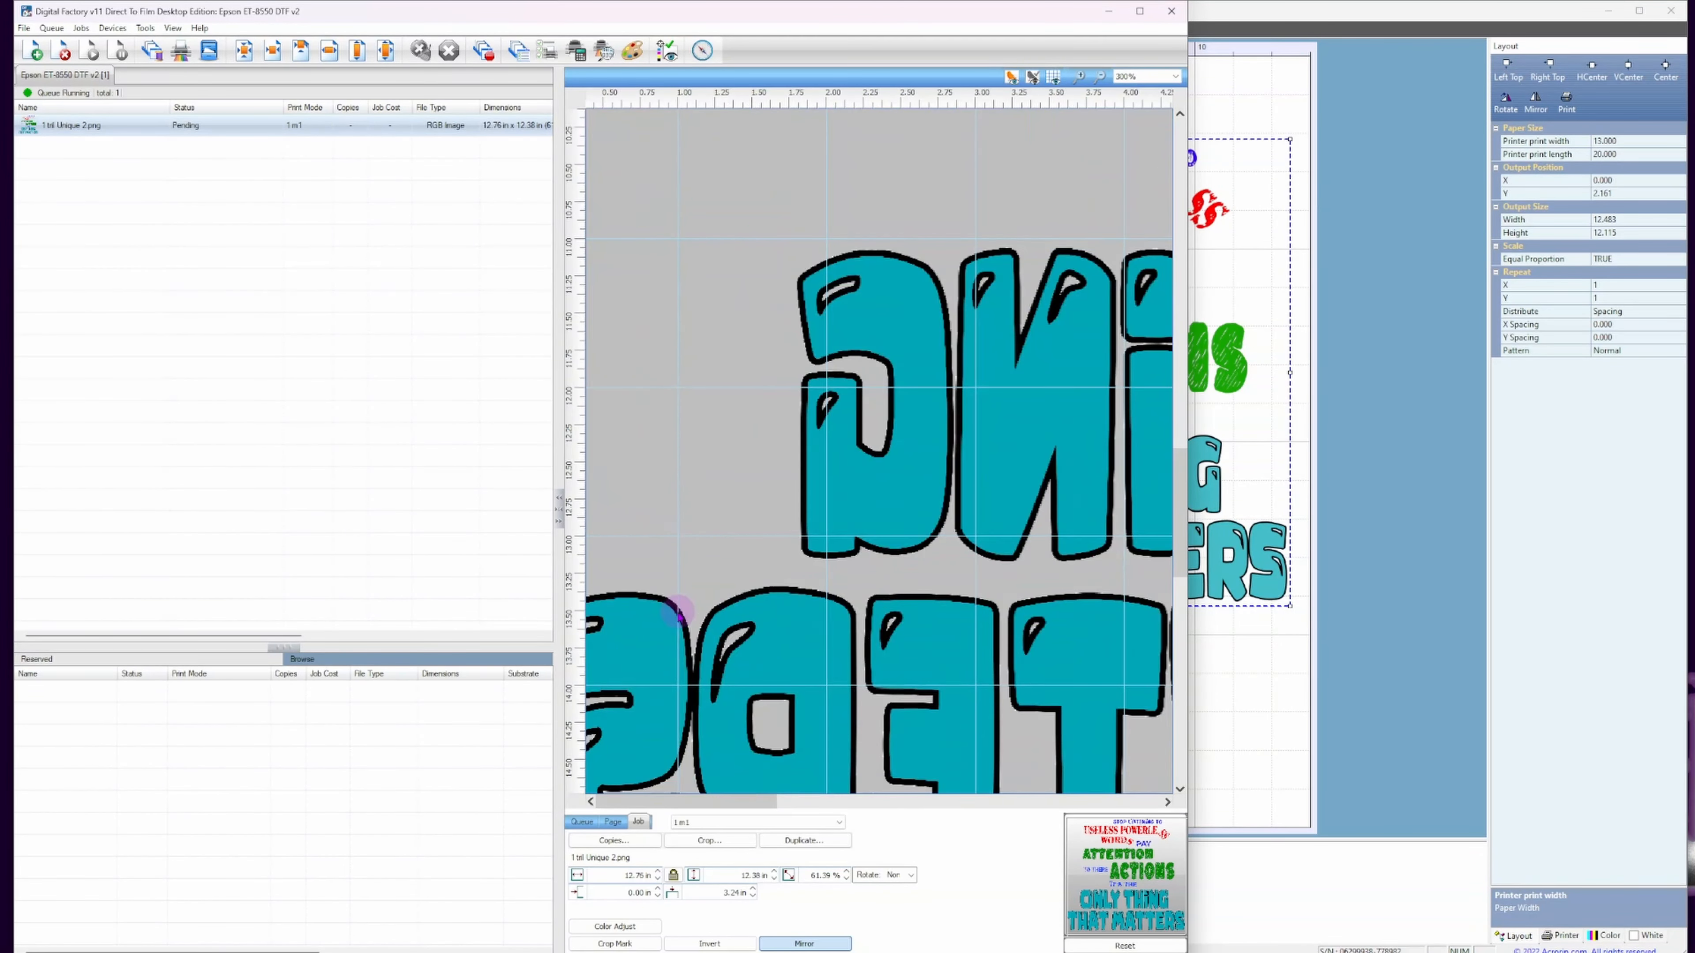
scroll(824, 336, "down", 4)
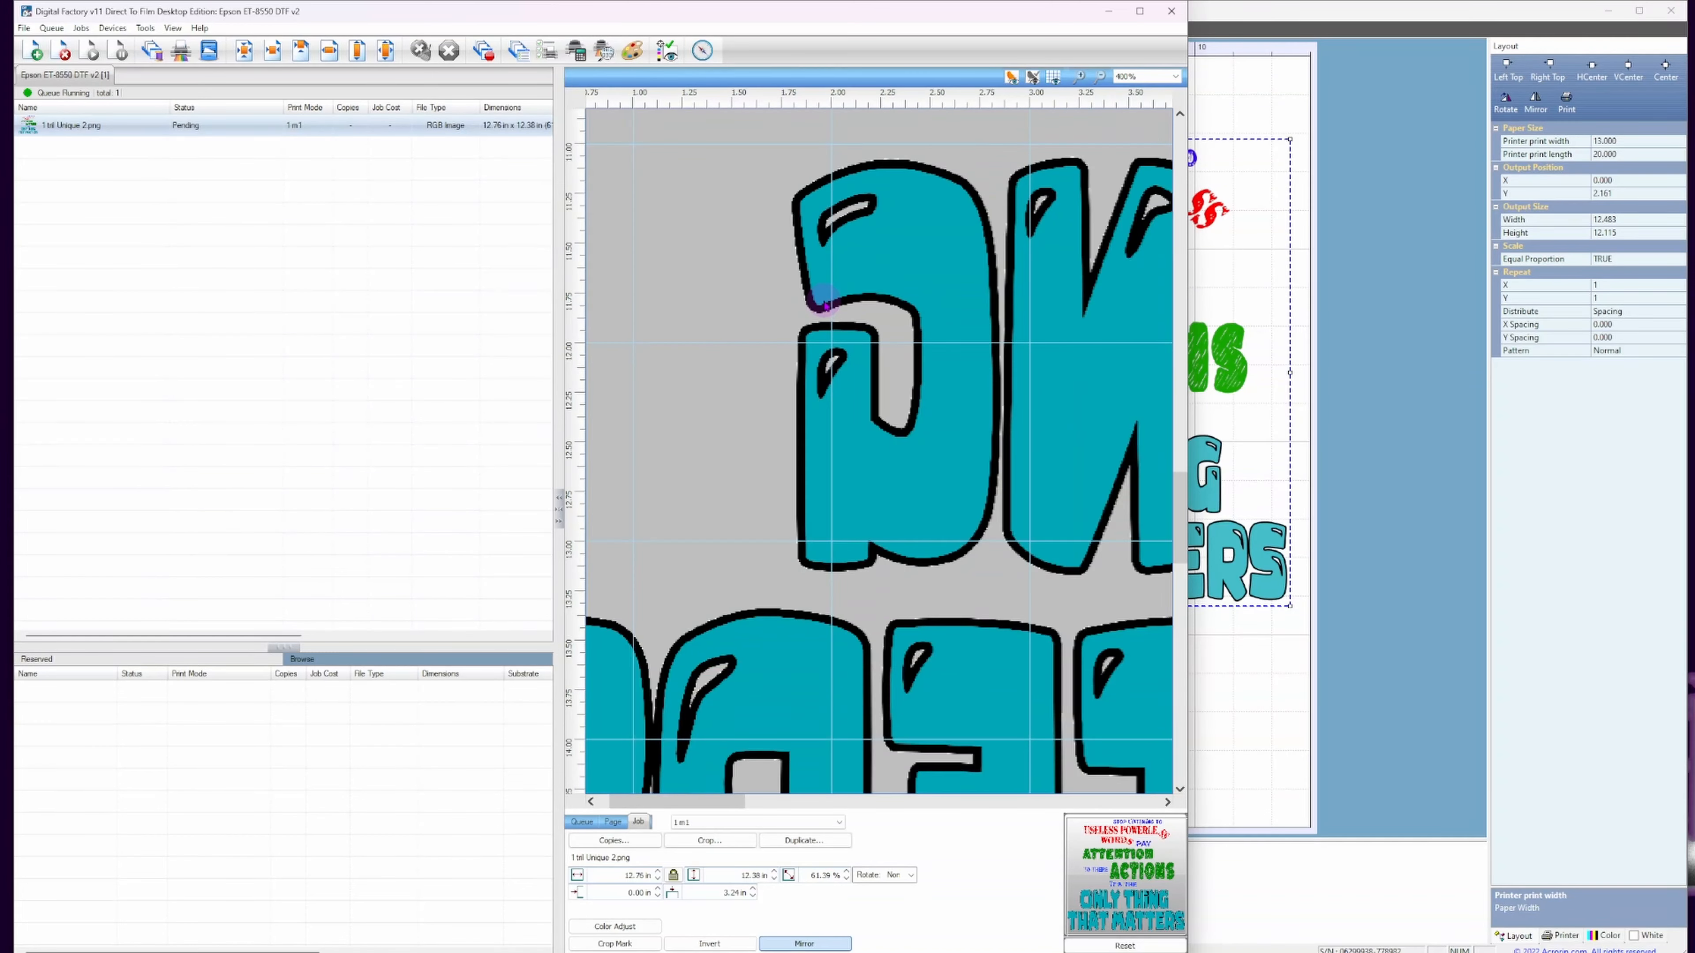
scroll(888, 254, "down", 1)
scroll(909, 286, "up", 3)
scroll(901, 337, "down", 2)
scroll(926, 337, "up", 2)
scroll(925, 338, "down", 4)
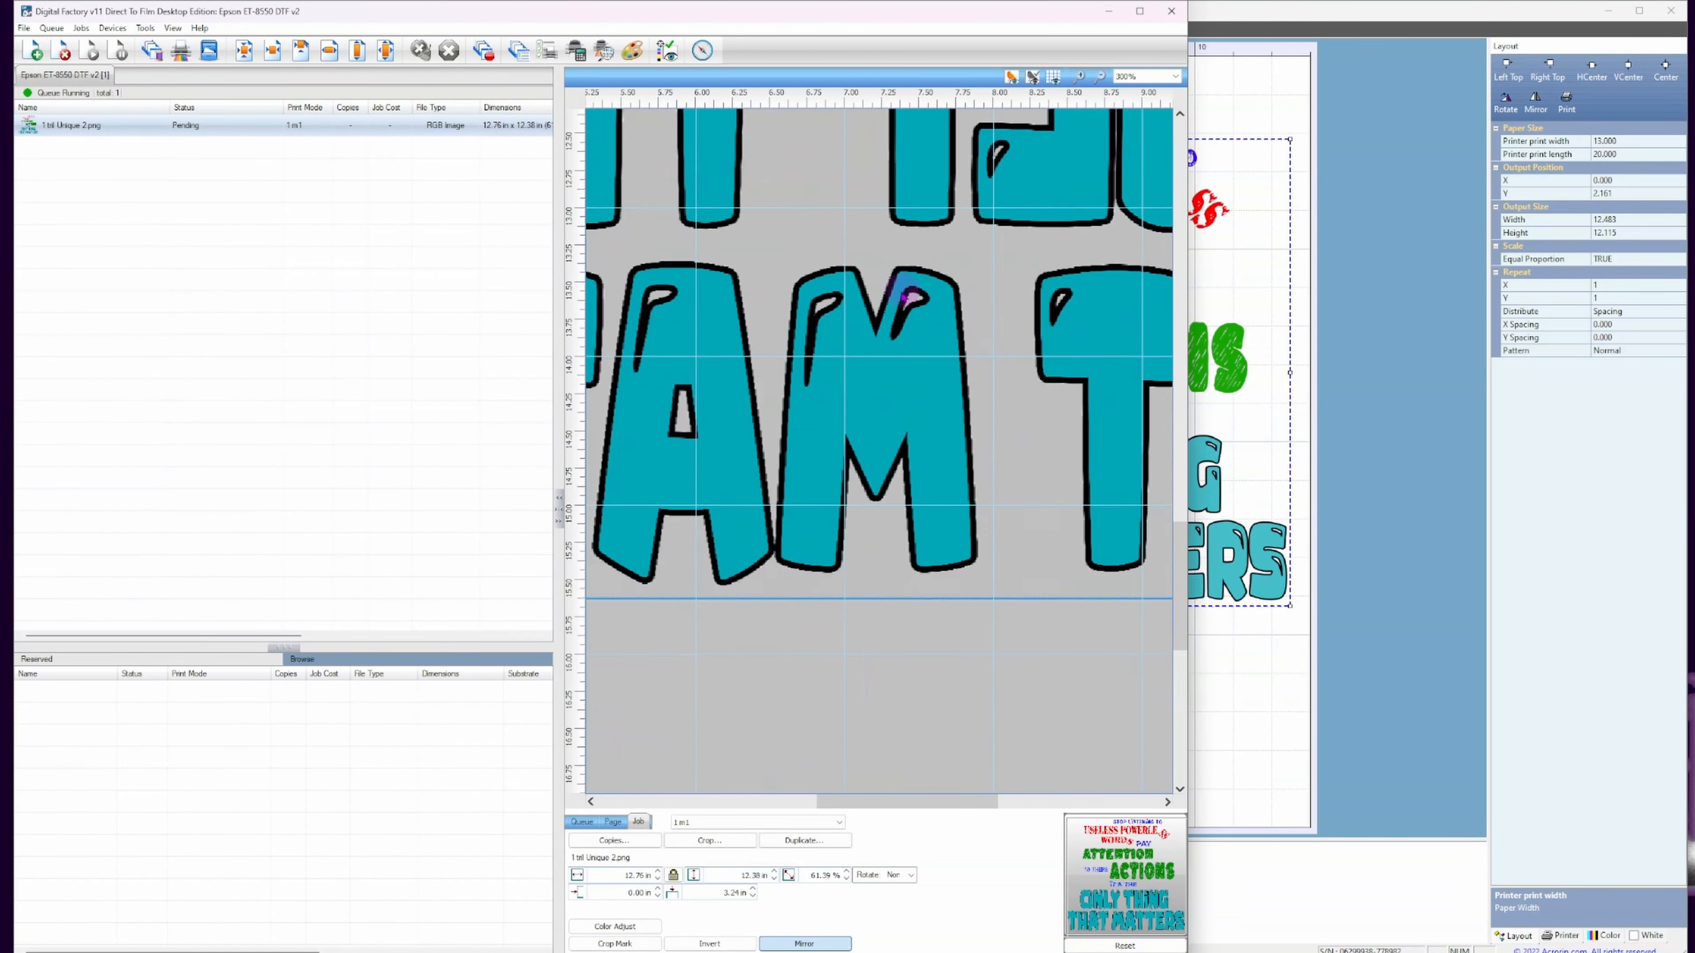
scroll(813, 231, "up", 1)
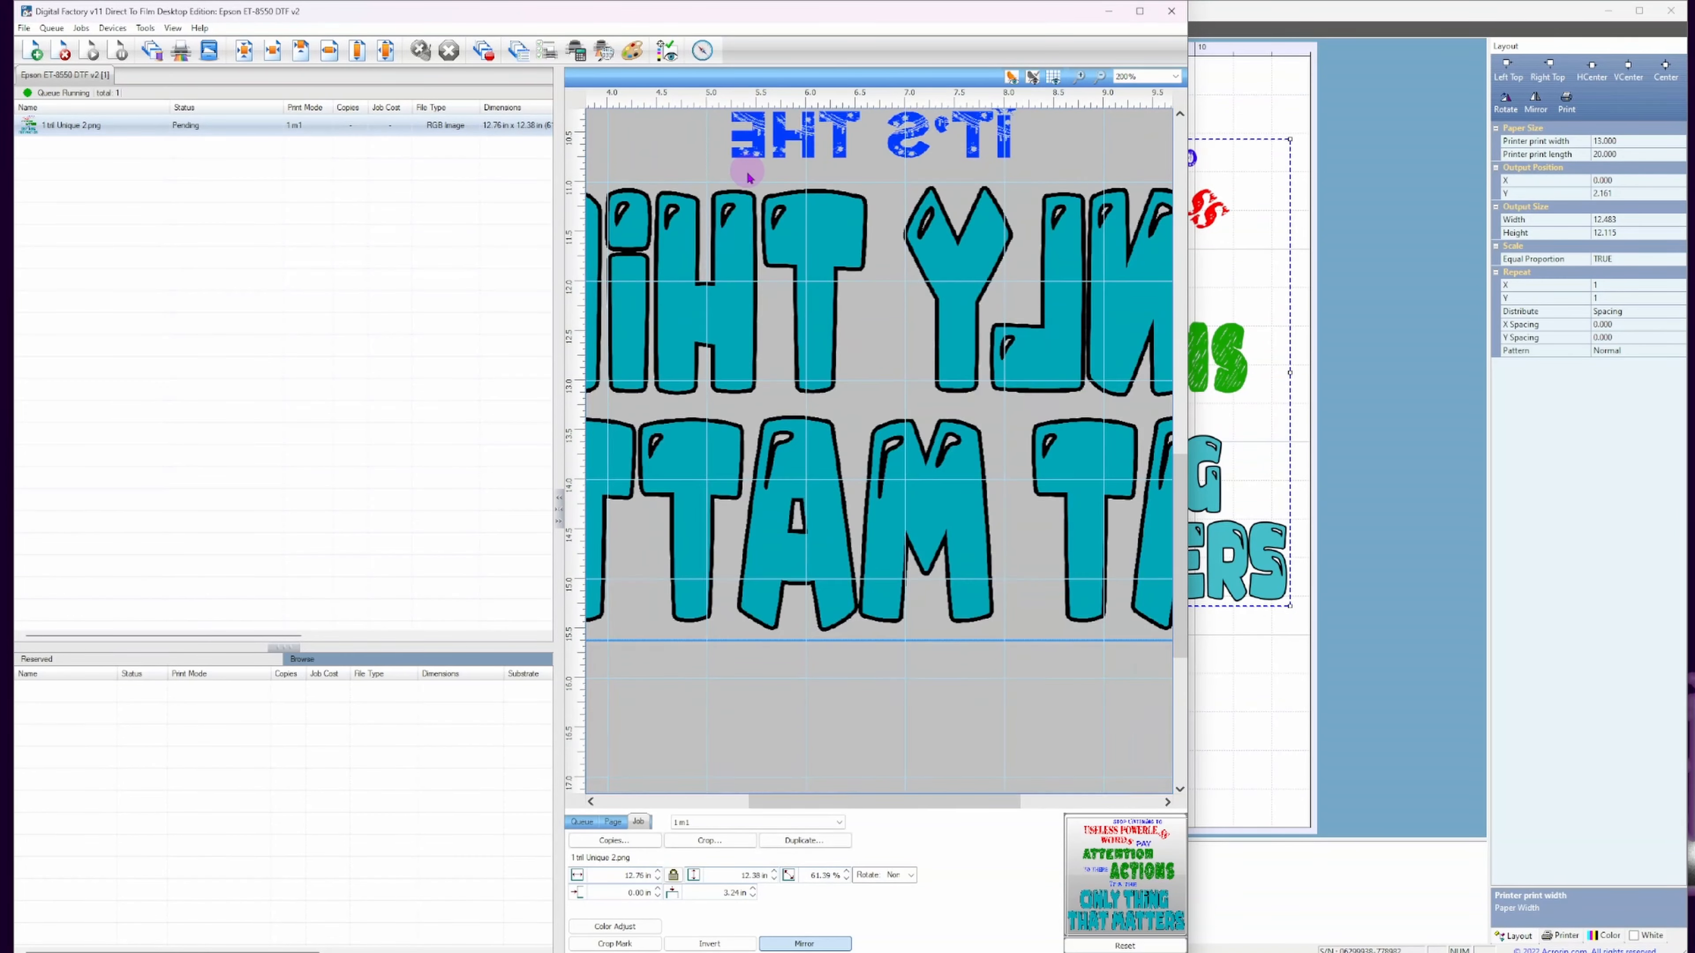
scroll(801, 231, "down", 3)
scroll(783, 230, "up", 5)
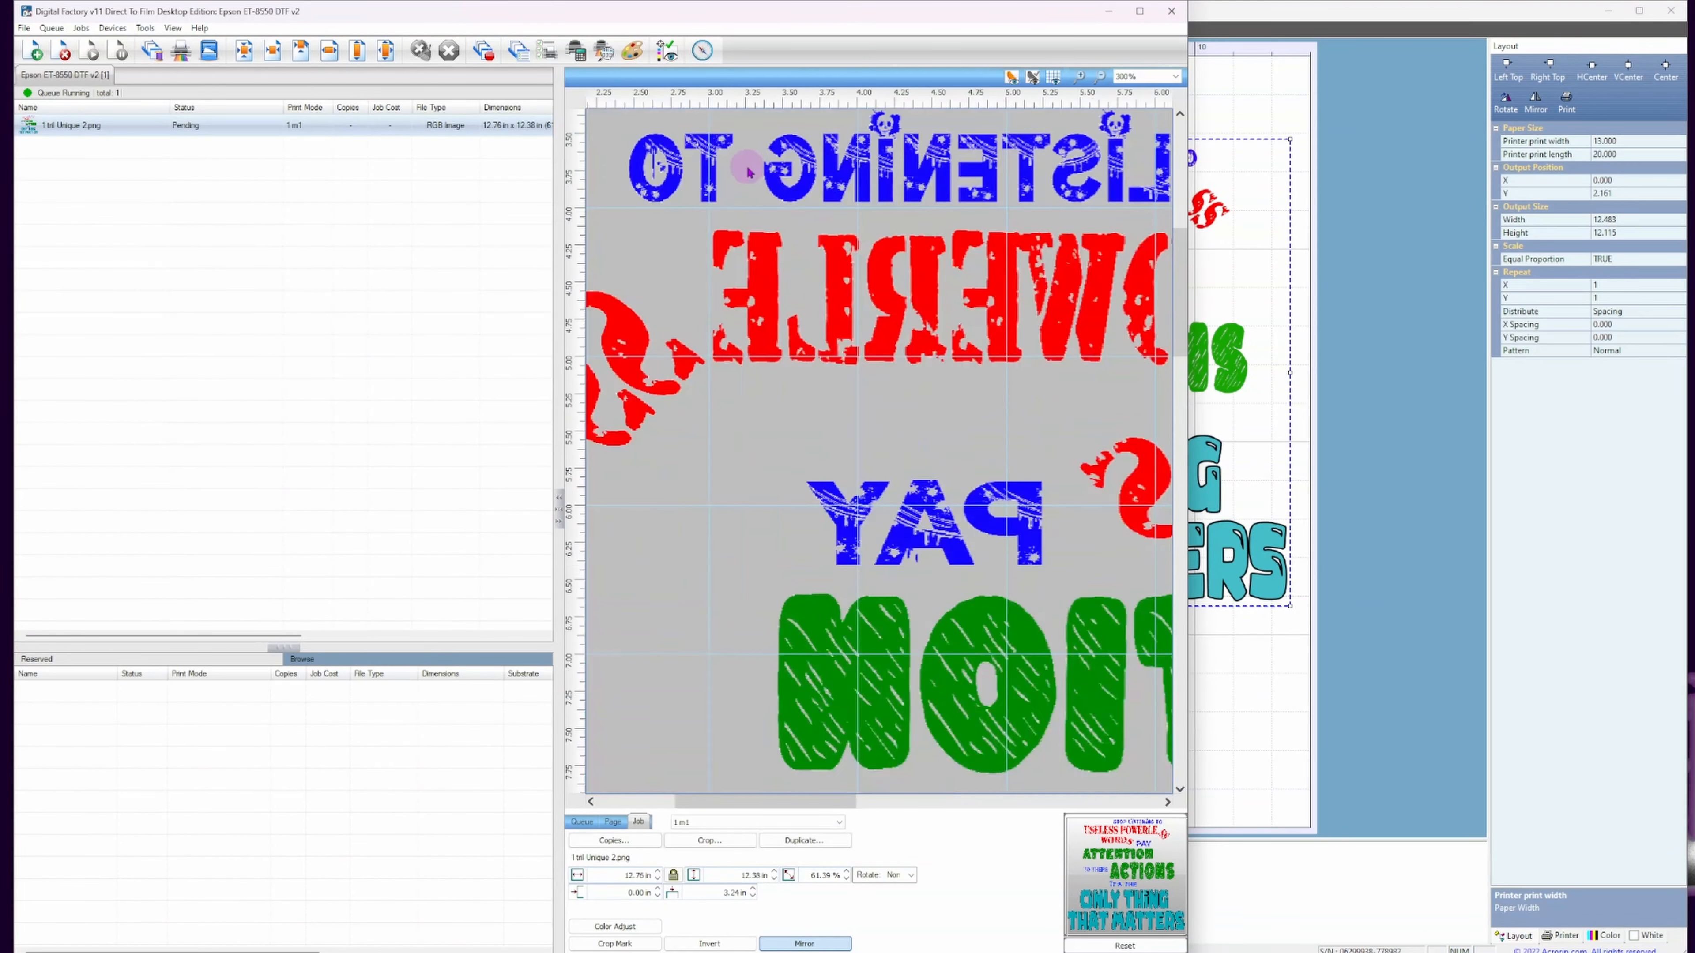
scroll(818, 221, "up", 2)
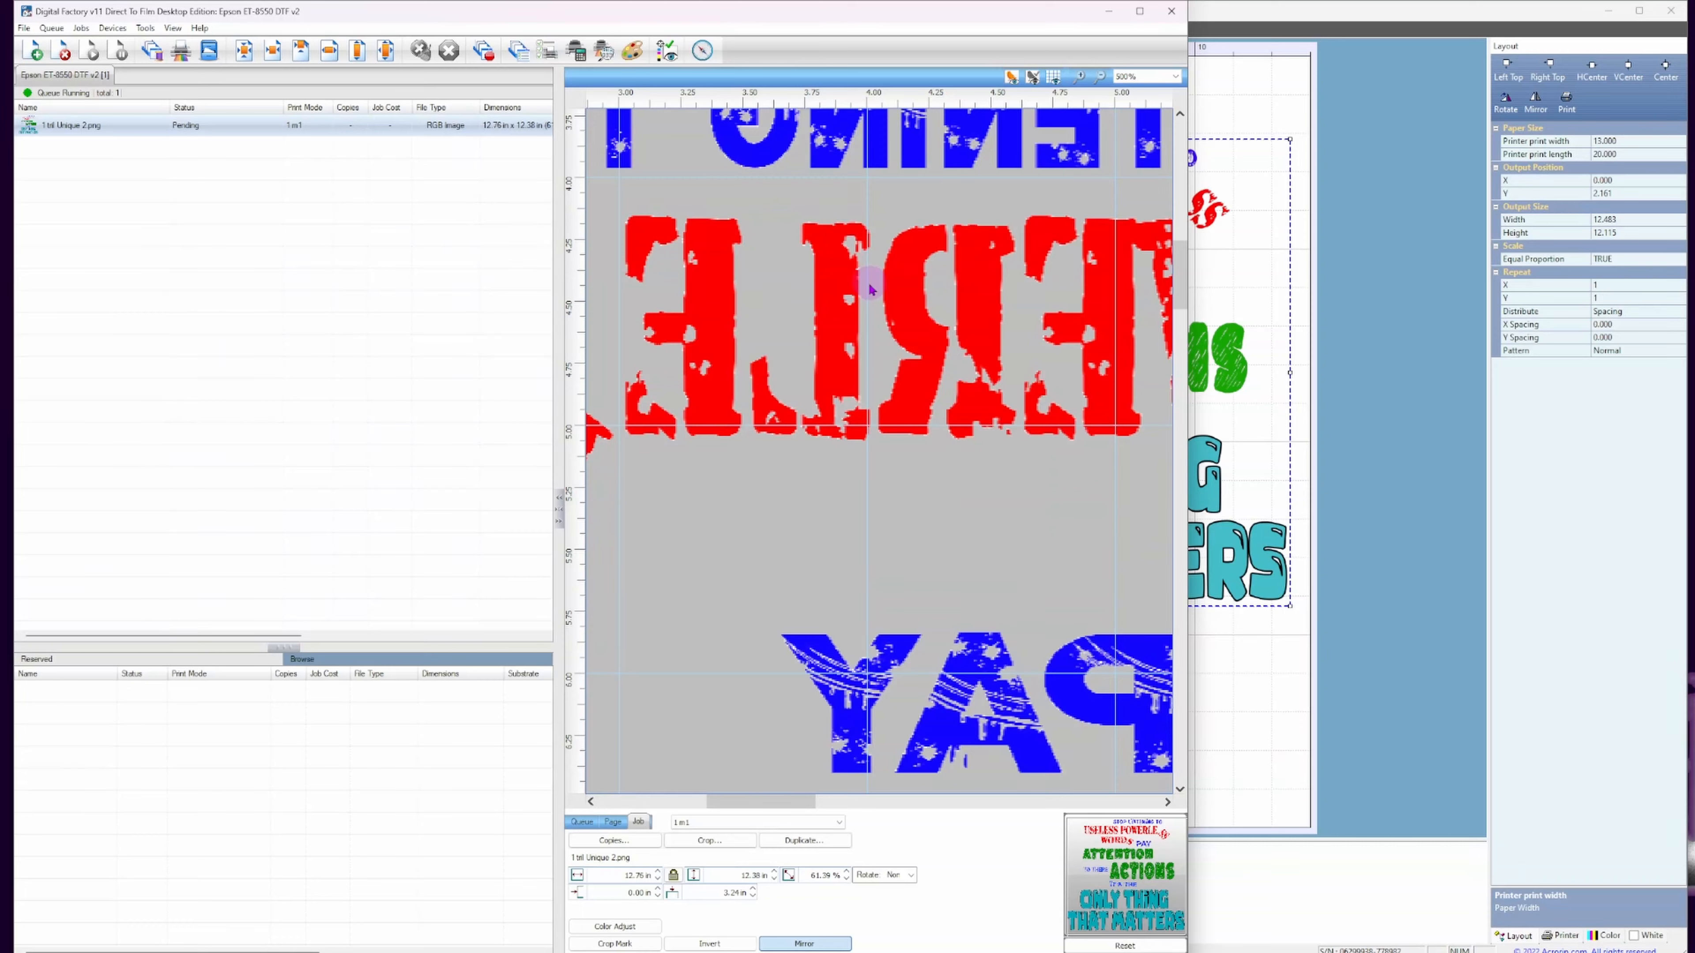
scroll(868, 288, "down", 3)
scroll(971, 320, "down", 2)
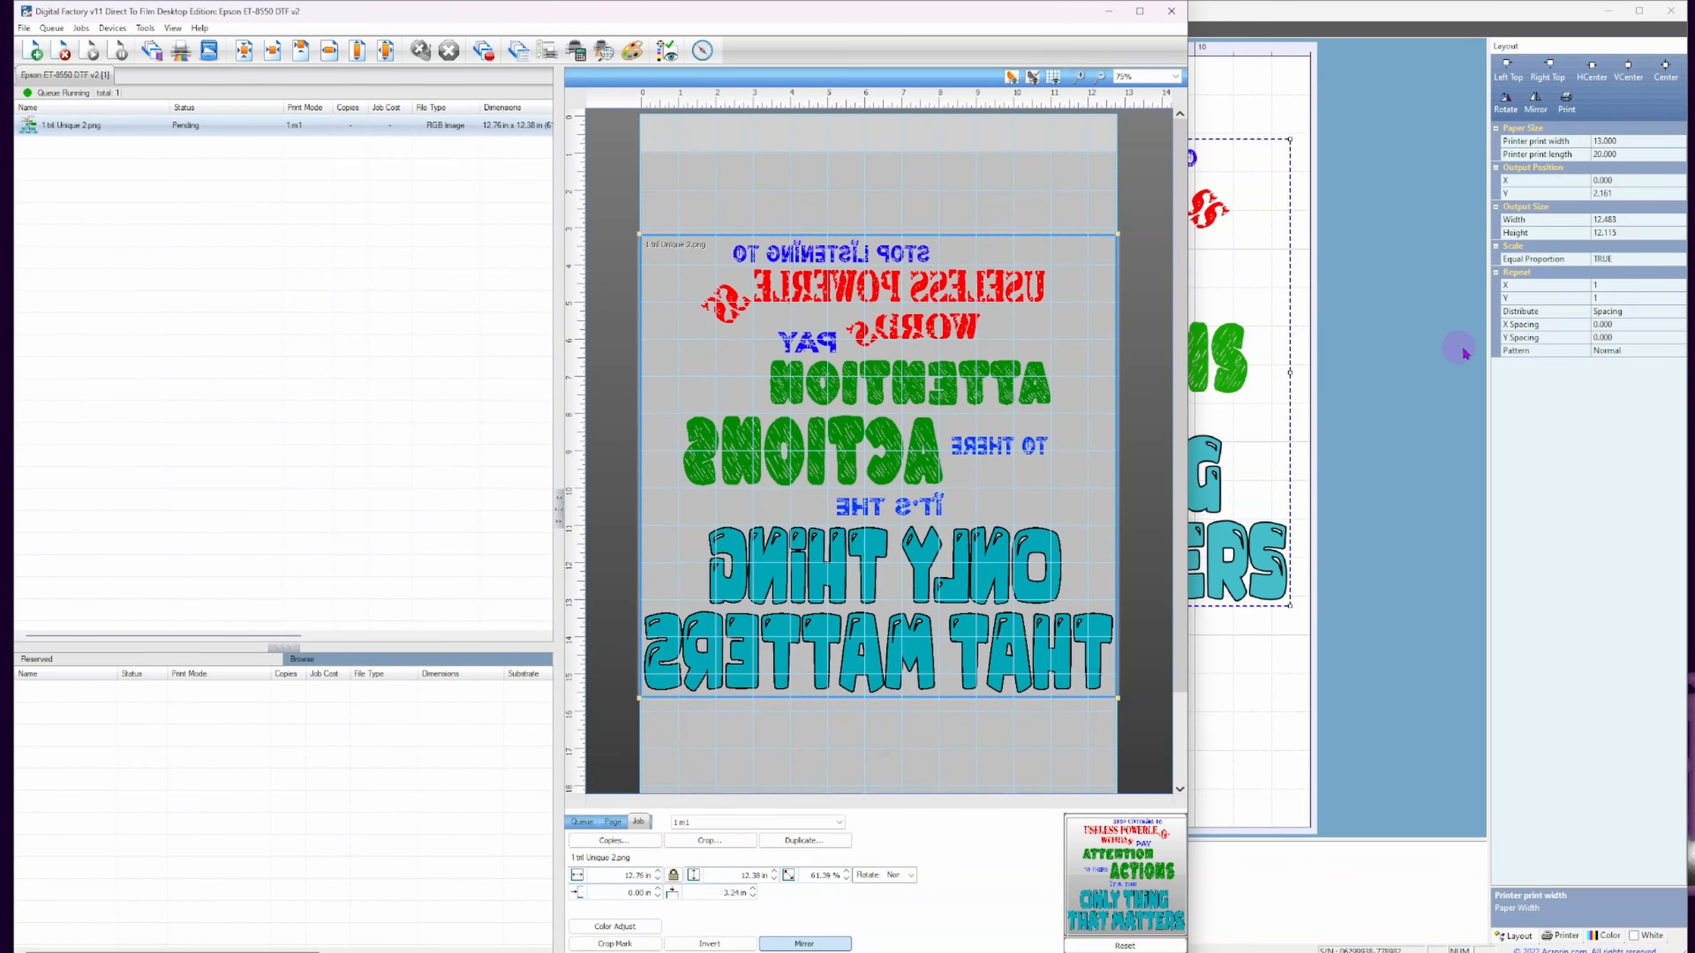
Switch to AcroRIP and move the artwork up the sheet to a Y position of about 0.21 inches.
left_click(1248, 339)
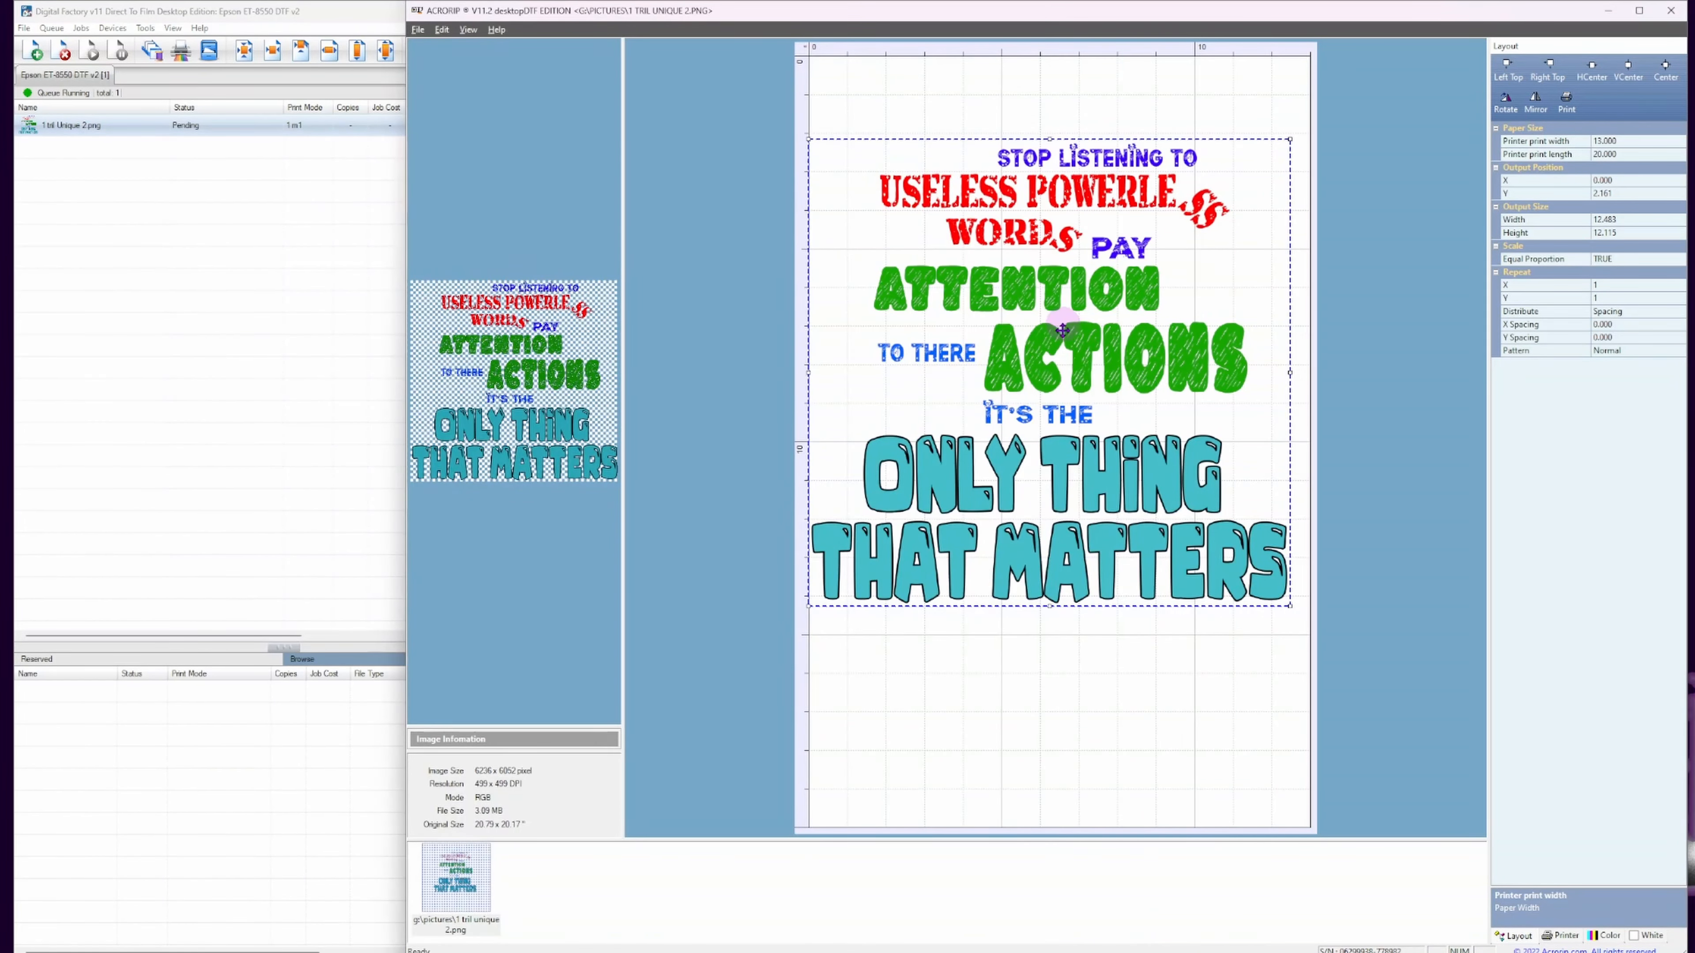
left_click_drag(1048, 228, 1044, 154)
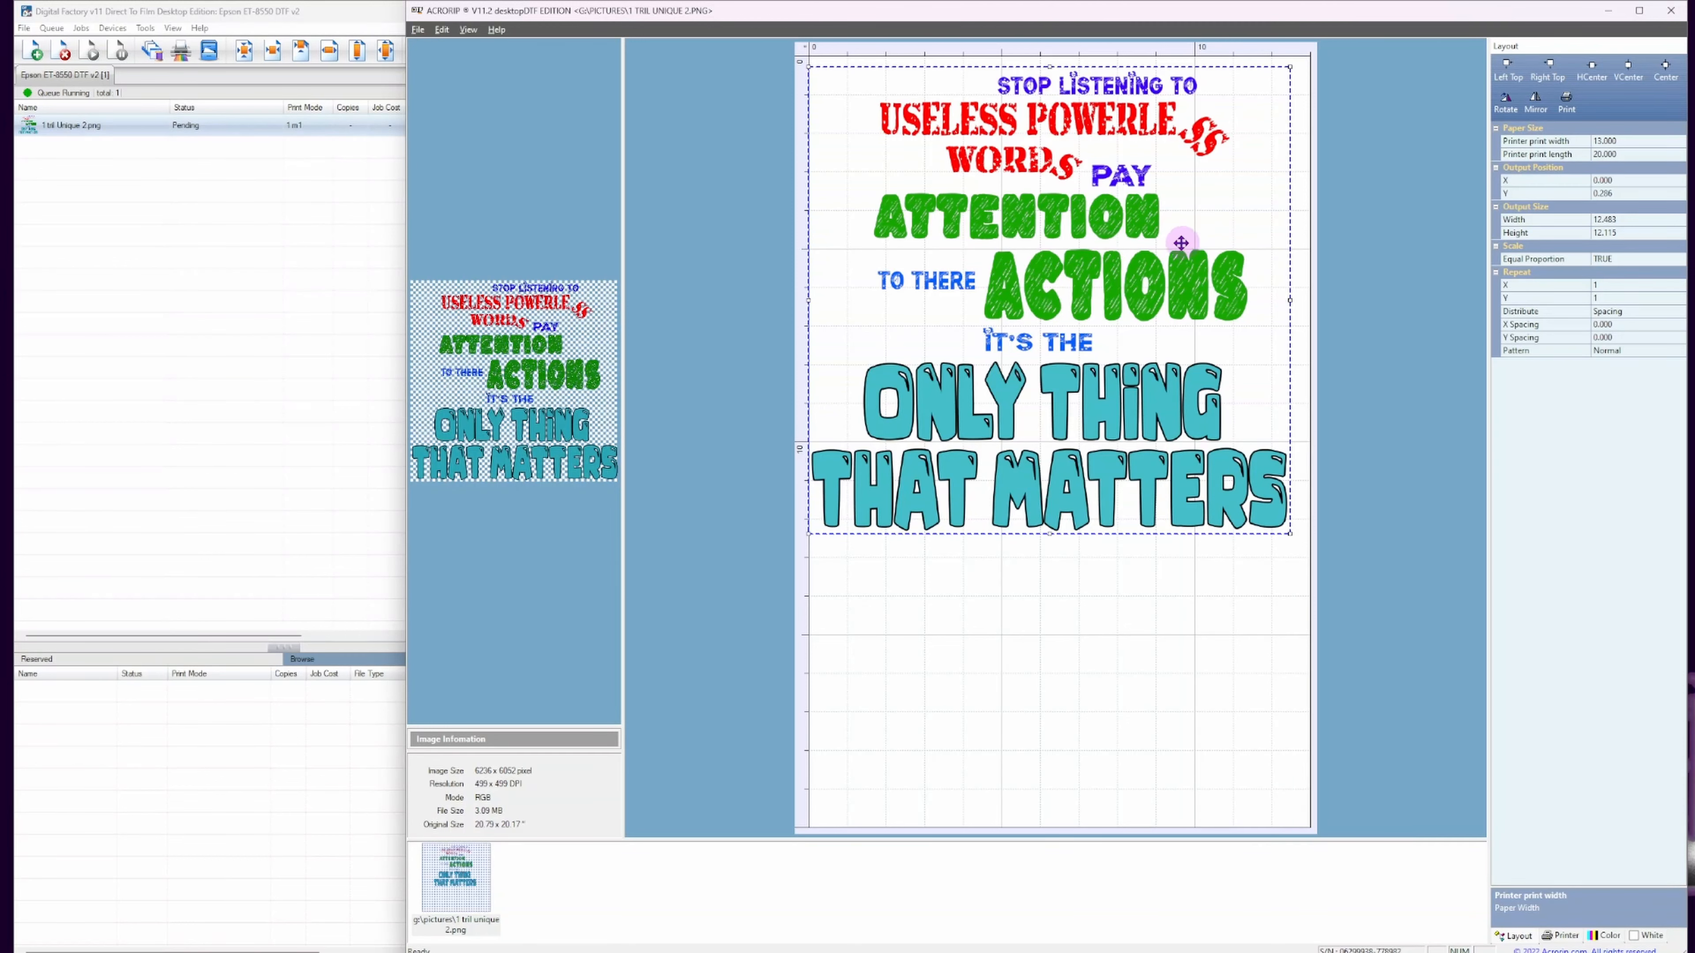
Switch to Digital Factory and process the pending artwork job with RIP Only.
left_click(222, 360)
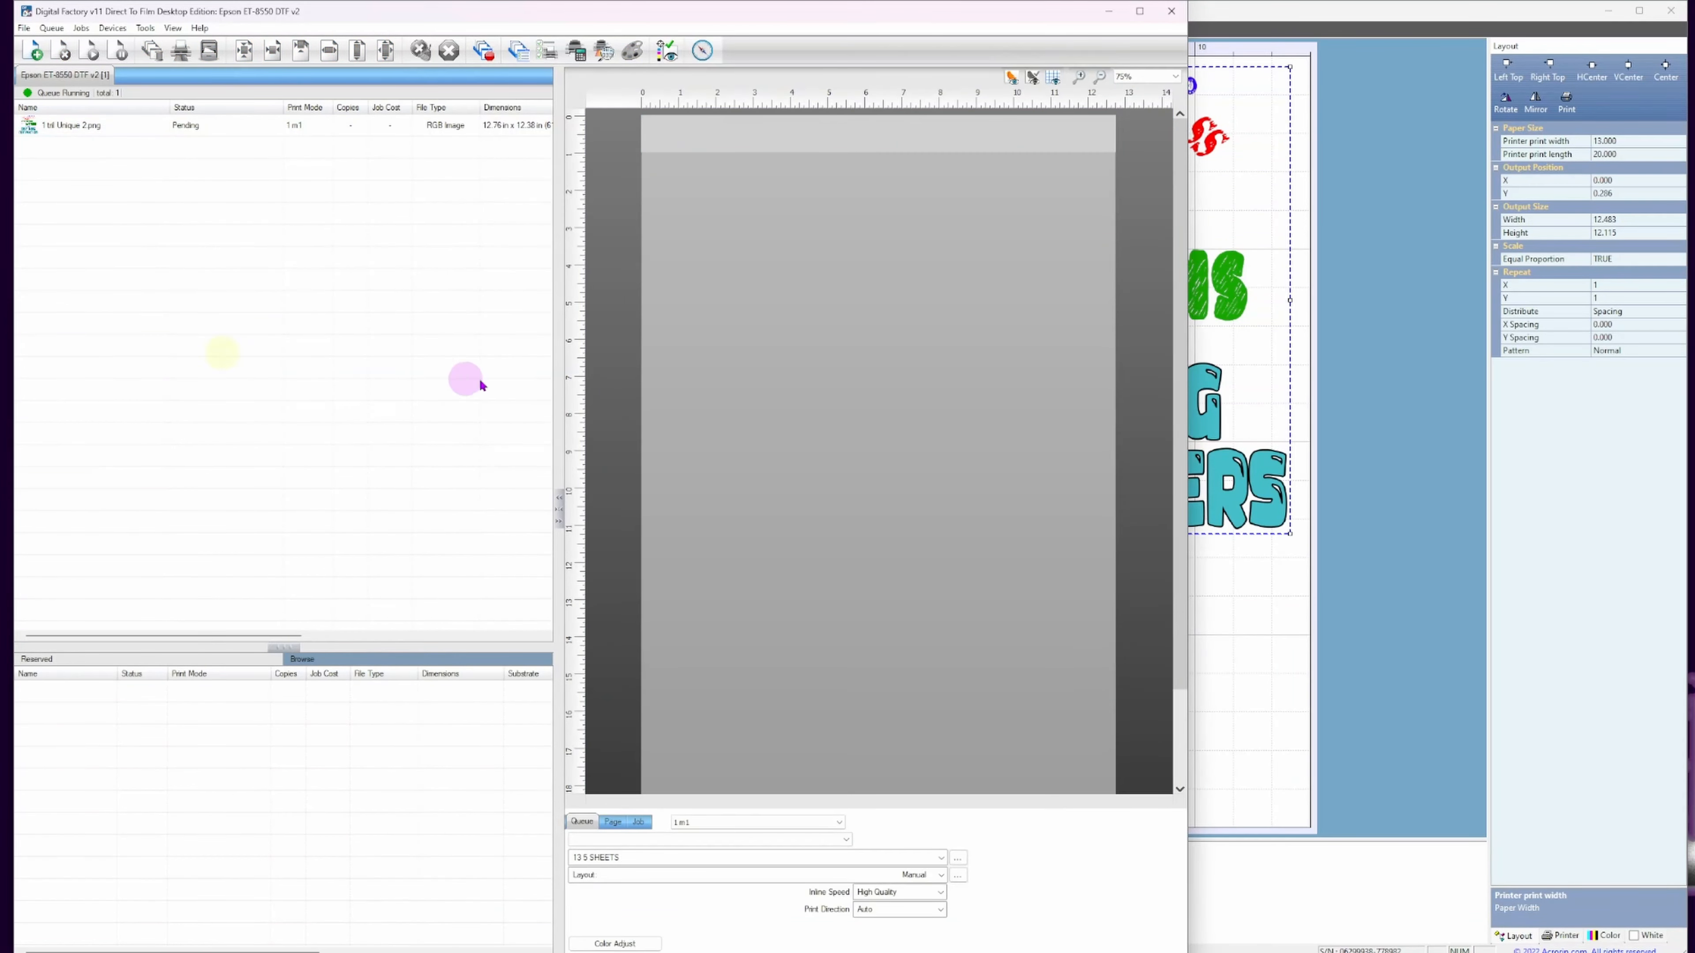
left_click(84, 137)
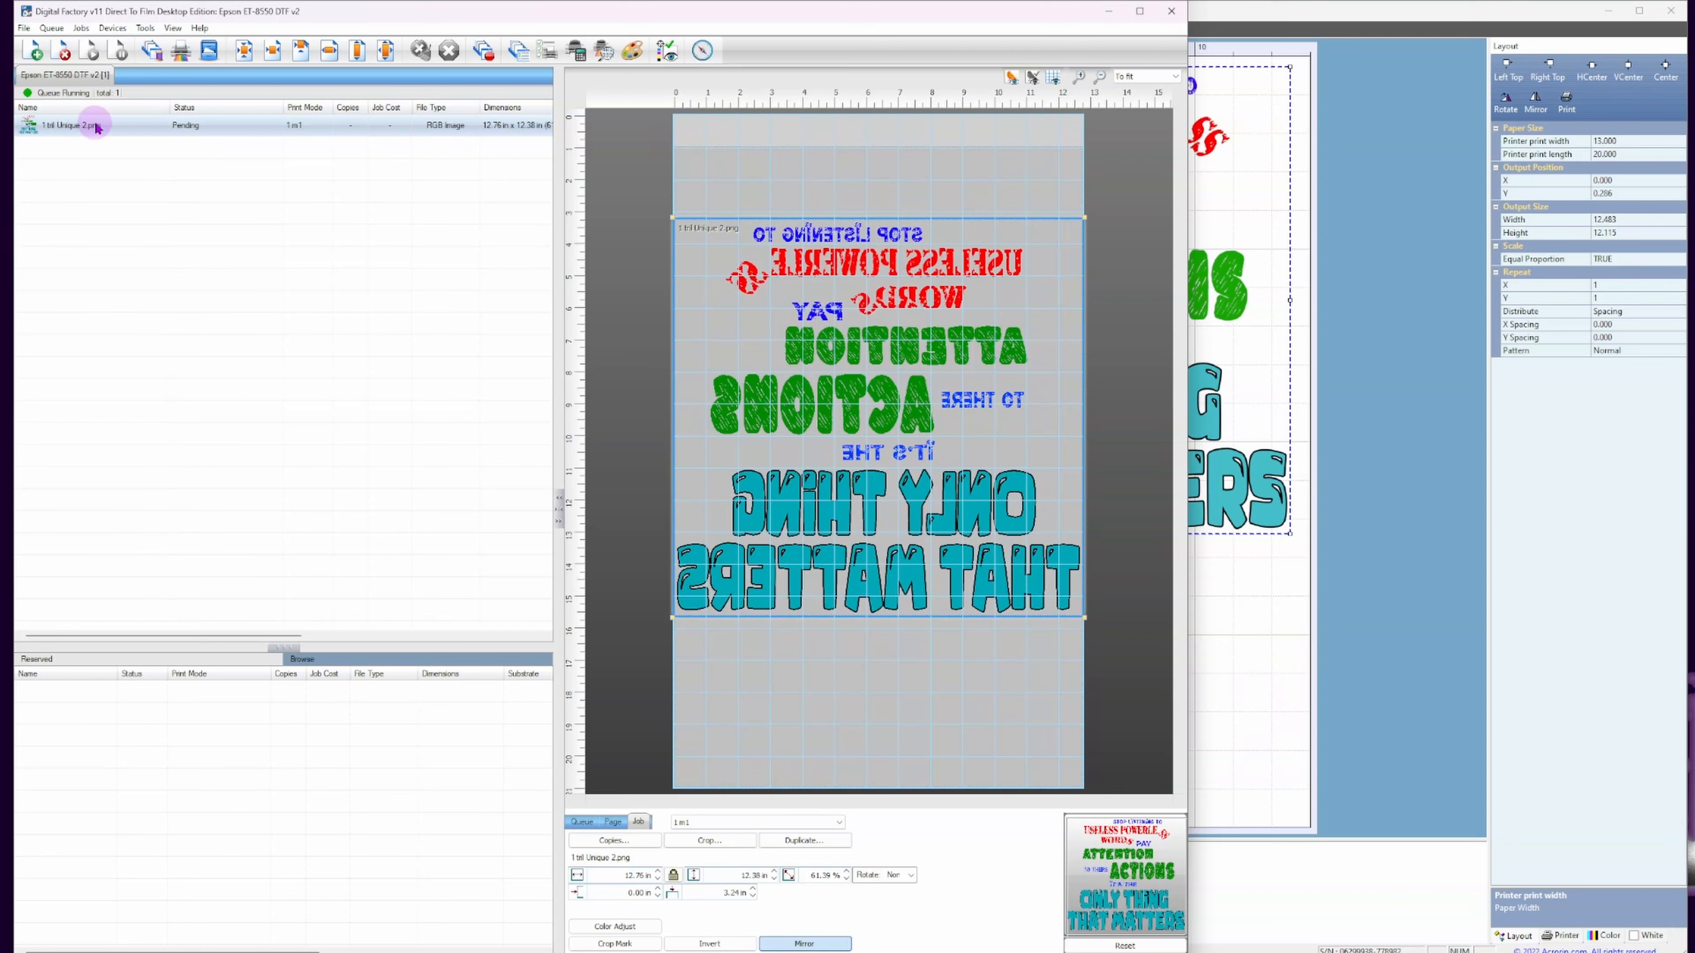
right_click(67, 136)
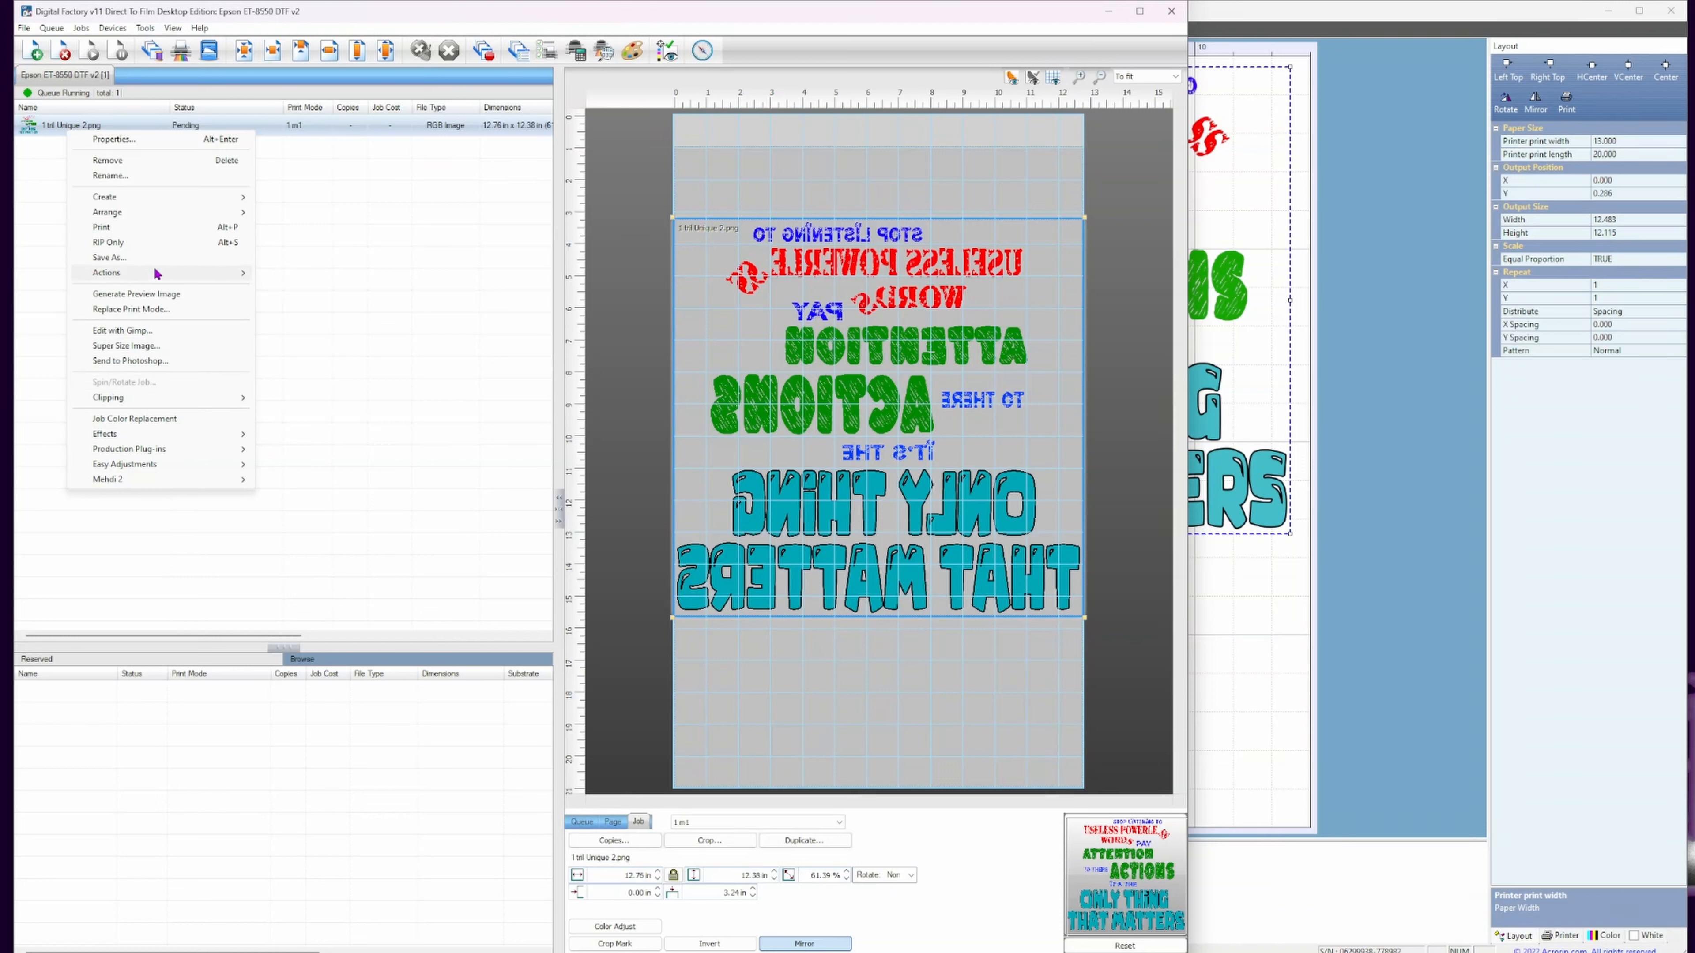
mouse_move(151, 196)
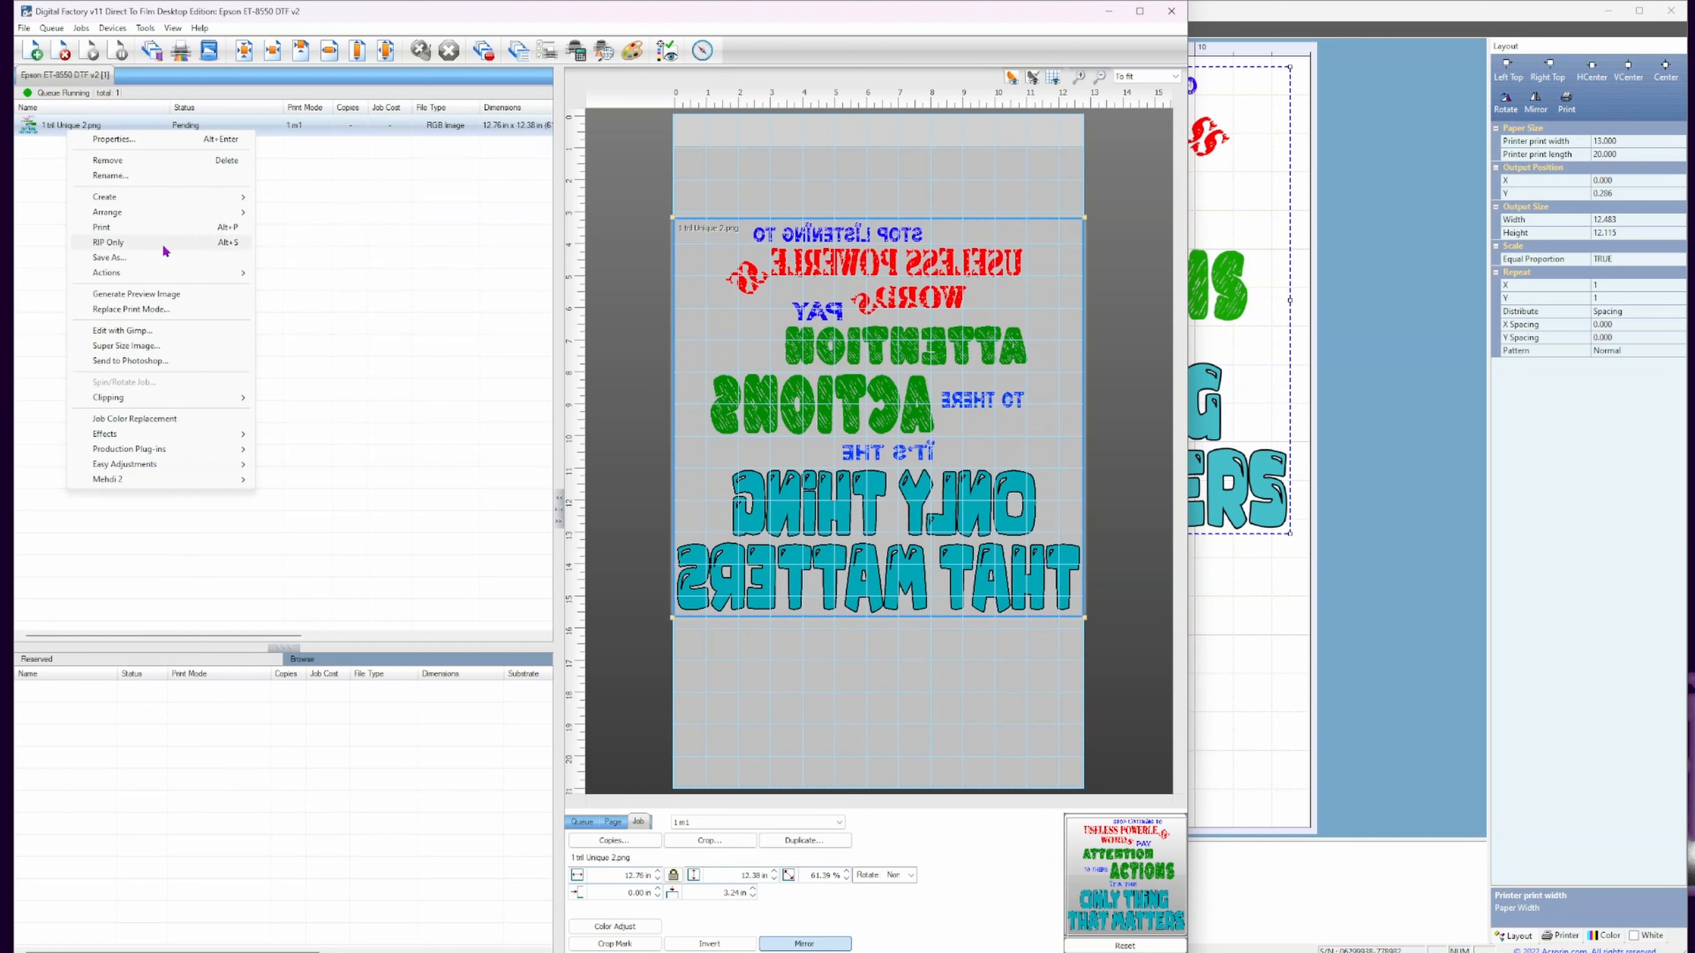
mouse_move(167, 273)
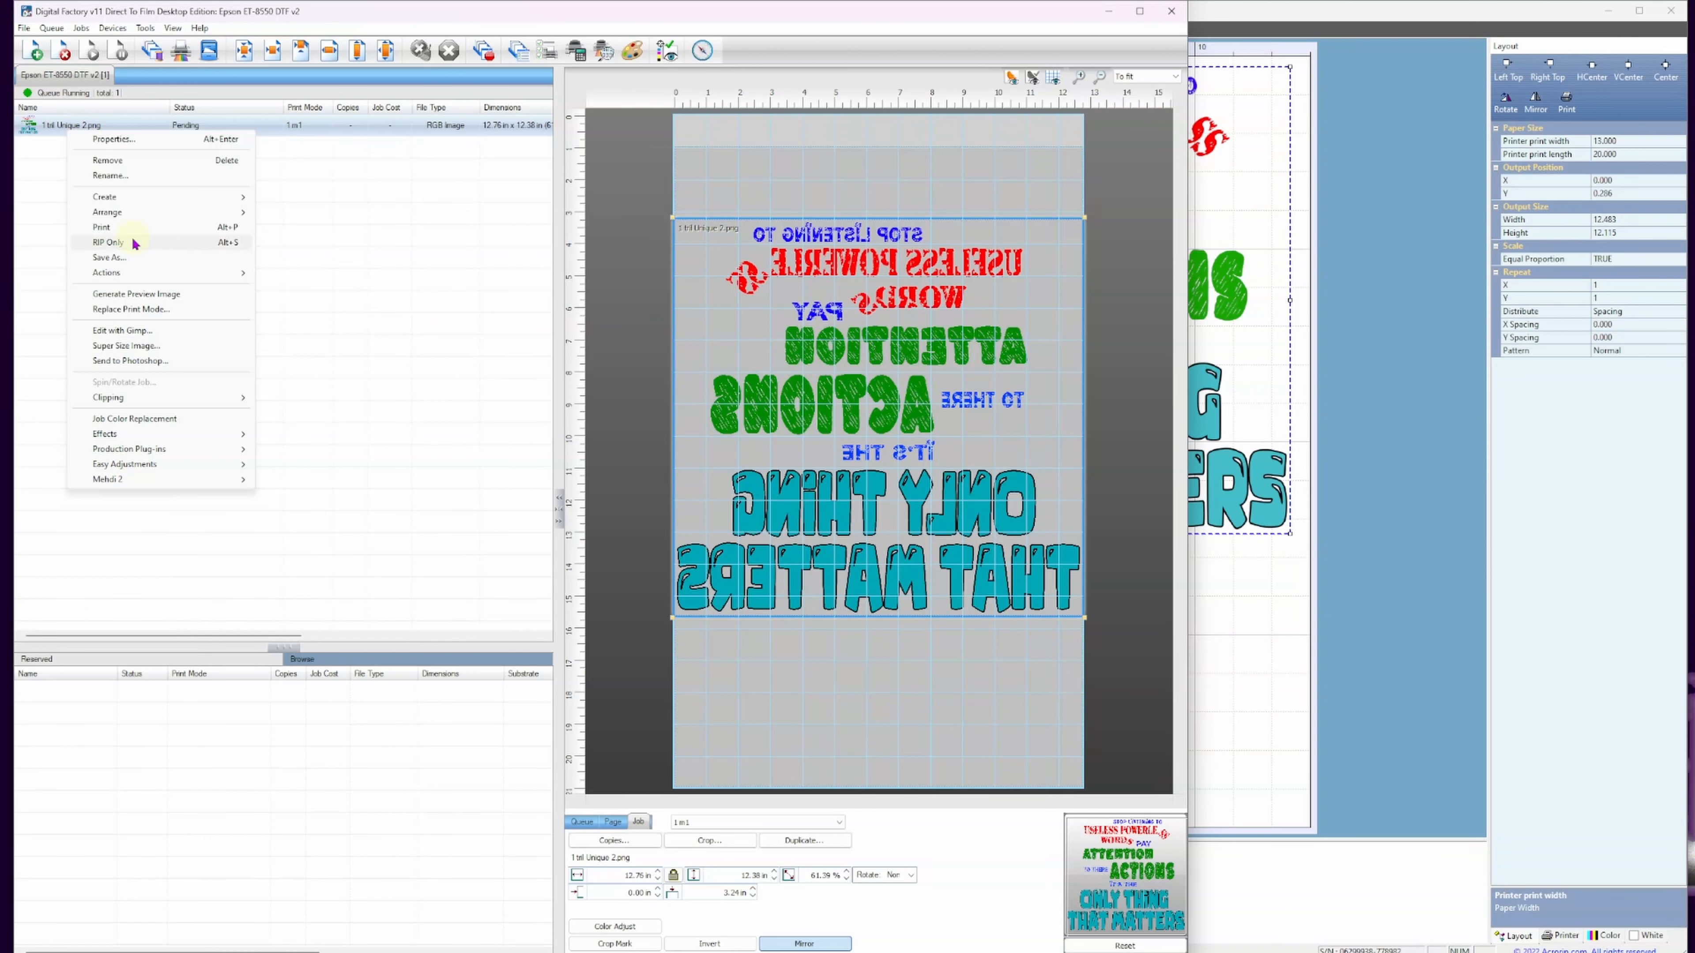
left_click(108, 242)
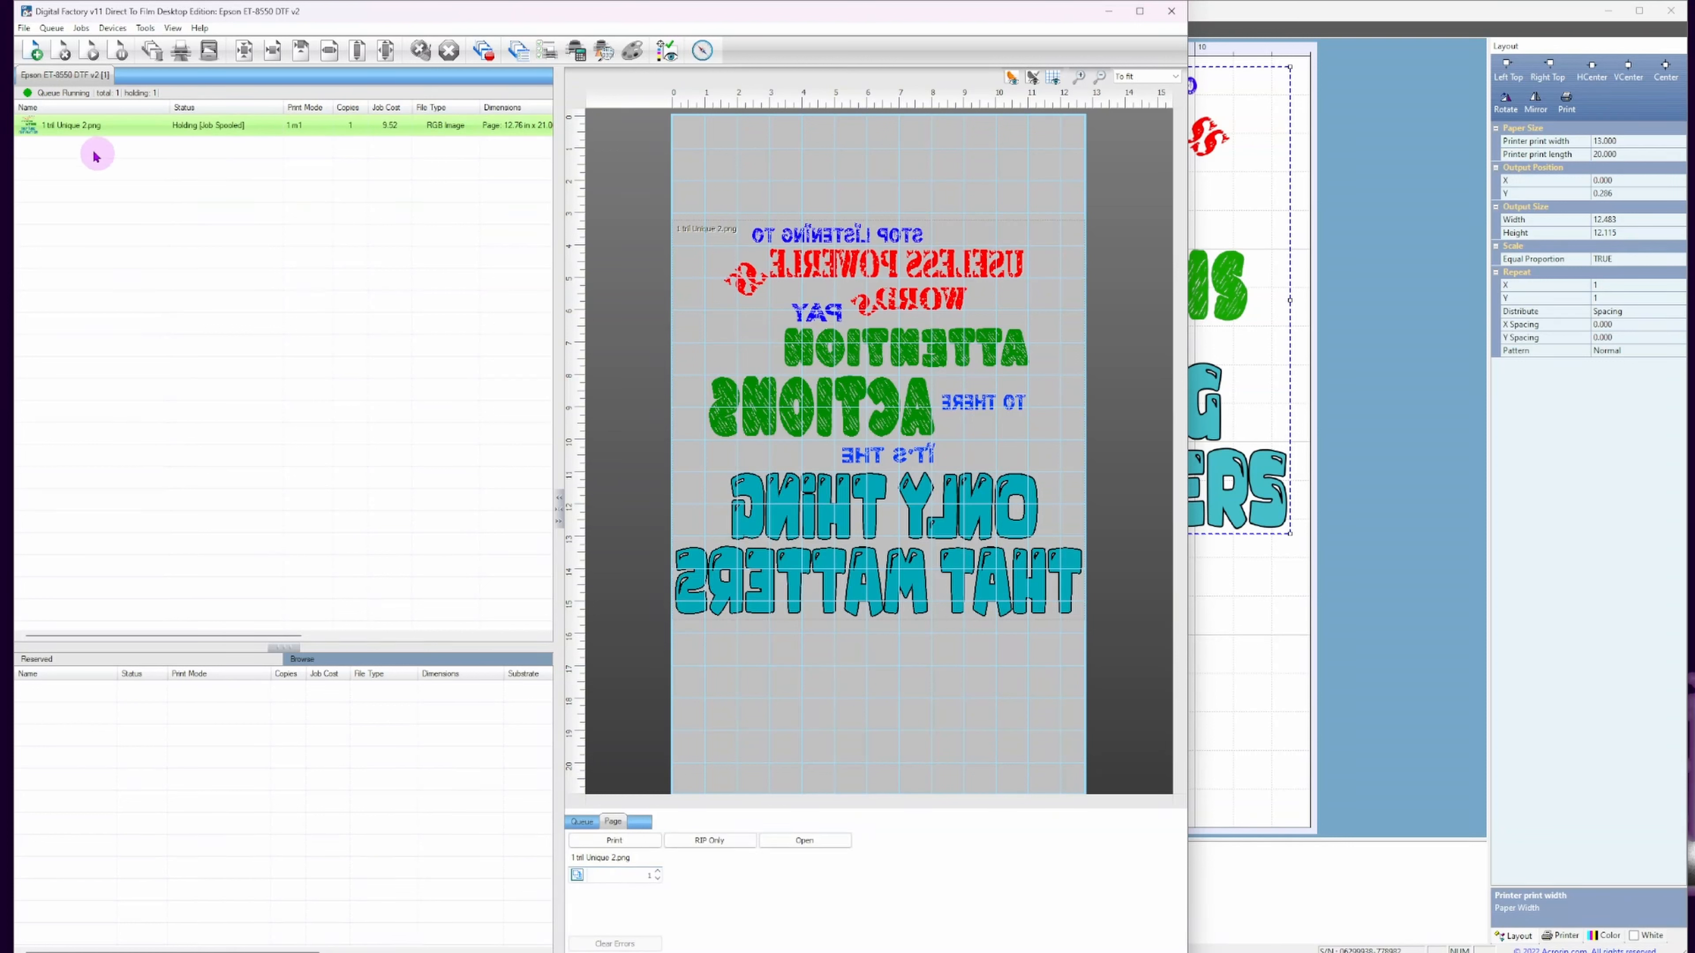
Open the raw data of the RIPped job and enlarge the white lettering.
right_click(54, 120)
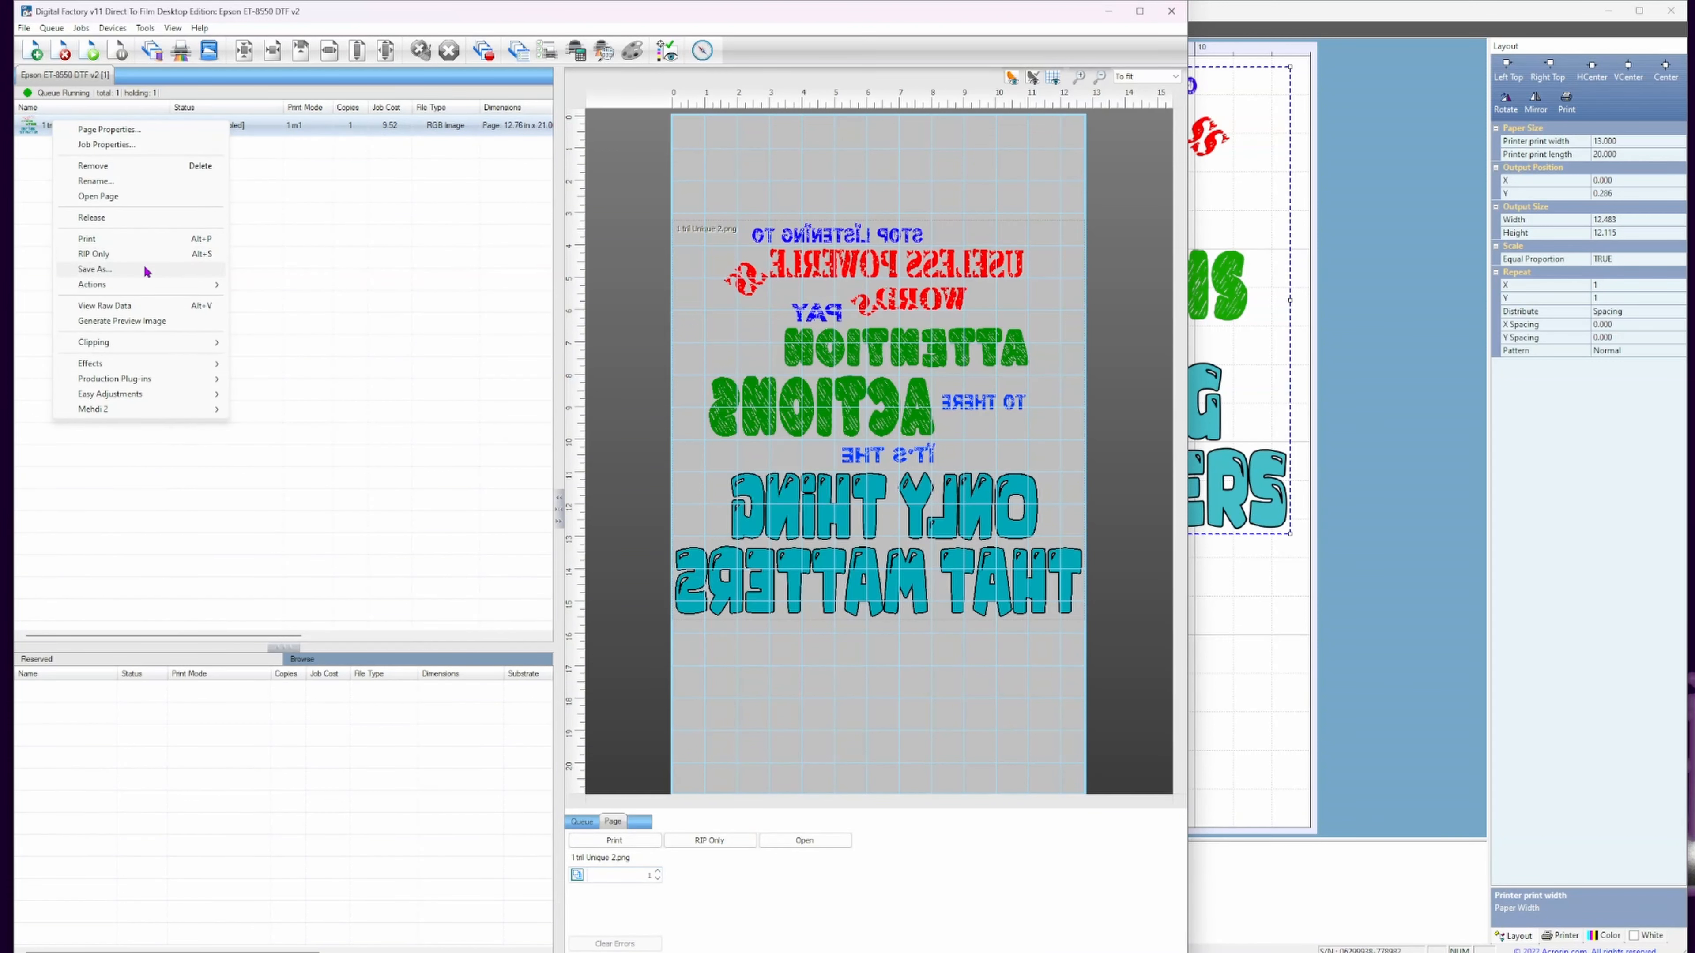
left_click(152, 307)
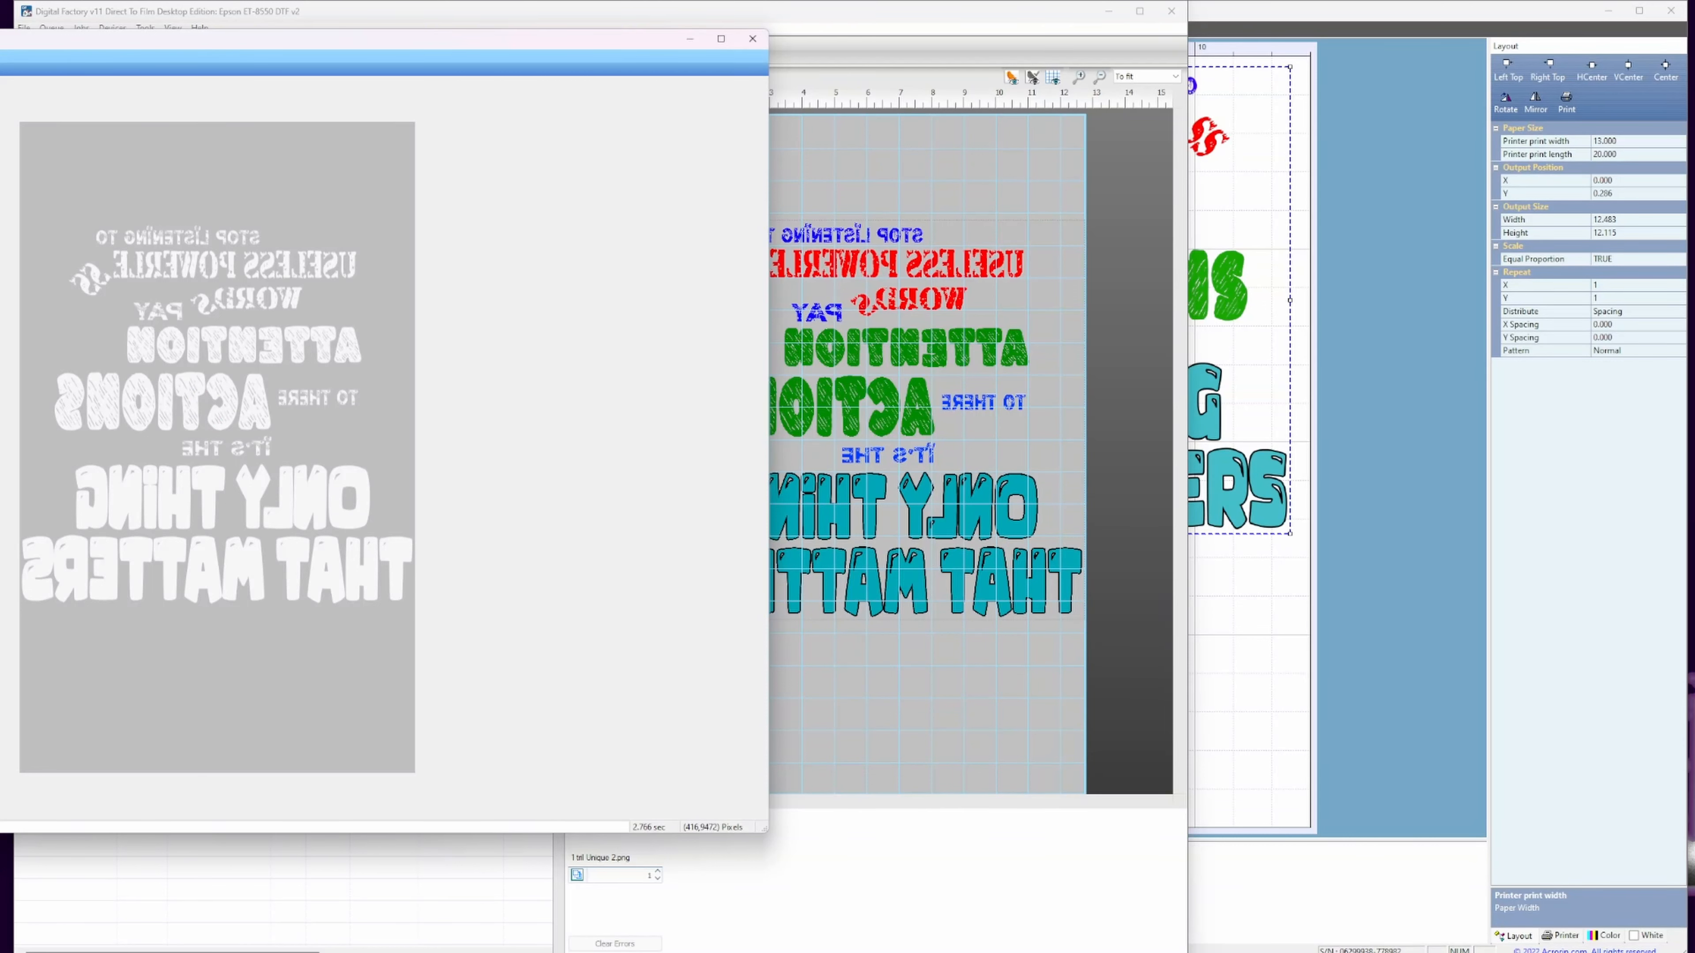
left_click(177, 361)
left_click(303, 522)
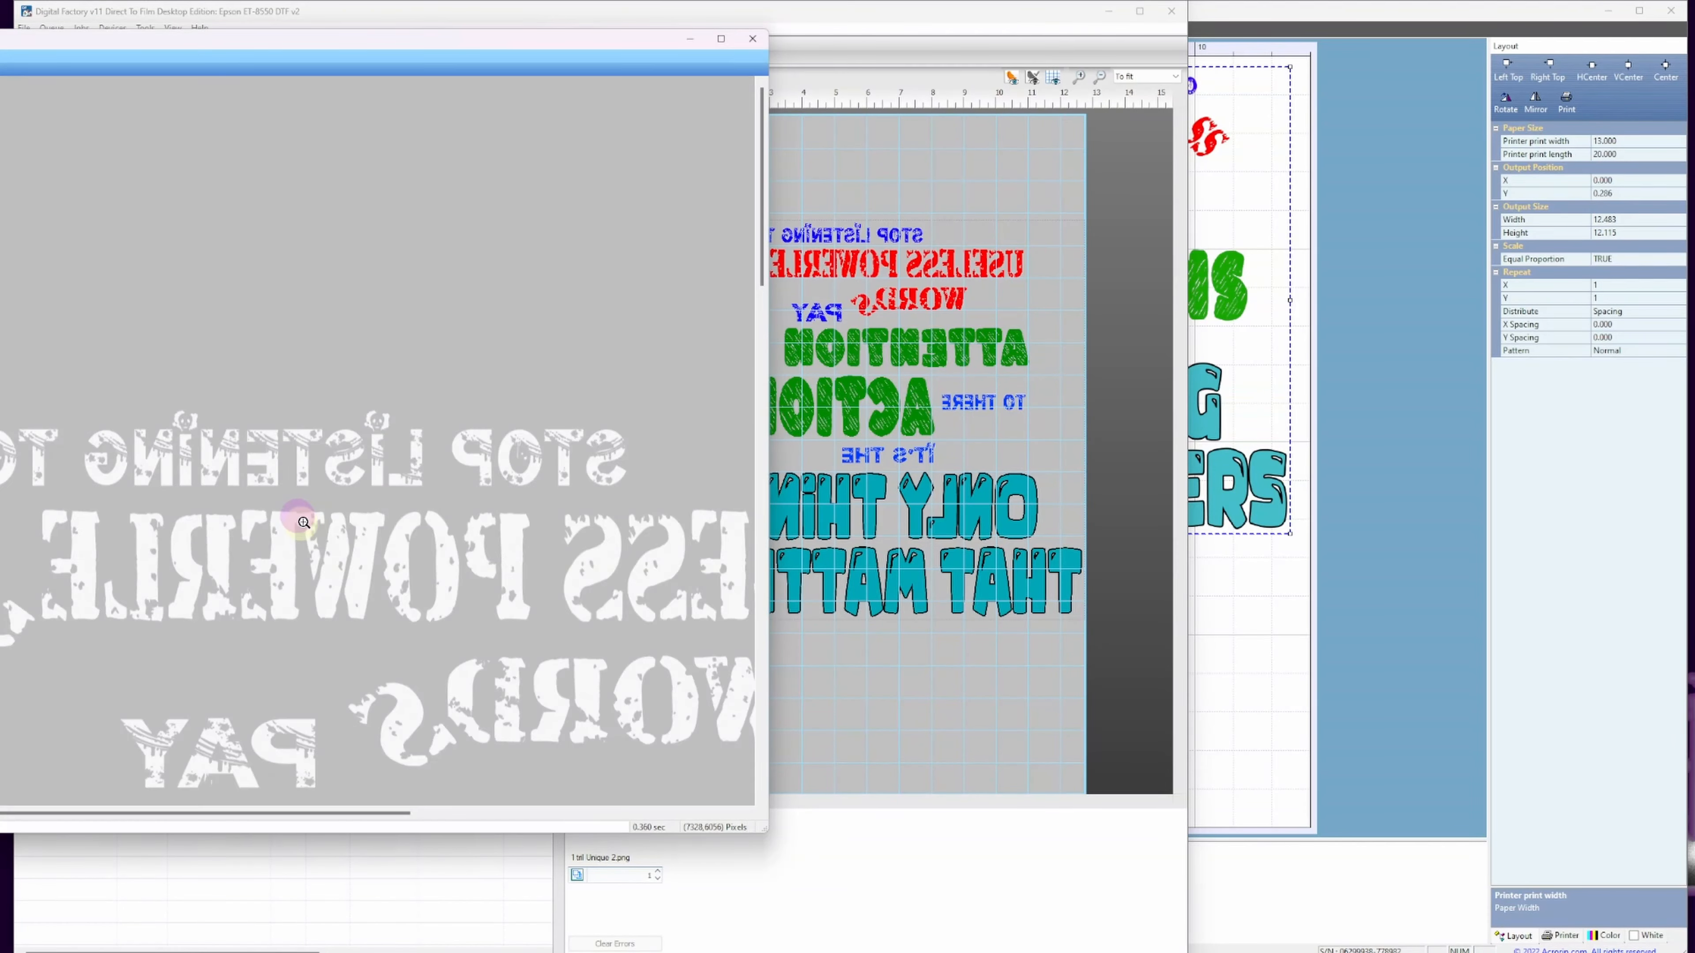
Inspect the white lettering in the raw data across the whole design, from the lower words back up to the first line.
scroll(218, 558, "down", 4)
scroll(561, 600, "down", 12)
scroll(530, 598, "up", 5)
scroll(501, 595, "down", 10)
left_click_drag(172, 817, 427, 783)
scroll(428, 494, "up", 5)
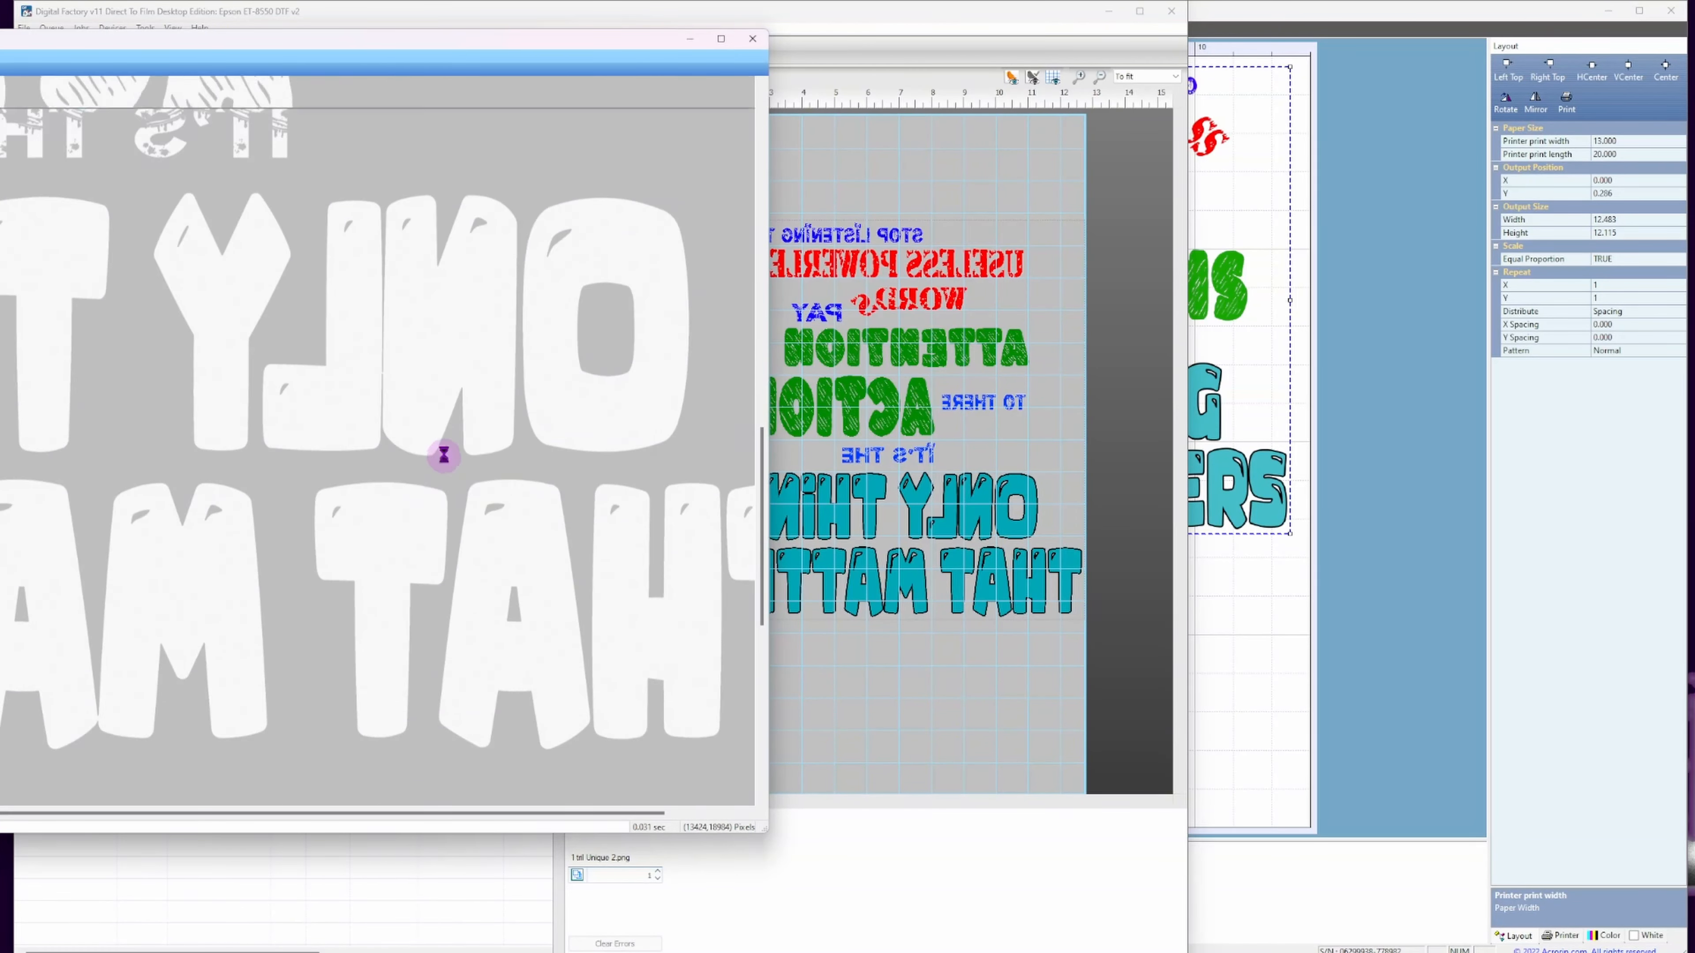
scroll(440, 447, "up", 7)
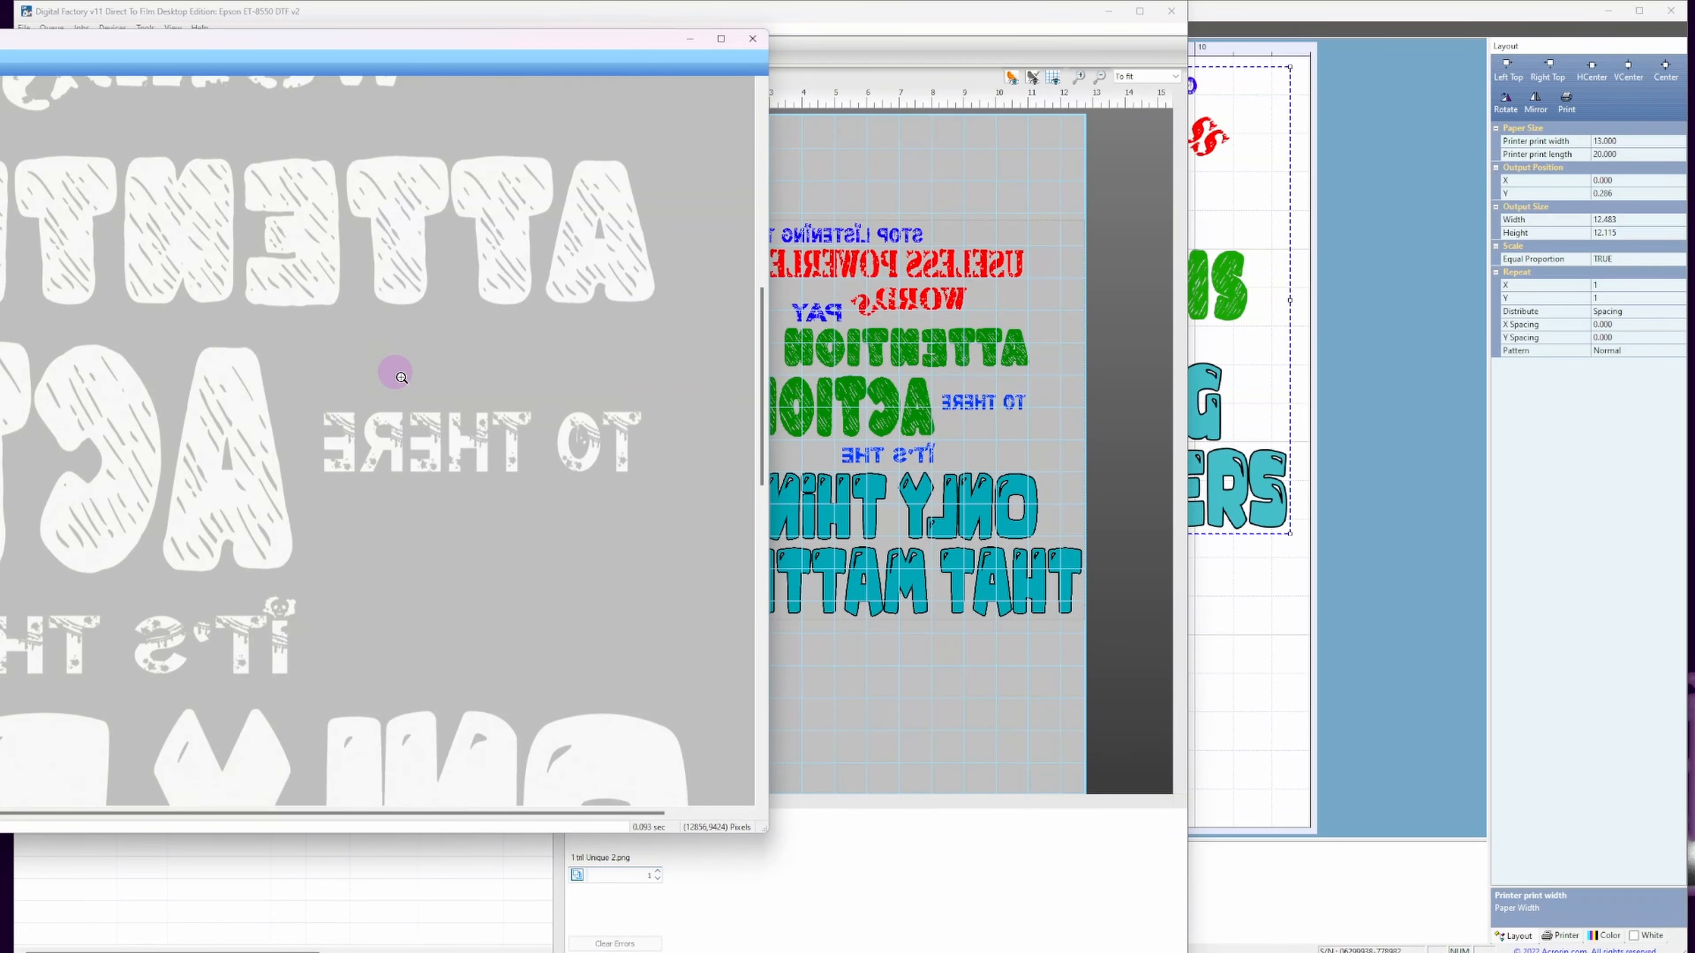
scroll(393, 368, "up", 10)
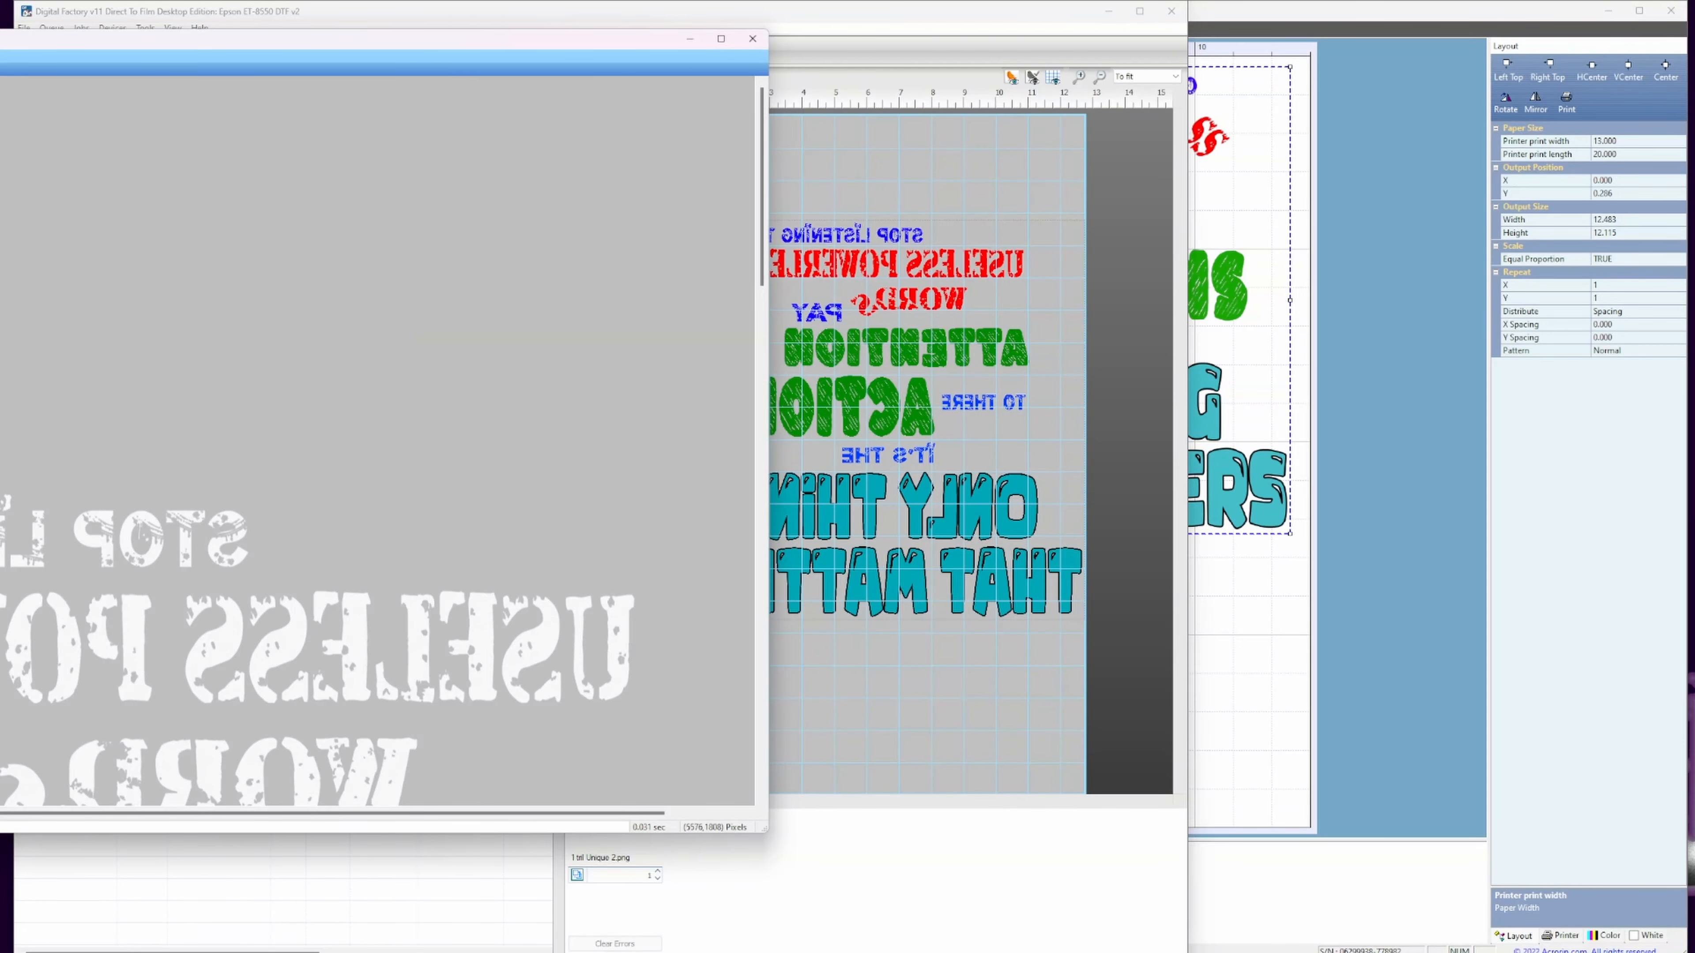
Show the black, magenta, cyan and yellow inks in the raw data and inspect the blue skull lettering and red words.
left_click(5, 317)
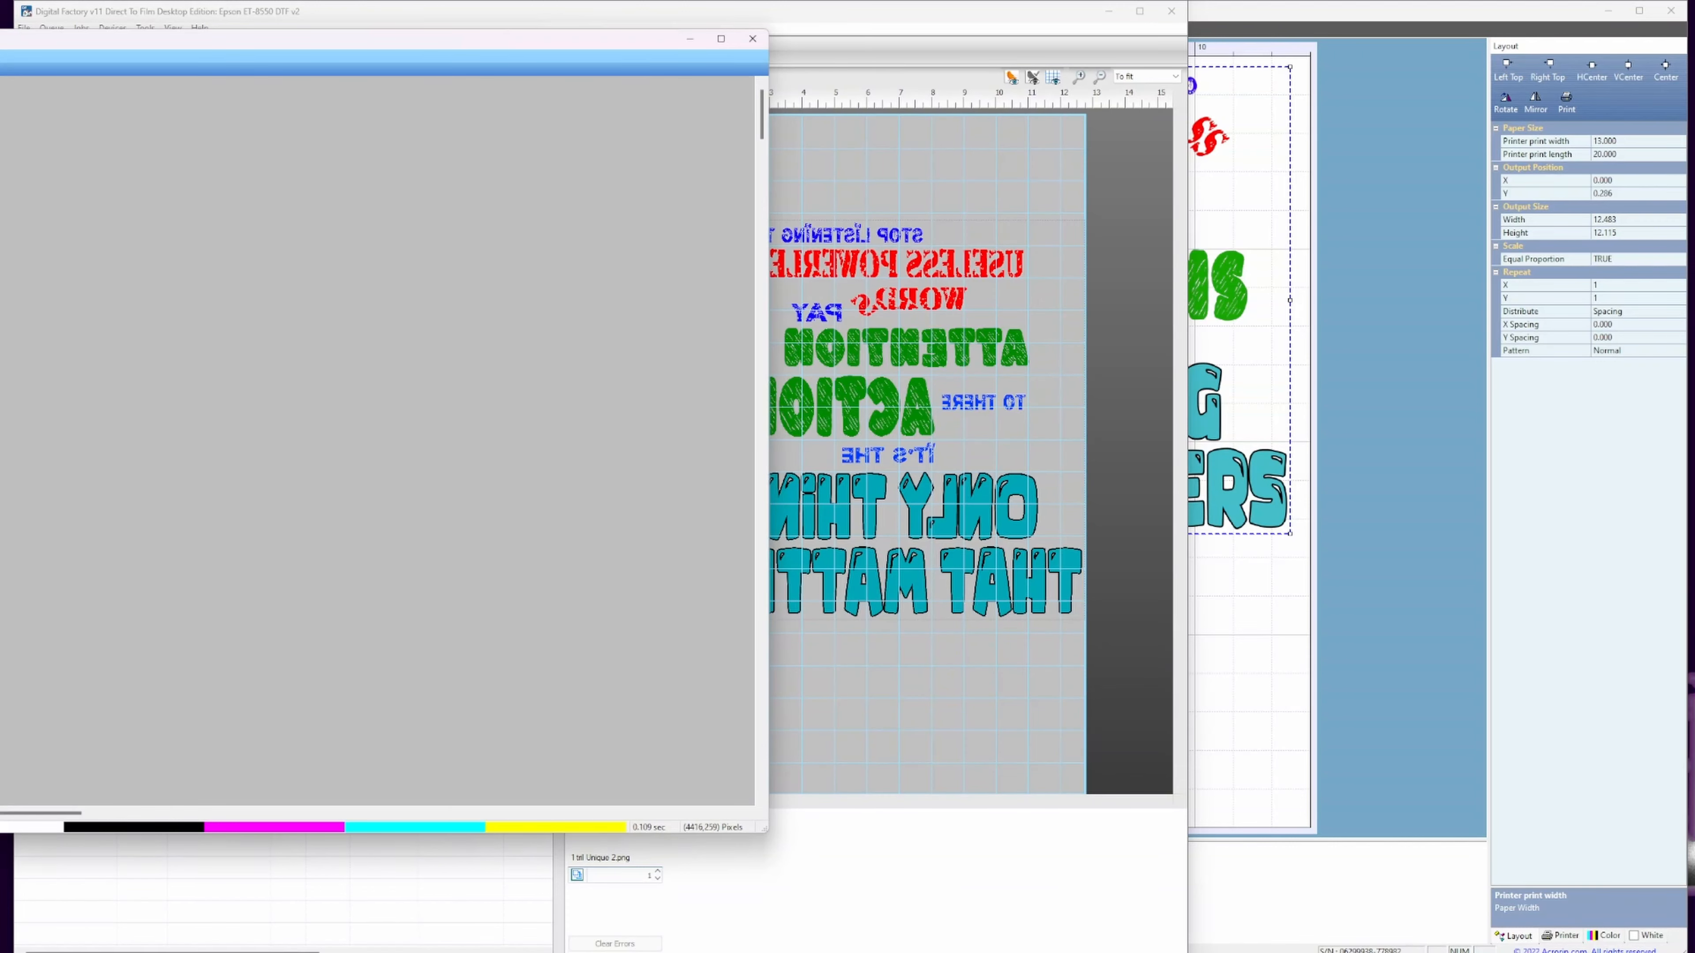
scroll(401, 485, "down", 5)
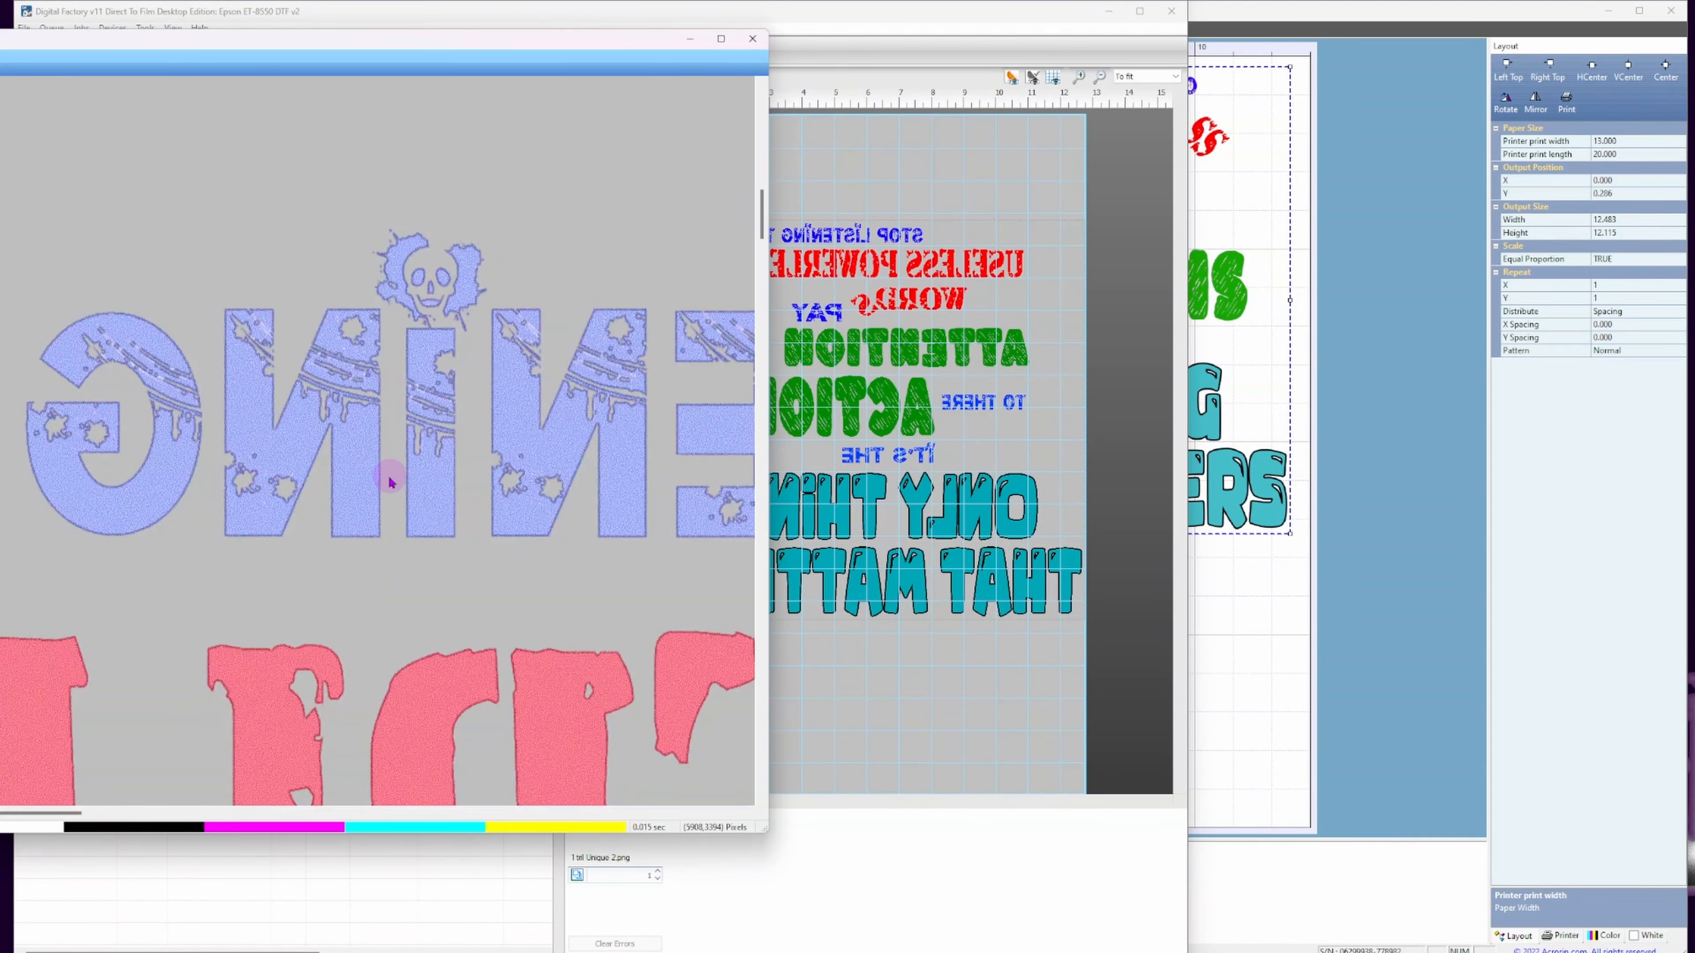
scroll(390, 482, "down", 3)
scroll(441, 507, "up", 5)
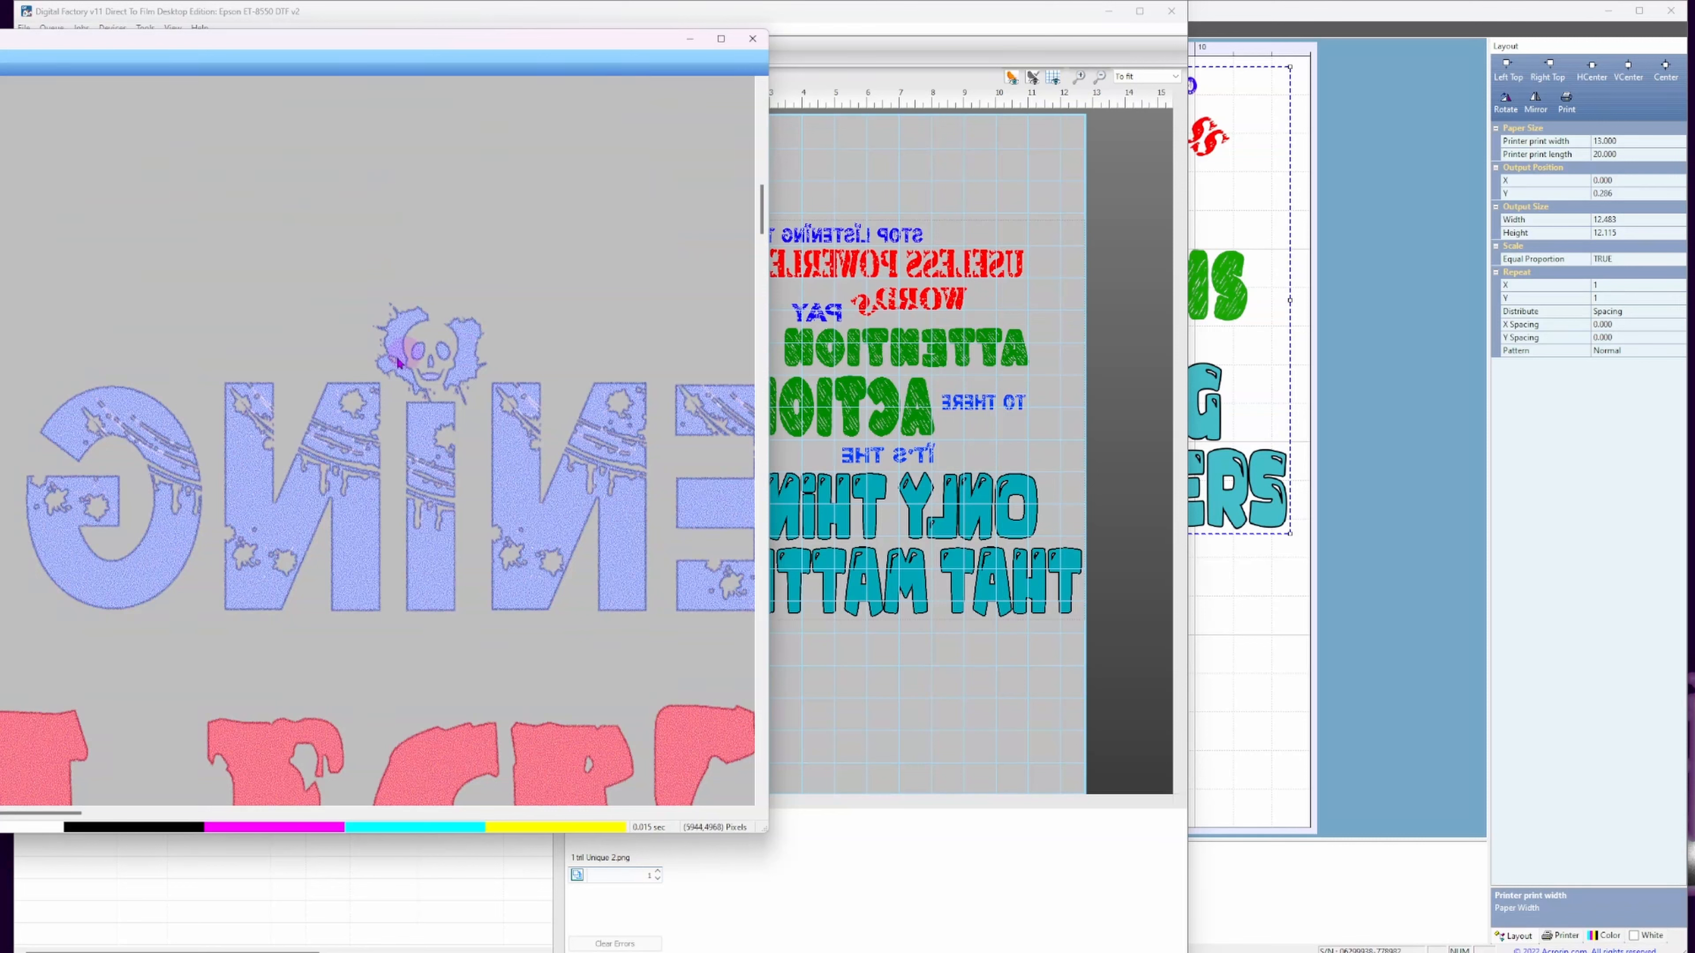
Inspect the coloured ink in the raw data from the red words down to the green and outlined teal lettering, including at closer magnification.
scroll(587, 429, "down", 2)
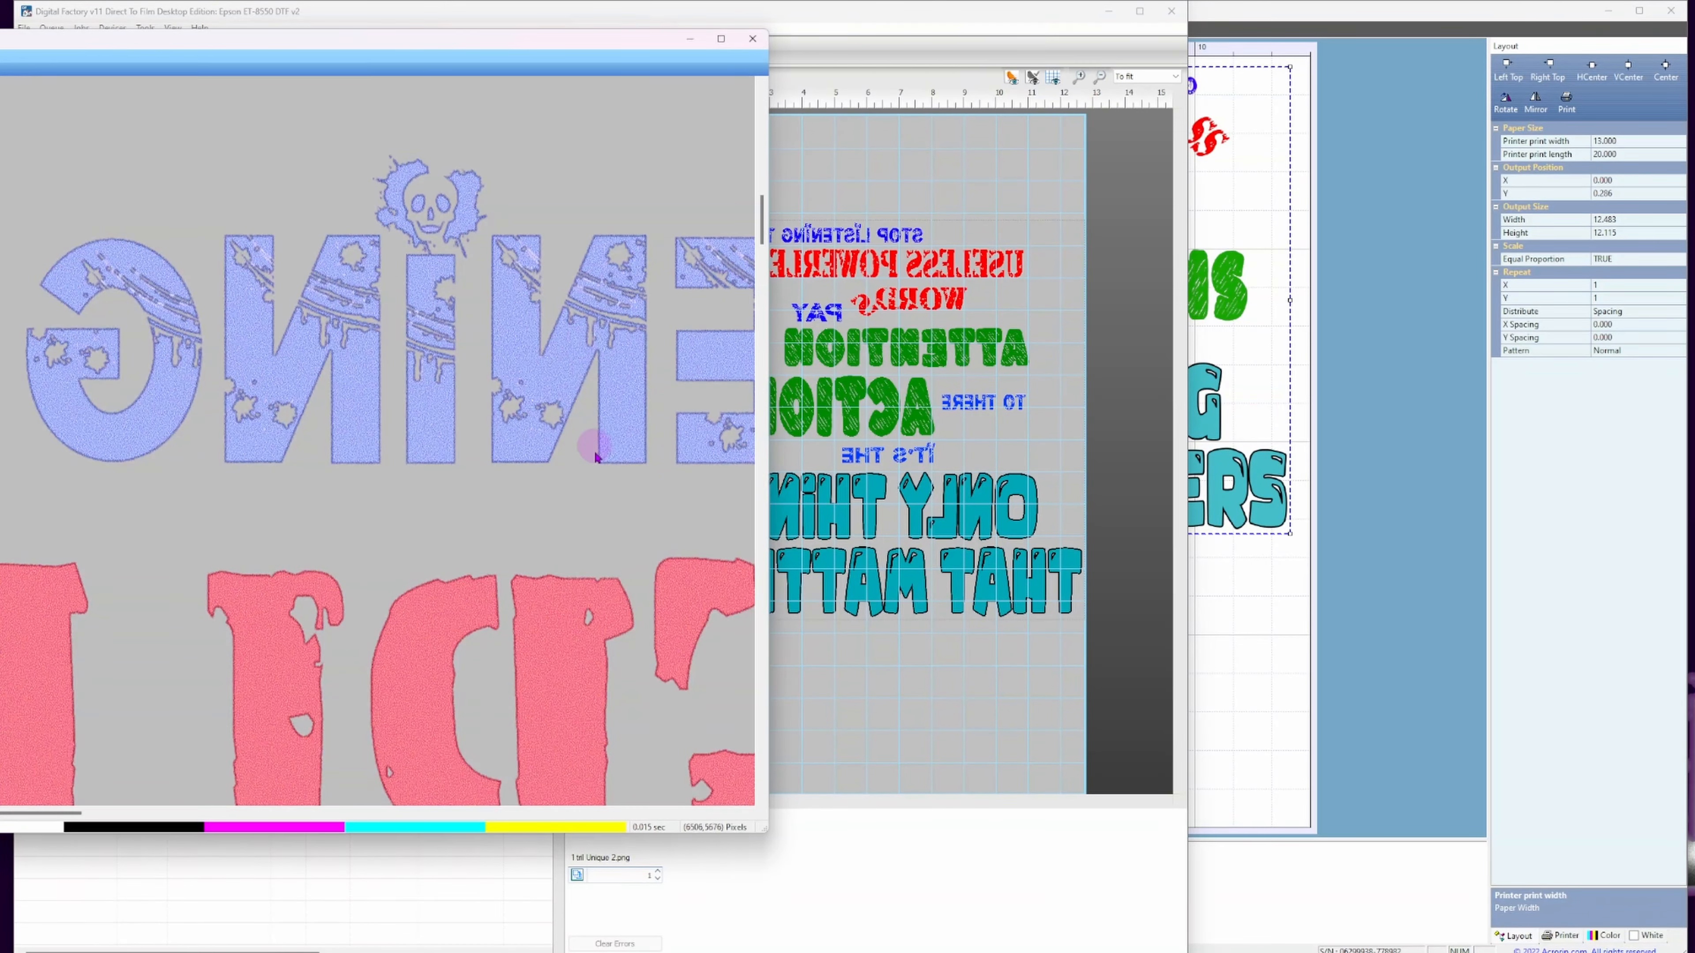
scroll(592, 435, "down", 10)
scroll(378, 598, "down", 10)
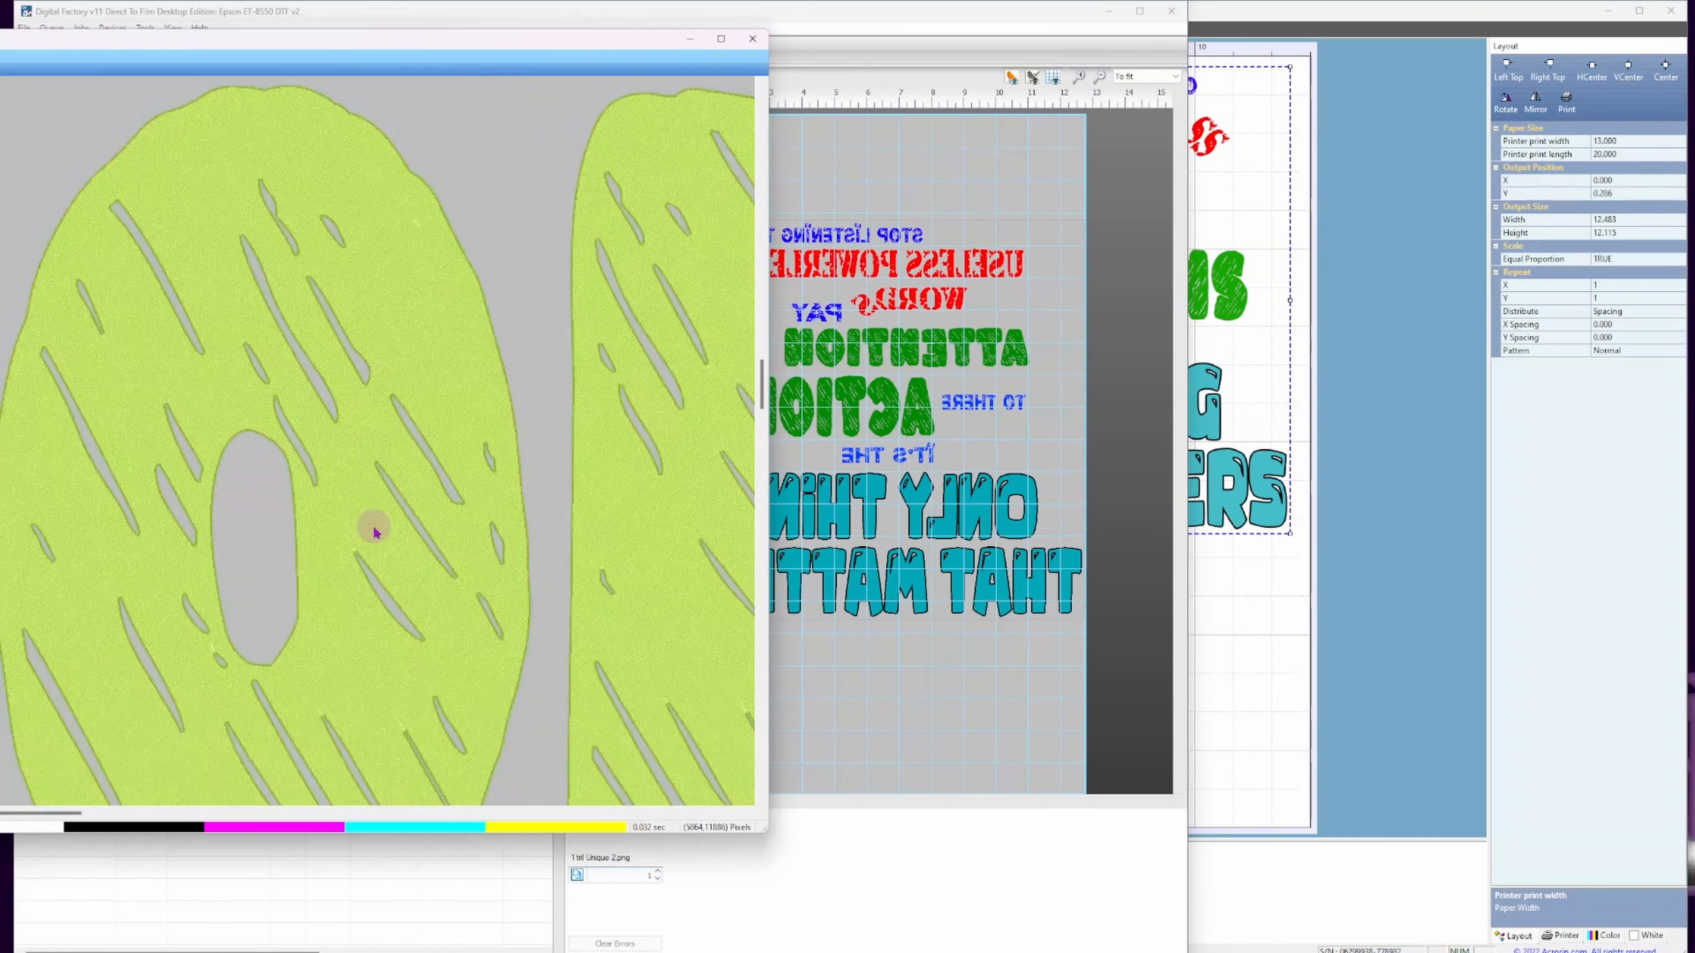
scroll(374, 531, "down", 10)
scroll(120, 794, "down", 7)
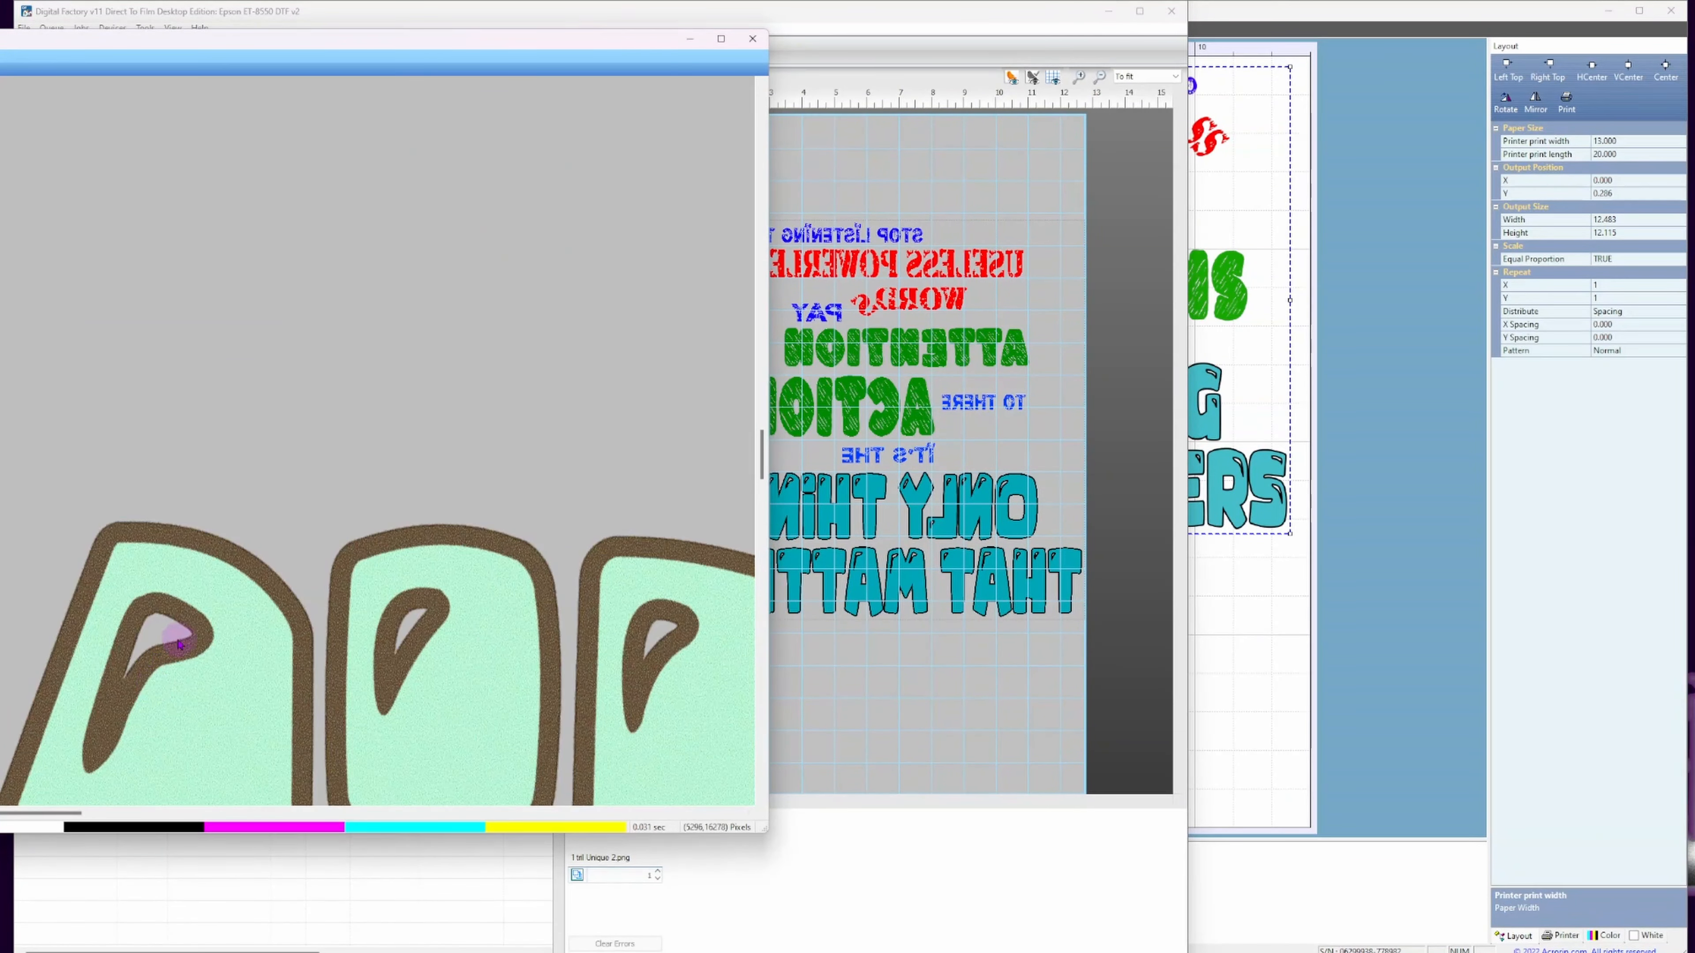
scroll(181, 646, "down", 3)
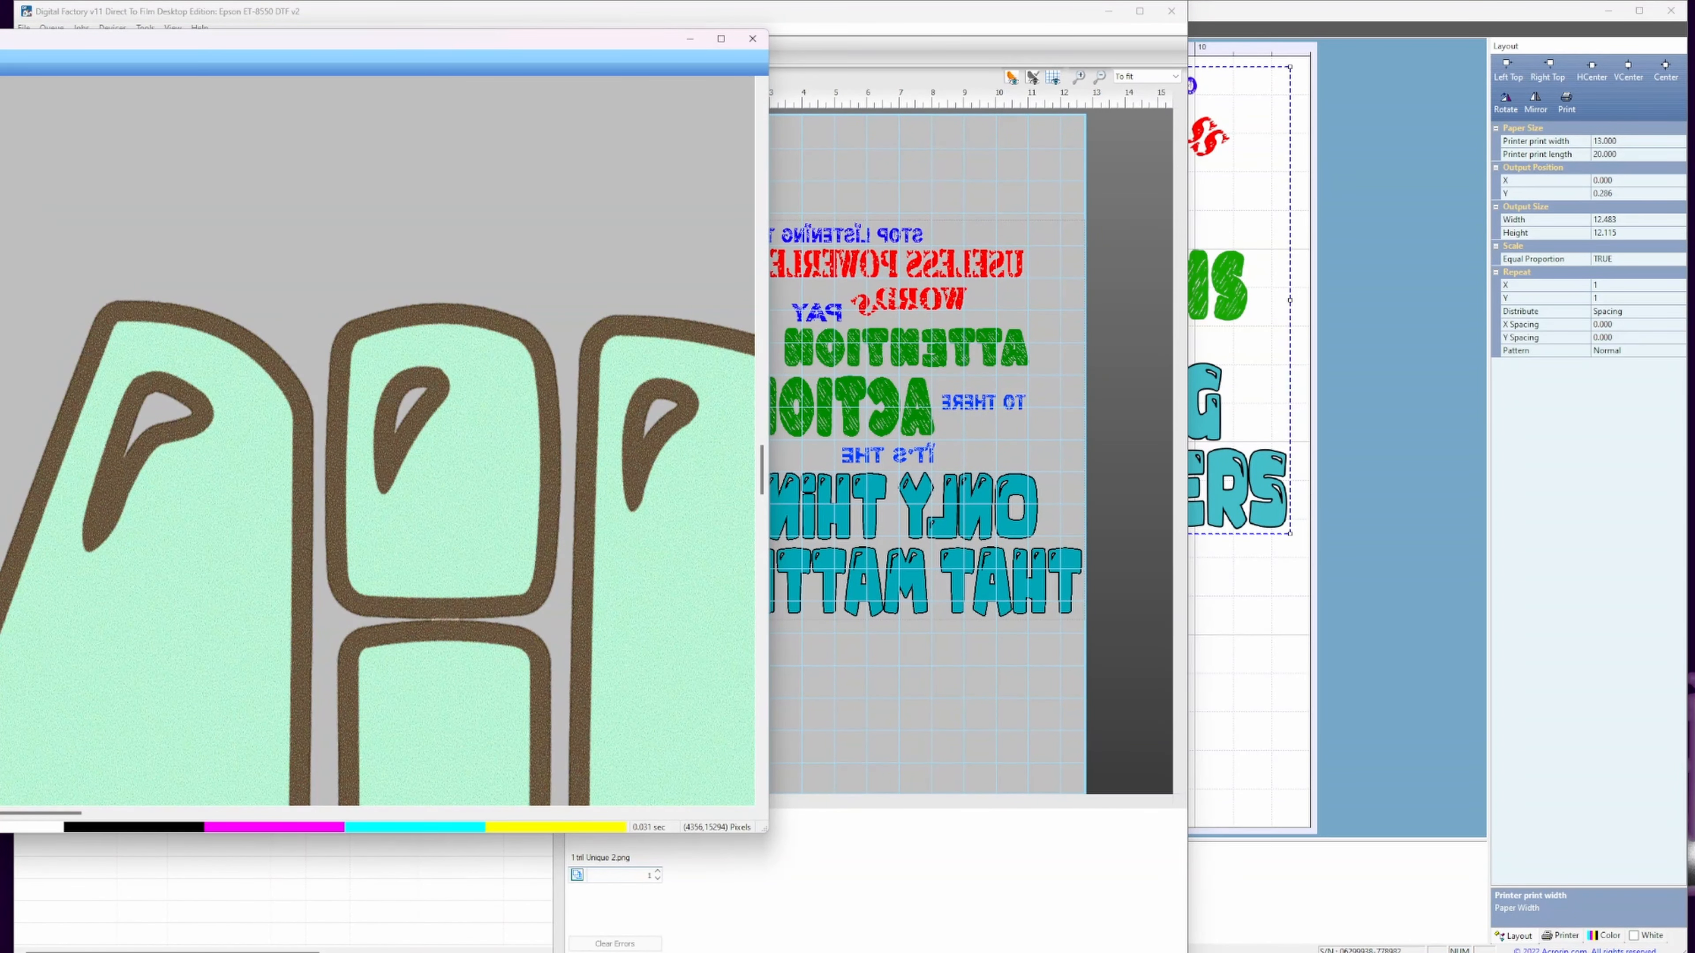
key("plus")
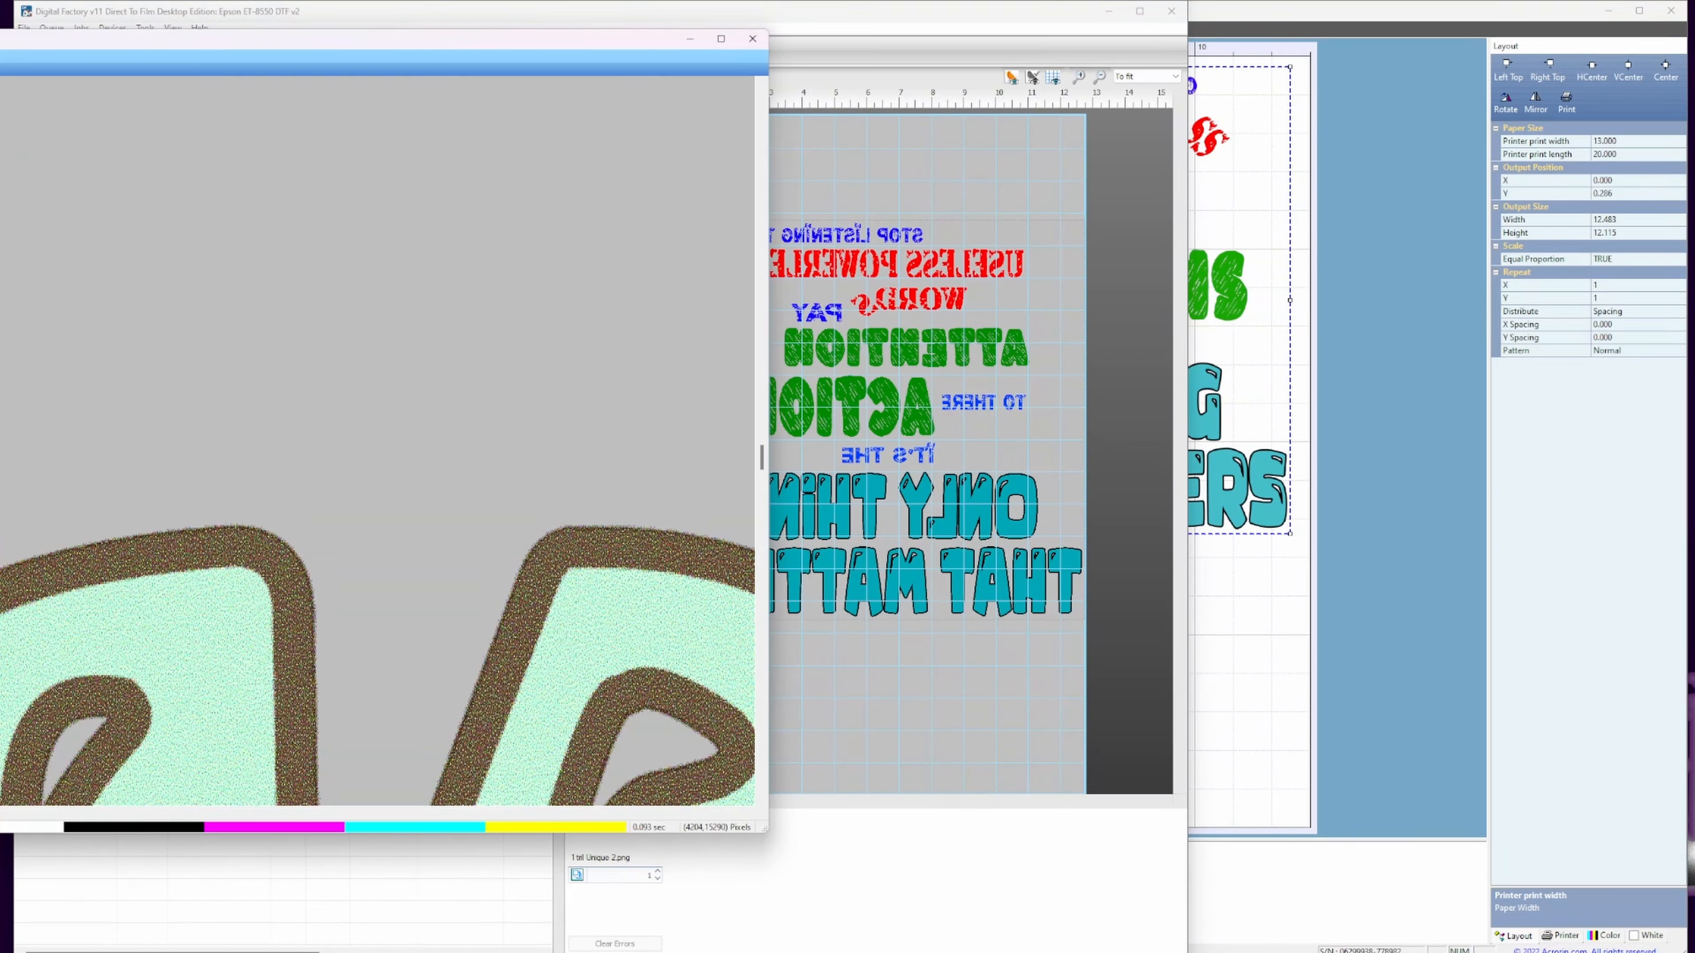
key("plus")
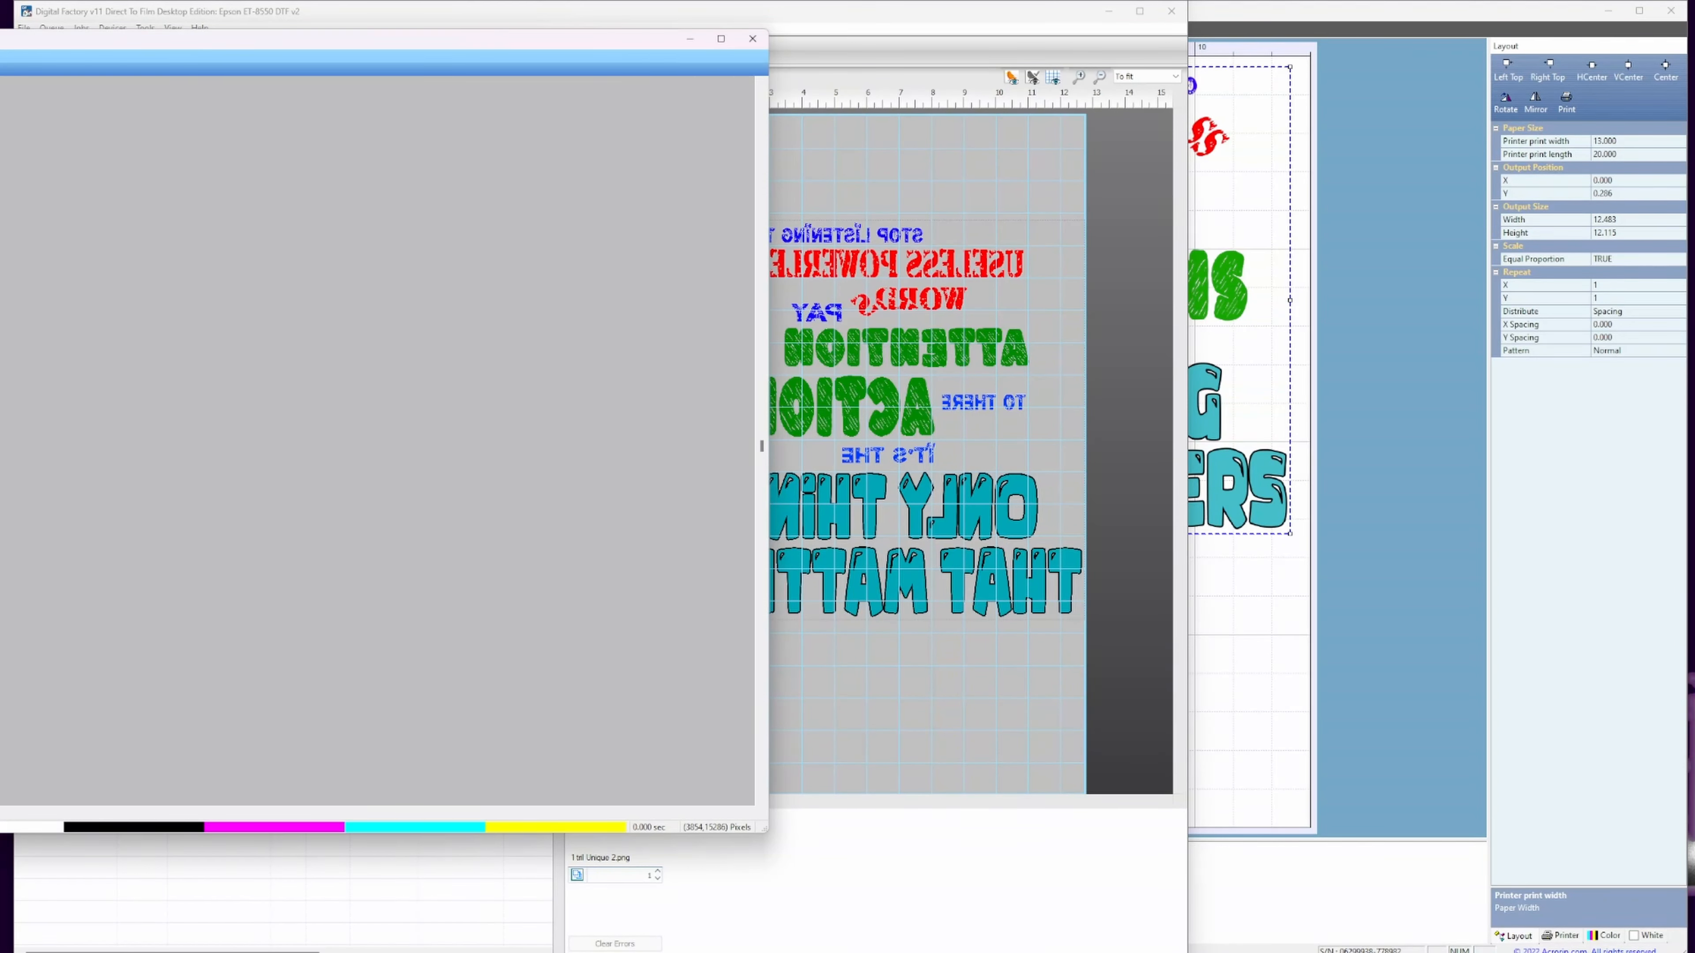
key("minus")
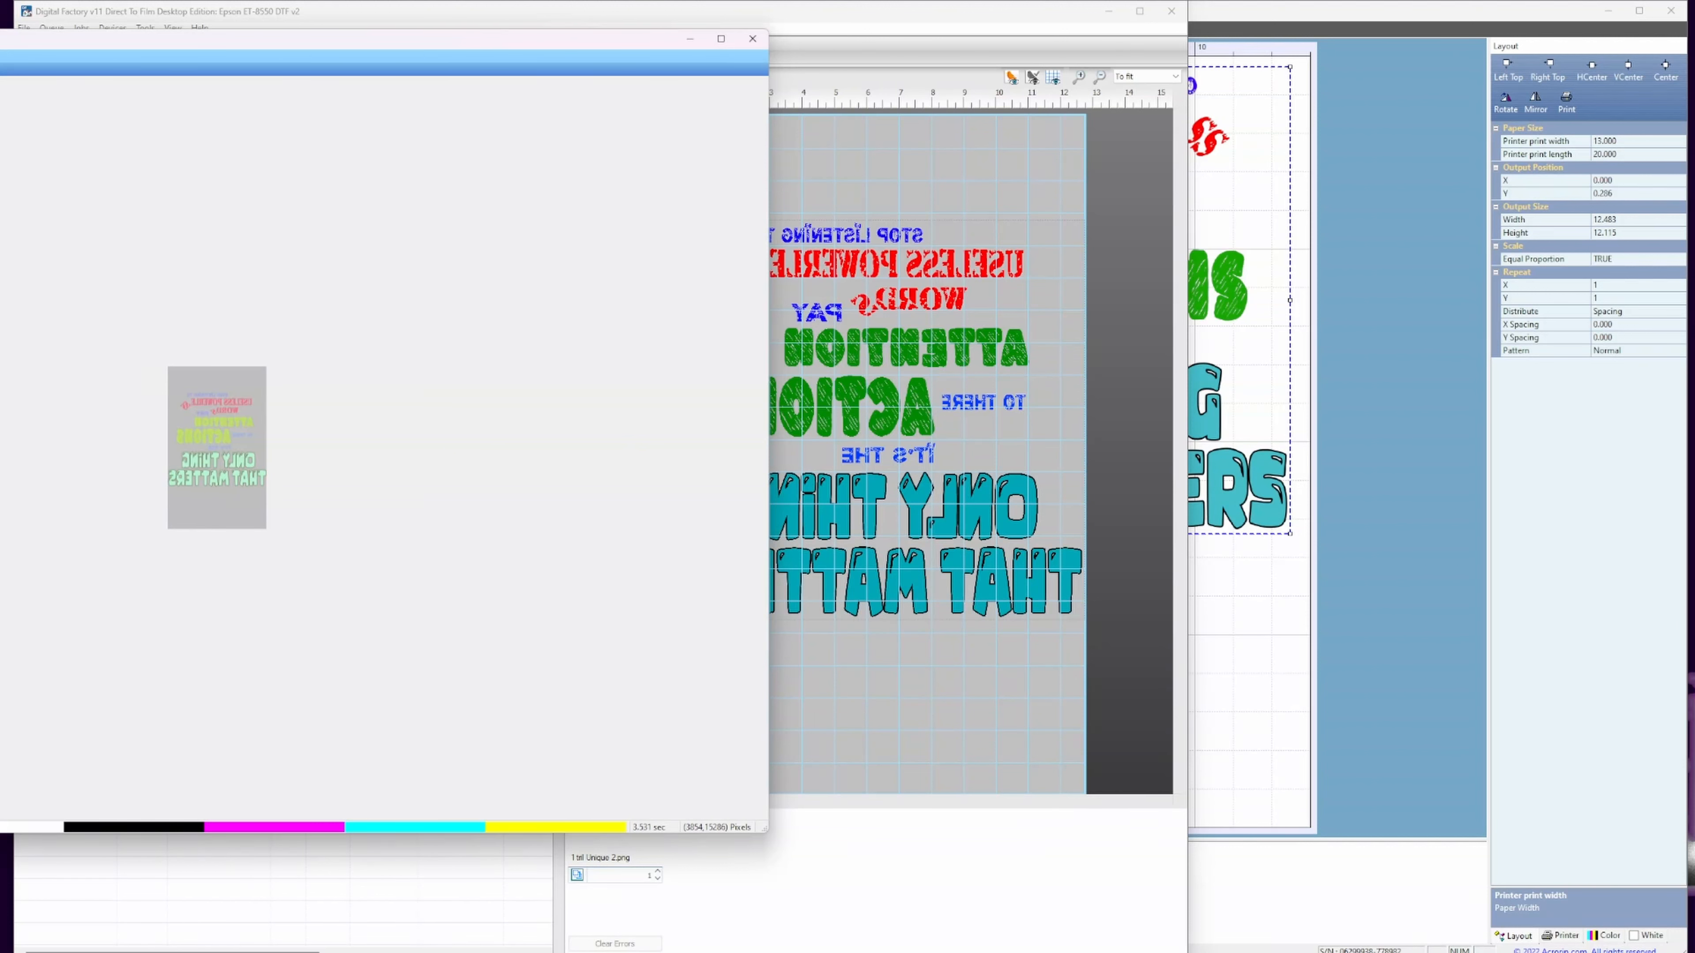
Inspect the blue, red and green lettering across the raw data at moderate magnification, and close the raw data view.
key("plus")
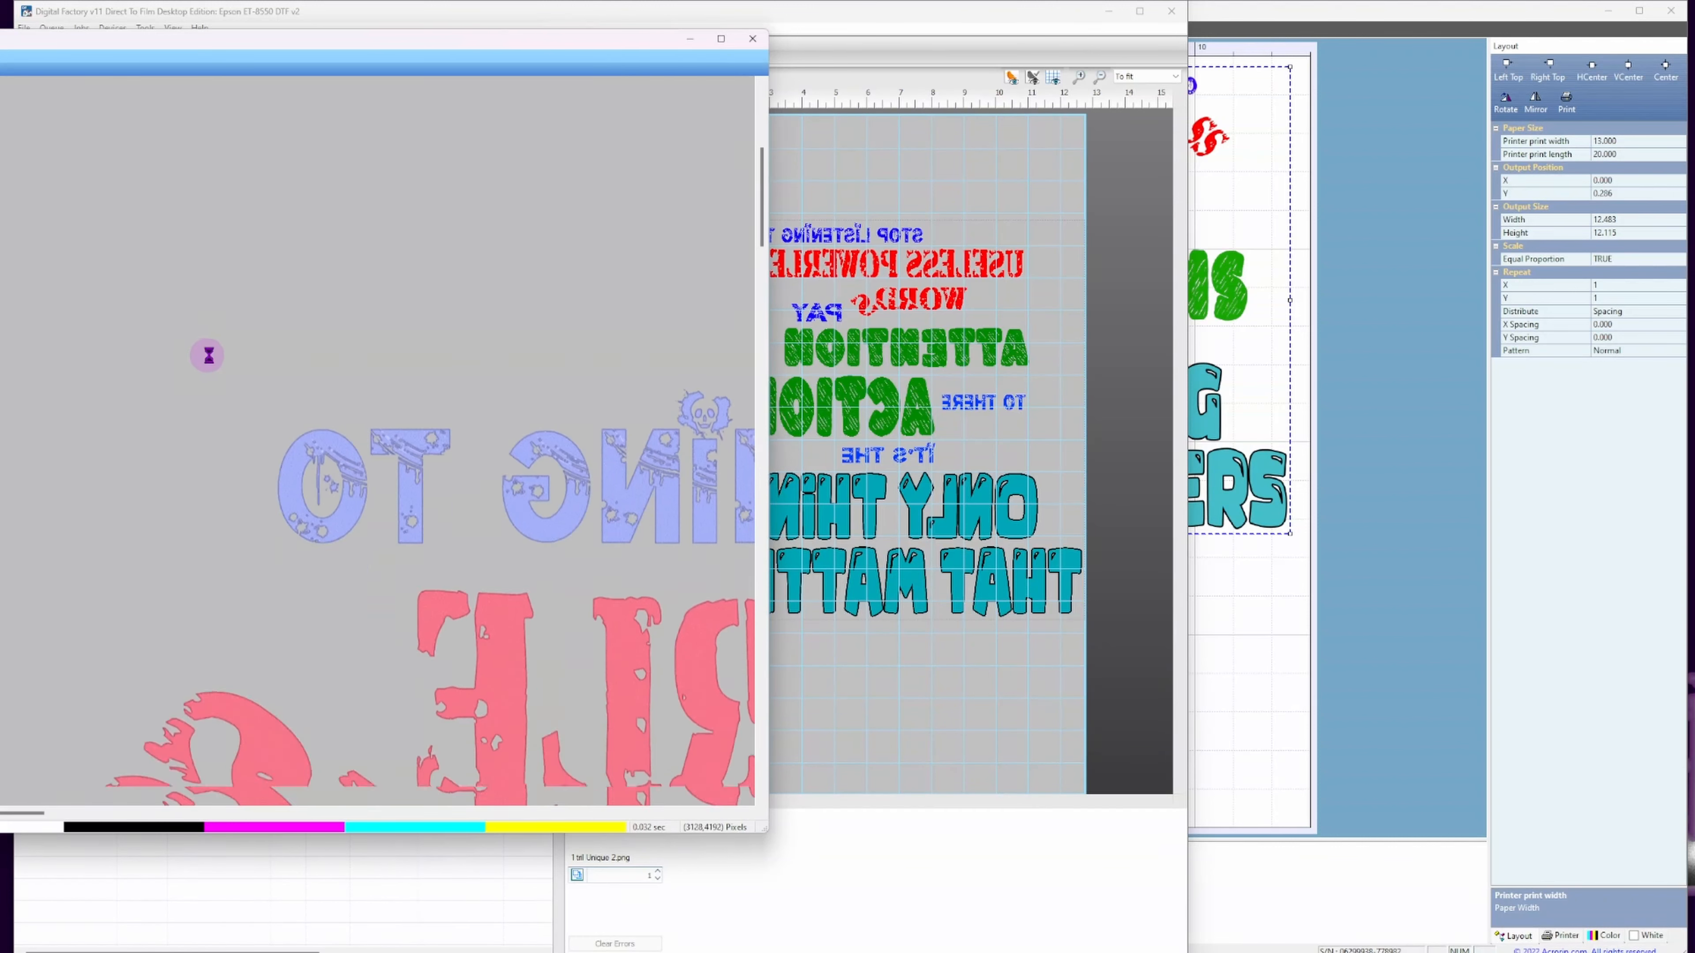
scroll(210, 354, "down", 5)
scroll(232, 467, "down", 3)
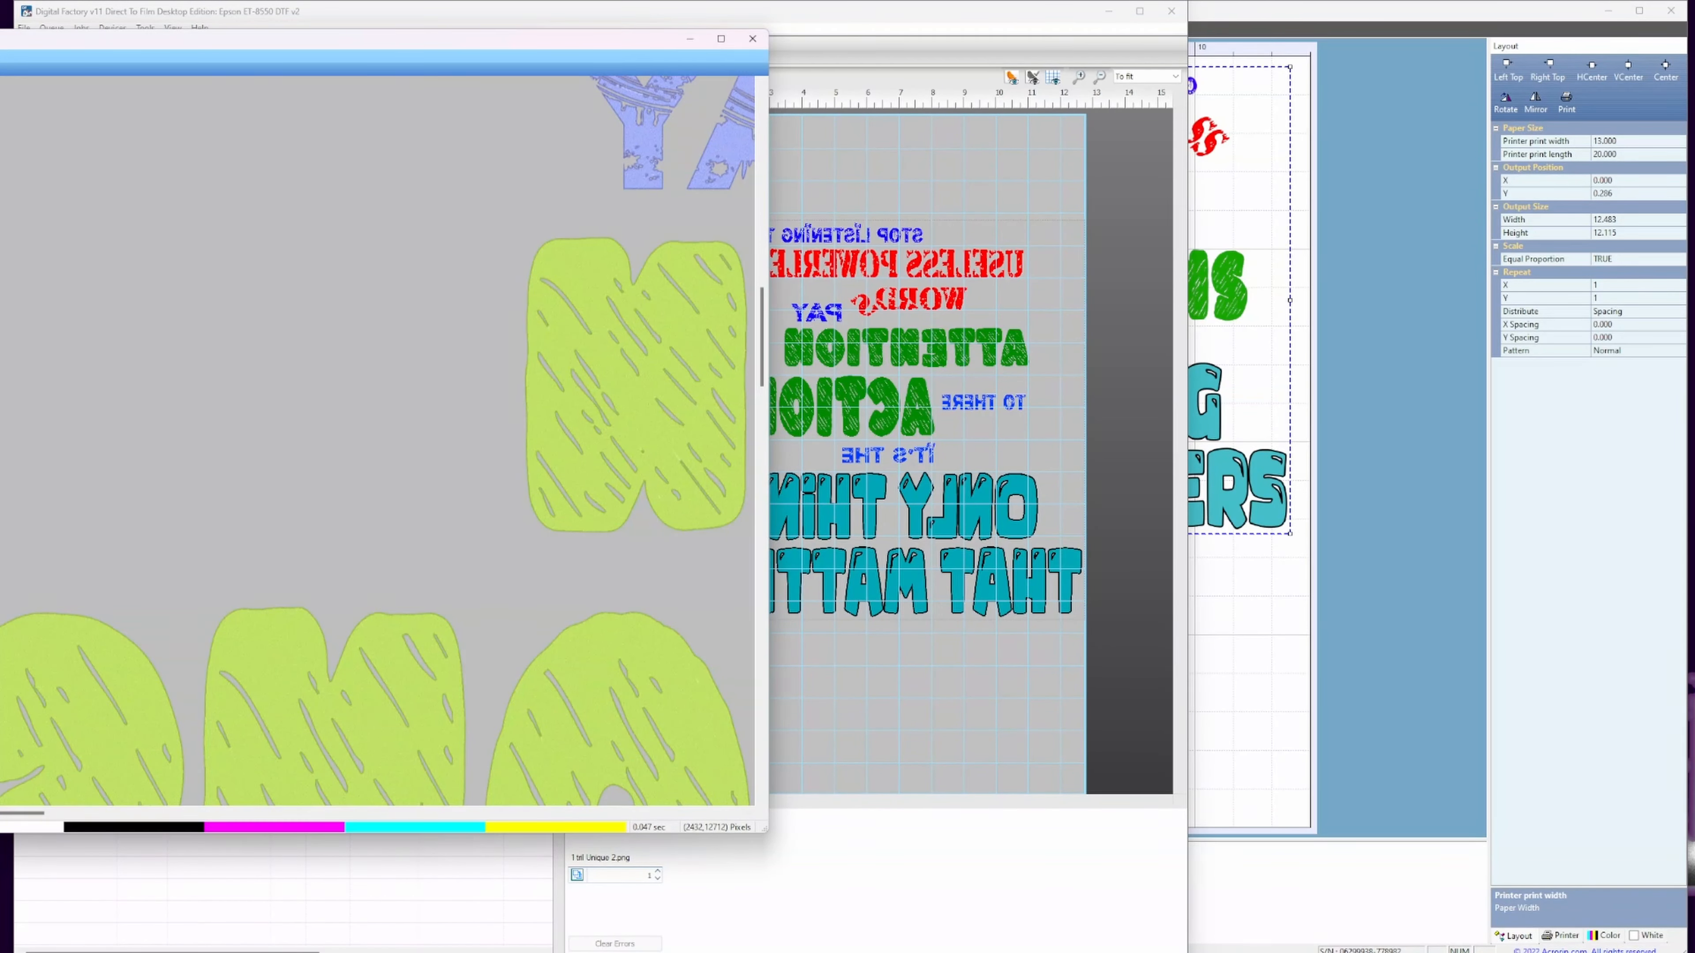
left_click_drag(52, 814, 78, 808)
left_click_drag(67, 814, 184, 814)
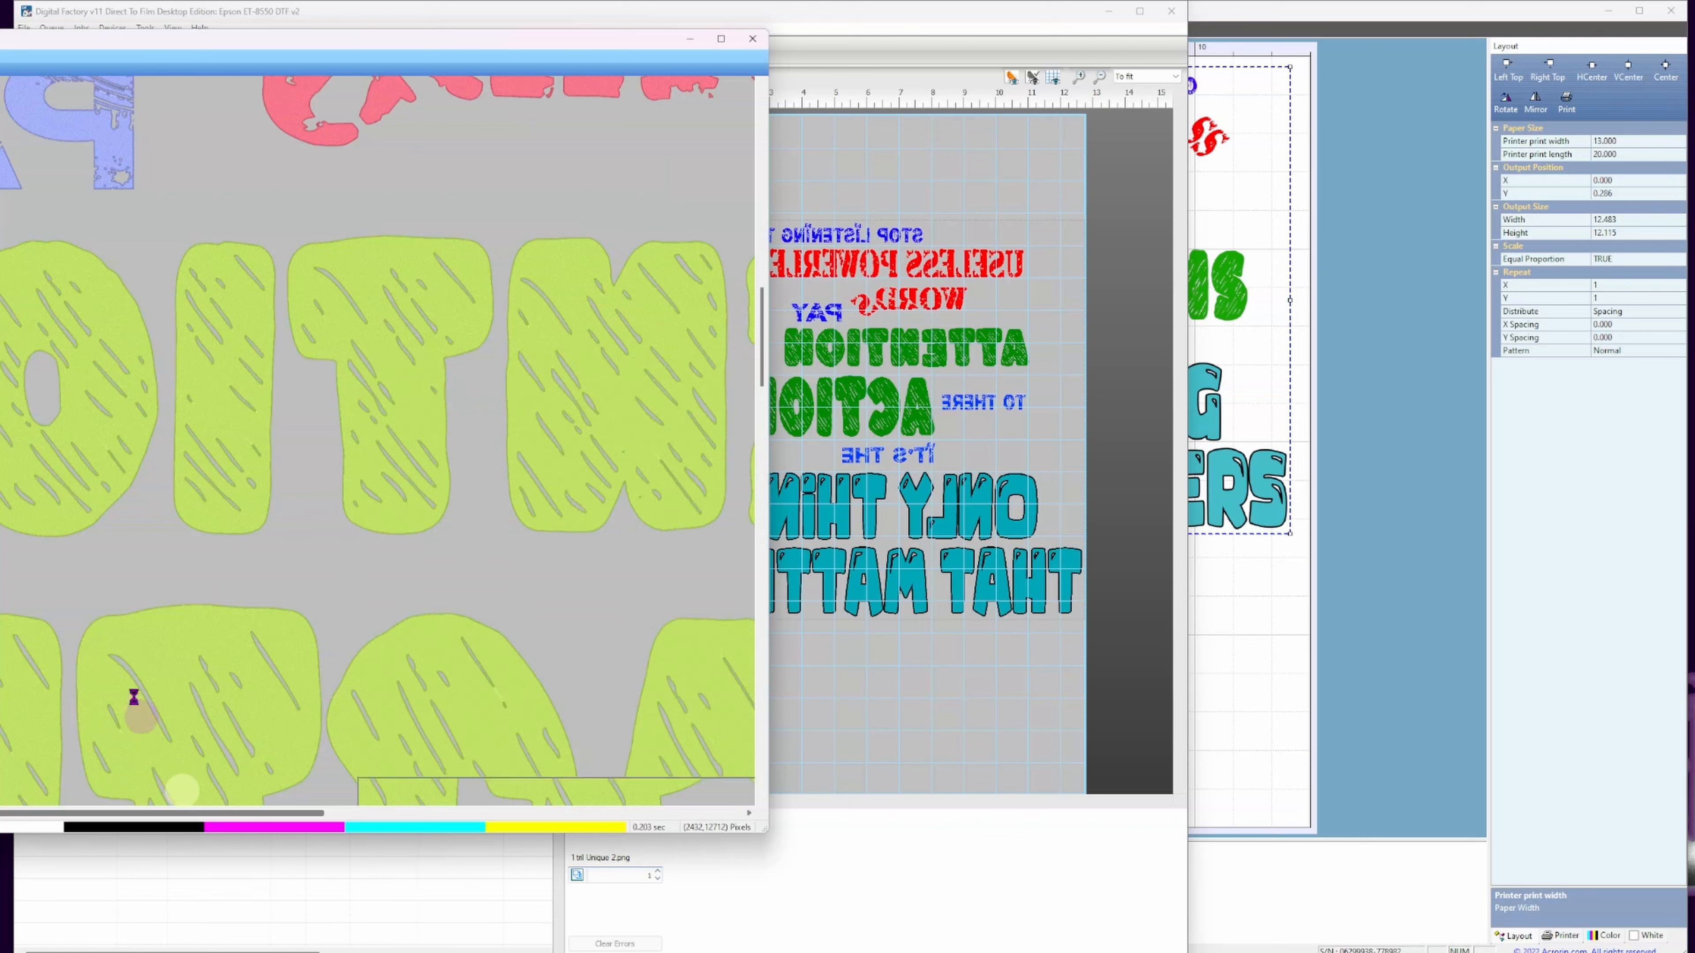
left_click(752, 39)
left_click(825, 556)
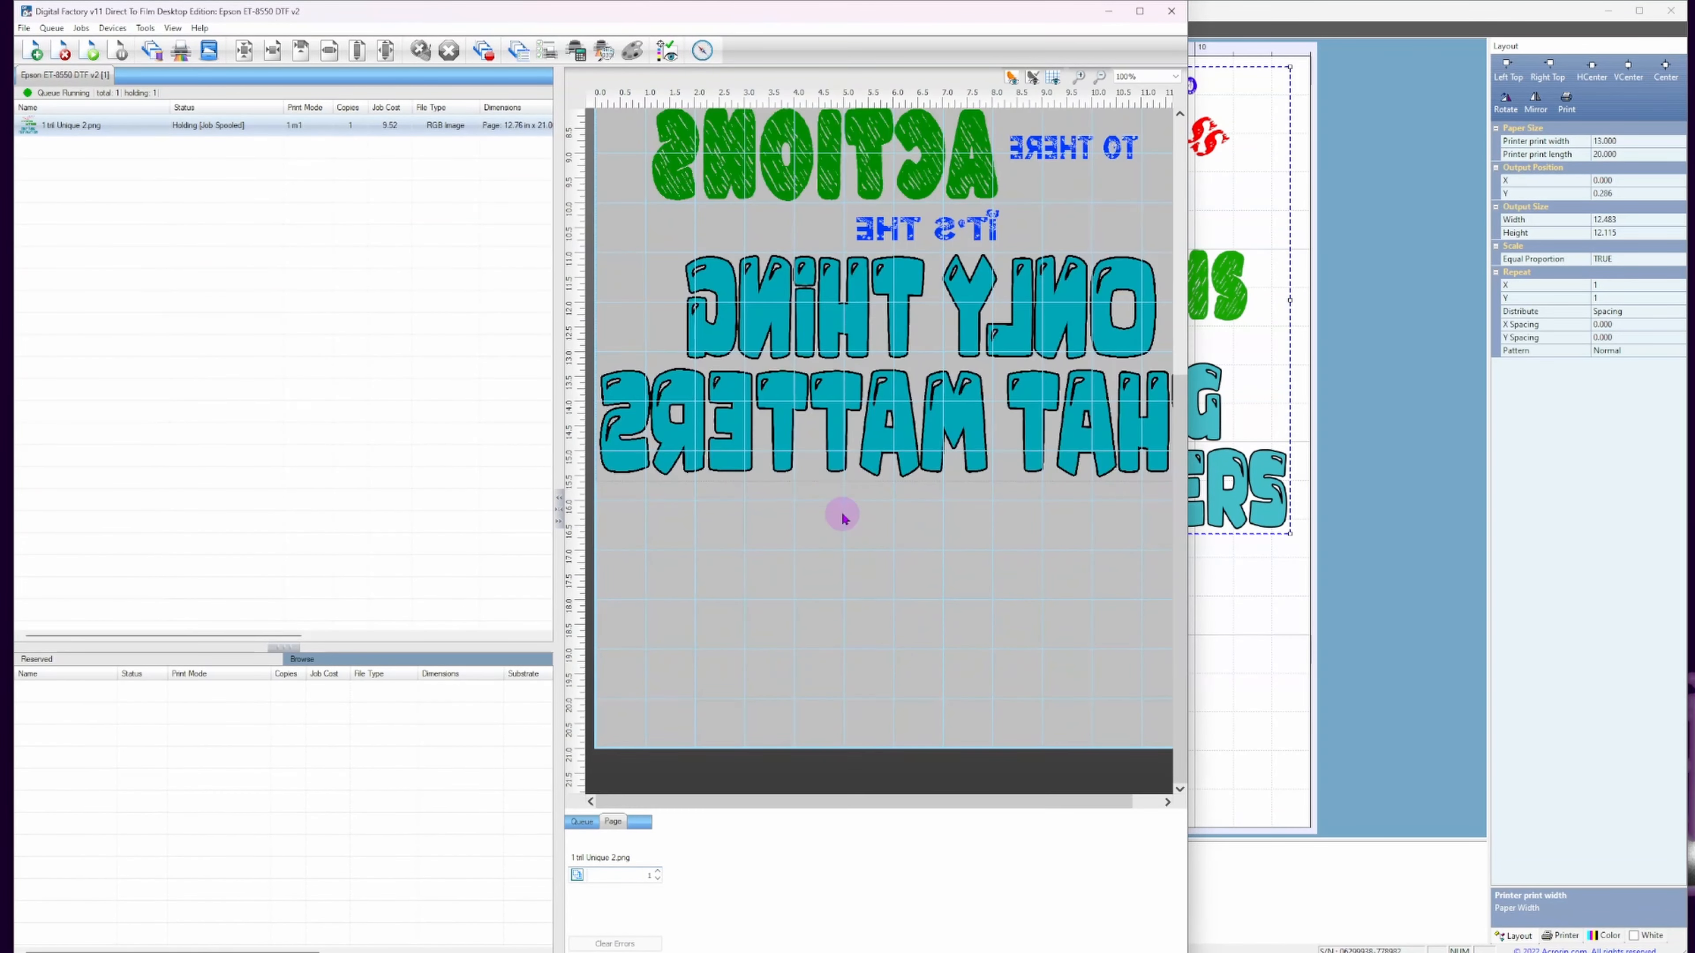
Open the page of the RIPped artwork job to make it editable again, and look over the enlarged layout preview.
scroll(900, 349, "down", 1)
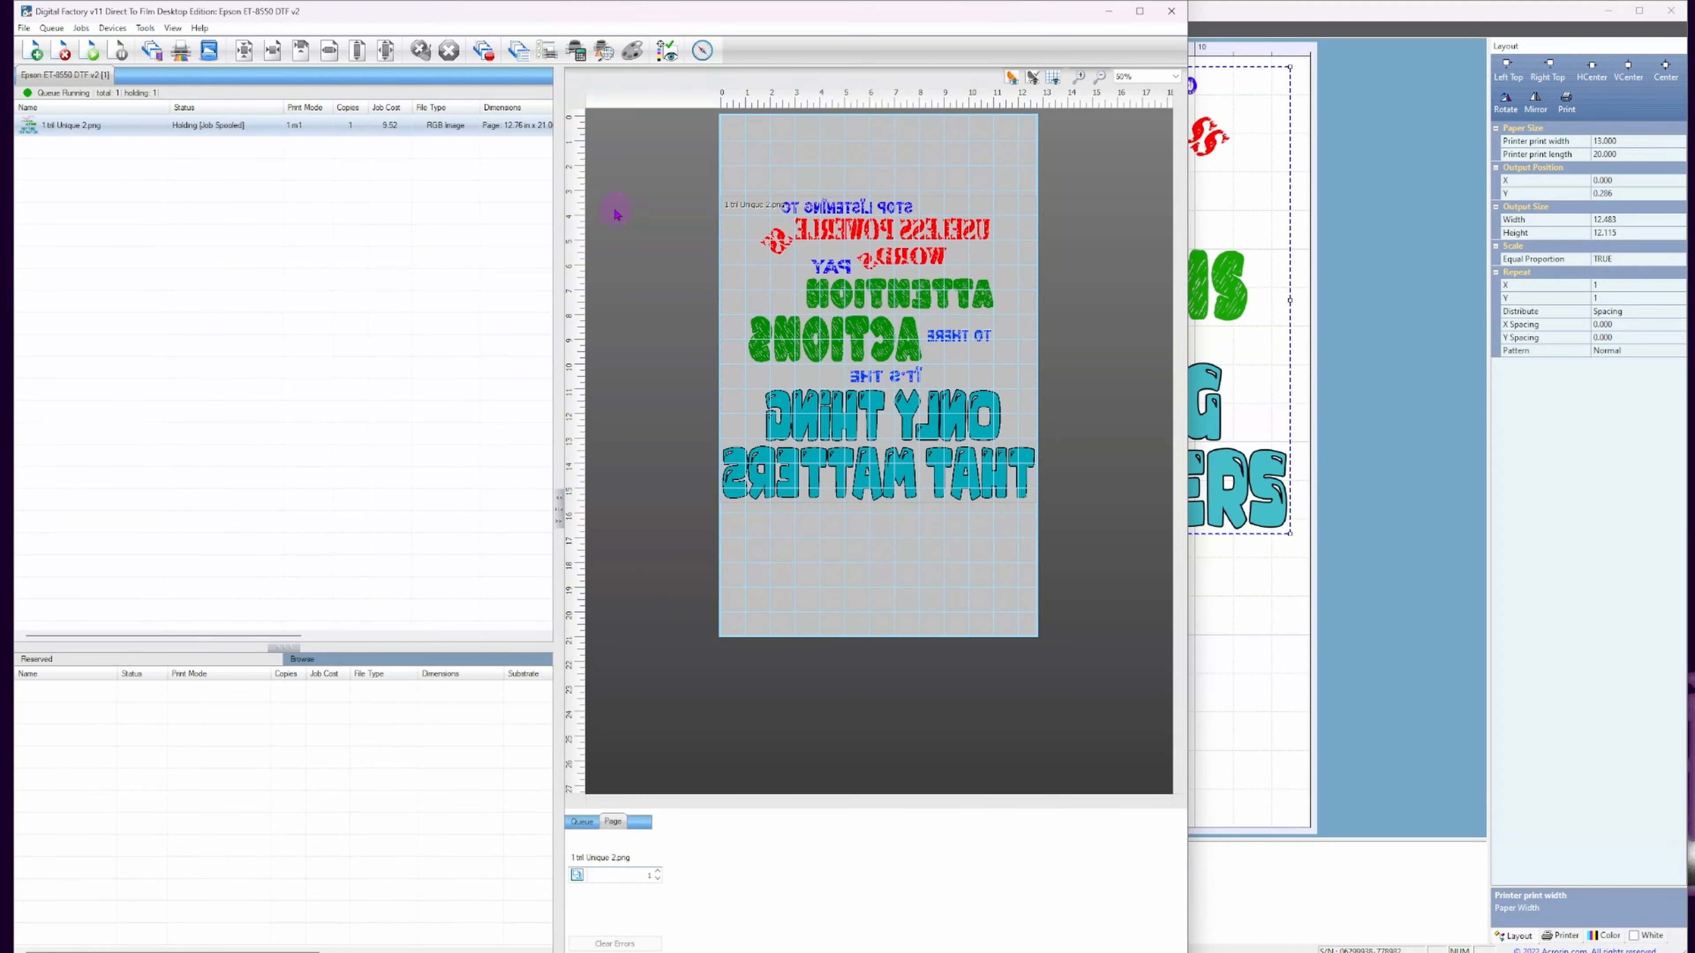
scroll(877, 352, "up", 1)
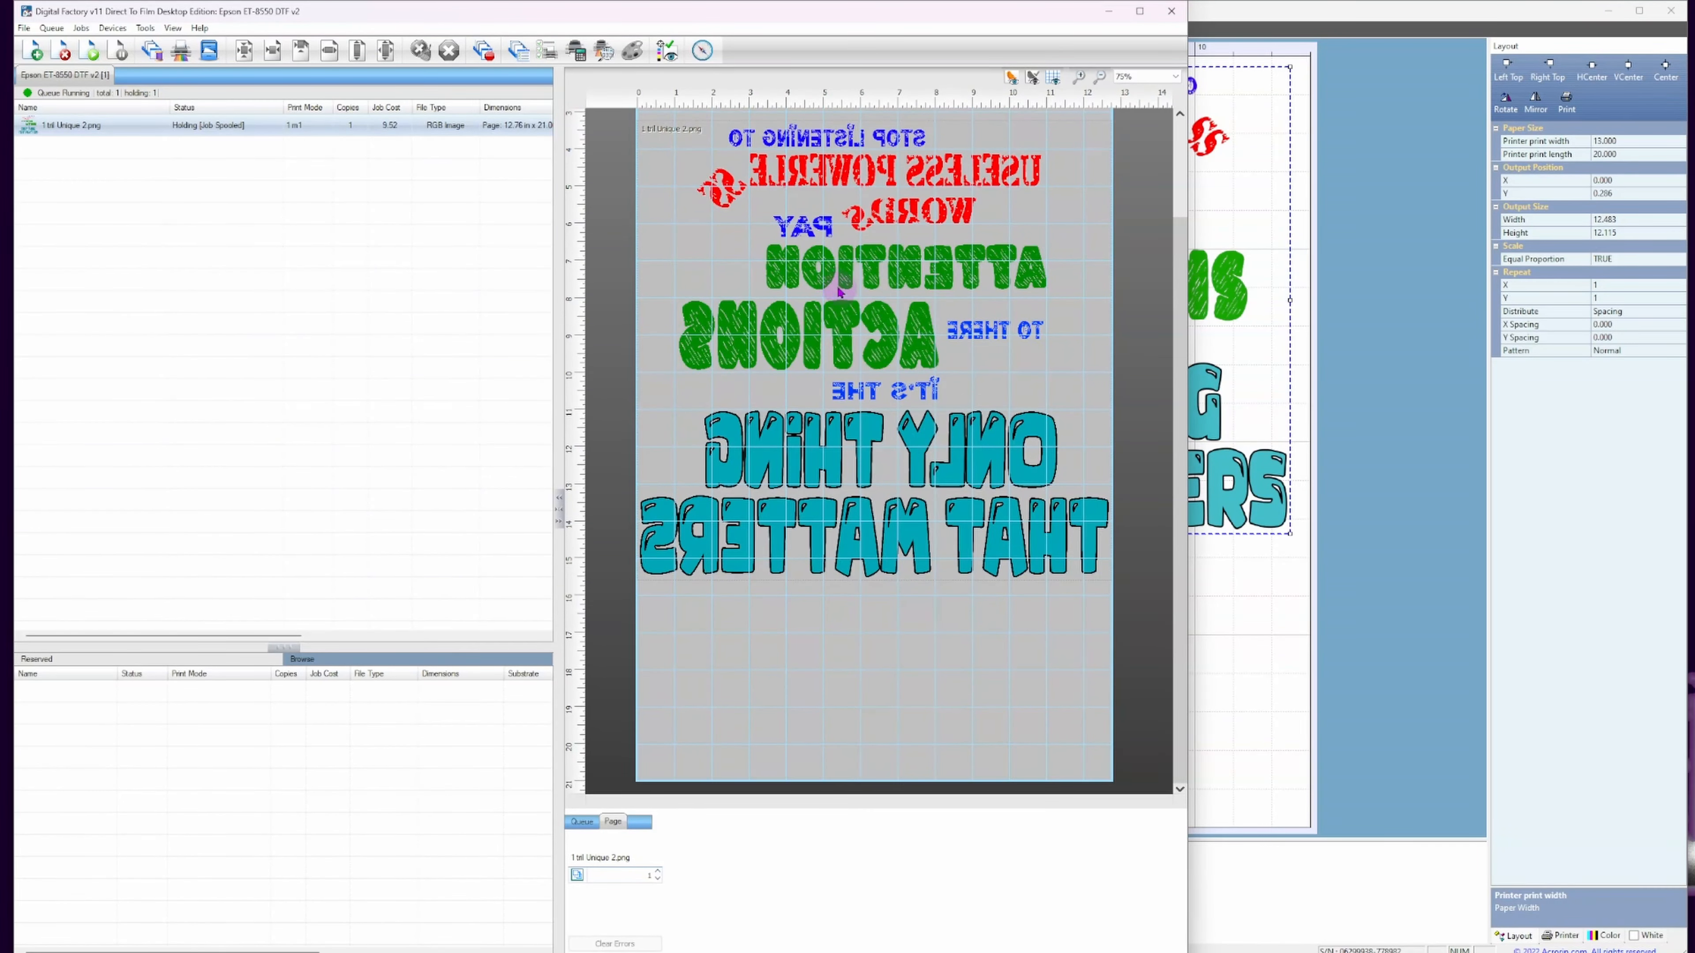
scroll(839, 294, "up", 1)
right_click(62, 124)
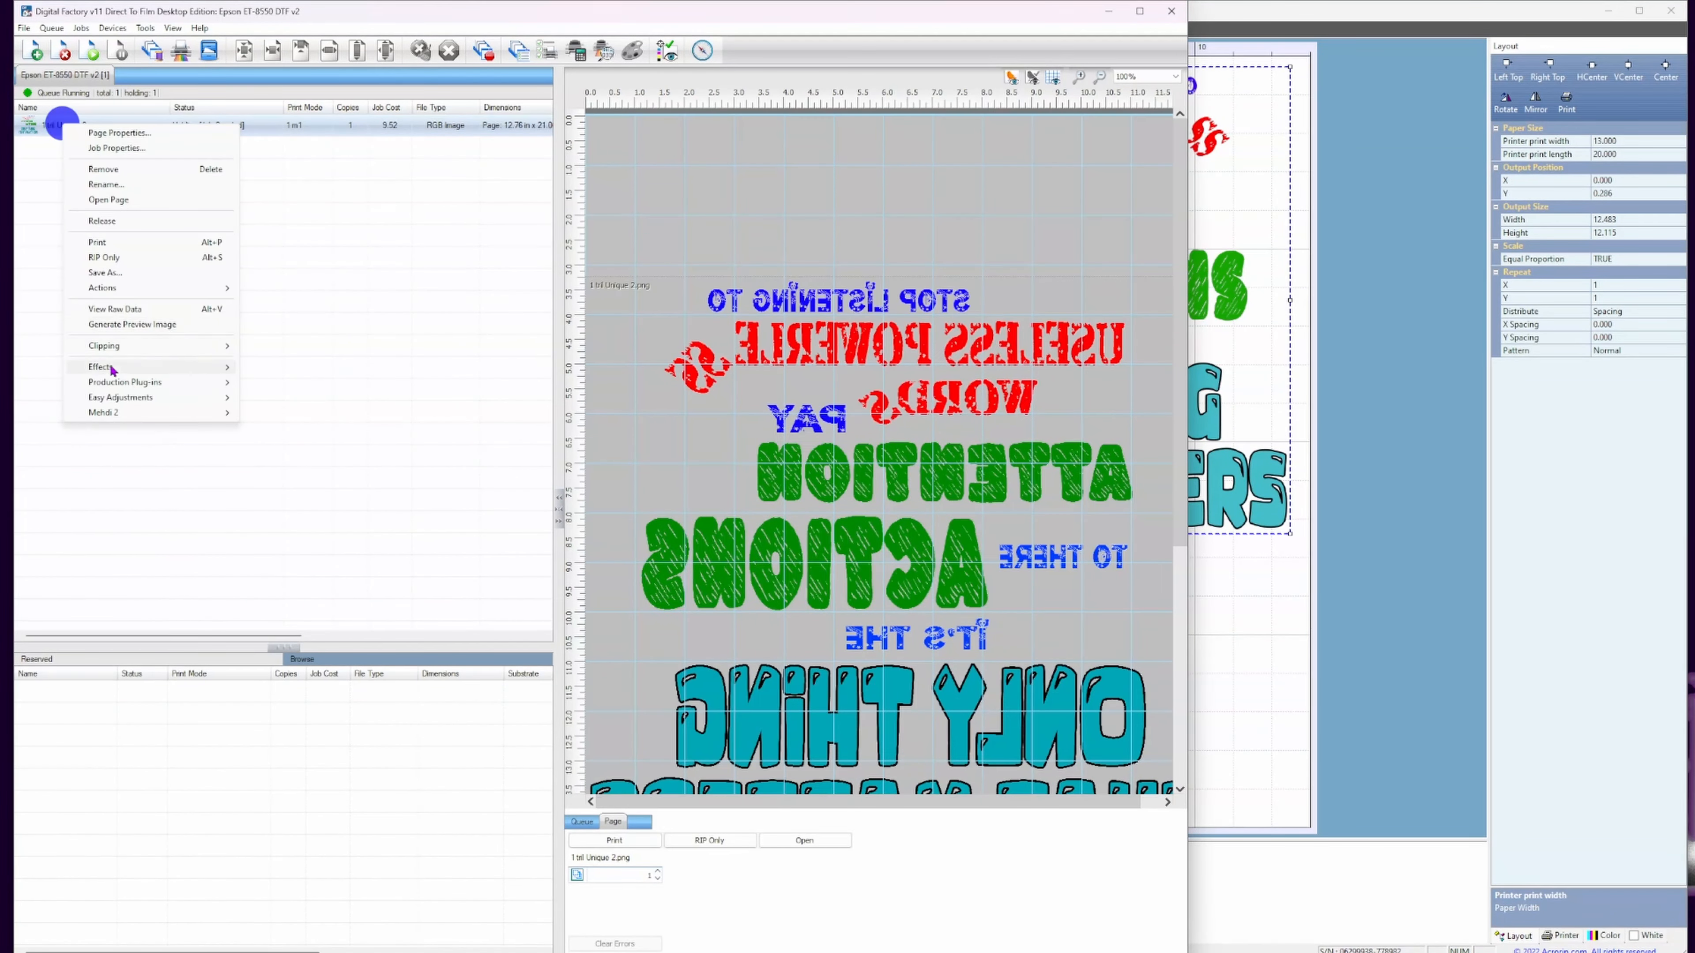
mouse_move(194, 347)
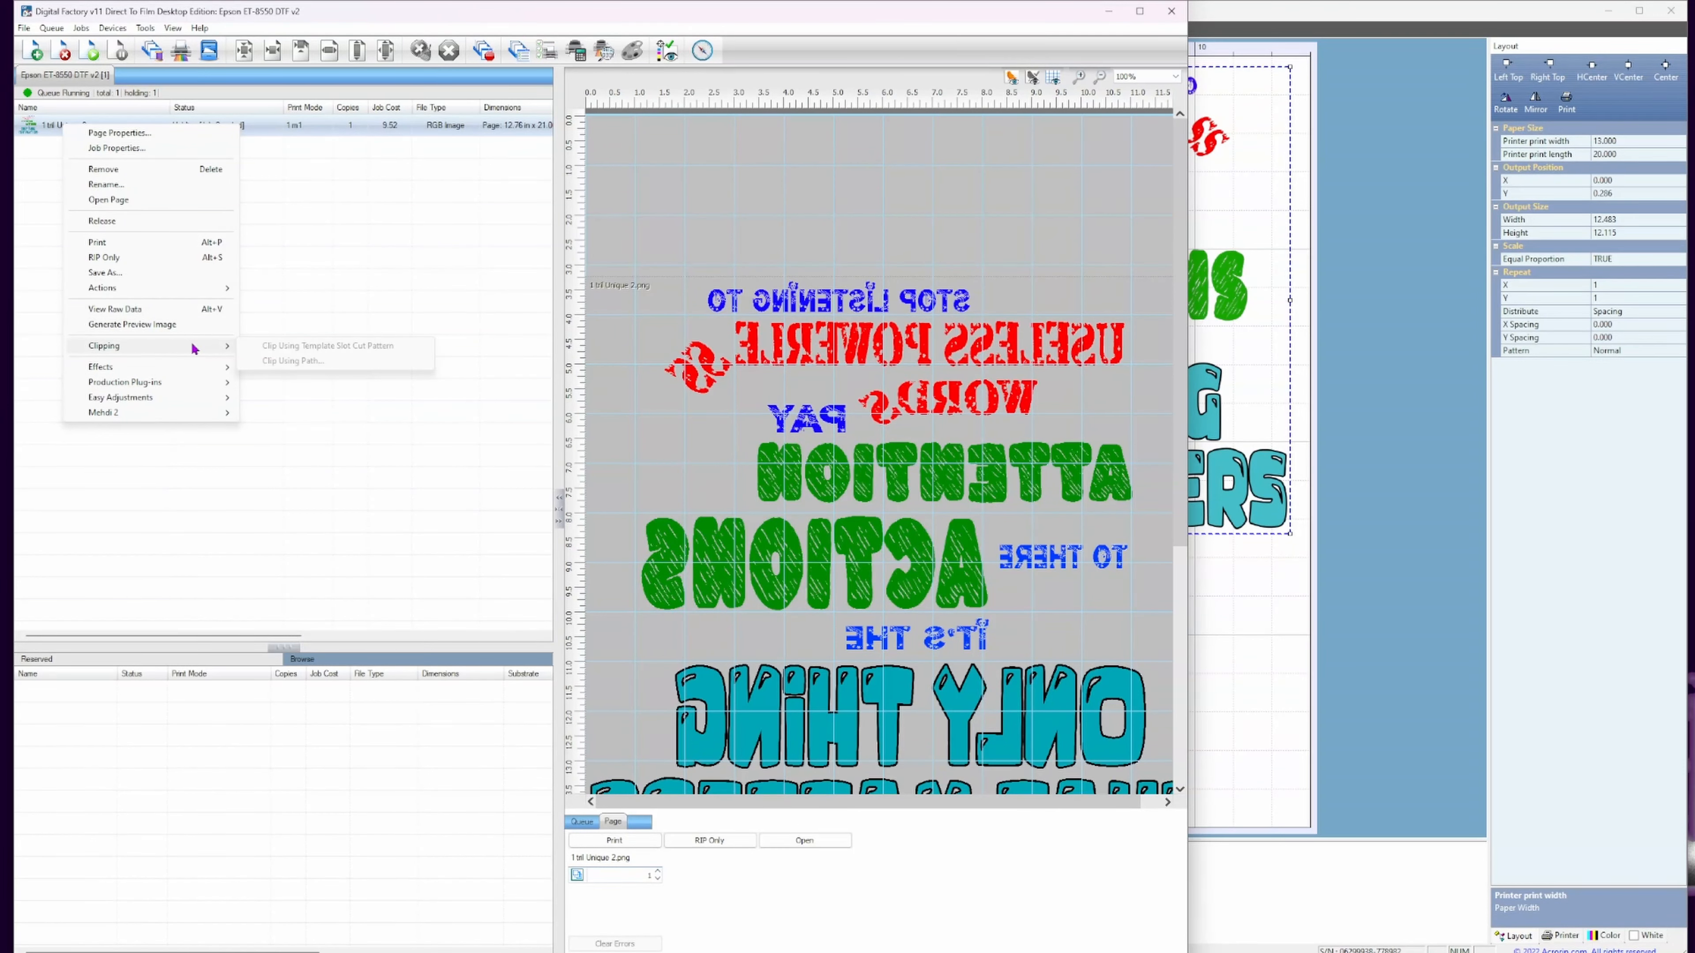
left_click(107, 200)
left_click(826, 446)
scroll(826, 446, "down", 3)
scroll(827, 446, "up", 3)
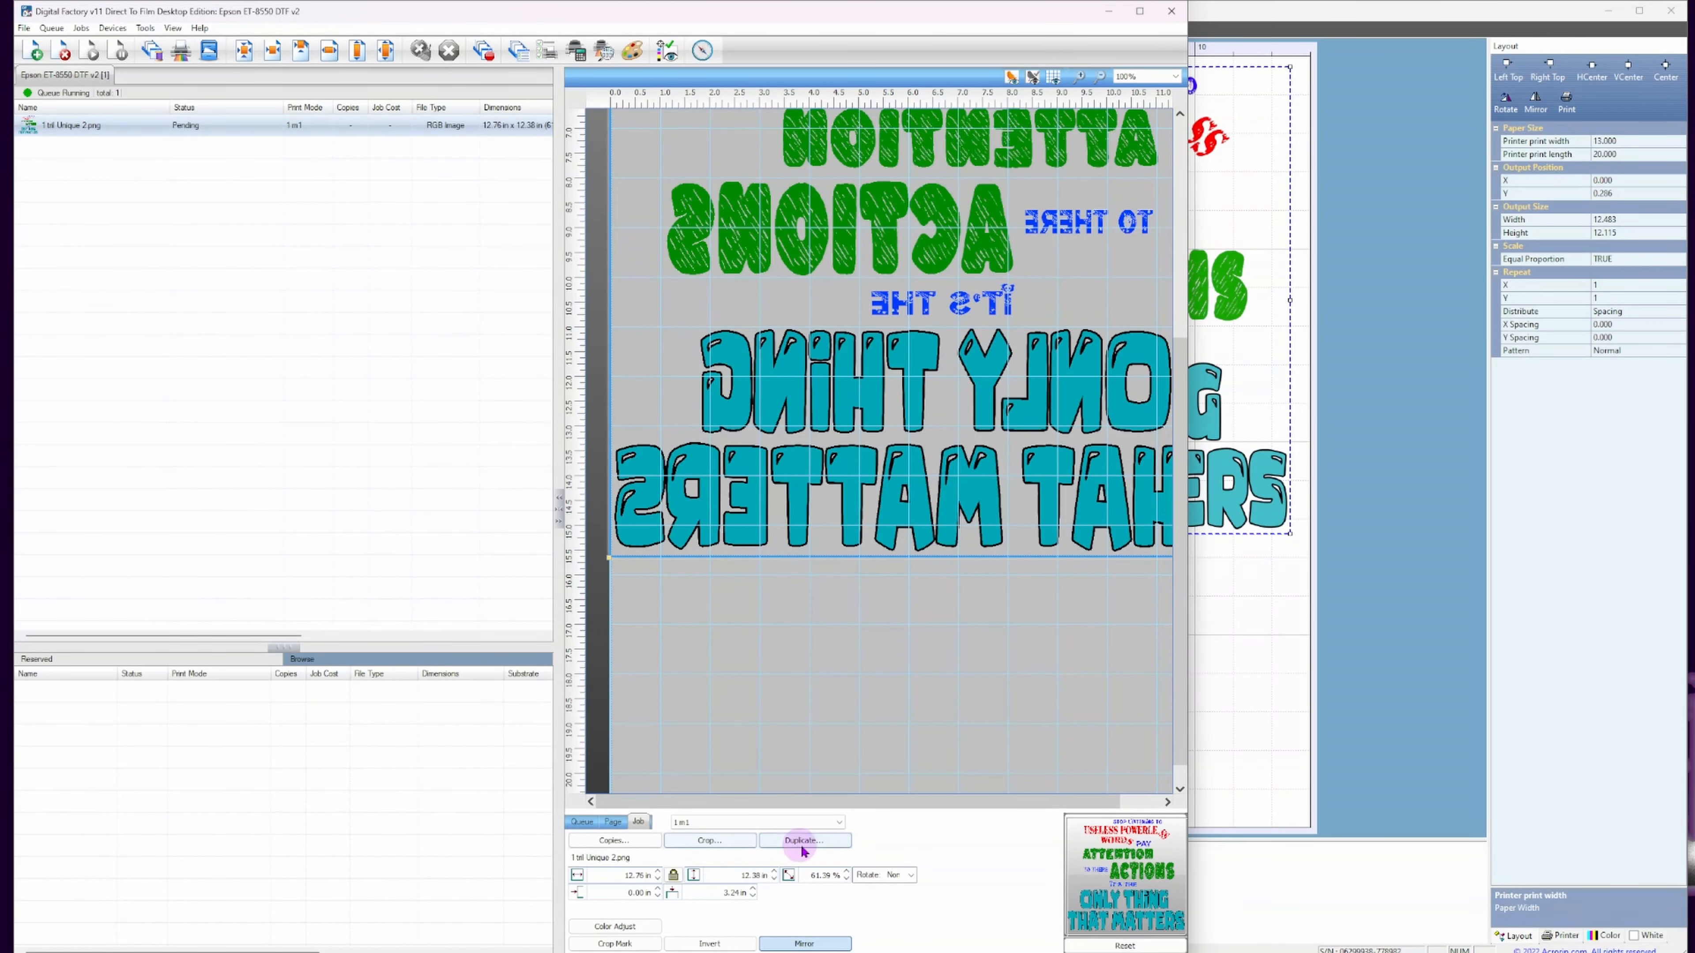
Try to extend the crop region of the artwork job beyond its lower corner in the Tiling Setup.
right_click(55, 125)
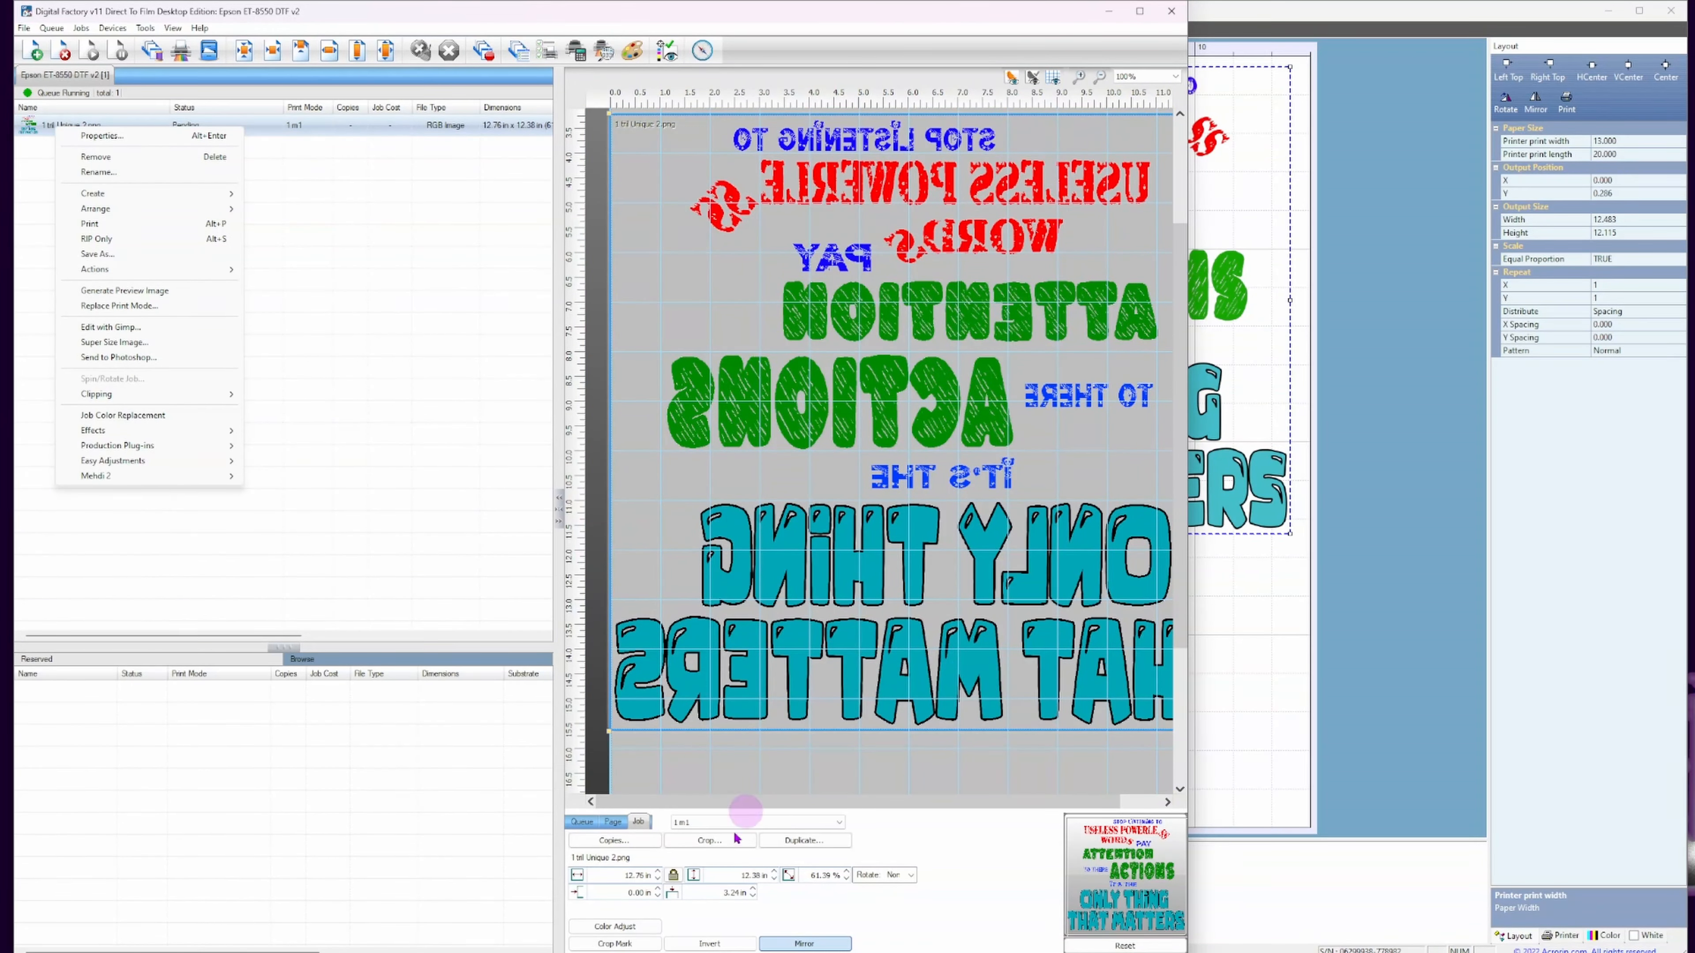
left_click(932, 556)
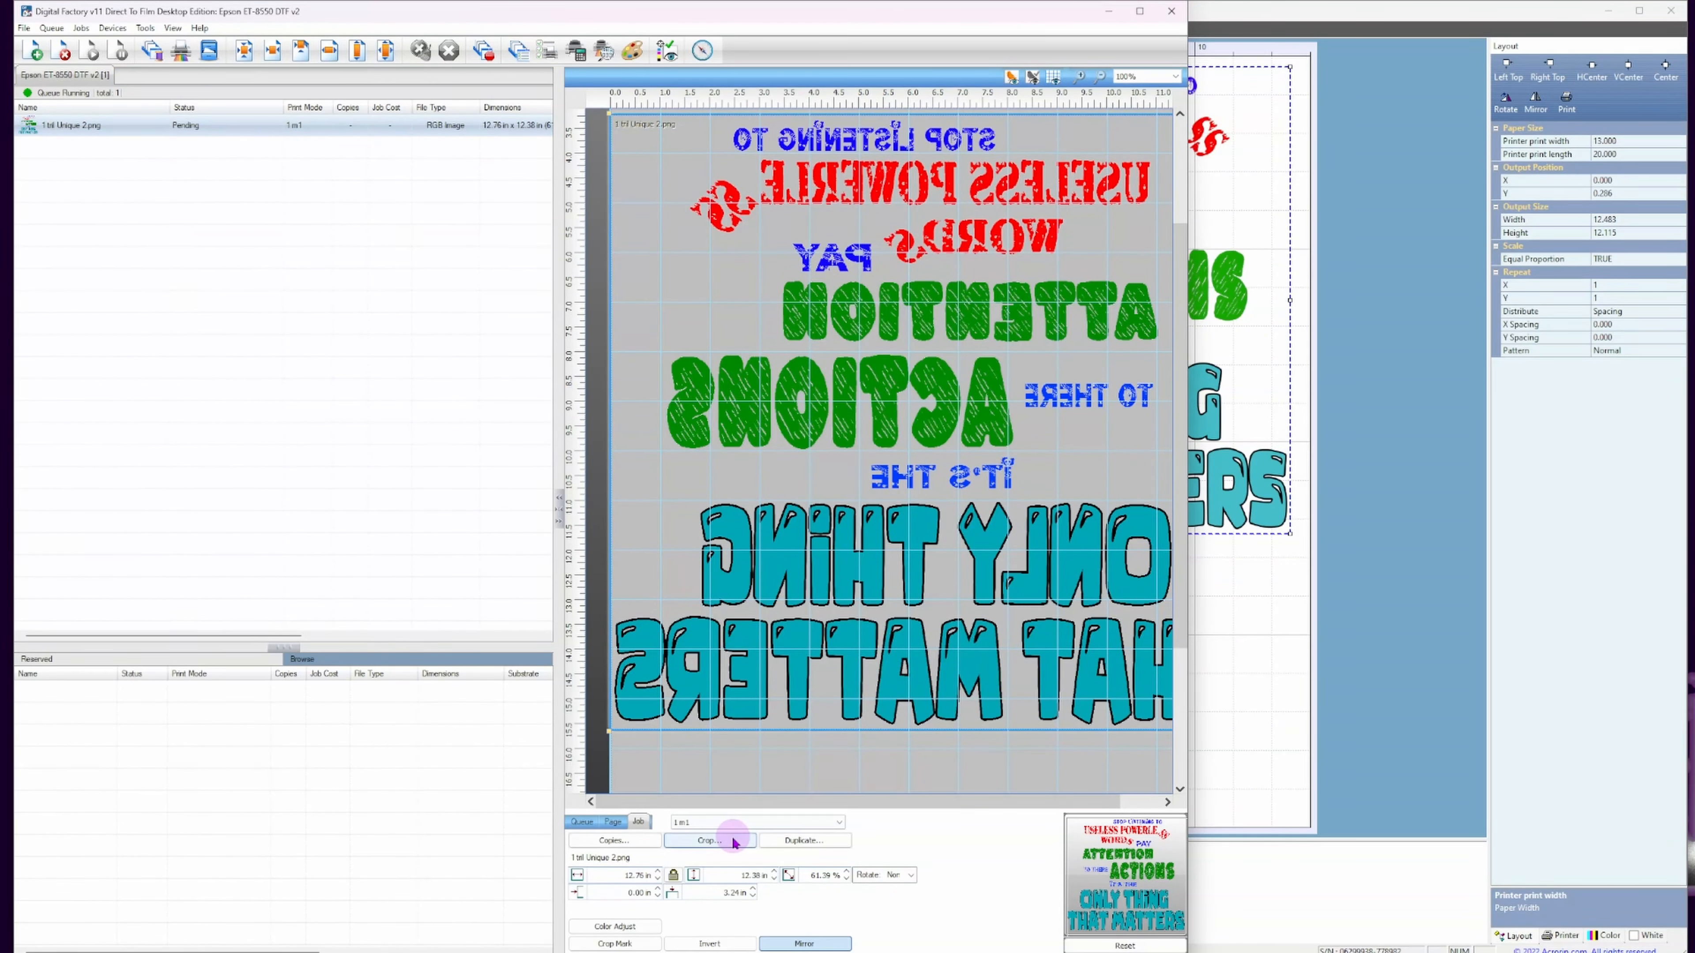
left_click(704, 842)
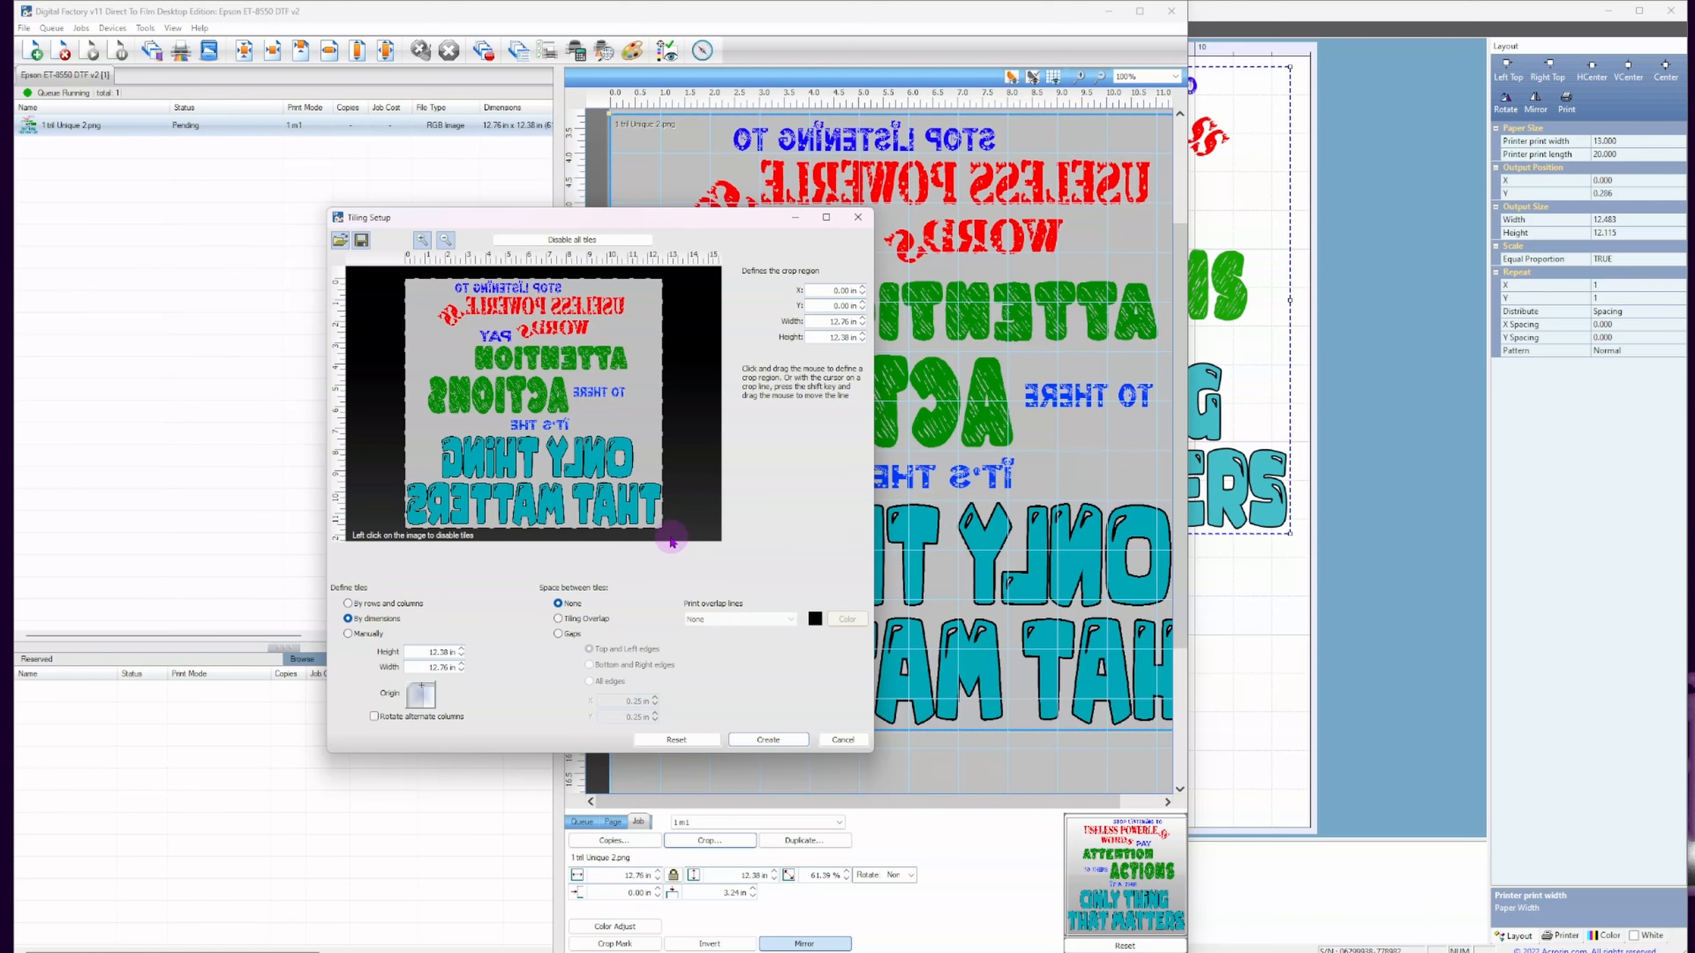
left_click_drag(659, 522, 678, 563)
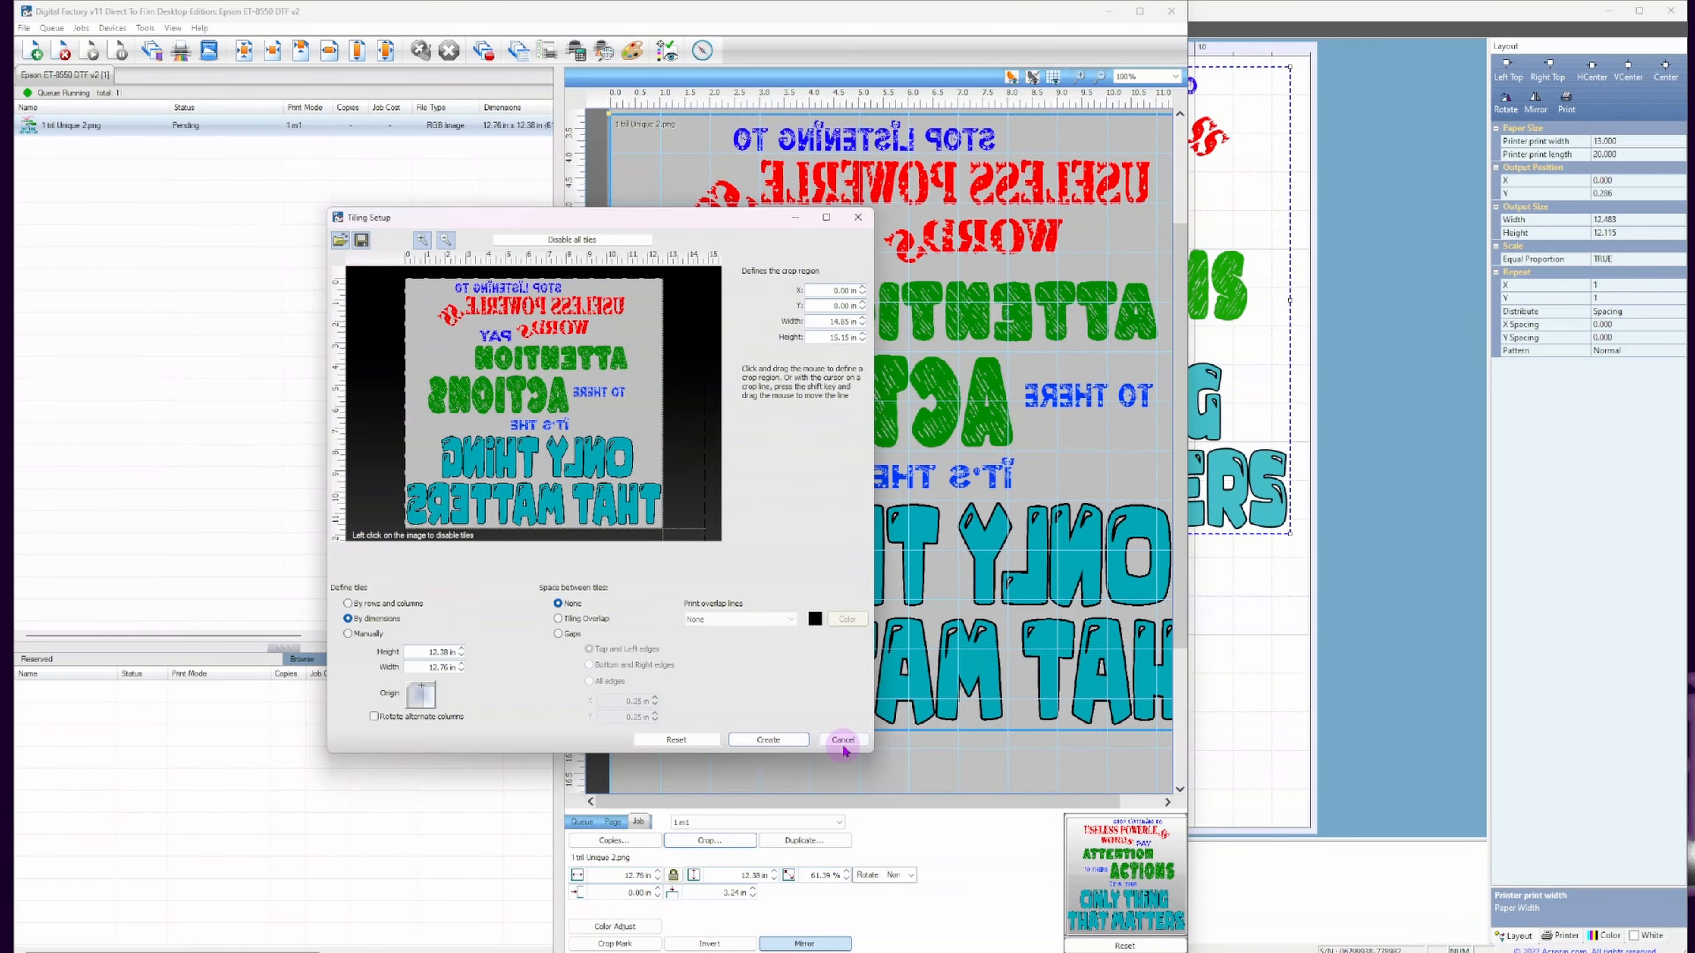
left_click(842, 739)
Switch to AcroRIP and move the artwork down the page to a Y position of about 1.536.
left_click(1191, 679)
right_click(1016, 444)
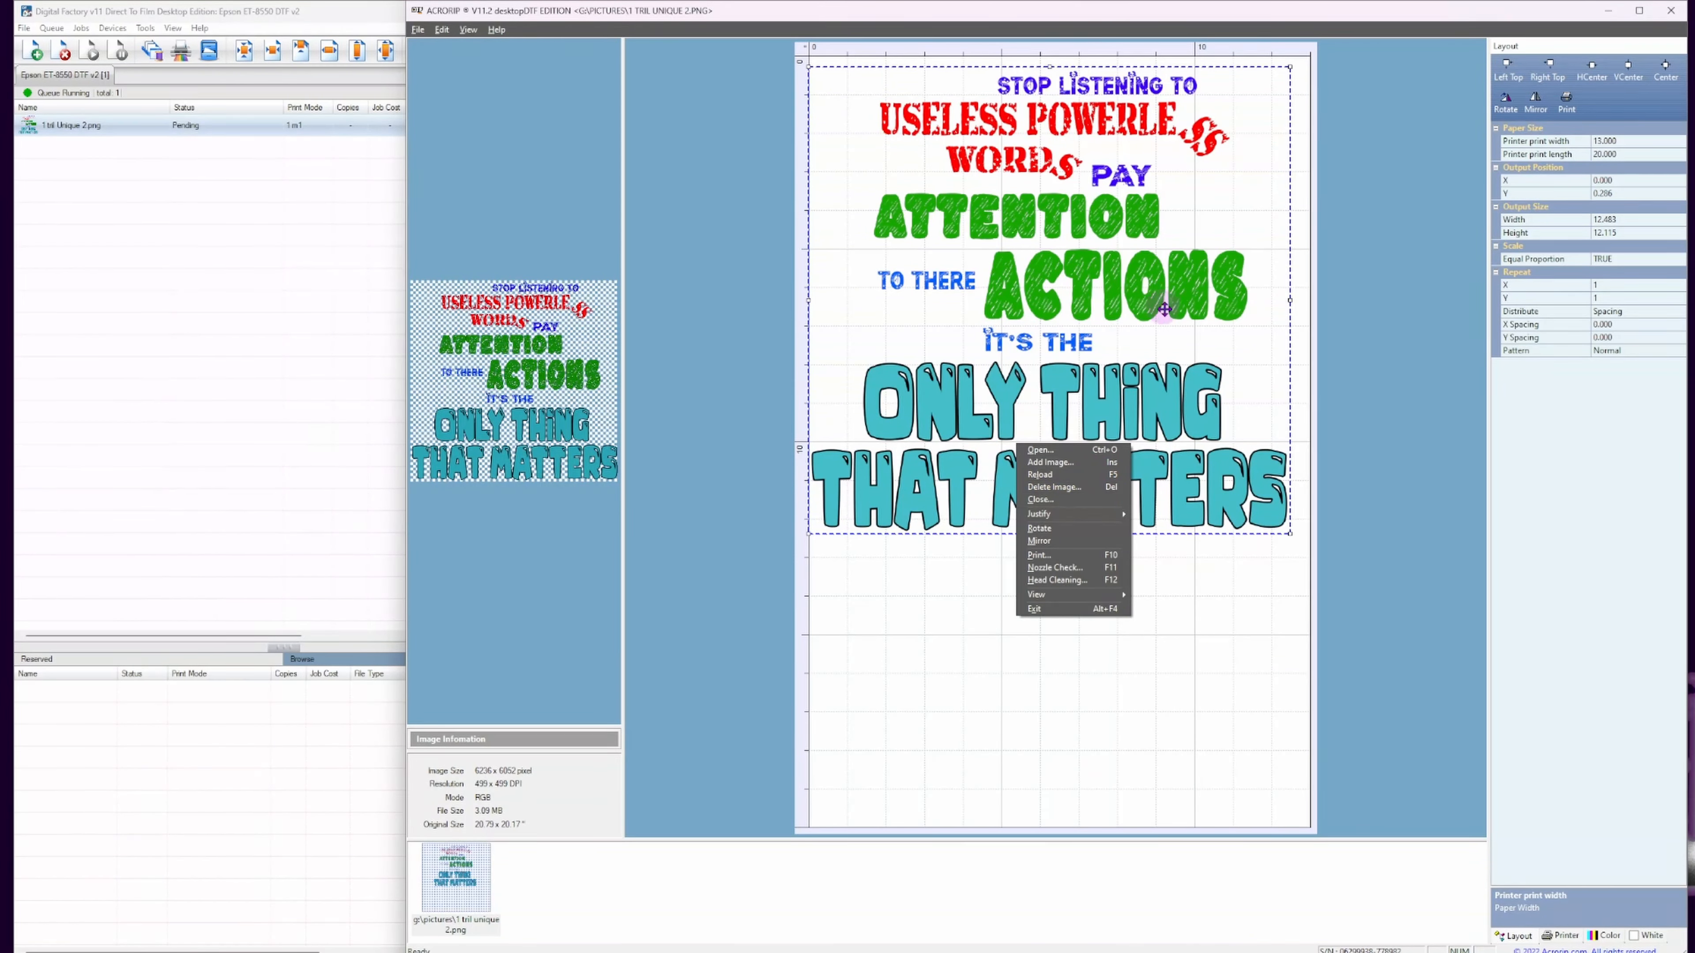
left_click(1182, 356)
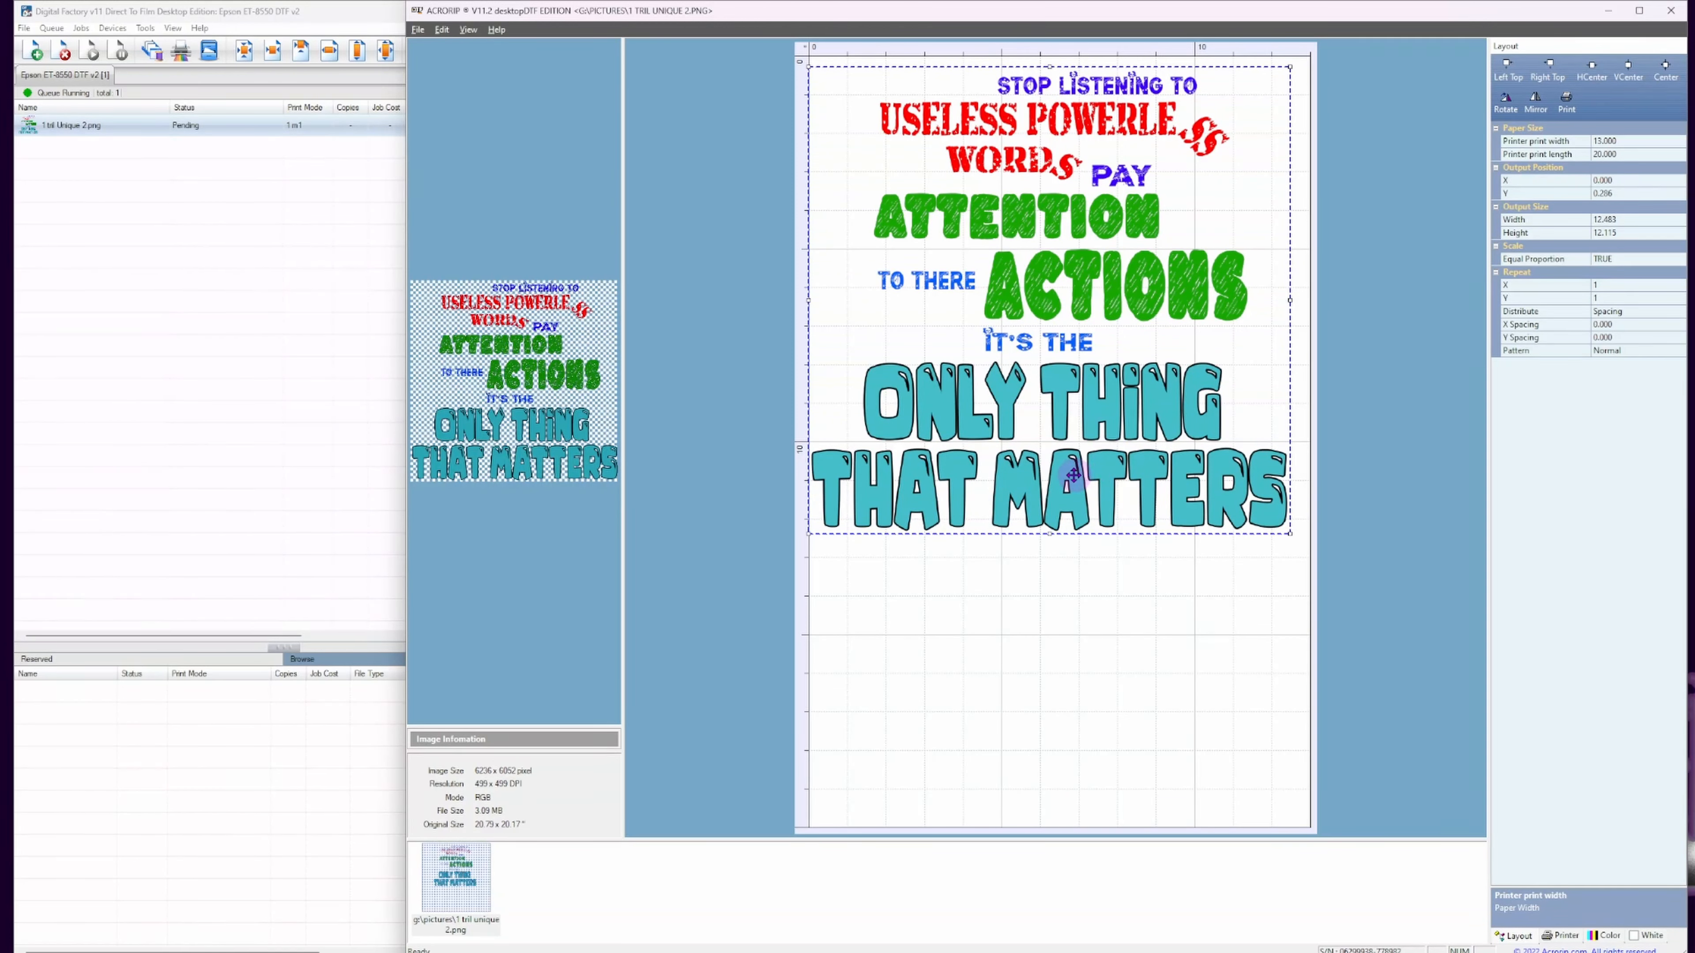
left_click_drag(1047, 434, 1047, 482)
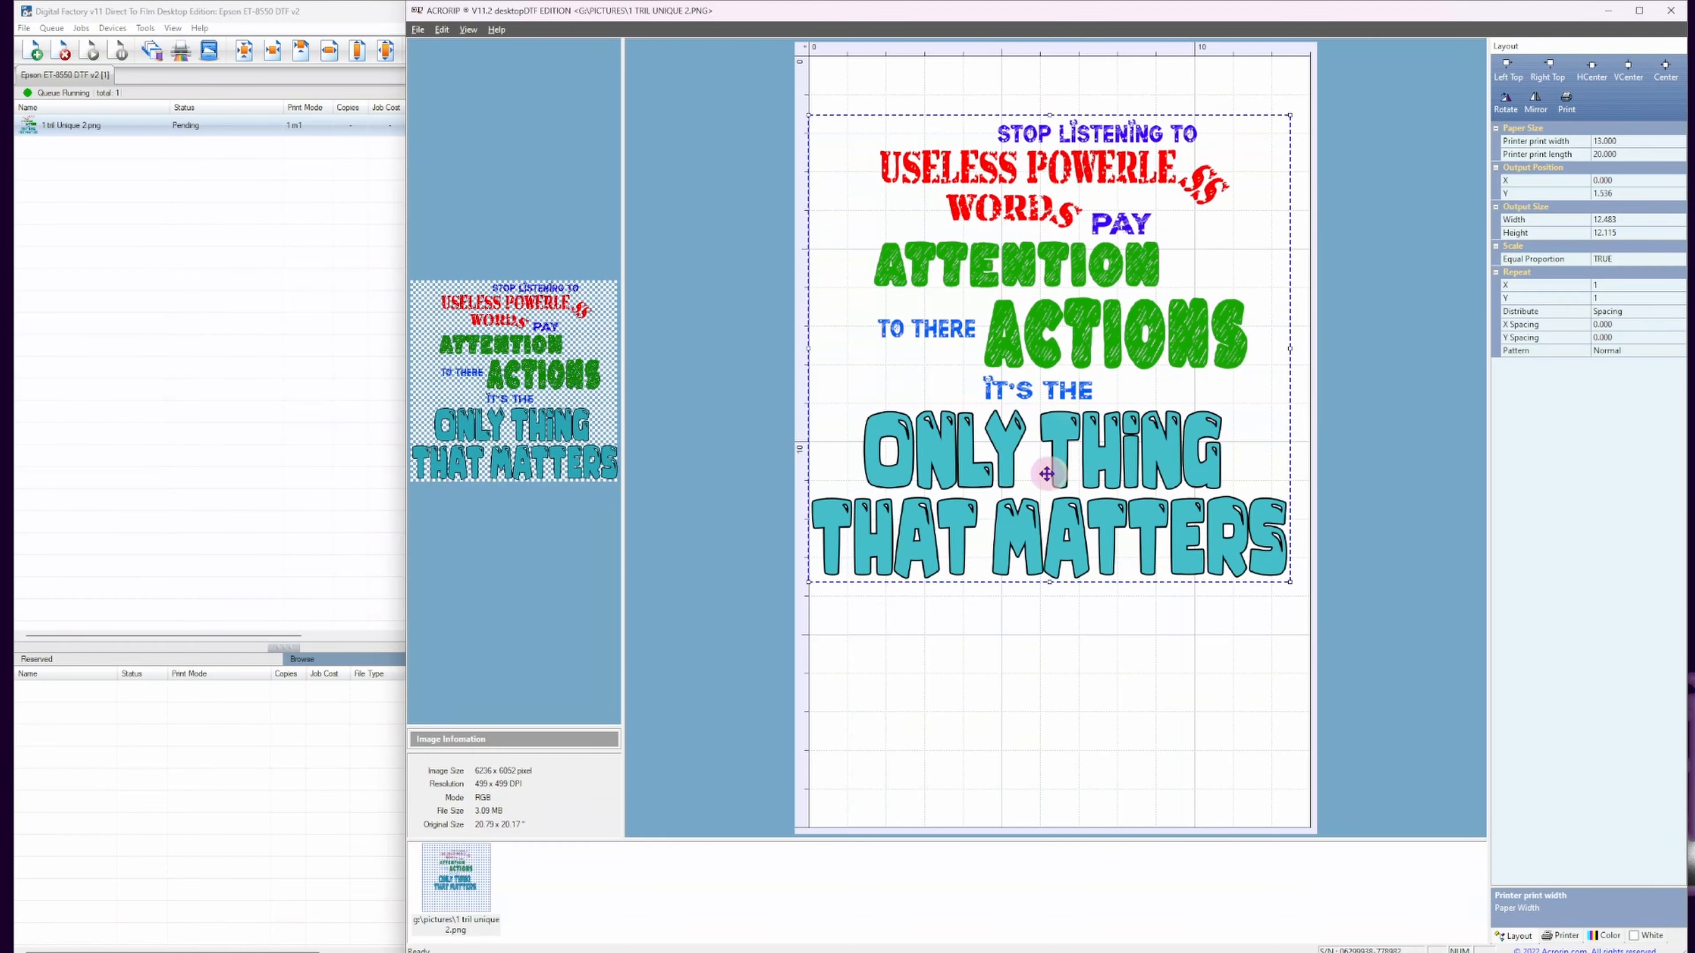
right_click(987, 442)
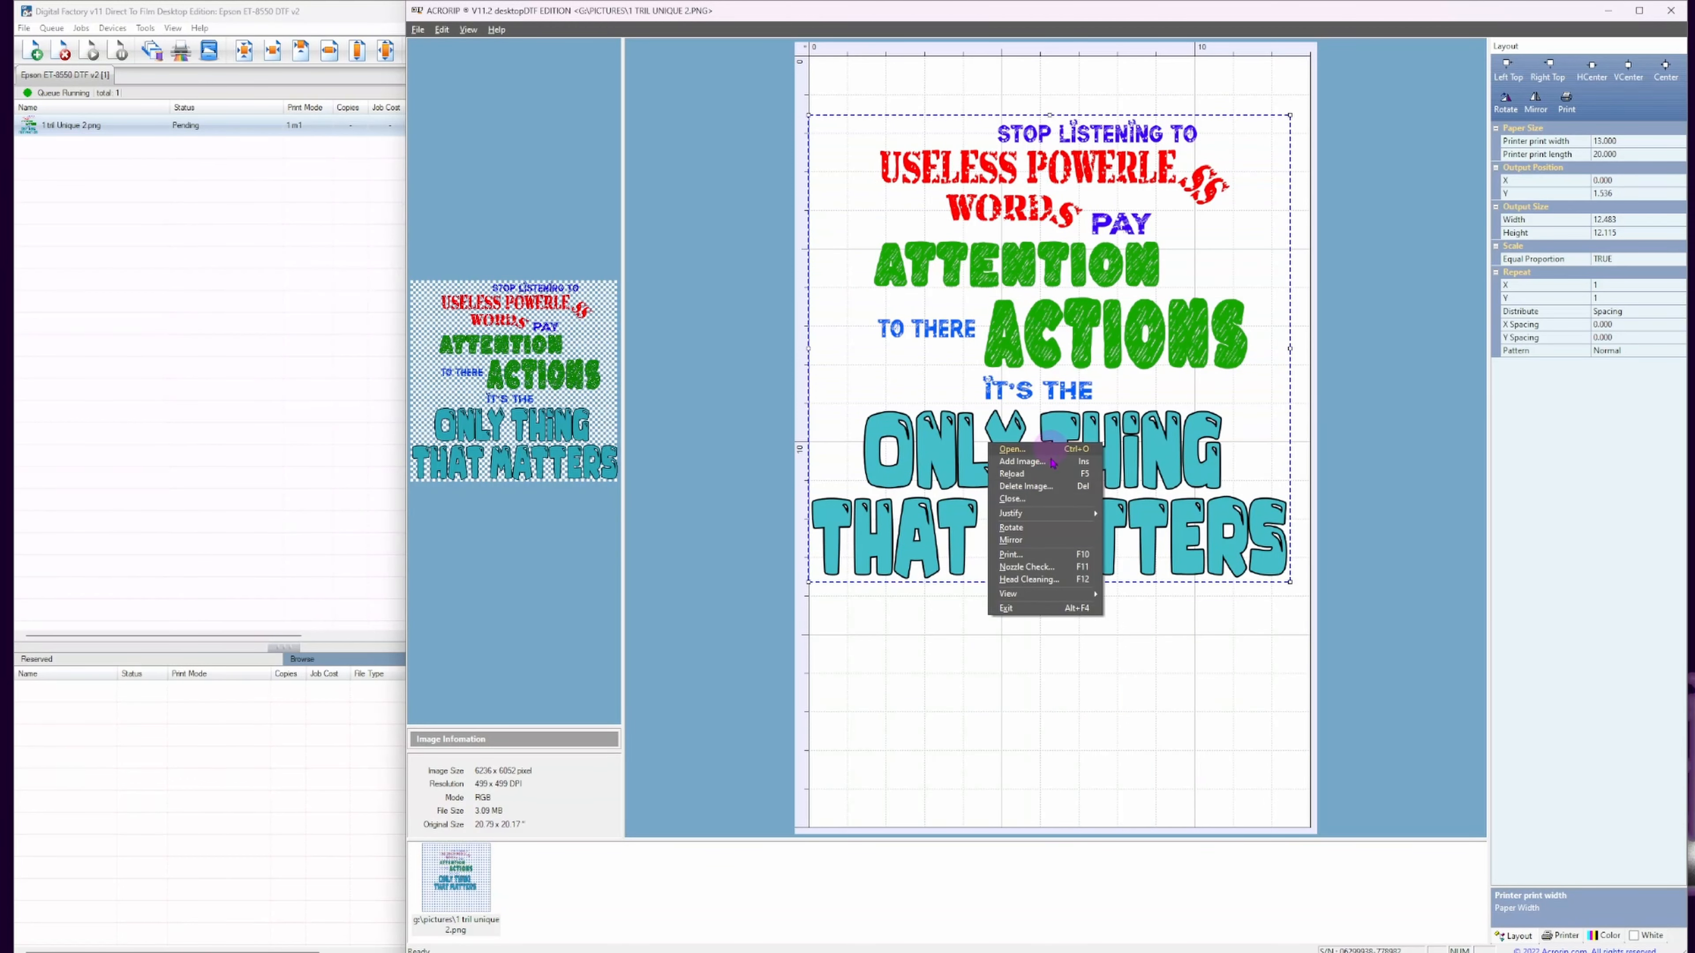
left_click(989, 701)
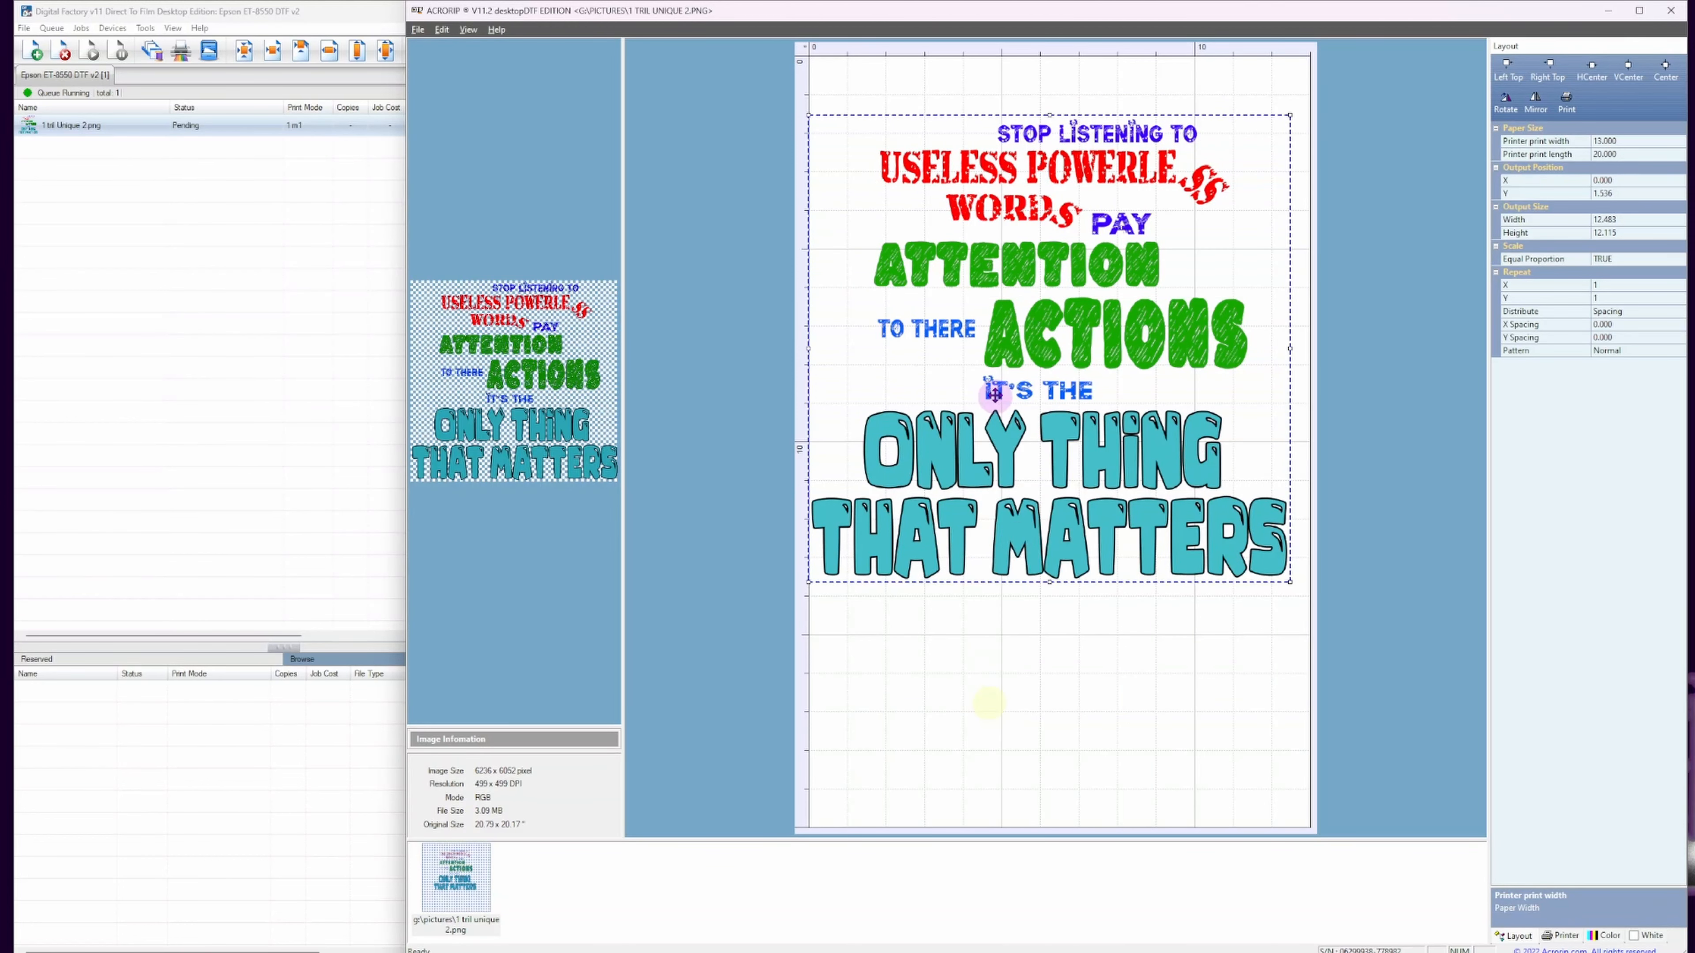
Add a second copy of the image 1 tril Unique 2.png to the layout.
right_click(943, 442)
left_click(1001, 462)
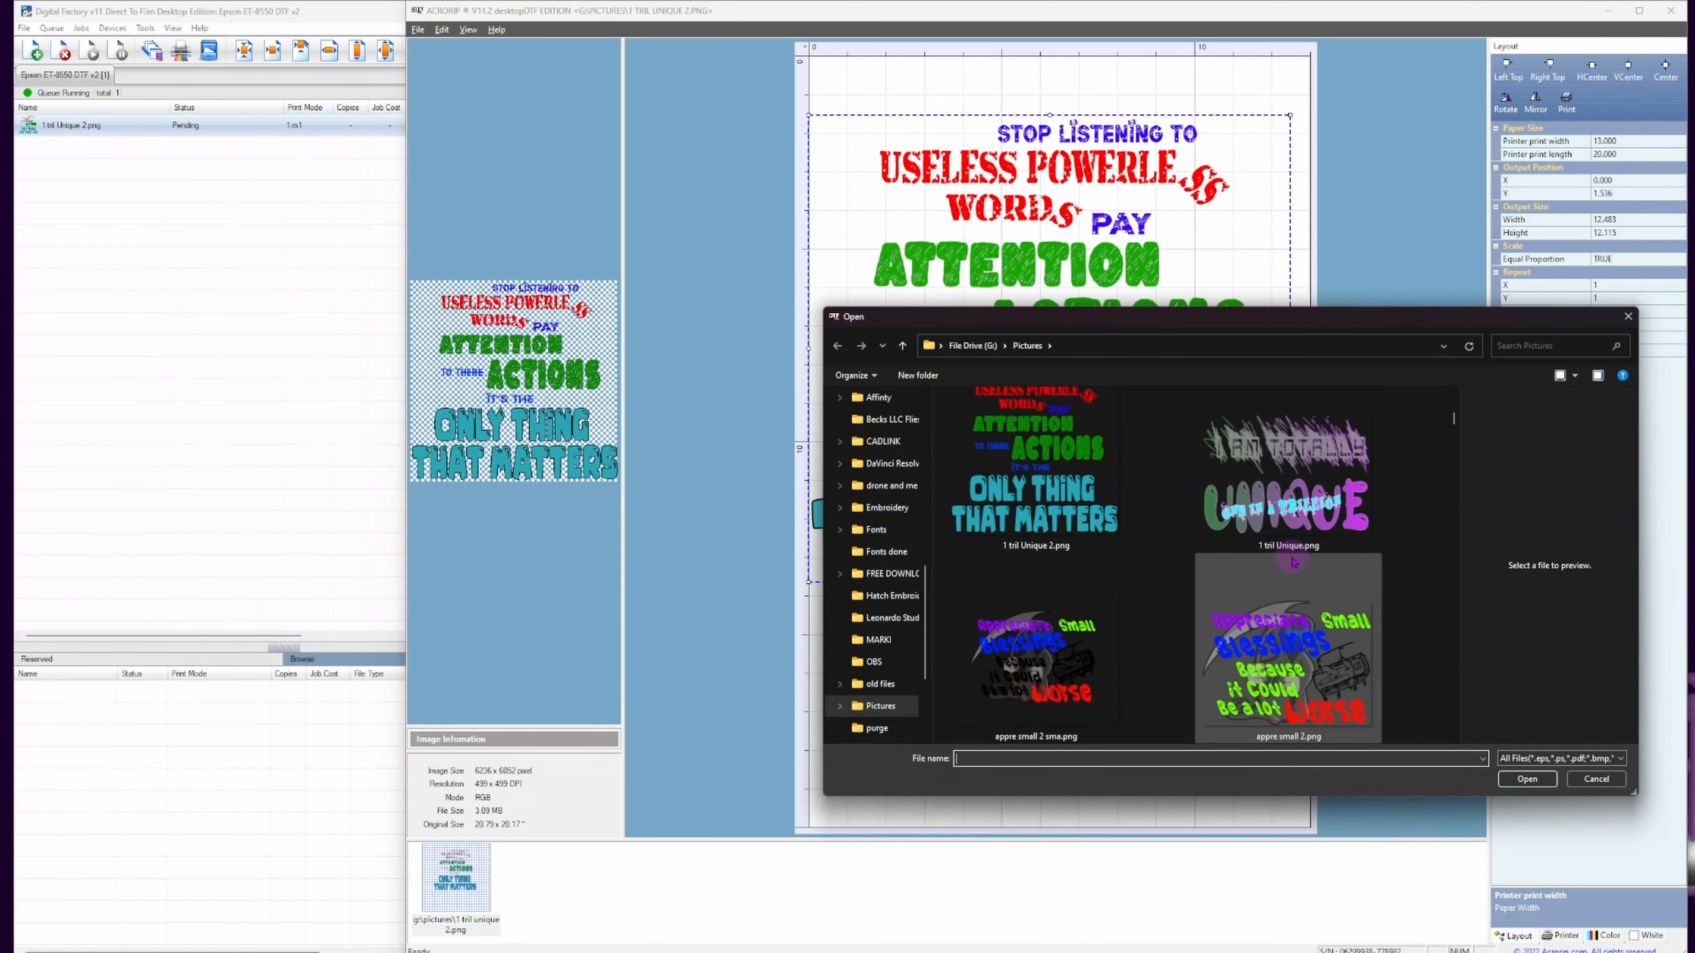
left_click(1018, 472)
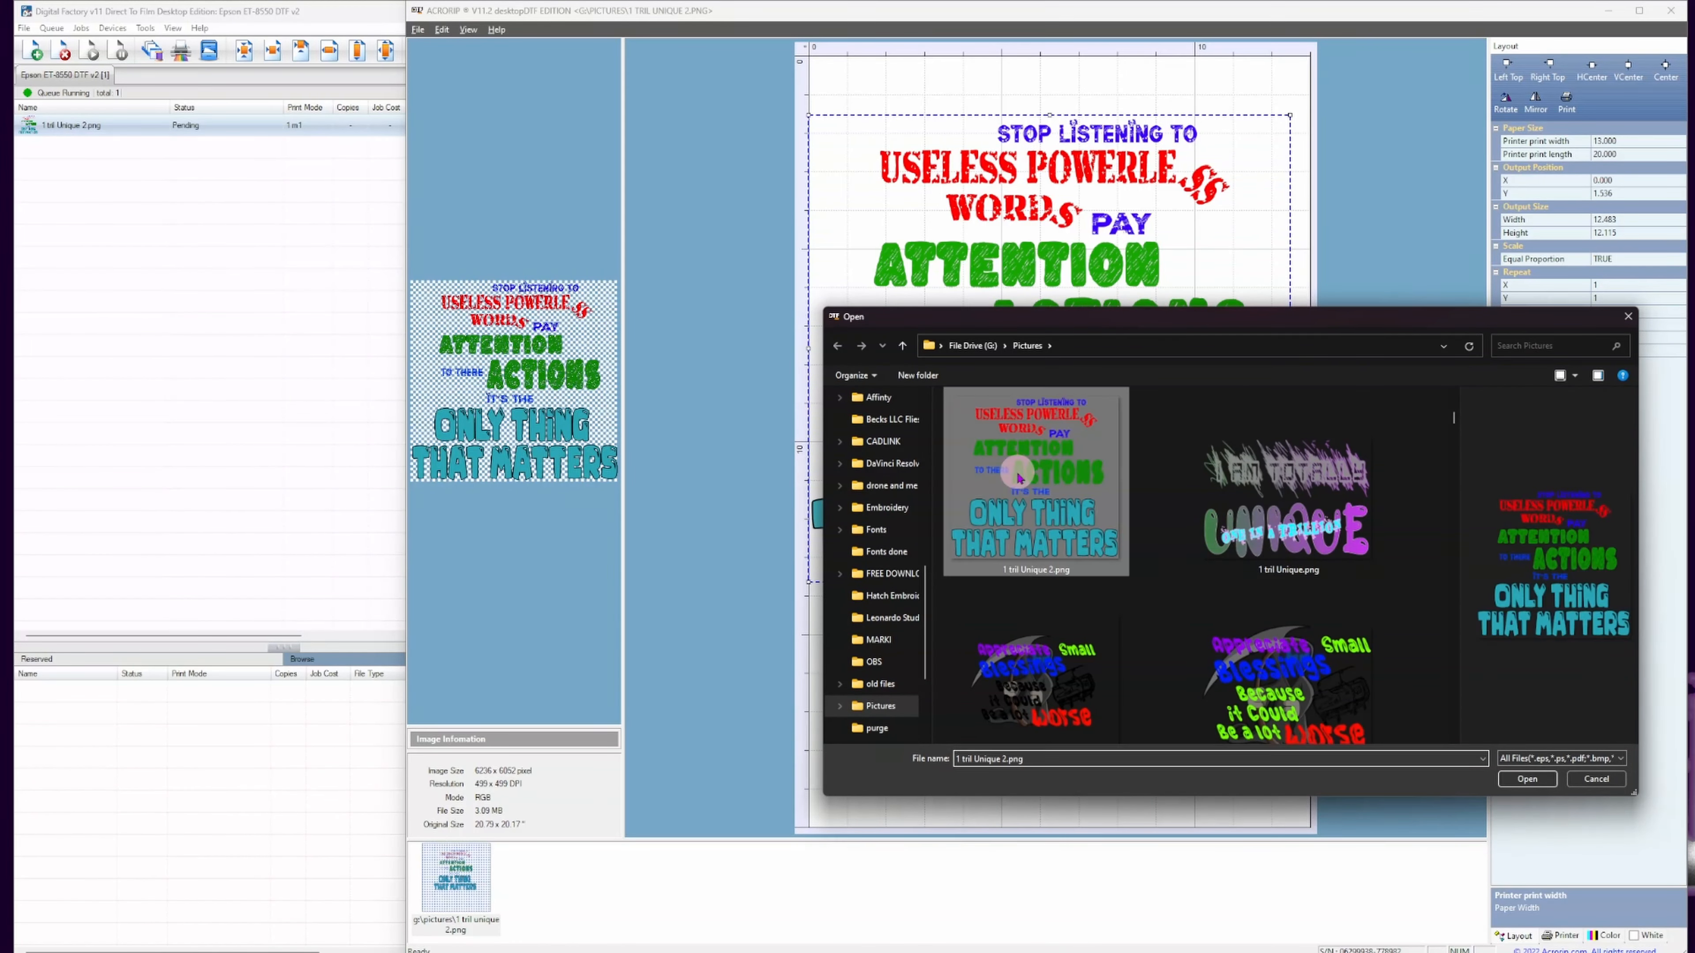
left_click(1525, 780)
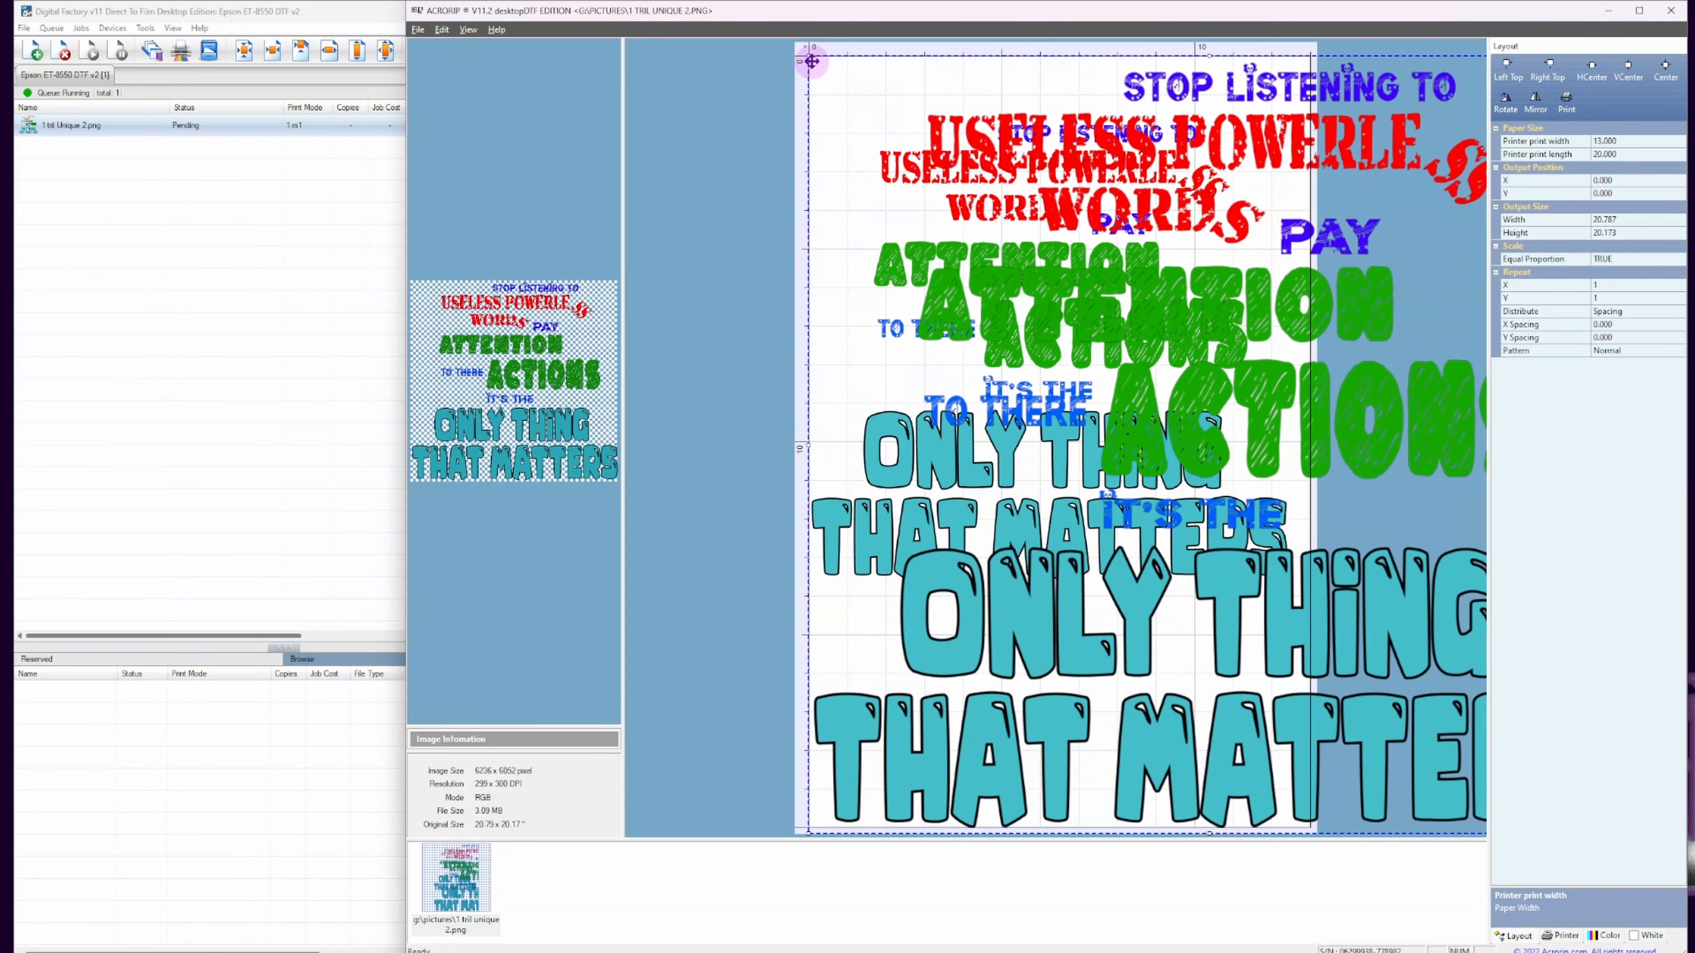
Shrink the added copy to about 5.555 by 5.391, place it in the page's upper part, and lower the original artwork beneath it.
left_click_drag(806, 53, 1393, 625)
left_click_drag(1440, 718, 937, 692)
left_click_drag(1044, 547, 1037, 401)
left_click_drag(999, 665, 989, 258)
left_click_drag(1121, 439, 1125, 717)
left_click(1009, 291)
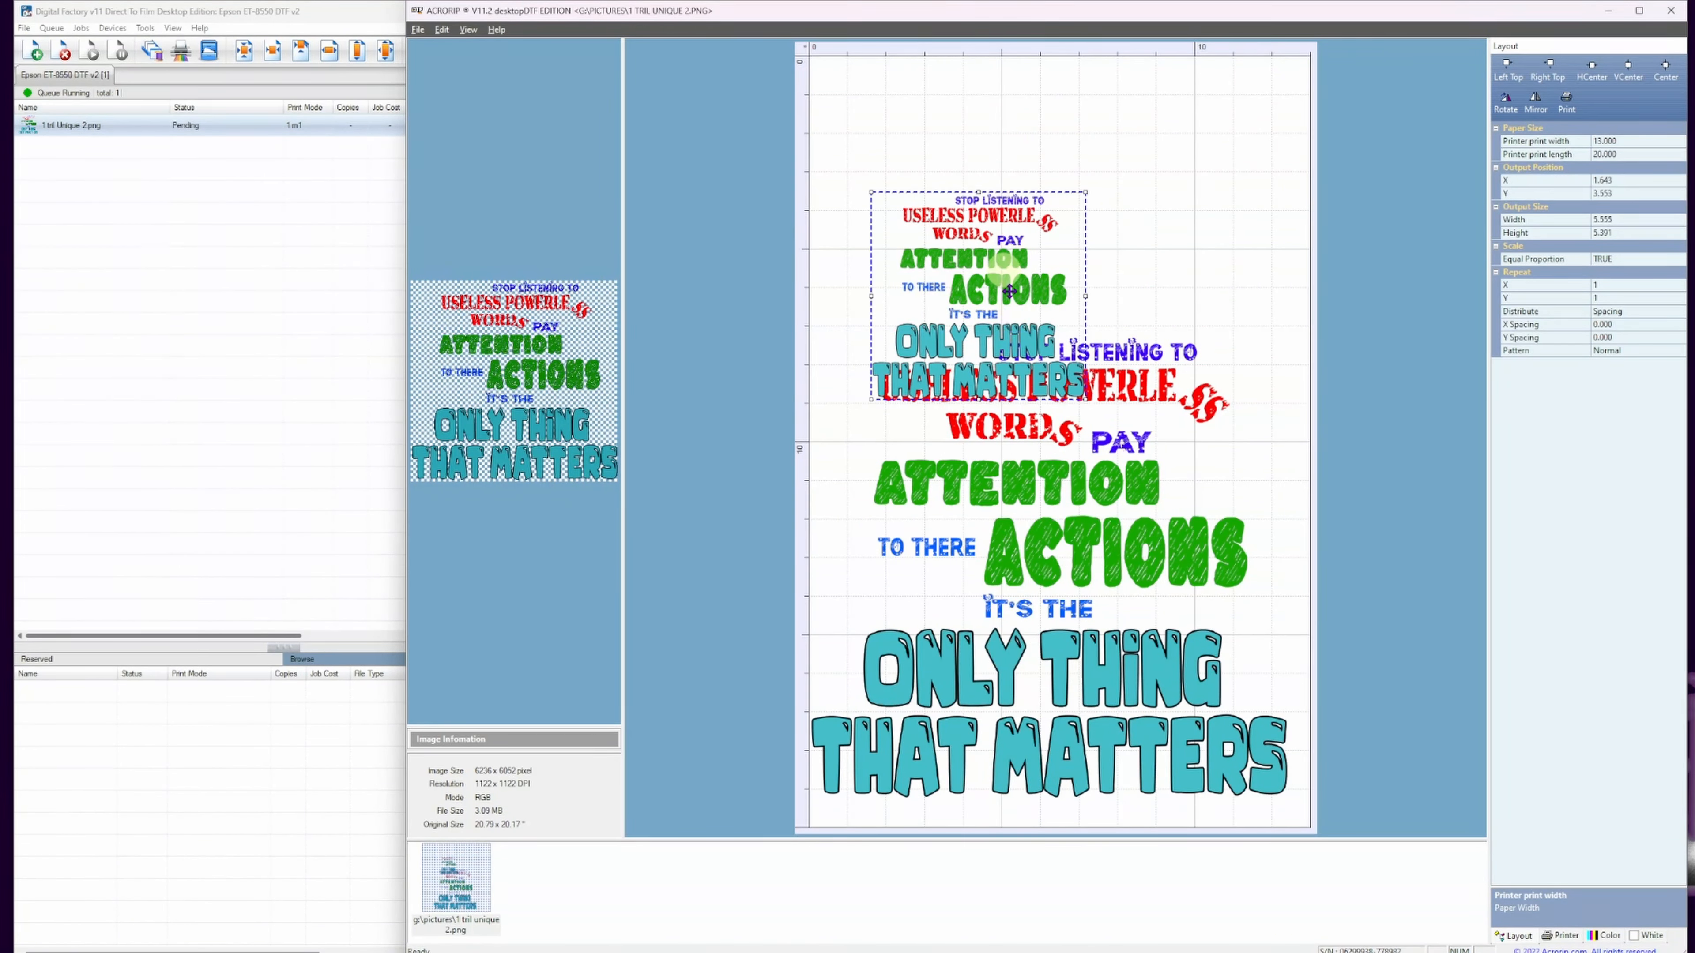
Move the original artwork to the page's upper edge and overlap it with the small copy at about X 5.321, Y 1.178.
left_click_drag(977, 294, 1001, 627)
left_click(859, 389)
left_click_drag(859, 390, 859, 111)
left_click(946, 599)
left_click_drag(1043, 616, 1195, 367)
left_click_drag(1157, 450, 1141, 294)
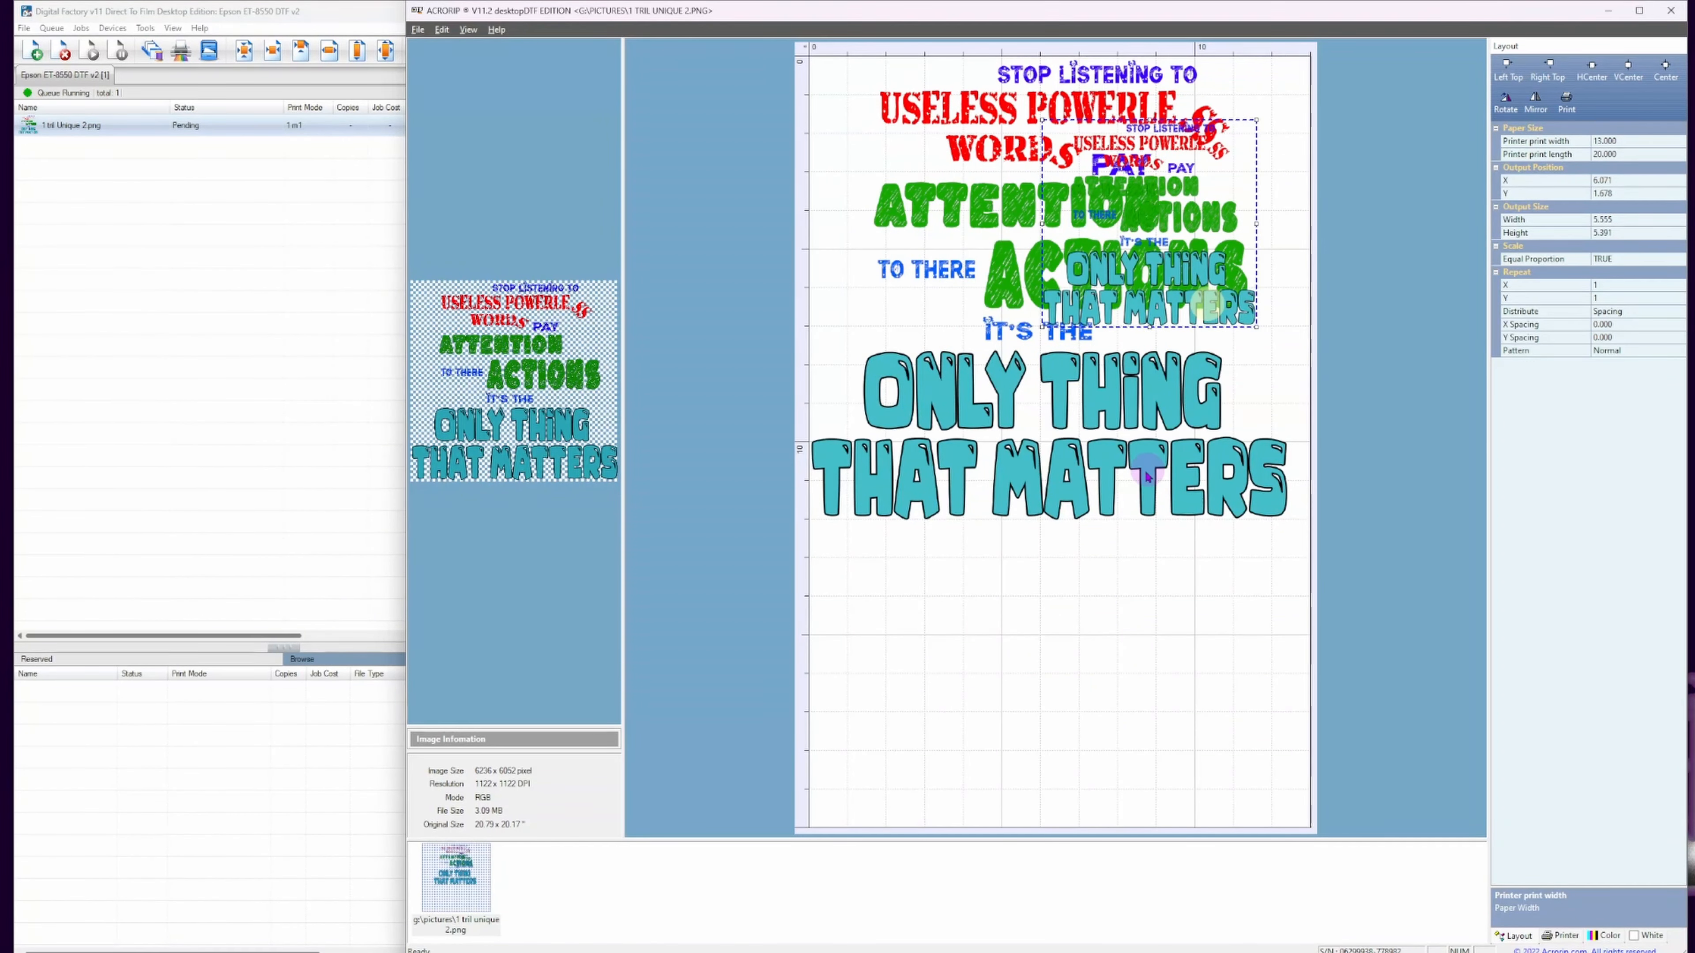
left_click_drag(1231, 322, 1159, 386)
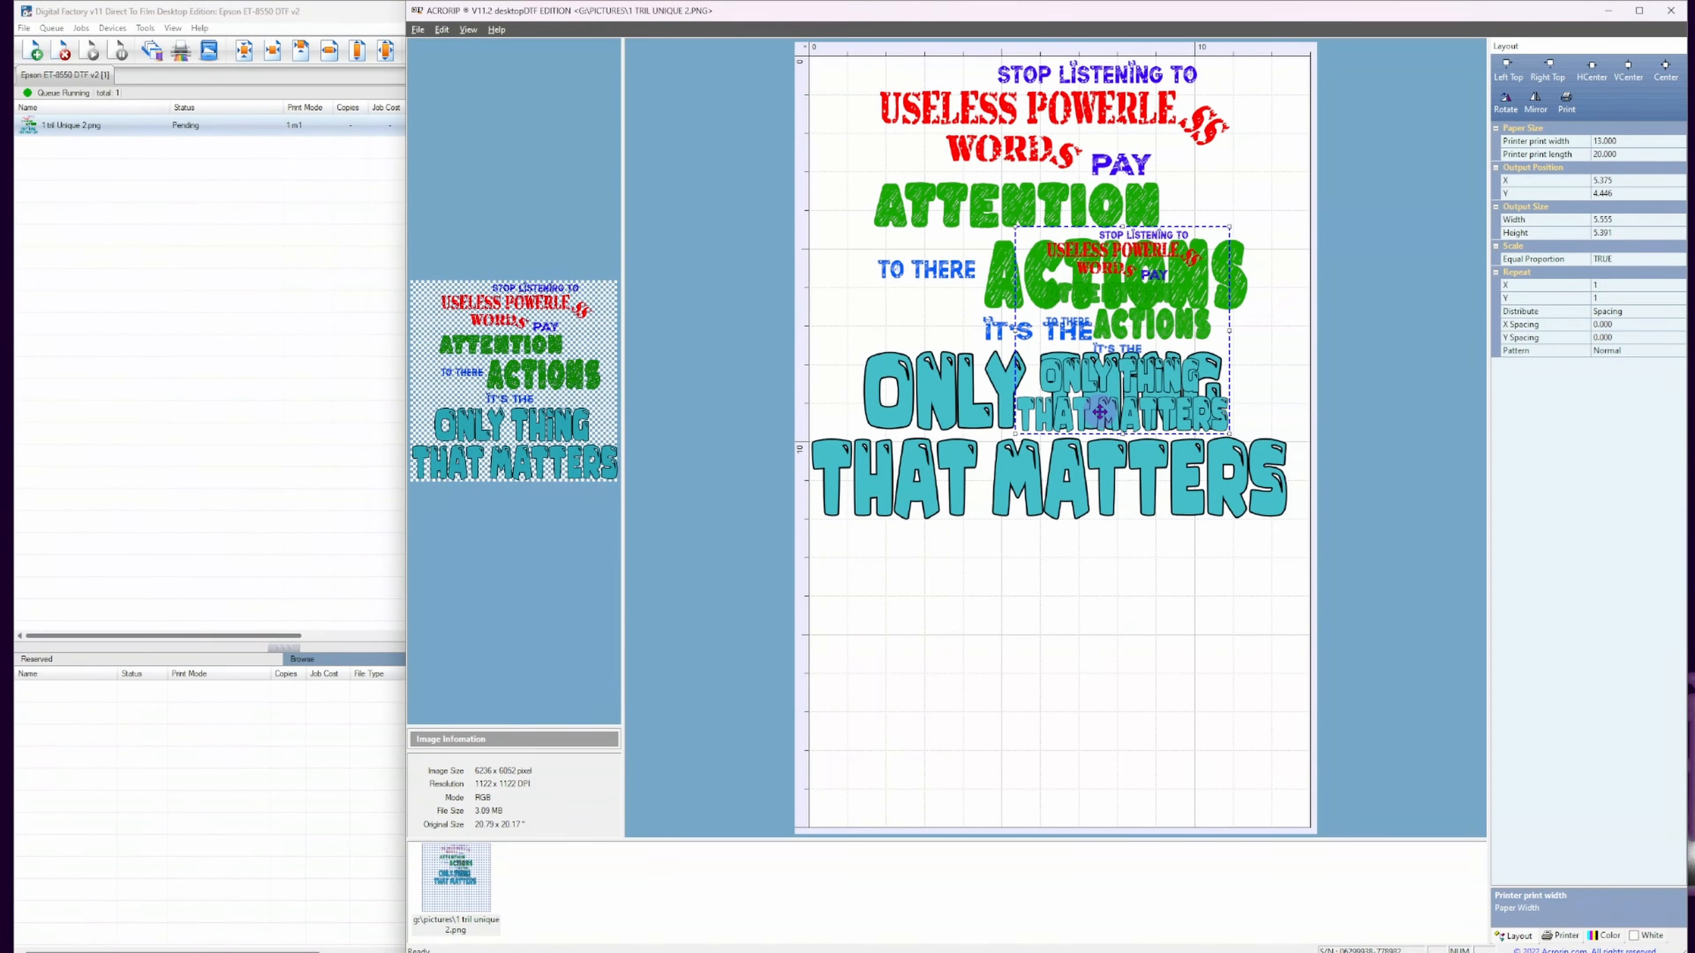
left_click_drag(1108, 412, 1098, 277)
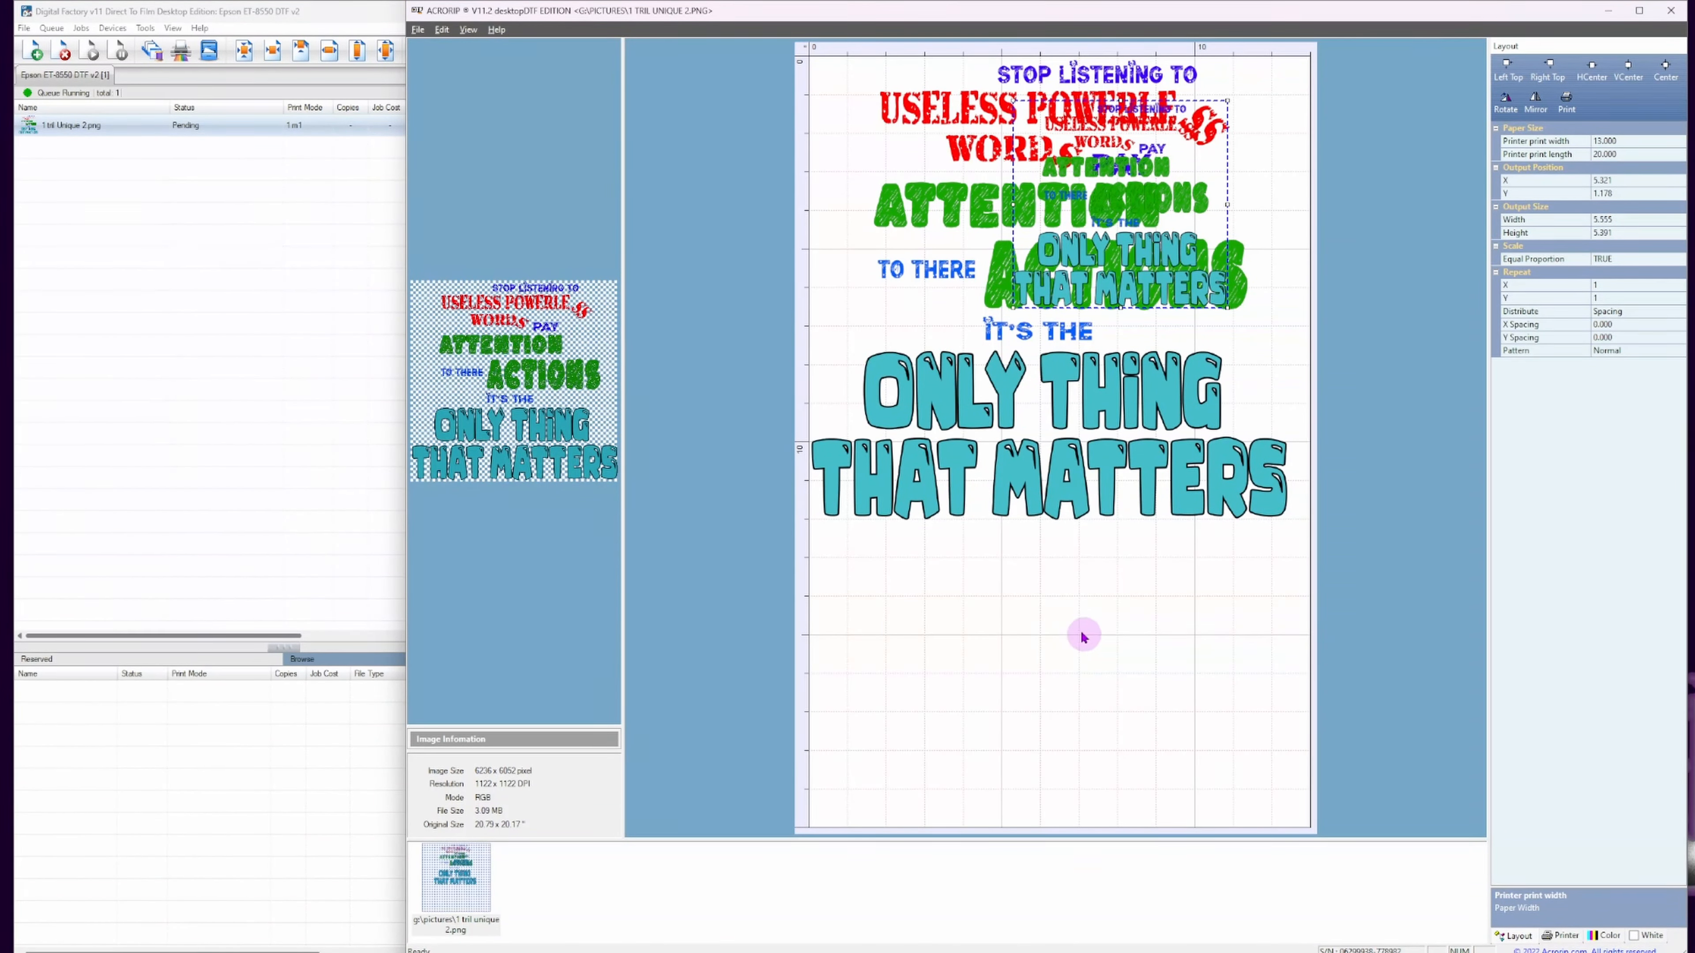
Switch to Digital Factory to view the pending job's artwork positioning, and return to AcroRIP with the large artwork selected.
left_click(175, 286)
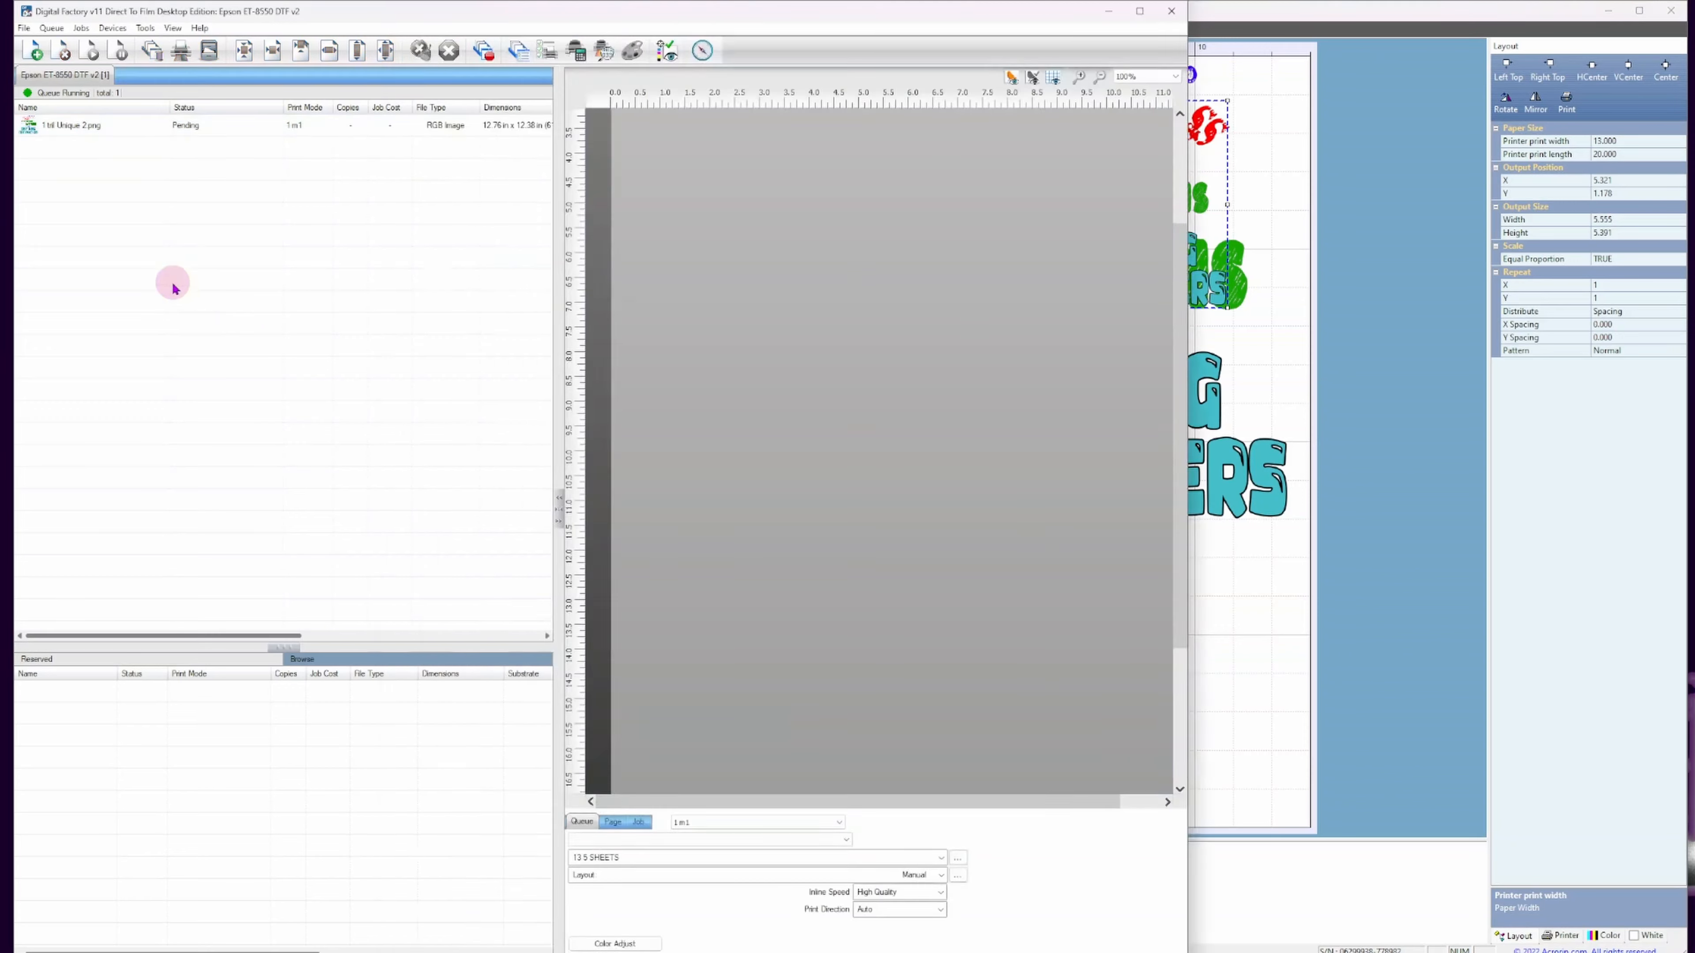
left_click(59, 125)
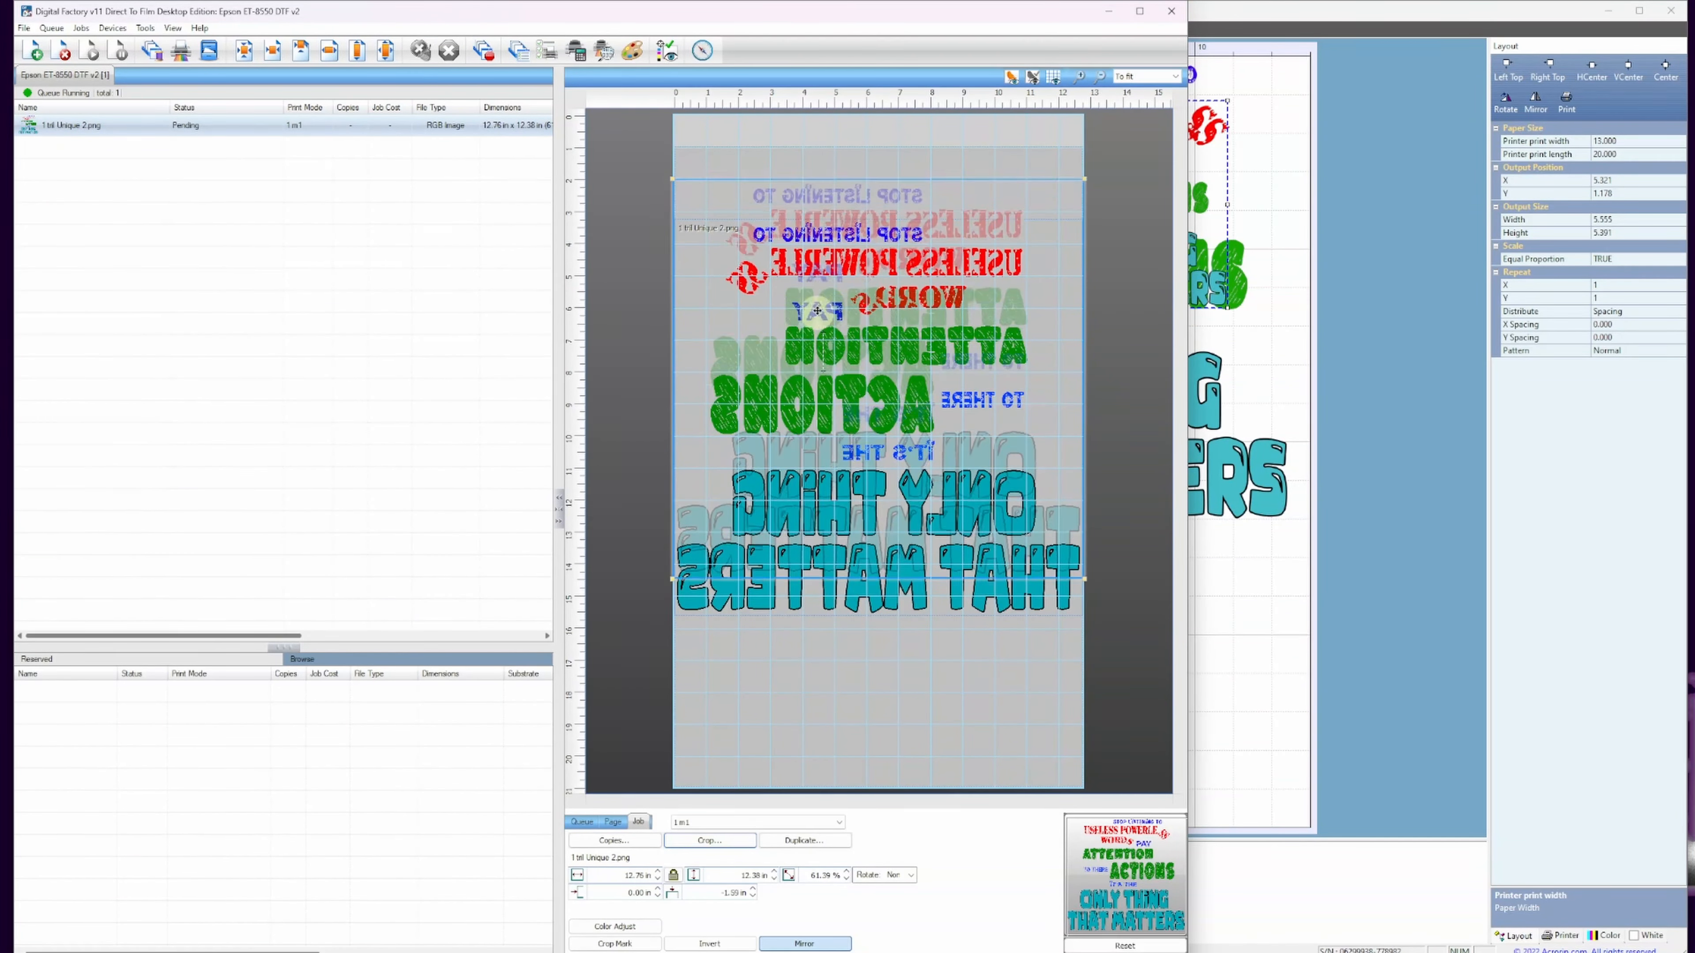
left_click(1209, 372)
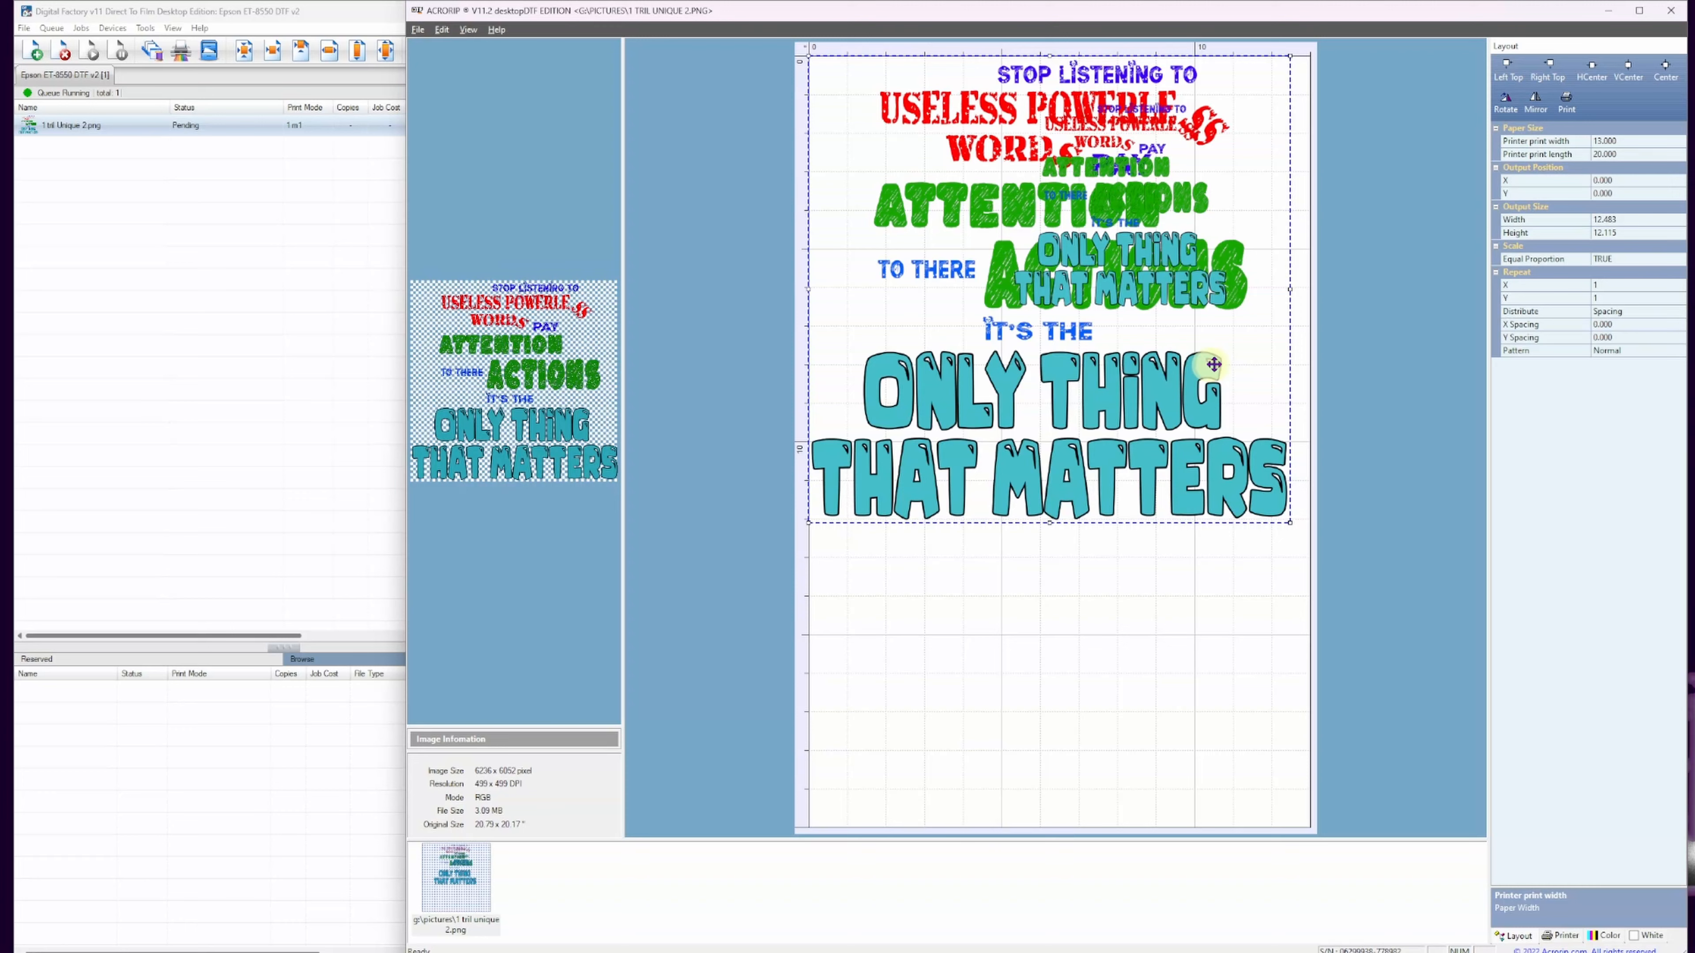
Move the small copy to about X 4.929, Y 1.106 over the large artwork, and check Digital Factory before returning to AcroRIP.
left_click(1113, 286)
left_click_drag(1058, 271, 1043, 267)
left_click(297, 348)
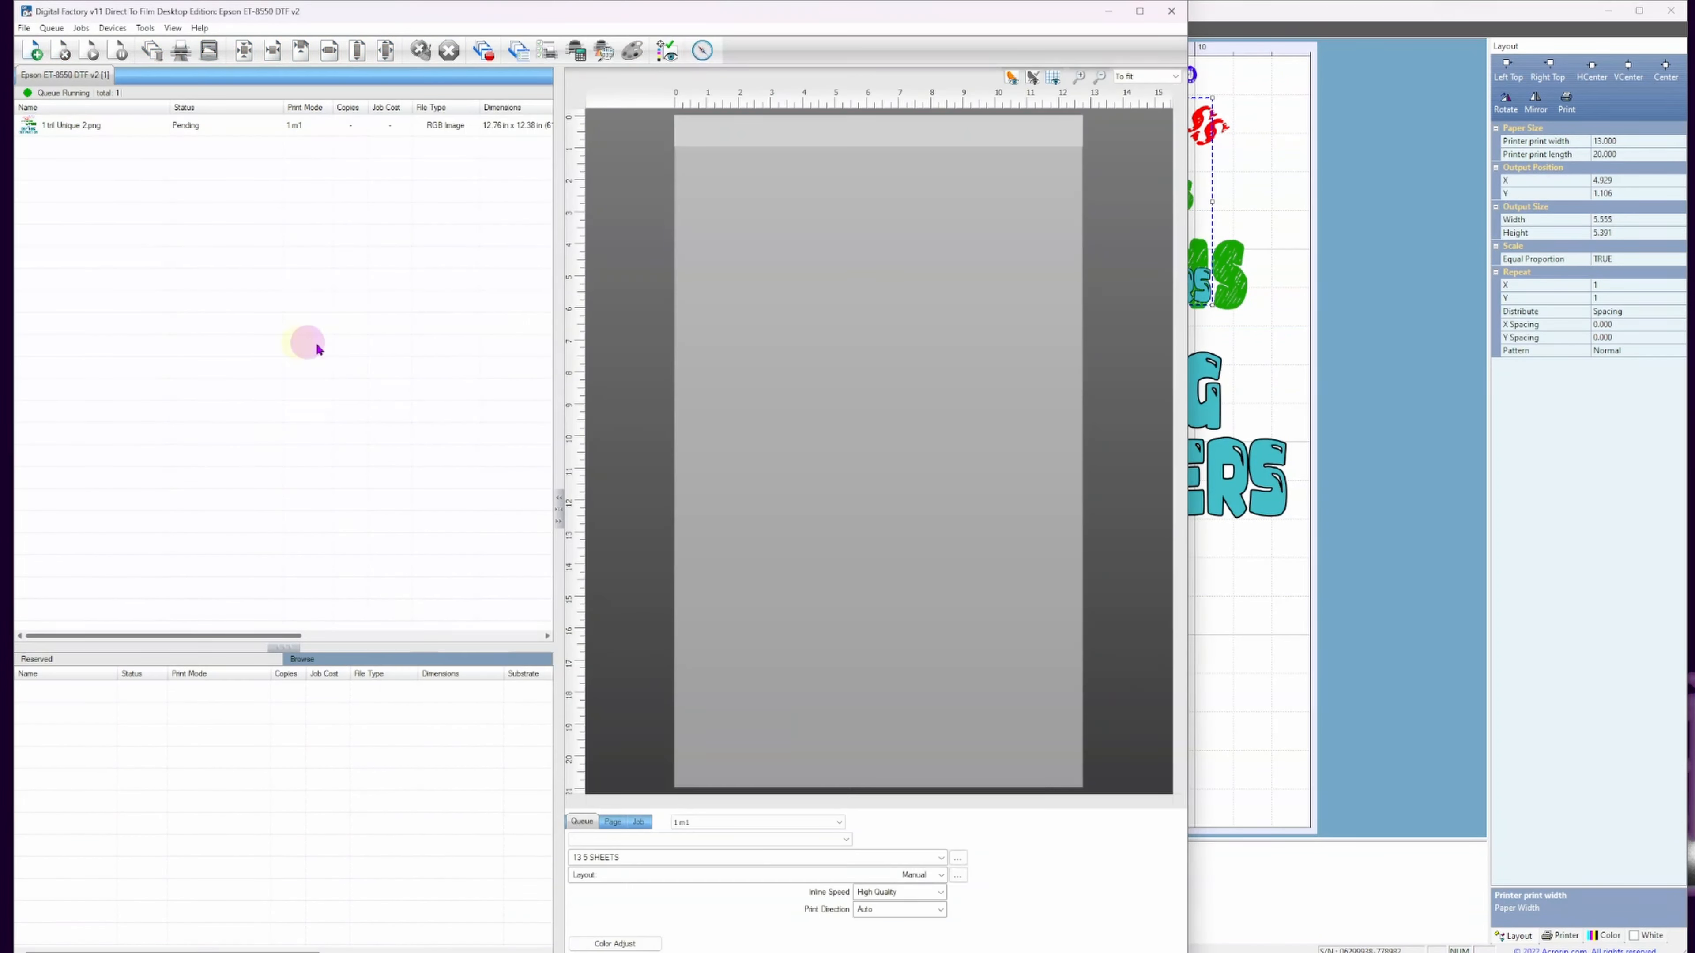
left_click(1236, 500)
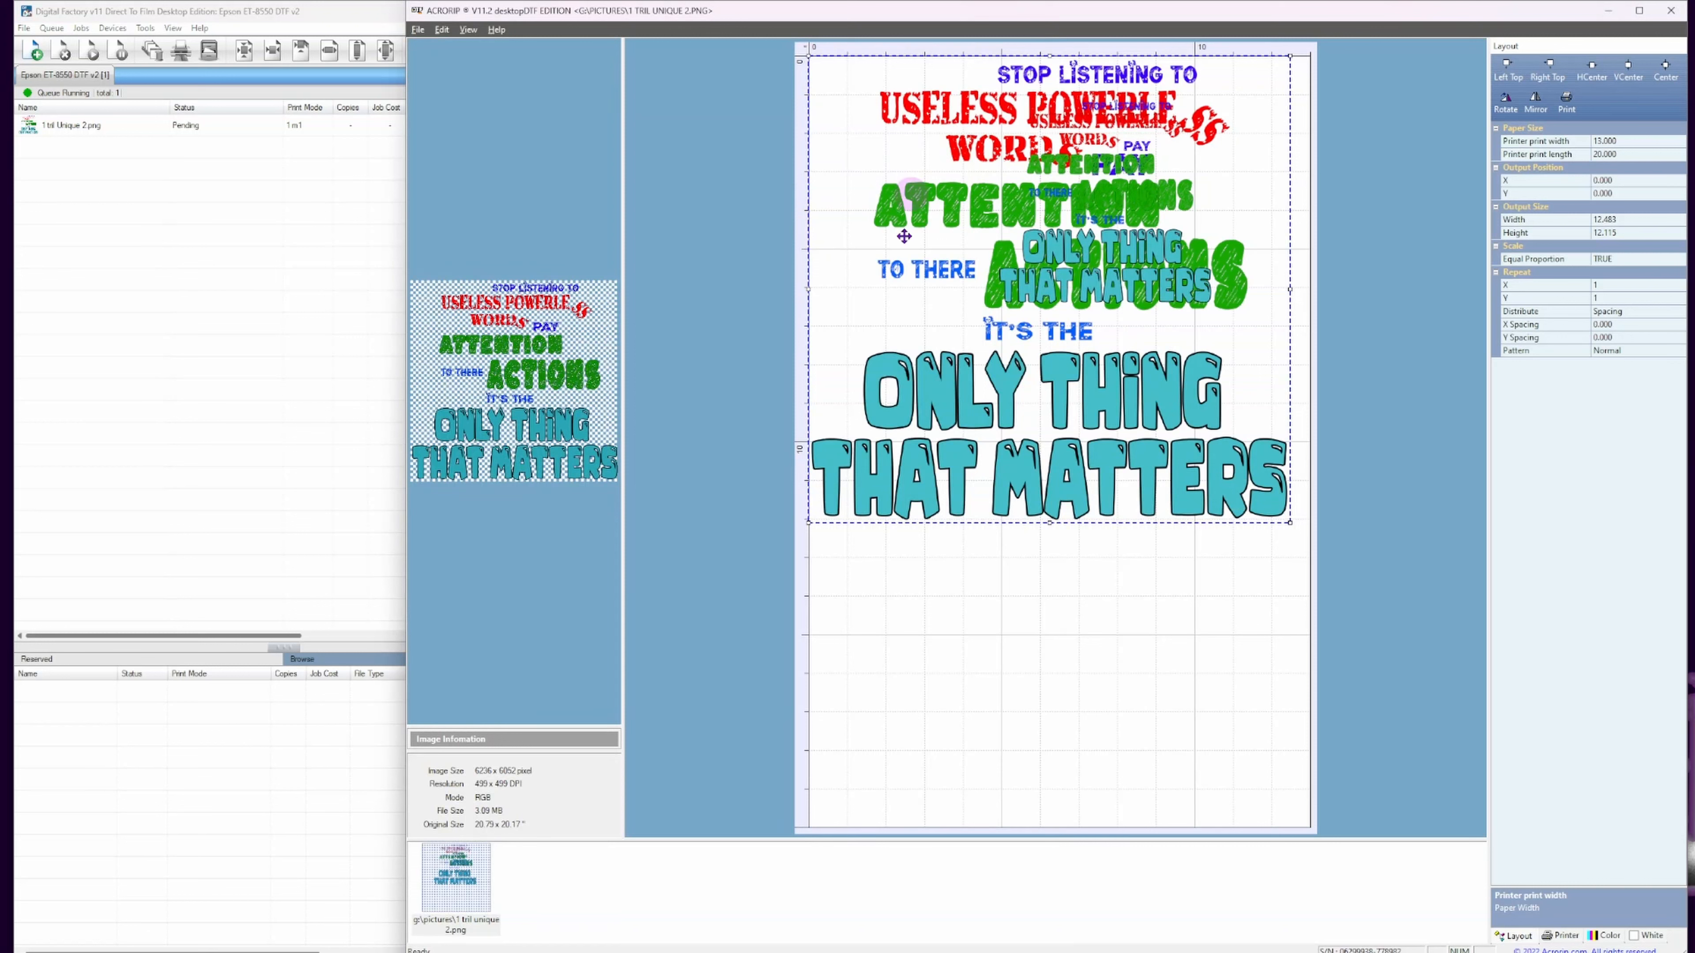
Switch to Digital Factory, duplicate the pending job 1 tril Unique 2.png, and select the duplicate.
left_click(367, 303)
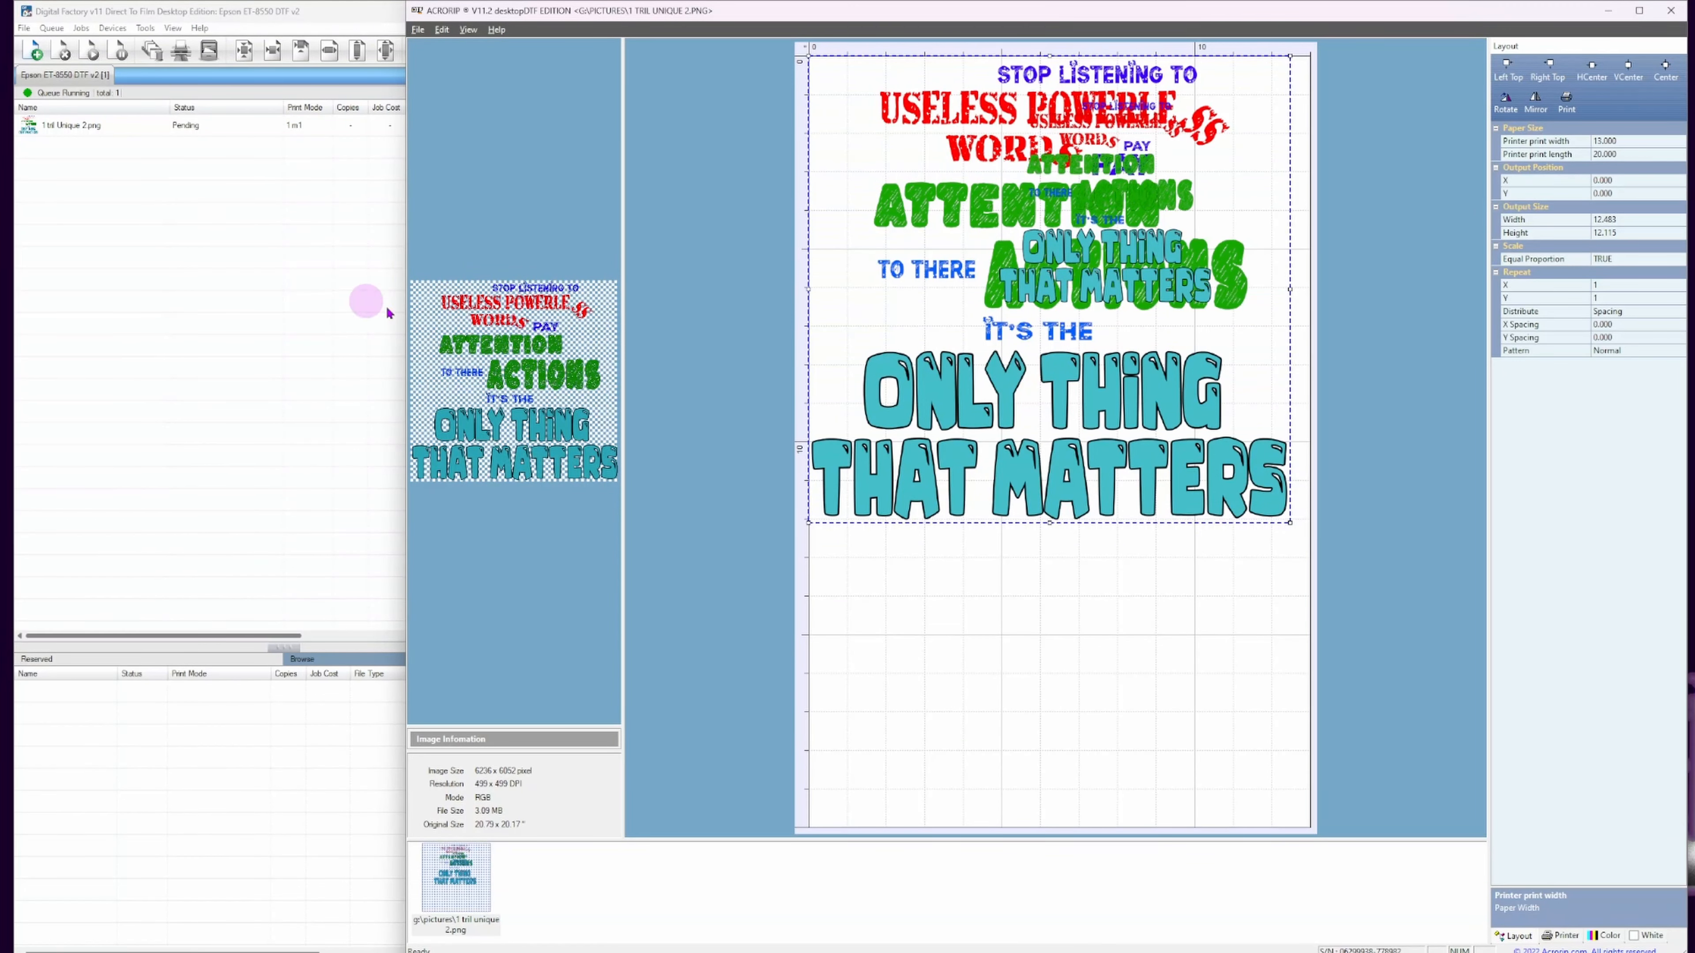
left_click(41, 132)
left_click(874, 332)
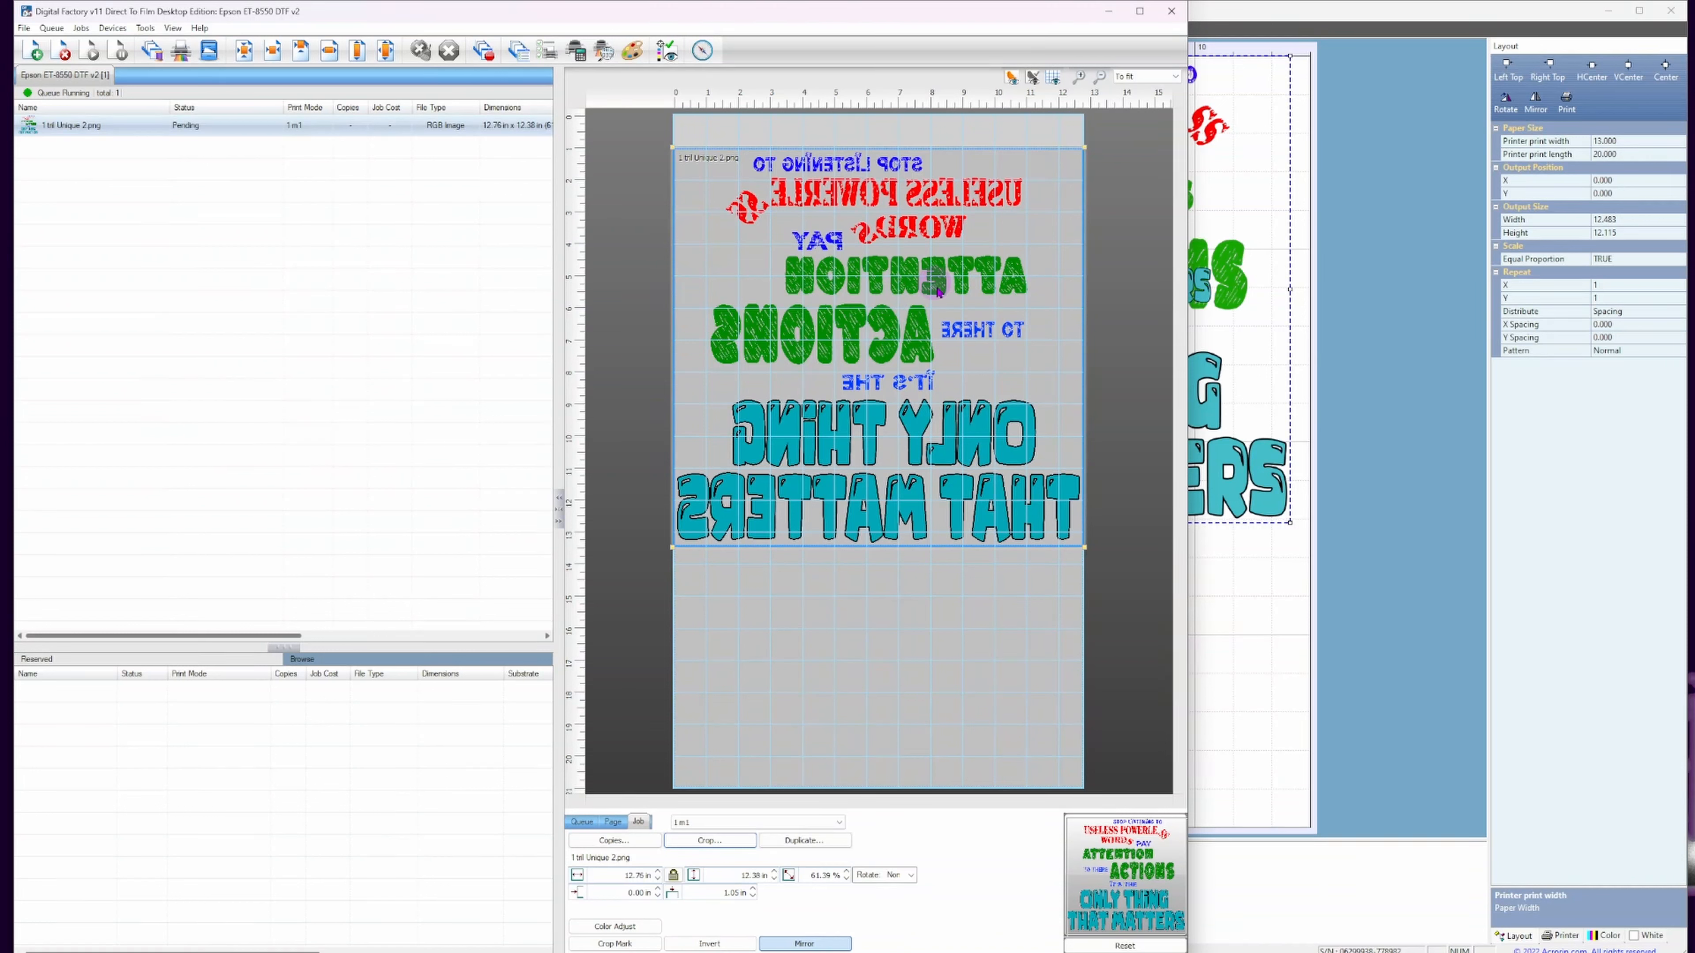
left_click(48, 127)
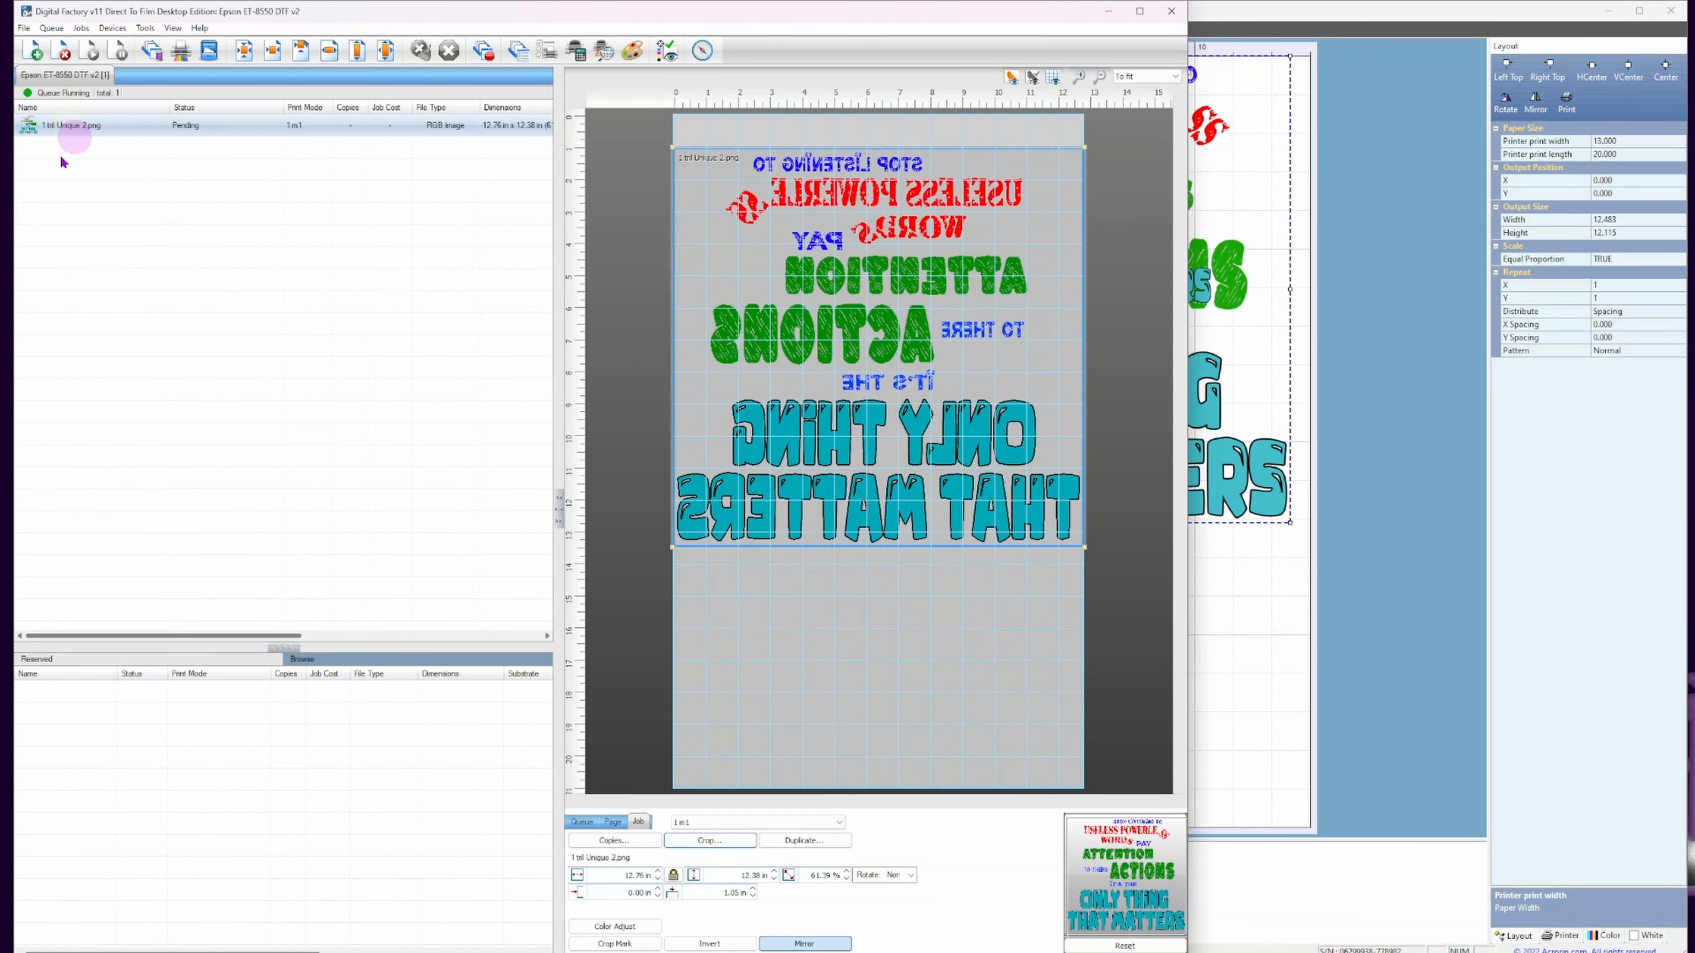
left_click(682, 642)
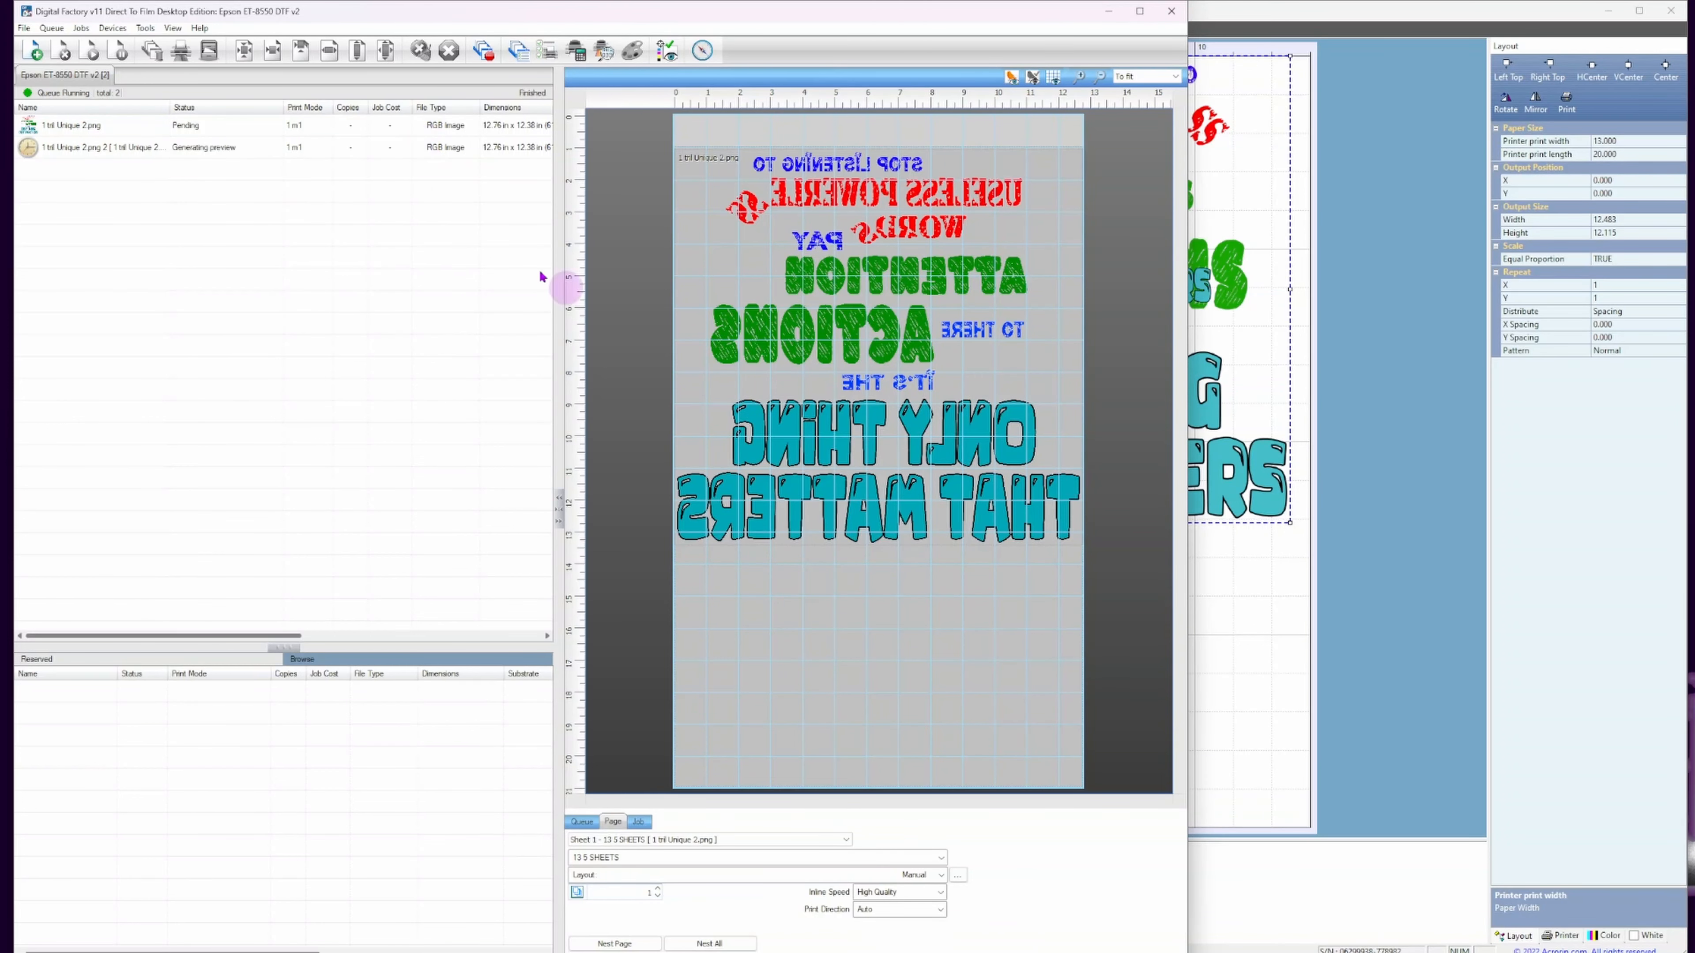
left_click(65, 155)
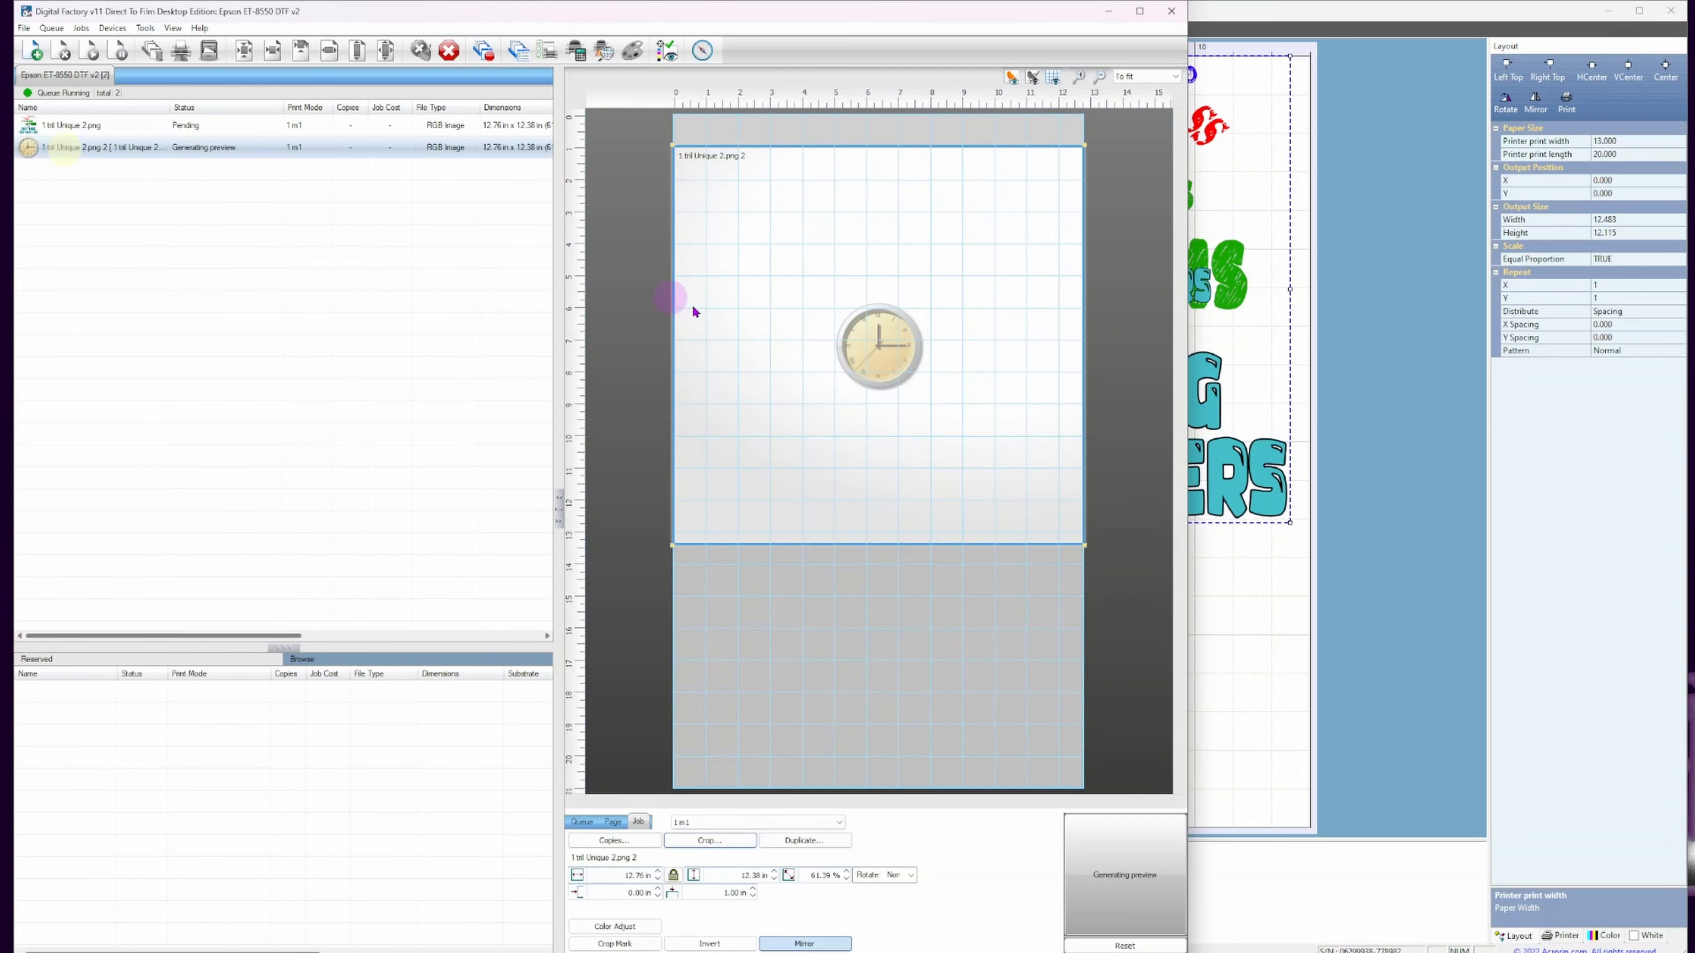
Shrink the duplicate to about 1.86 by 1.81 in and automatically nest all content.
left_click_drag(1084, 548, 737, 200)
right_click(856, 272)
mouse_move(941, 281)
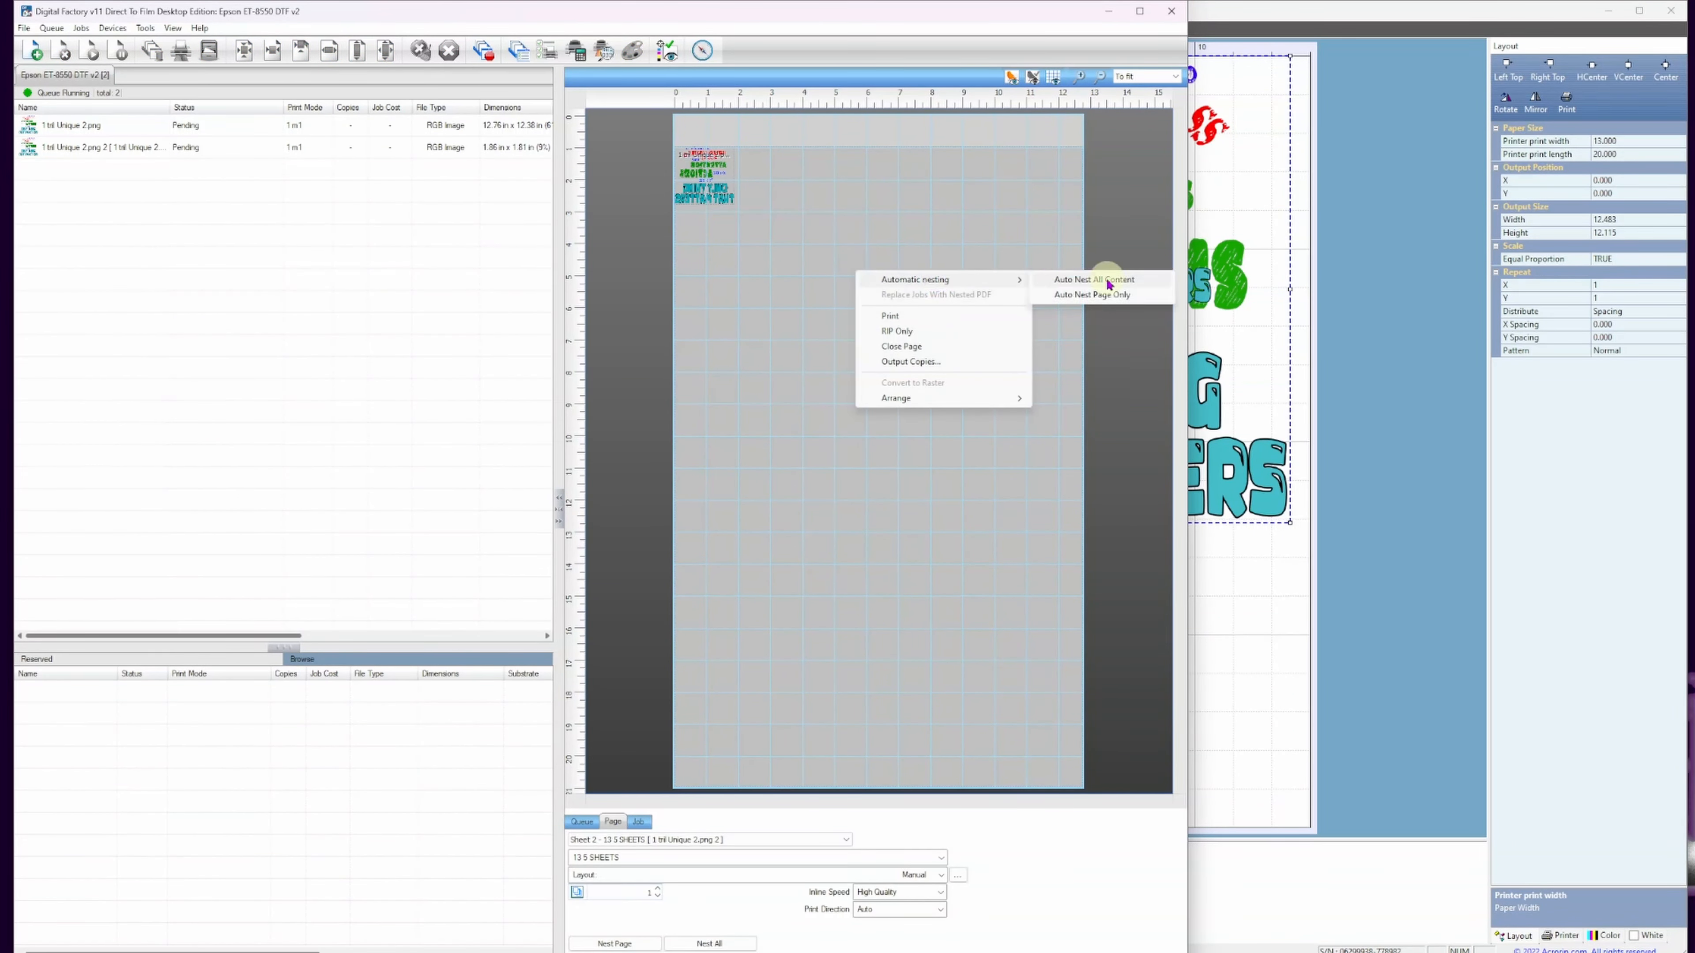
left_click(1098, 279)
Place the small duplicate in the space beneath the large artwork and enlarge it to about 4.76 by 4.62 in.
left_click(284, 125)
left_click_drag(704, 579, 724, 629)
left_click(931, 528)
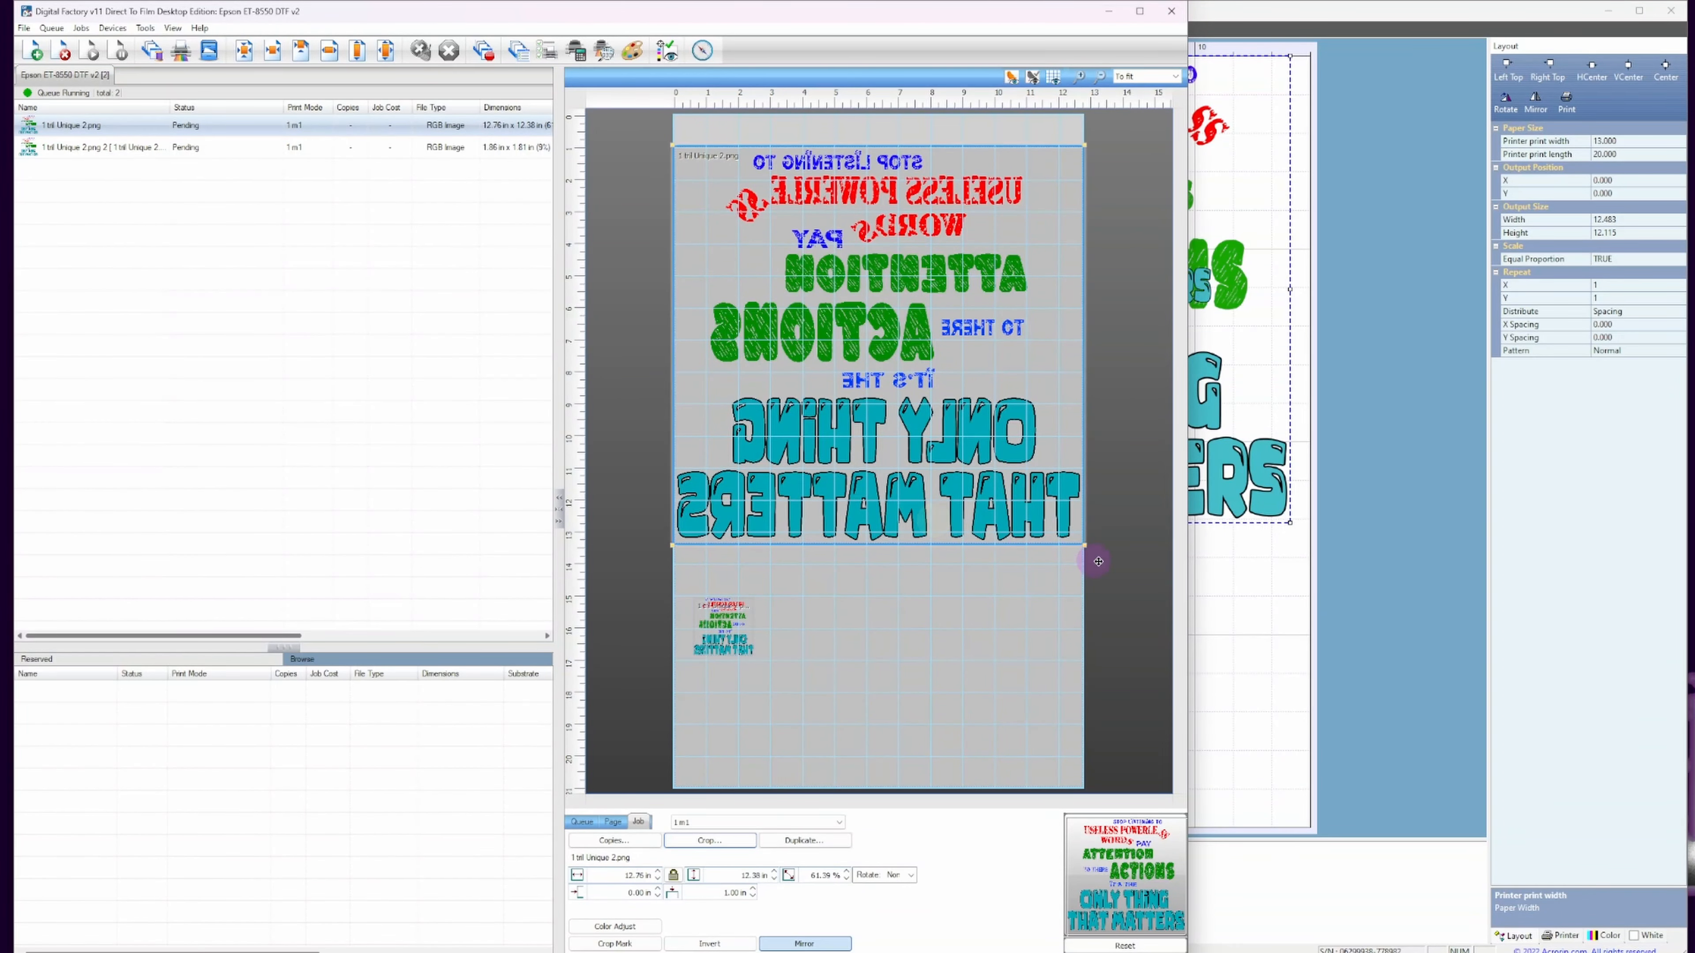
left_click(719, 614)
left_click_drag(756, 658, 863, 723)
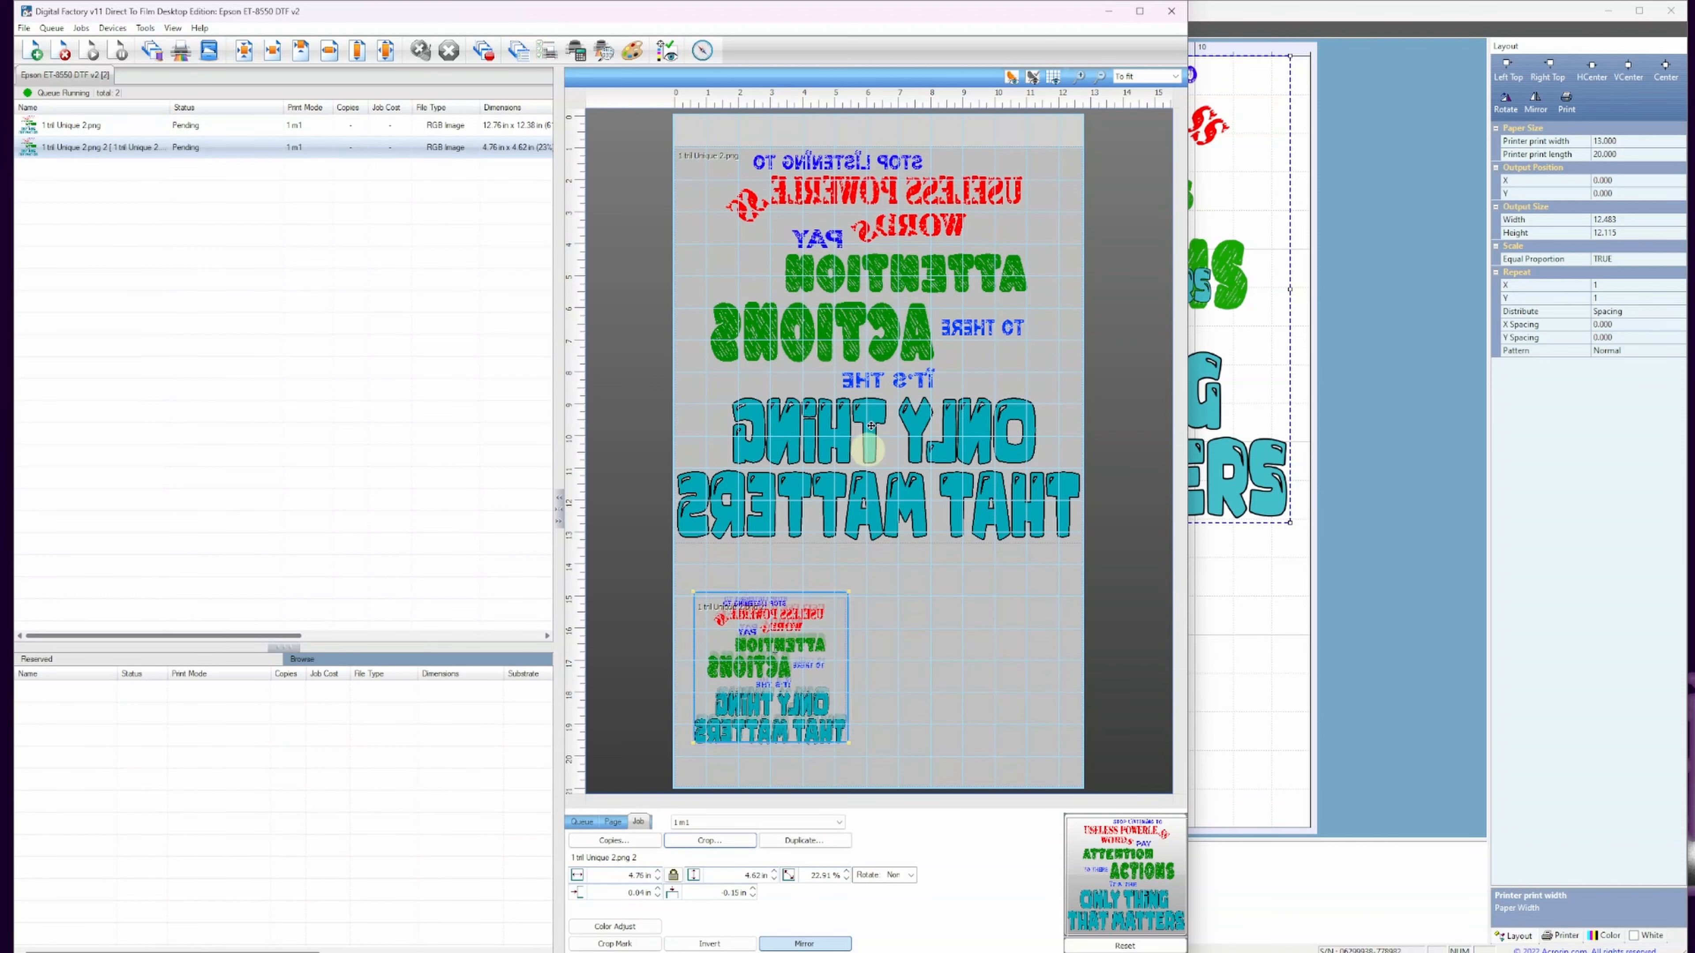
Try to move the duplicate on top of the large artwork, and switch to AcroRIP to compare its overlapping layout.
left_click_drag(831, 614, 852, 575)
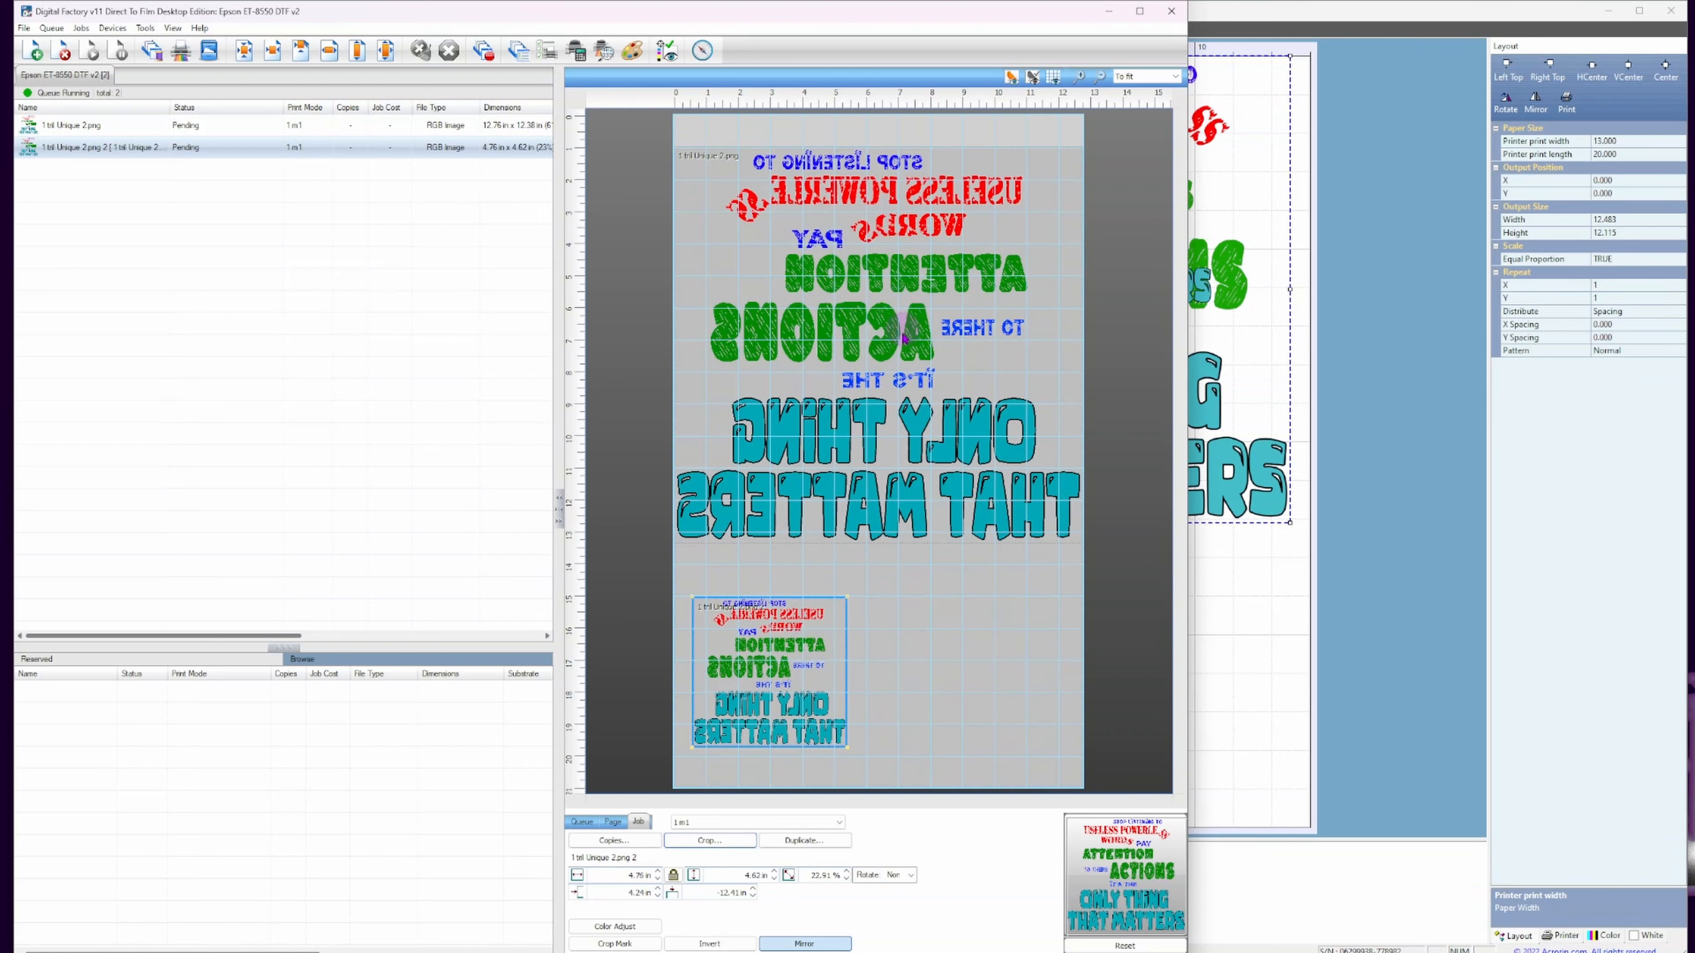
left_click_drag(798, 651, 894, 712)
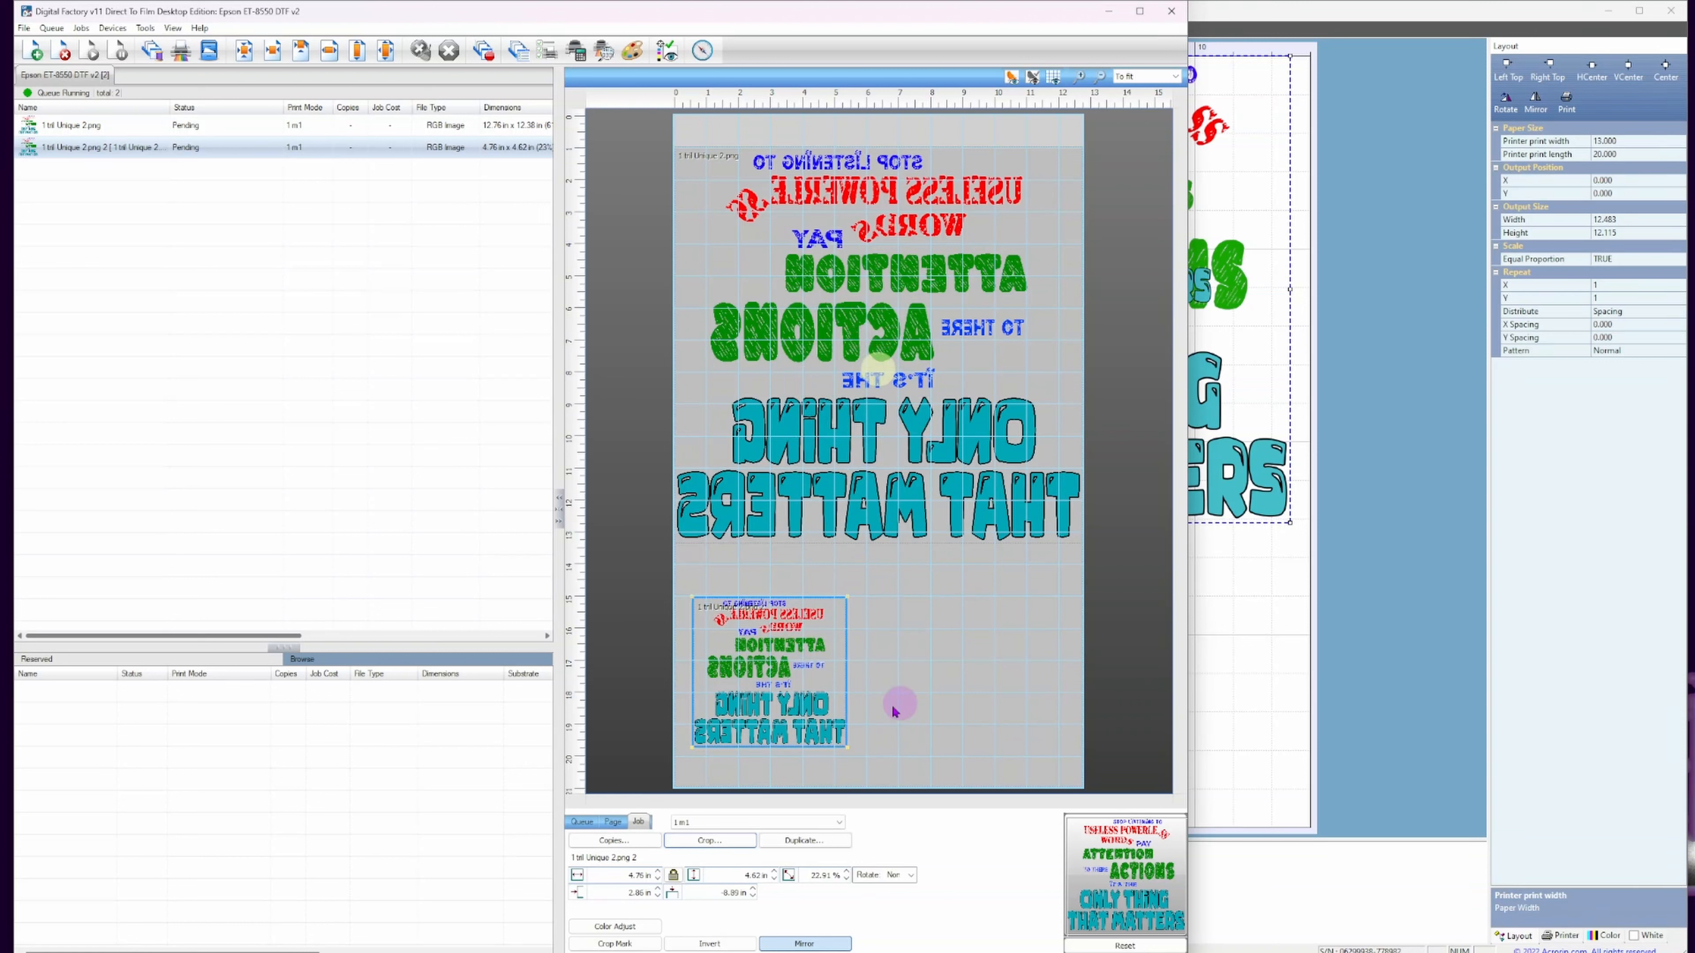
left_click(977, 672)
left_click_drag(742, 734, 849, 432)
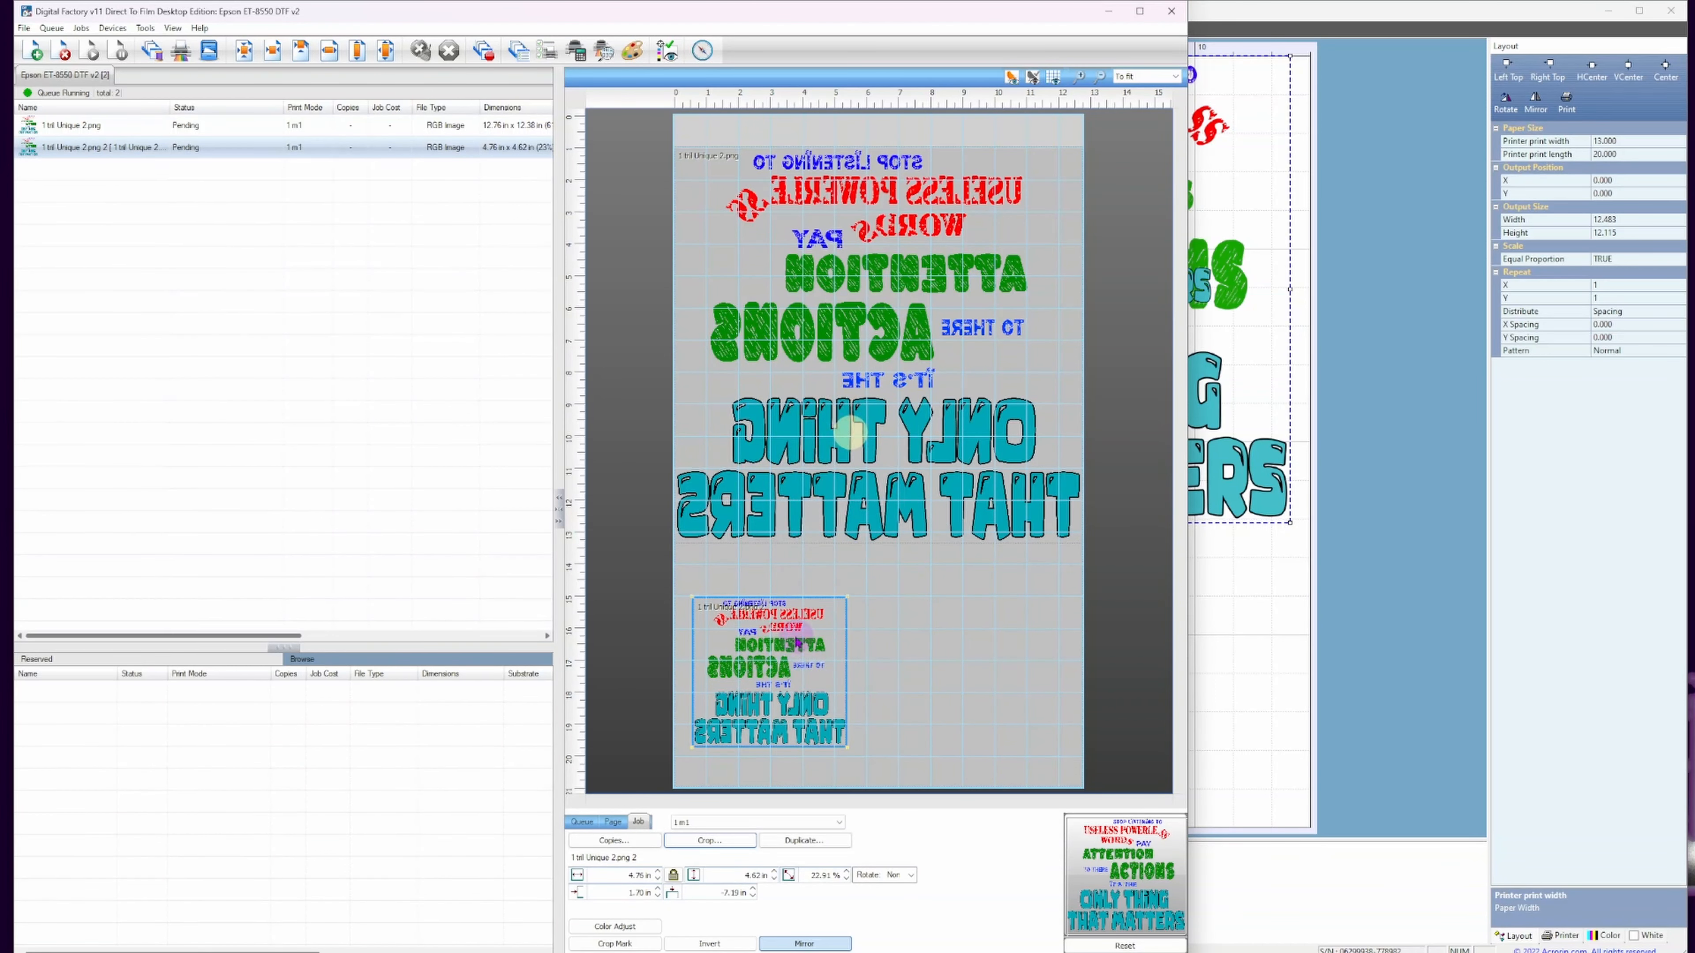
left_click(1227, 445)
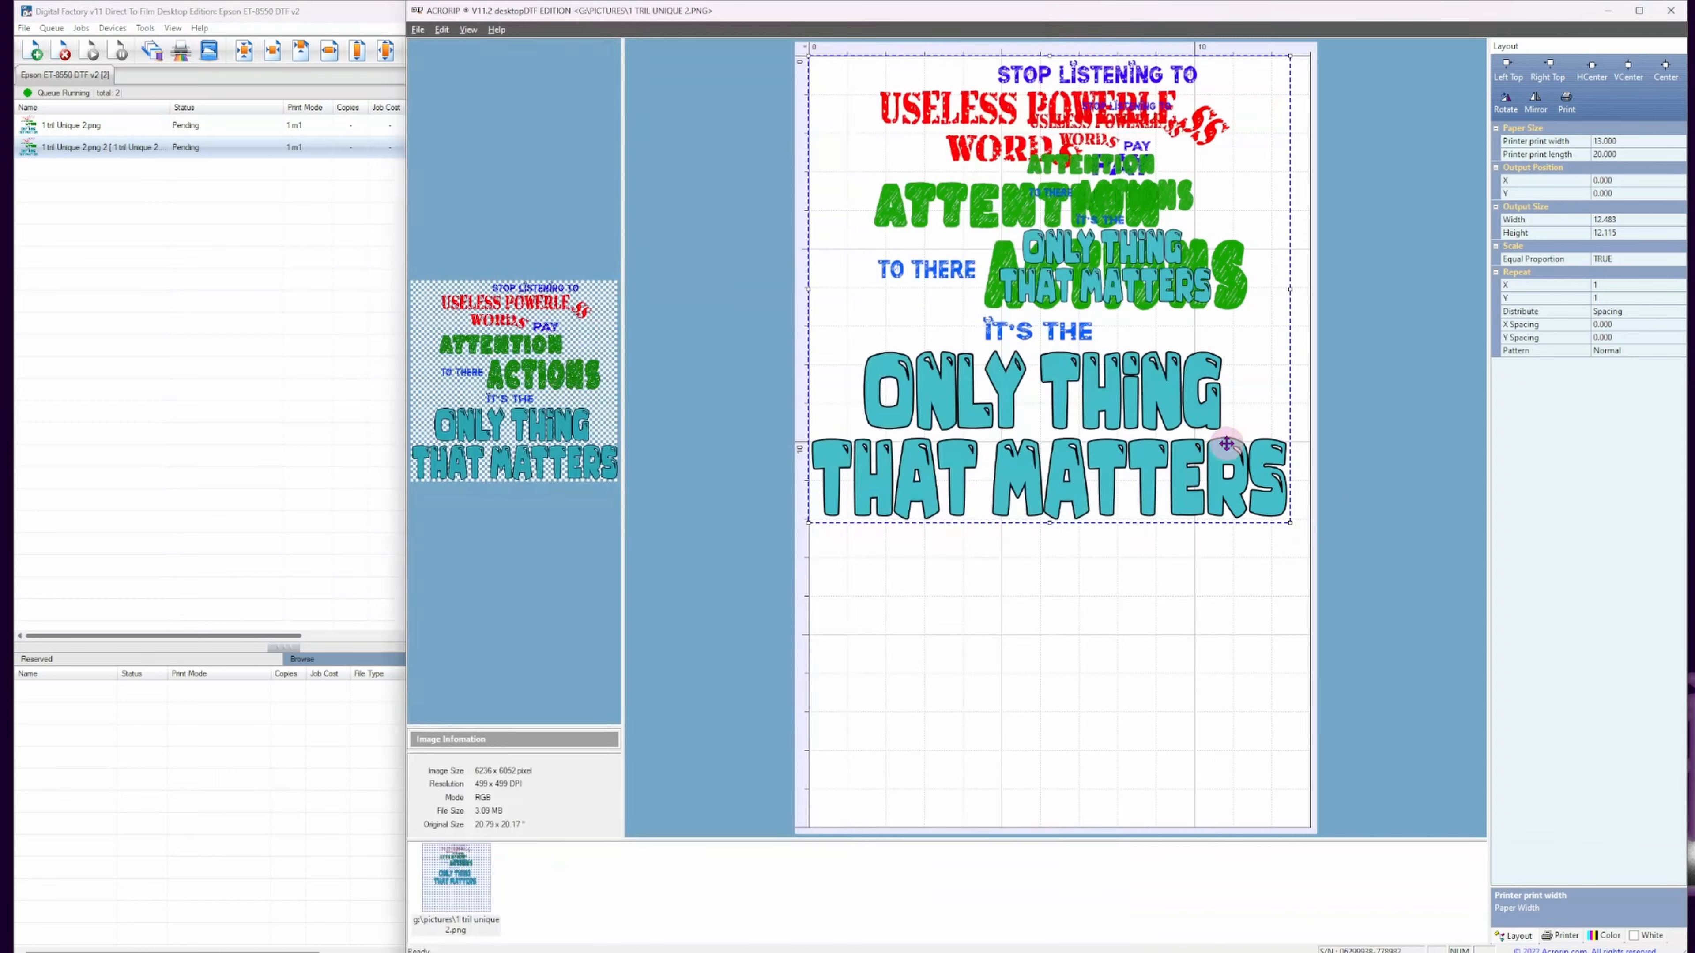
Return to Digital Factory, select the jobs on the sheet, and try repeatedly to place the duplicate over the large artwork's middle.
left_click(105, 182)
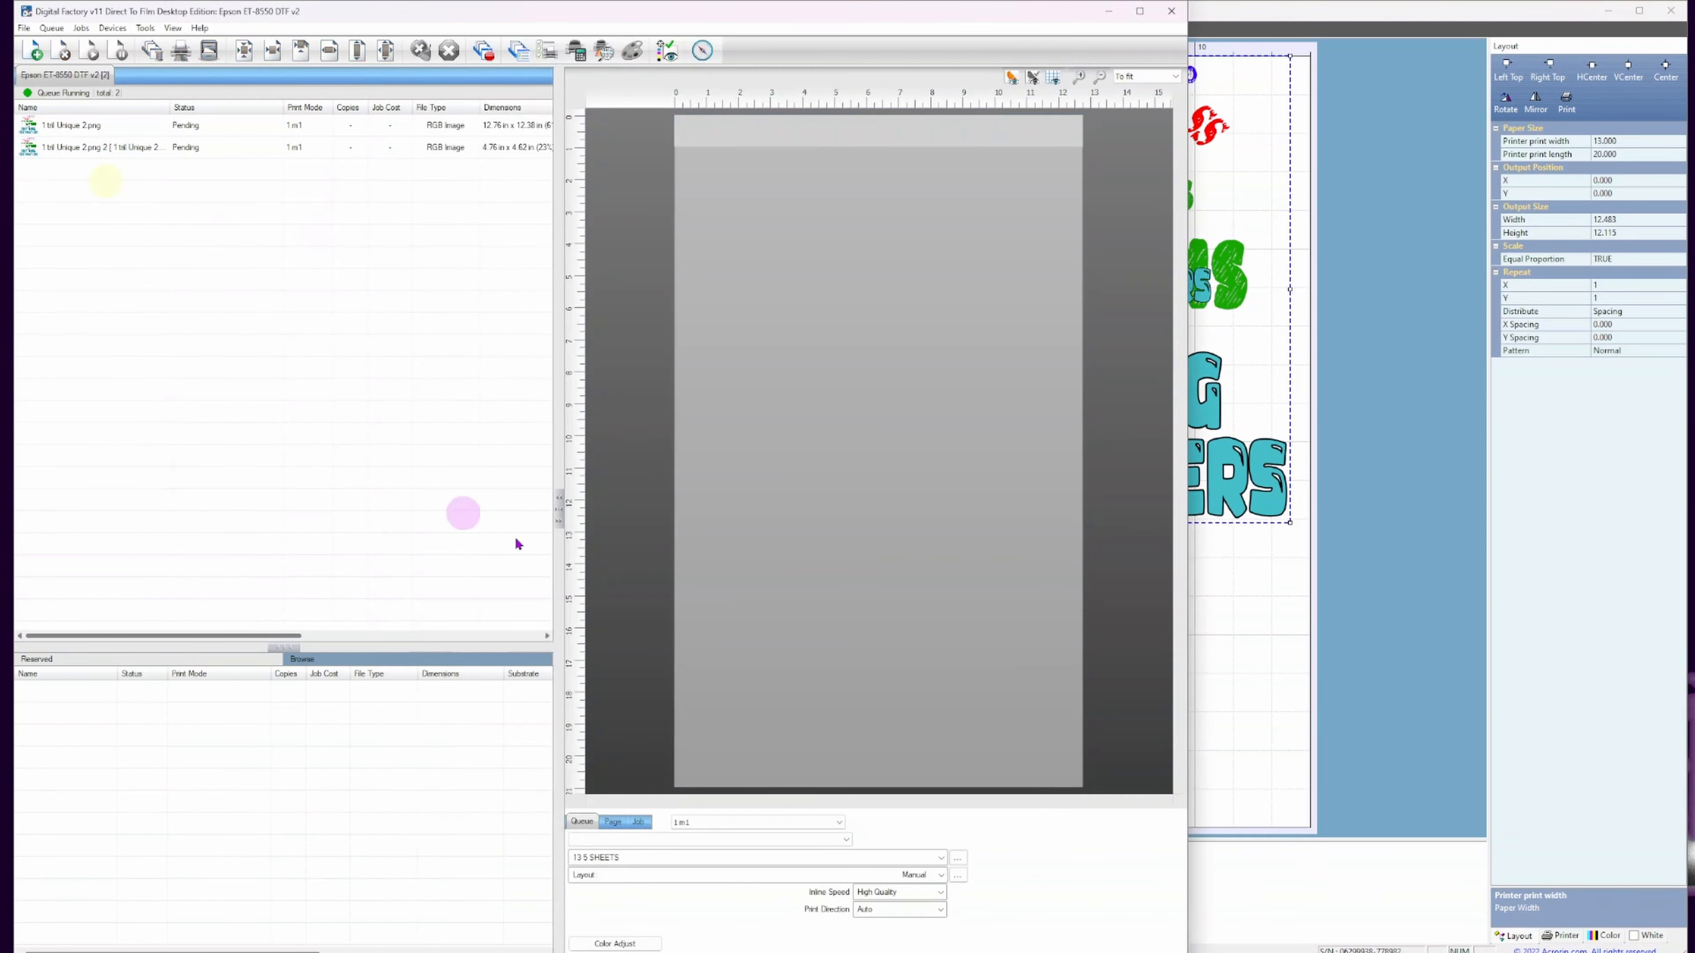
left_click(41, 128)
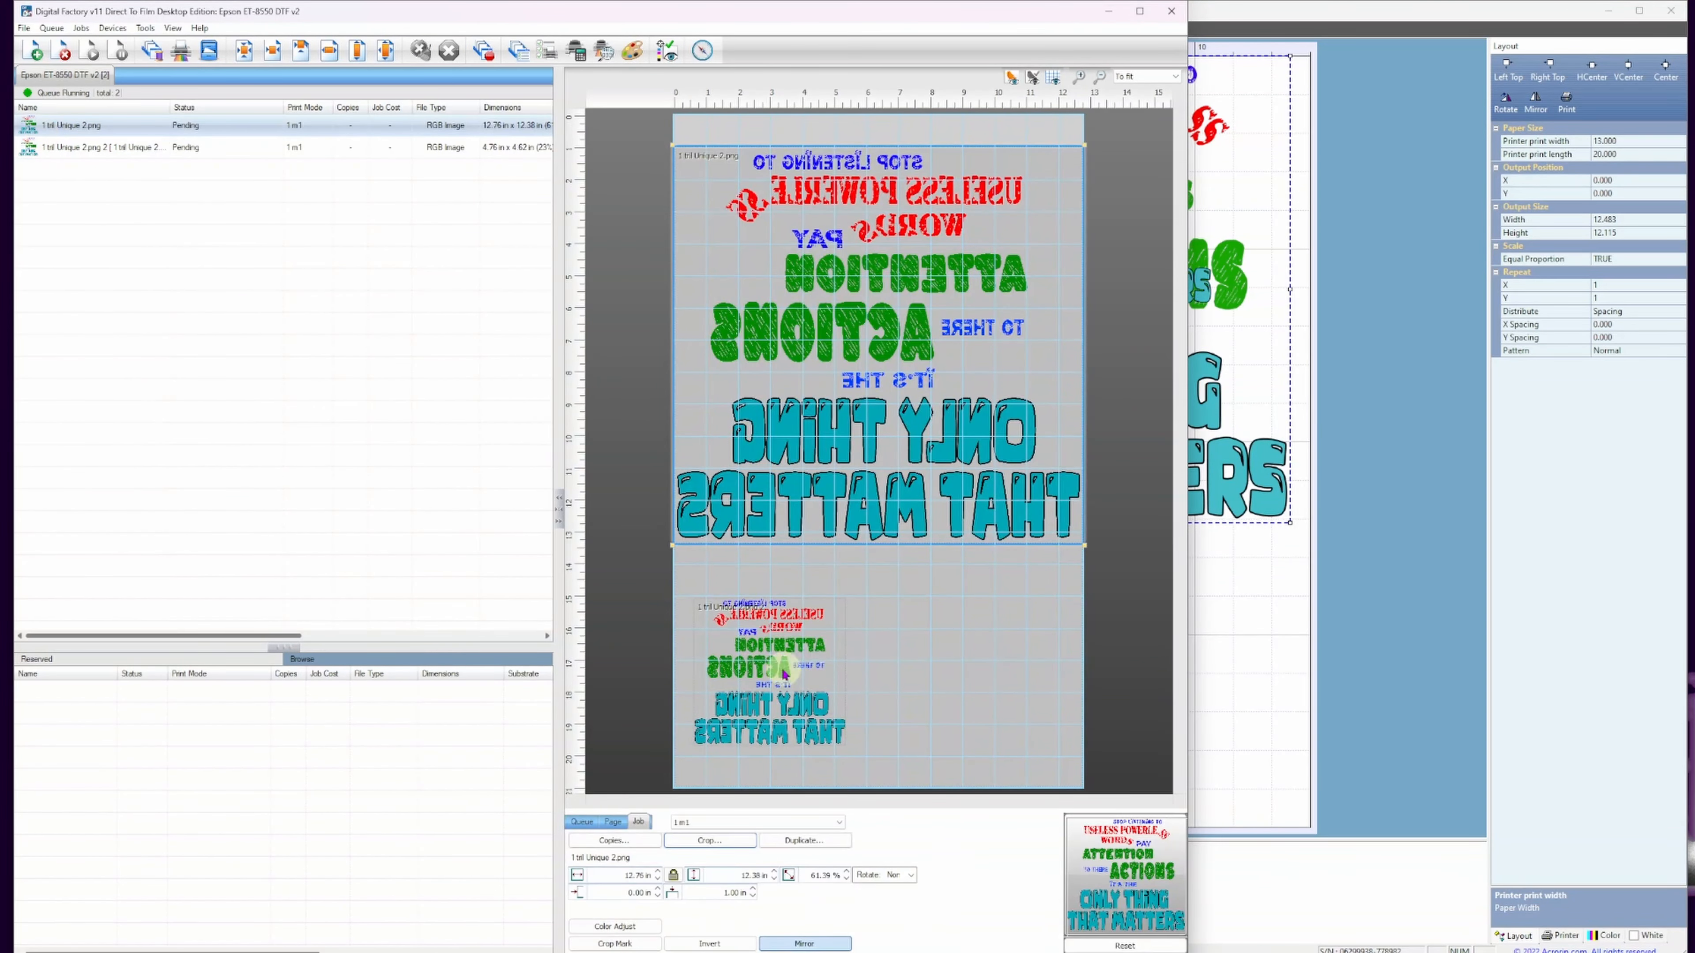
left_click(792, 679)
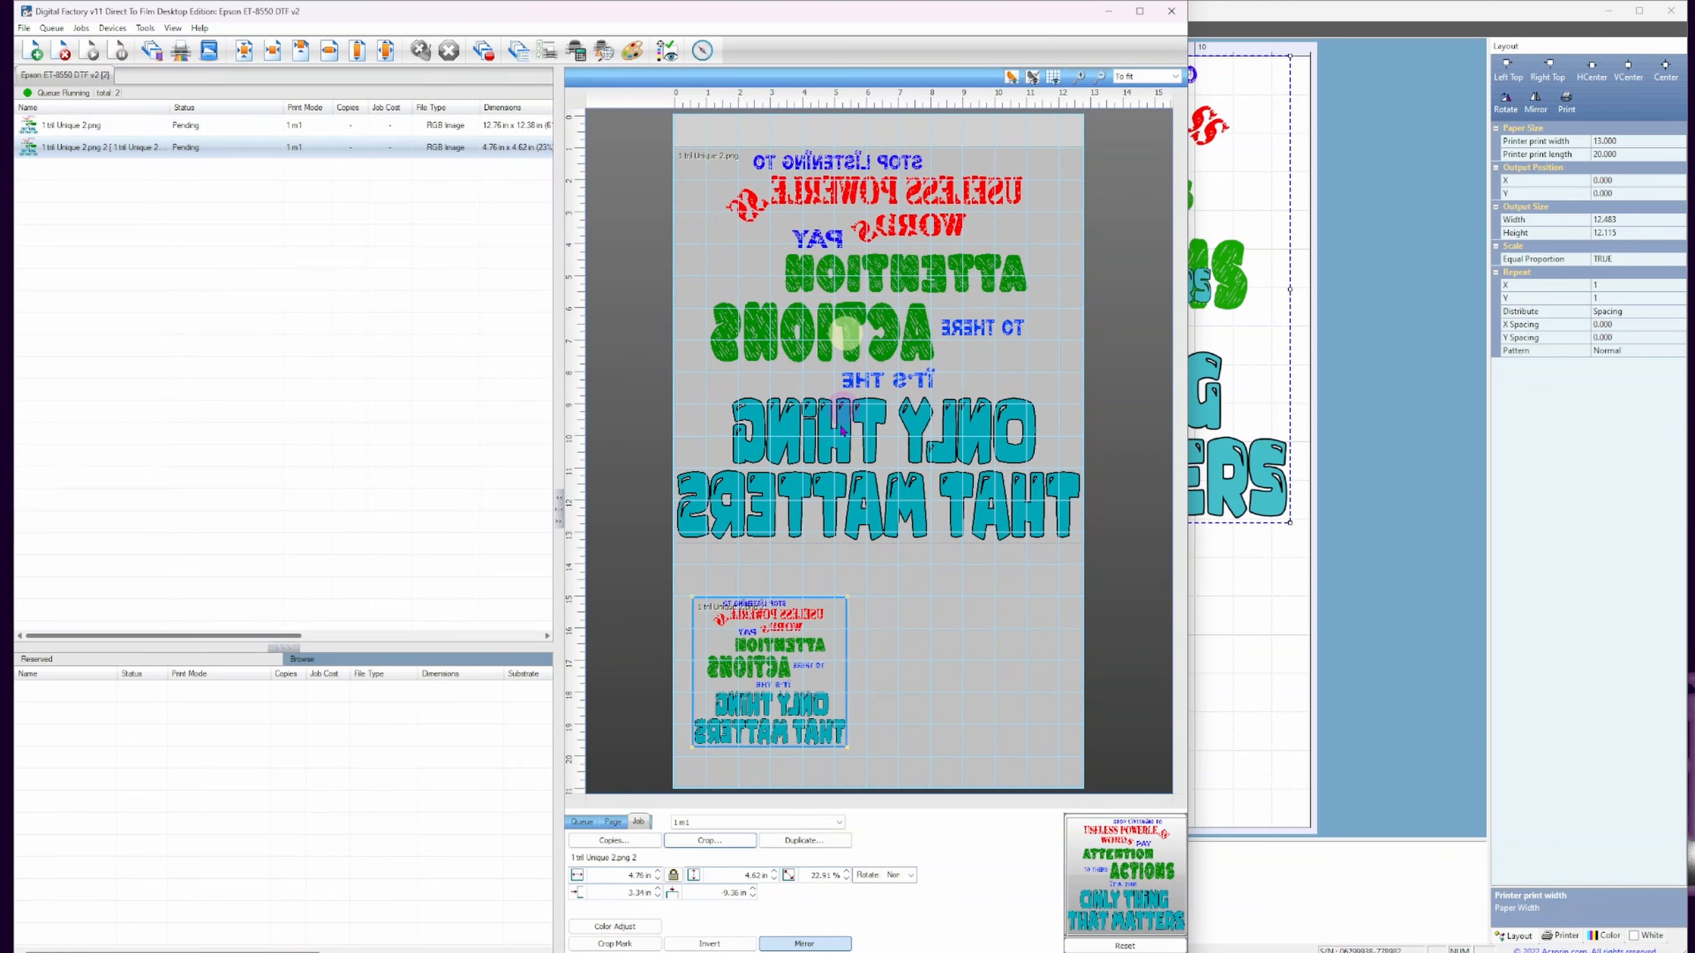
left_click(844, 334)
left_click(774, 601)
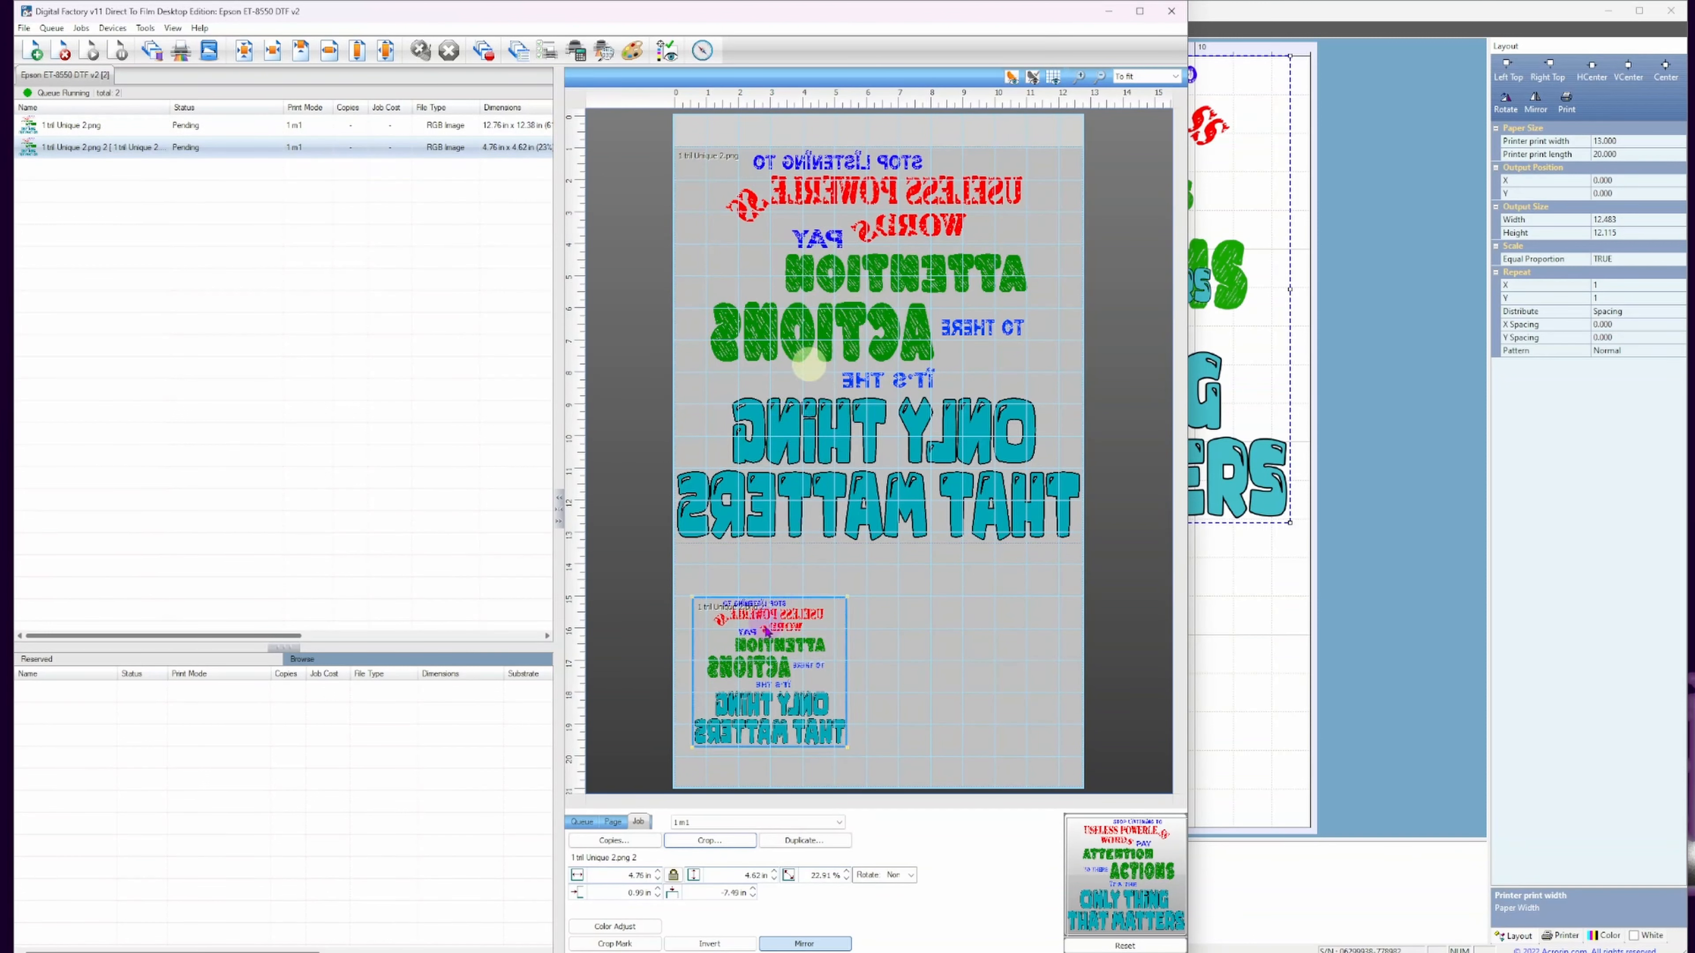
left_click(796, 341)
left_click(808, 591)
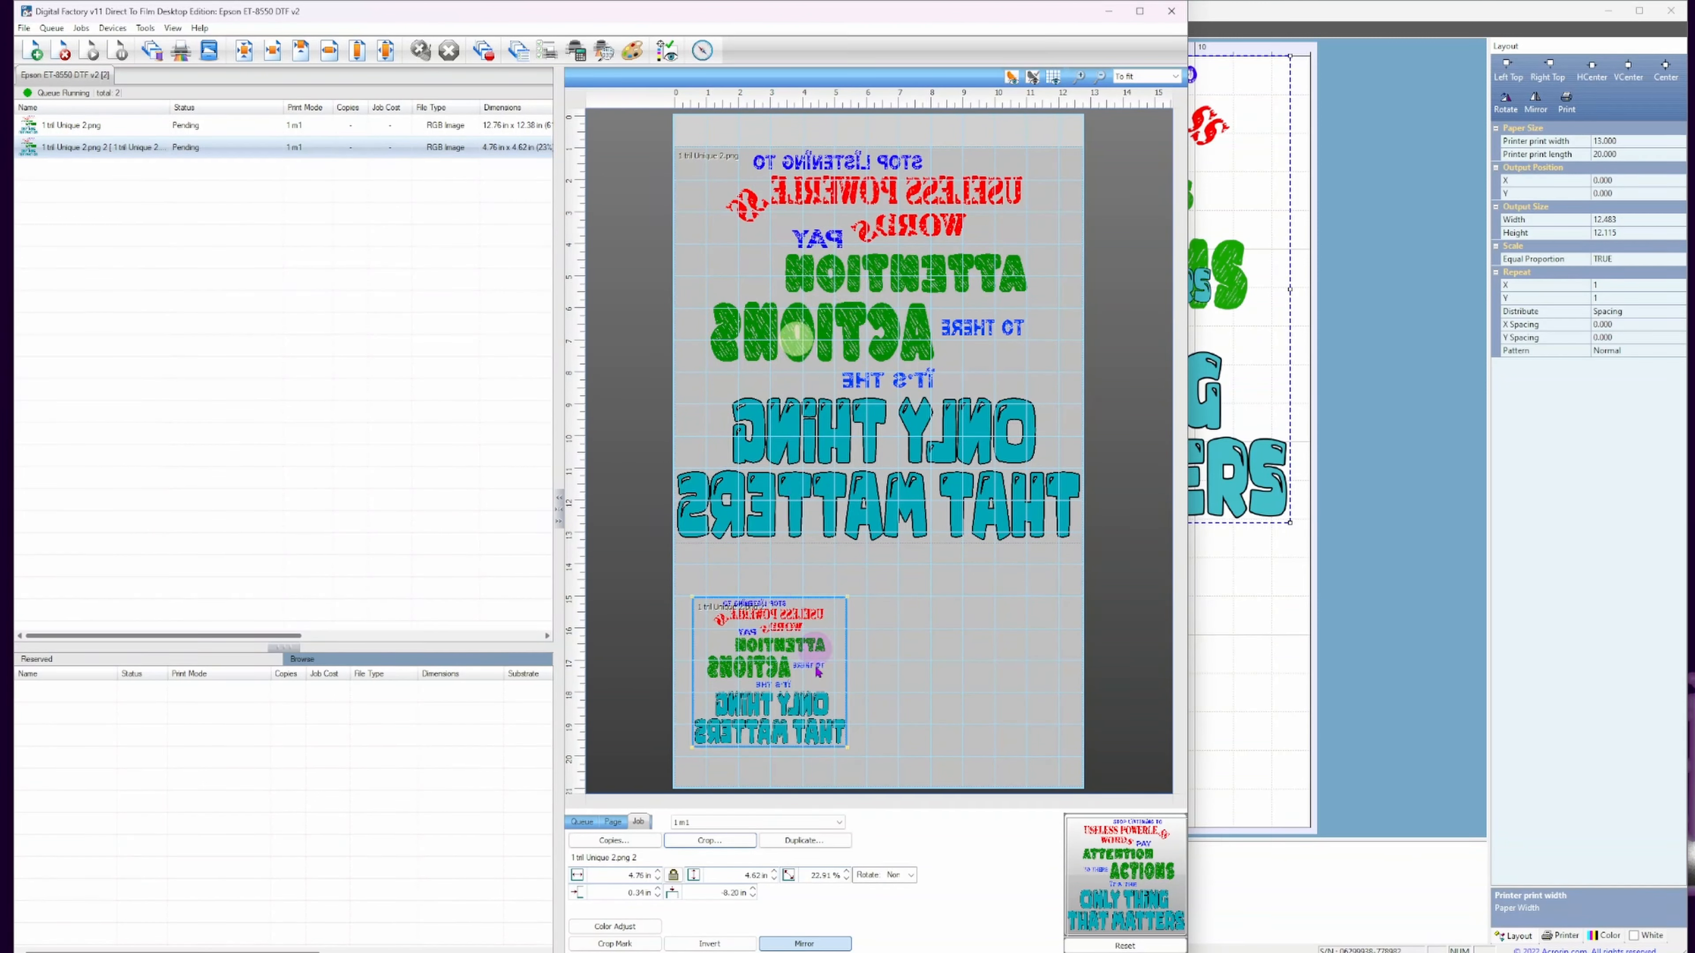
left_click(960, 314)
left_click(899, 696)
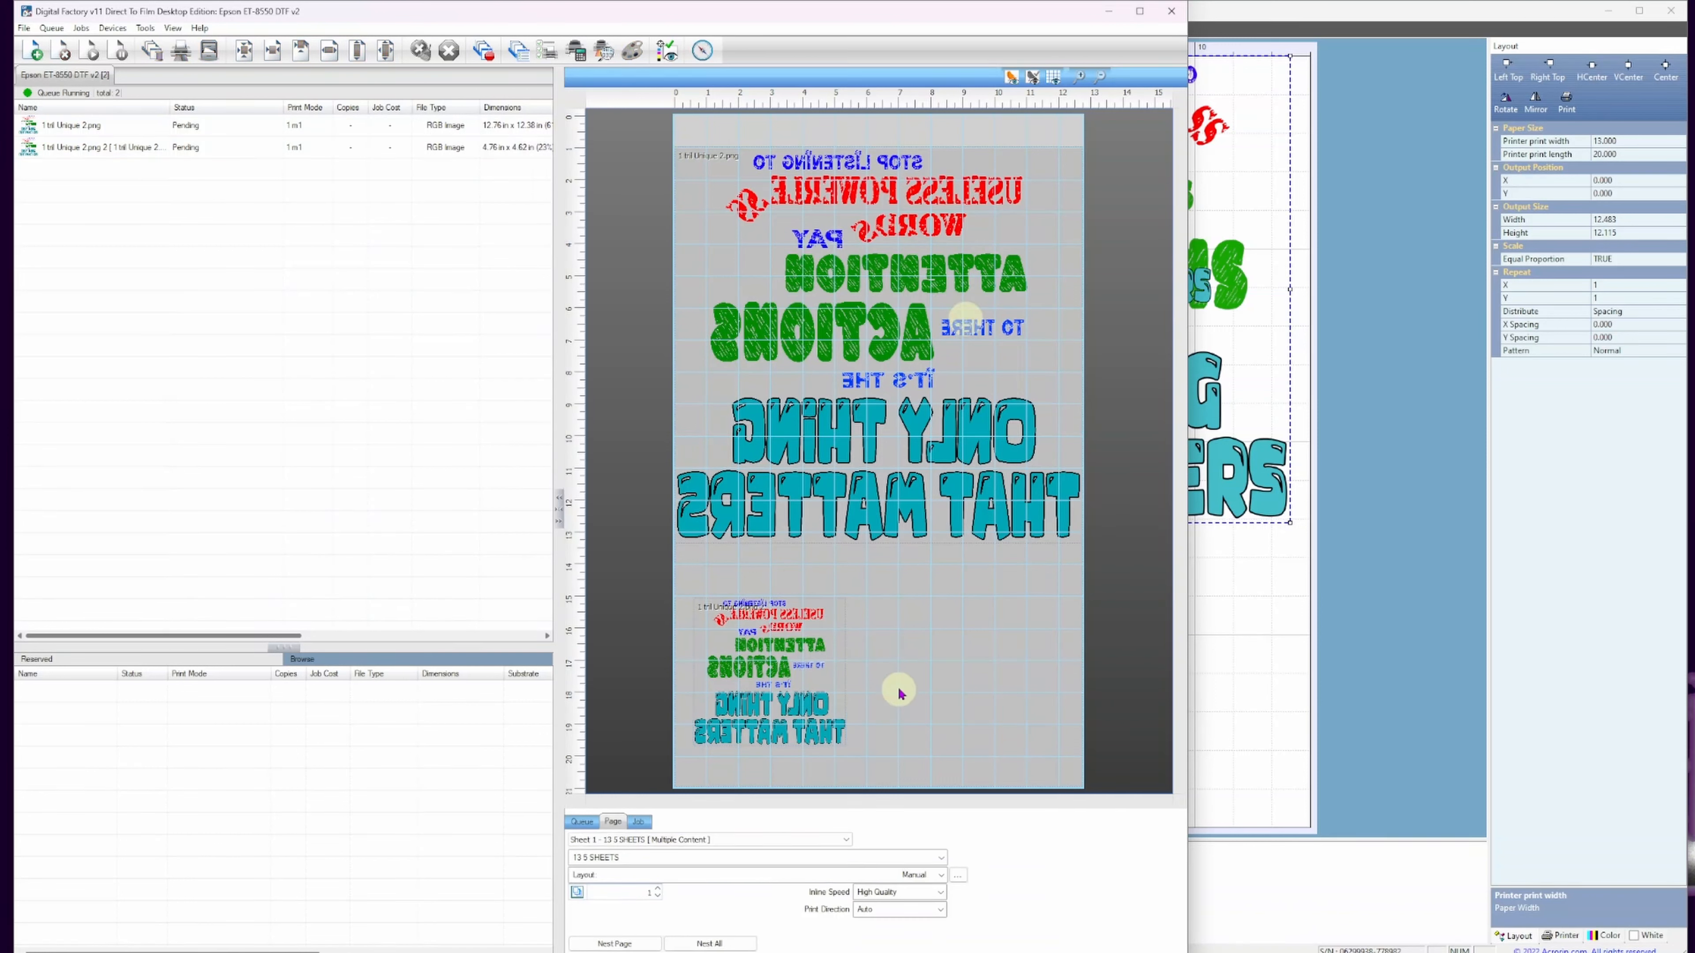
Try to overlap the duplicate with the lower lettering of the large artwork.
left_click(874, 444)
left_click(868, 487)
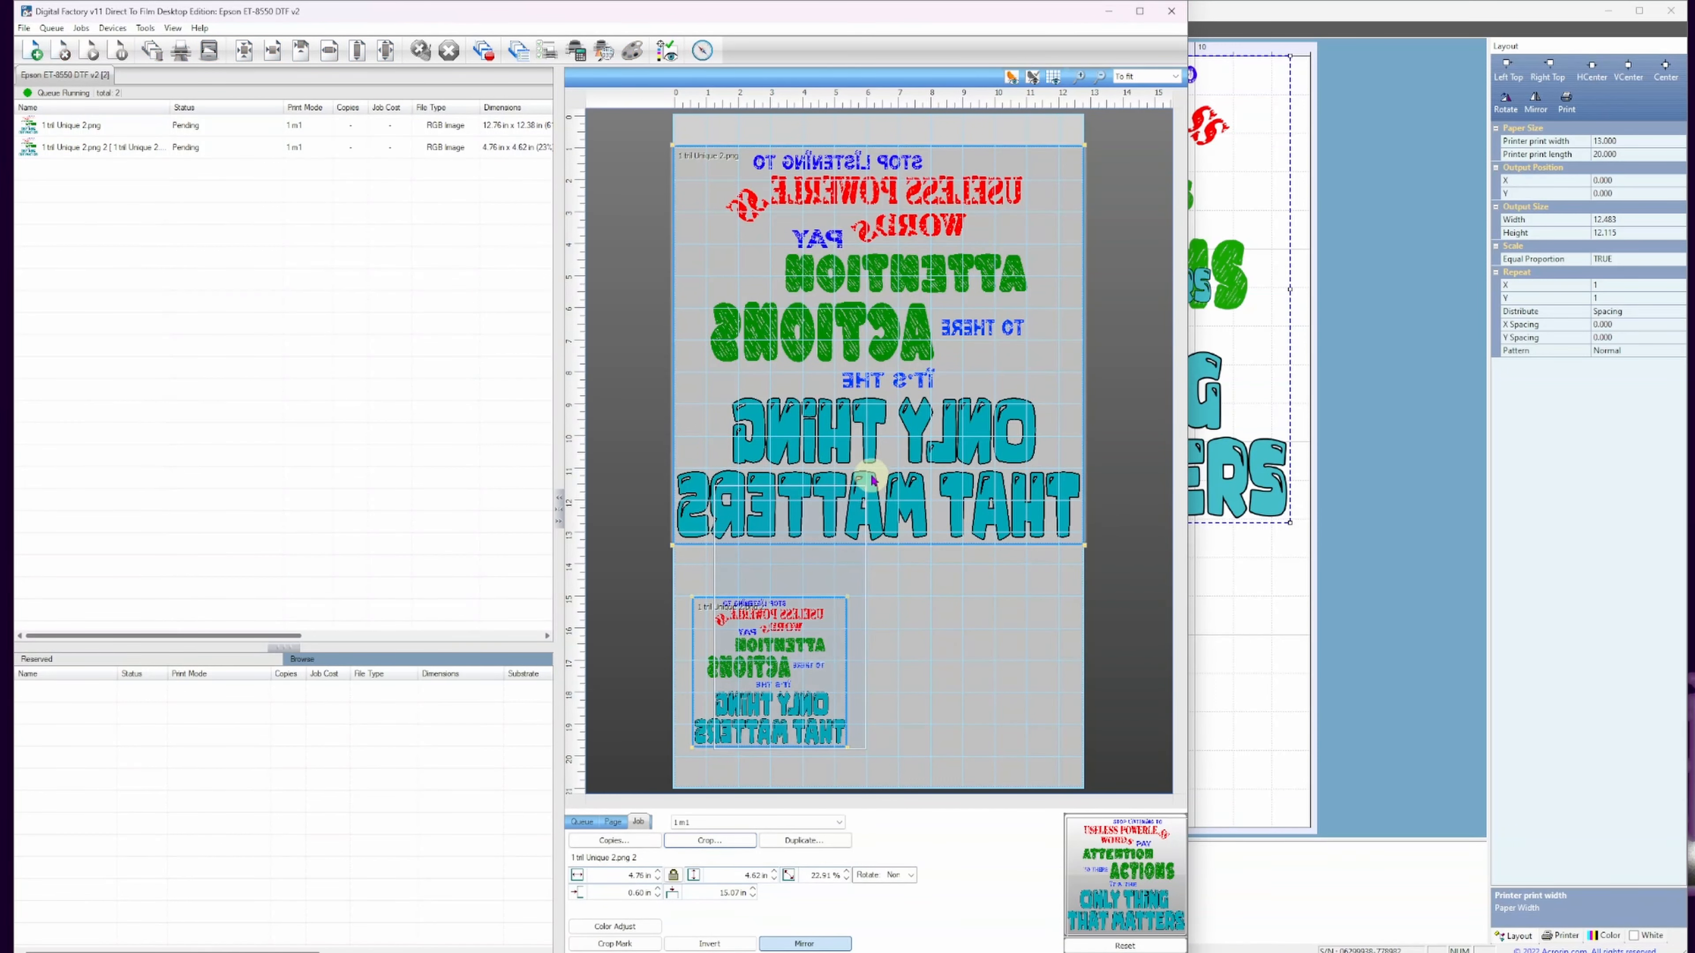
left_click_drag(869, 484, 871, 472)
left_click(989, 760)
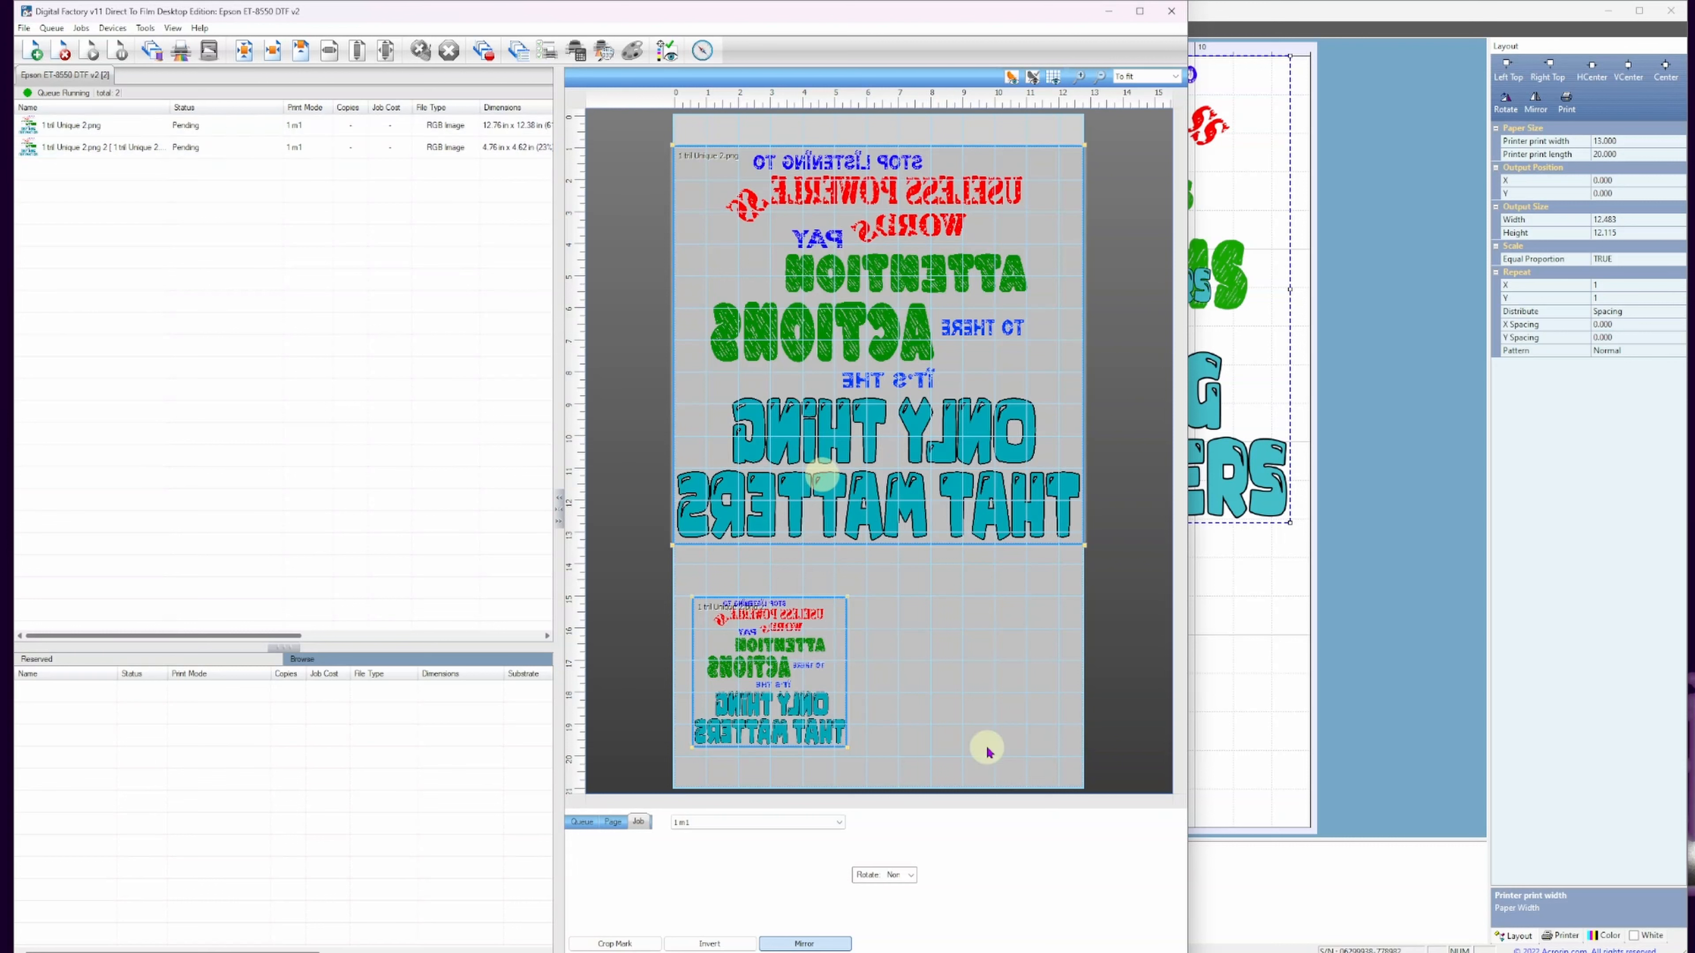
left_click(771, 706)
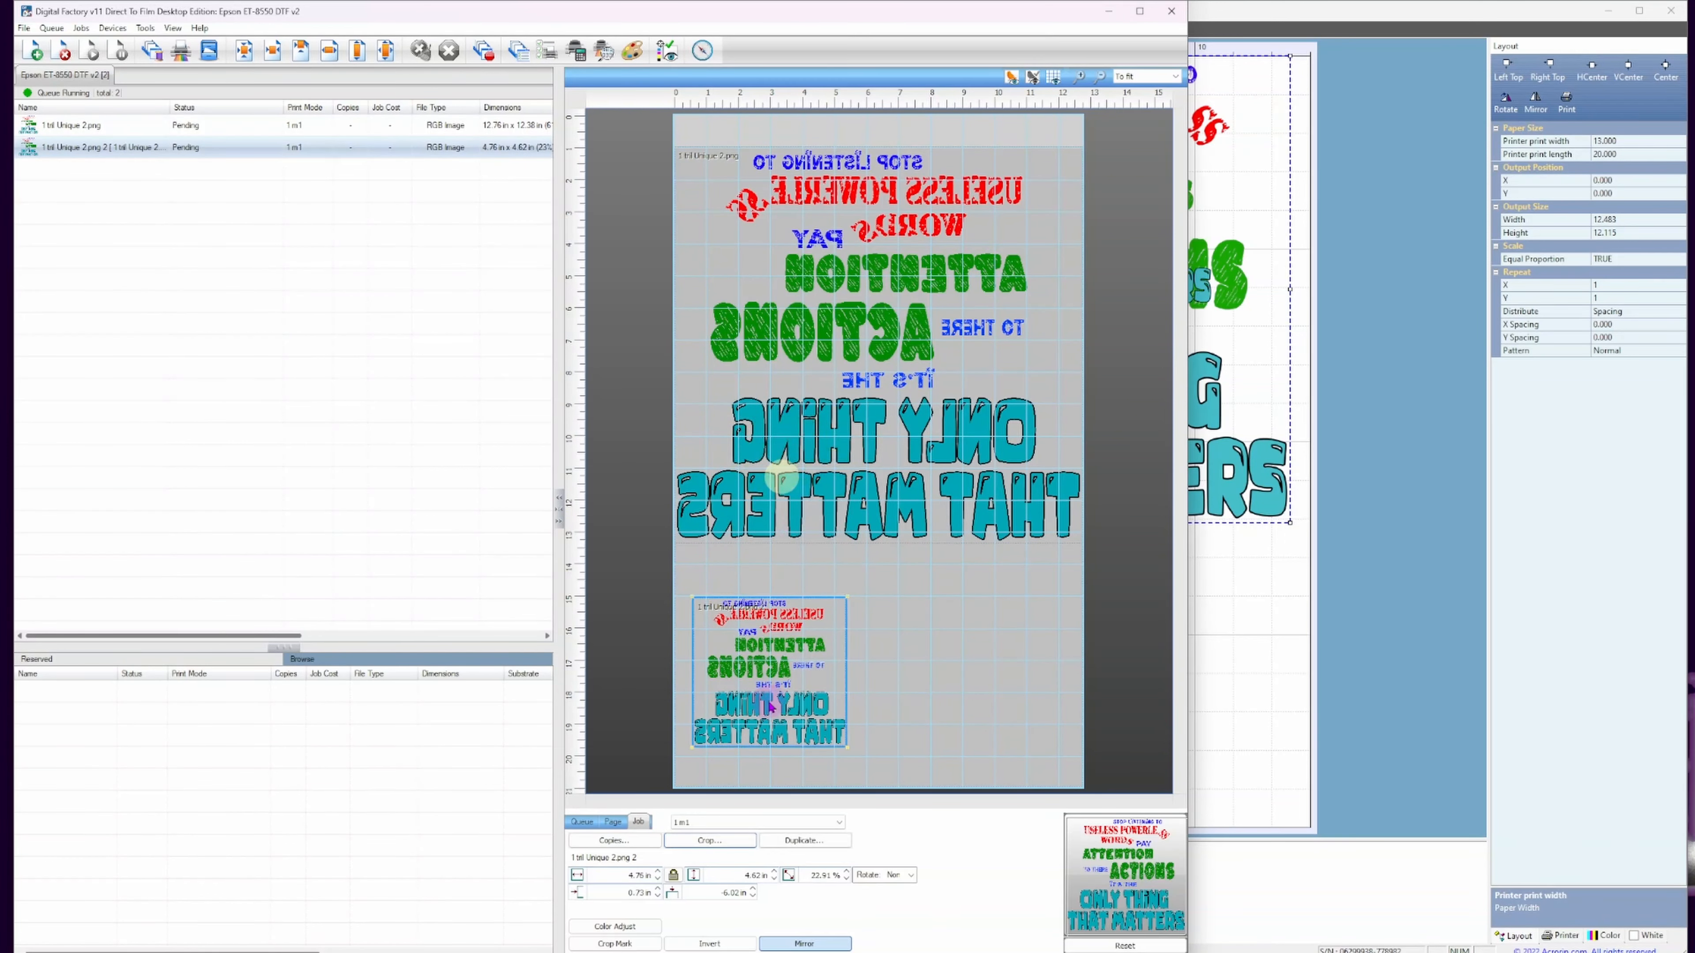
left_click(964, 663)
left_click(977, 662)
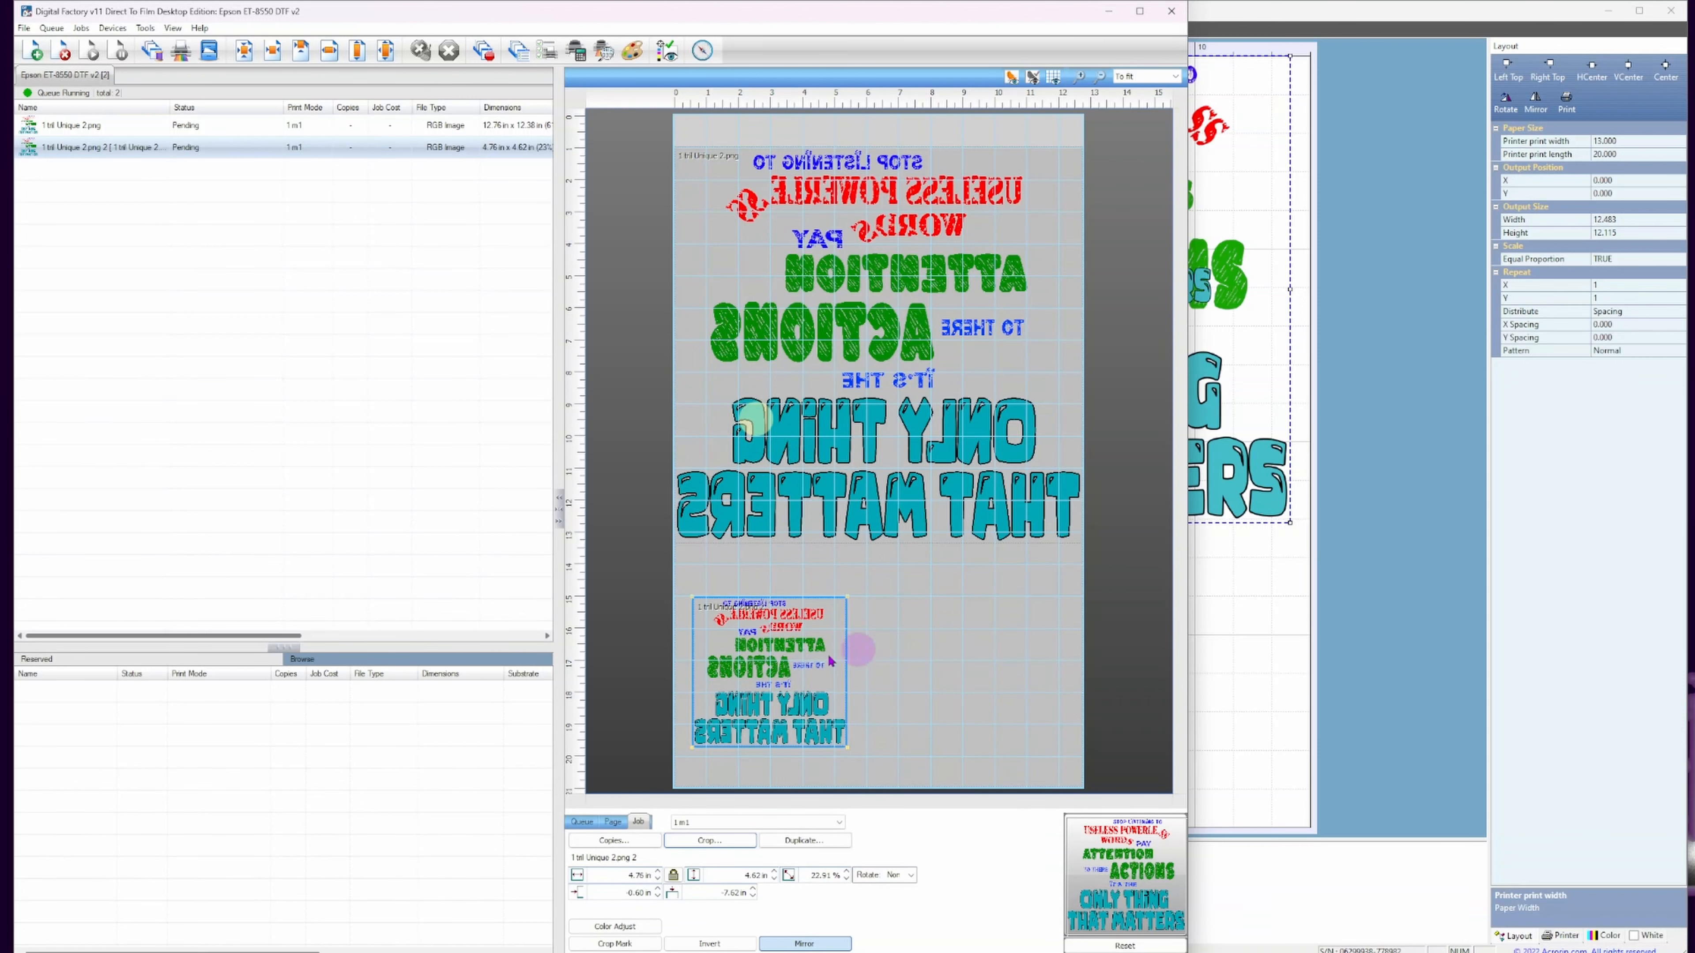
Move the duplicate up to just beneath the large artwork's lower edge.
left_click(917, 620)
left_click_drag(825, 641, 821, 596)
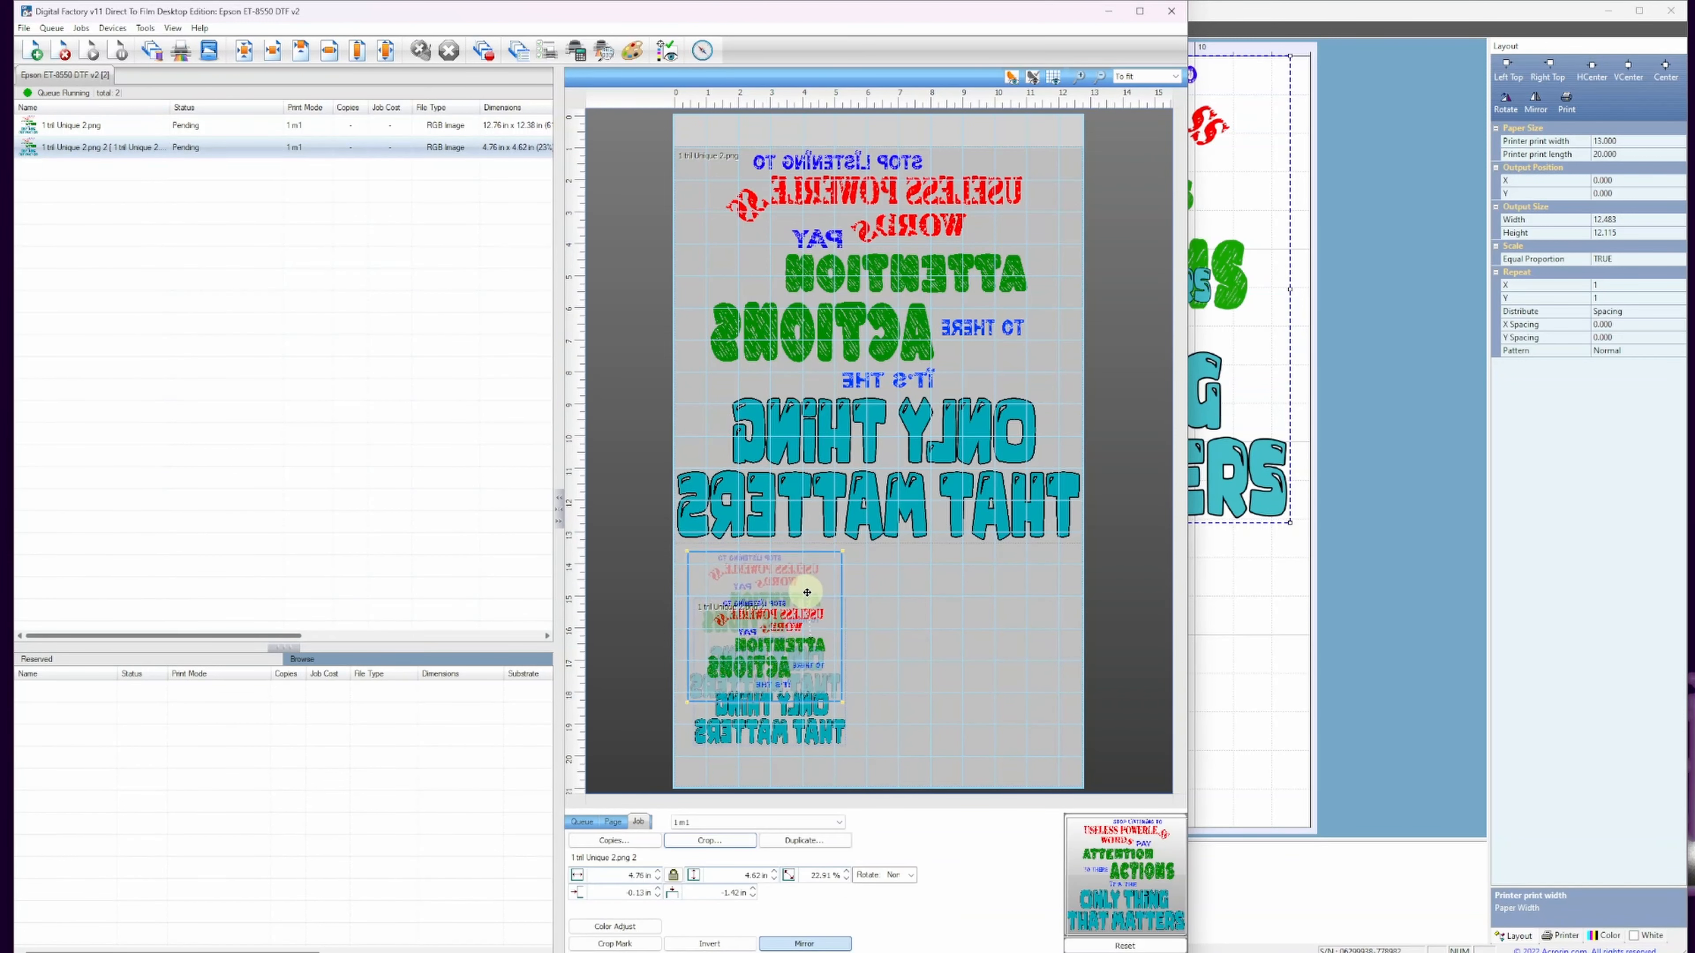
left_click(907, 596)
left_click(794, 607)
left_click(870, 648)
Switch to AcroRIP and lower the small copy over the large artwork's bottom lettering, to about X 2.143, Y 6.642.
left_click(1281, 484)
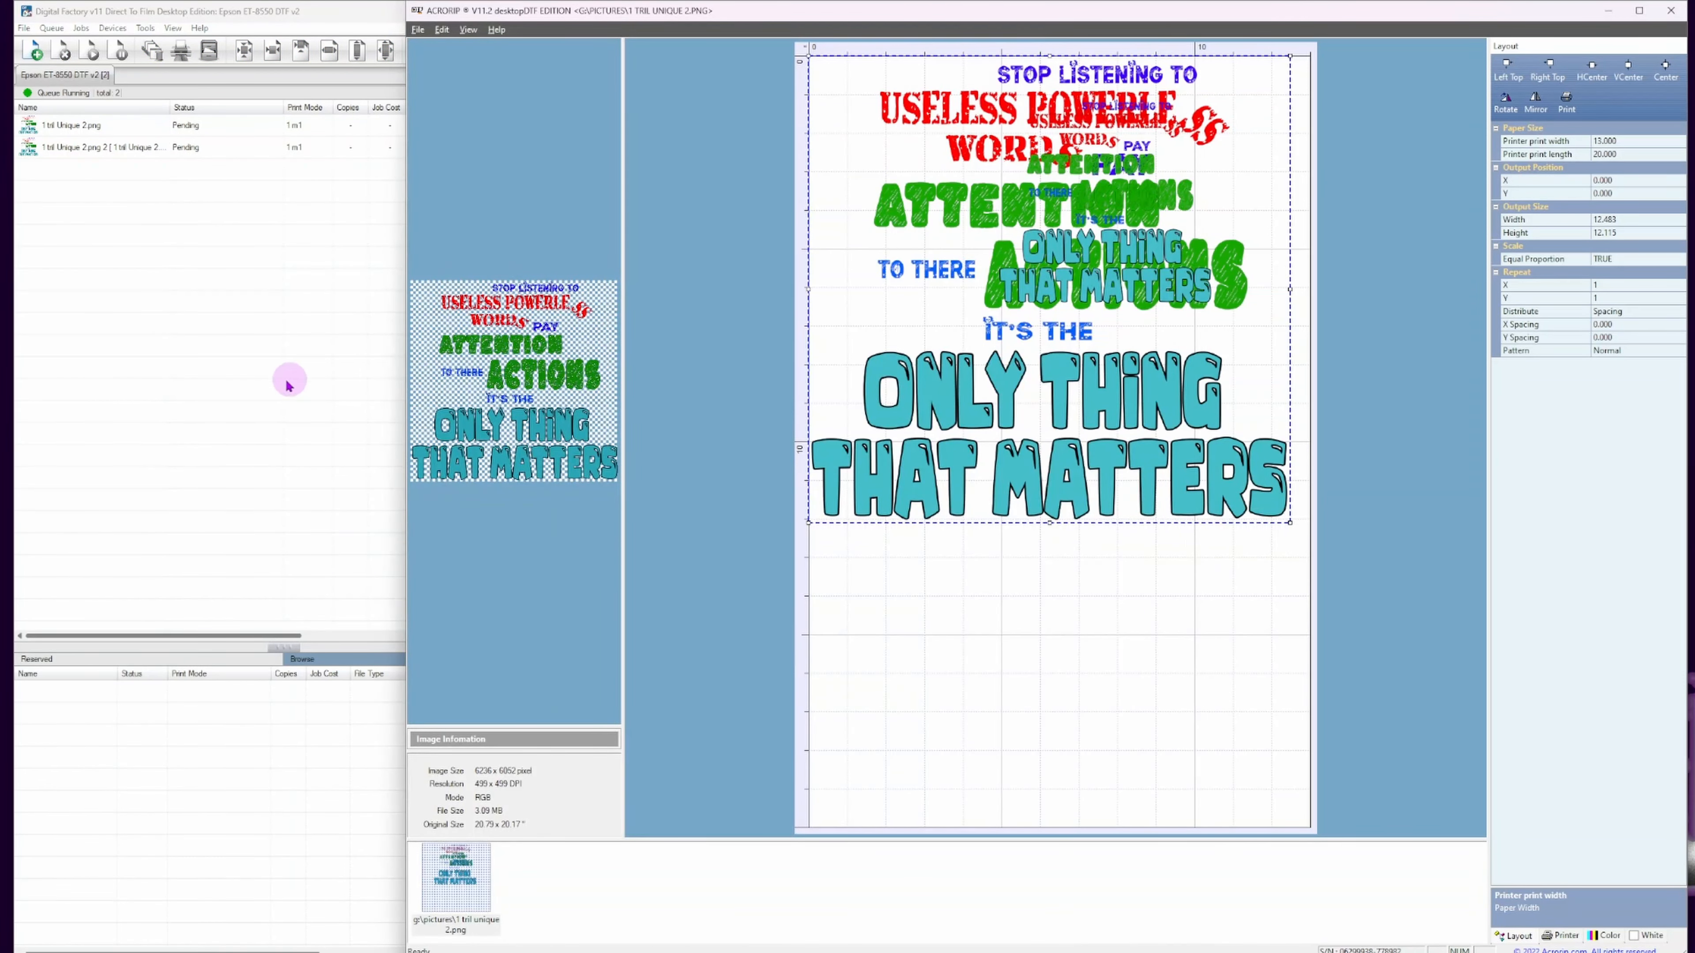
left_click(288, 380)
left_click(1256, 546)
left_click_drag(1114, 279, 1095, 397)
left_click_drag(1103, 285, 1091, 396)
left_click_drag(1101, 410, 1055, 504)
Check Digital Factory, return to AcroRIP, and place the small copy beneath the large artwork at about X 2.464, Y 13.231.
left_click(73, 410)
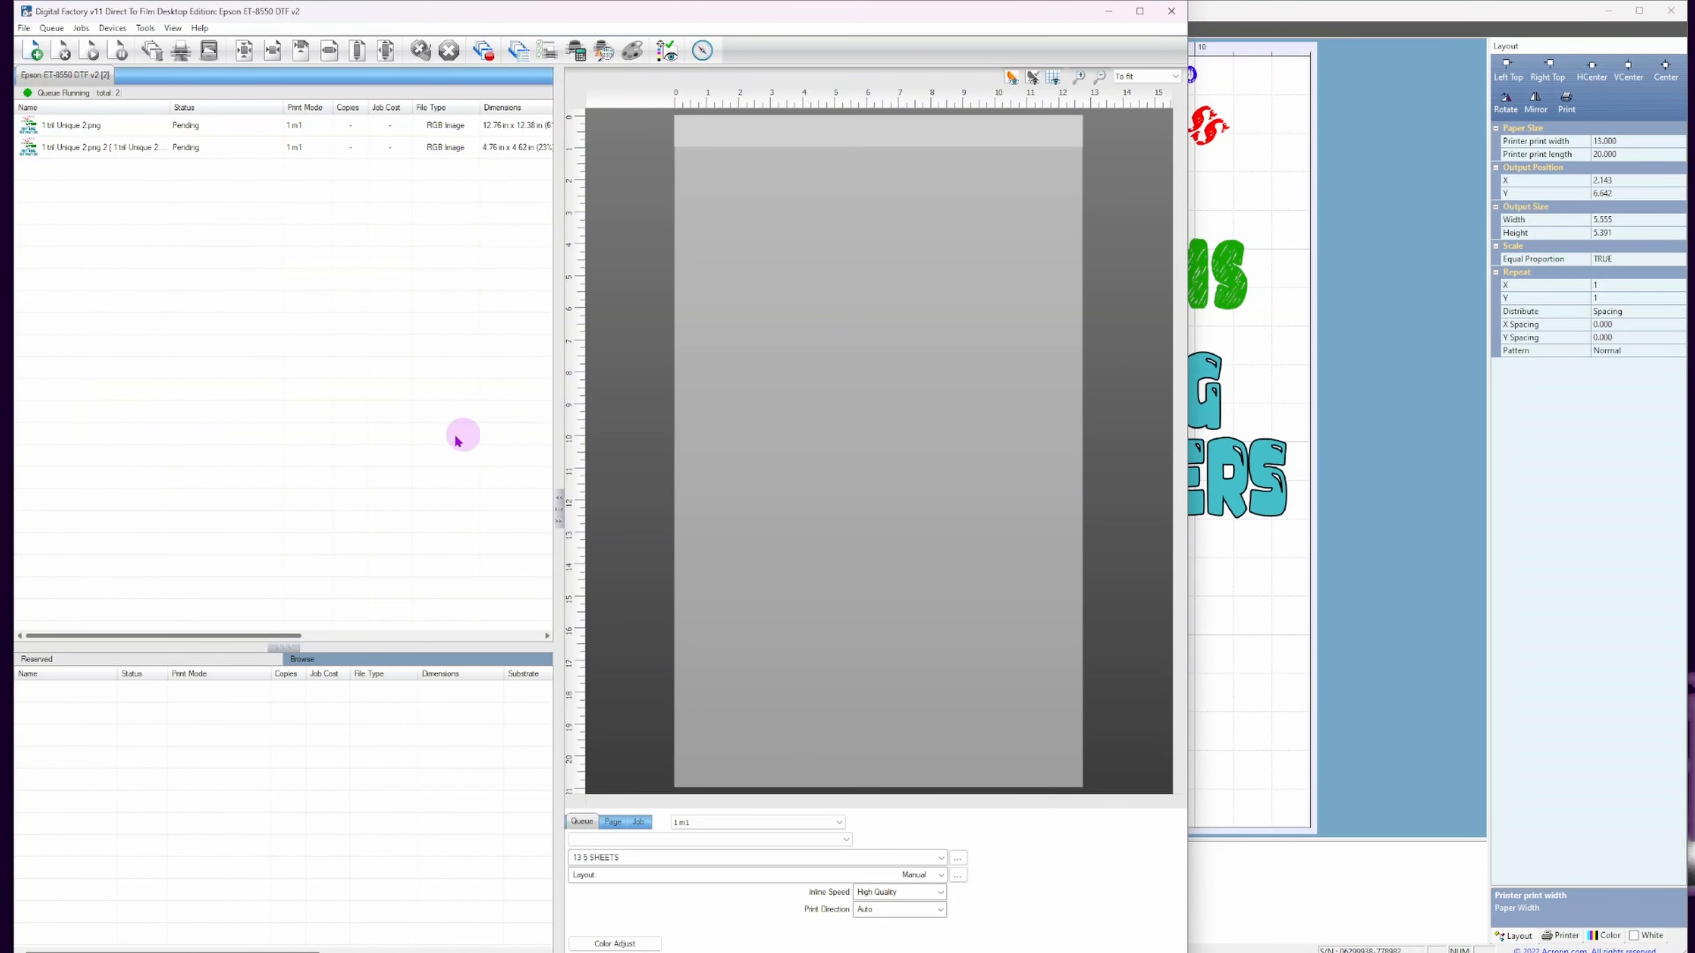
left_click(1207, 618)
left_click_drag(1002, 425, 1135, 452)
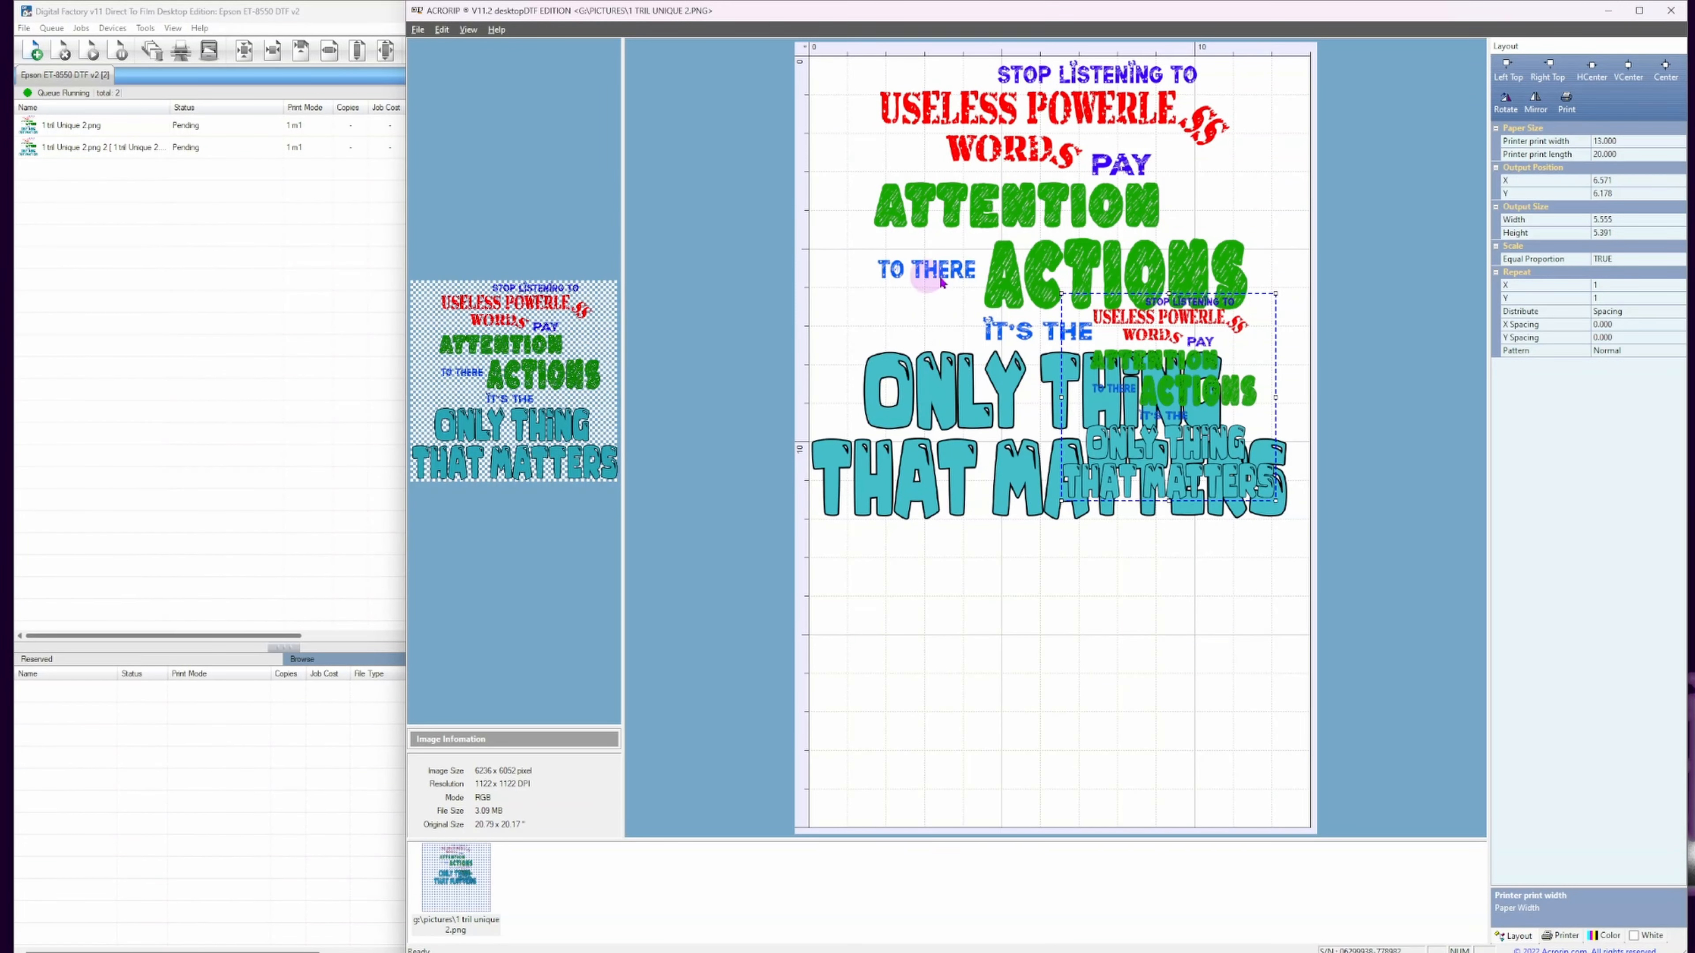
left_click_drag(1066, 492, 965, 749)
Switch to Digital Factory, move the original job below its duplicate in the queue, and select the duplicate job.
left_click(269, 468)
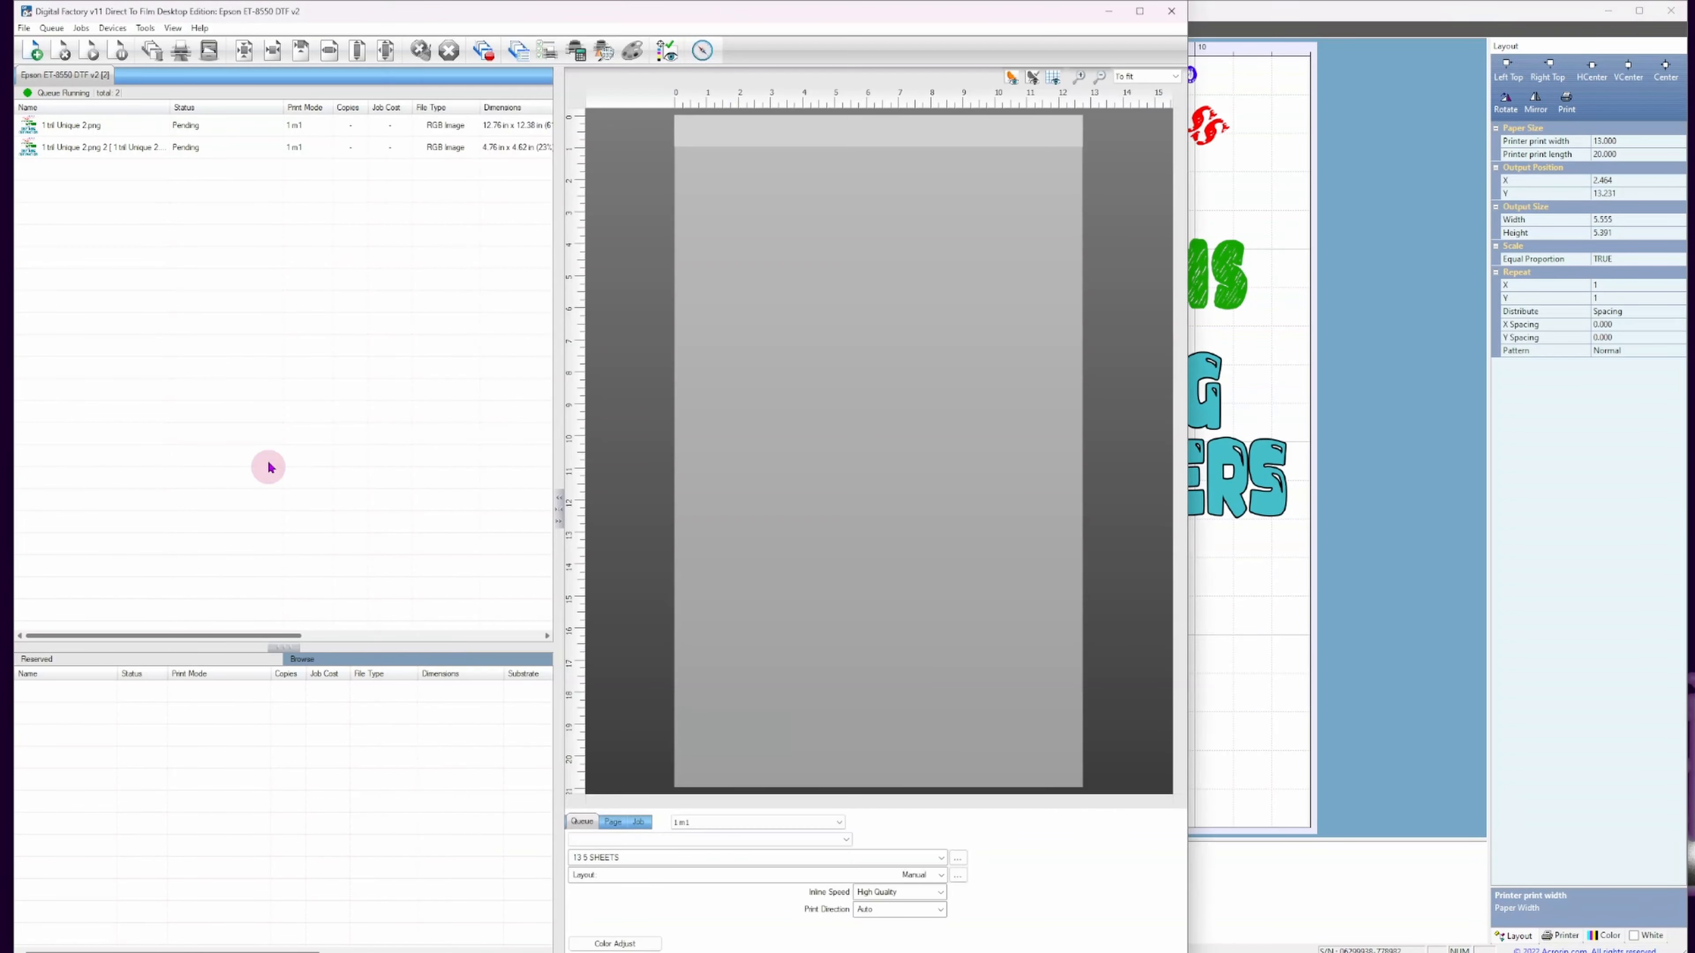
left_click_drag(50, 125, 69, 151)
left_click(101, 125)
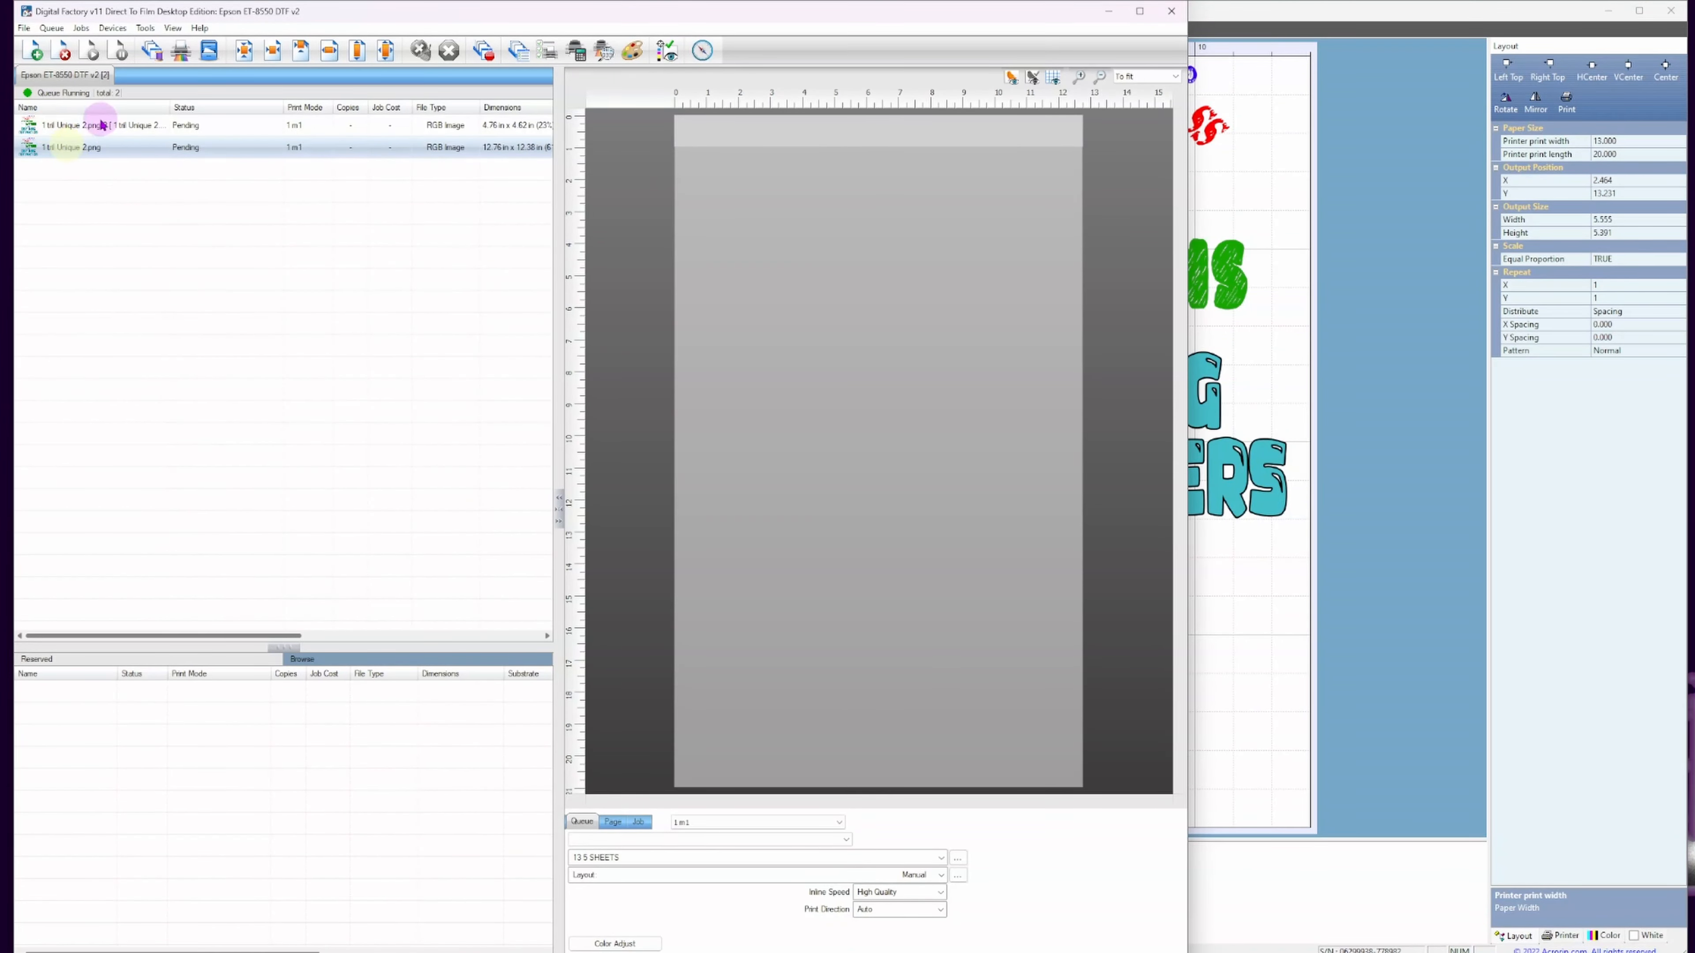
Switch to AcroRIP, open 1 tril unique 2.png as a second layout, and alternate between the two layouts.
left_click(1195, 542)
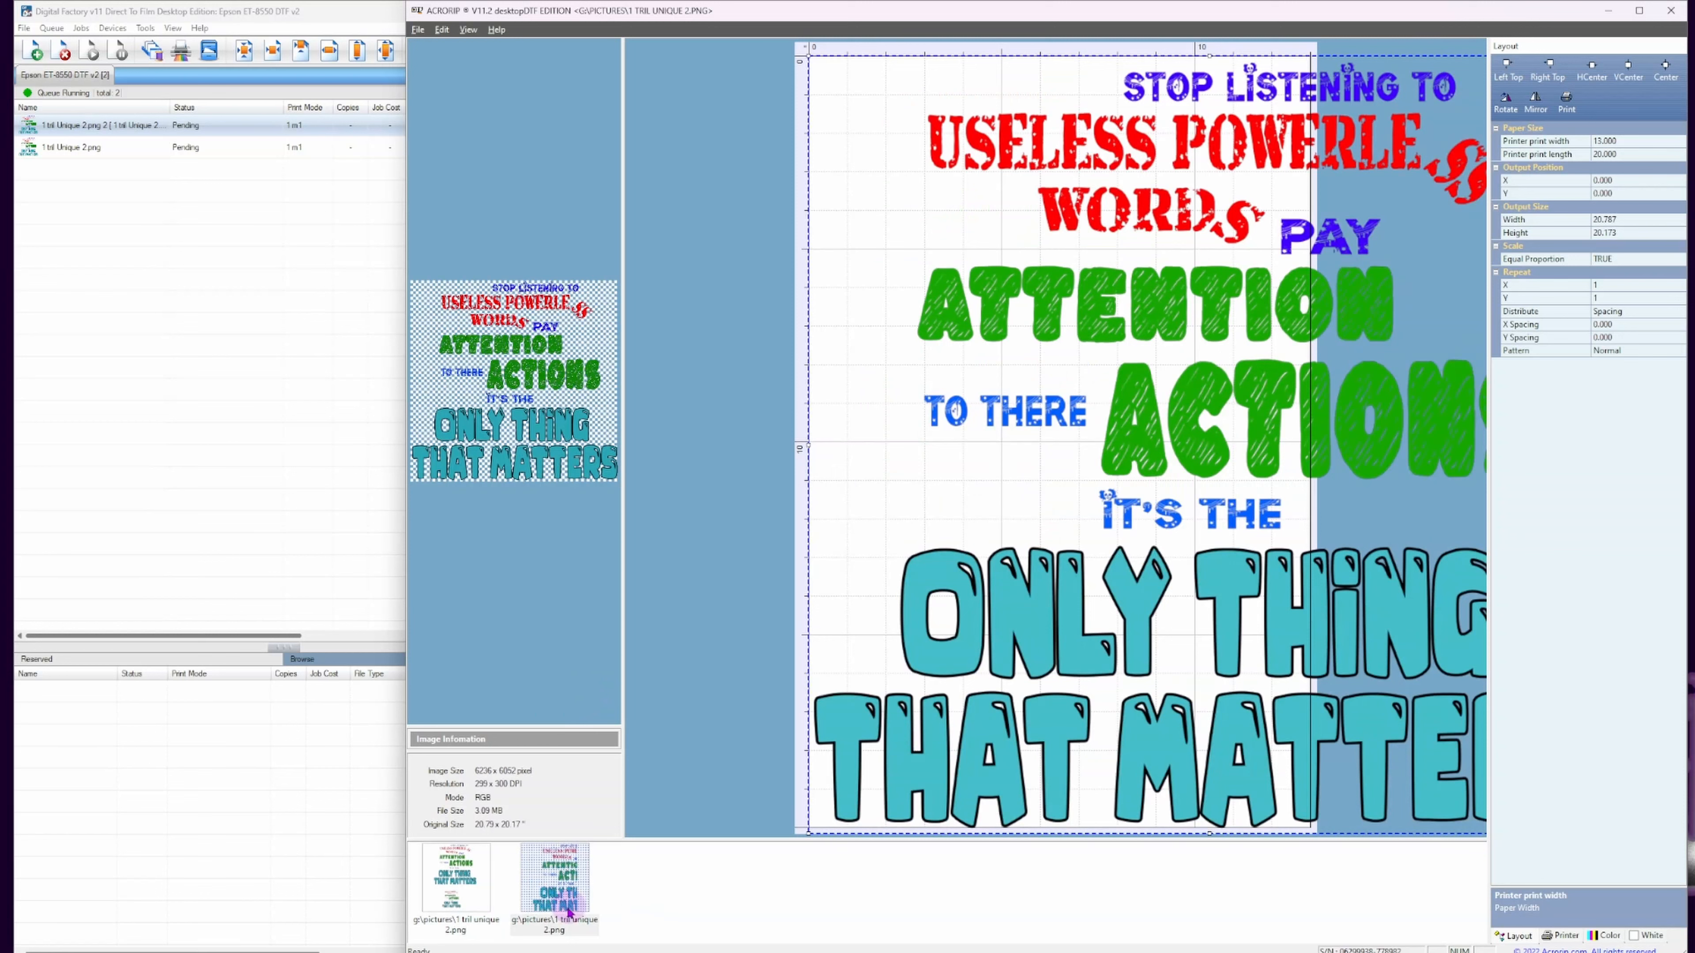
left_click(563, 900)
left_click(461, 882)
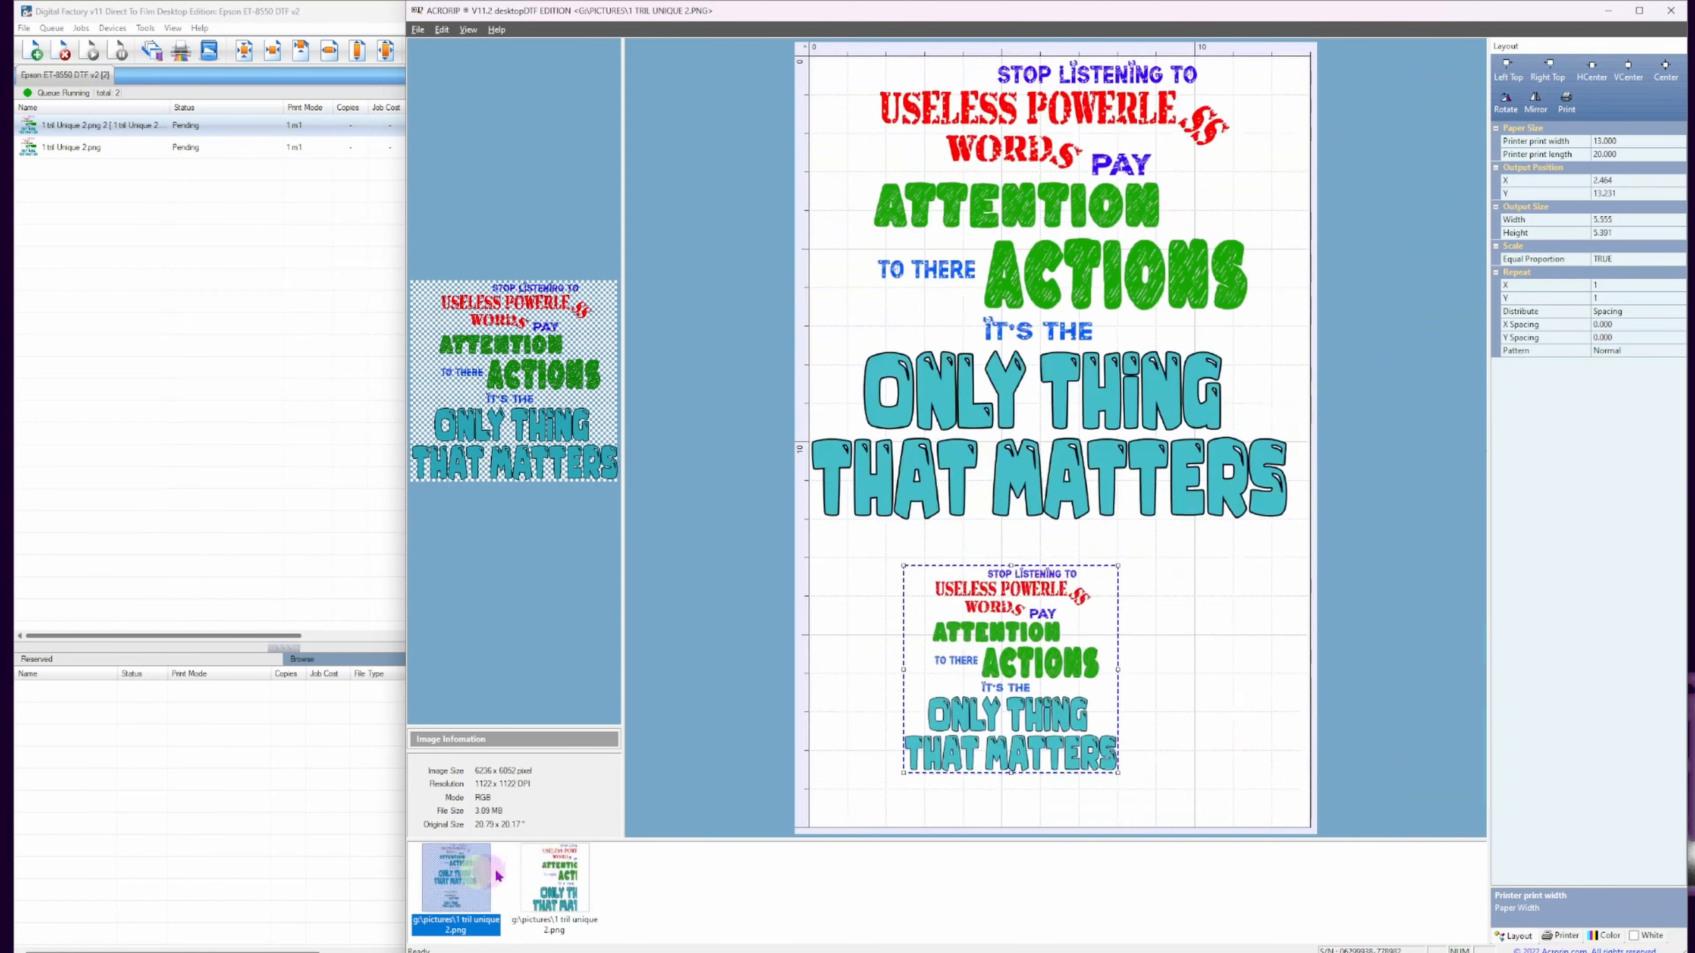
left_click(554, 881)
Scale the second layout's image to about 8.483 by 8.233 and position it at about X 0.000, Y 7.122.
left_click(969, 738)
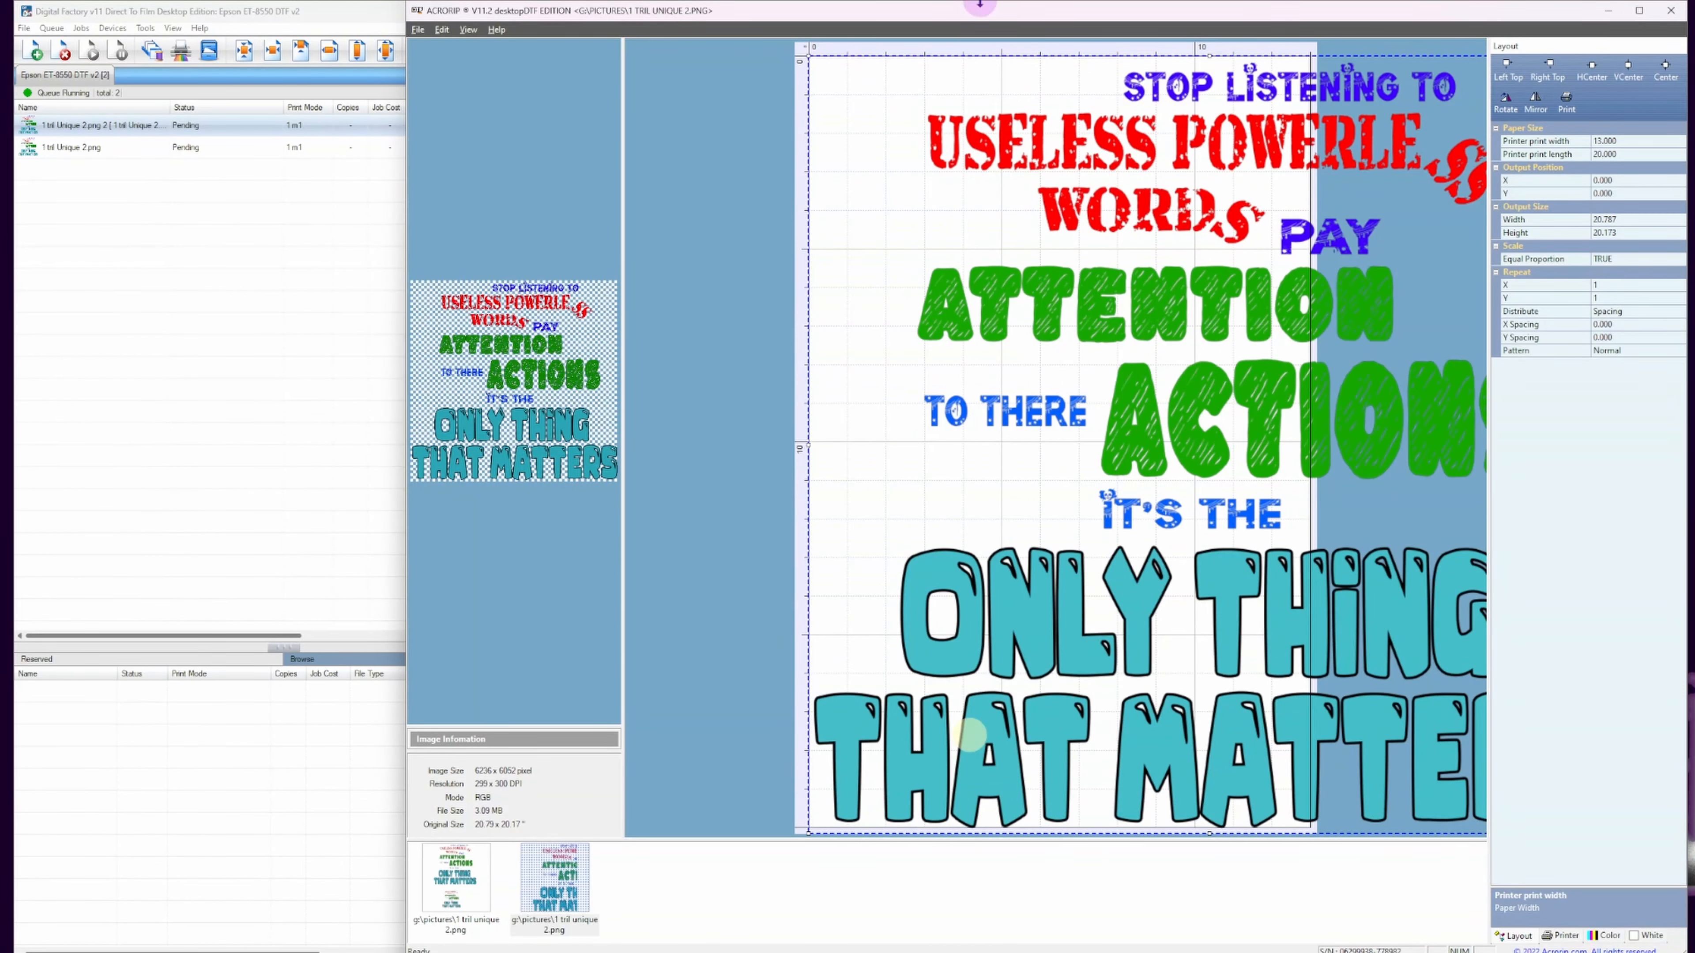
left_click_drag(808, 55, 765, 512)
left_click_drag(960, 490, 767, 823)
left_click(542, 912)
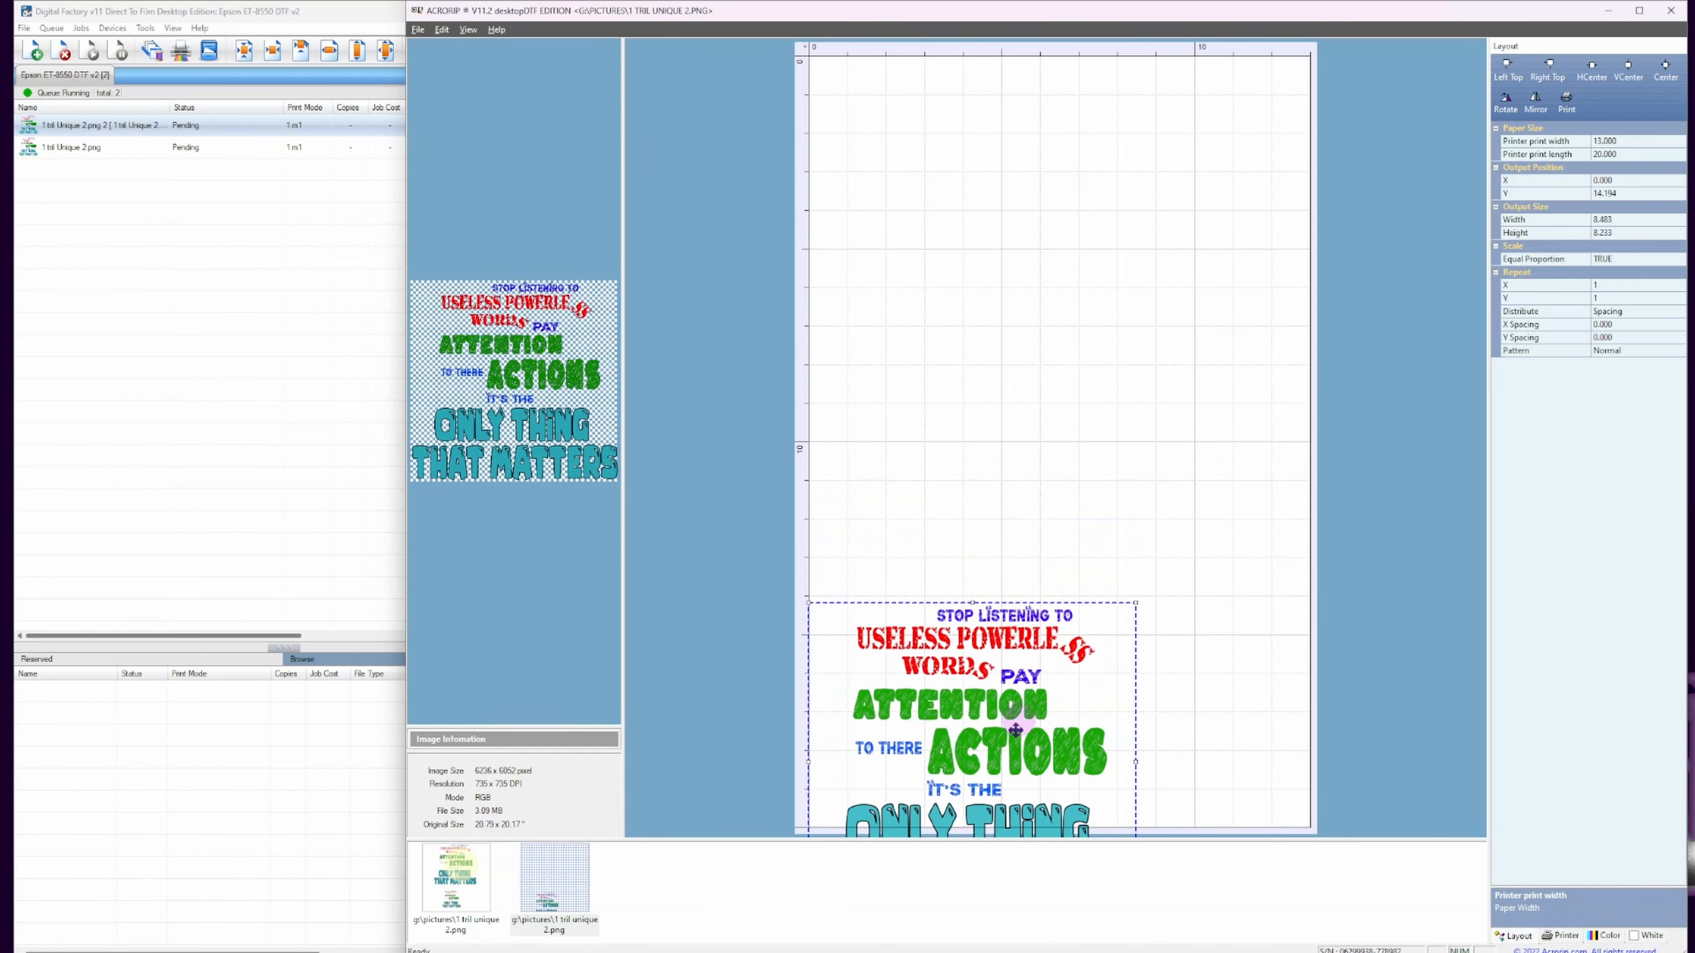
left_click_drag(1022, 713, 1021, 431)
Switch to the first layout, move the small copy toward the sheet's left edge, and select the large artwork.
right_click(933, 511)
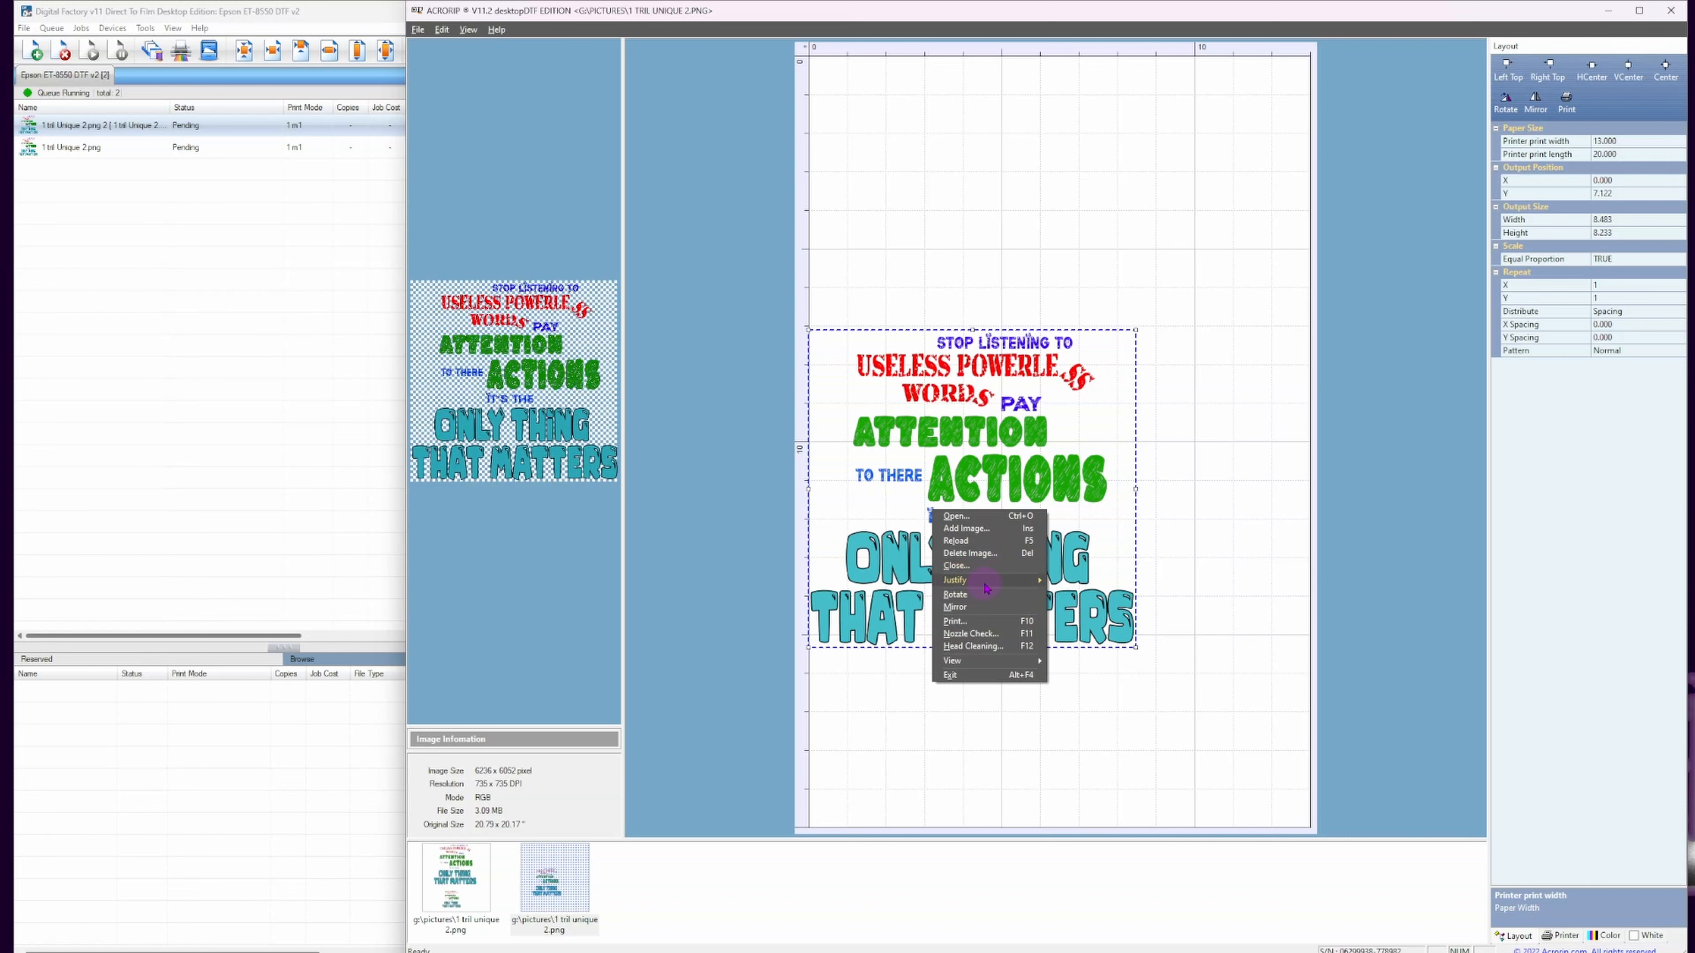
left_click(744, 833)
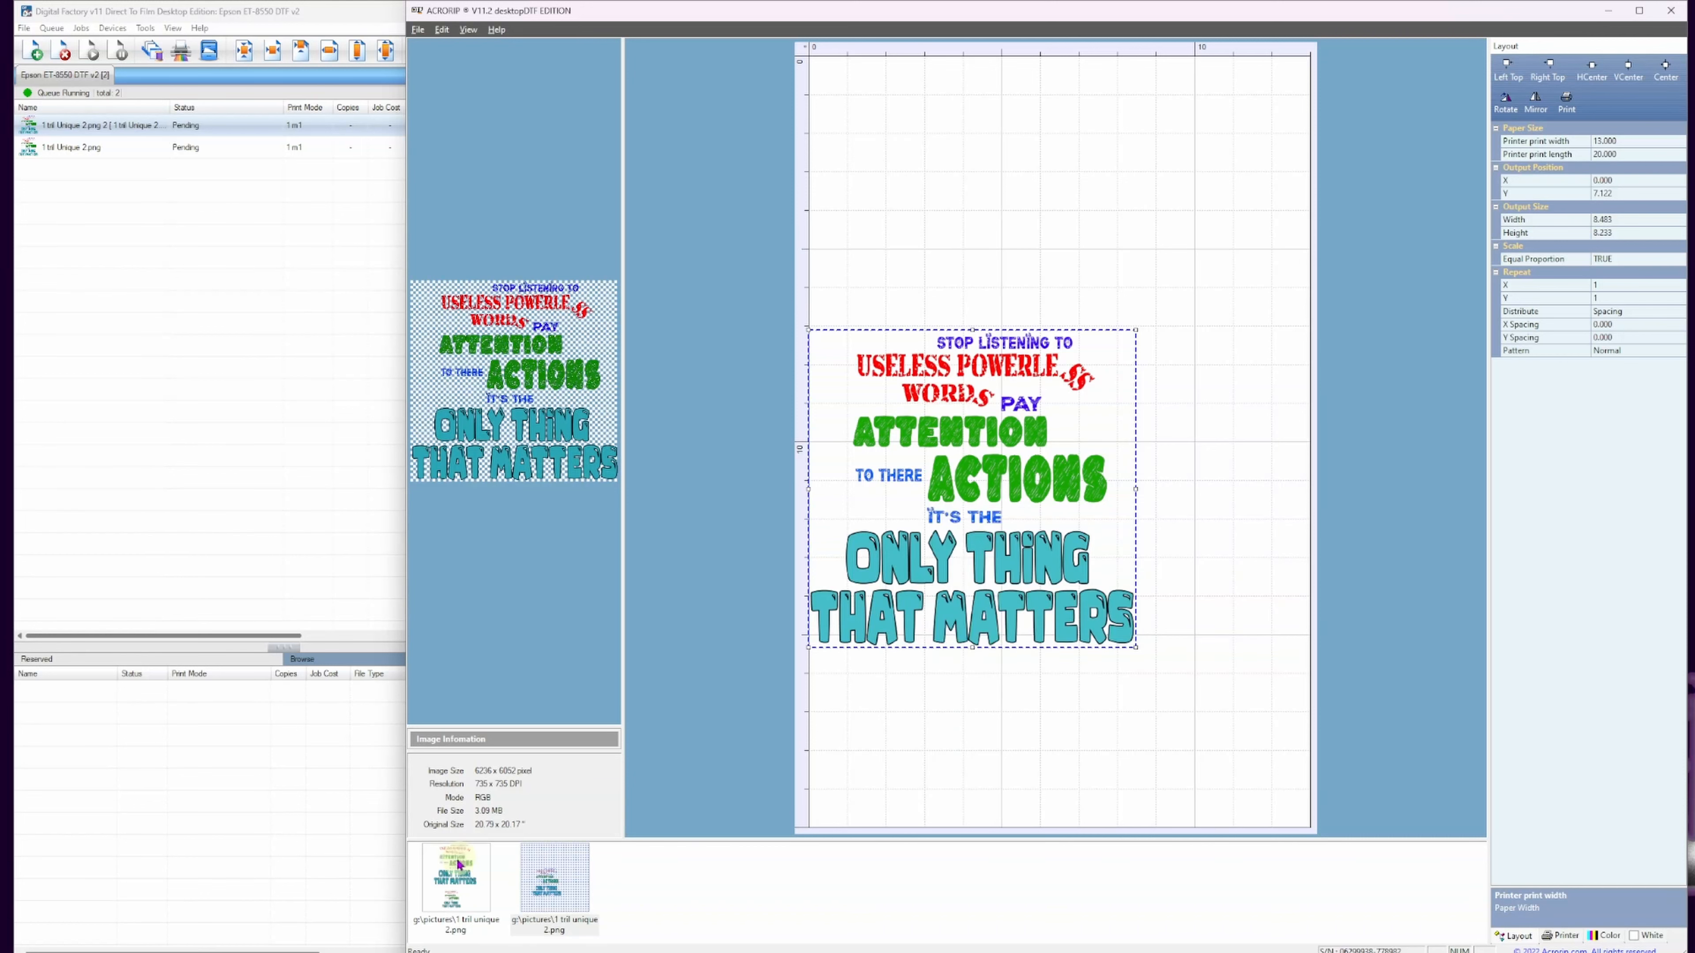
left_click_drag(1021, 641, 922, 576)
left_click(923, 307)
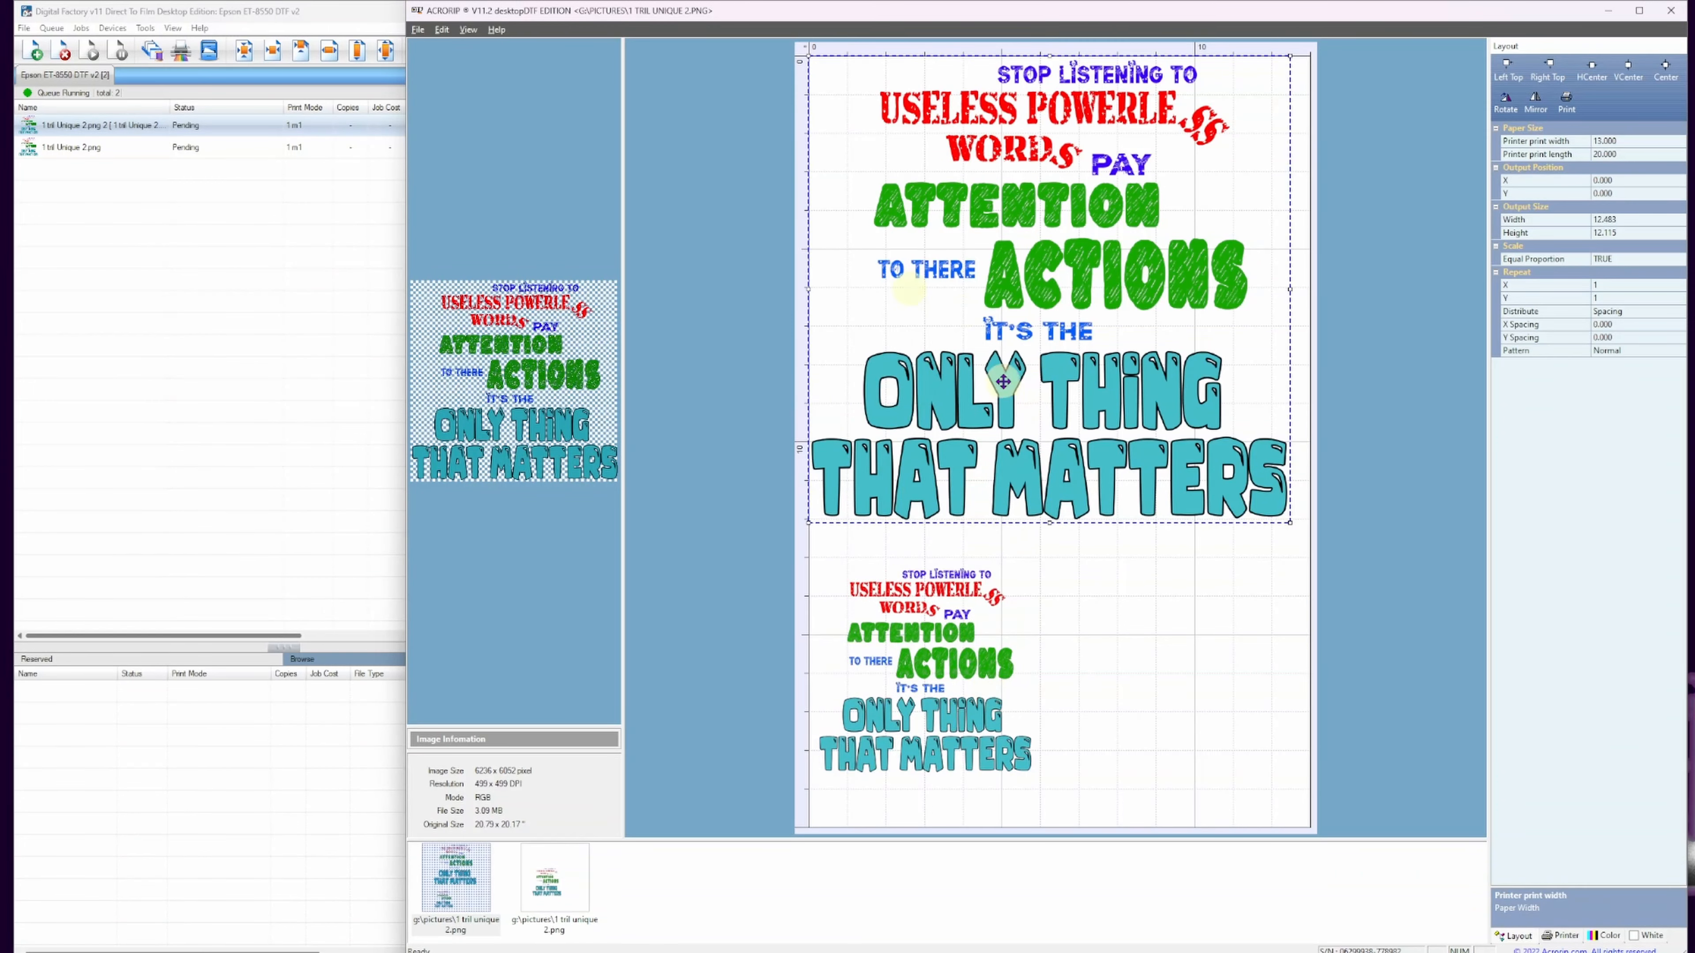
right_click(1088, 600)
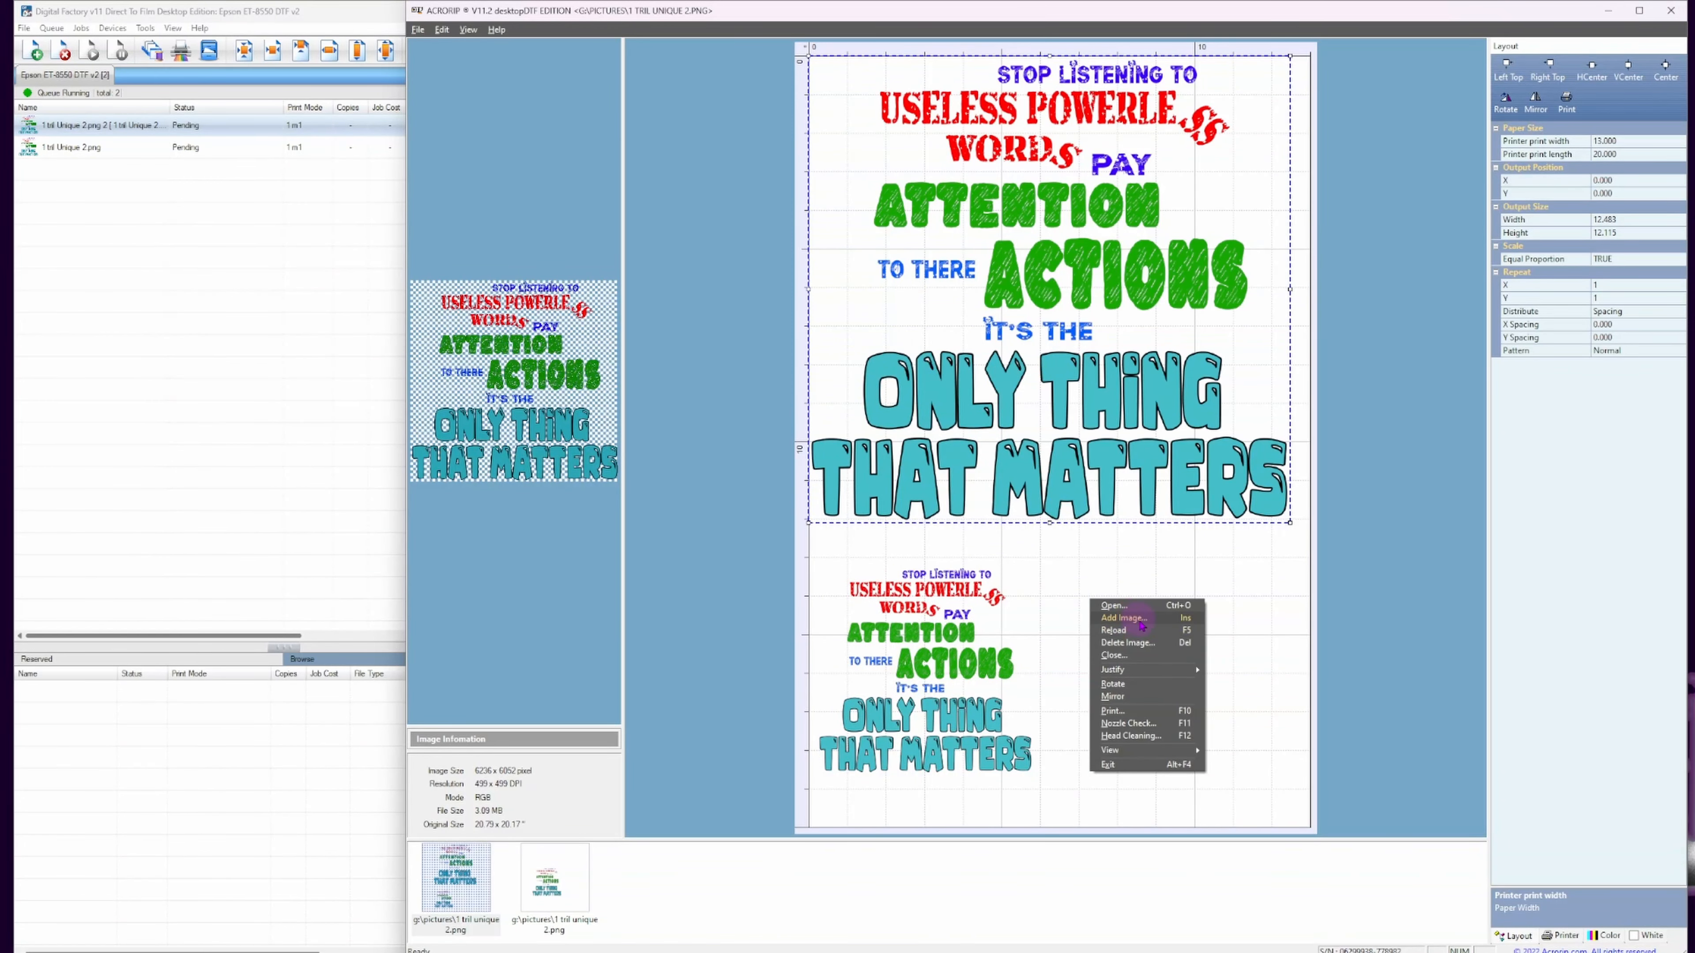
left_click(1288, 587)
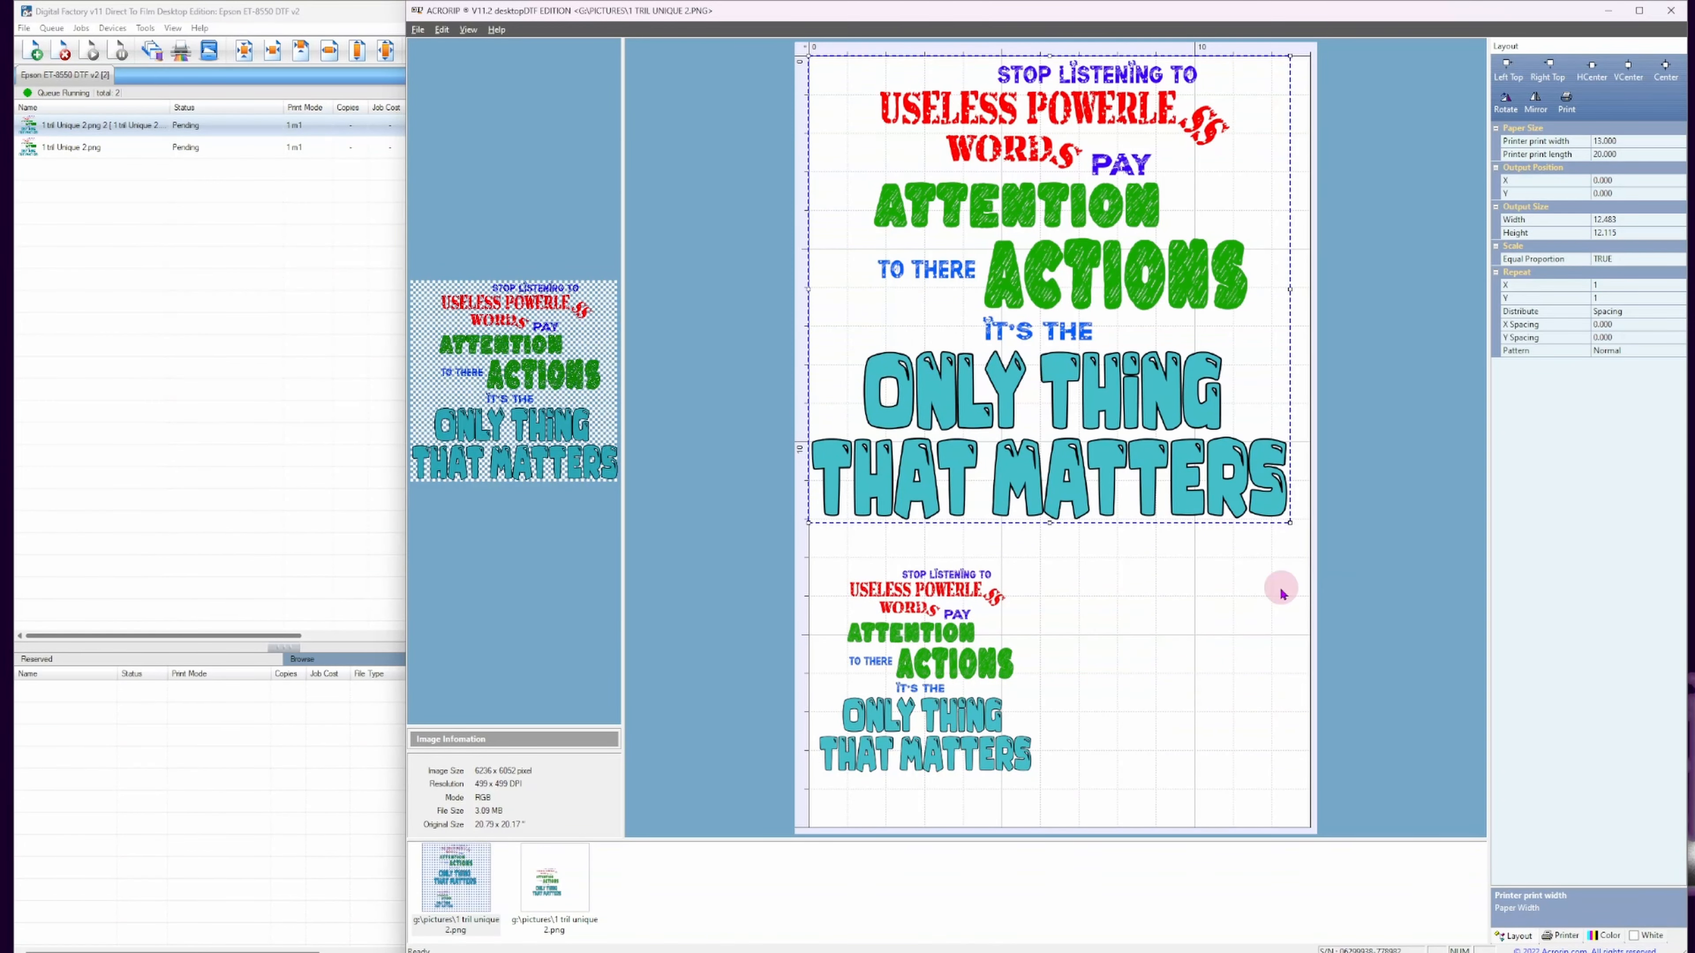
Open 1 tril unique.png as a third layout and scale its image to about 8.018 by 5.780.
left_click(544, 881)
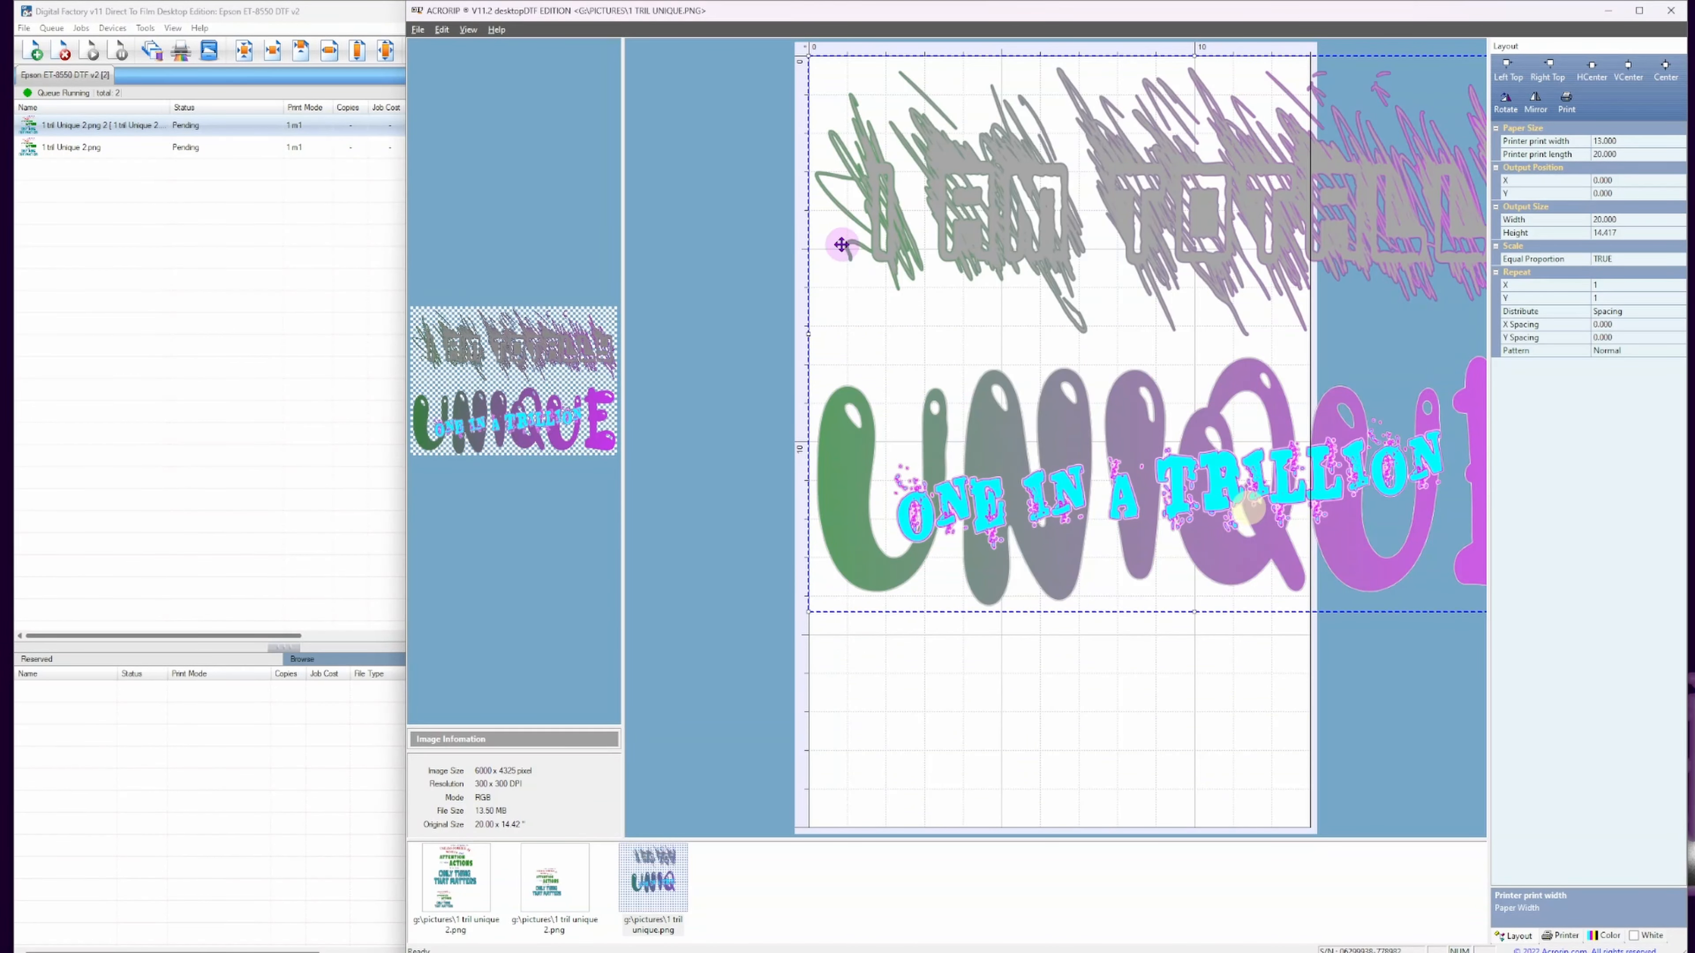
left_click(809, 64)
left_click_drag(806, 57, 1267, 359)
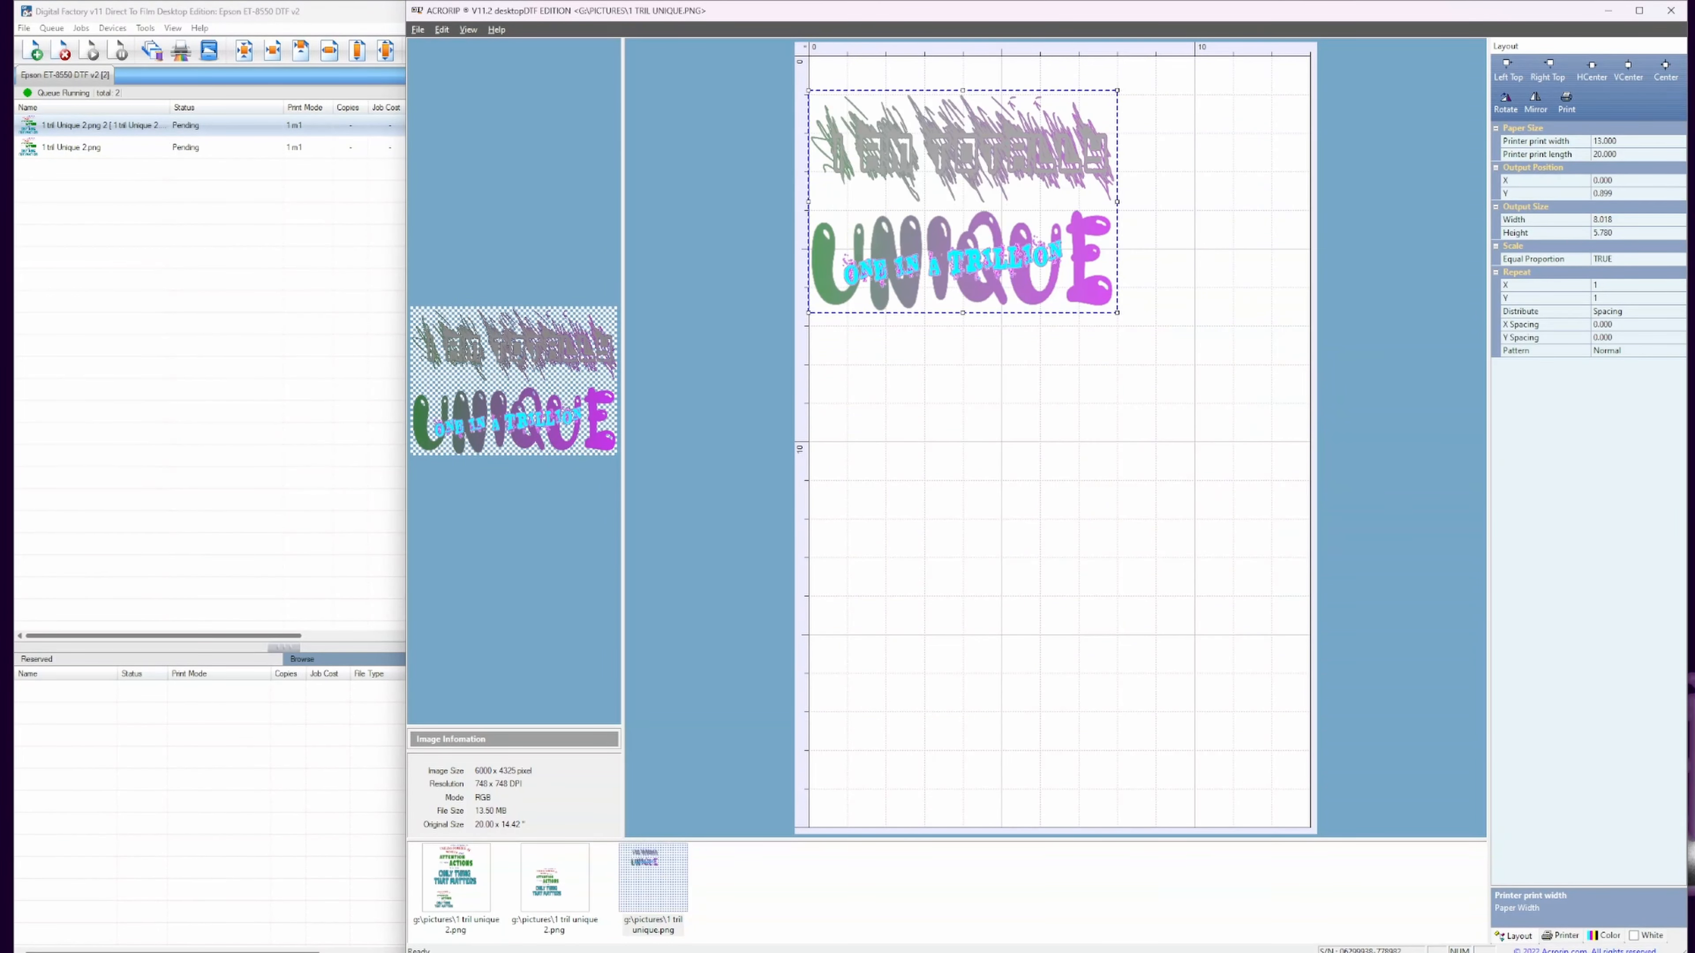
Delete the 1 tril unique.png image and confirm closing the third layout.
right_click(1050, 568)
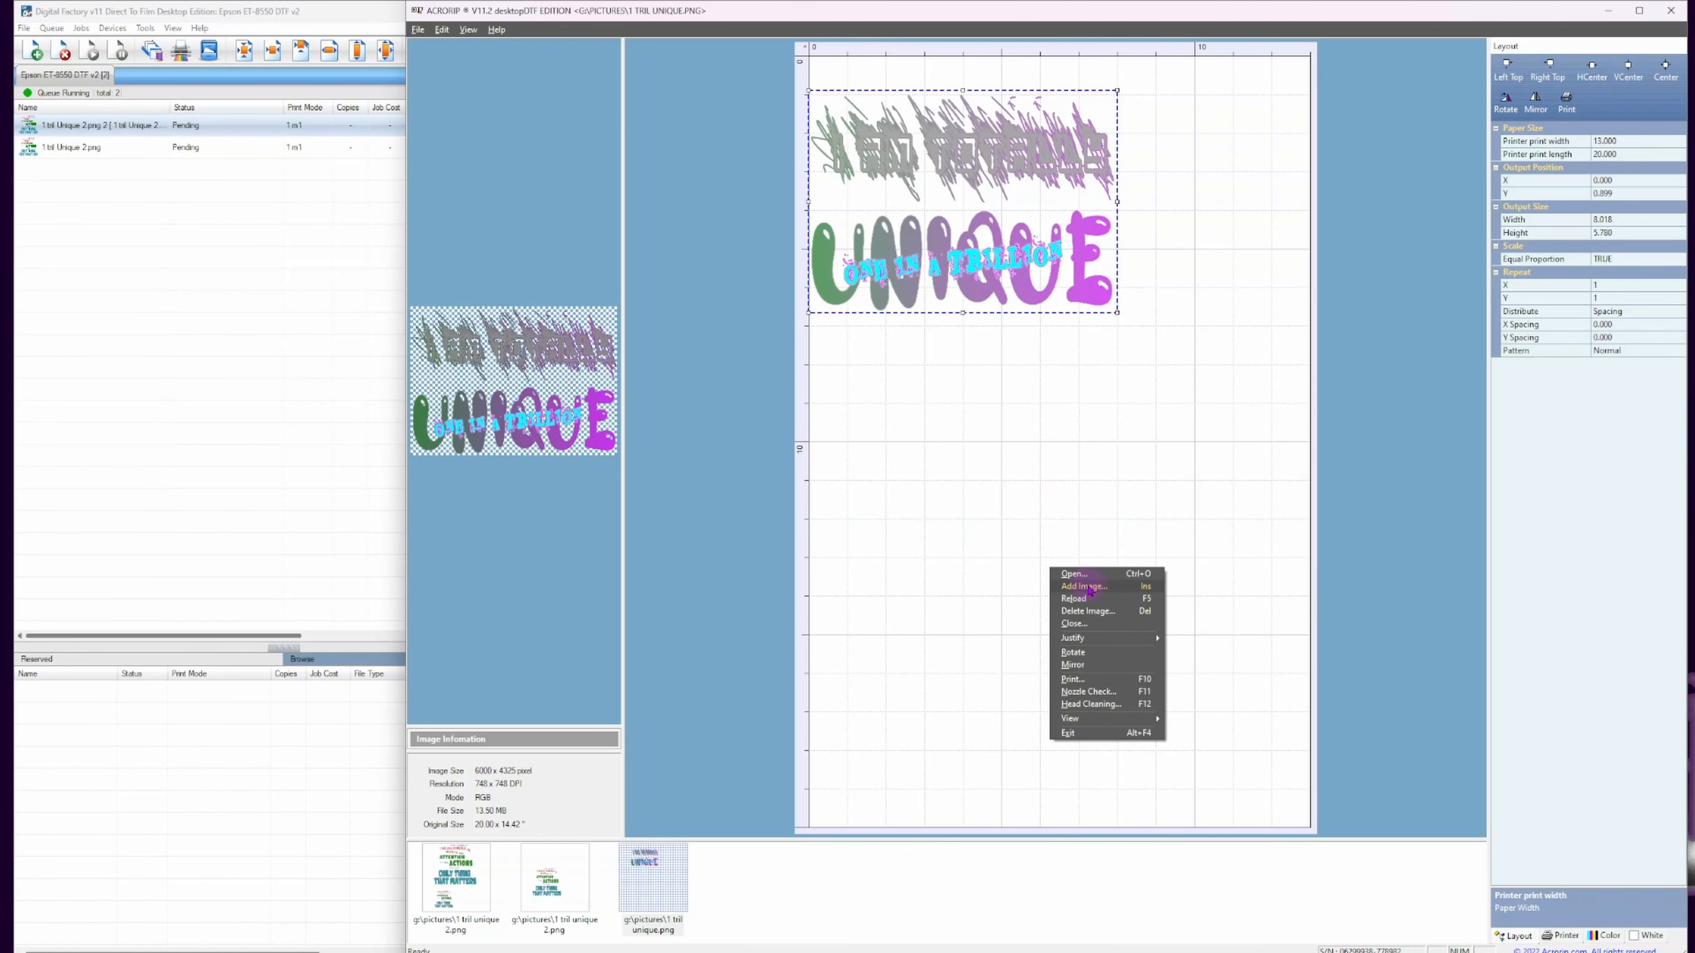
left_click(912, 294)
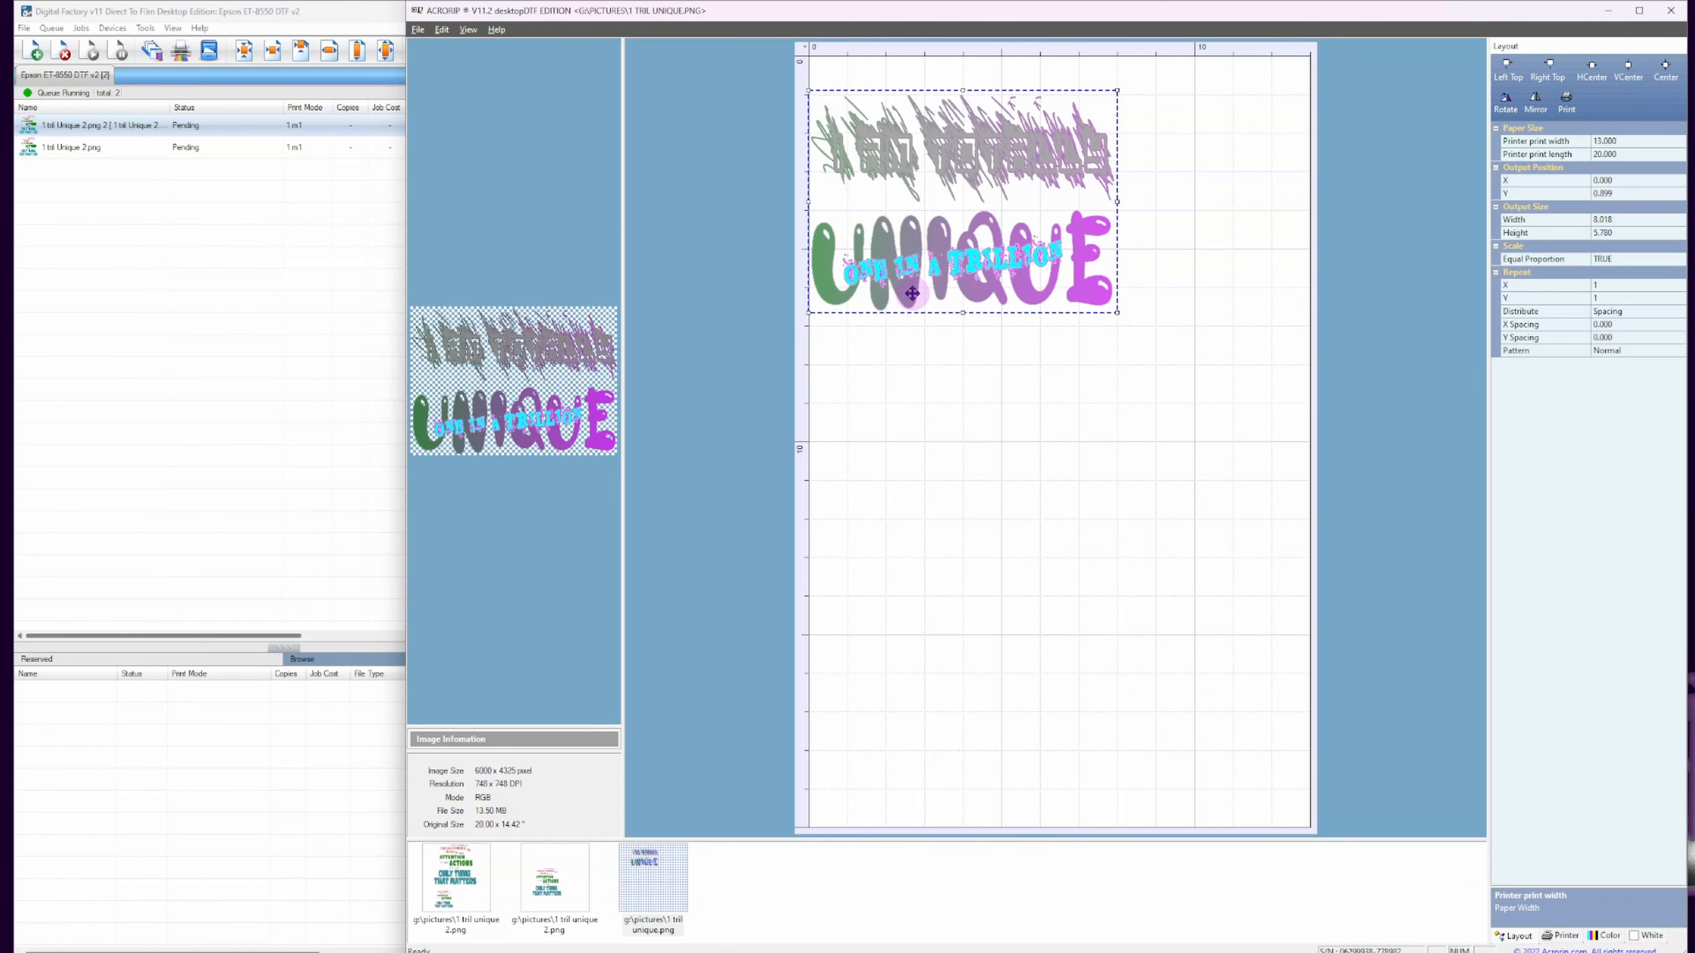
key("Delete")
left_click(1090, 521)
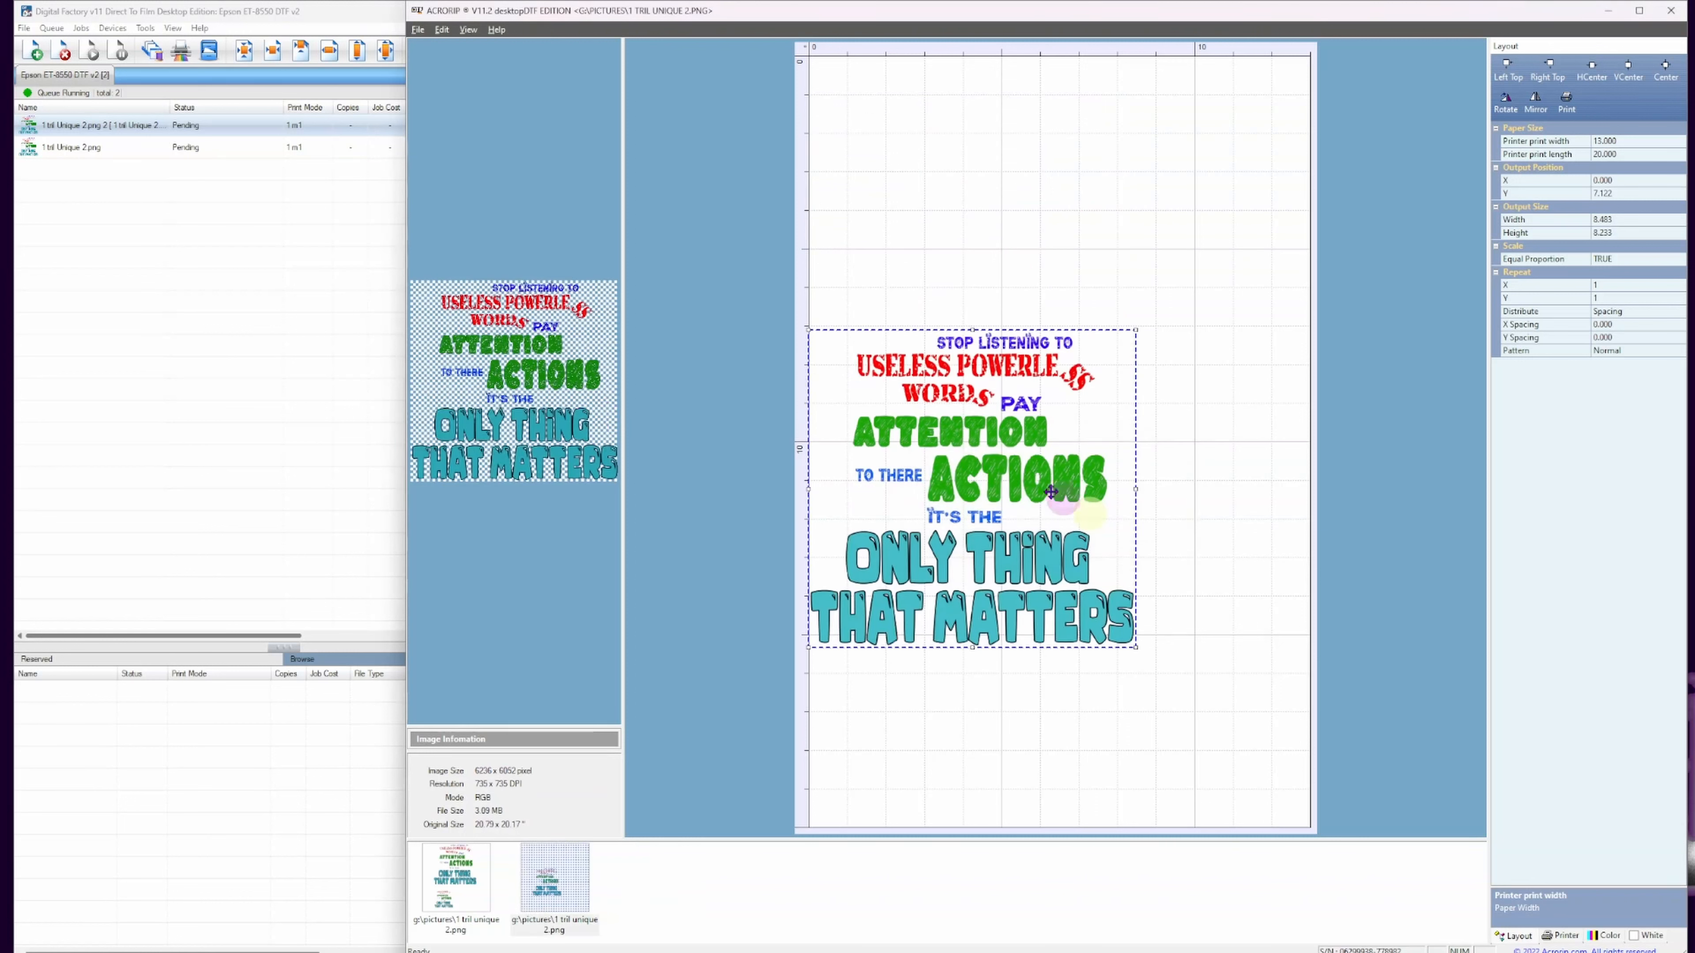
Move the second layout's image up to about Y 4.908, then request closing its file and decline.
left_click_drag(896, 600, 861, 507)
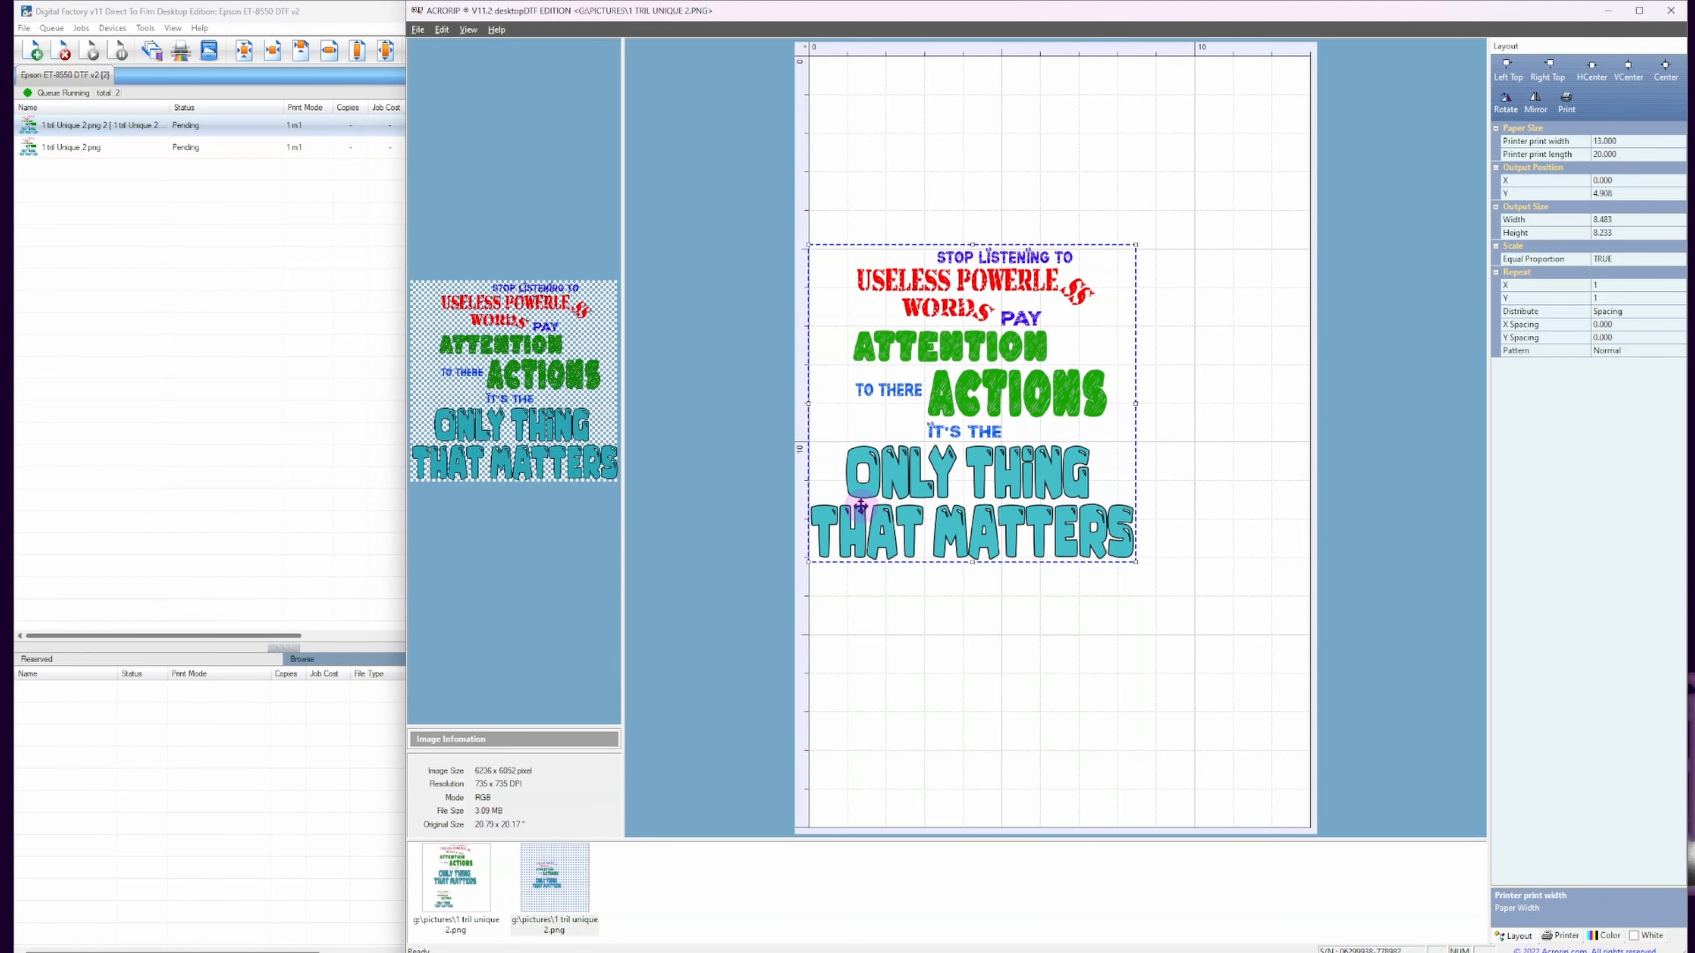
key("Delete")
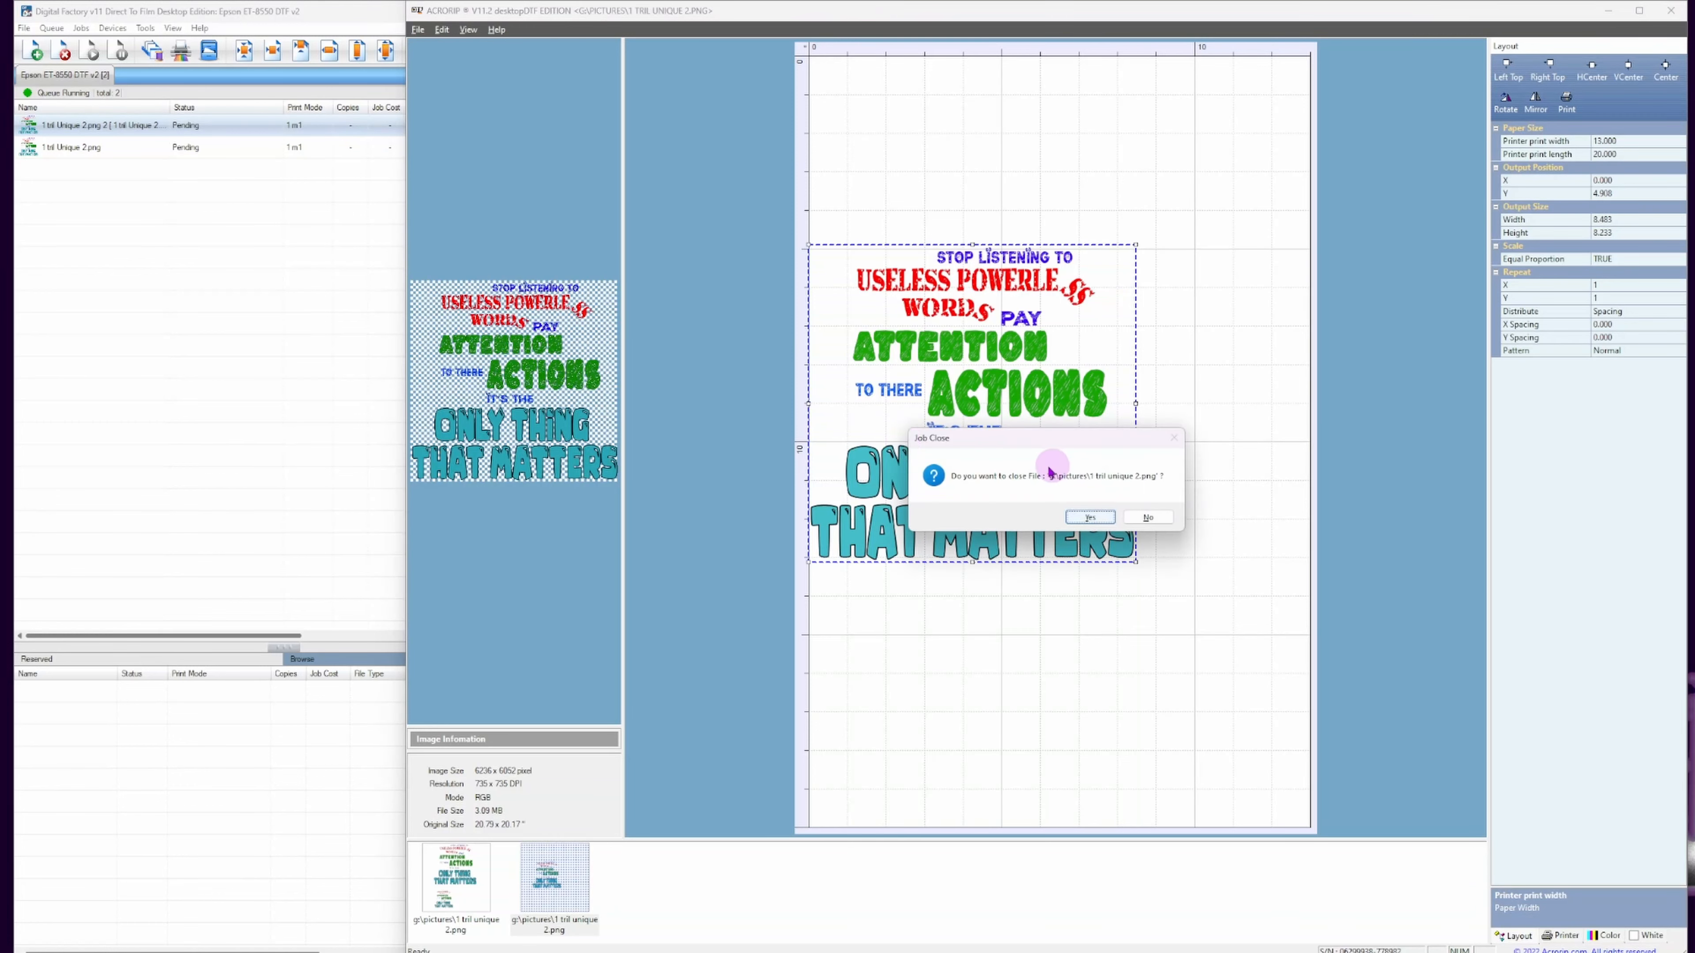
left_click(1146, 517)
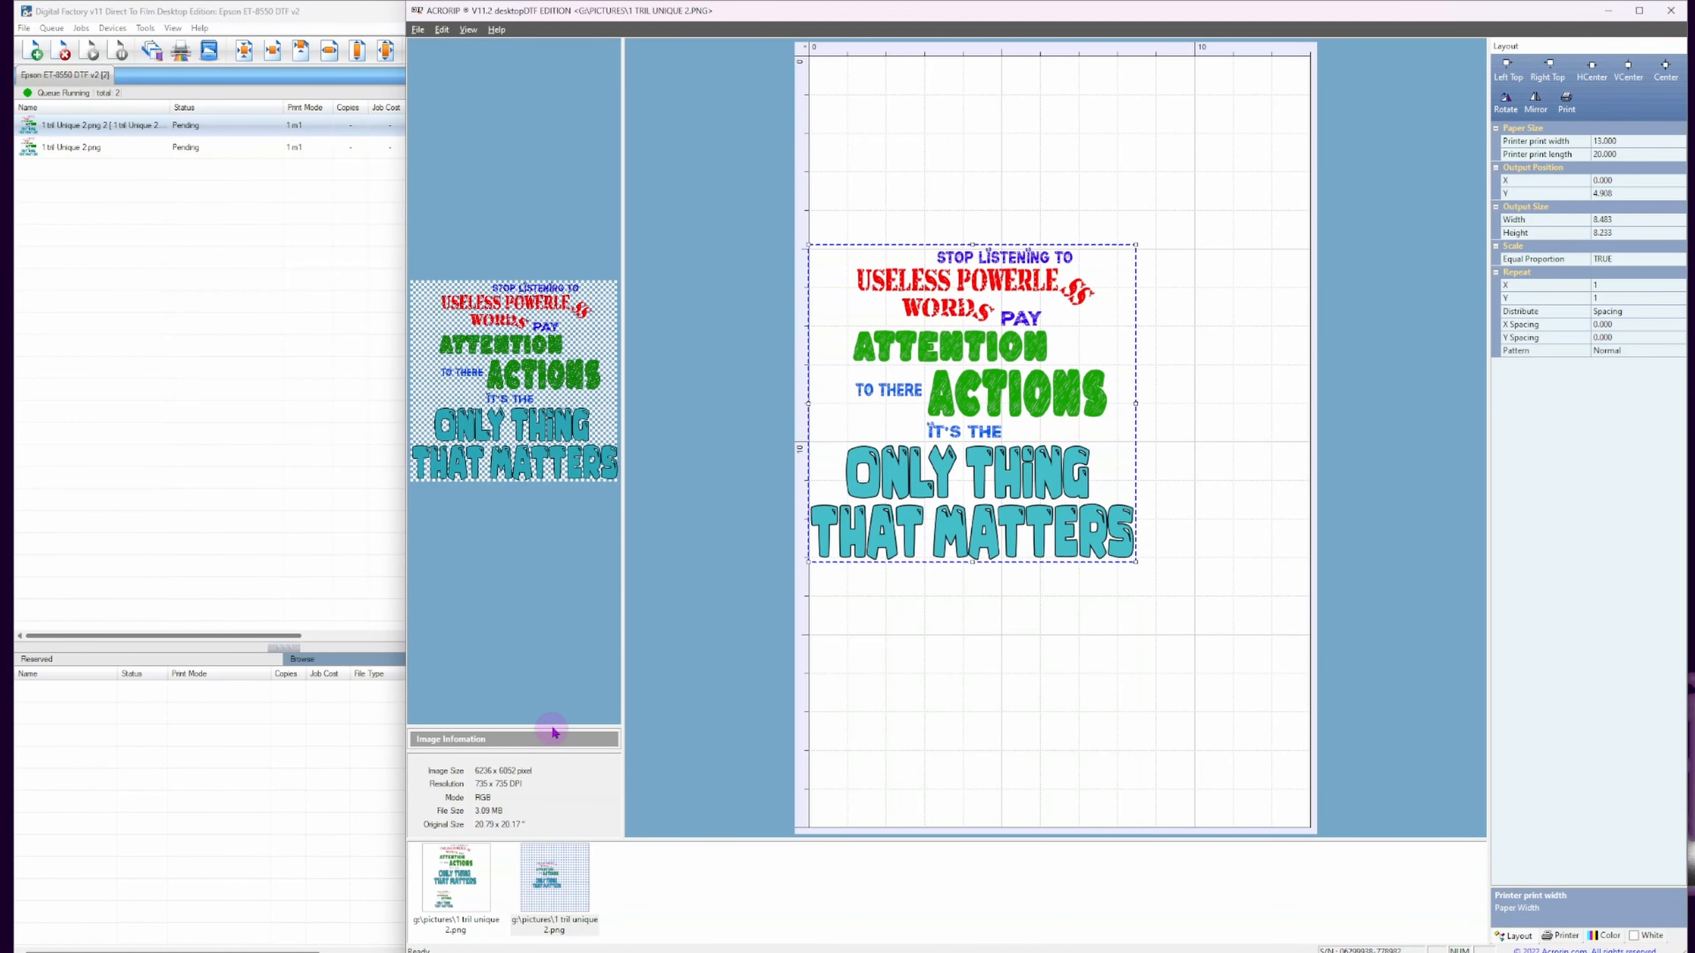
Switch to Digital Factory, check the queue's commands for a way to add another layout, and select the original job.
left_click(125, 205)
right_click(125, 206)
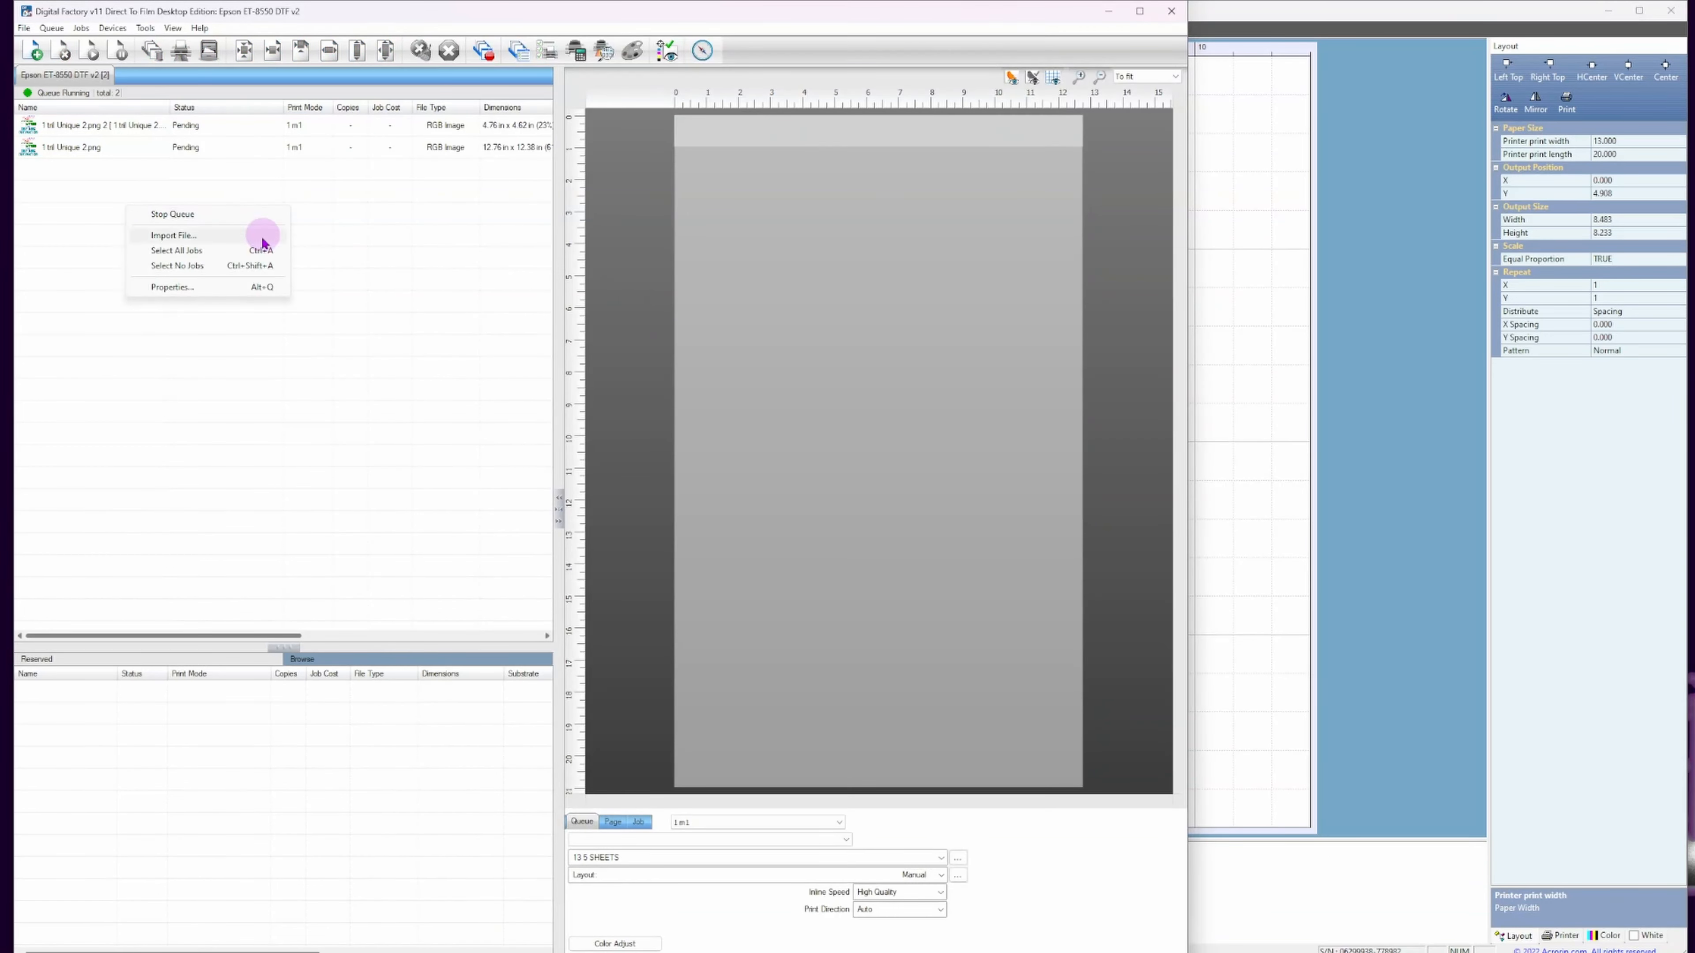
left_click(245, 216)
right_click(142, 170)
left_click(654, 344)
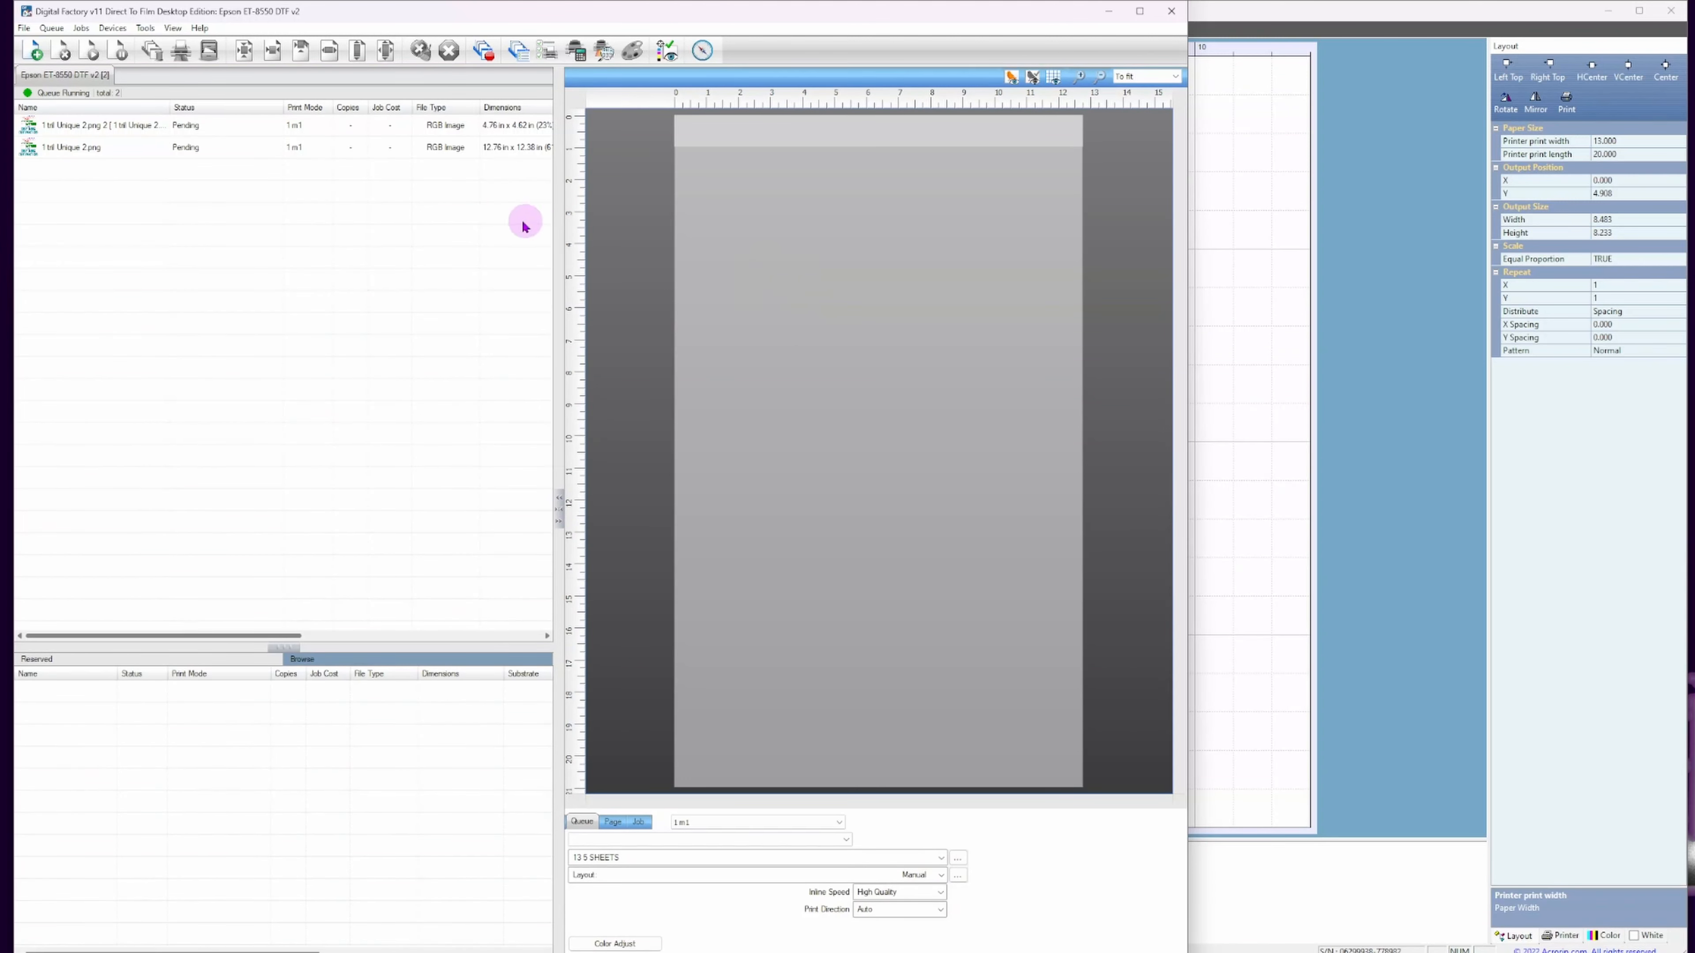
left_click(109, 148)
Alternate between AcroRIP and Digital Factory to compare how each handles multiple layouts.
left_click(1350, 382)
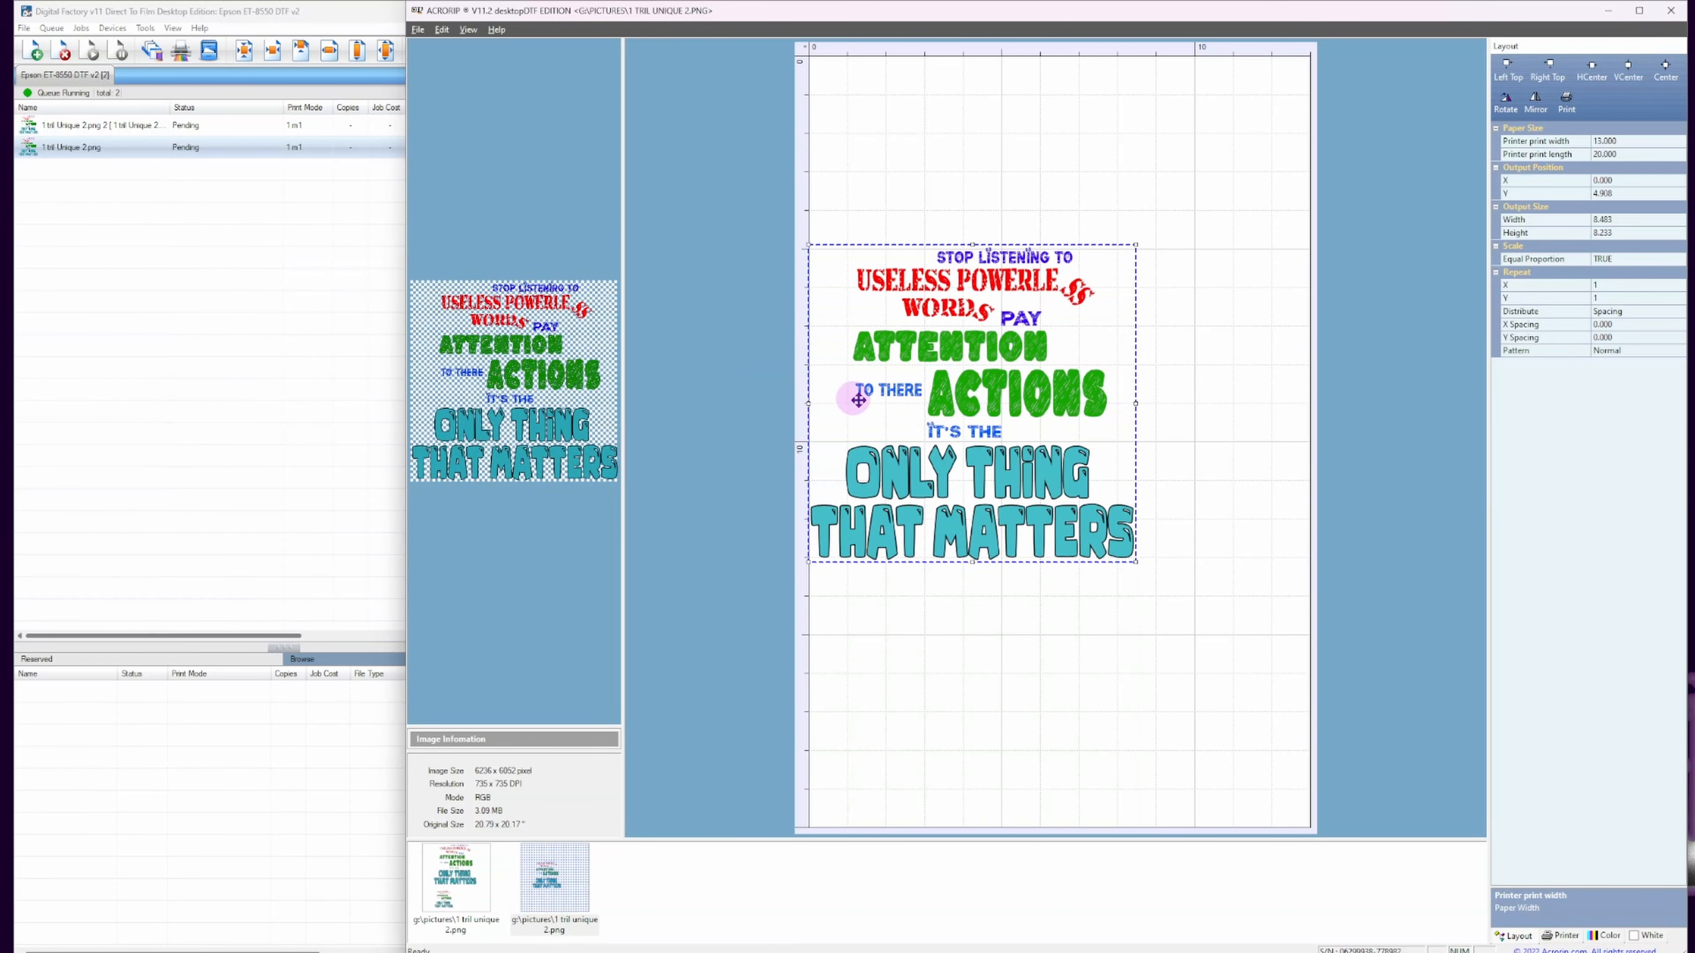
left_click(260, 239)
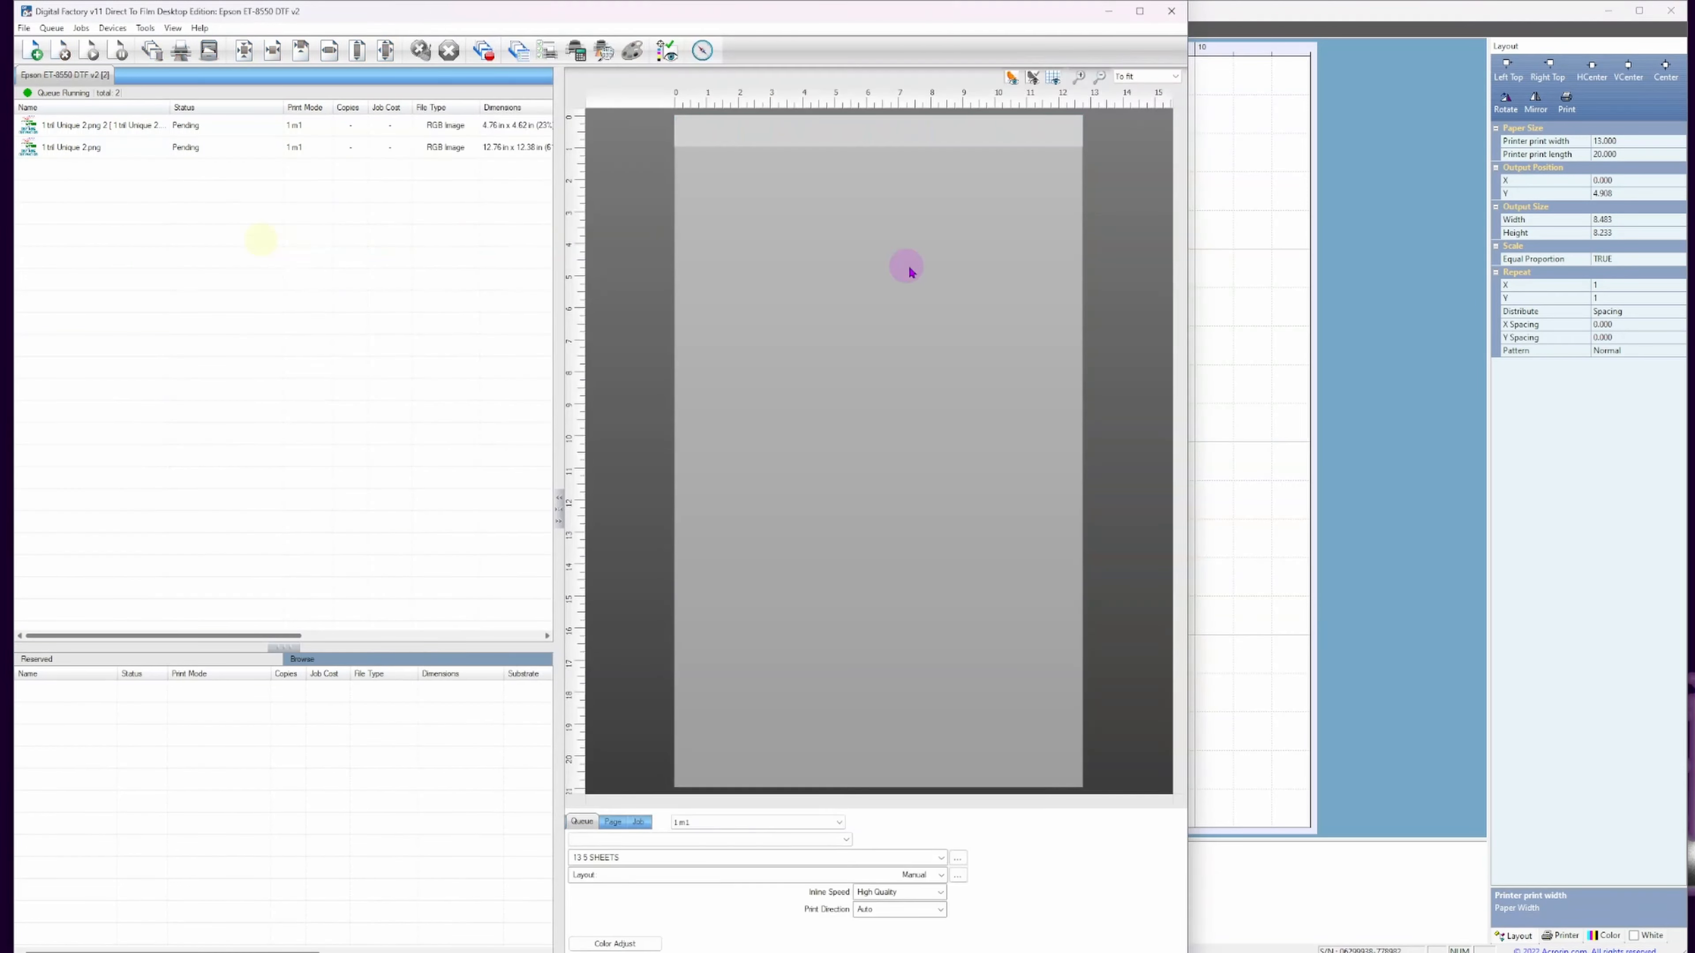
left_click(1427, 407)
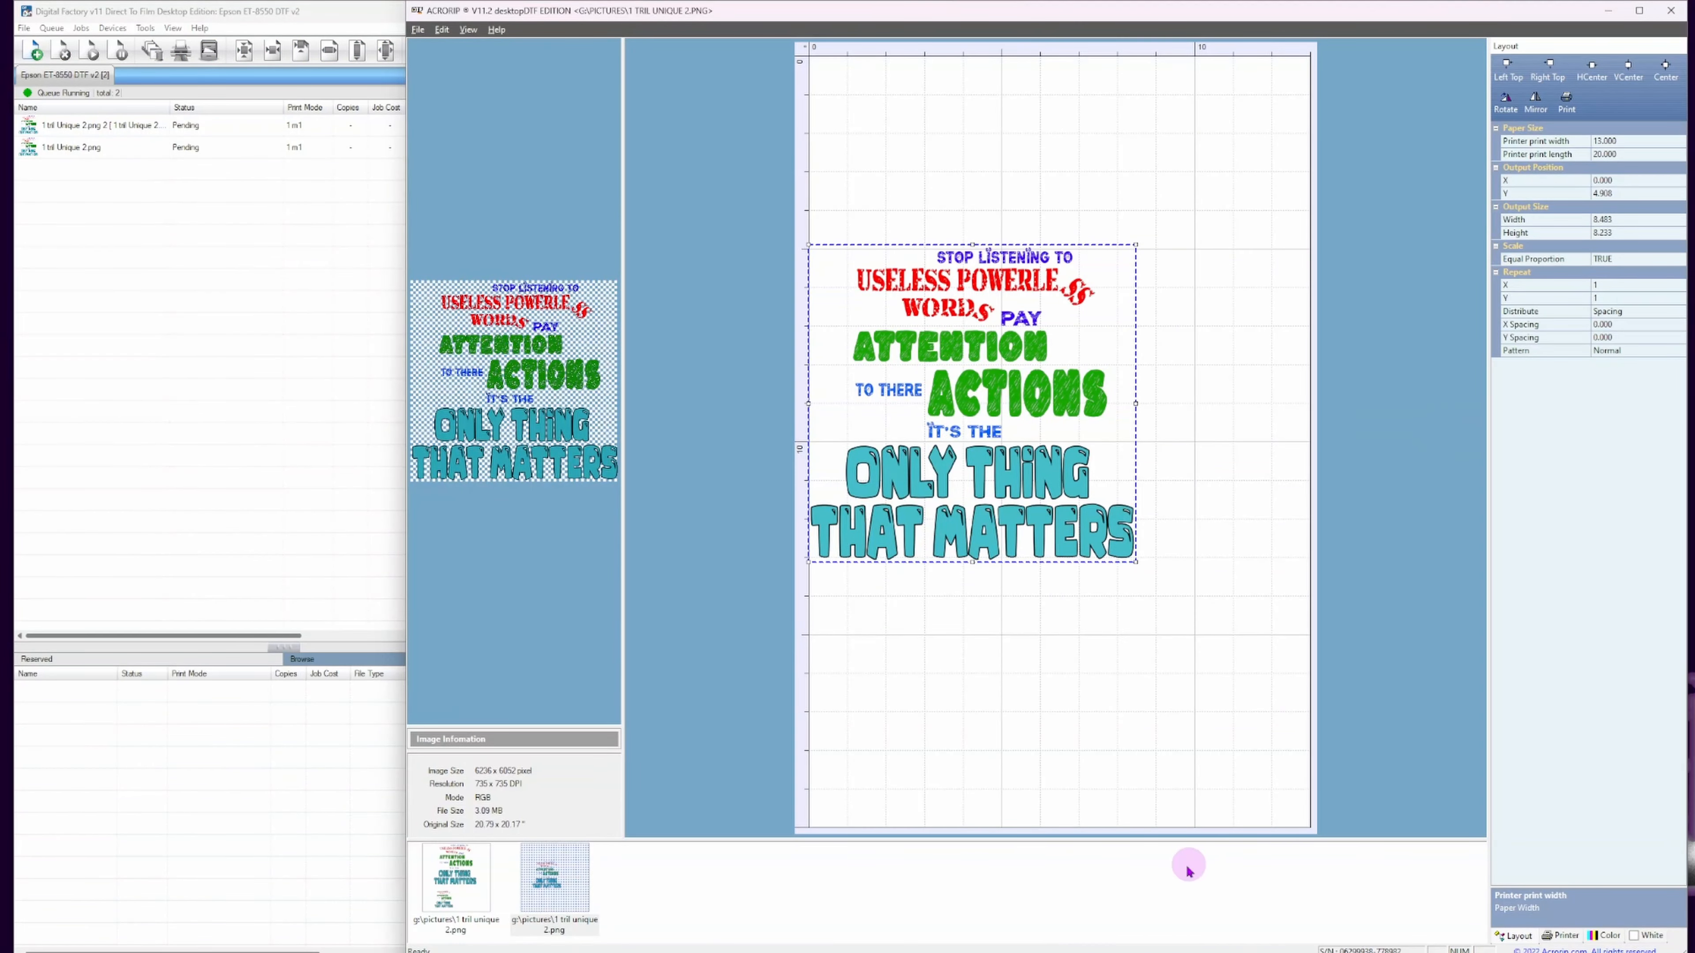
left_click(196, 246)
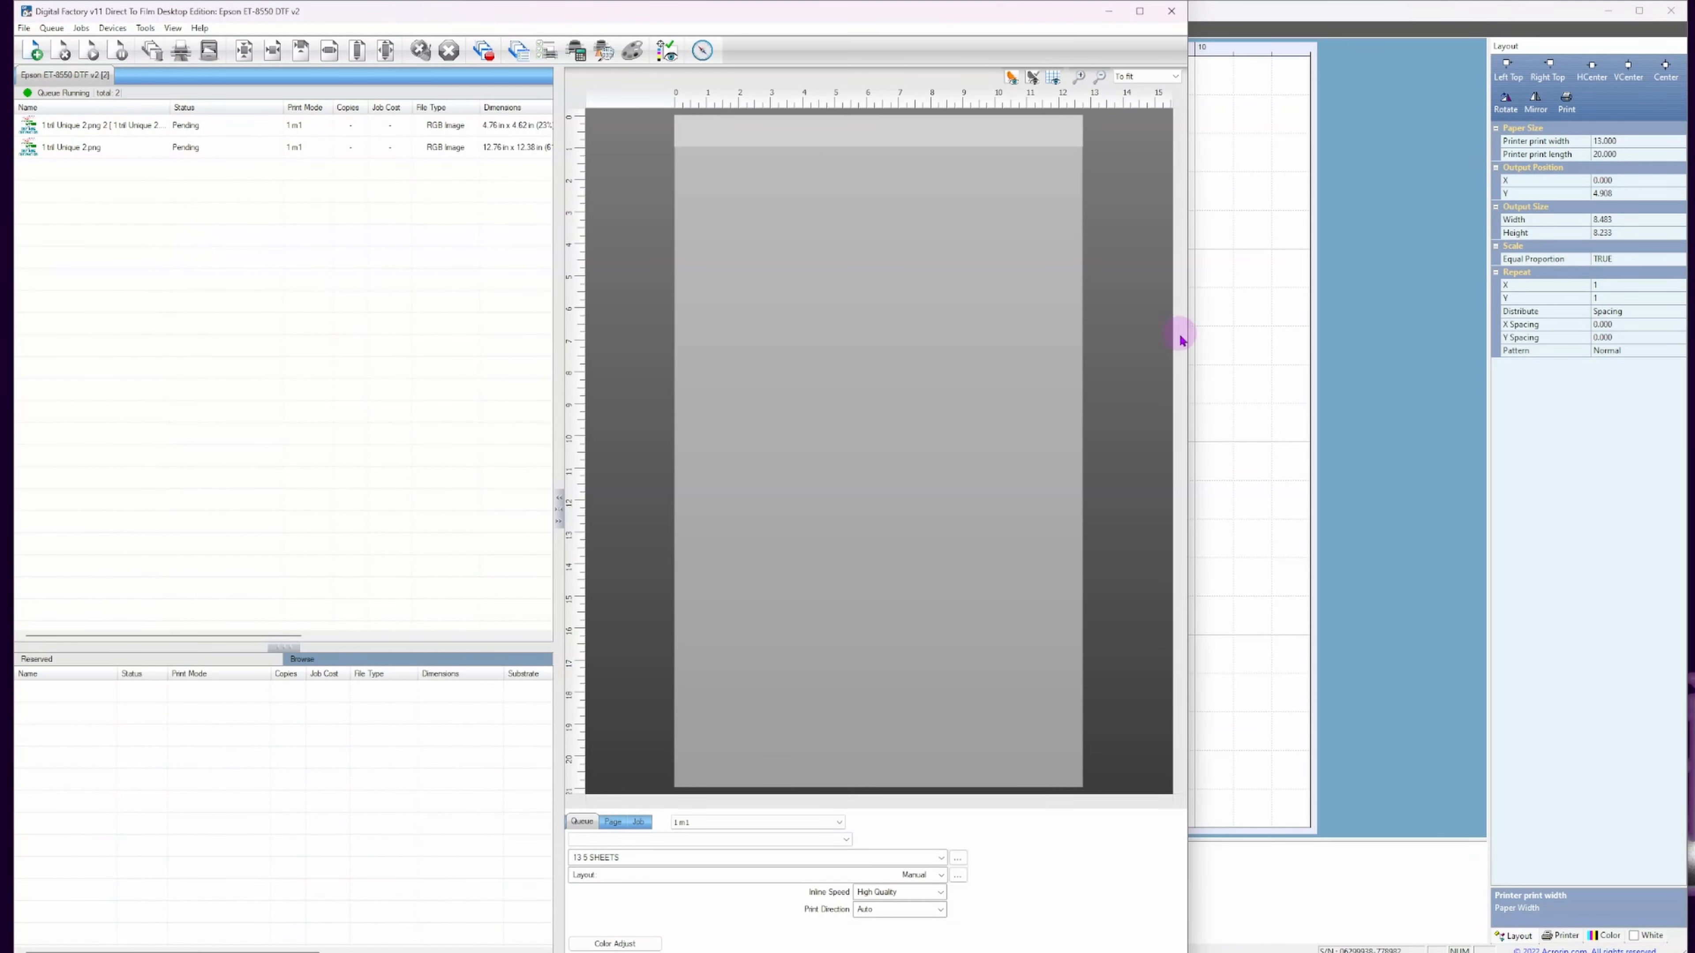
left_click(1374, 353)
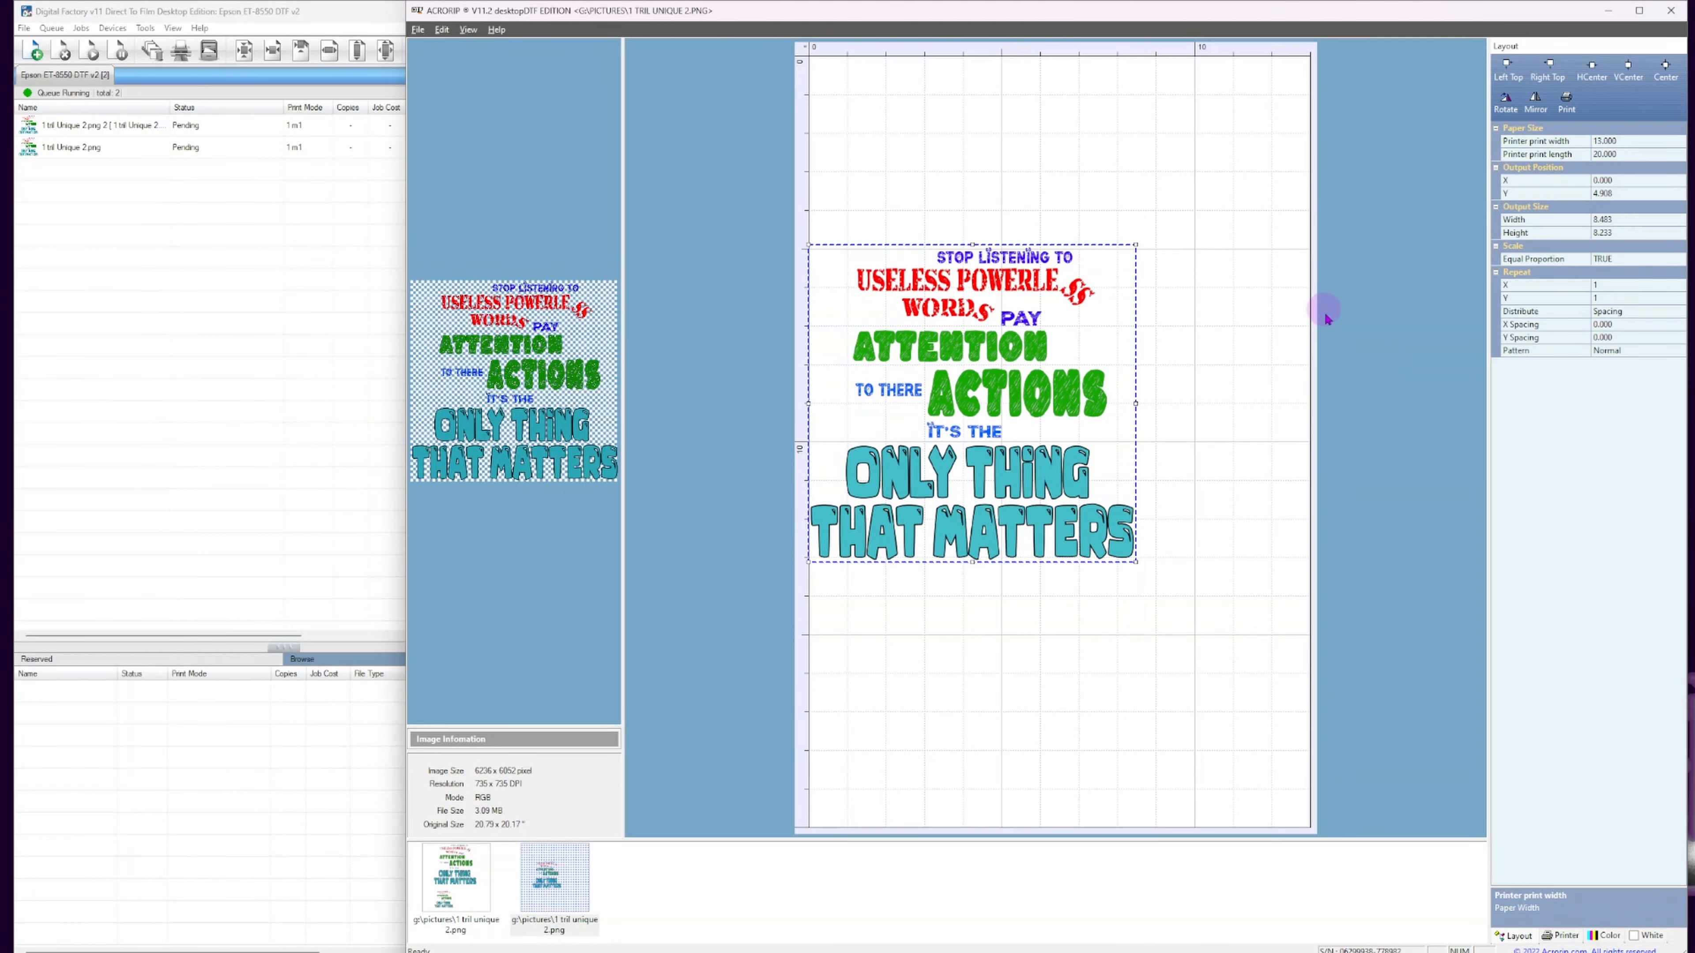
left_click(239, 286)
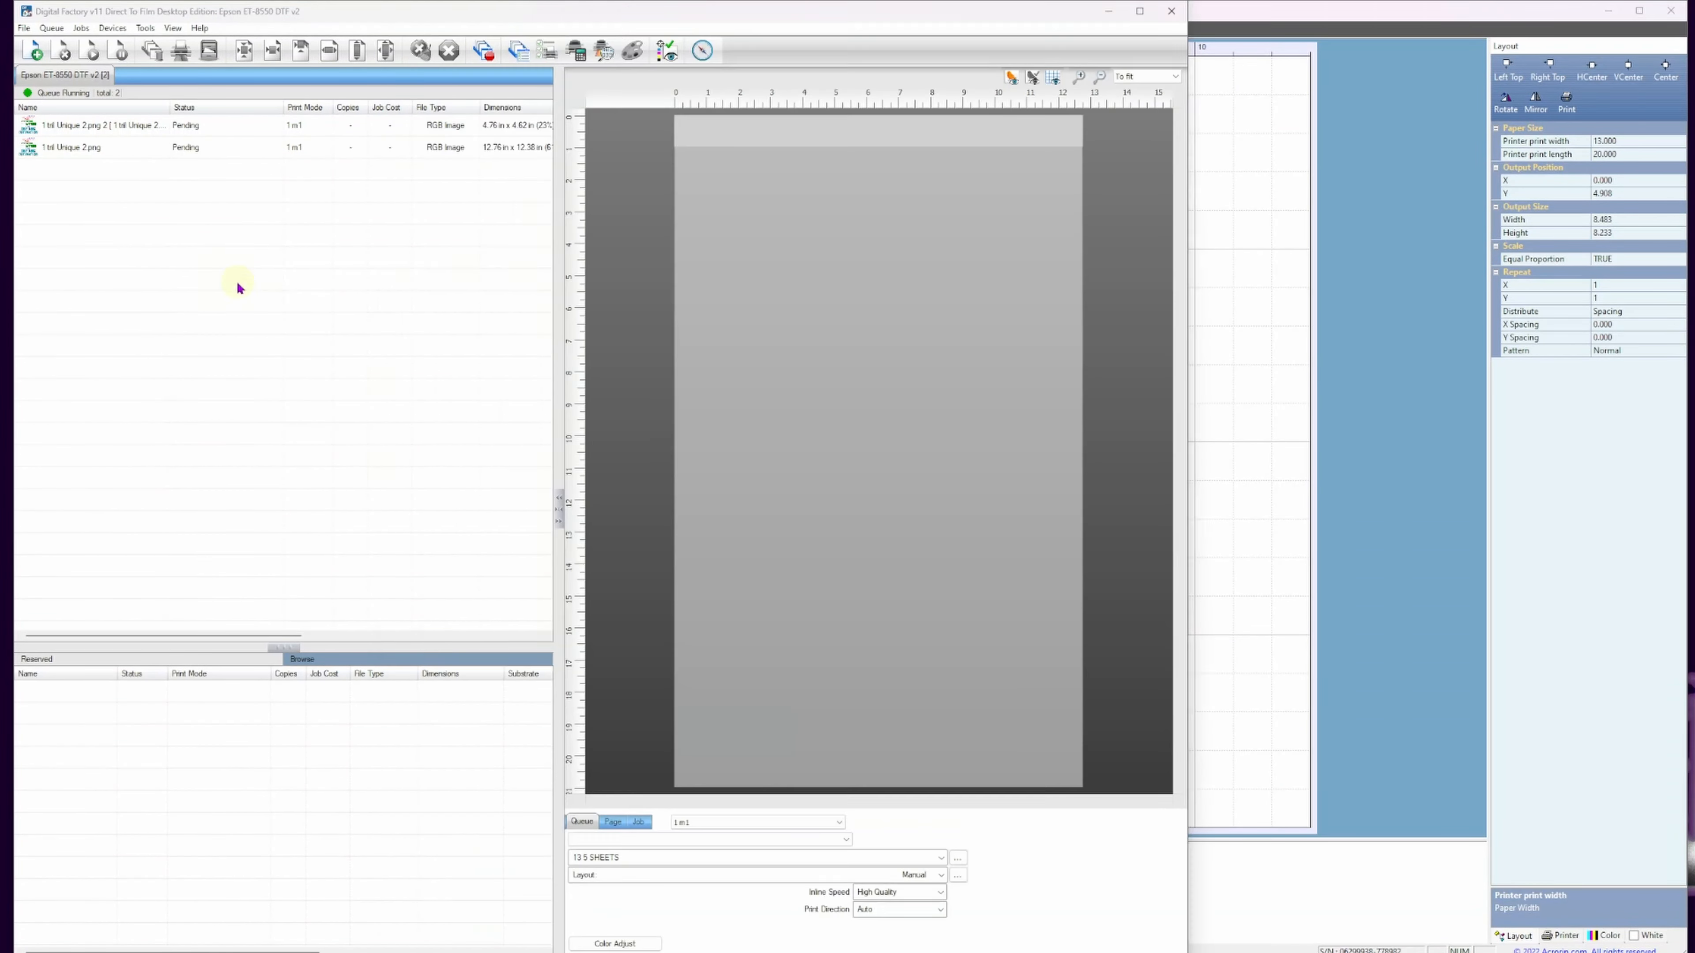
Return to AcroRIP, move the second layout's image to about X 2.071, Y 0.426, and open the color management settings.
left_click(1203, 423)
left_click_drag(941, 404, 1012, 317)
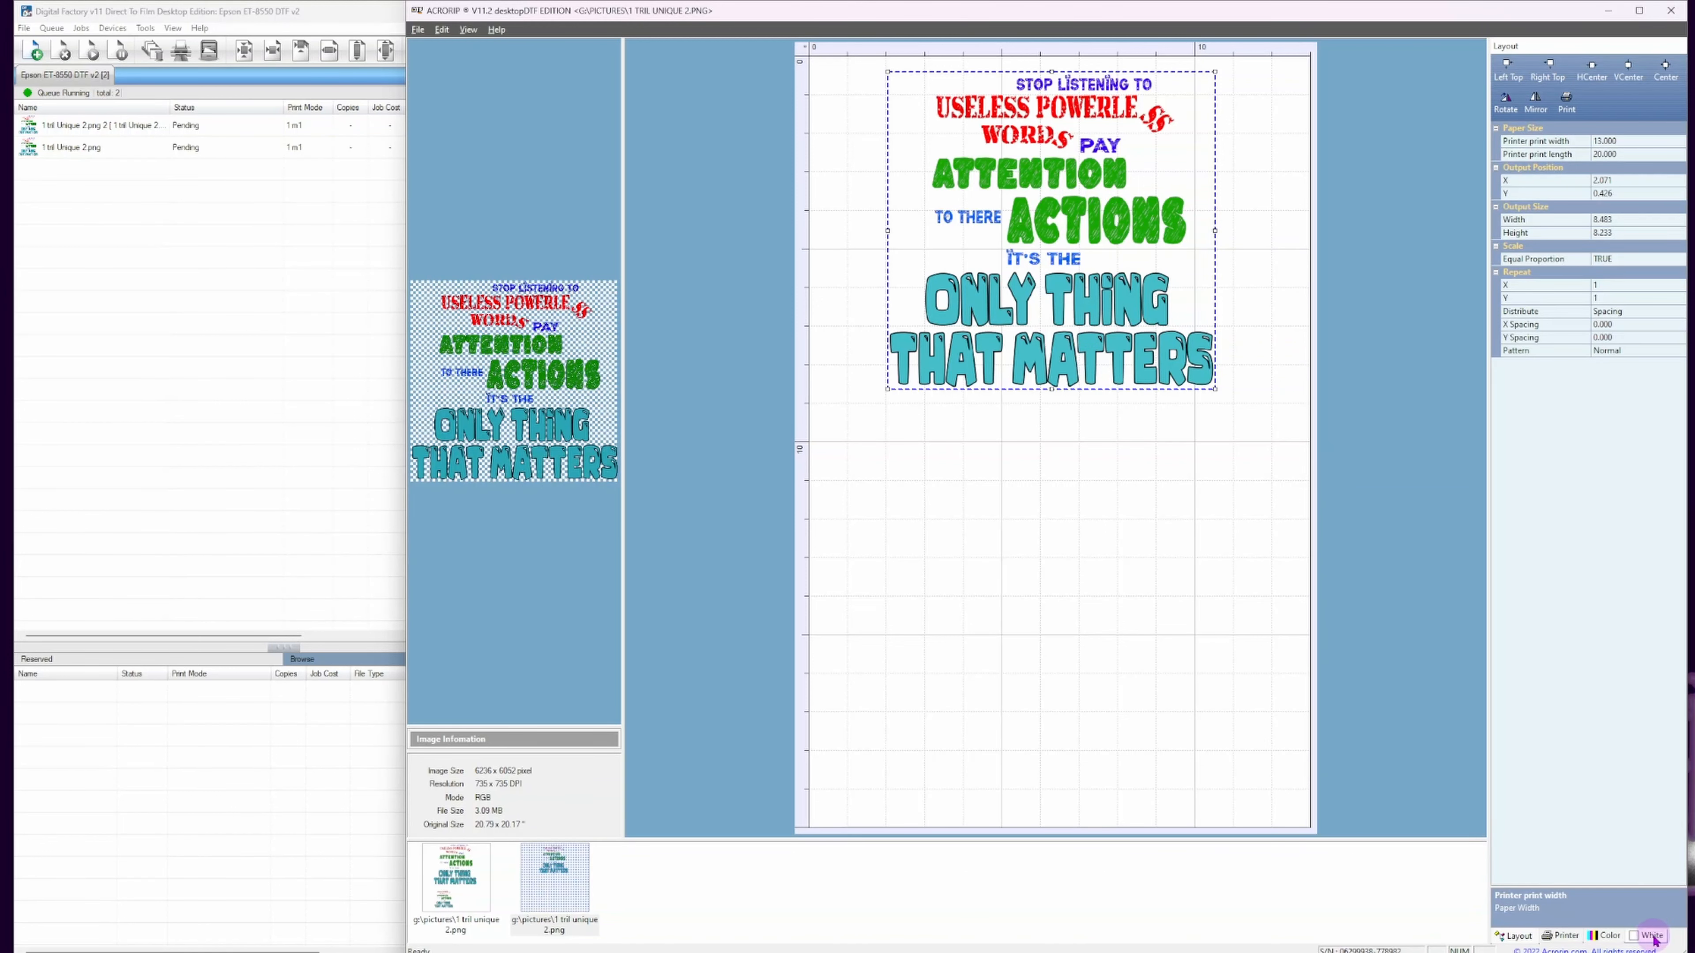
left_click(1638, 936)
left_click(1605, 936)
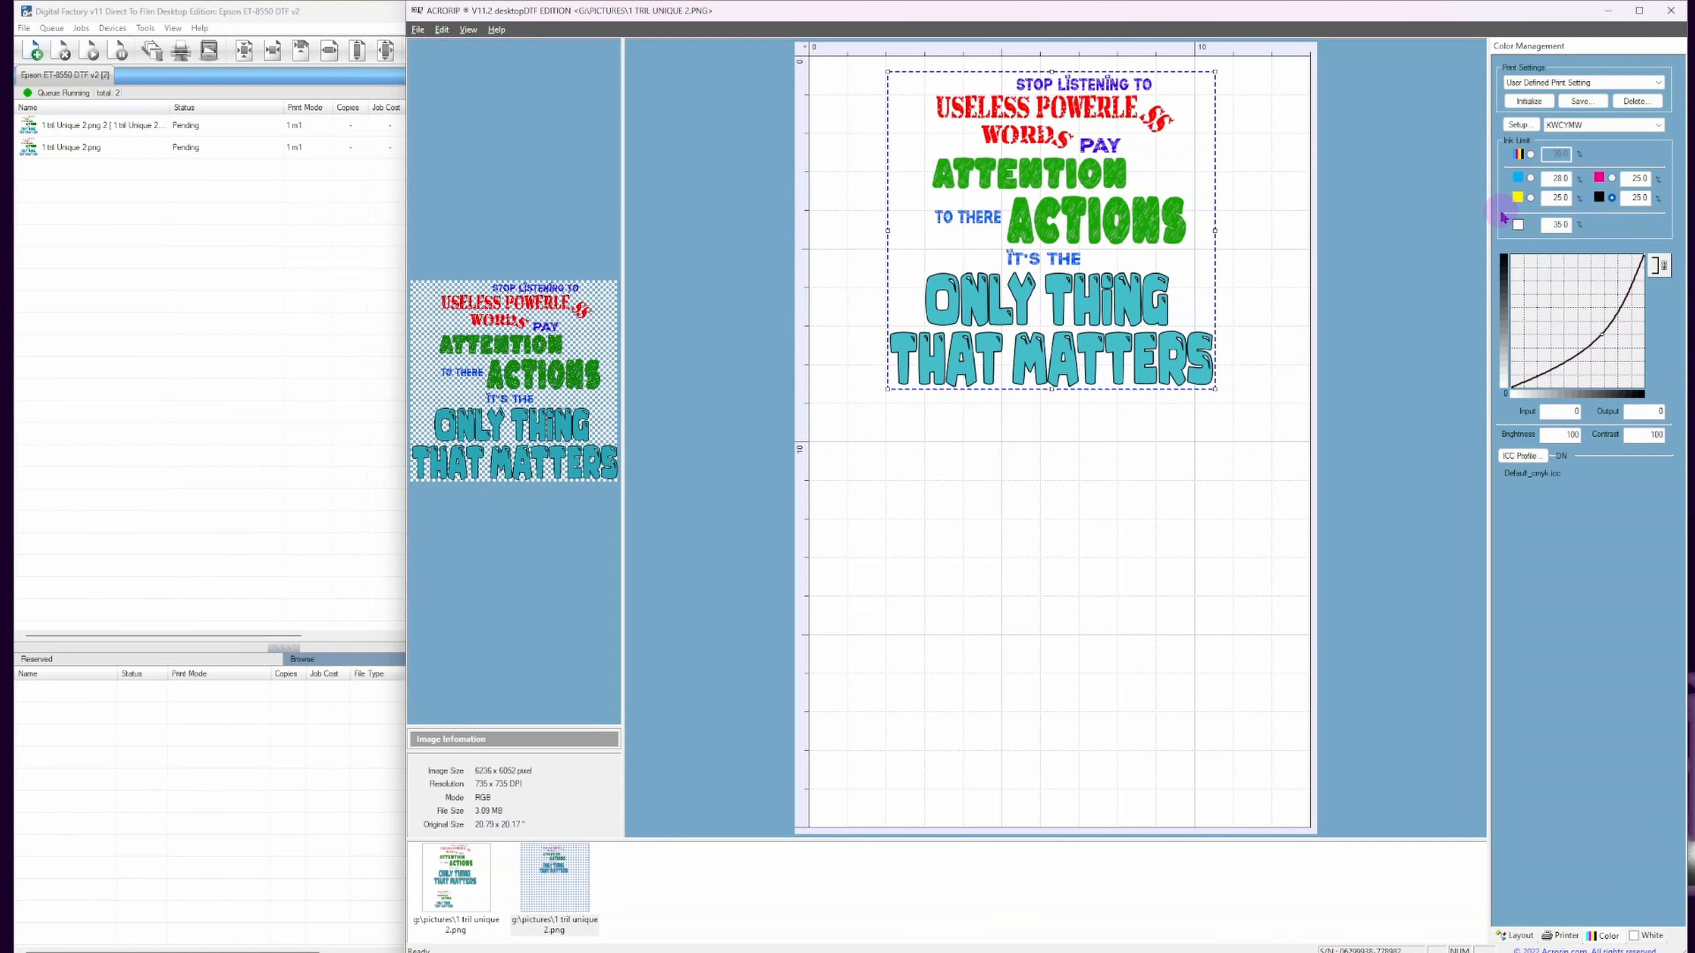
Set the second layout's brightness to 50 and its contrast to 50.
left_click(1572, 435)
left_click(1556, 437)
double_click(1563, 435)
double_click(1660, 434)
double_click(1558, 435)
double_click(1631, 435)
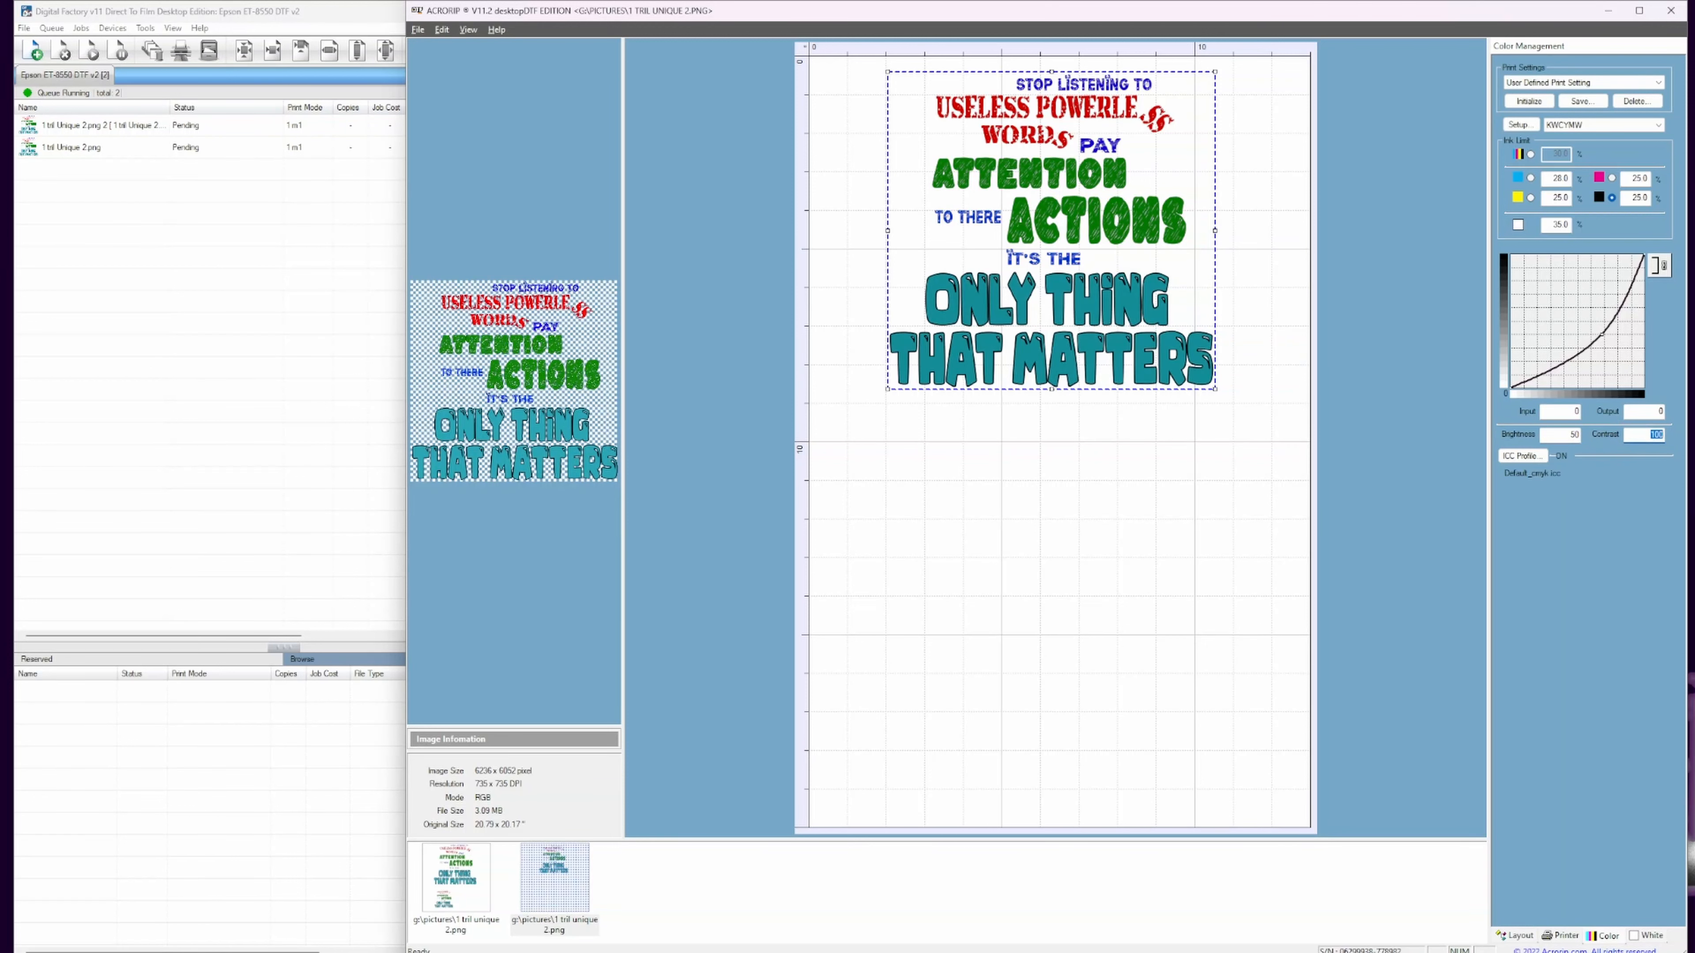
left_click(1637, 434)
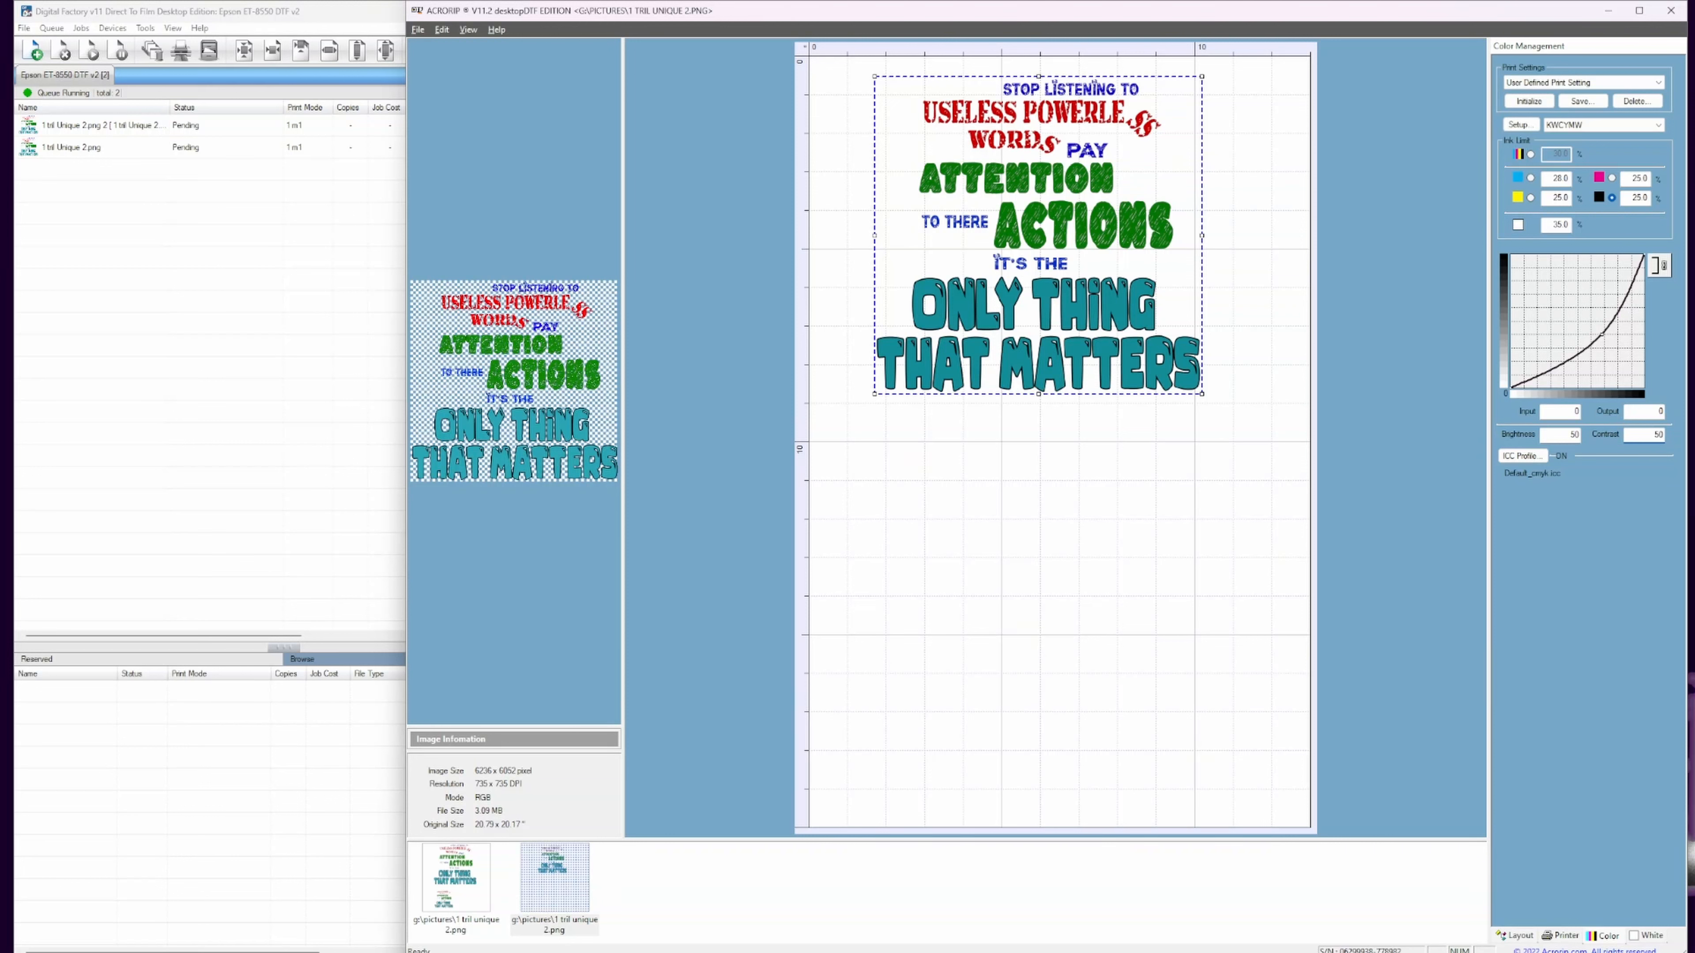
left_click(1644, 526)
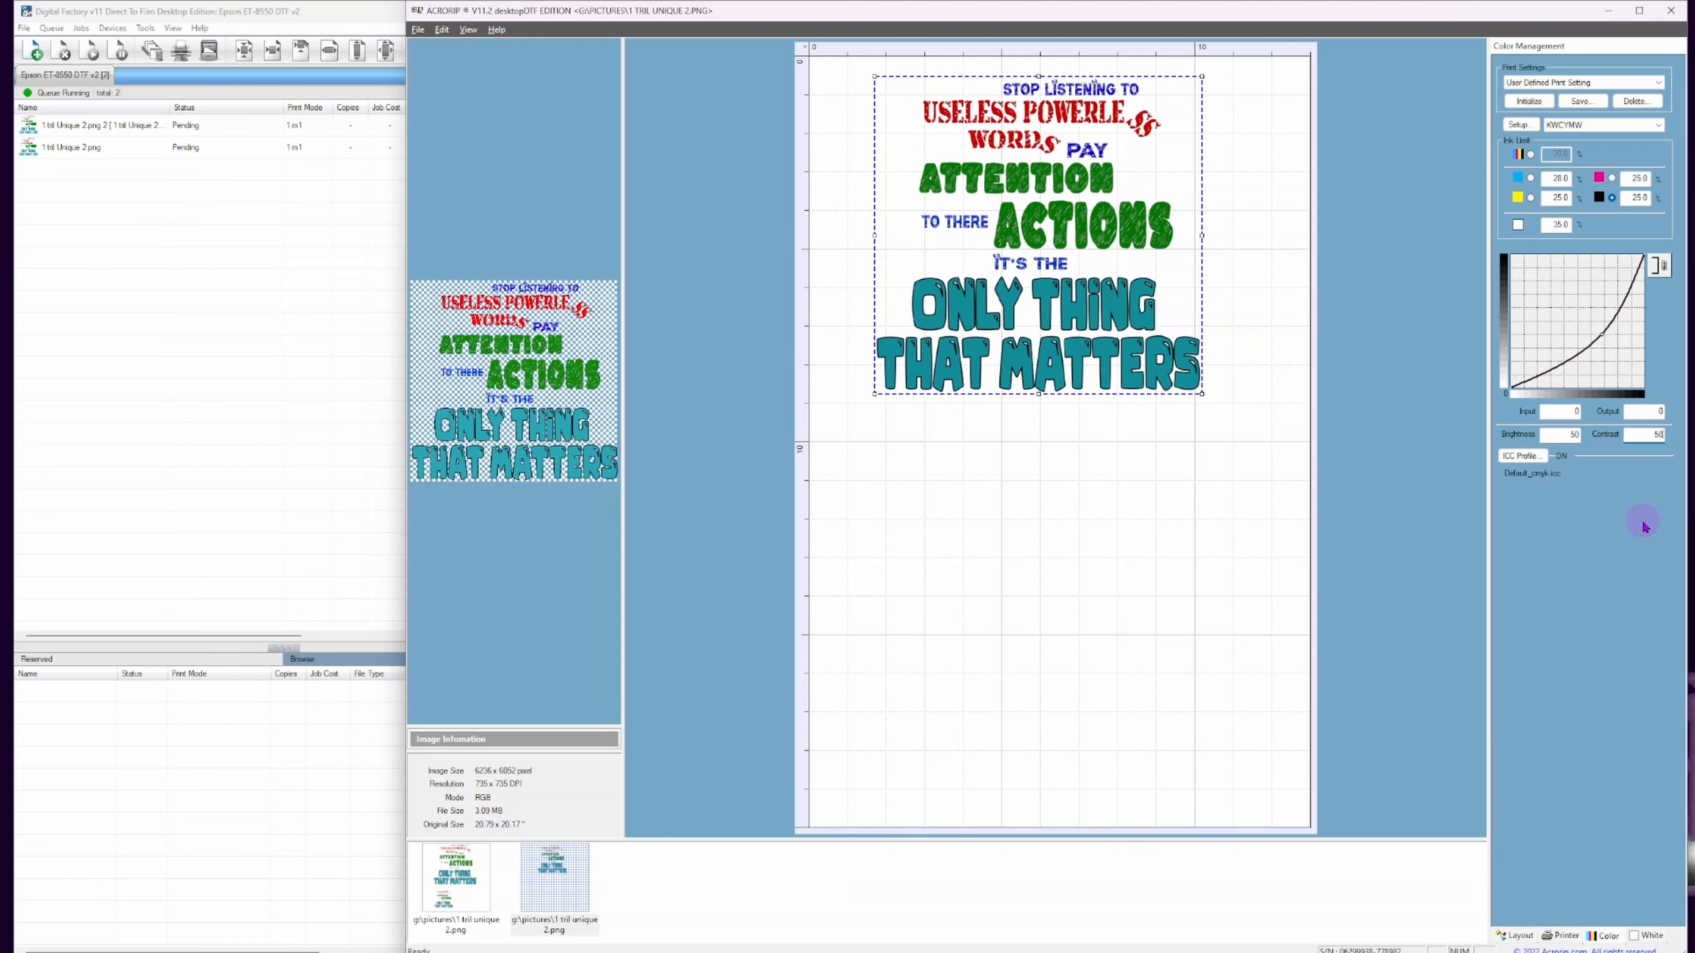
Set the contrast to 40 and raise the brightness to 60 and then 70.
double_click(1645, 435)
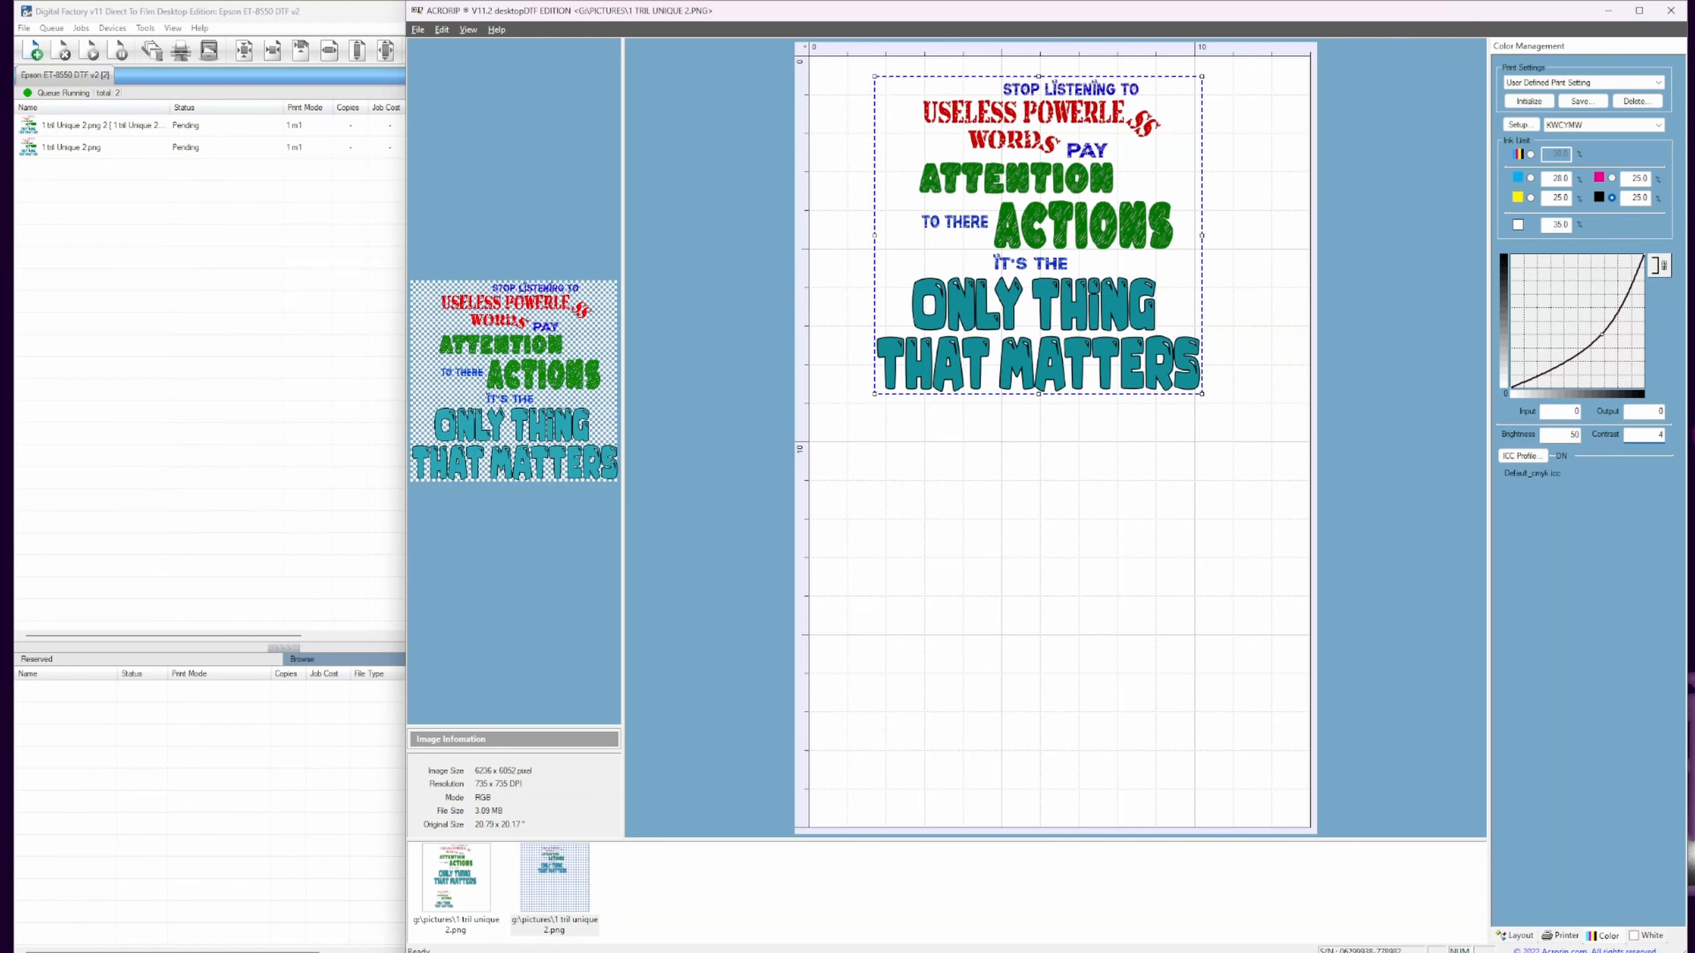
left_click(1630, 506)
double_click(1564, 435)
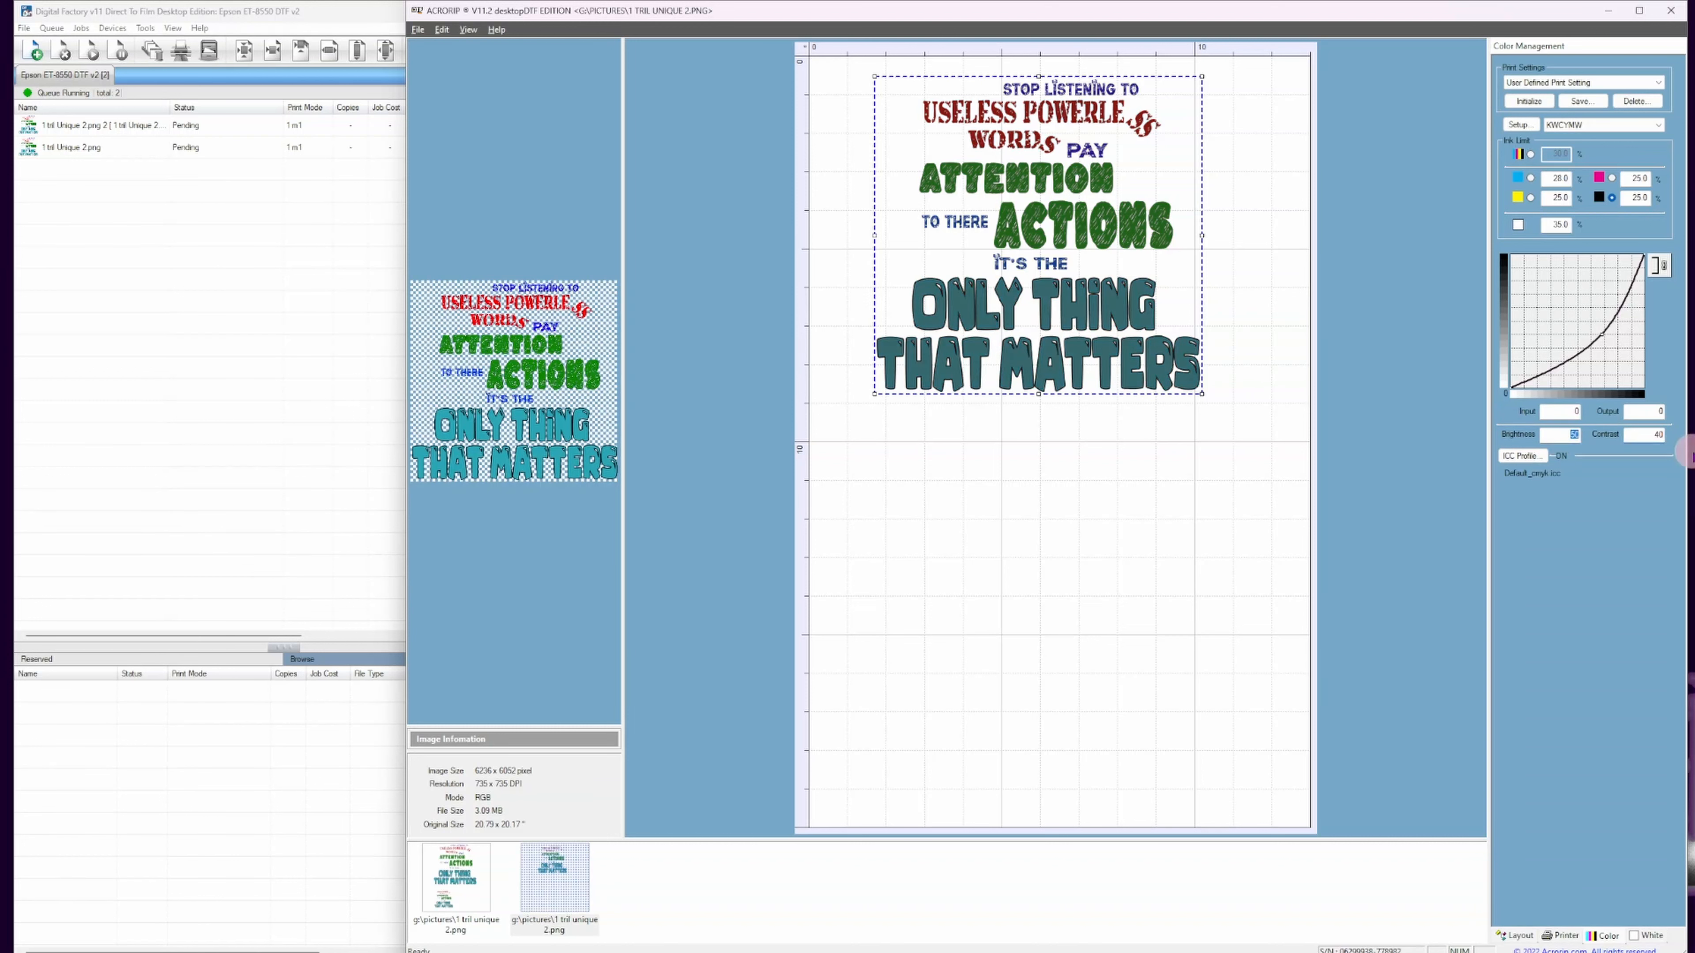
left_click(1556, 435)
double_click(1555, 435)
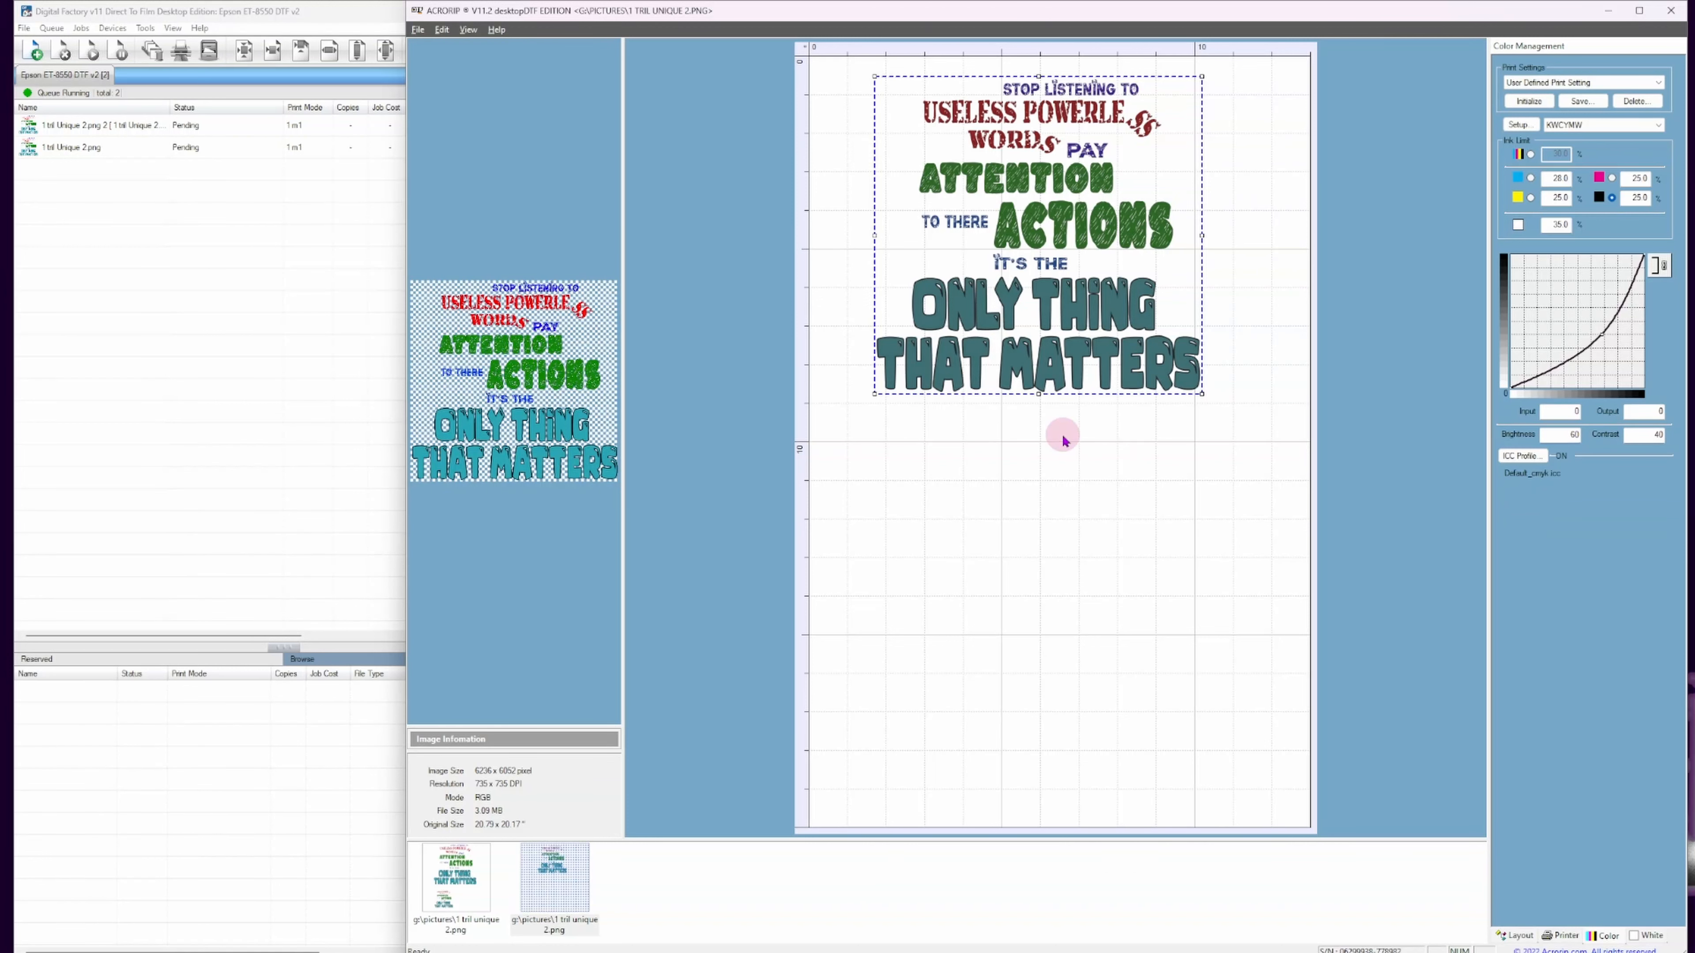
double_click(1561, 435)
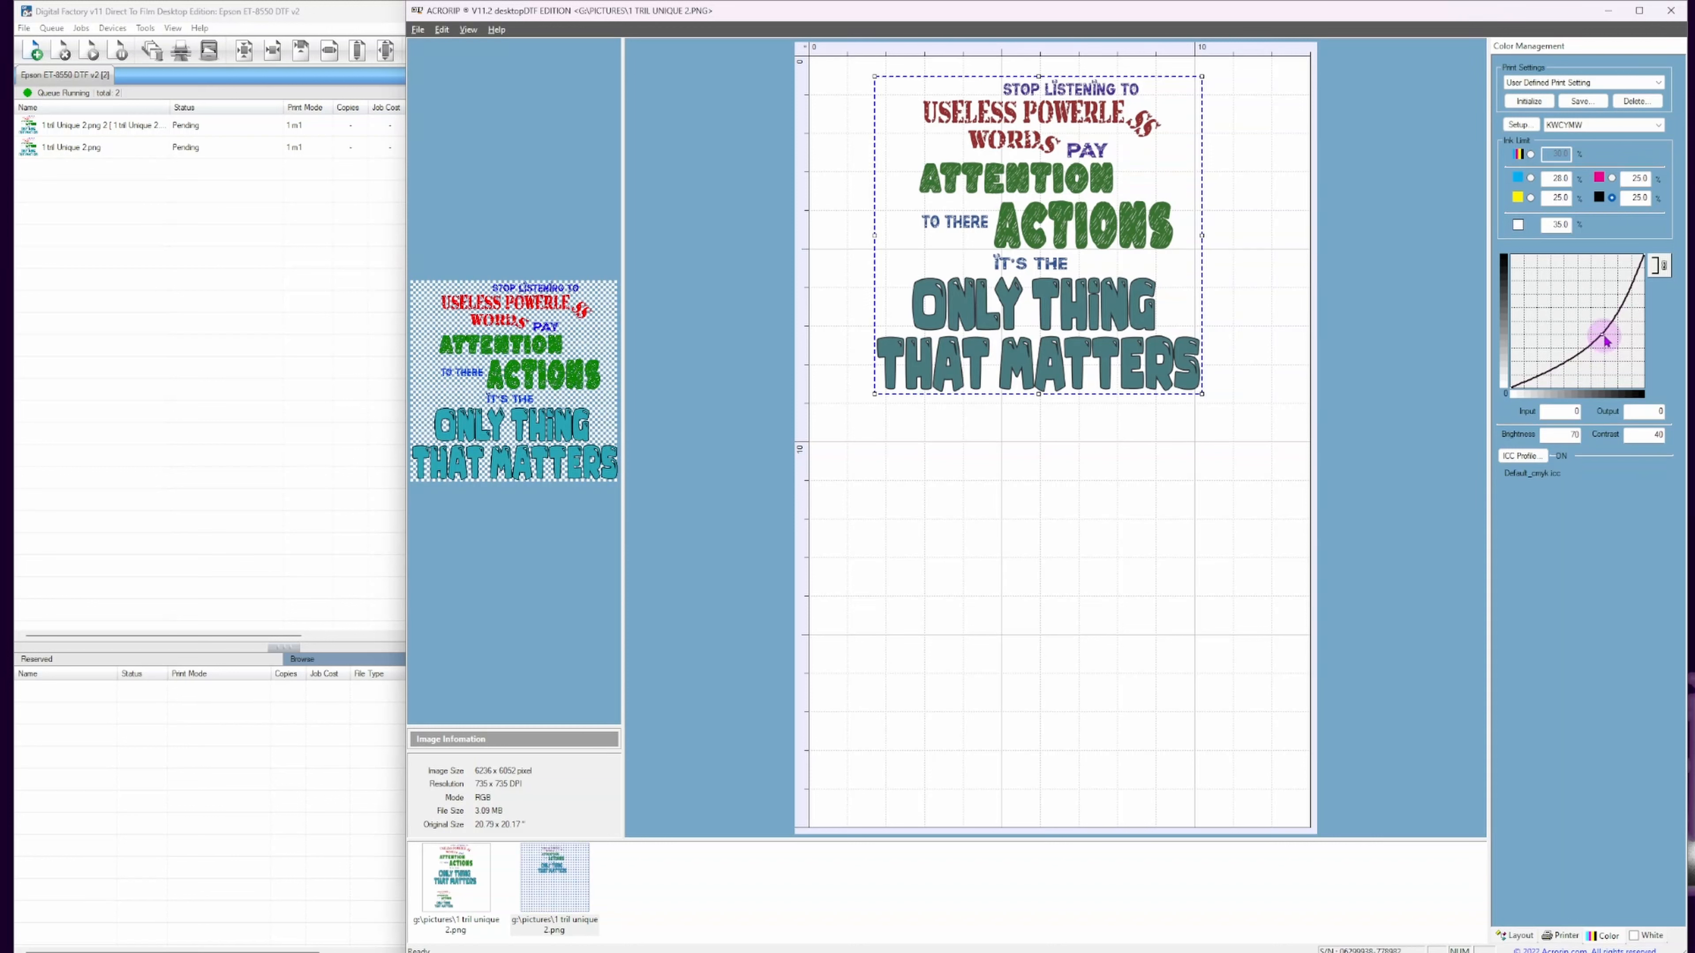
Reshape the black ink curve upward with control points at about input 37 and at input 17, output 47.
left_click(1561, 311)
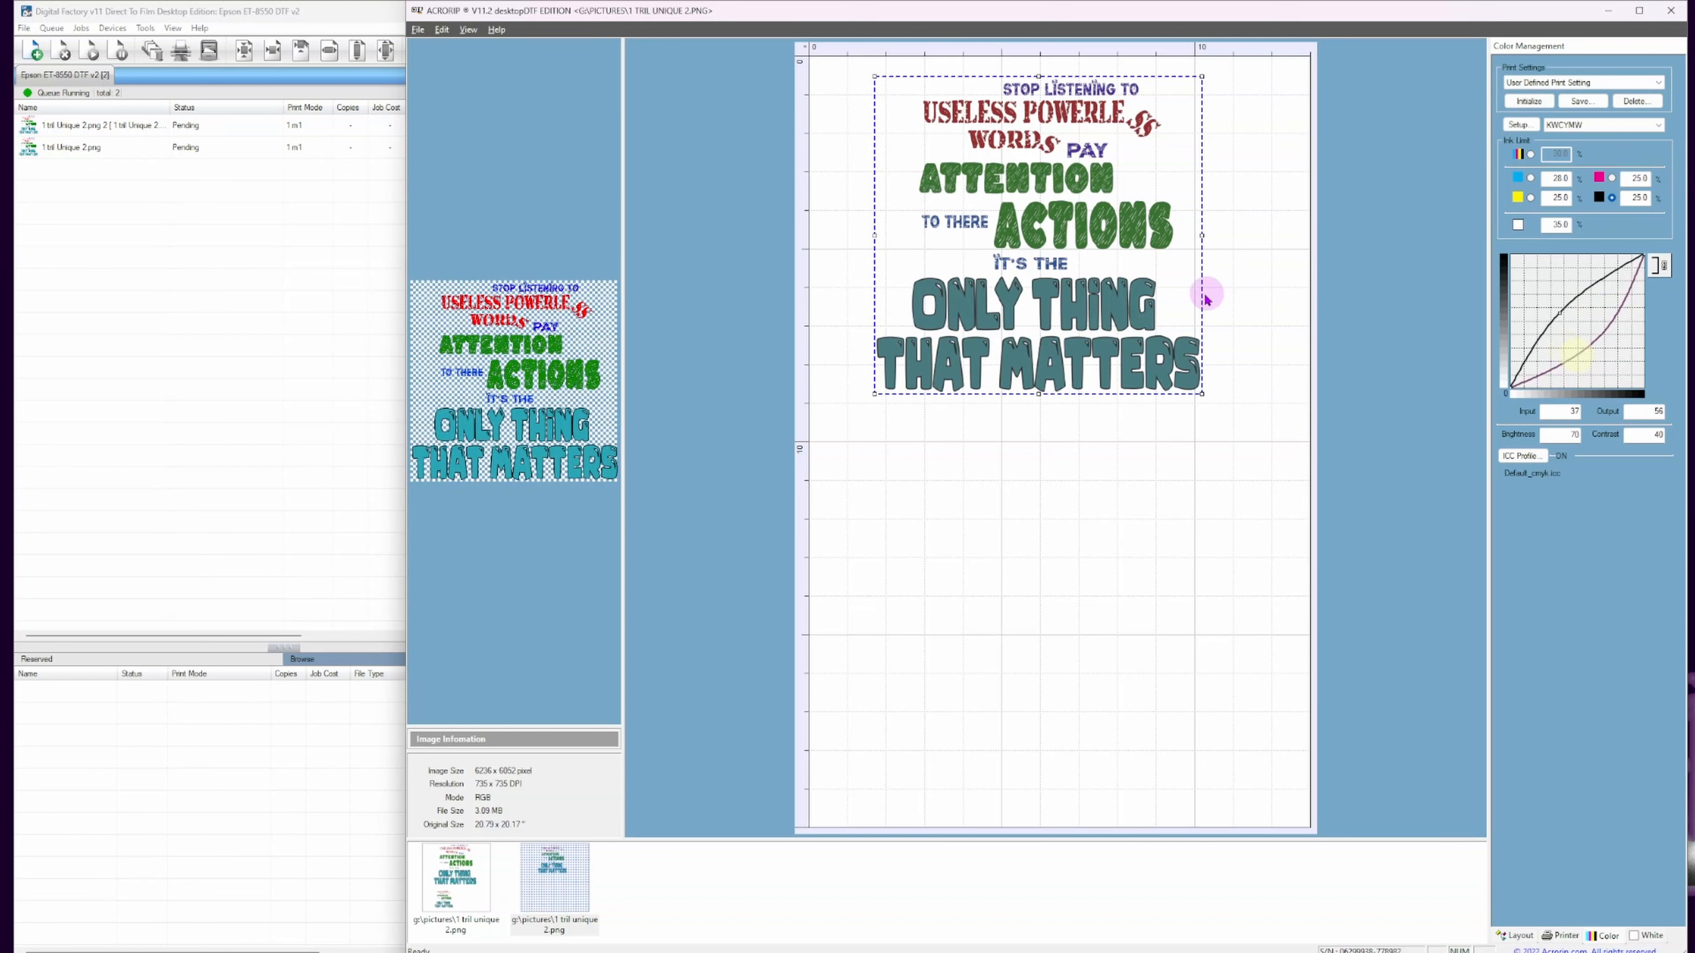
left_click(1577, 286)
left_click_drag(1577, 287, 1561, 291)
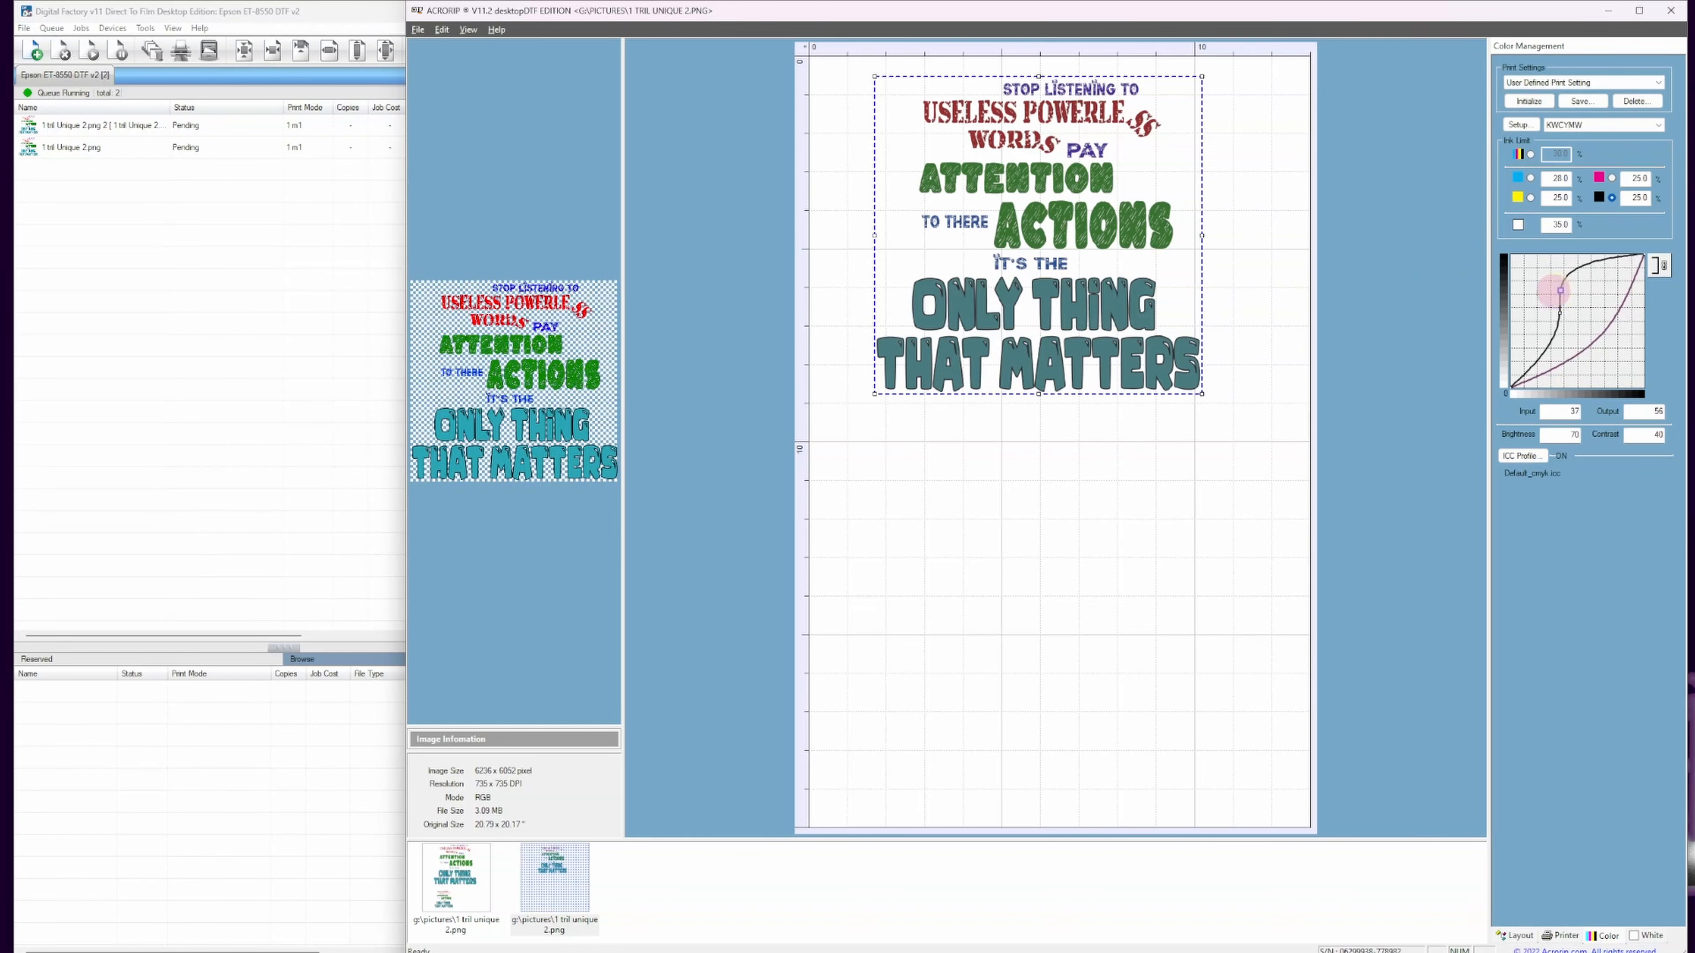
left_click_drag(1547, 352, 1533, 325)
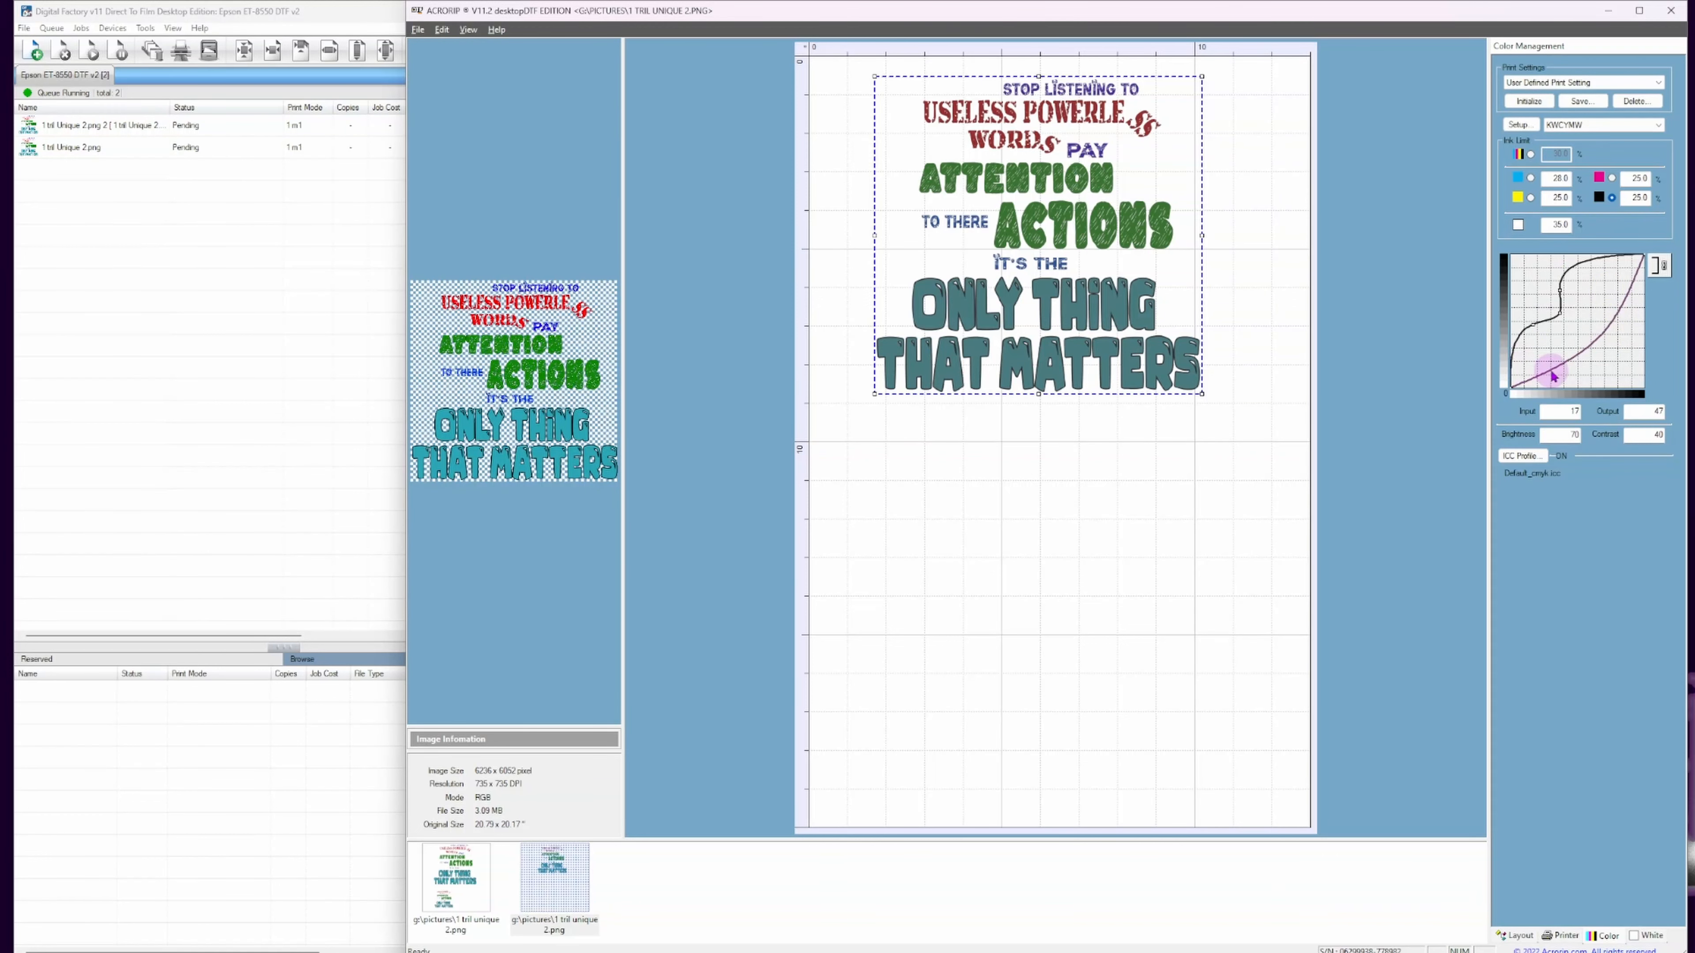
Set the brightness and the contrast back to 100.
left_click(1575, 435)
double_click(1576, 435)
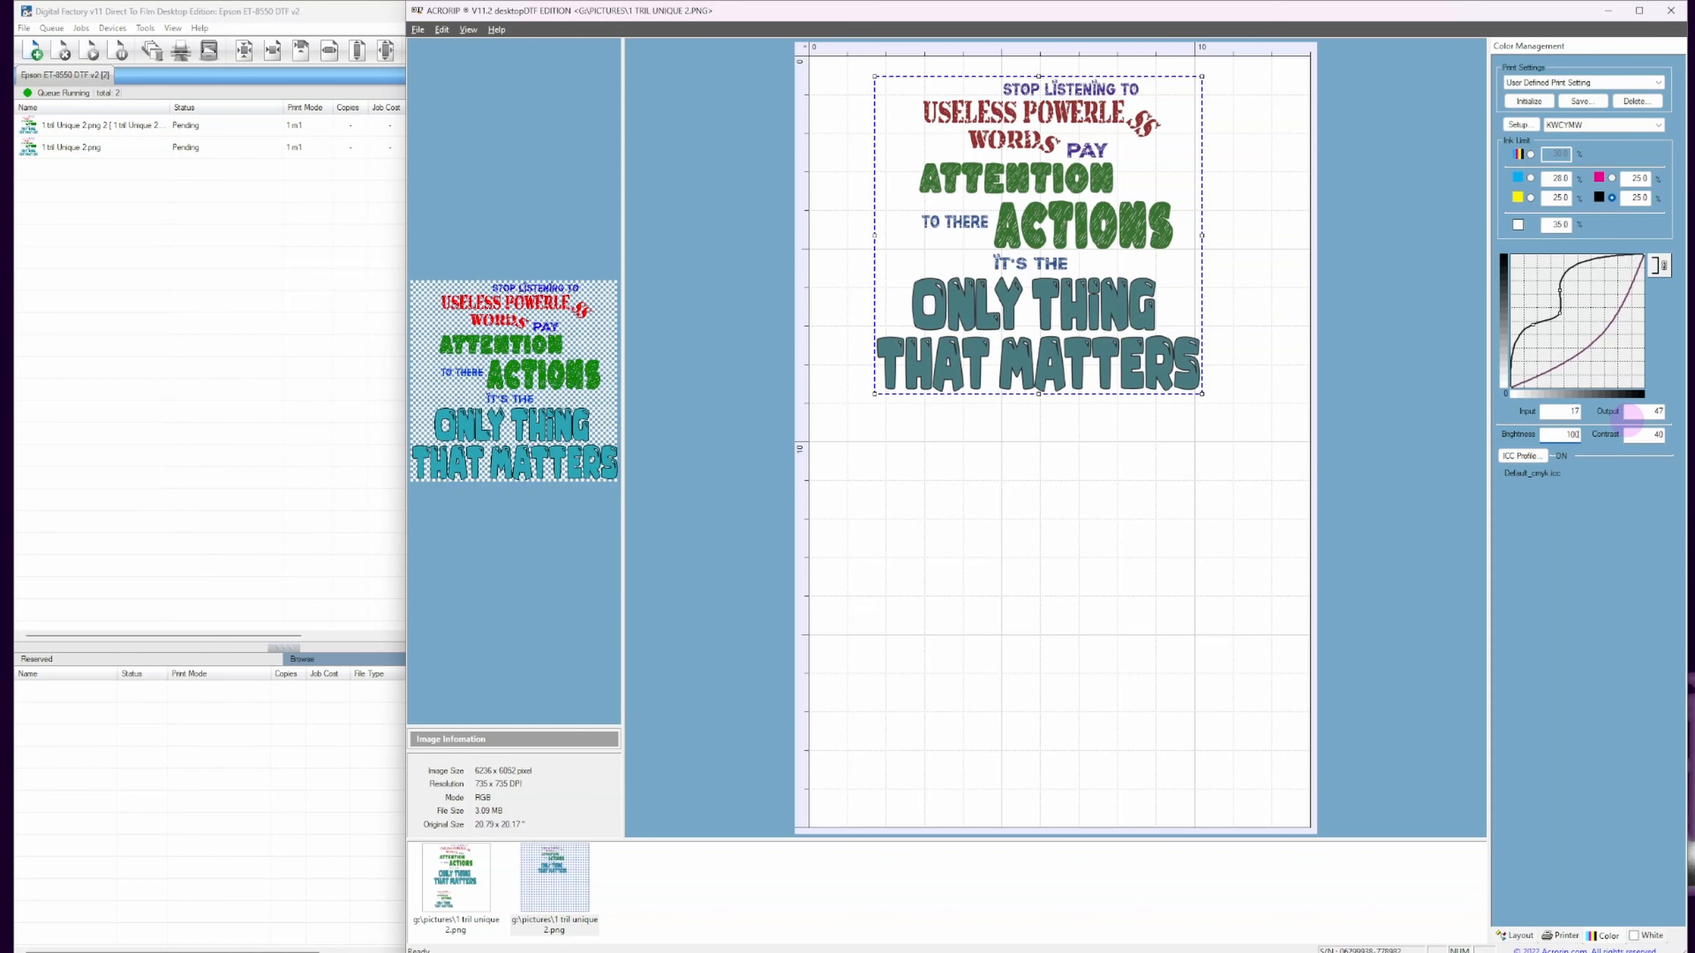
double_click(1646, 435)
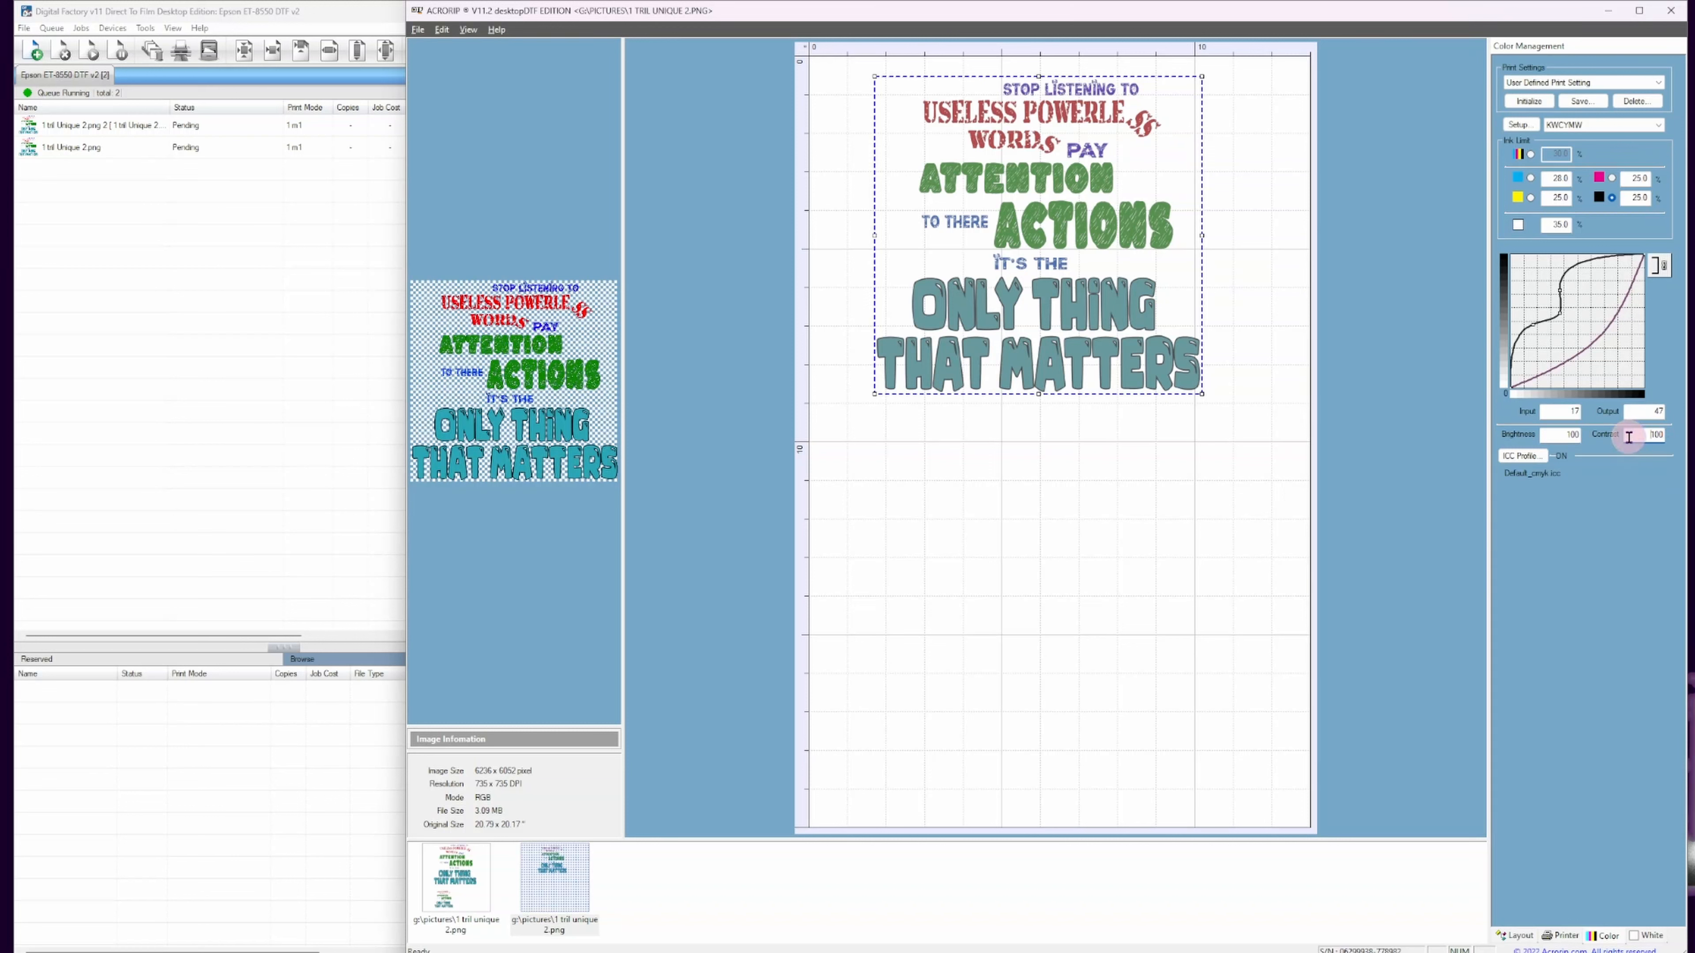
Reshape the black ink curve with several control points, bringing its lower part down to about input 25, output 20.
left_click(1295, 428)
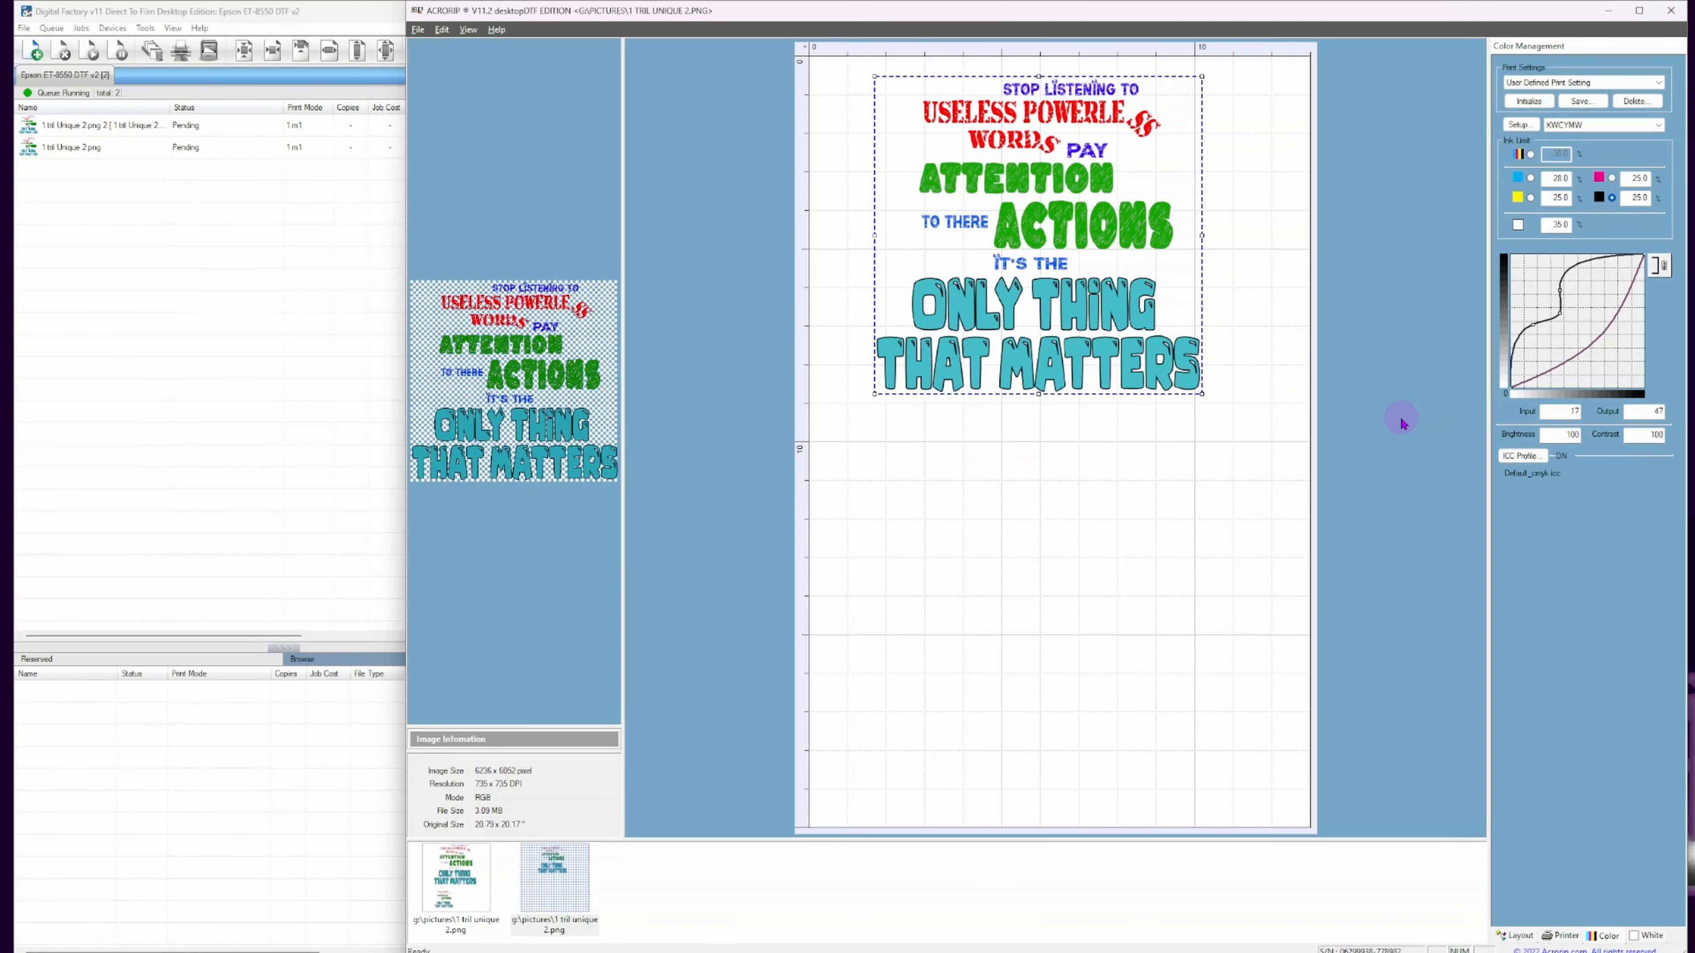
left_click_drag(1559, 322, 1612, 275)
left_click_drag(1563, 348, 1529, 340)
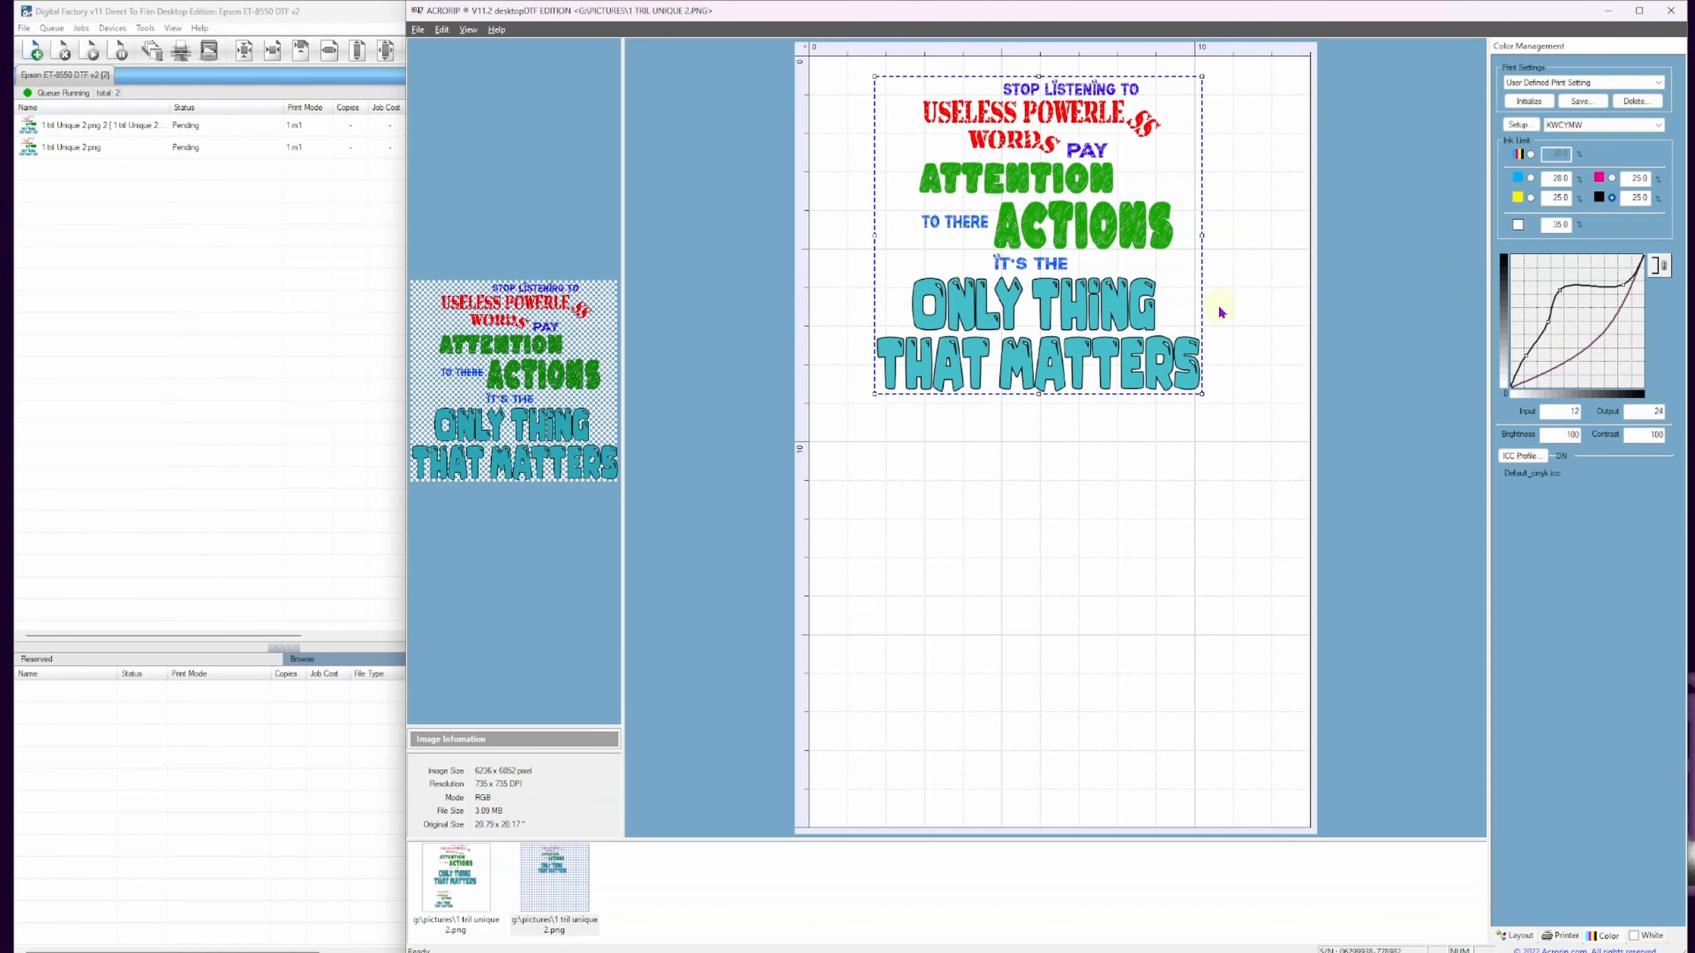
left_click_drag(1557, 291, 1554, 333)
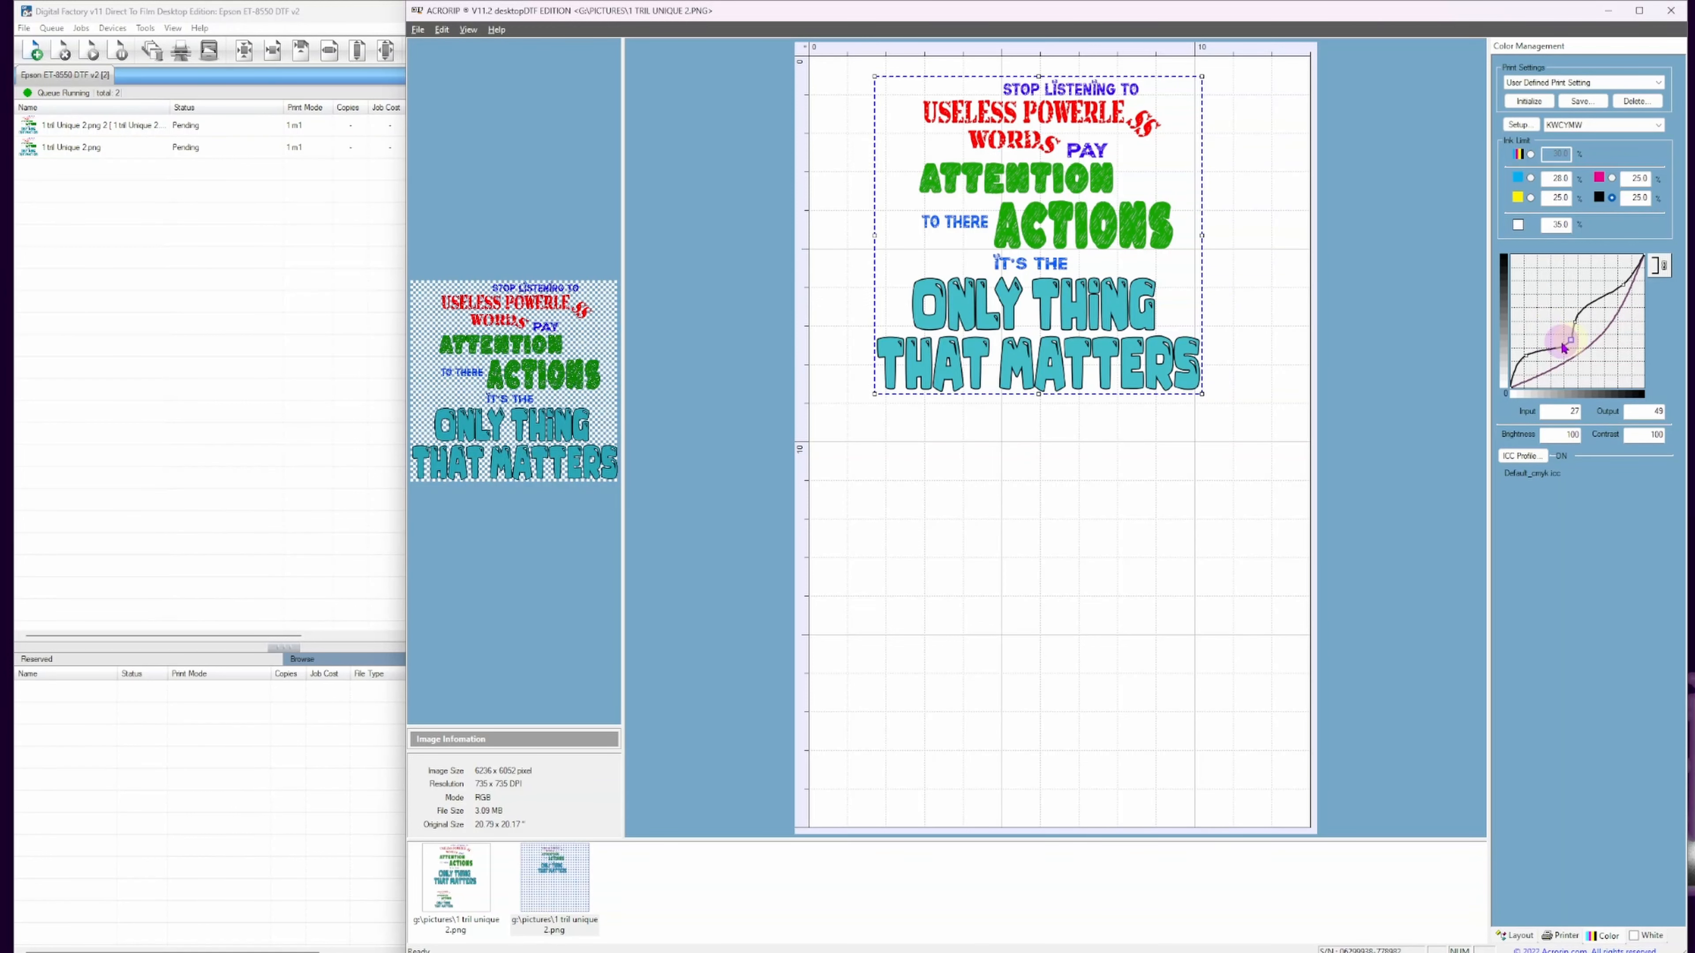
left_click_drag(1531, 361, 1550, 361)
left_click(1567, 341)
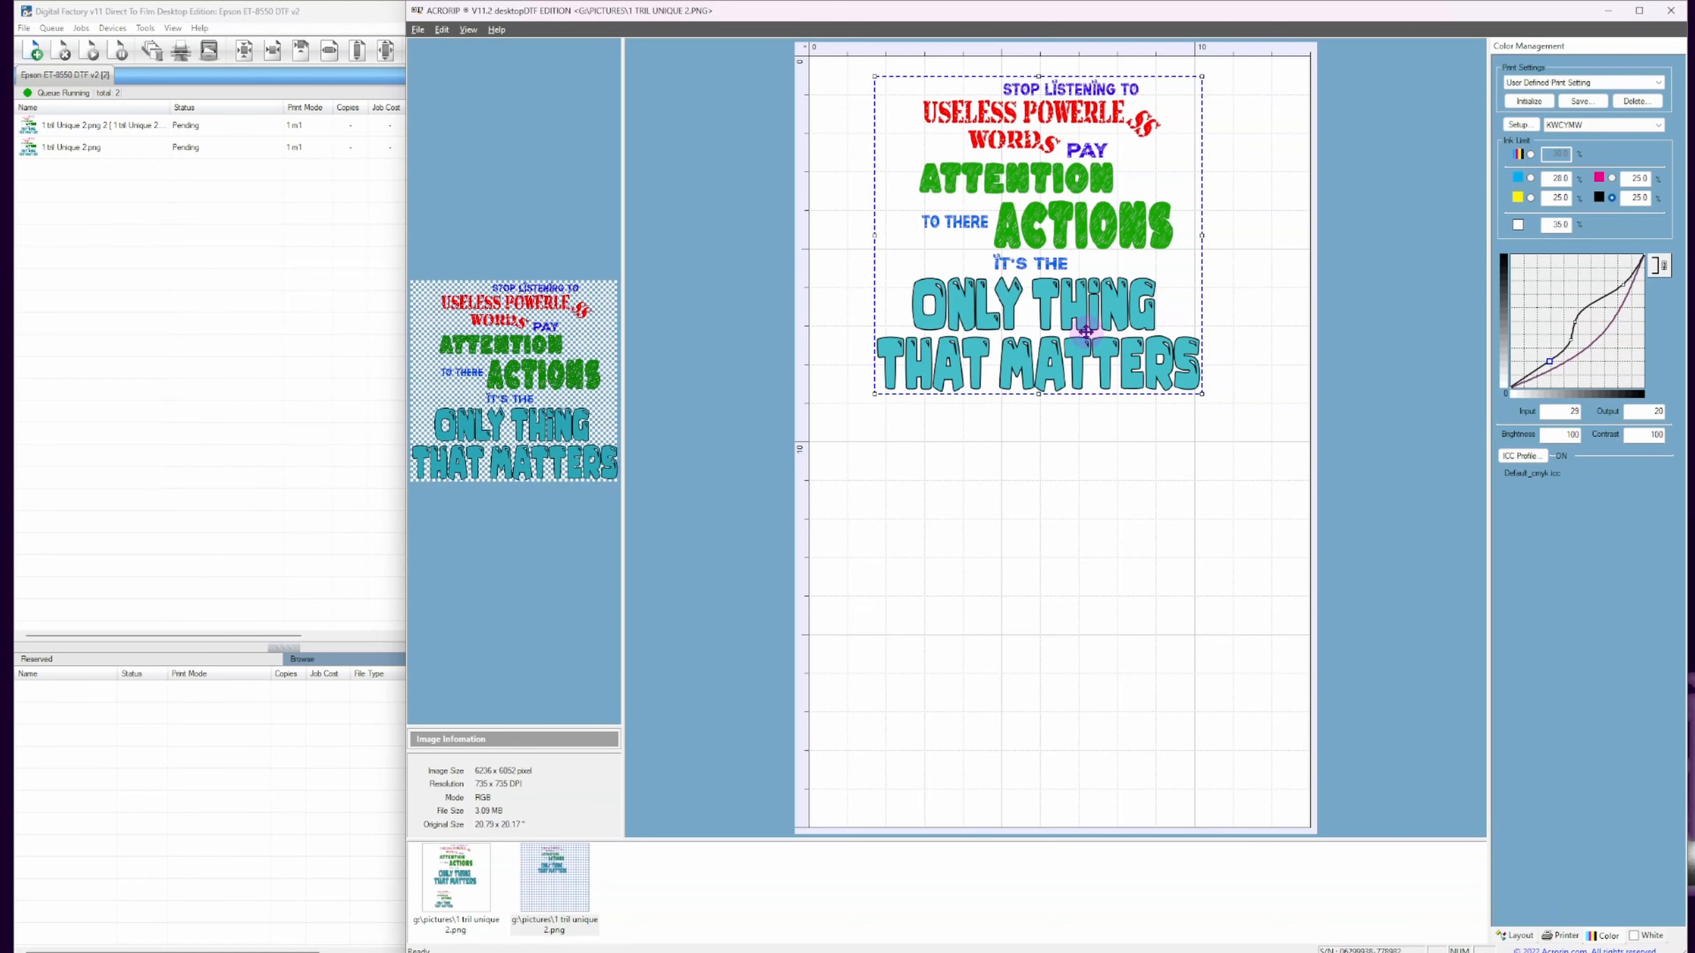
Move the design slightly down and right on the page and bend the black curve through about input 50, output 30.
left_click_drag(1088, 332, 1139, 382)
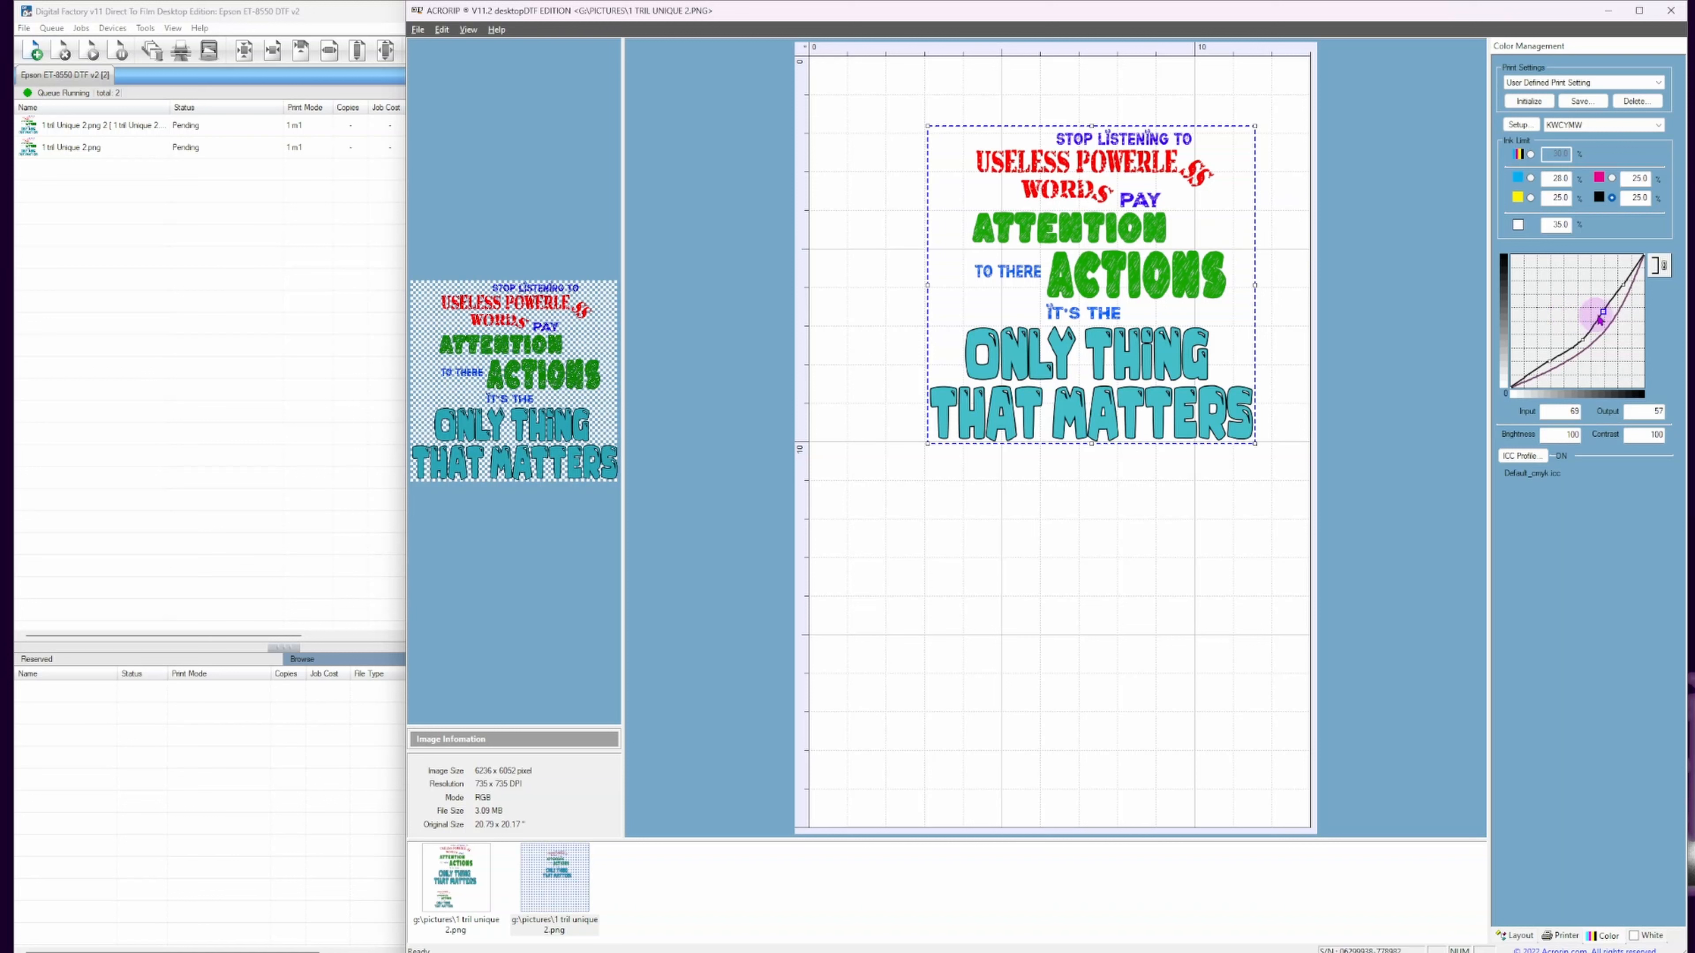
left_click(1532, 296)
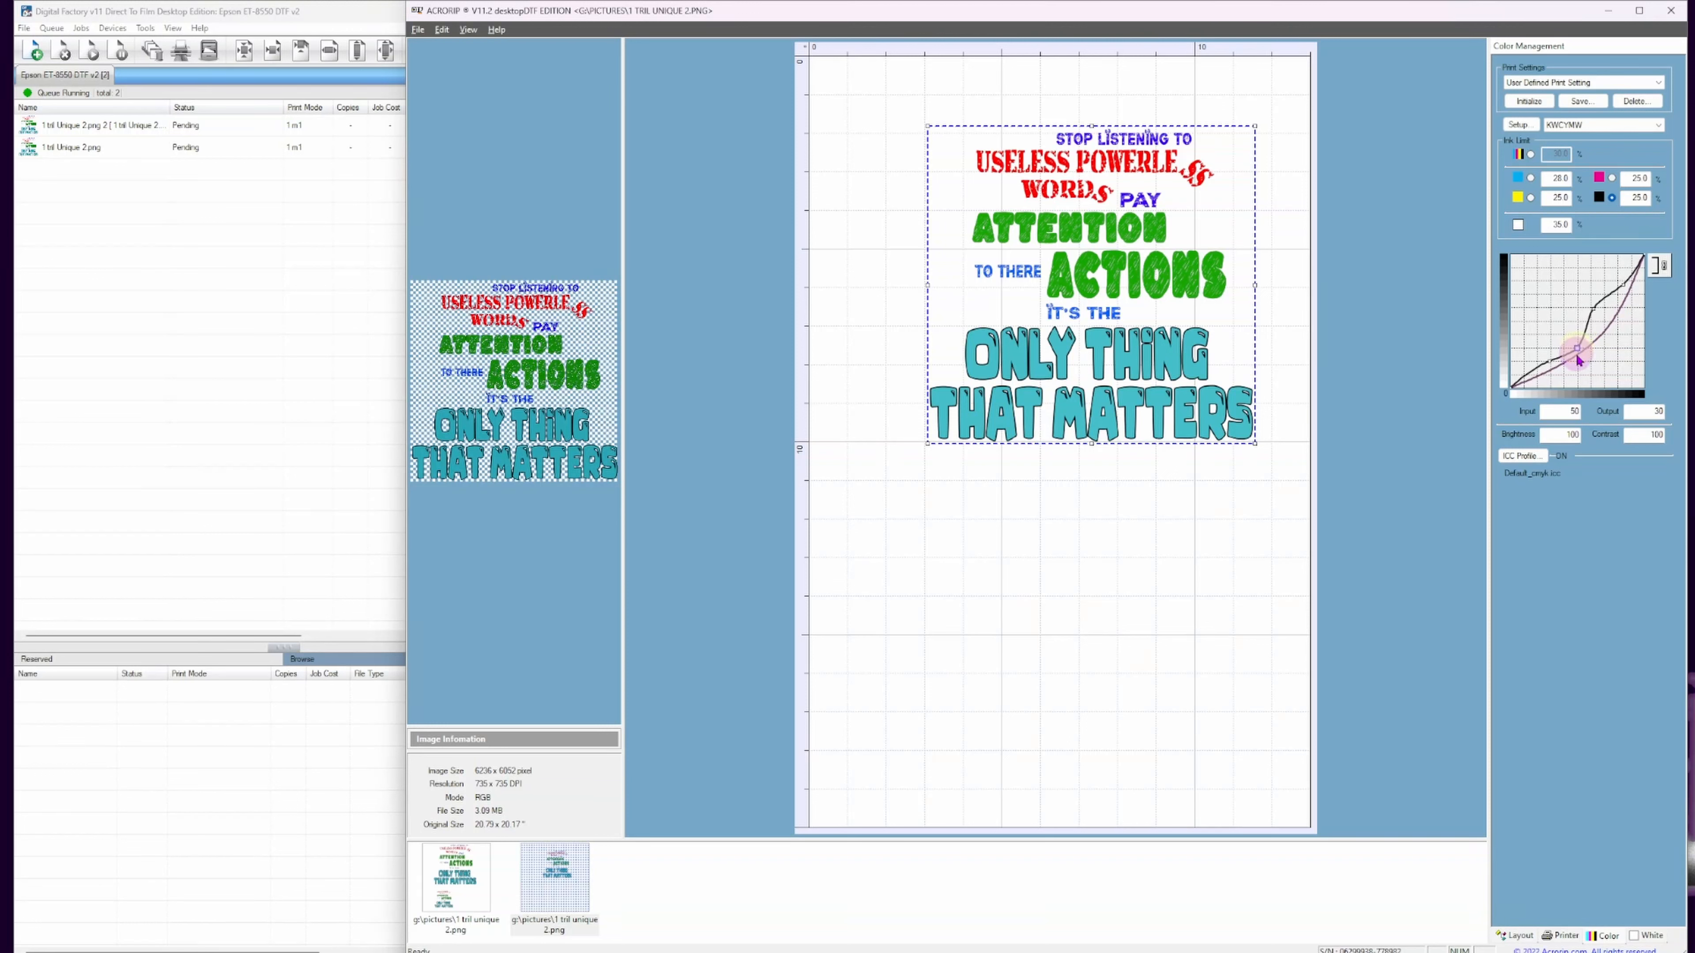
left_click(1562, 305)
Examine the separate ink curves and ink limits for cyan, yellow, black and magenta, ending on the magenta channel.
left_click(1531, 180)
left_click(1531, 199)
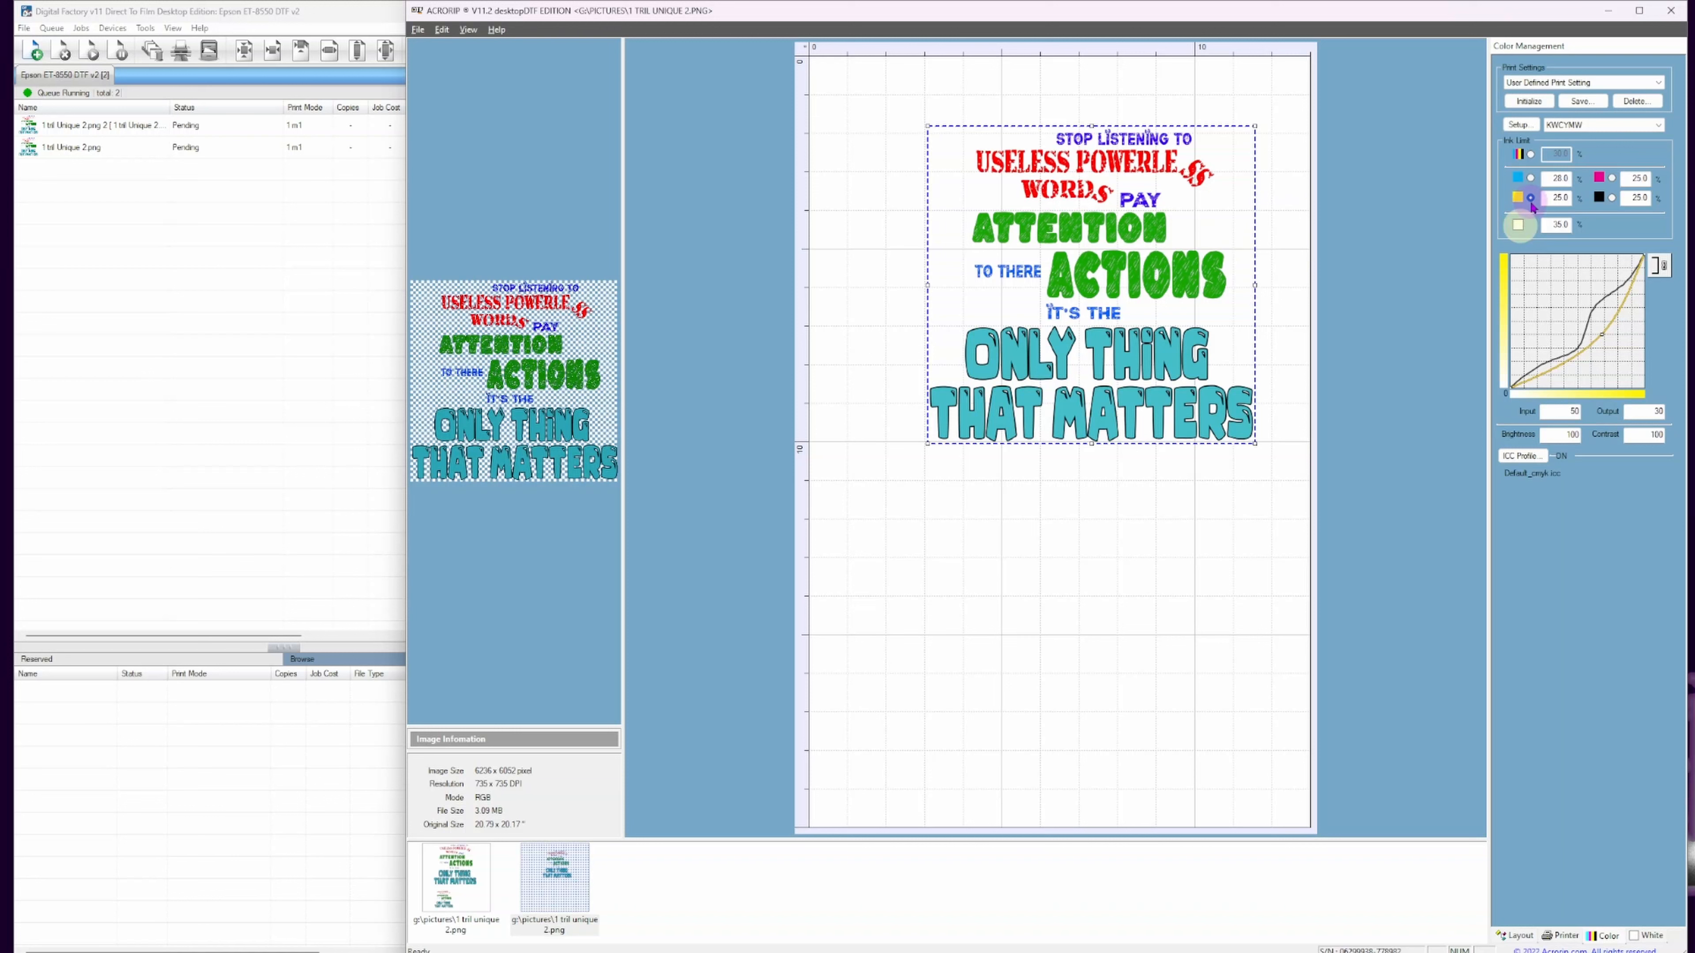
left_click(1531, 178)
left_click(1613, 198)
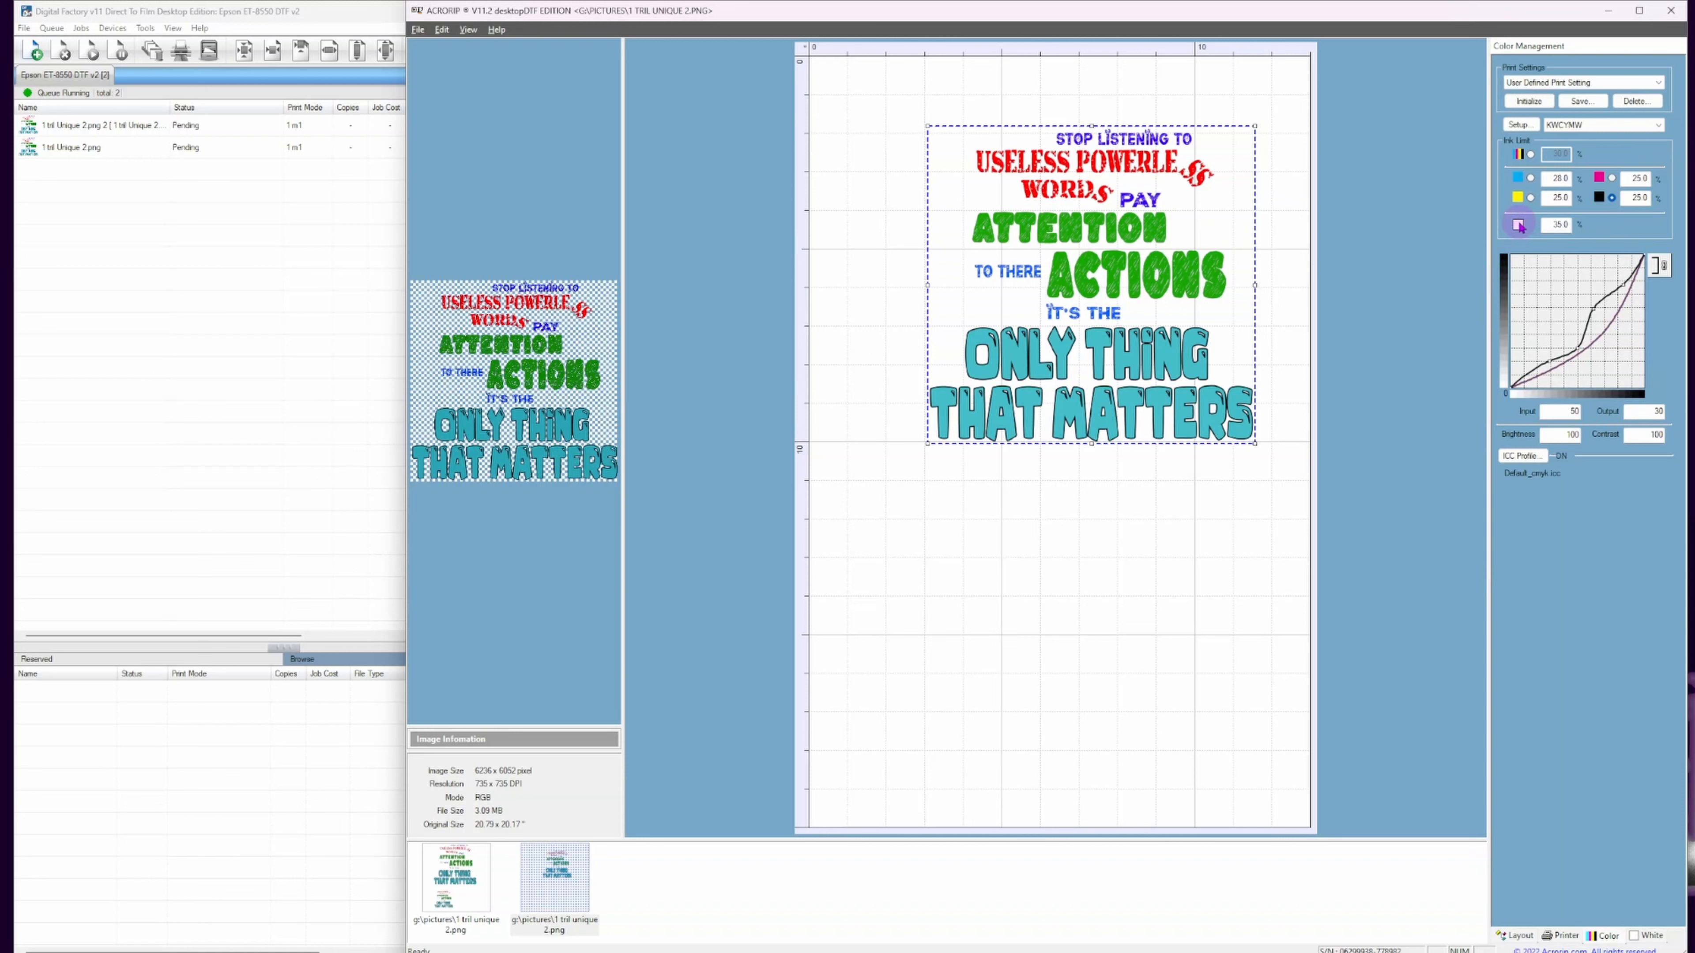
left_click(1531, 179)
left_click(1613, 197)
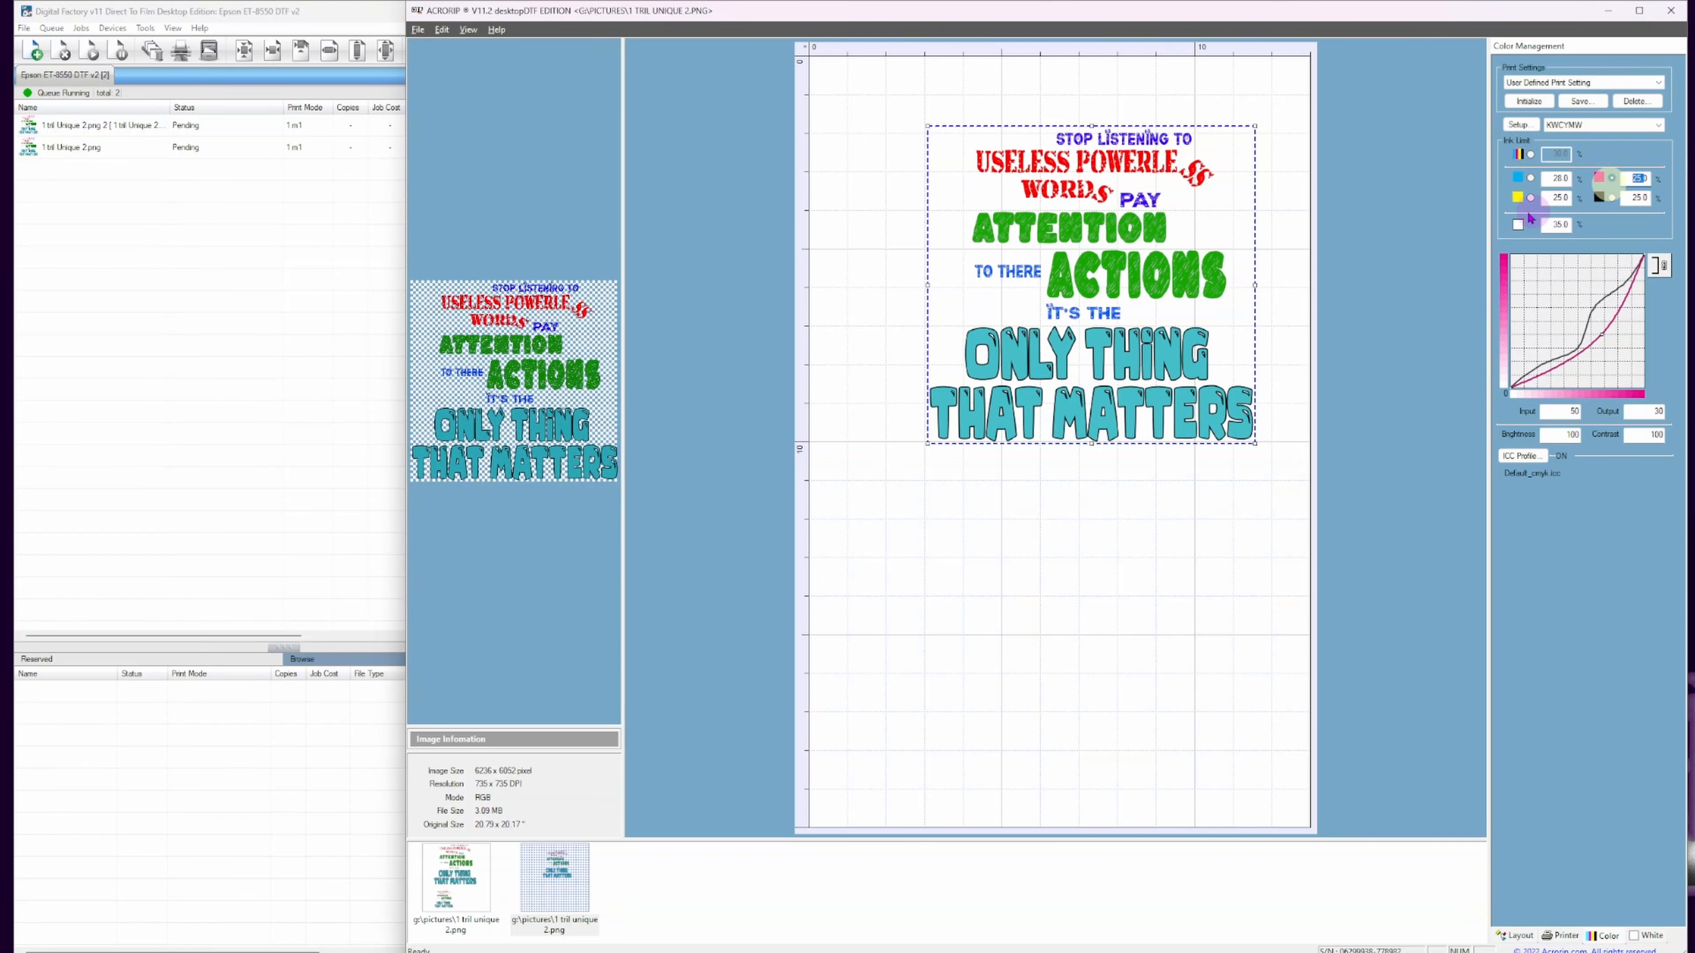
left_click(1565, 195)
left_click(1613, 178)
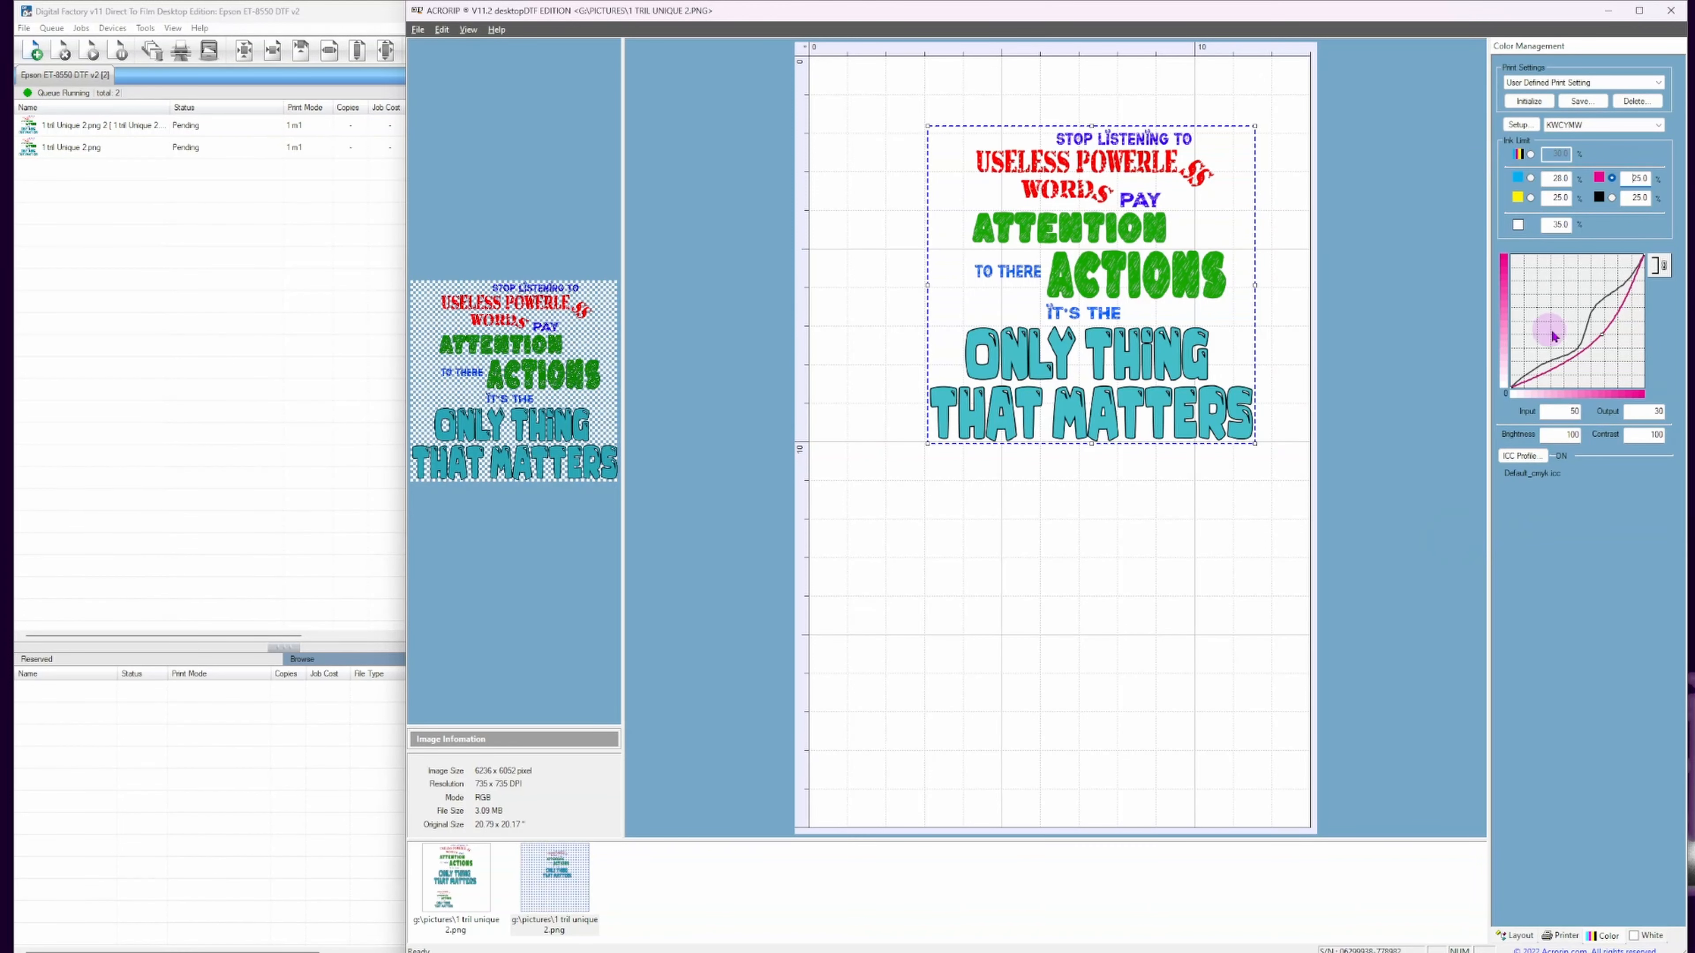
Switch to Digital Factory, view the CMYK color adjustment curve and its ink channels in the Epson ET-8550 DTF v2 queue properties, and cancel the dialog.
left_click(207, 337)
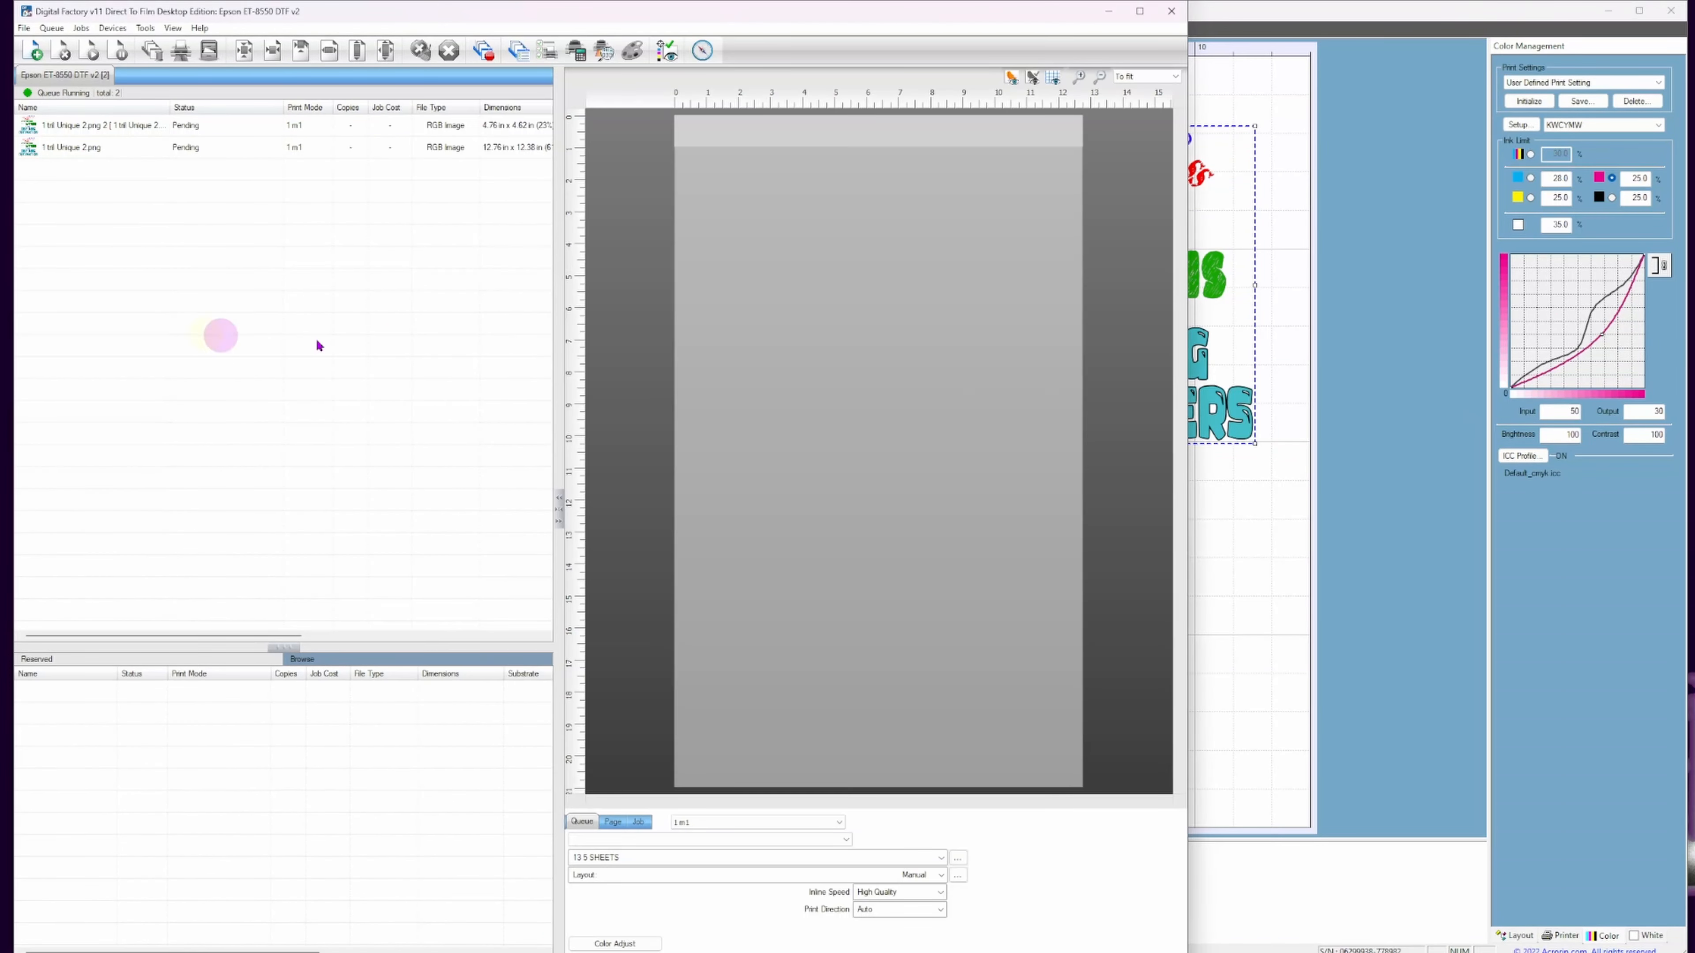
left_click(1461, 227)
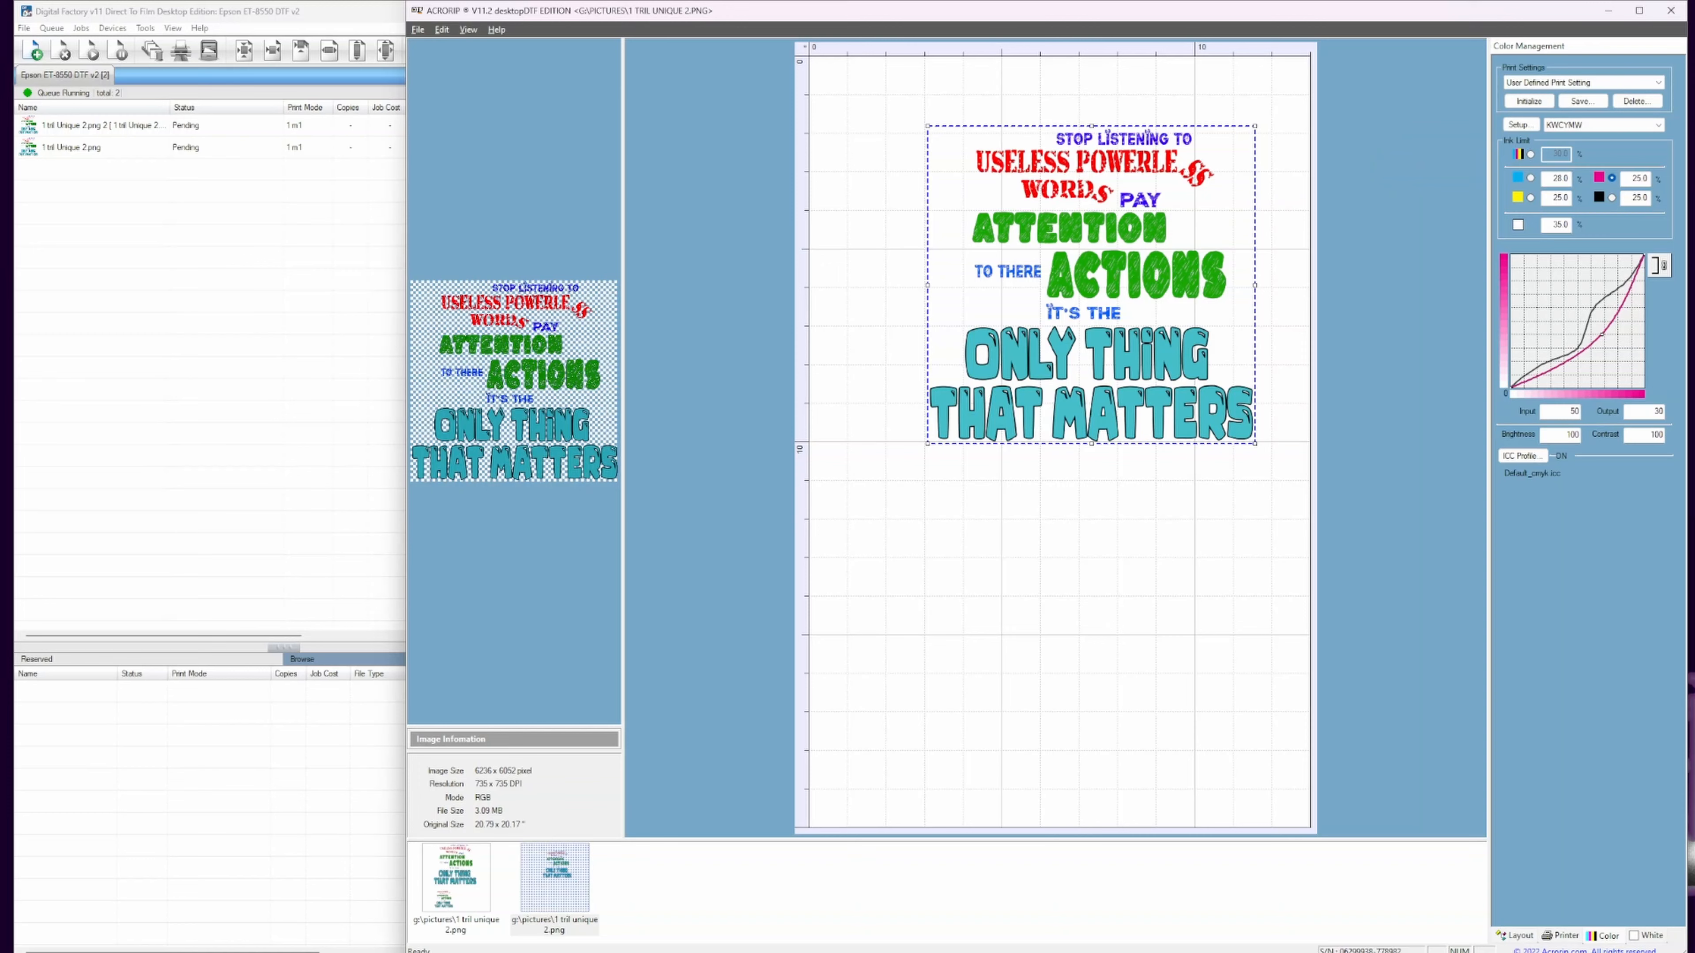
left_click(184, 336)
double_click(60, 78)
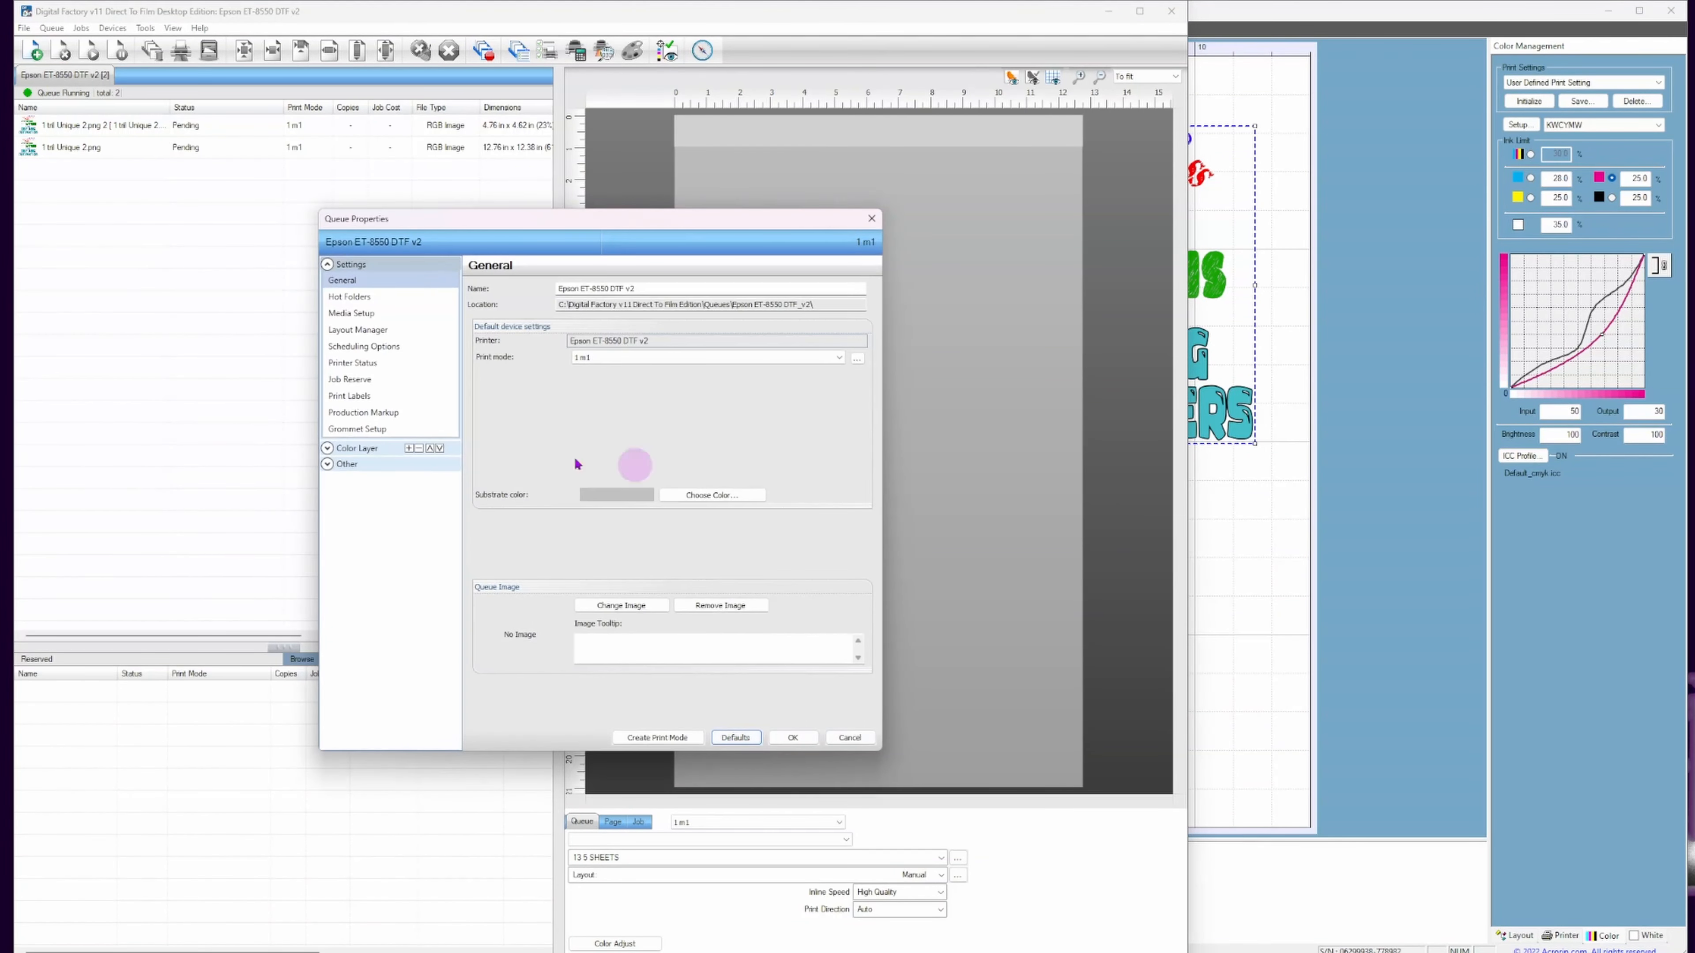
left_click(353, 448)
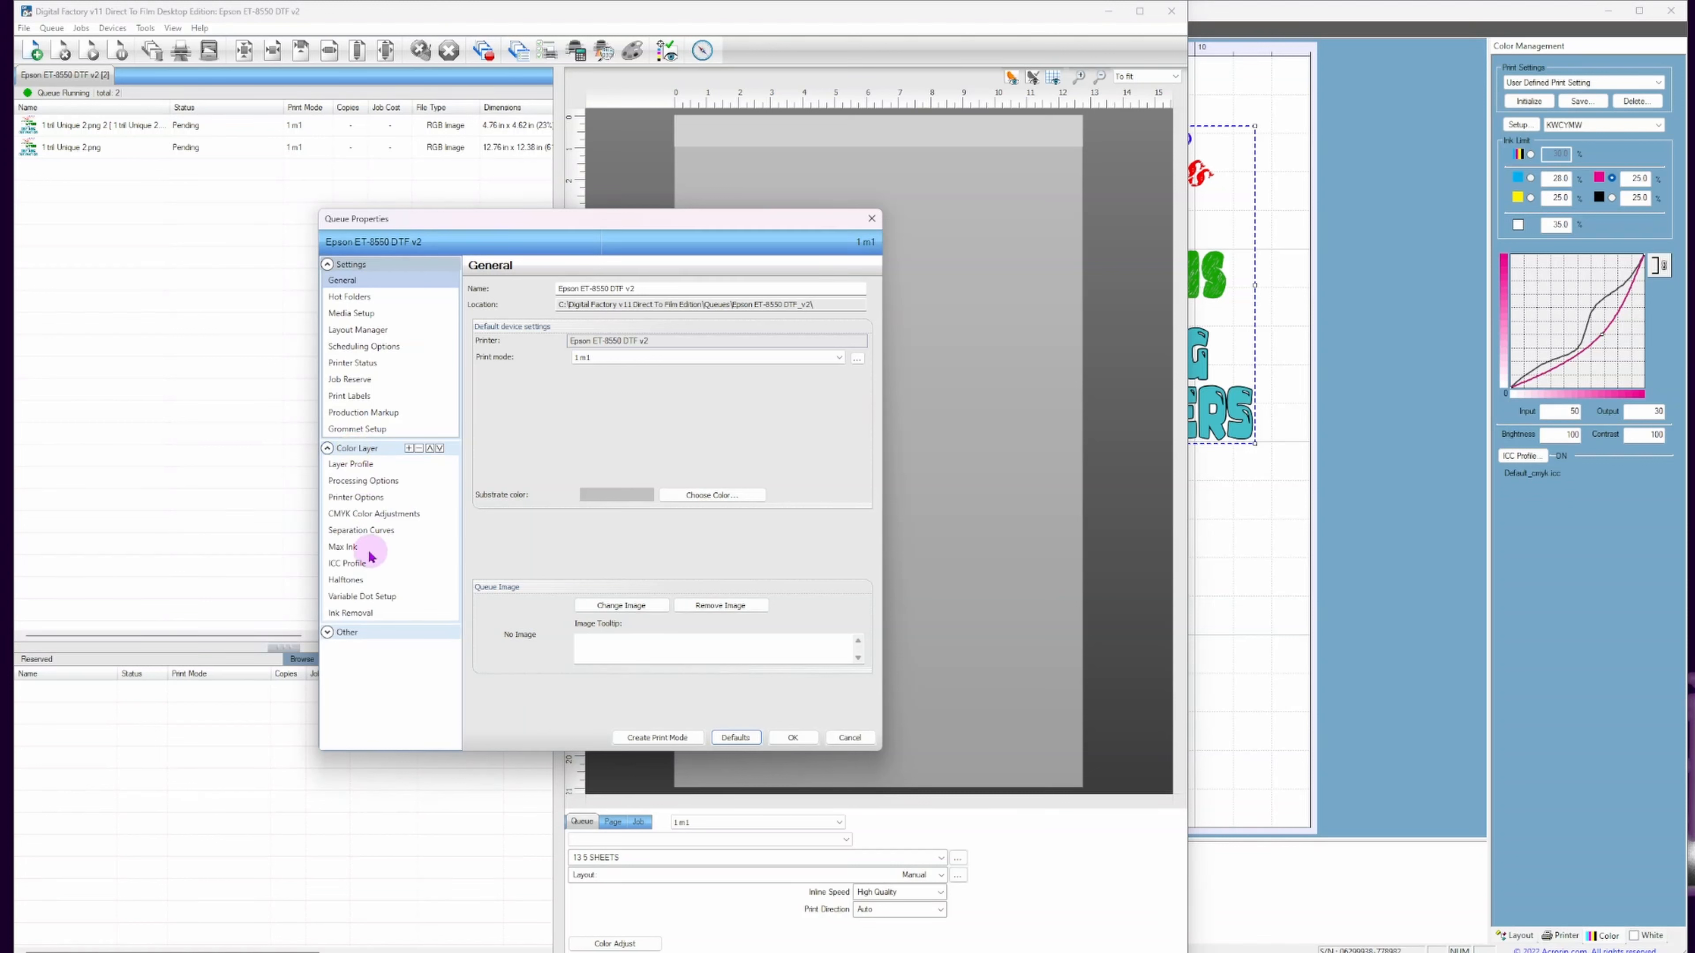
left_click(355, 516)
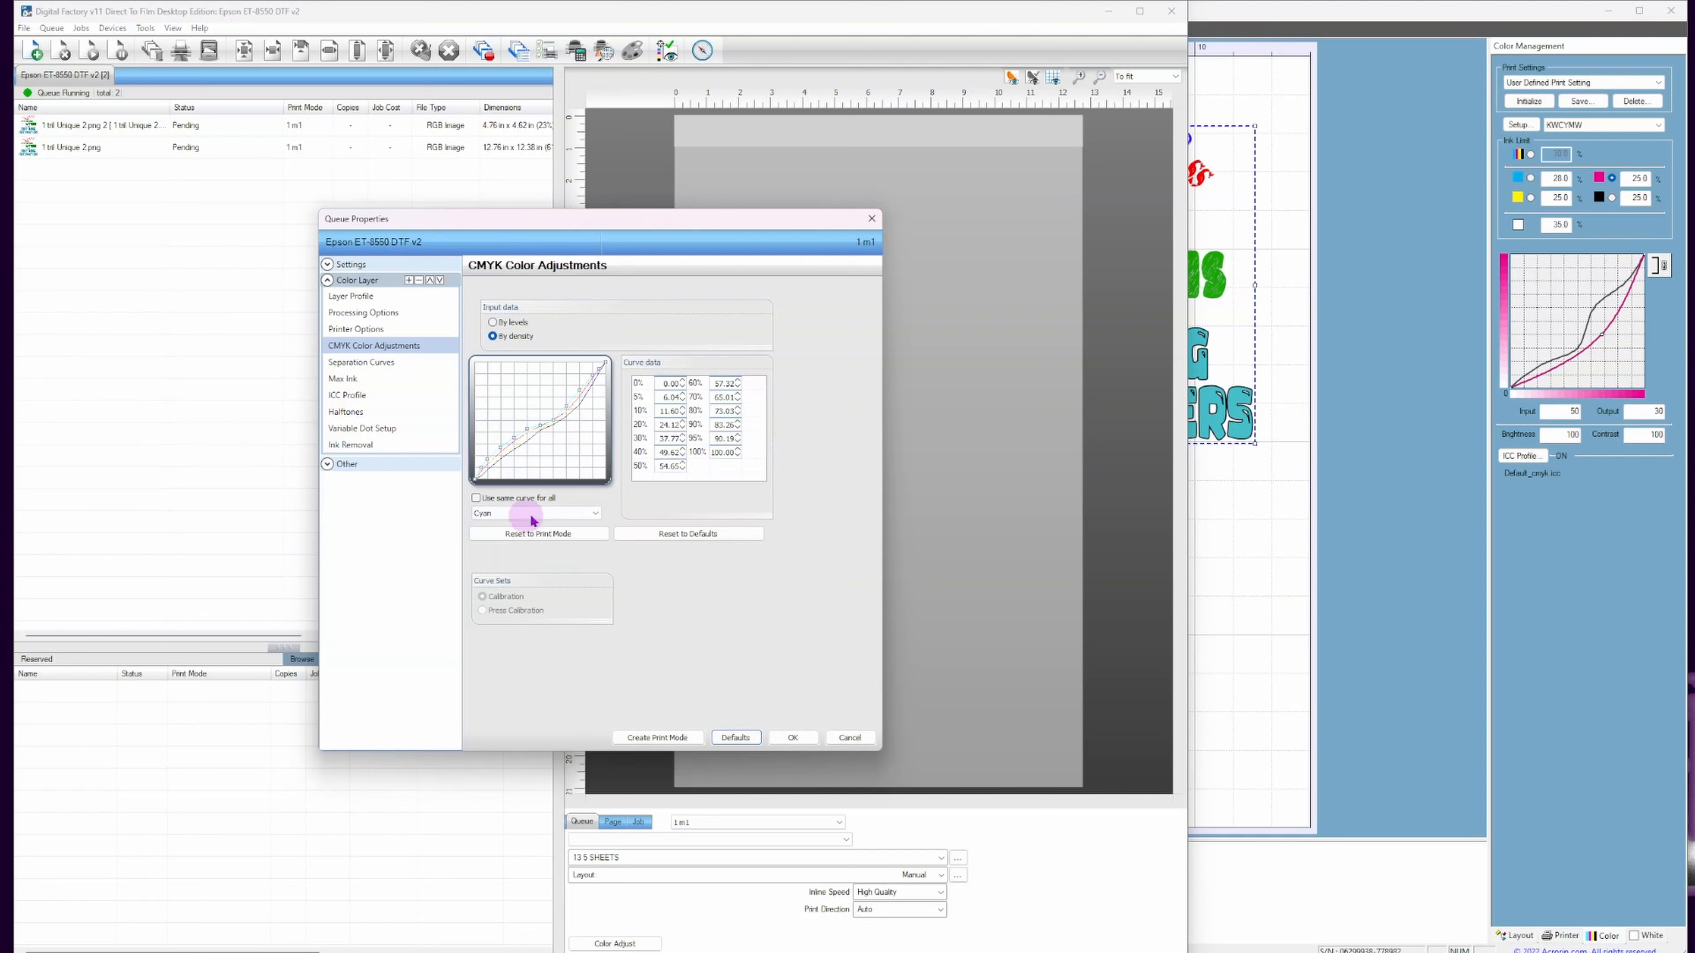
left_click(591, 514)
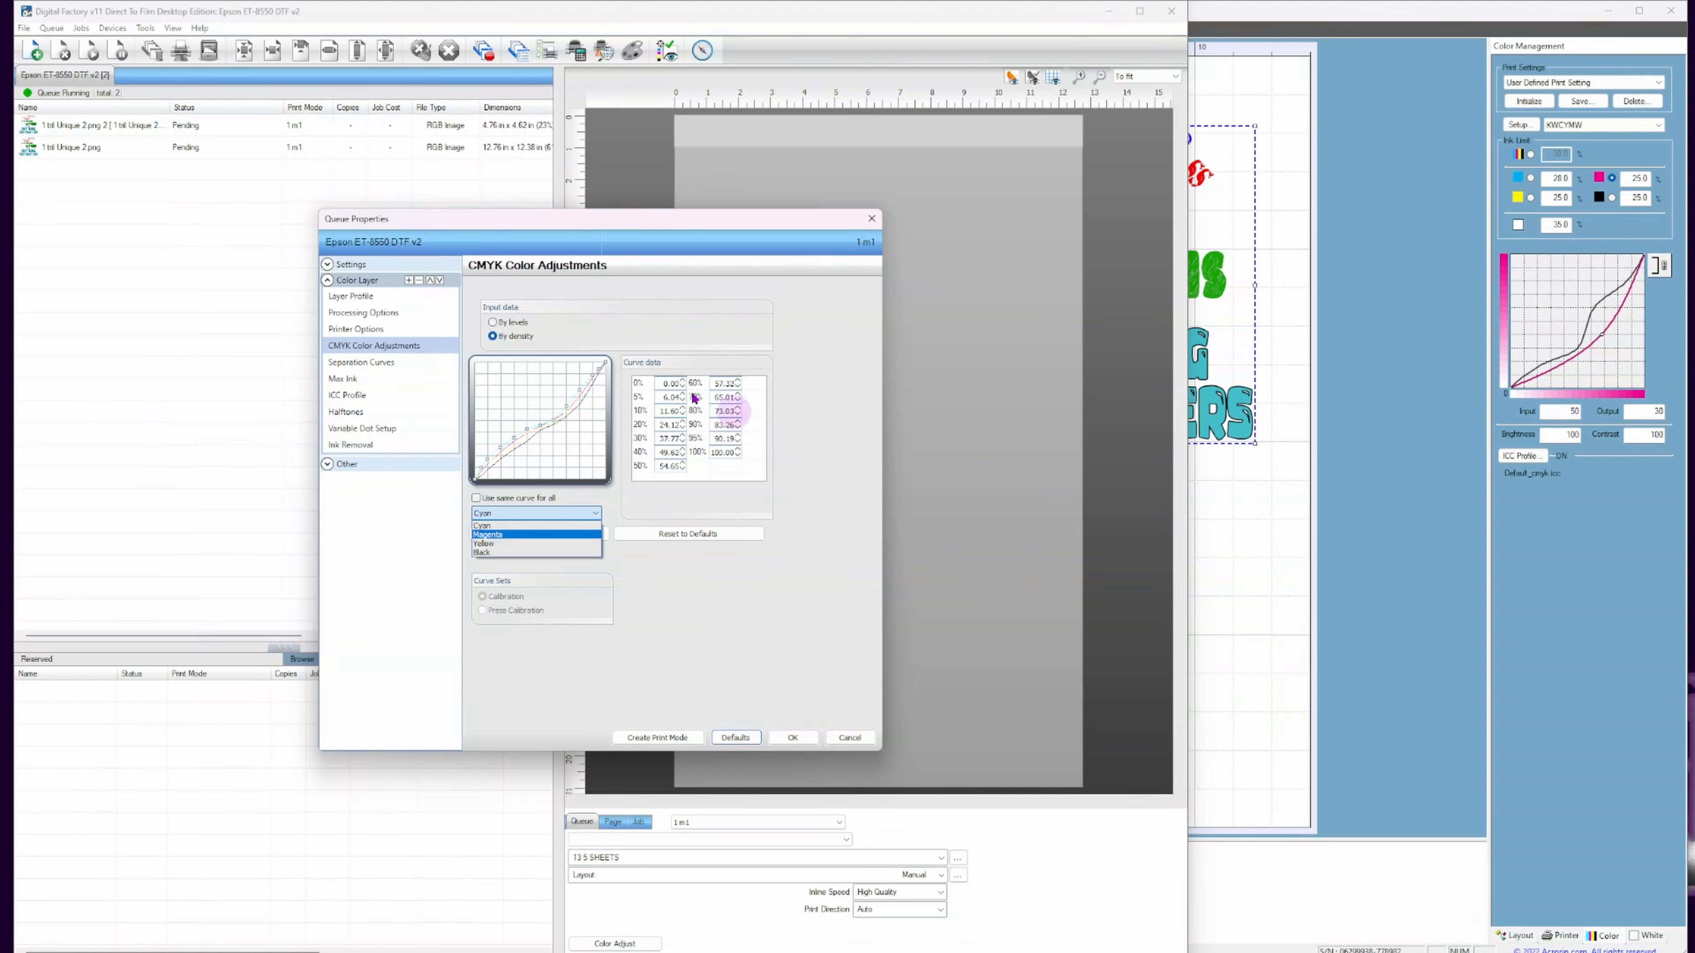
left_click(848, 738)
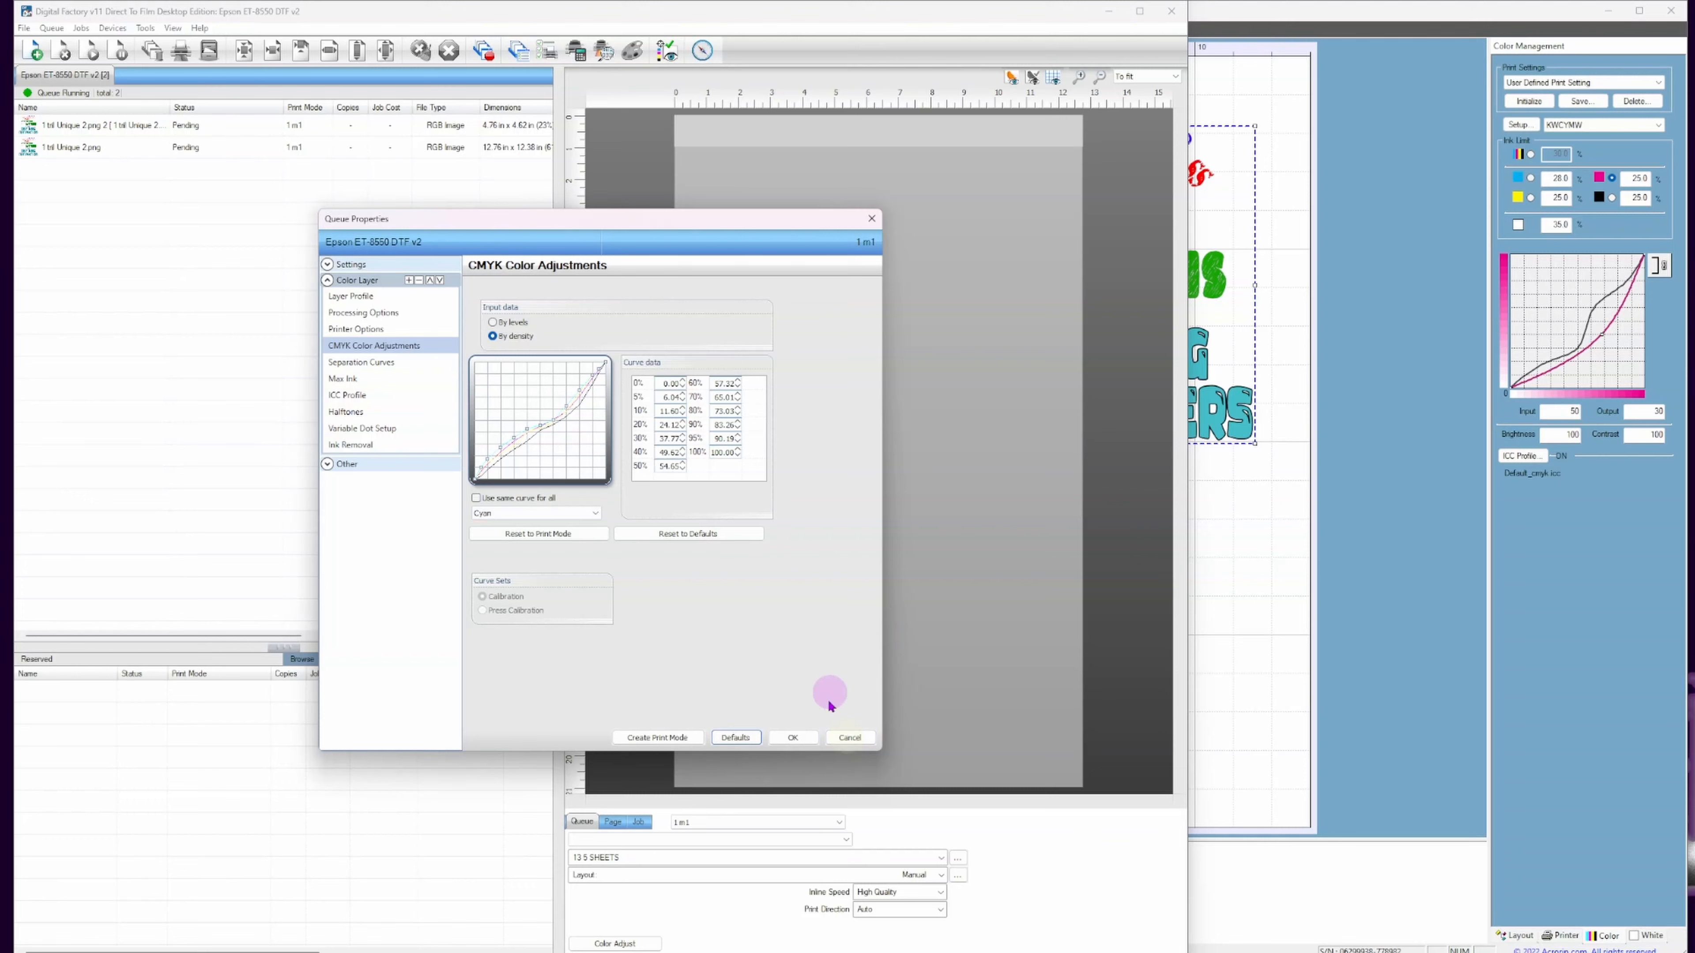
left_click(850, 738)
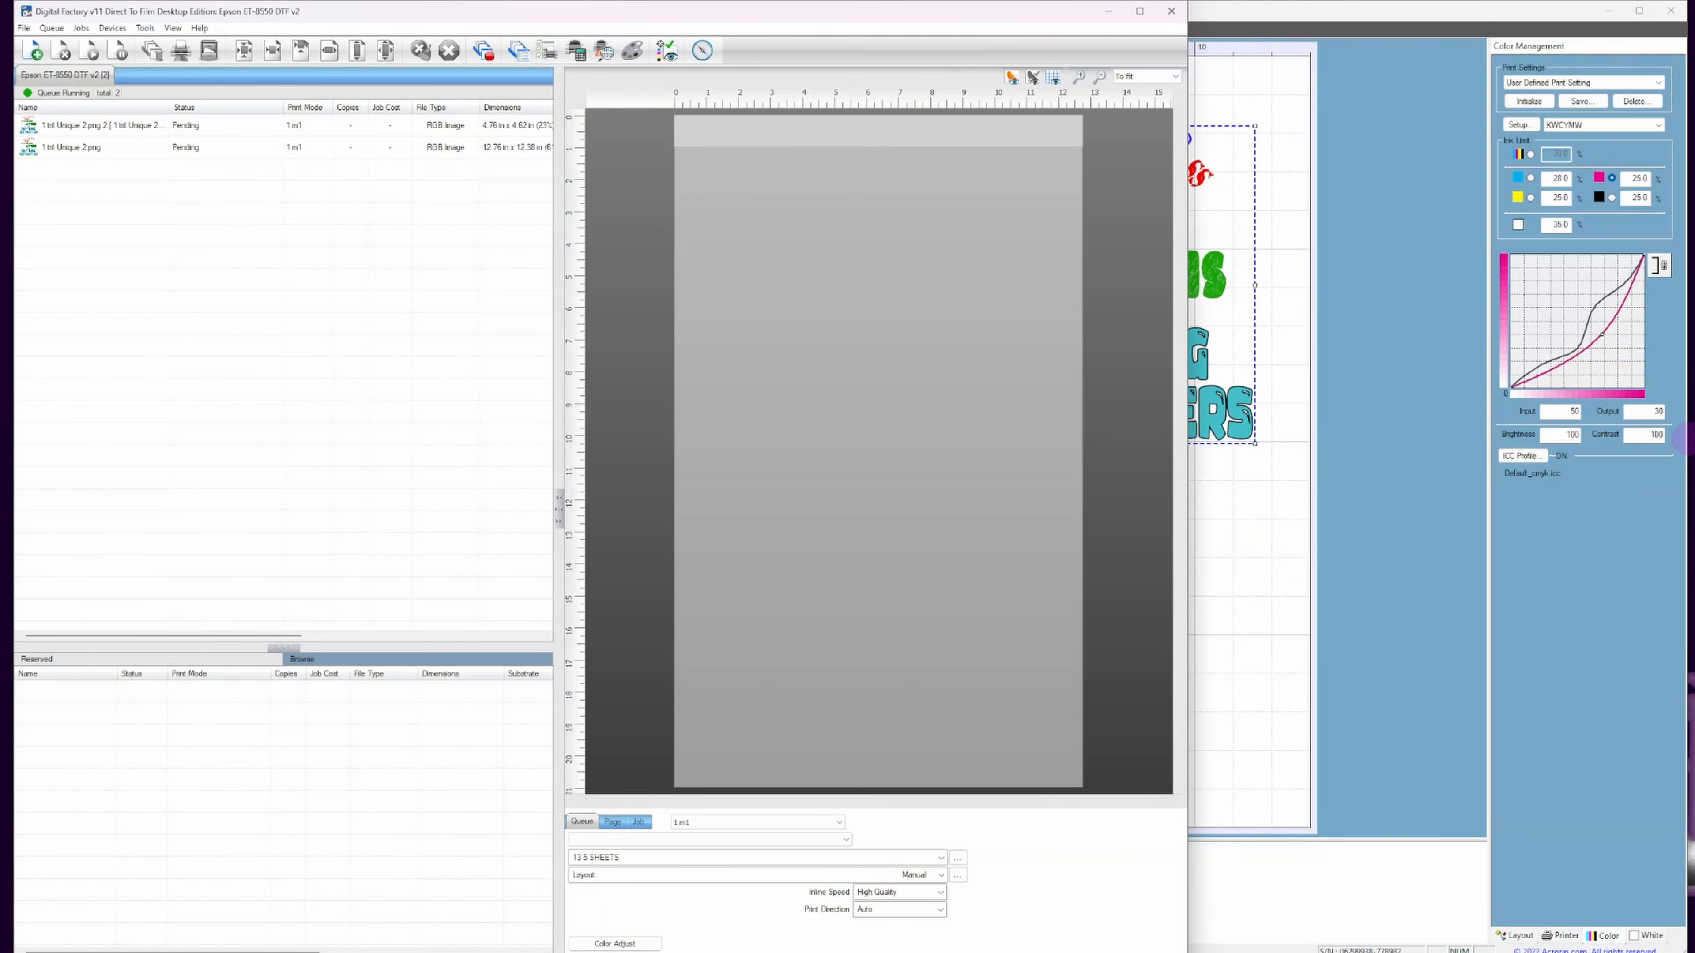
Select the 1 till Unique 2.png job, return to AcroRIP, and open the white ink controls with the layout in Preview view.
left_click(140, 146)
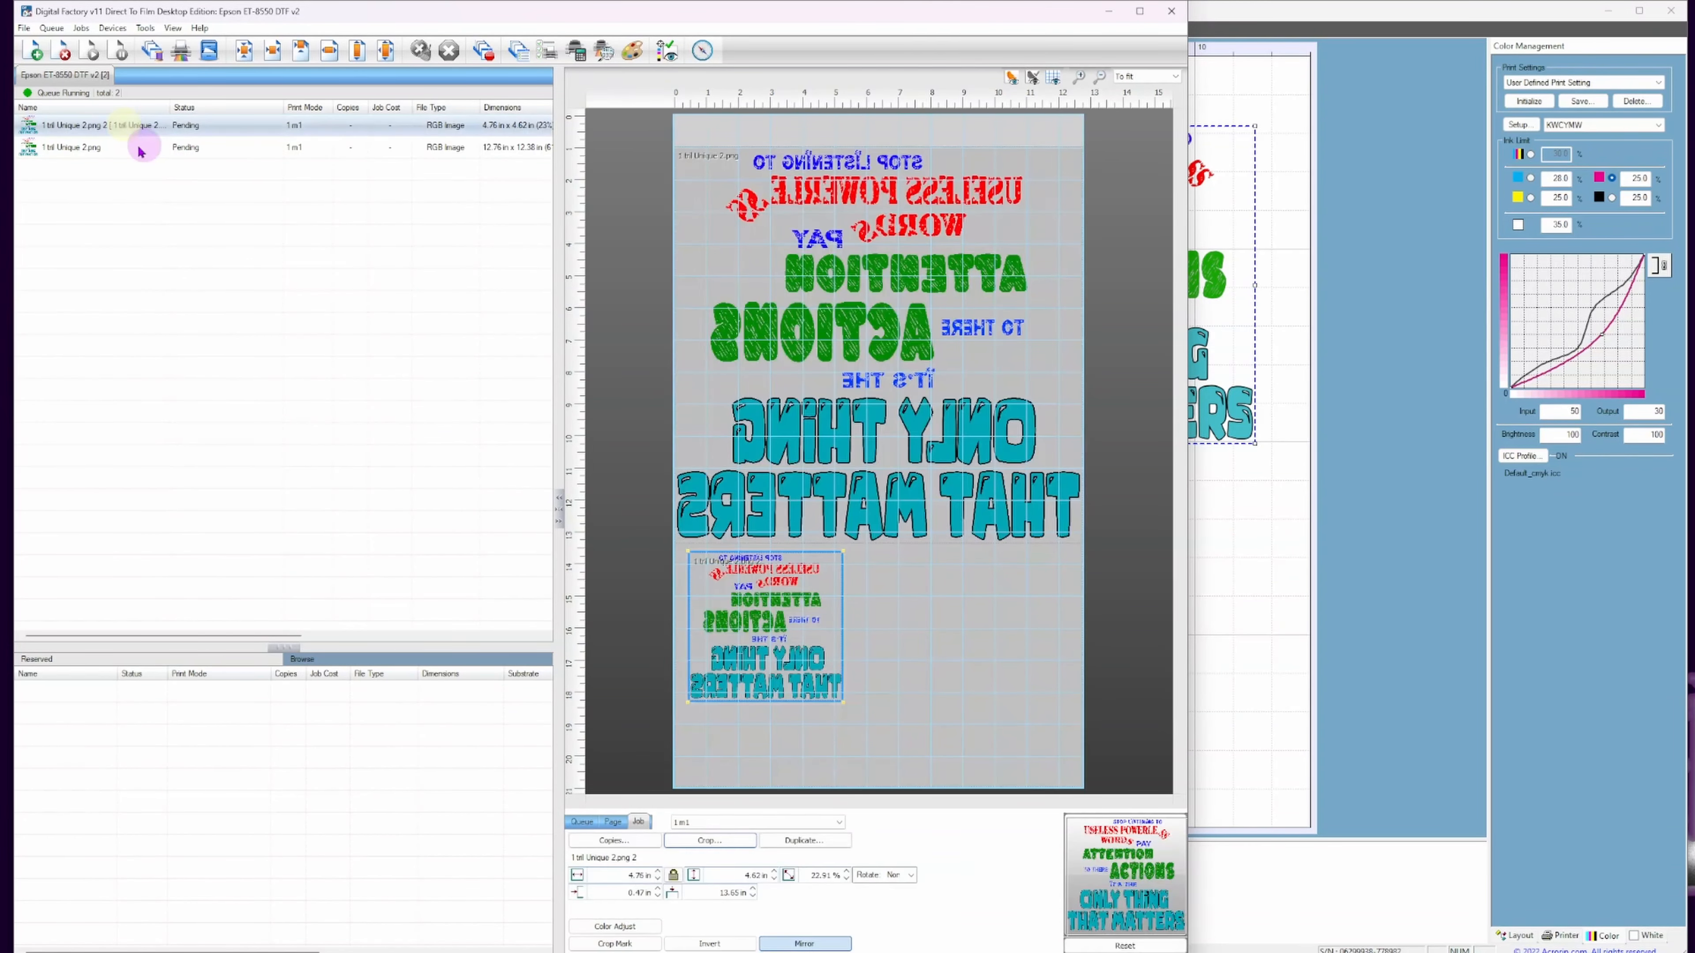
left_click(1587, 660)
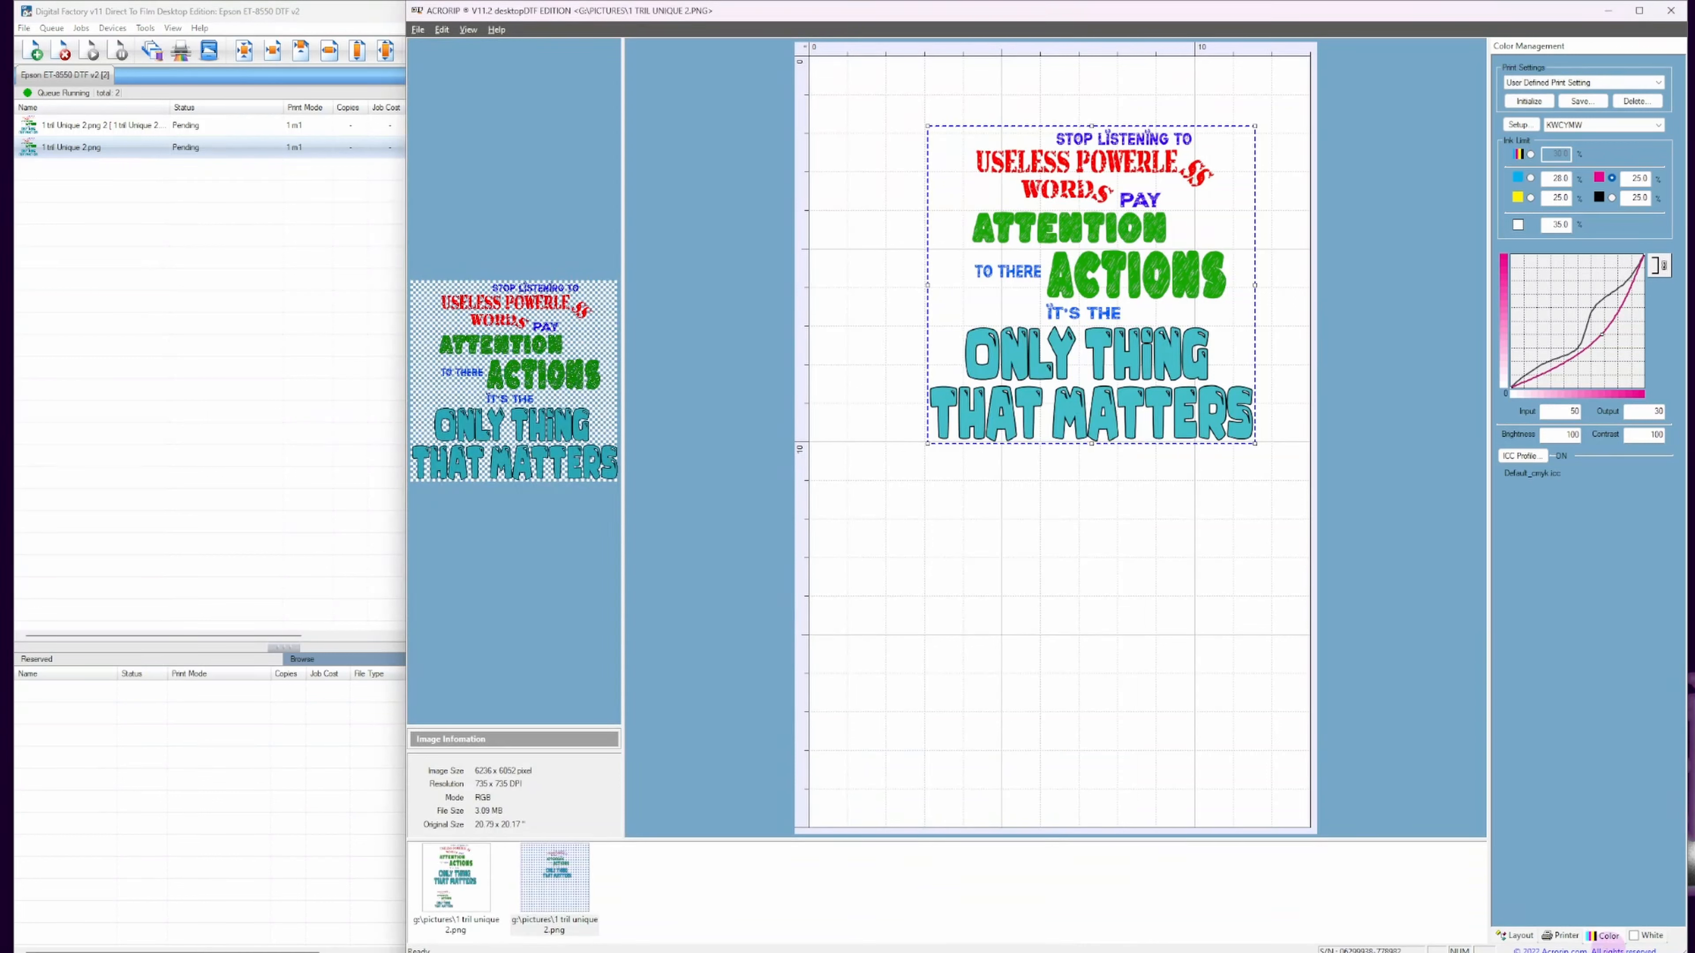
left_click(1649, 936)
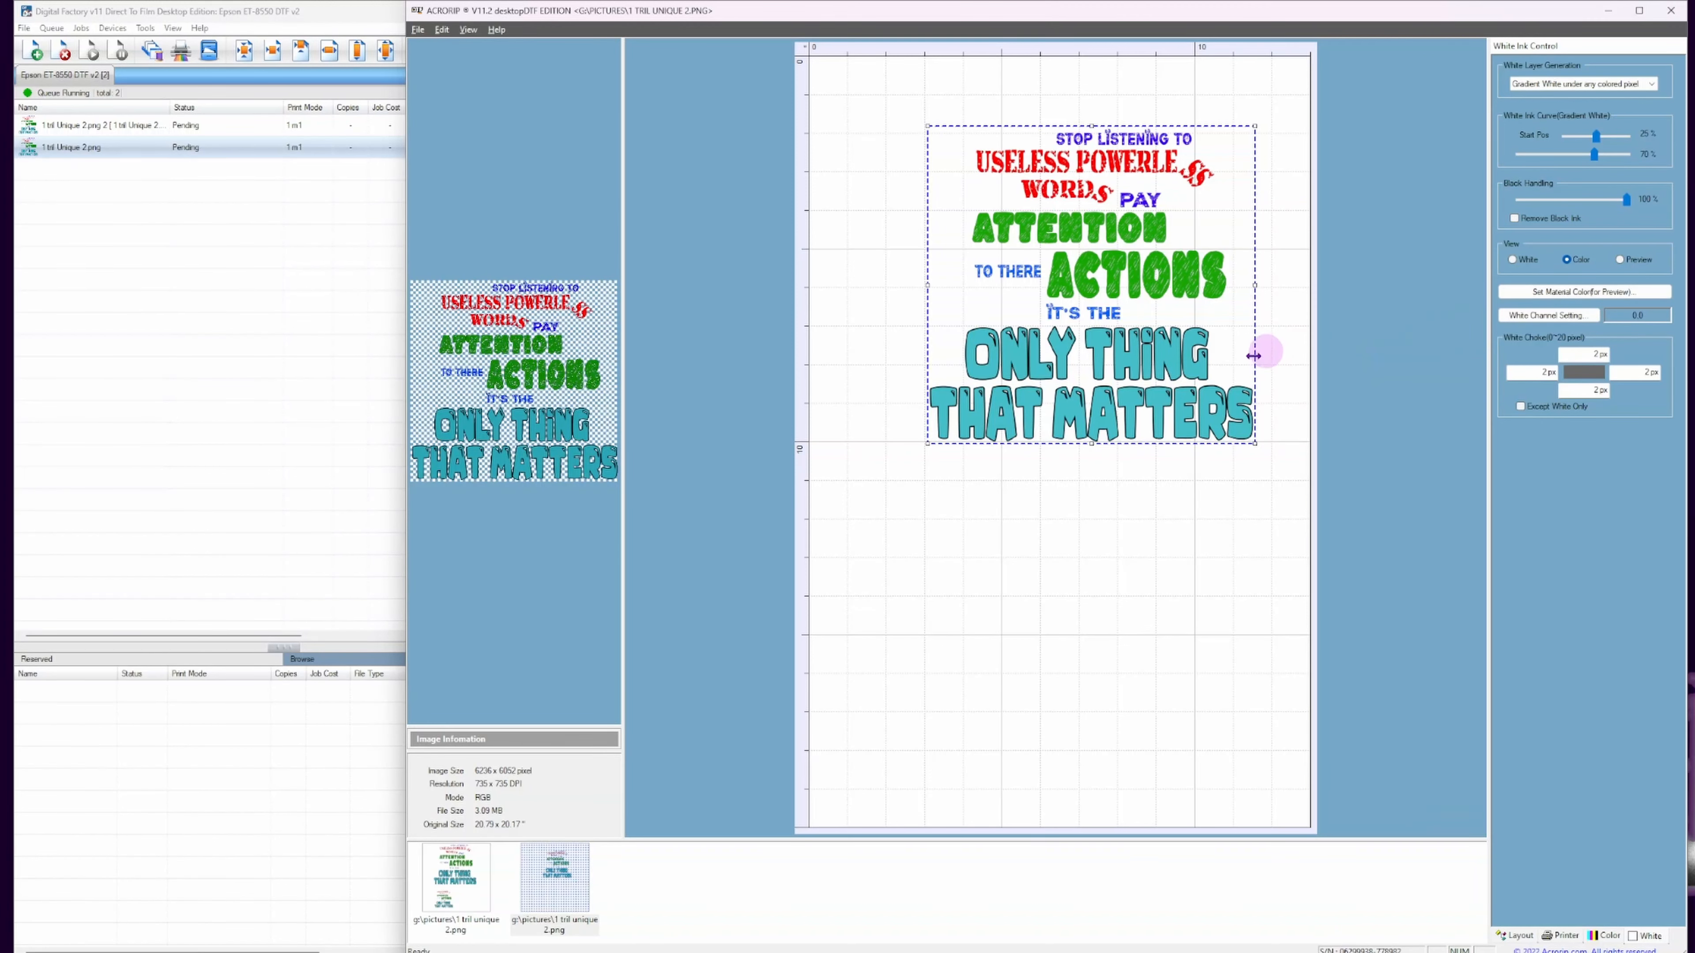
left_click(1194, 357)
left_click(1622, 261)
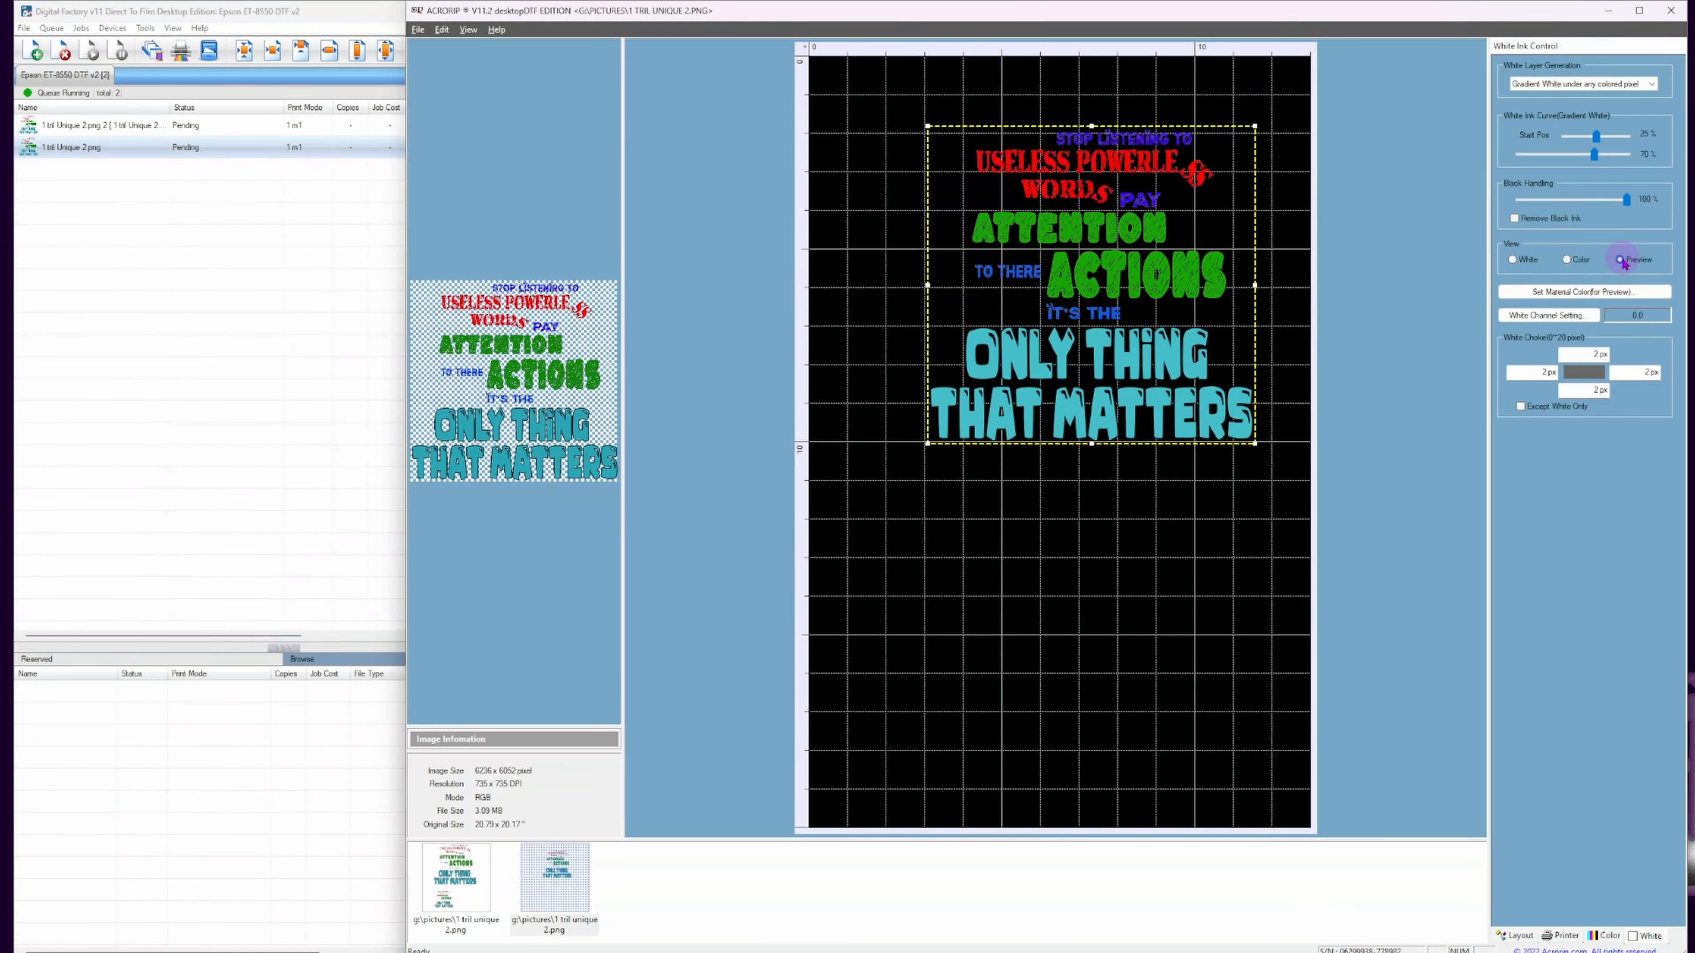
Set the preview's material color to orange with red 255, green 128 and blue 64.
left_click(1614, 294)
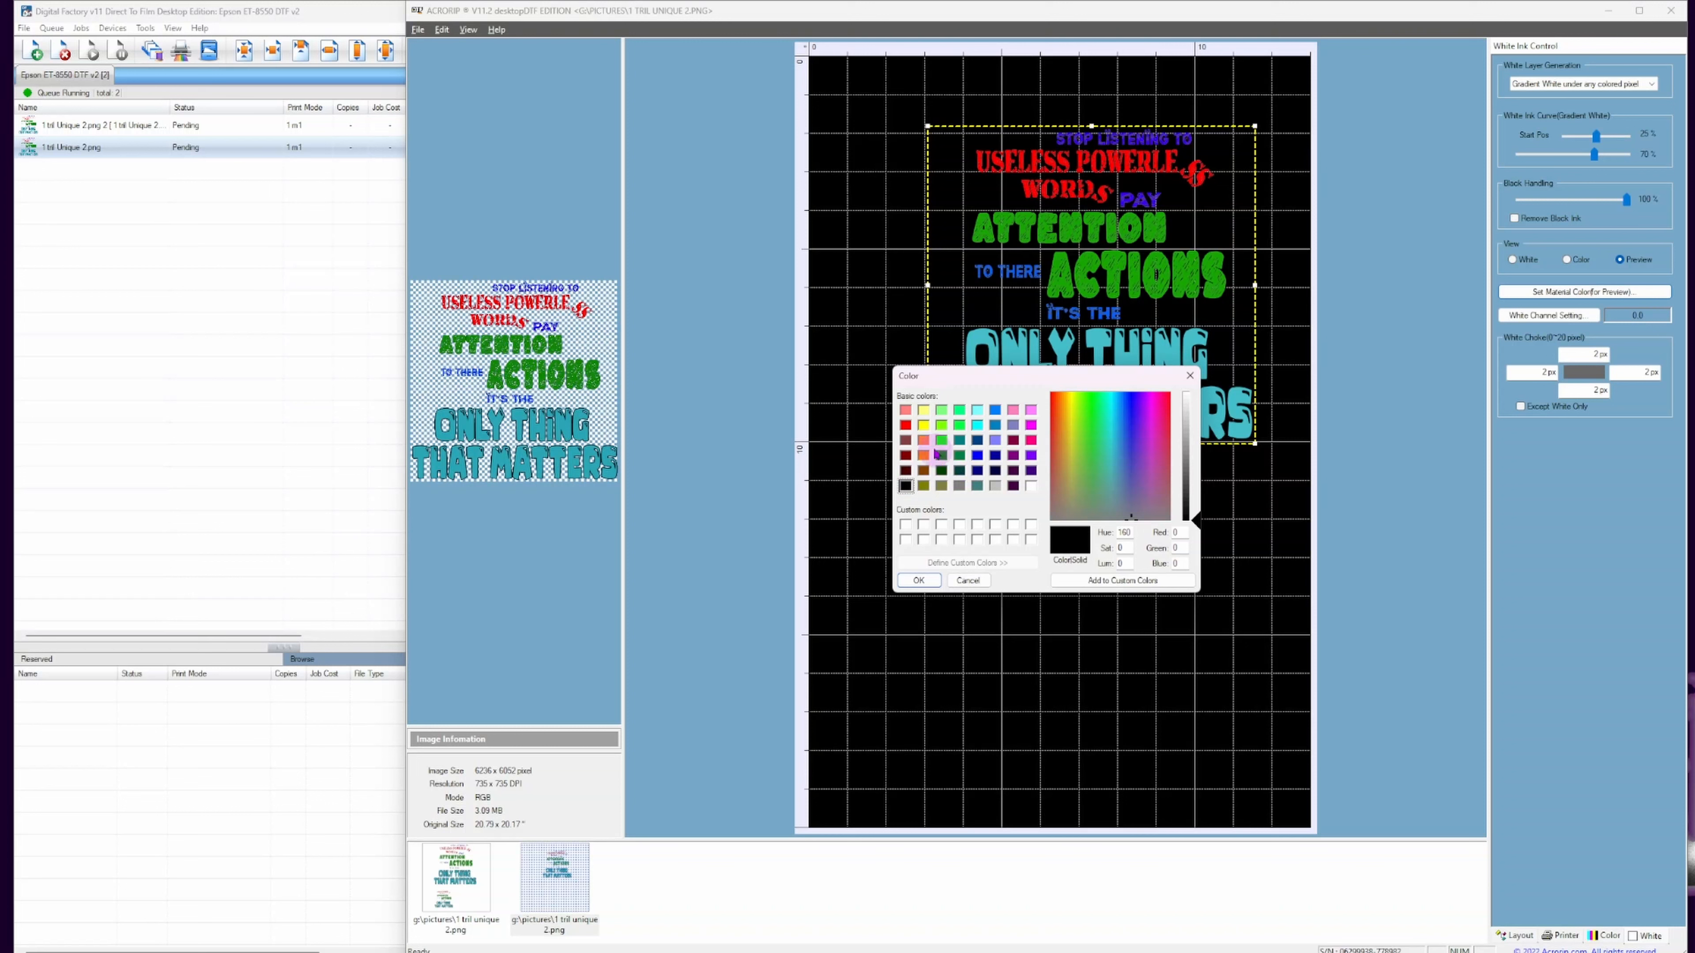
left_click(925, 441)
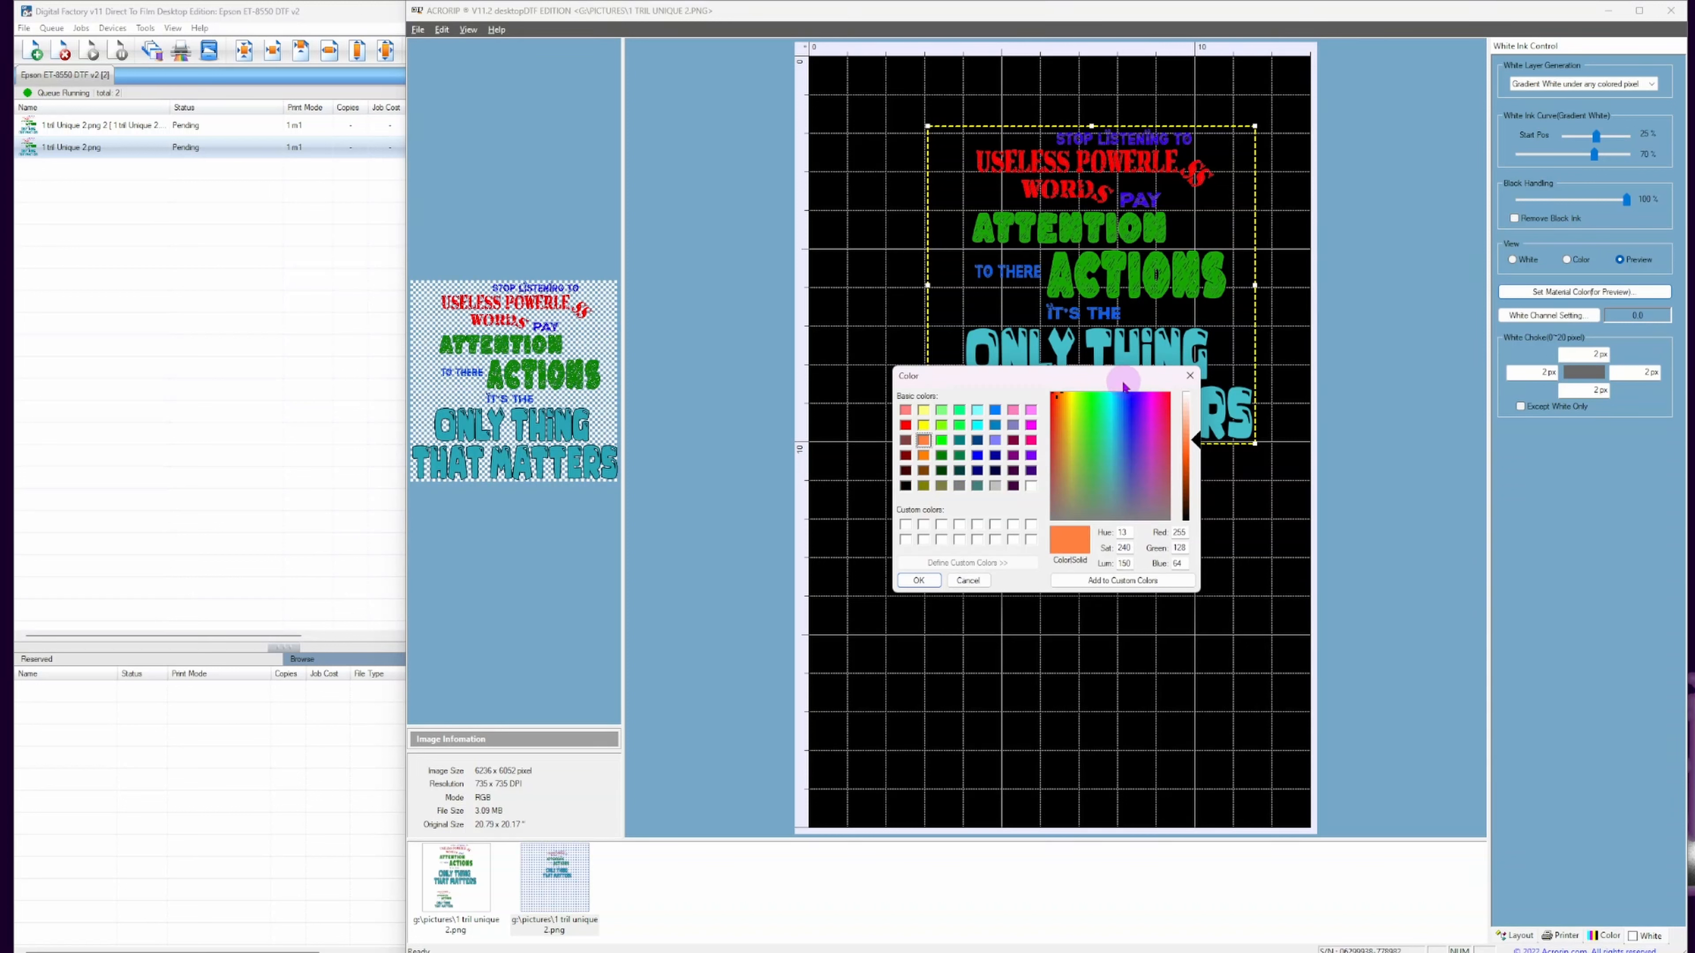
left_click_drag(1123, 385, 1129, 463)
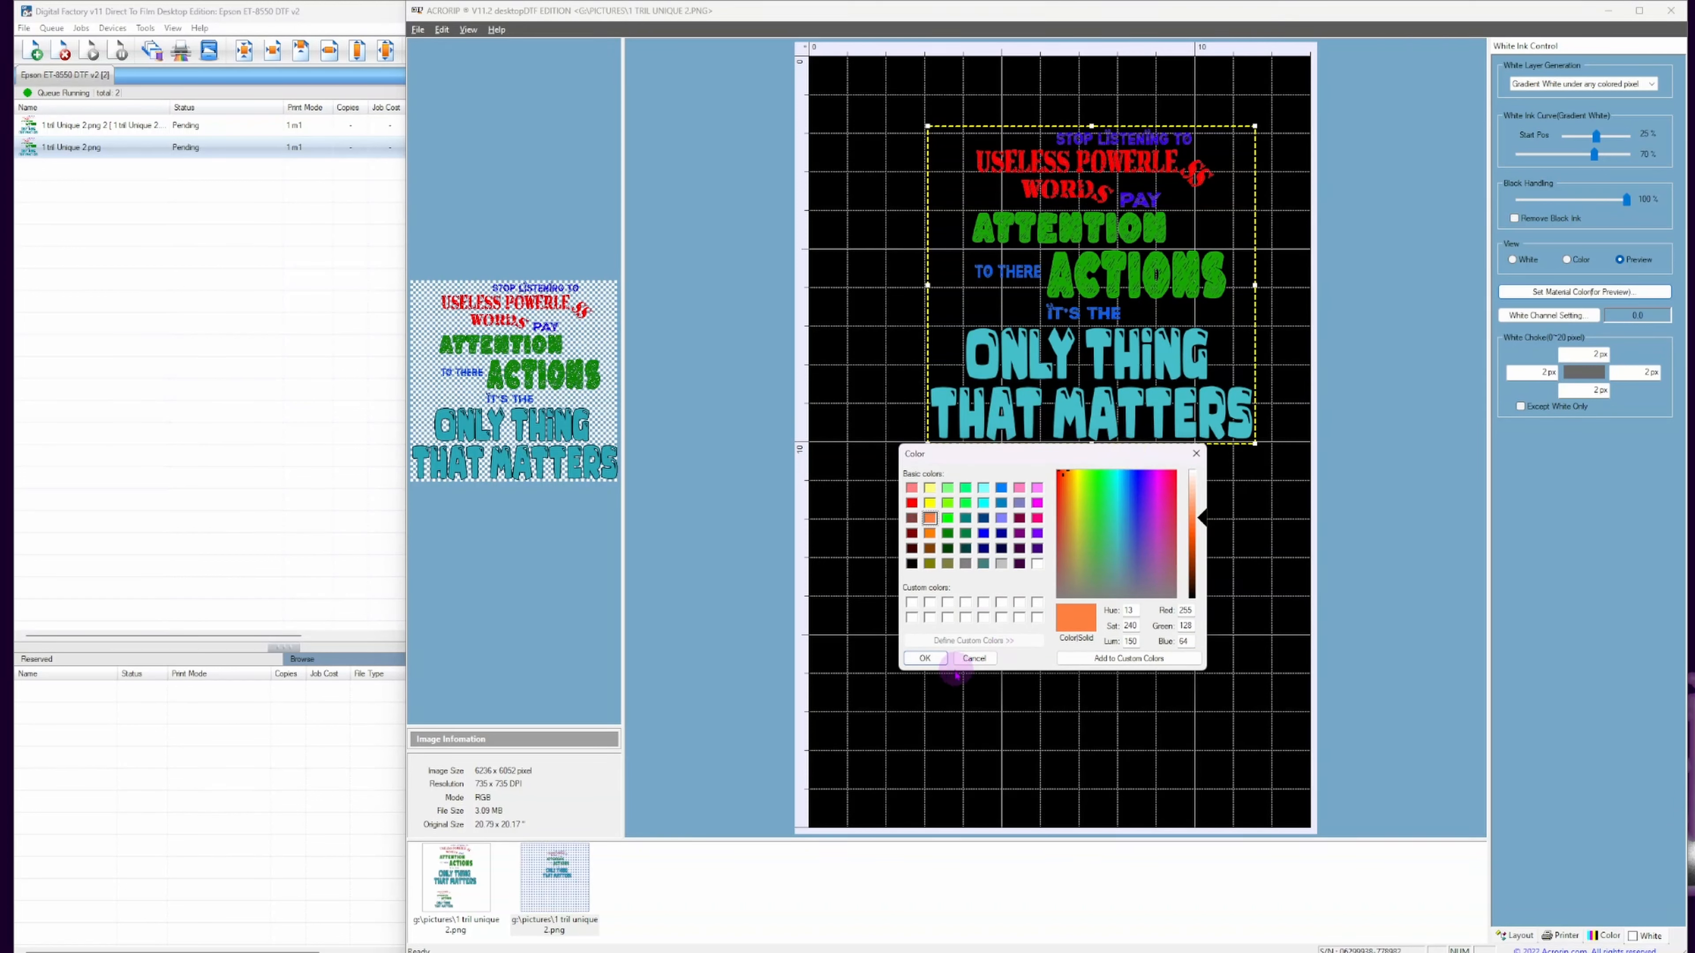
left_click(925, 659)
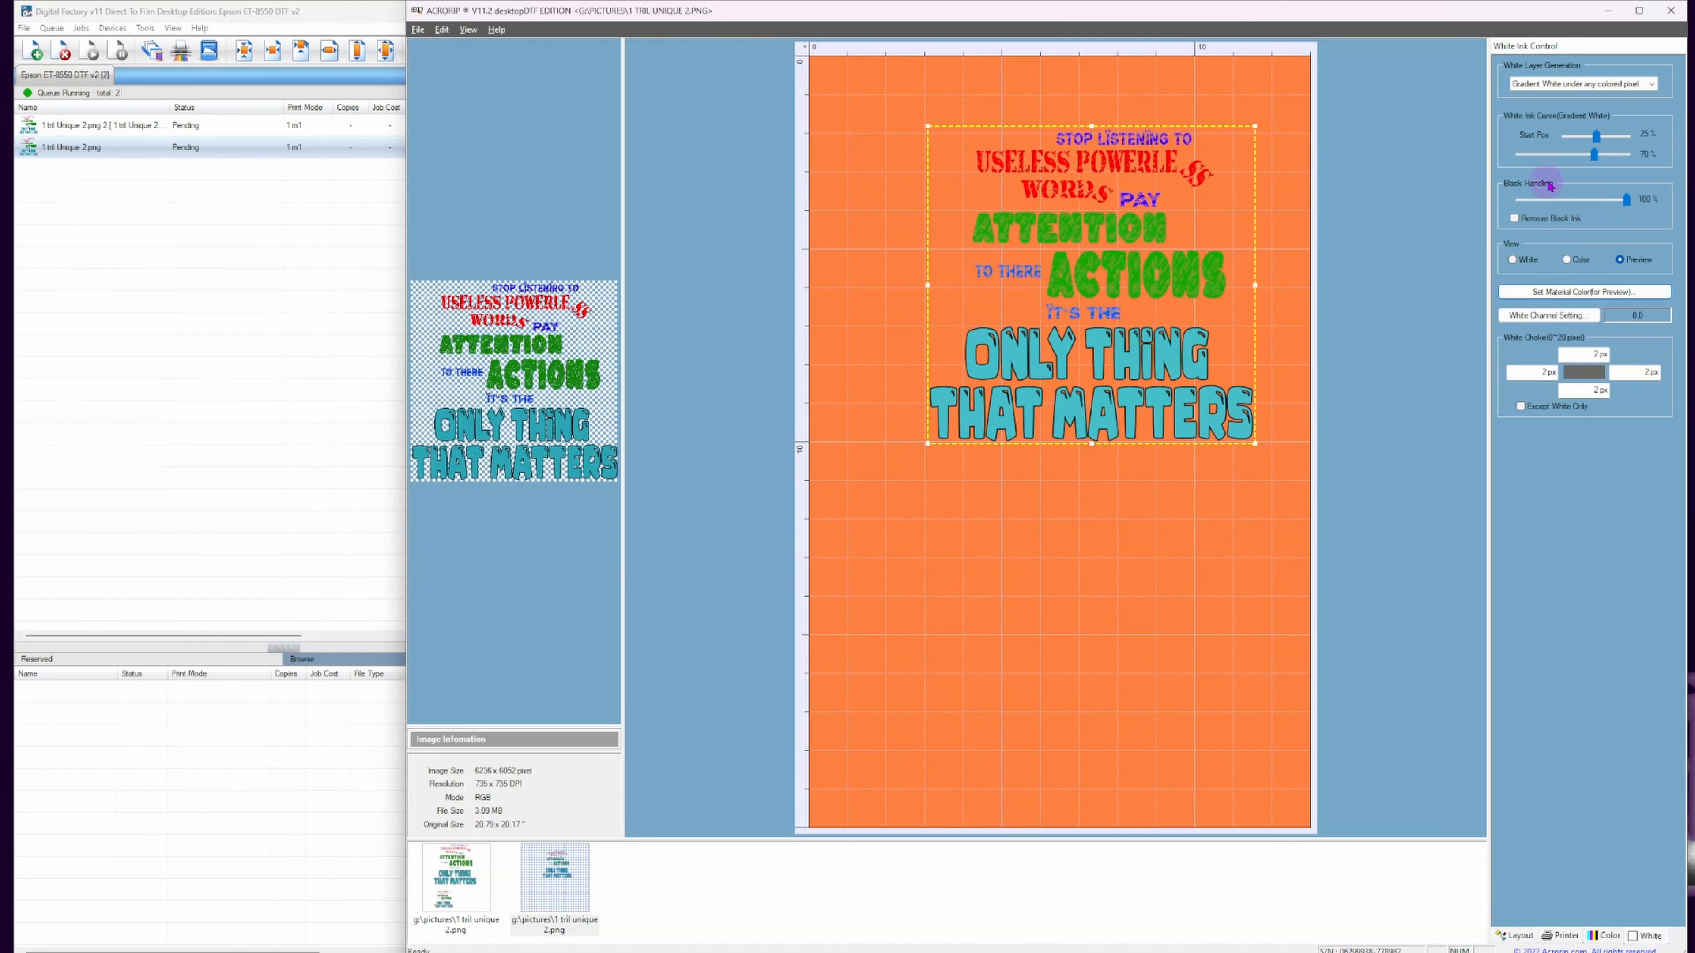
Show the white layer, set the white ink curve's start position to 0% and its level to 20%, and vary black handling, ending at 100%.
left_click(1513, 261)
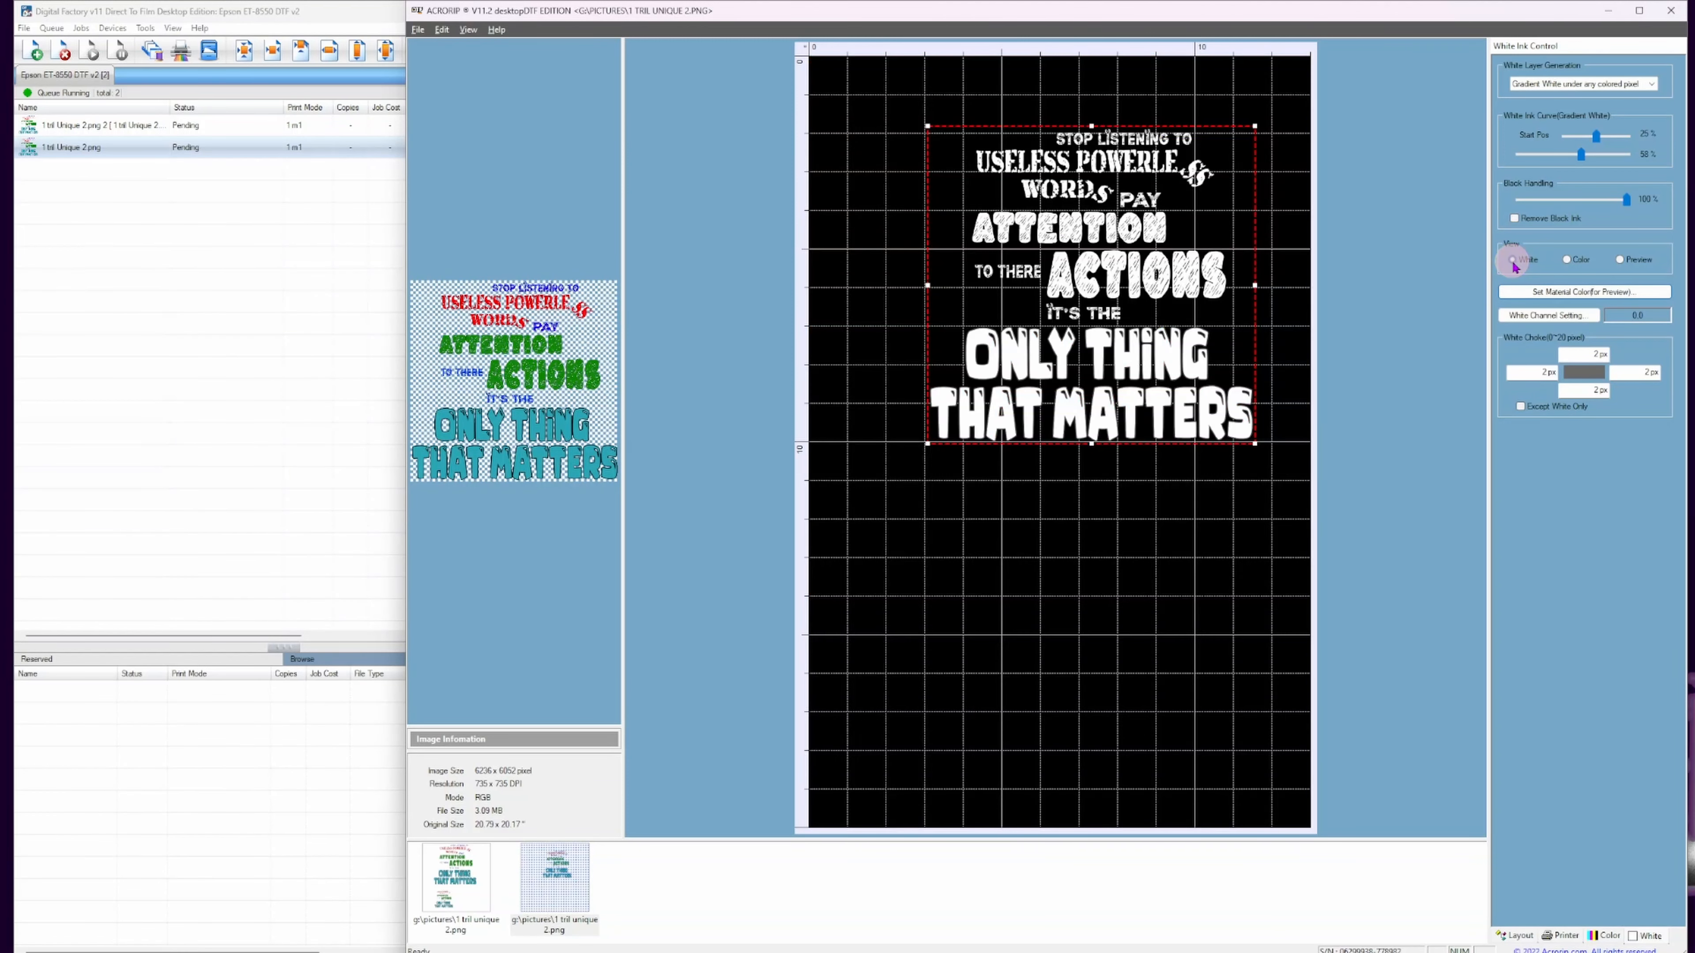
left_click(1626, 199)
left_click_drag(1591, 141, 1567, 148)
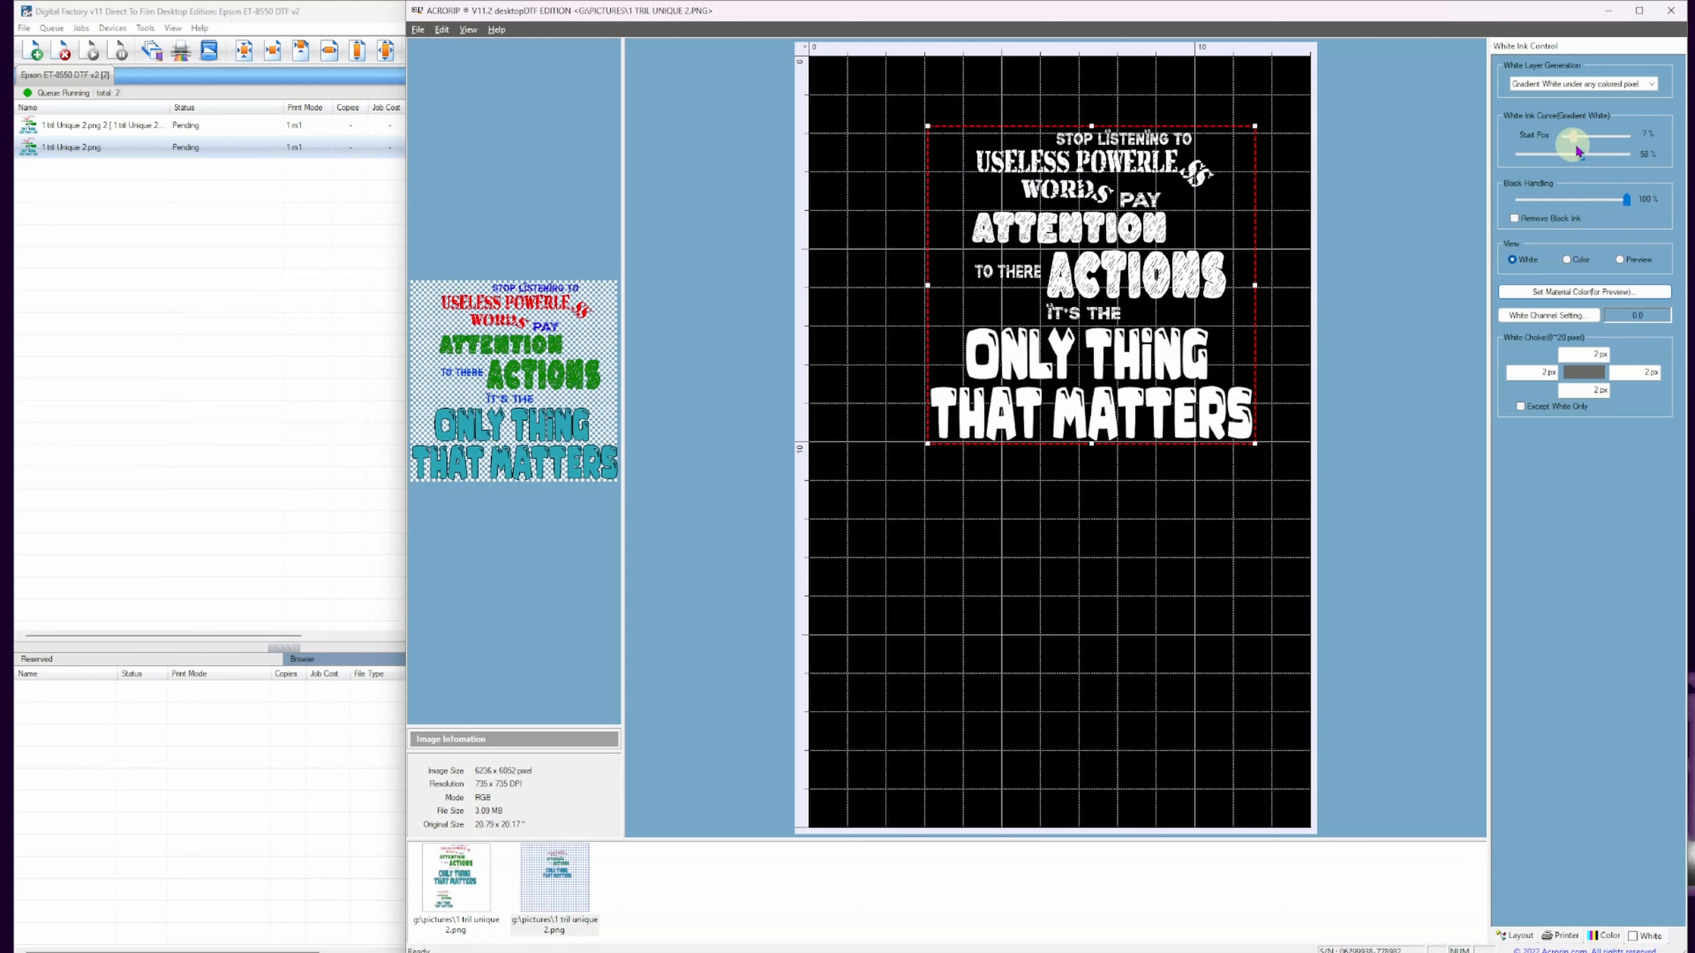
left_click_drag(1571, 160, 1580, 163)
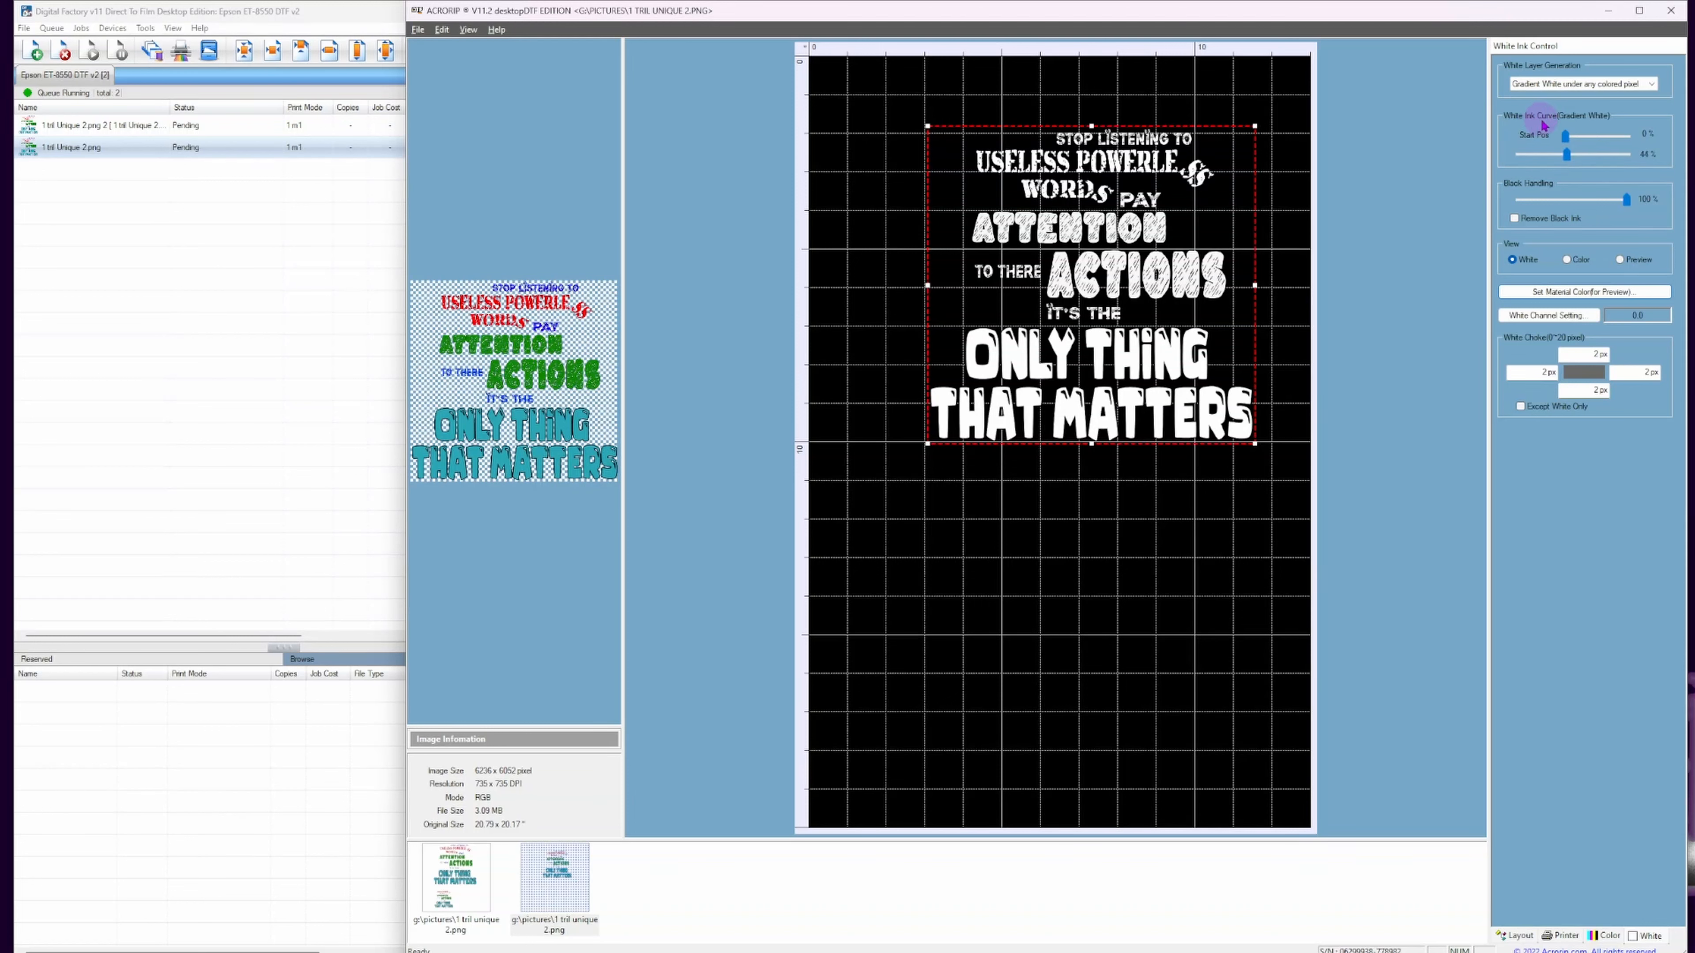
mouse_move(1565, 160)
left_mouse_down()
mouse_move(1534, 160)
mouse_move(1562, 157)
mouse_move(1600, 202)
left_mouse_up()
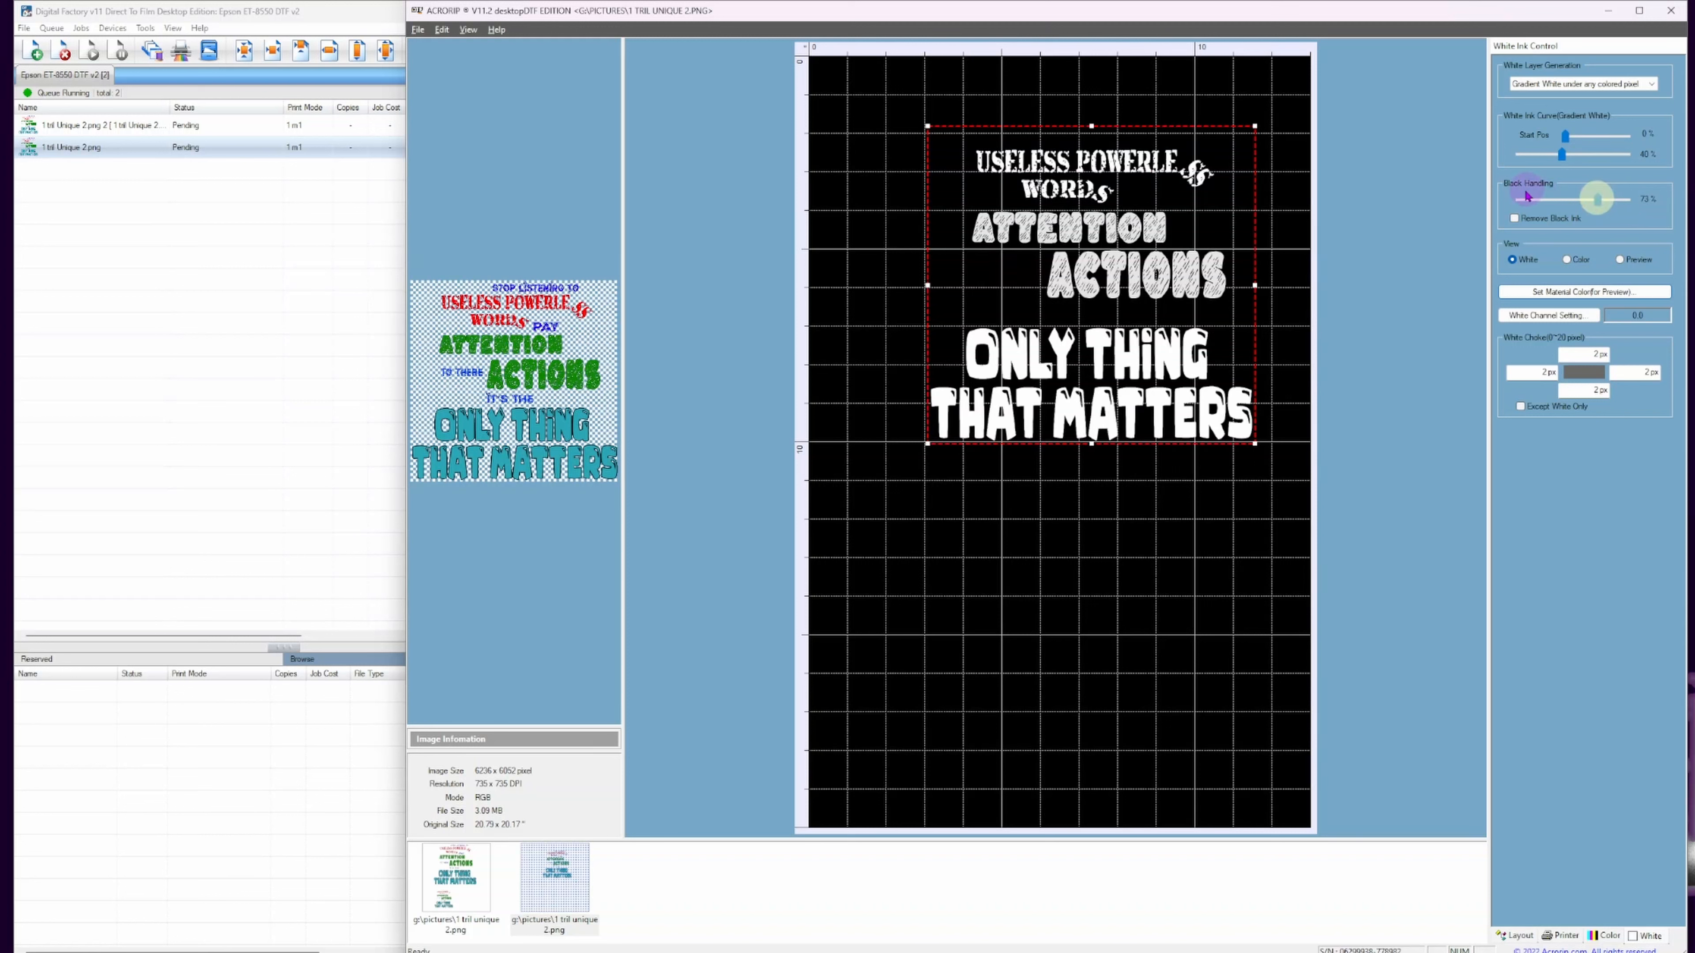
mouse_move(1599, 201)
left_mouse_down()
mouse_move(1558, 200)
mouse_move(1603, 198)
mouse_move(1551, 158)
mouse_move(1591, 157)
mouse_move(1544, 165)
mouse_move(1555, 200)
mouse_move(1628, 199)
left_mouse_up()
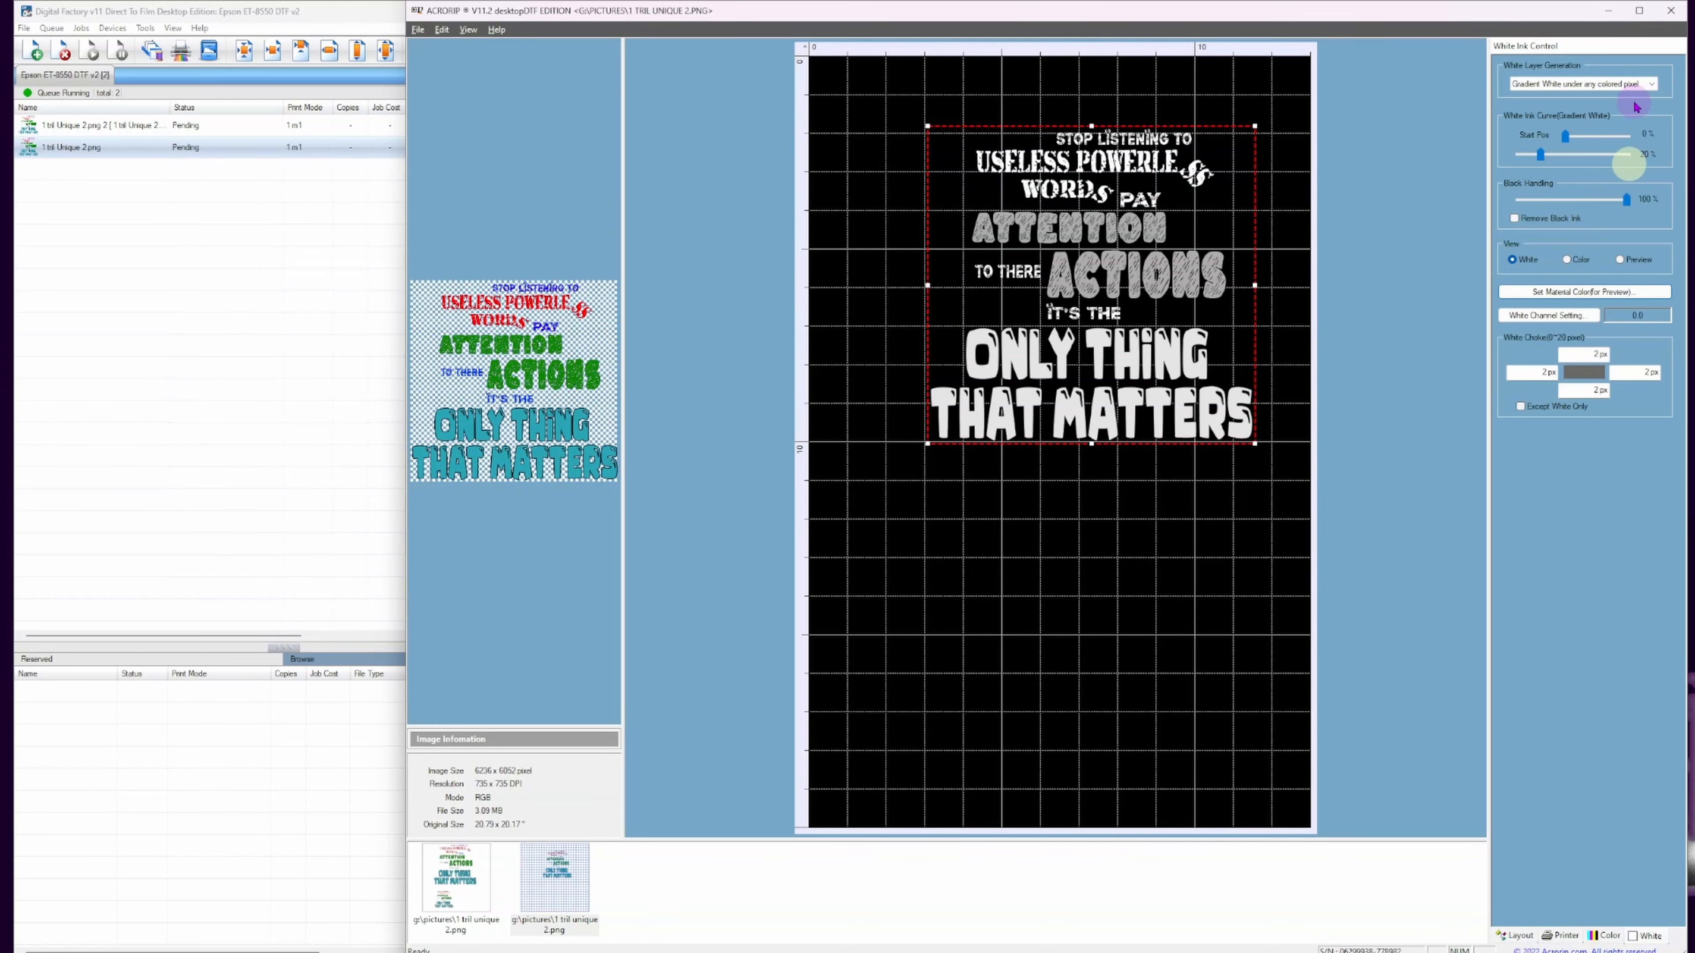
Set white layer generation to 100% White under any colored pixel, with start position 50%, white ink curve 100% and black handling 100%.
left_click(1650, 86)
left_click(1567, 109)
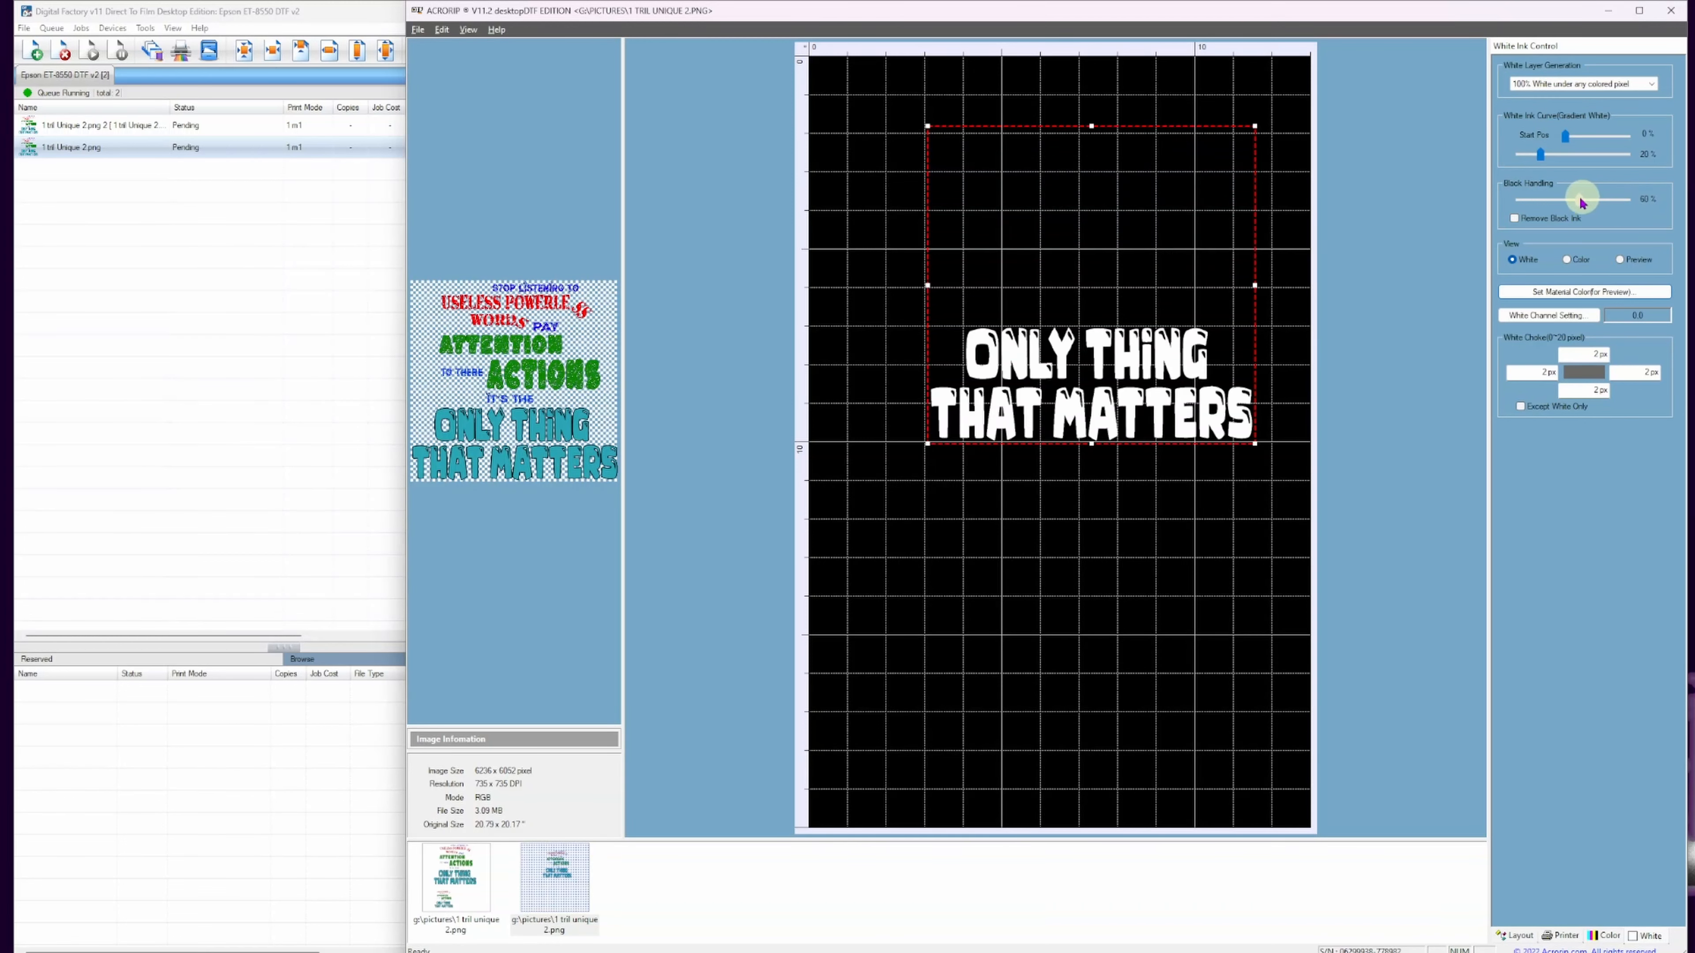
mouse_move(1542, 160)
left_mouse_down()
mouse_move(1599, 153)
mouse_move(1513, 155)
mouse_move(1620, 152)
mouse_move(1605, 135)
mouse_move(1626, 136)
mouse_move(1534, 159)
mouse_move(1692, 159)
left_mouse_up()
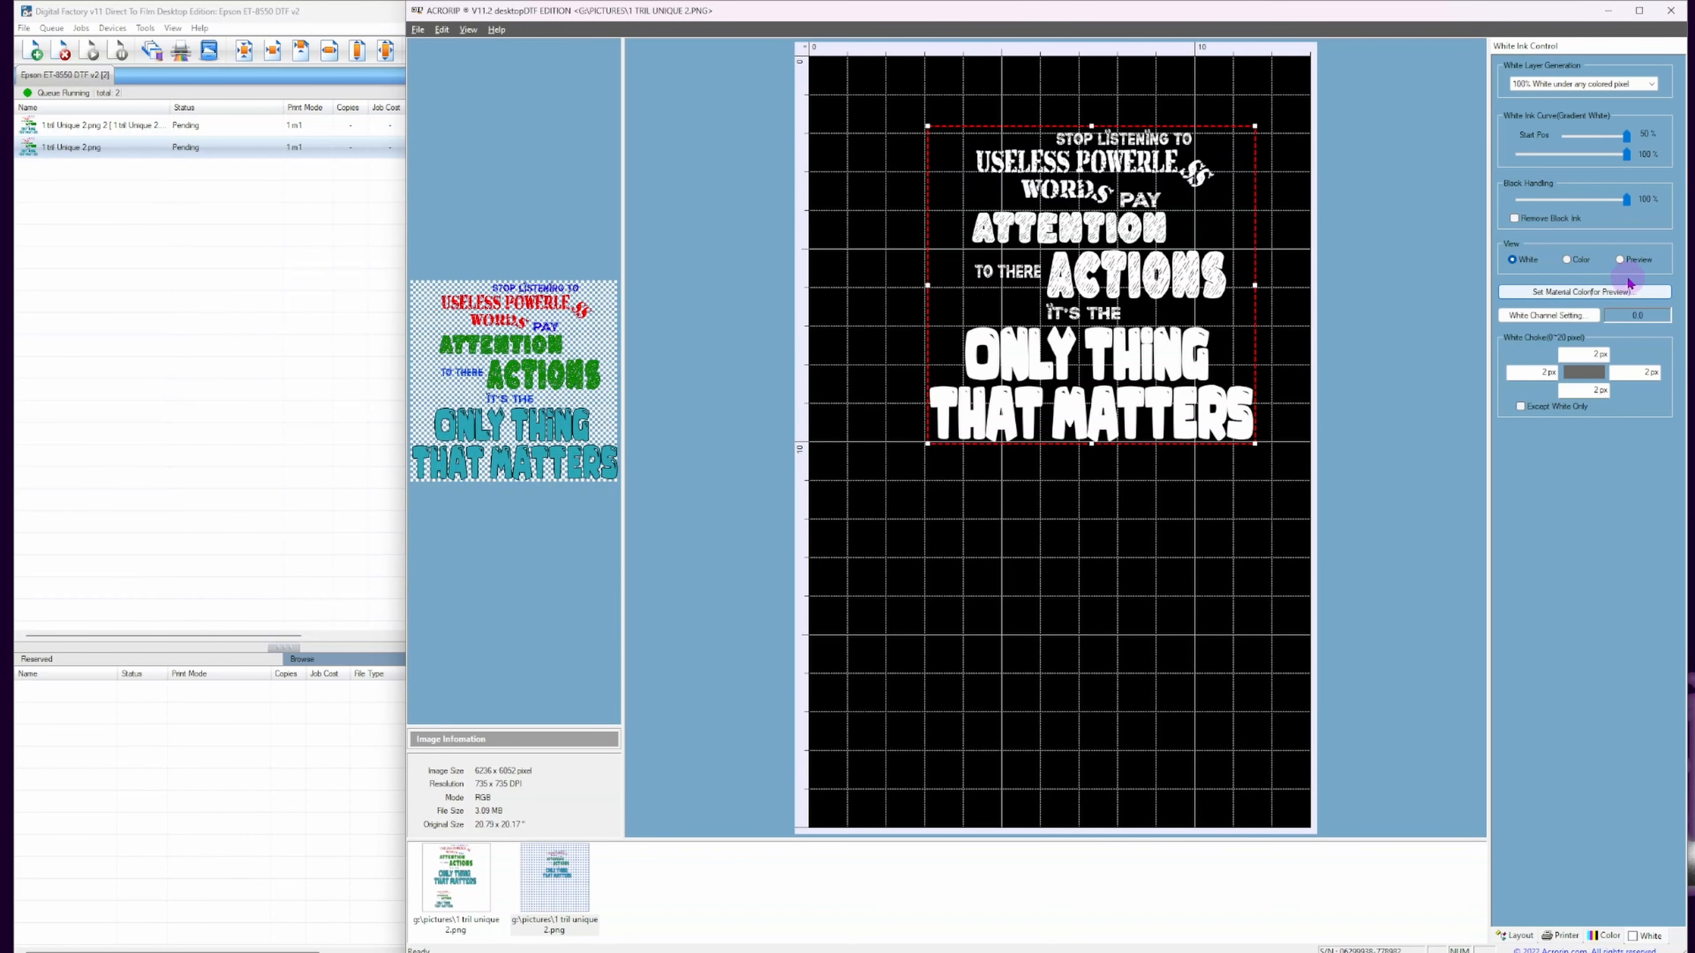
Show the design on the material preview, lower black handling to 0% and raise it back to 100%.
left_click(1621, 260)
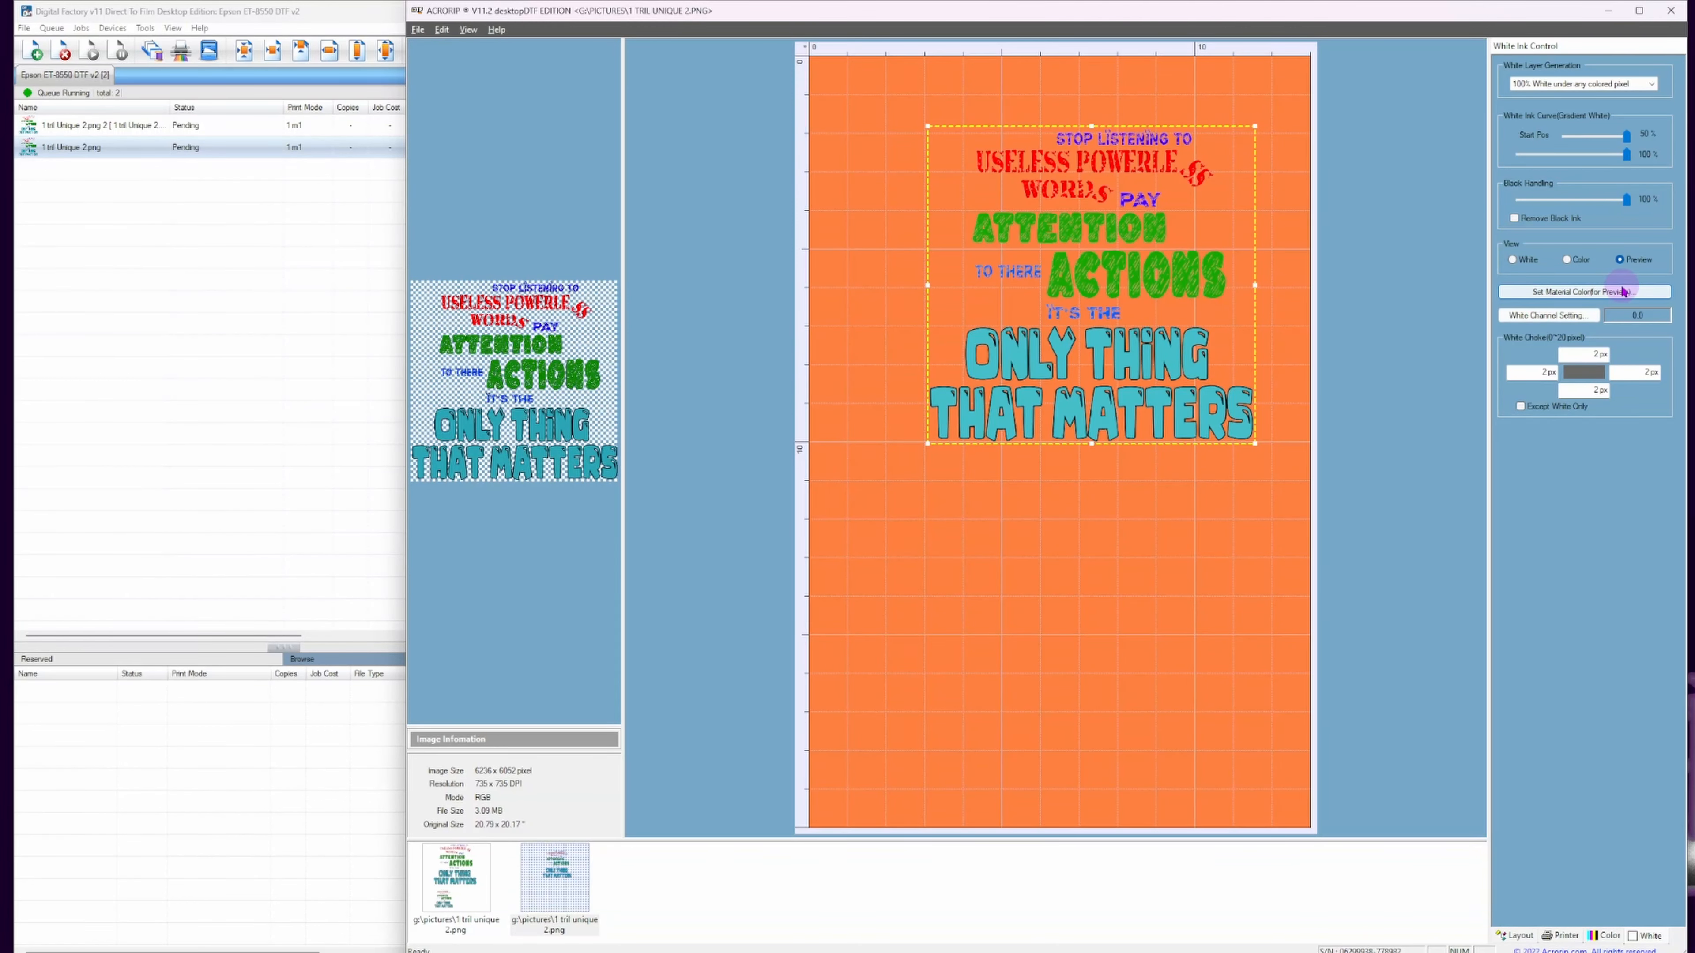
left_click_drag(1622, 204, 1550, 206)
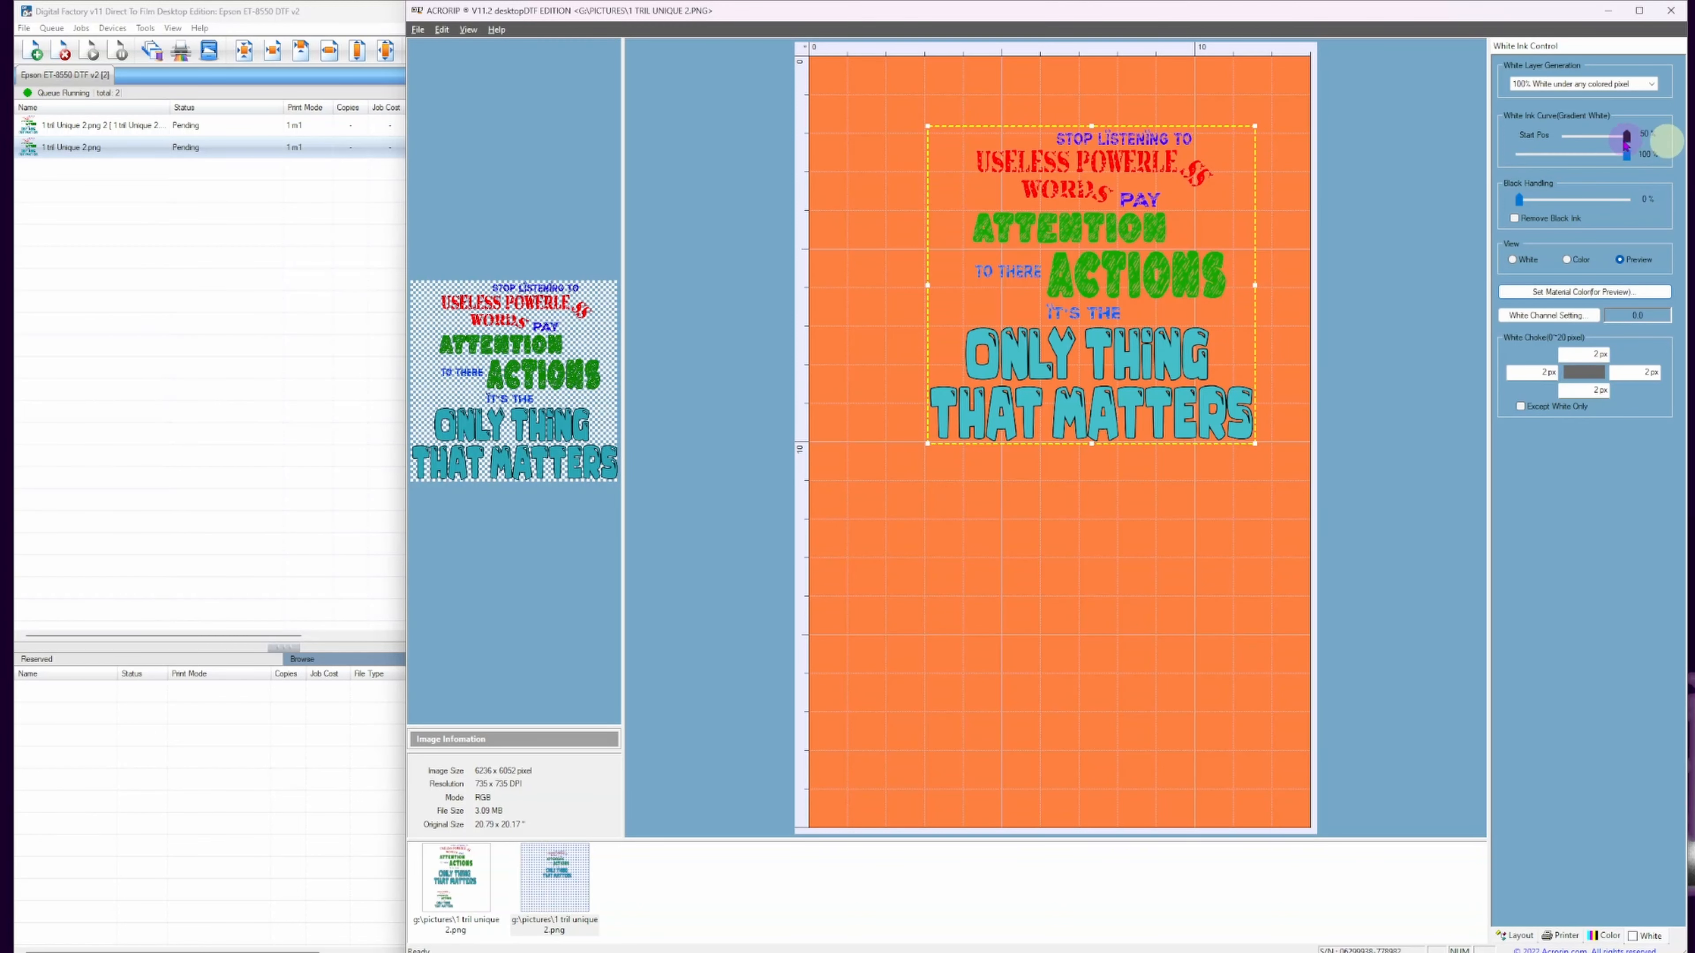
left_click_drag(1519, 199, 1627, 198)
Check the white layer, switch to the color view, and set the white ink curve to 25% with start position 0%.
left_click(1513, 260)
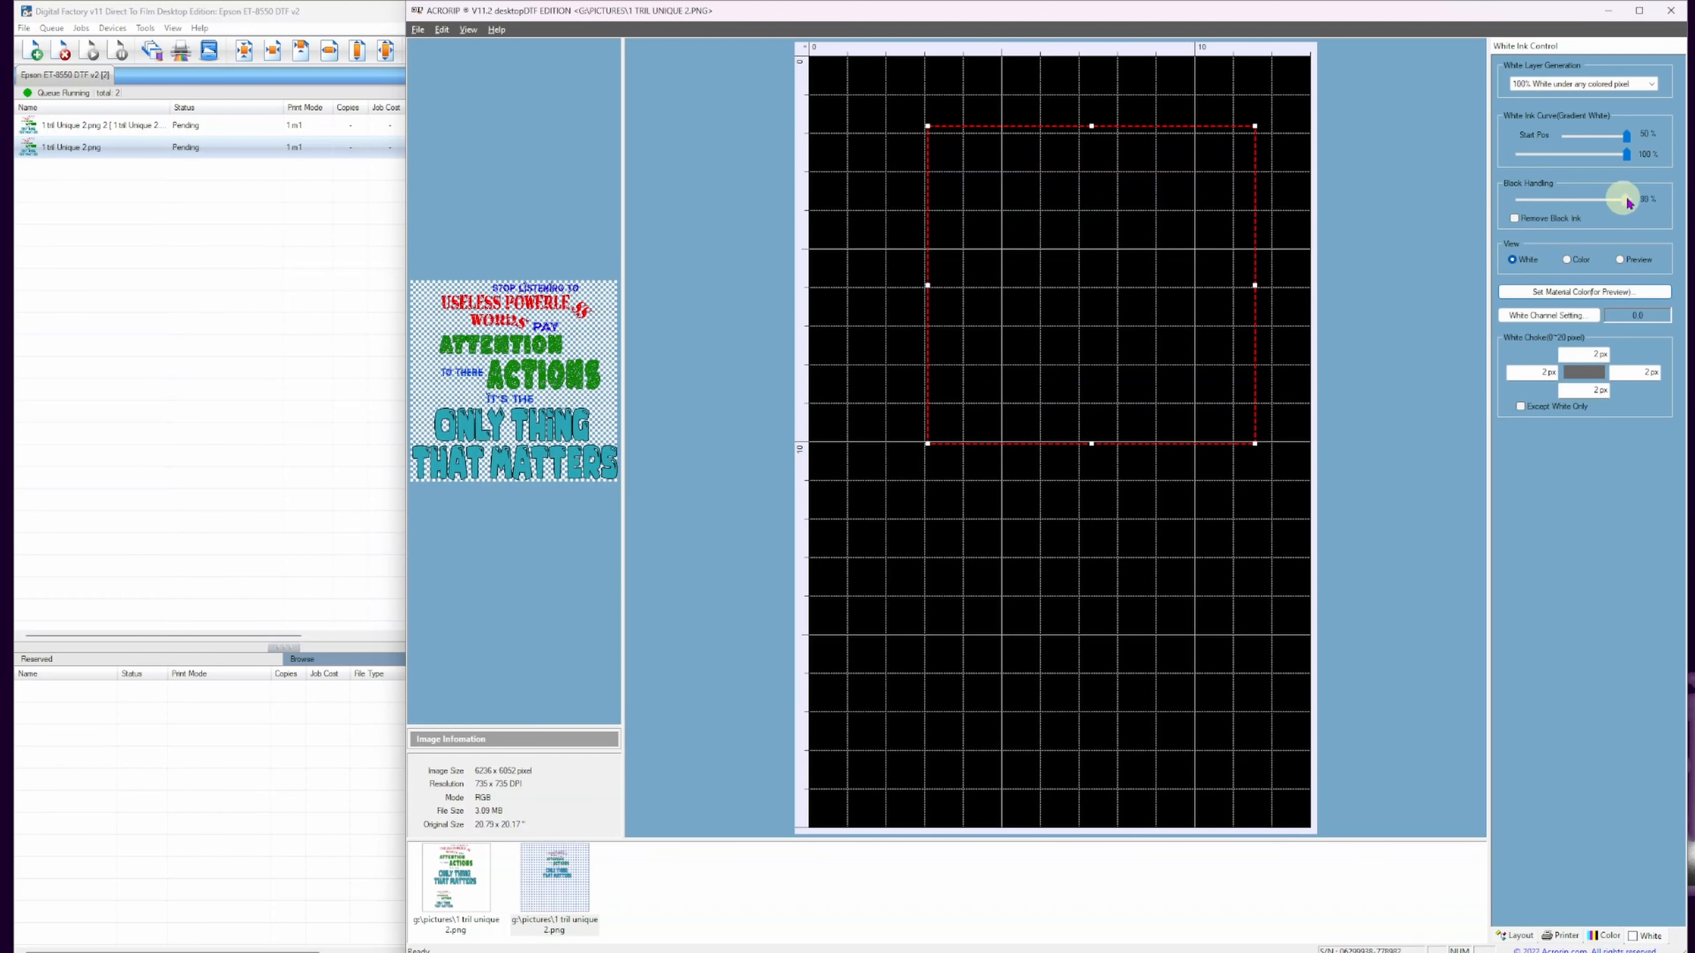
left_click(1566, 259)
mouse_move(1626, 199)
left_mouse_down()
mouse_move(1546, 205)
mouse_move(1627, 200)
mouse_move(1545, 154)
left_mouse_up()
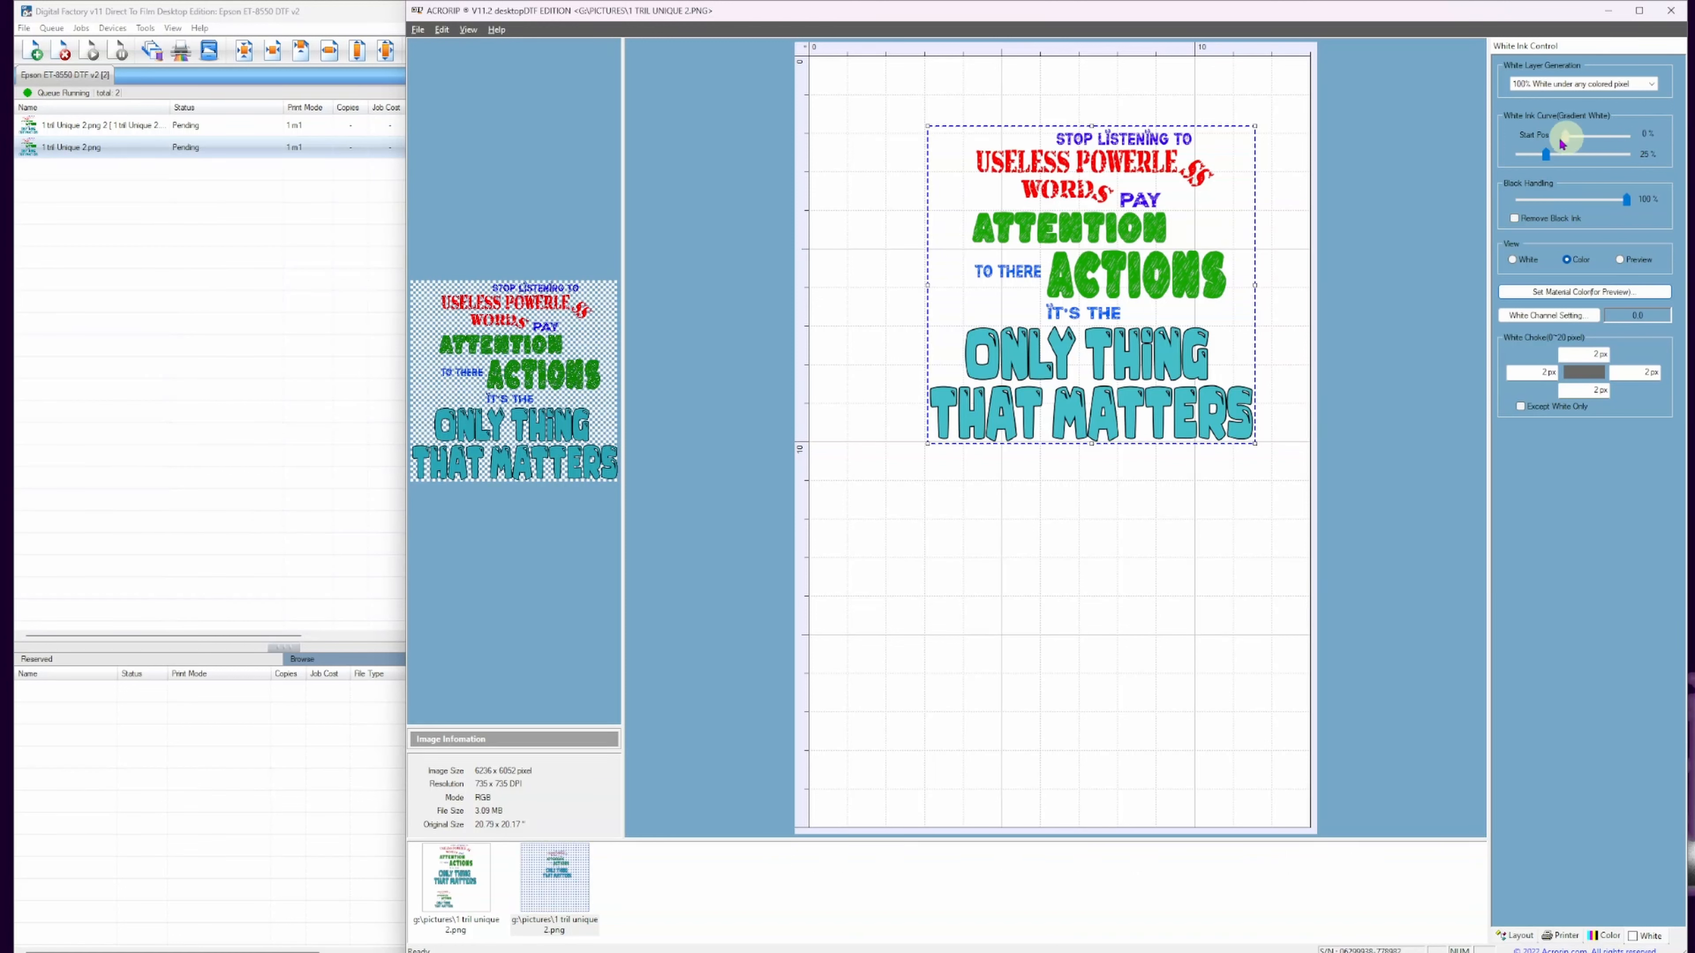
Set the white ink curve's start position to 50% and strength to 100%, and preview the design on a muted blue-purple material color.
left_click_drag(1545, 155, 1556, 161)
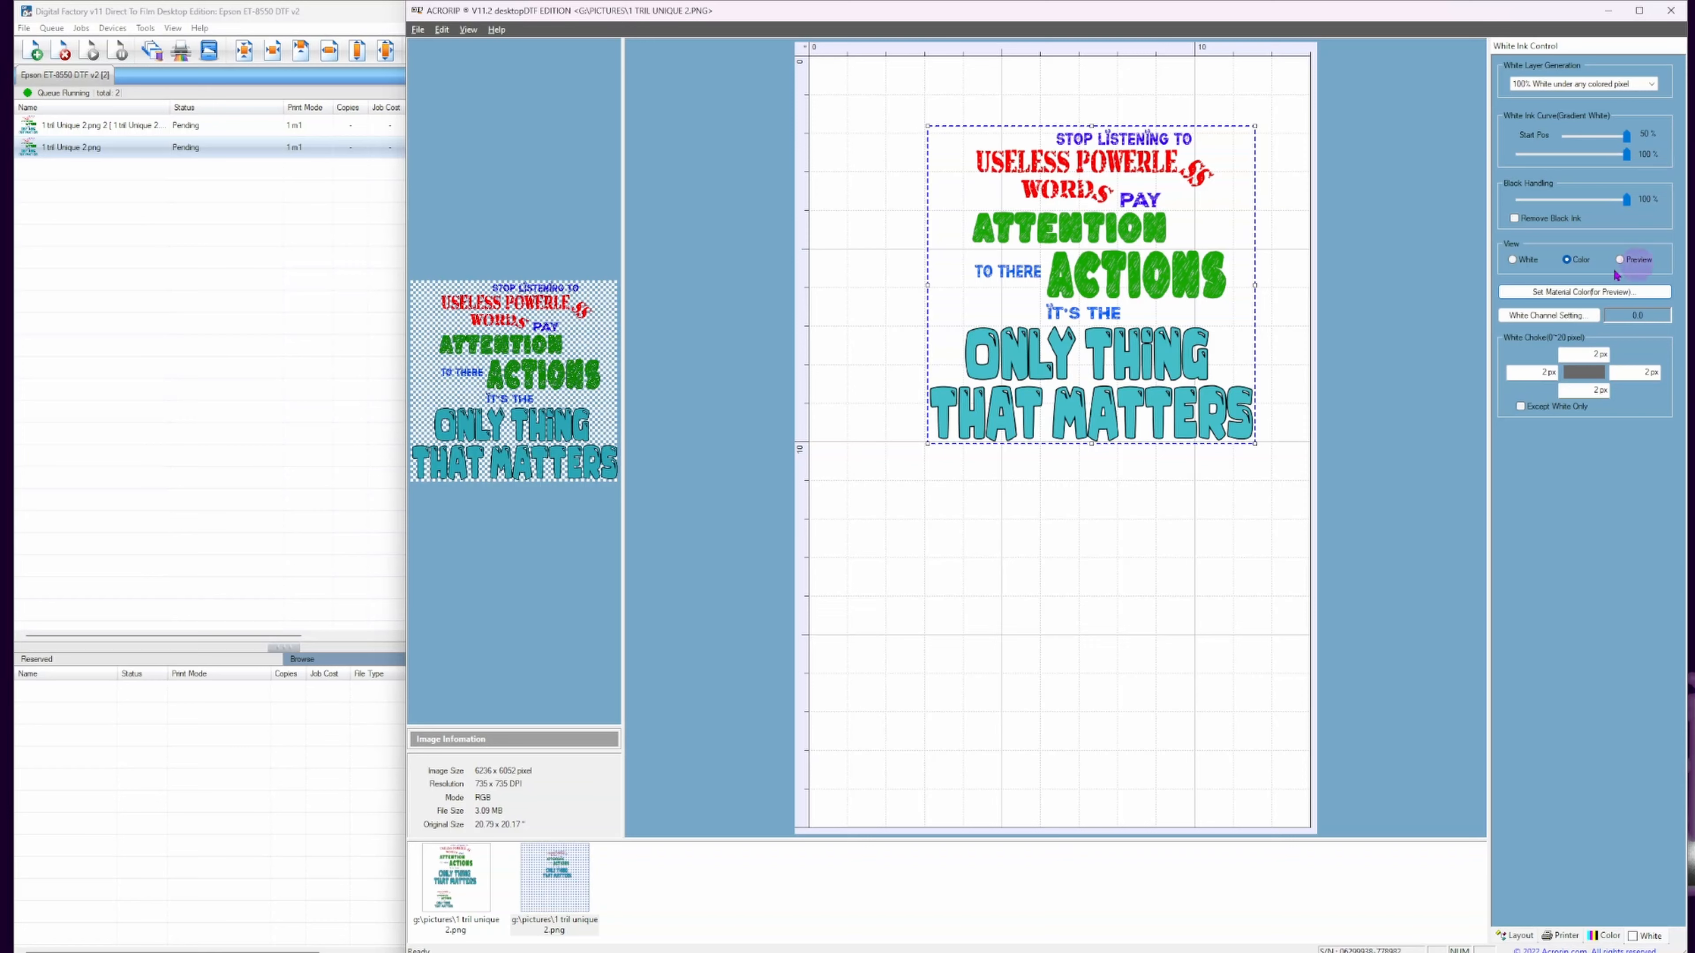
left_click(1622, 259)
left_click(1580, 294)
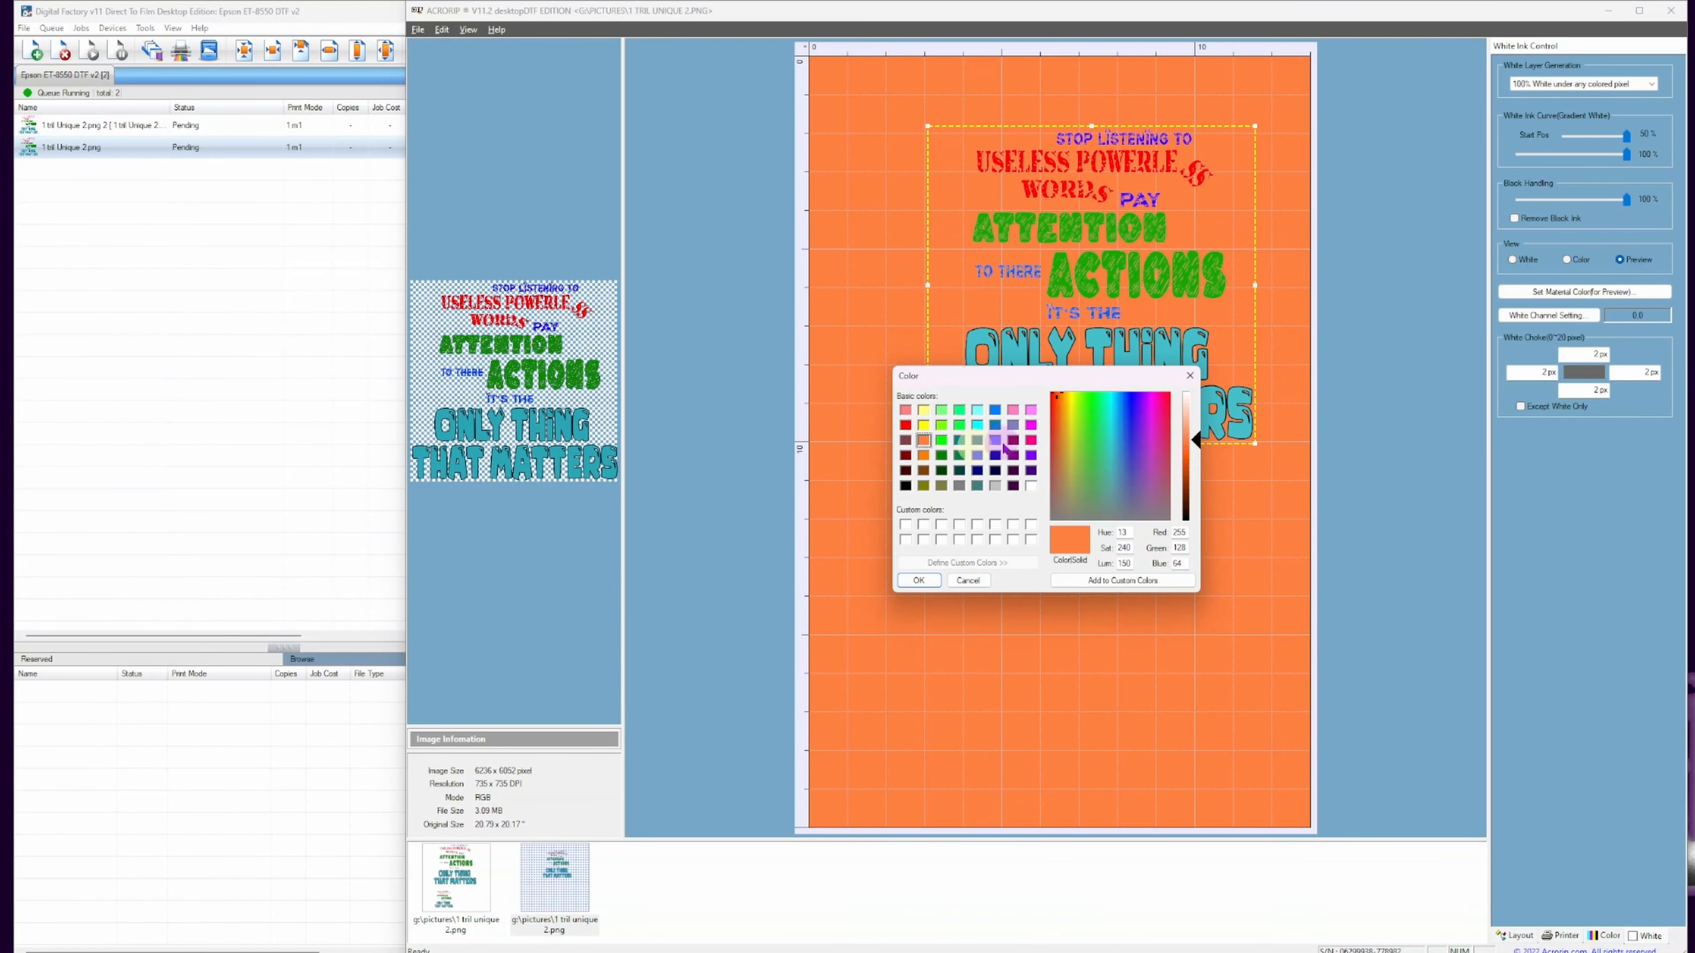
left_click(1013, 426)
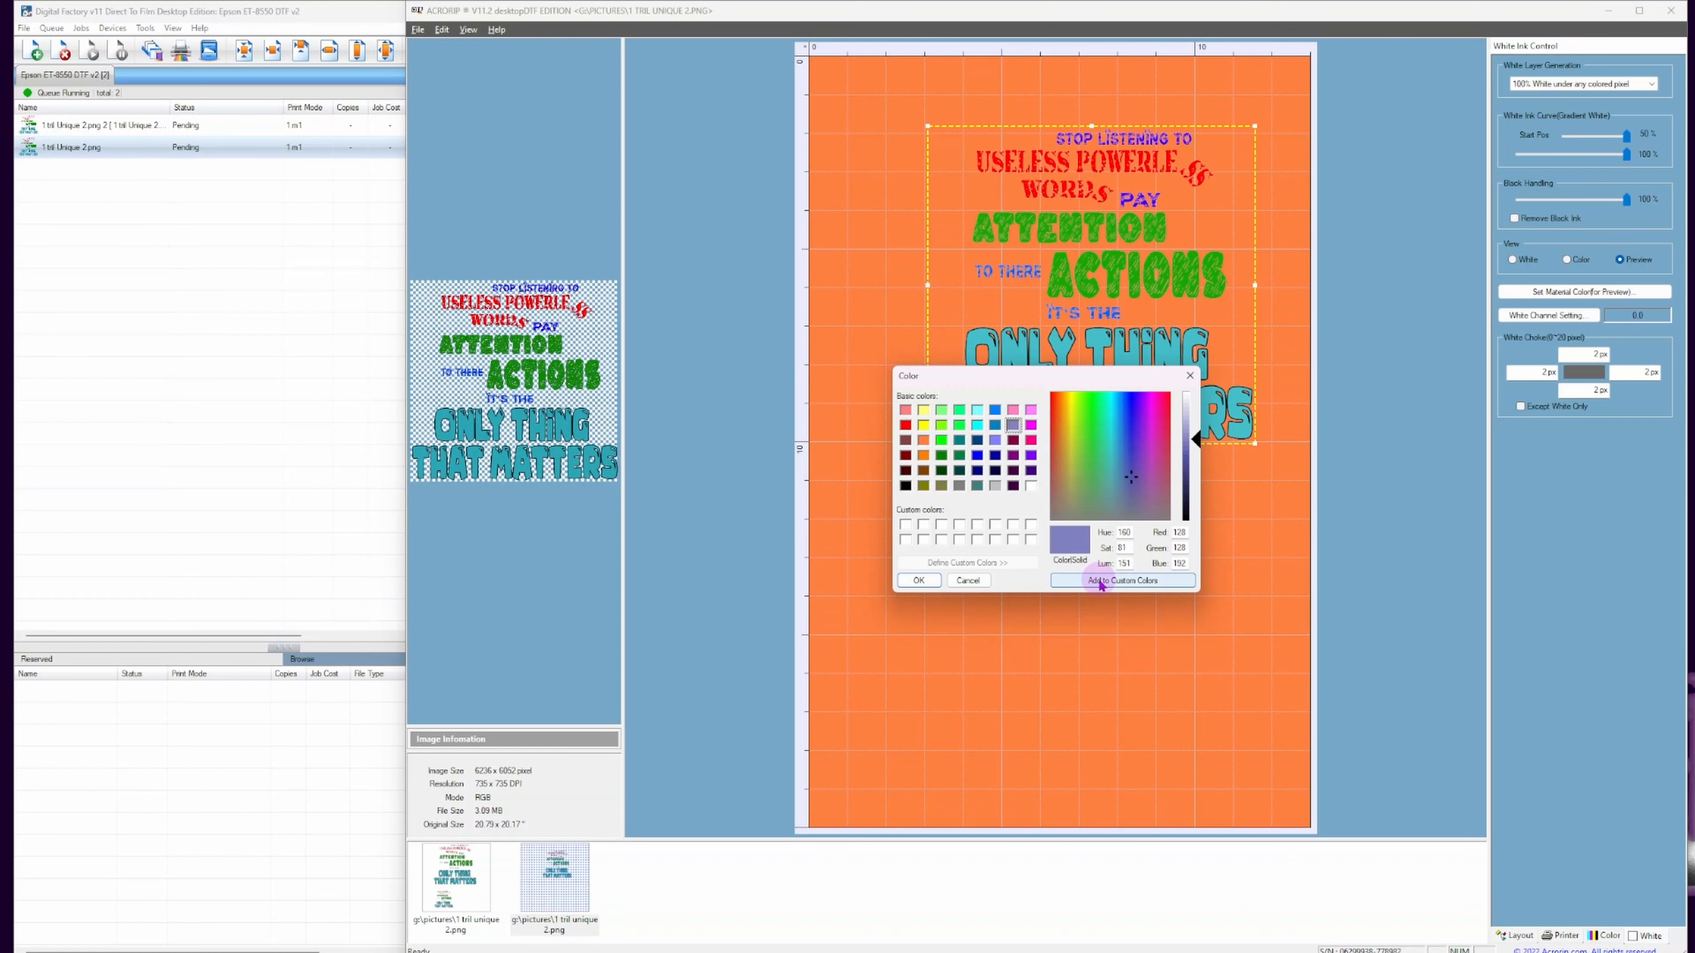
left_click(919, 580)
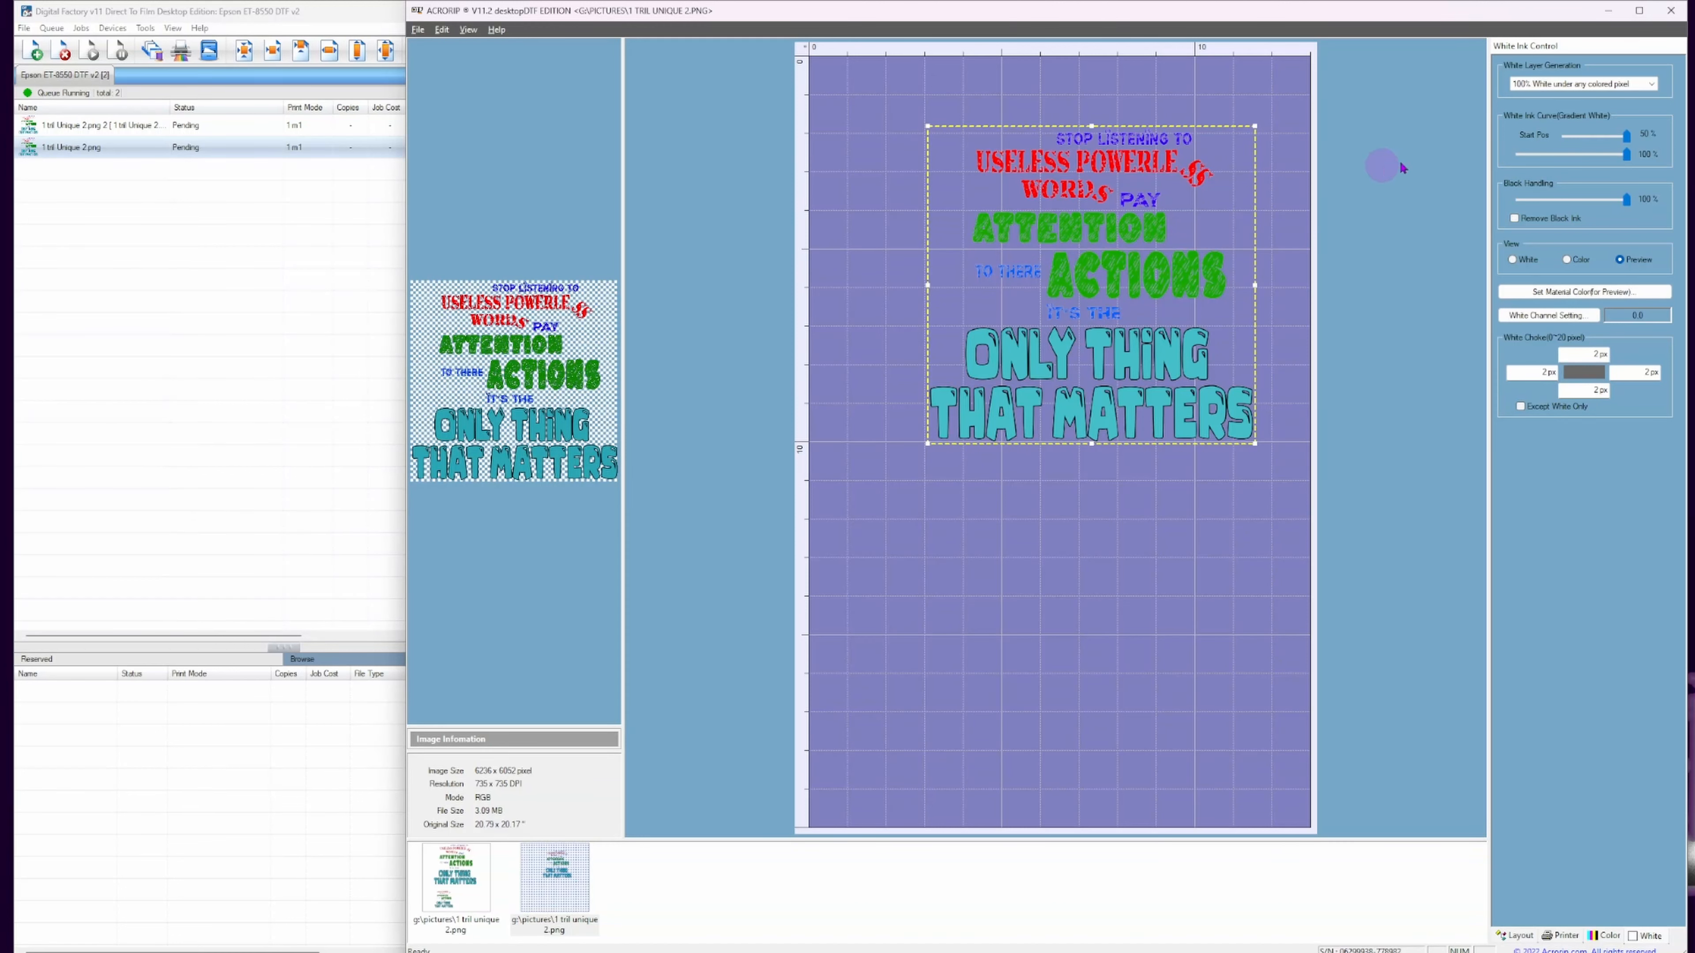
Change the preview's material color to light magenta.
left_click(1631, 292)
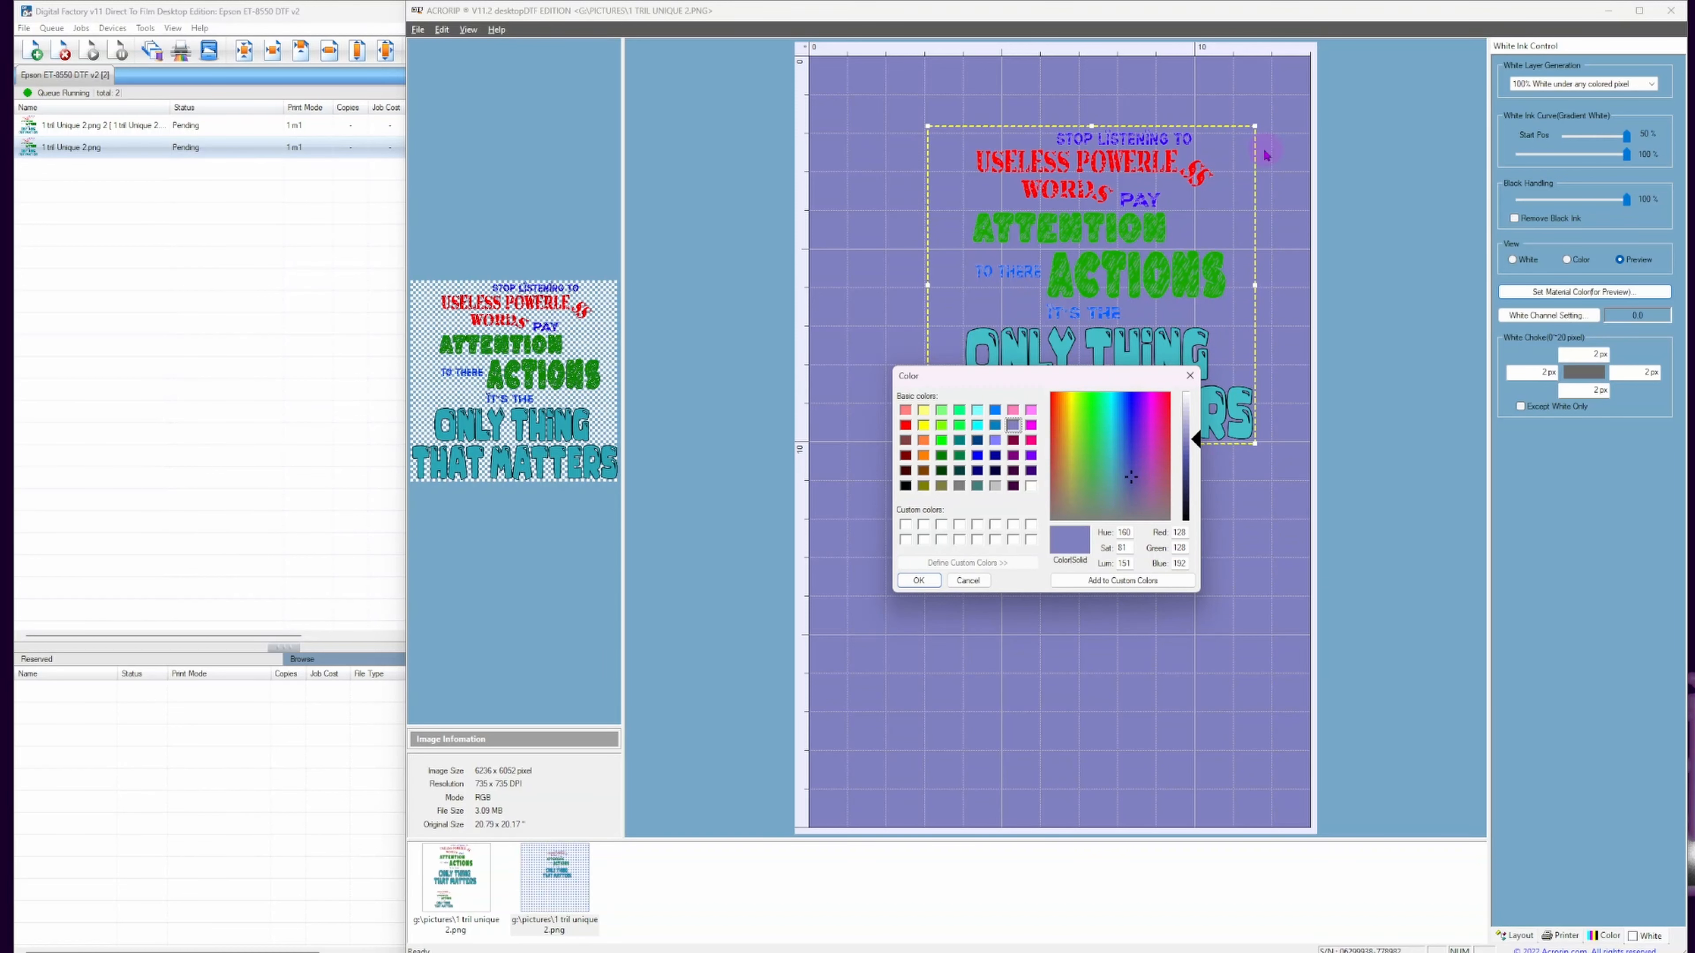
left_click(1032, 410)
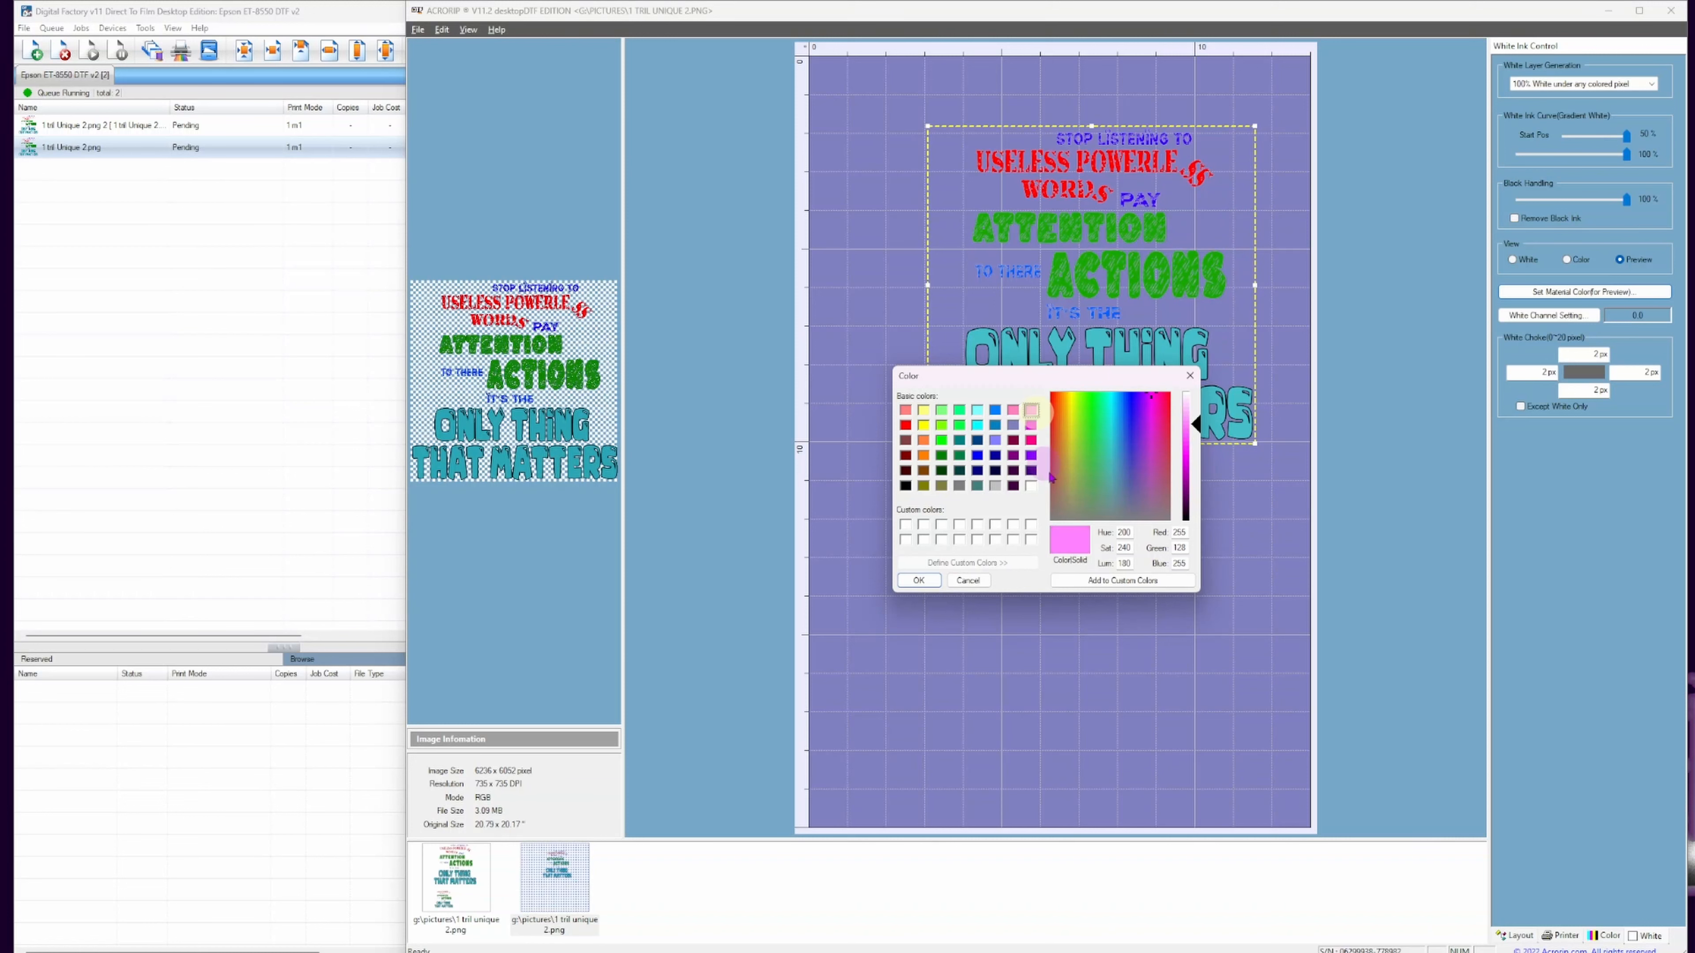
left_click(919, 580)
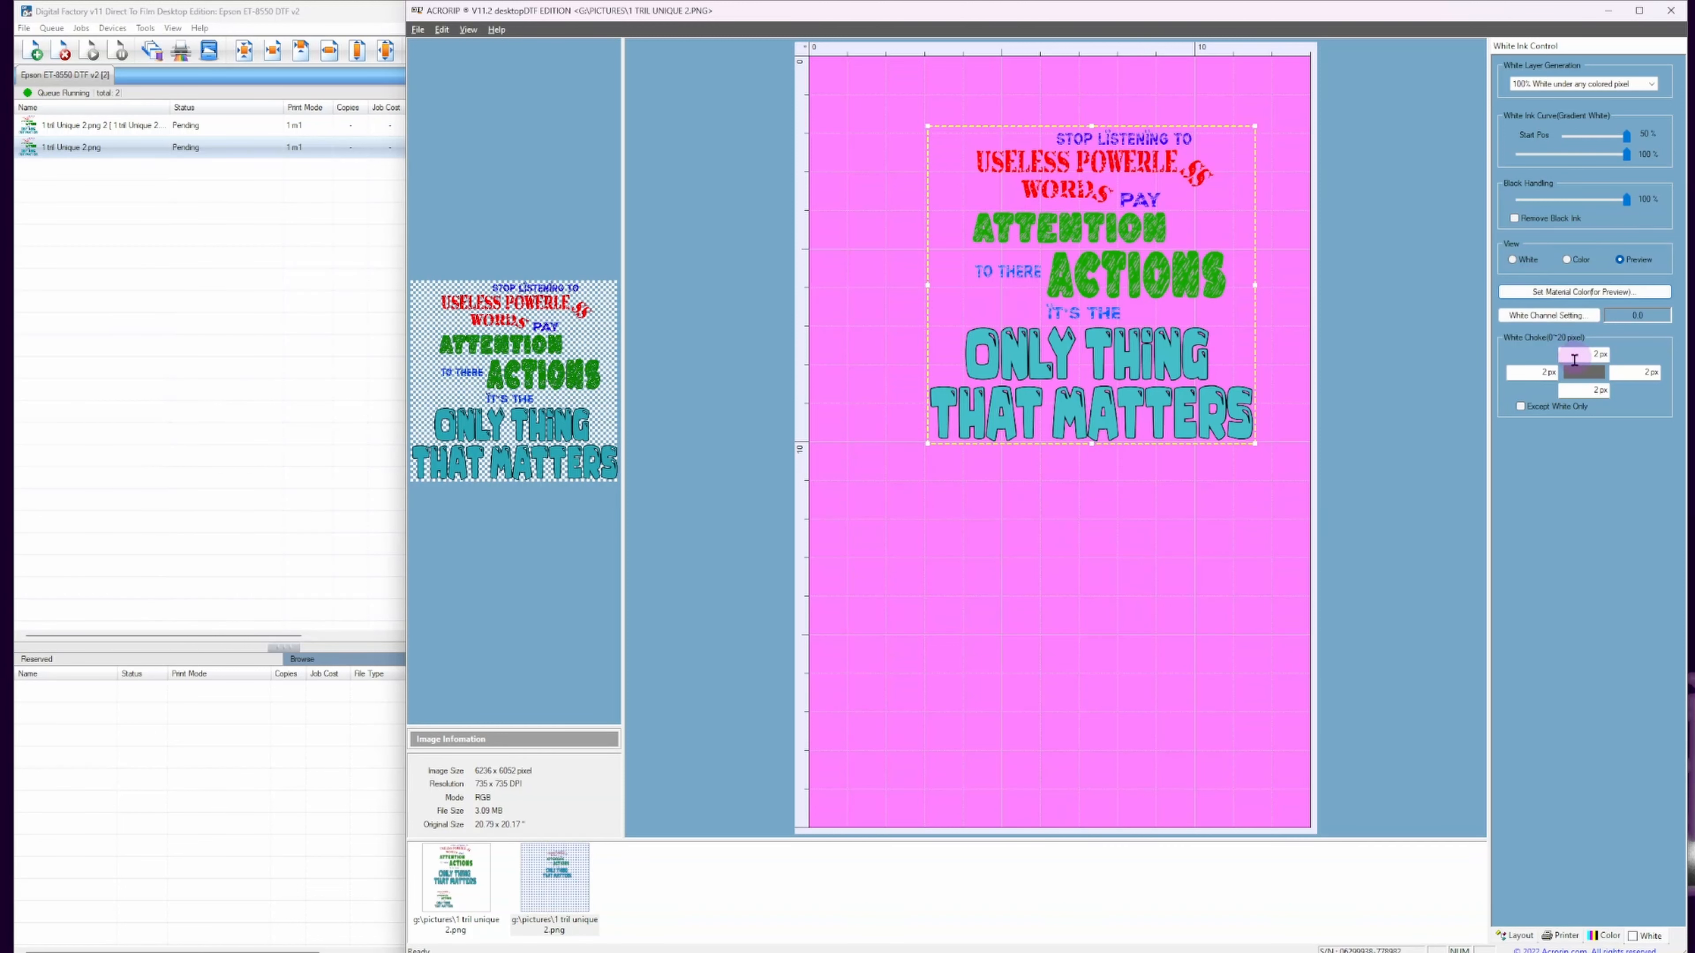
Preview the design on a salmon-pink material color and on a bright red one.
left_click(1557, 294)
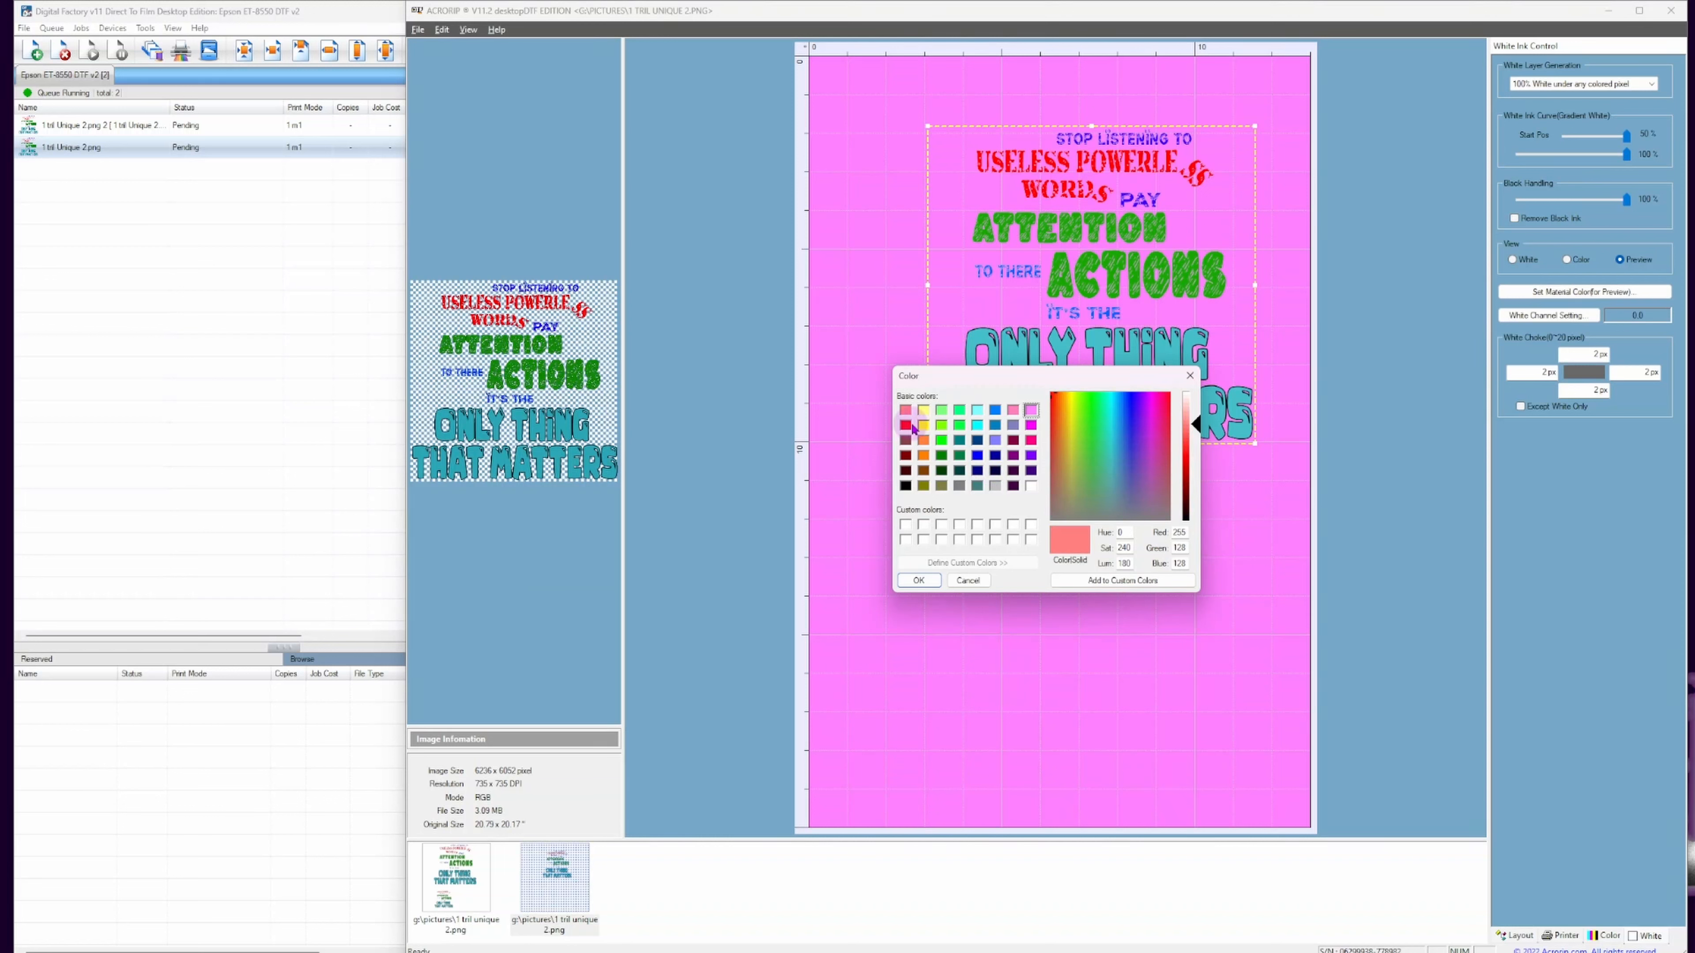
left_click(921, 579)
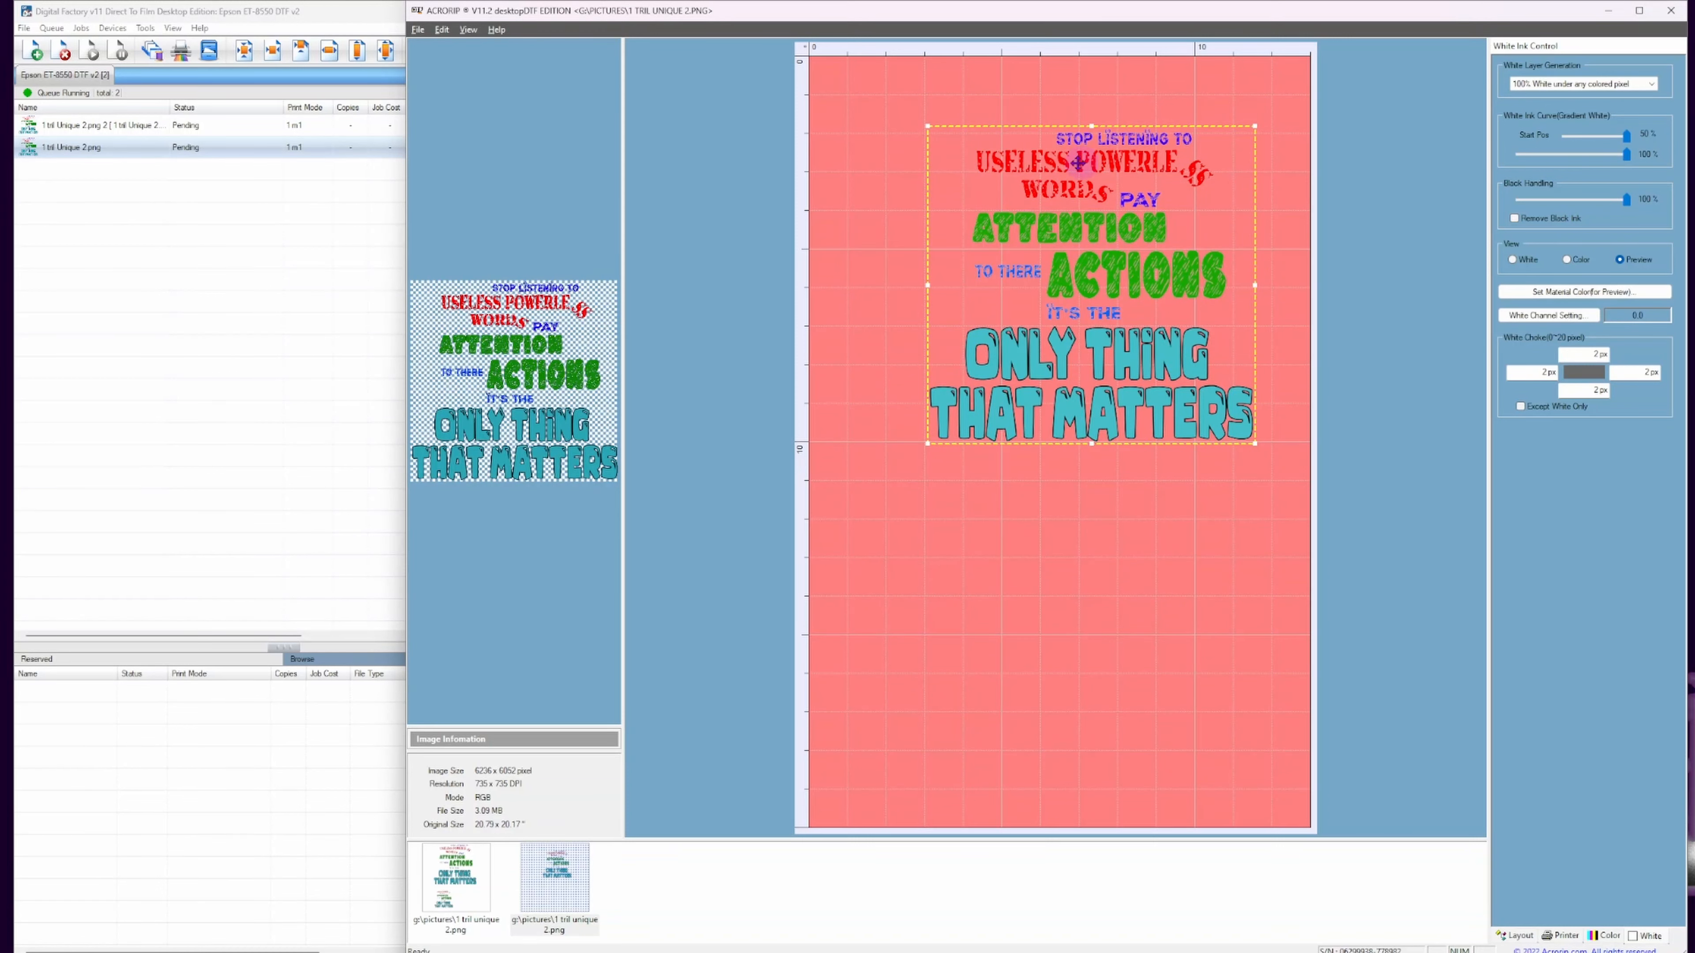
left_click(1550, 292)
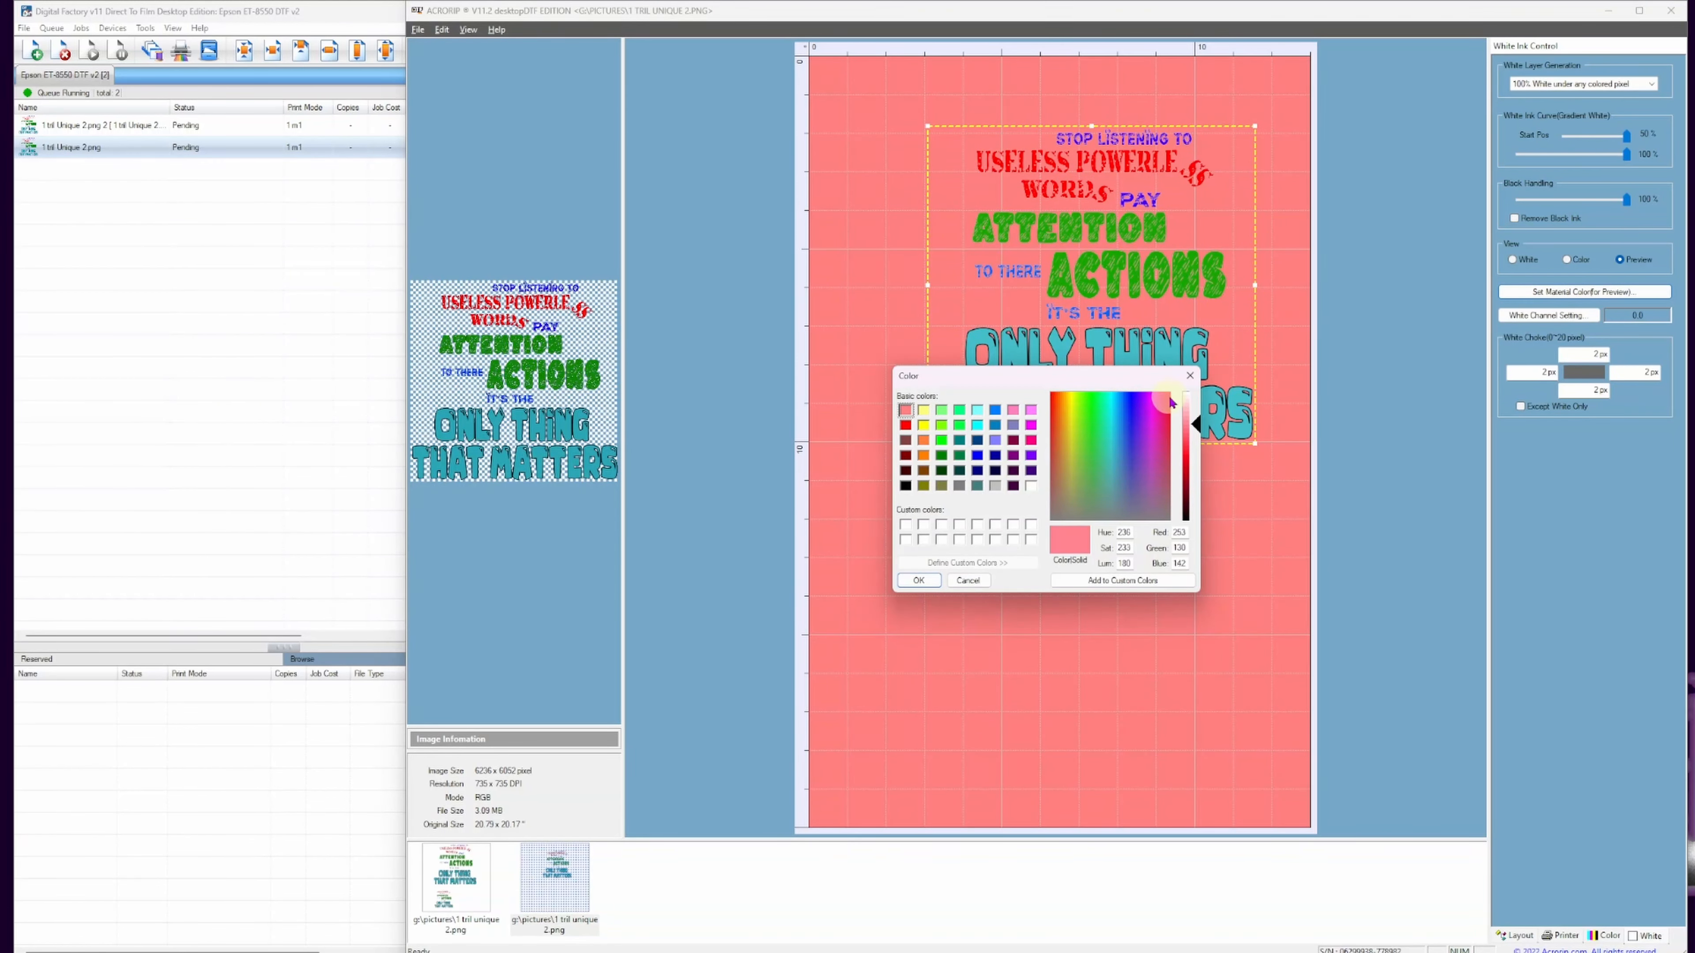
left_click(1185, 455)
left_click(935, 585)
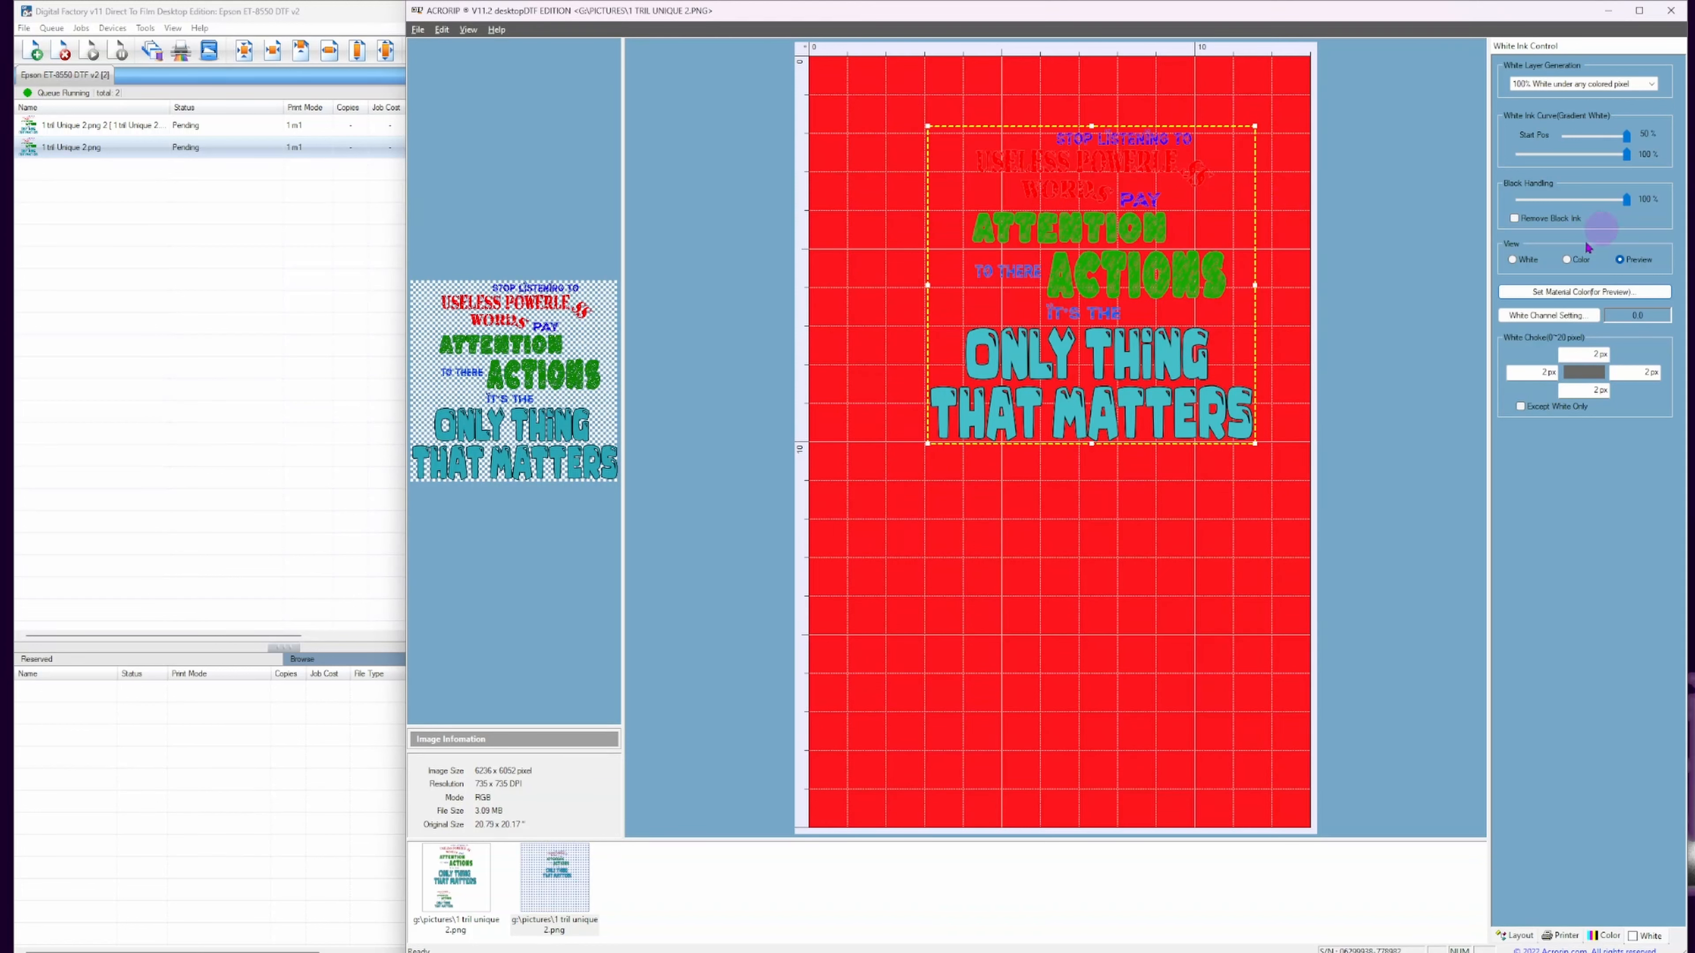
Set the preview's material color to black.
left_click(1527, 292)
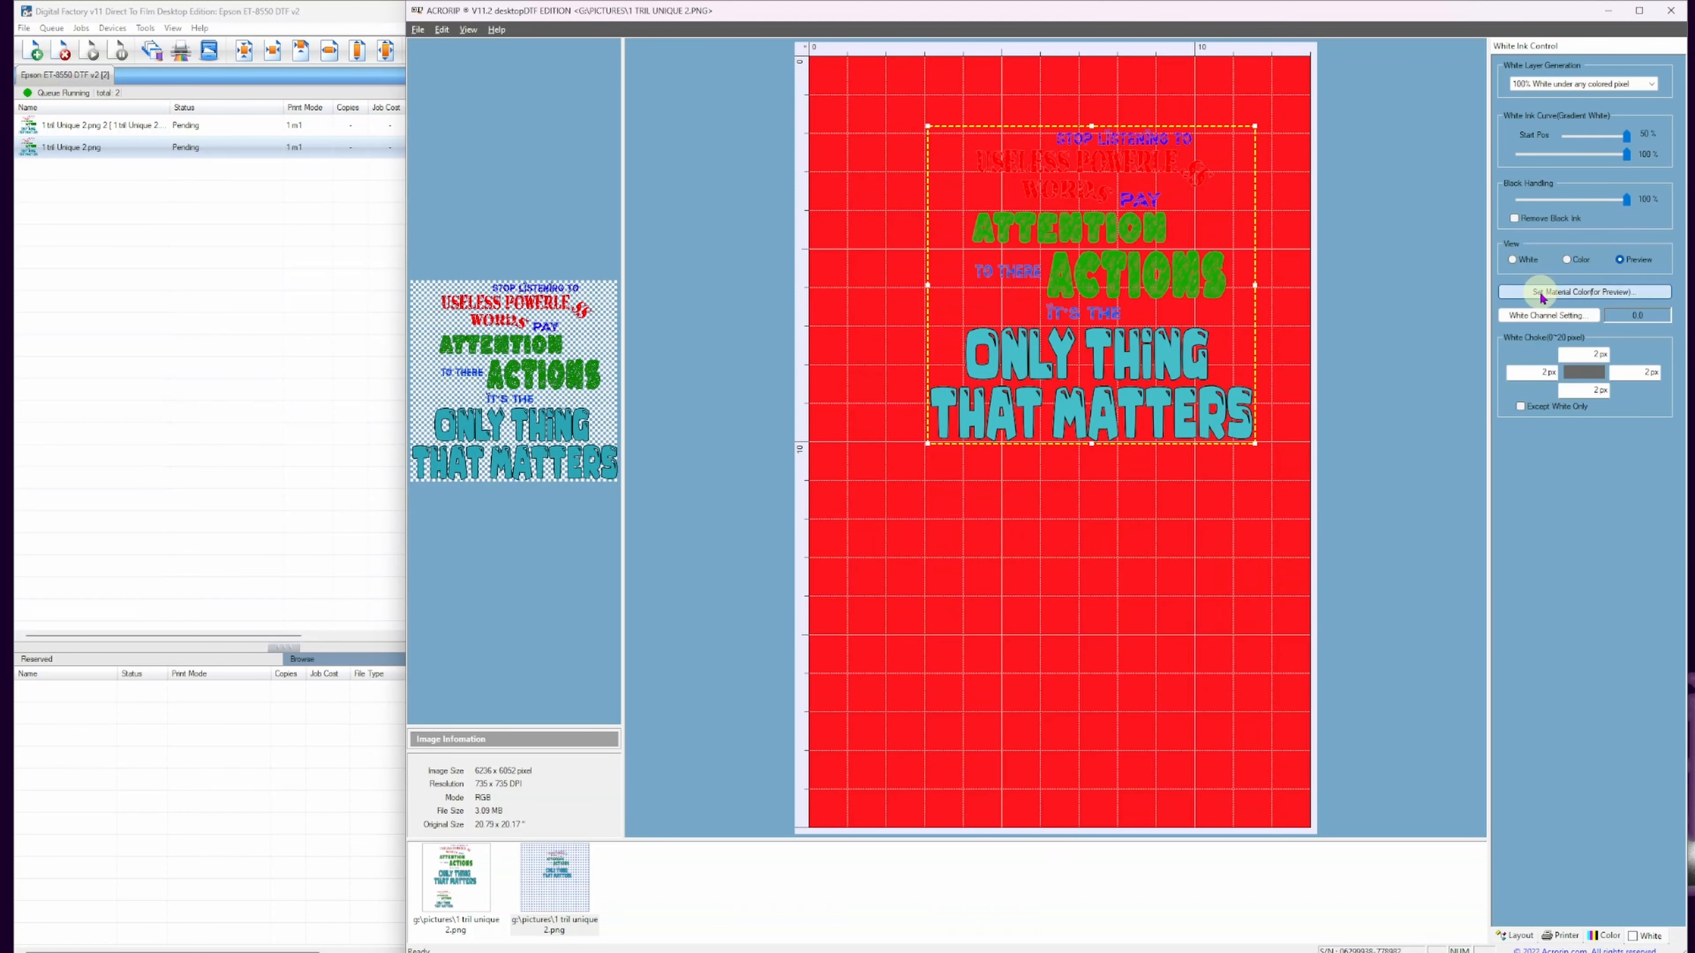
left_click(906, 486)
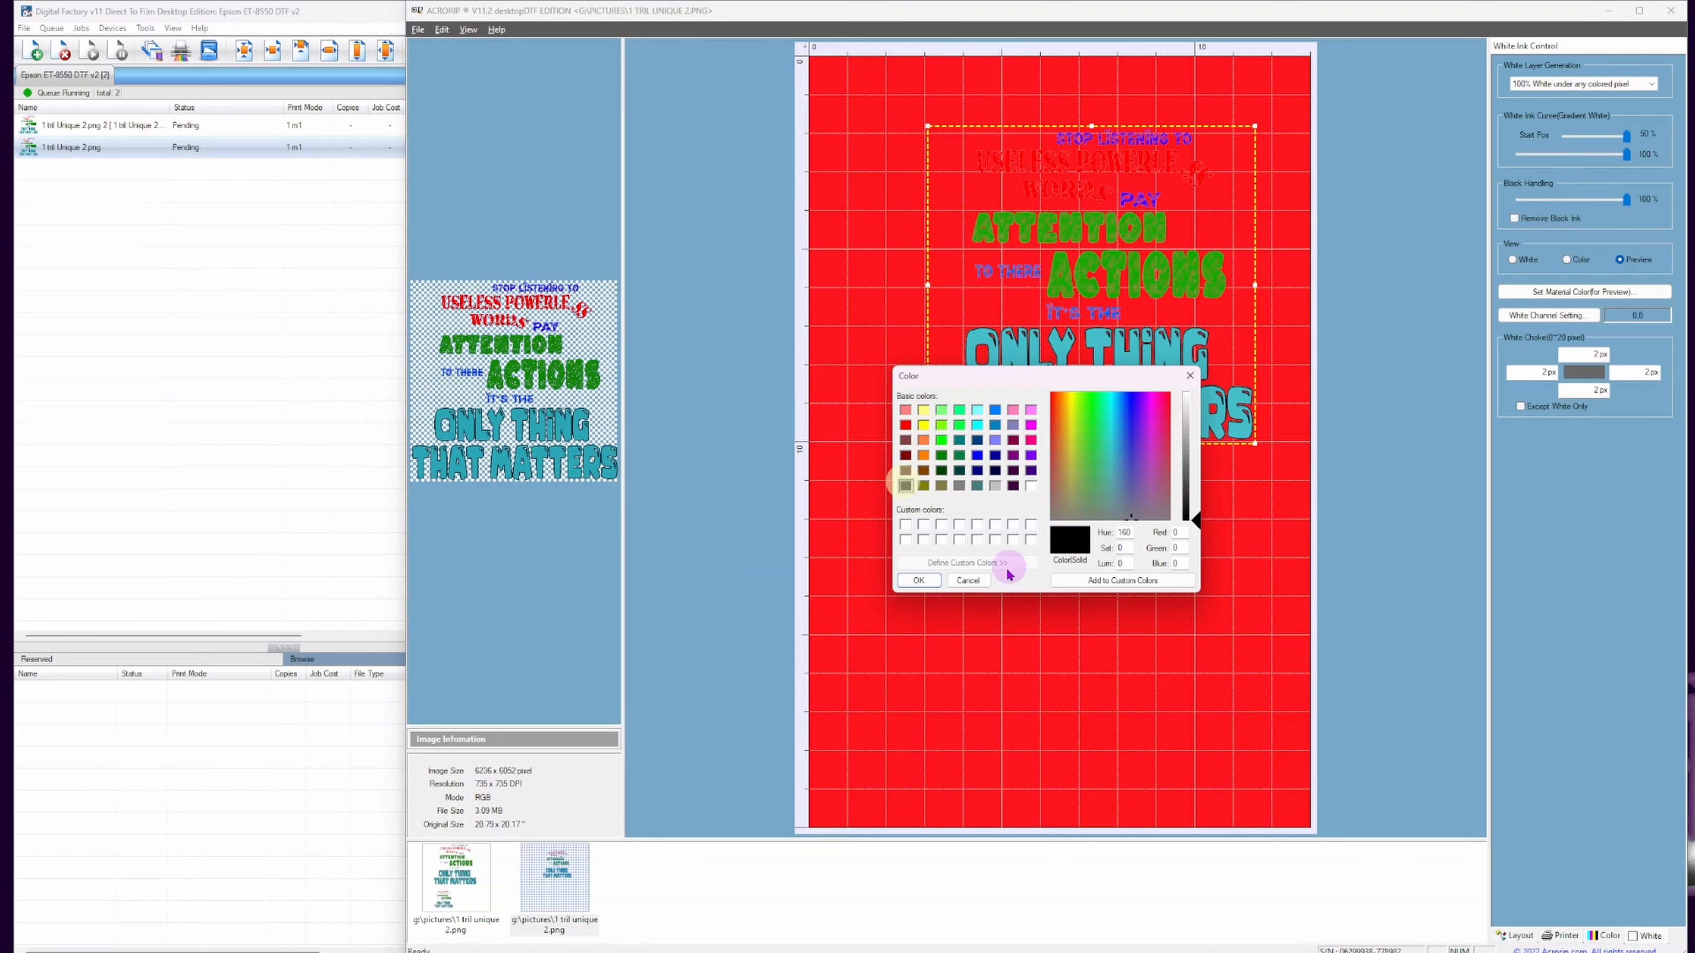
left_click(918, 580)
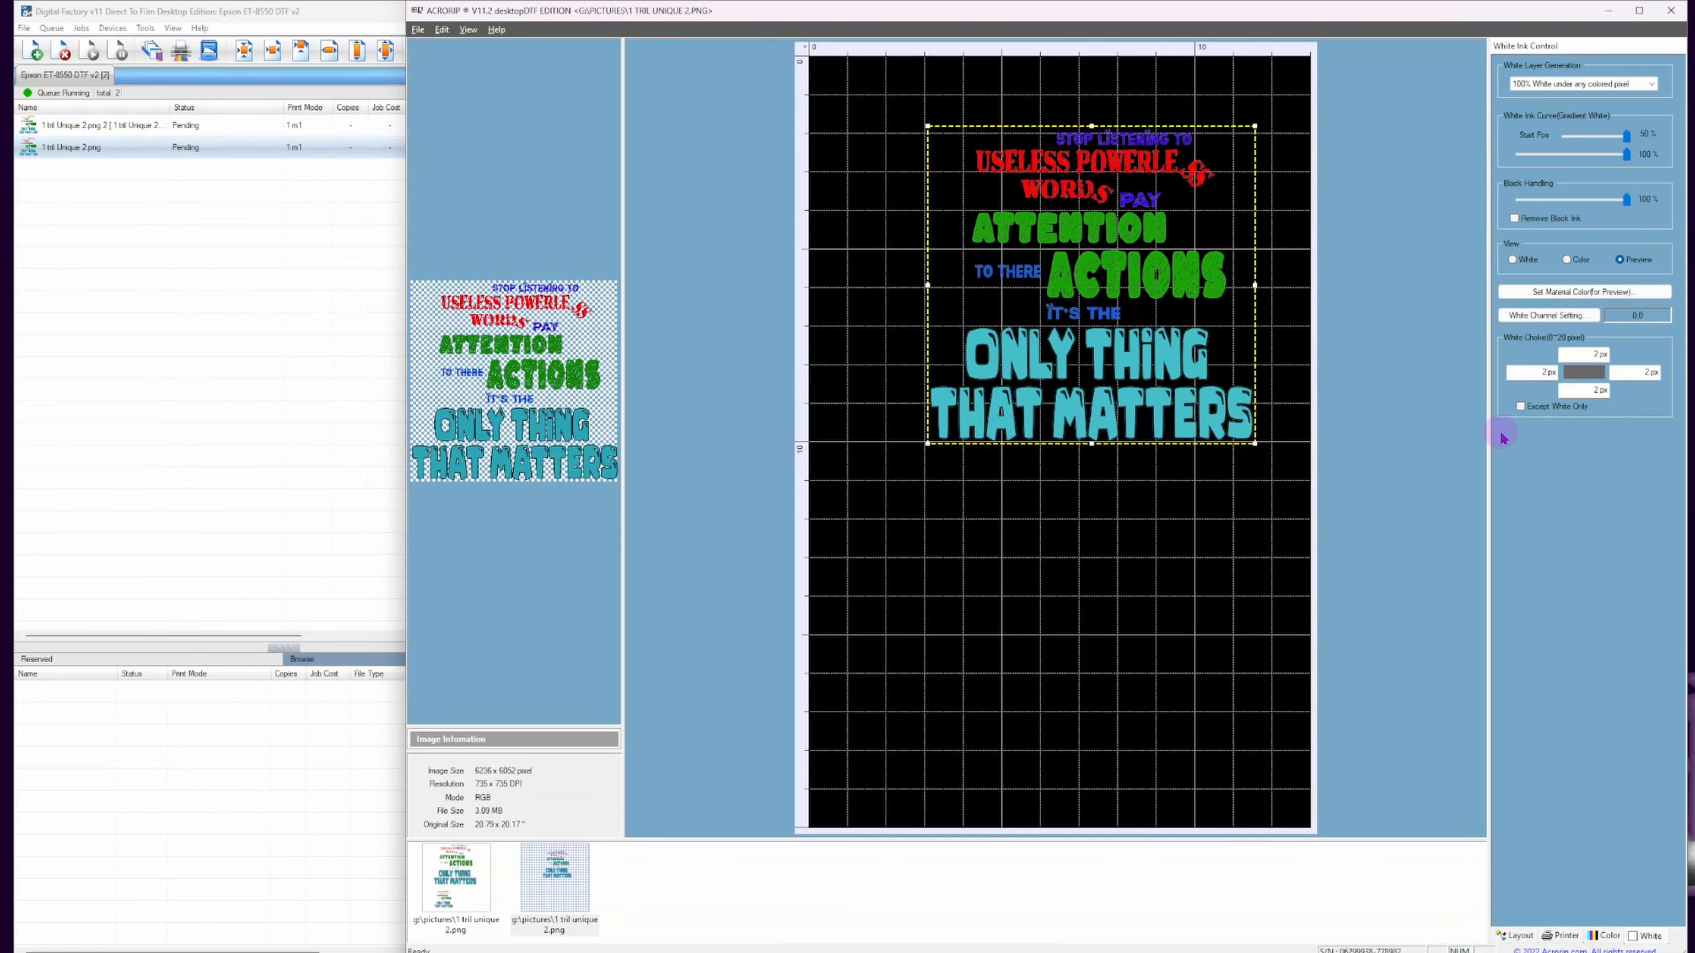
left_click(1442, 386)
Switch to Digital Factory and inspect the substrate color choices in the Epson ET-8550 DTF v2 queue properties, leaving them unchanged.
left_click(243, 366)
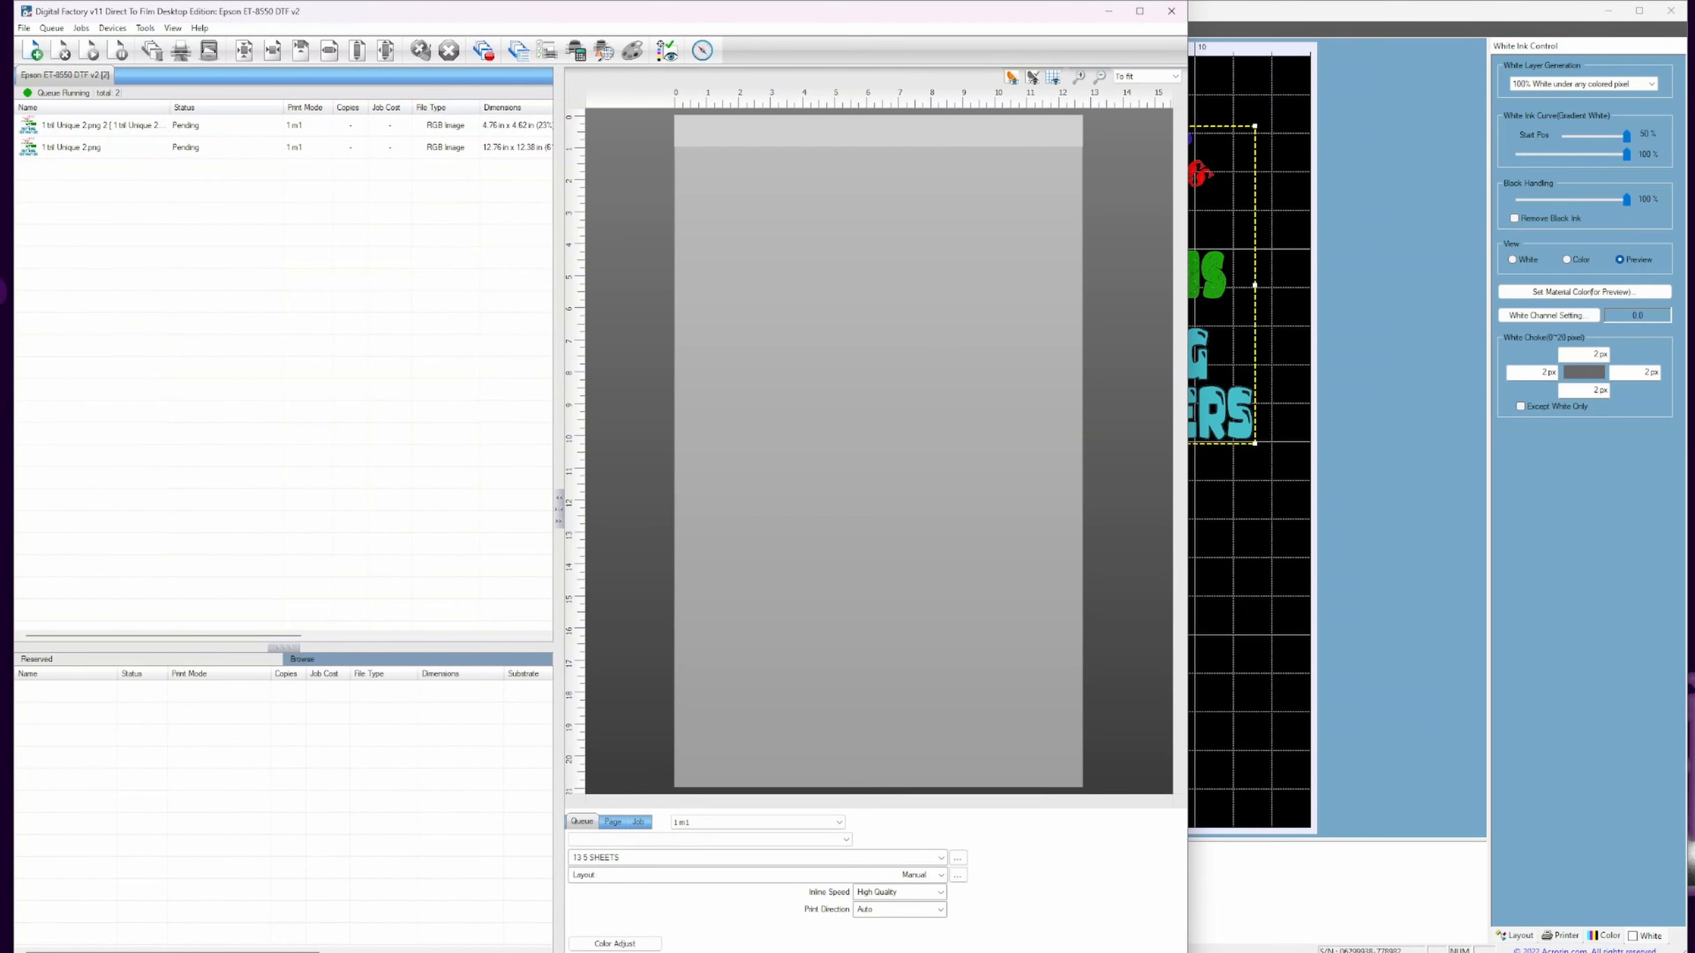
double_click(72, 81)
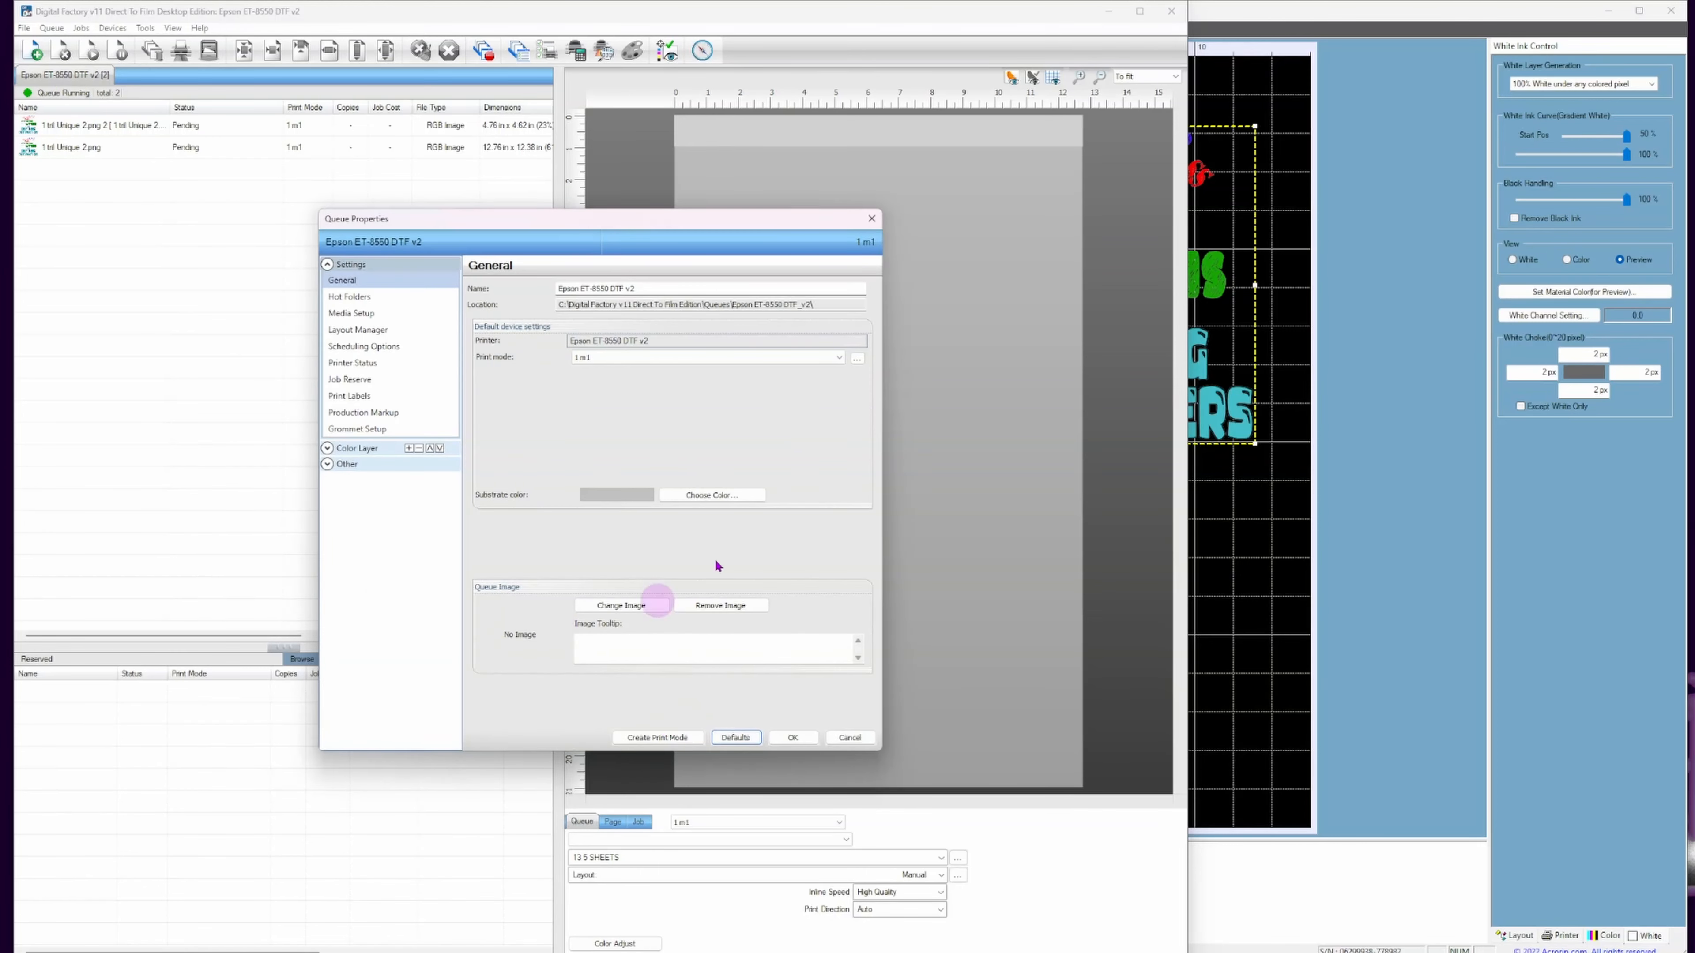
left_click(620, 497)
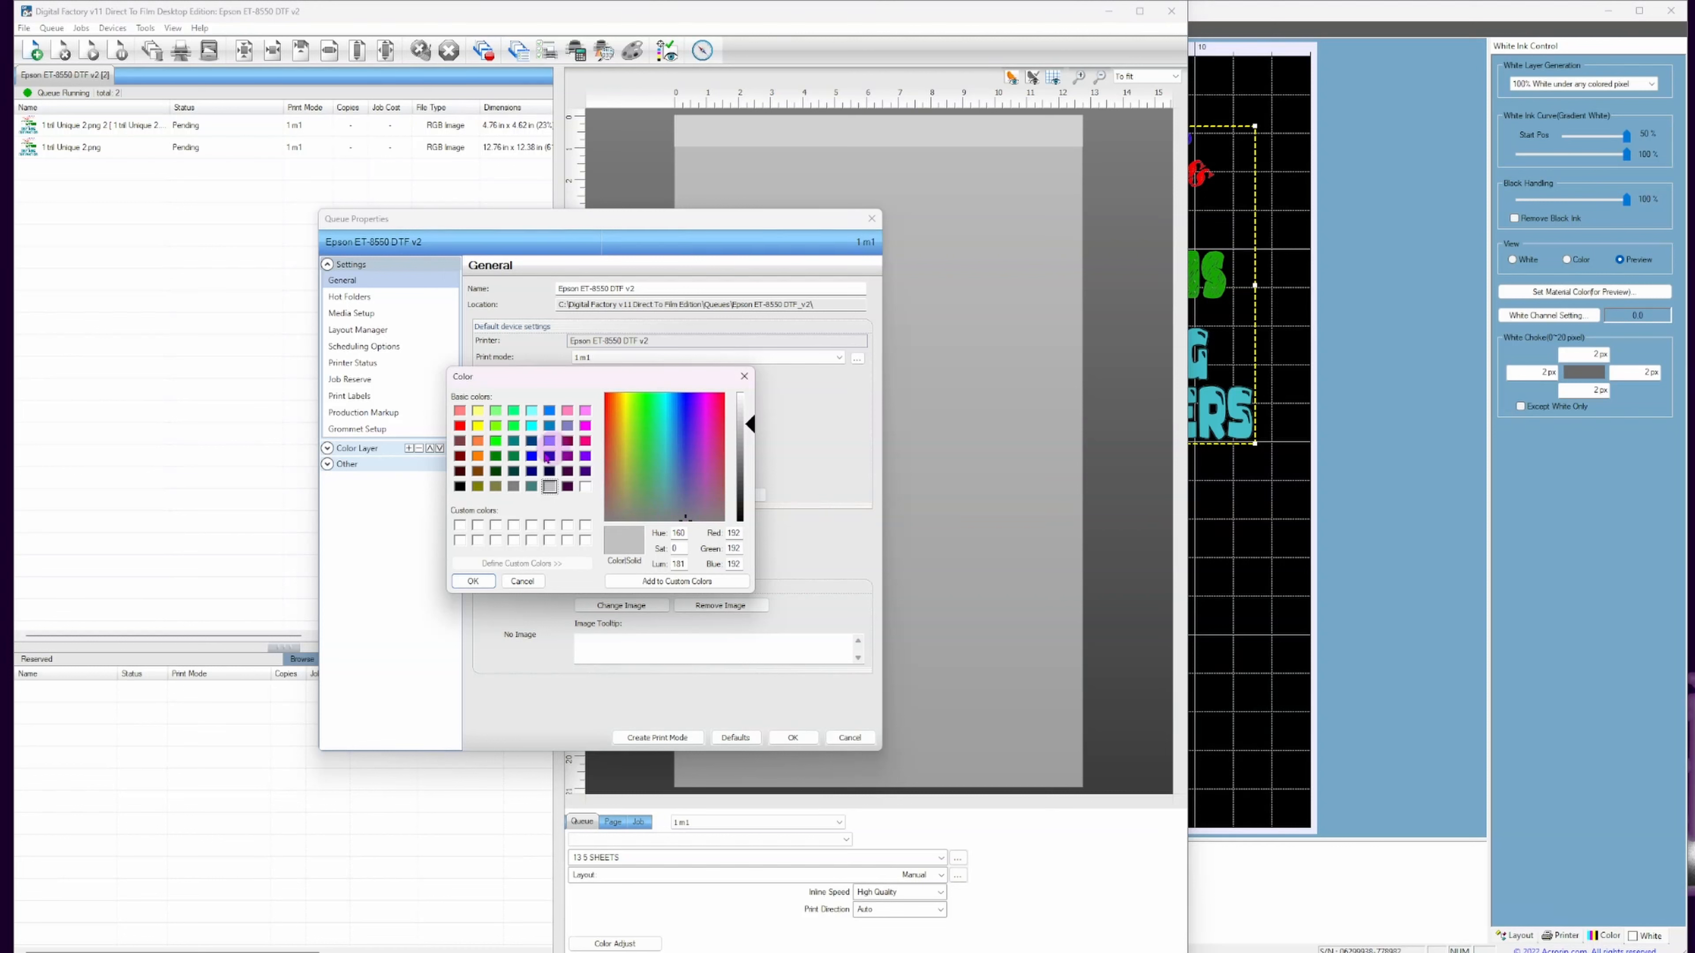
left_click(849, 737)
left_click(472, 580)
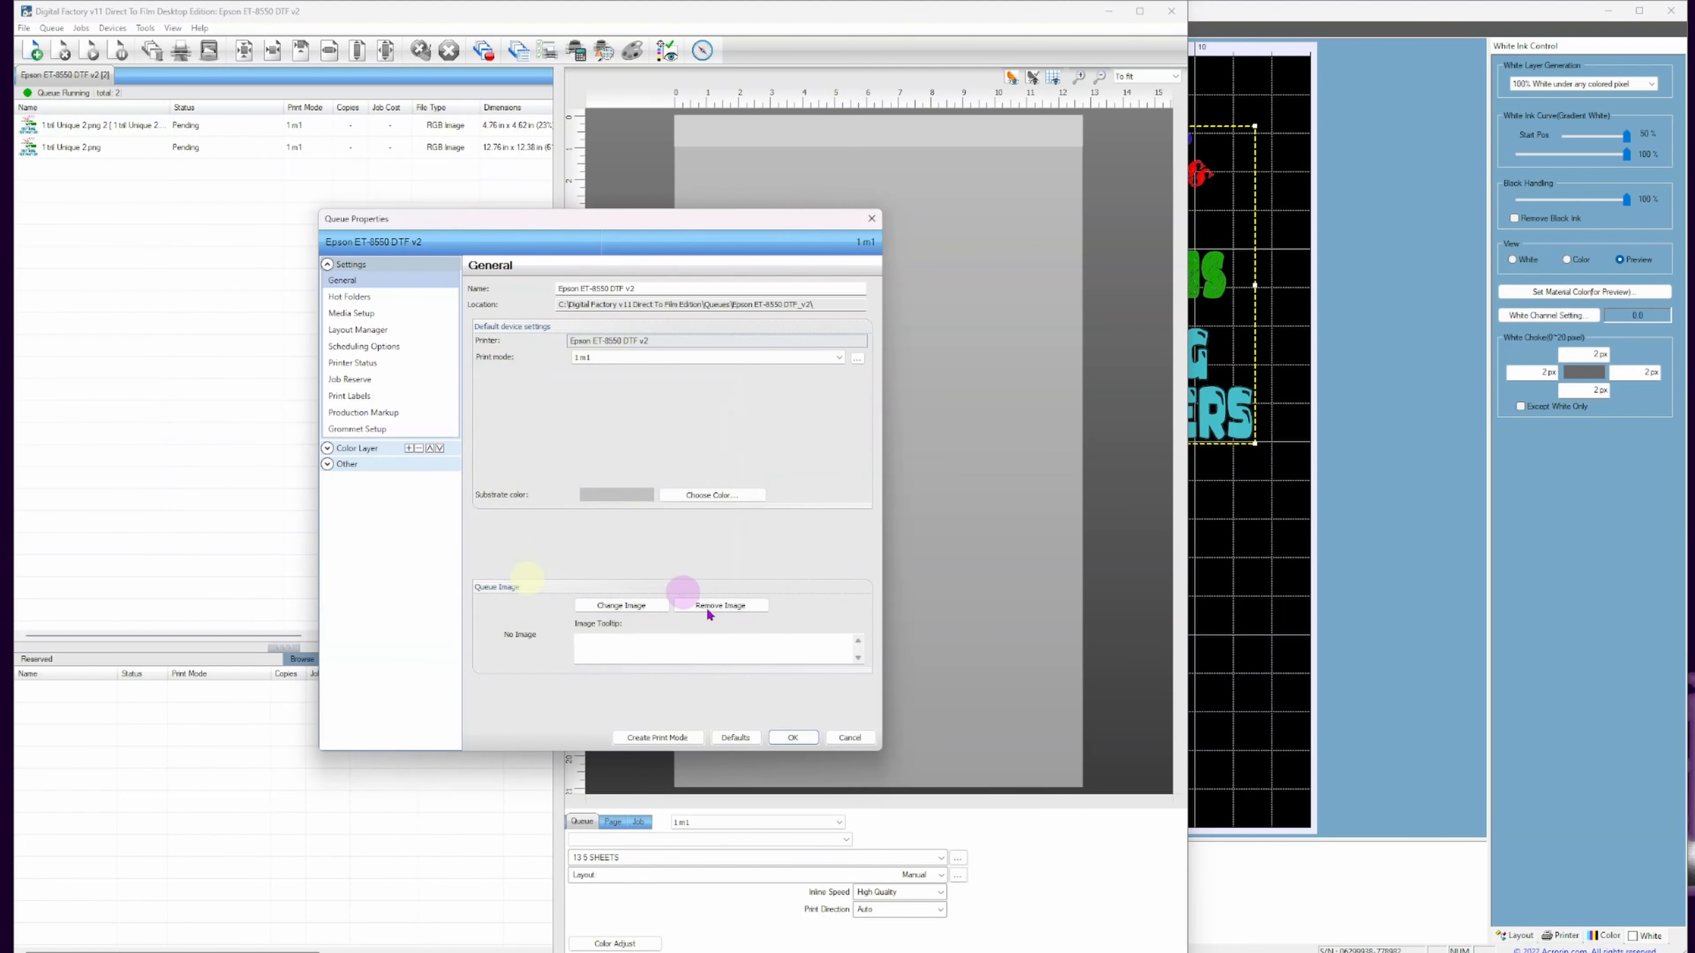
left_click(848, 738)
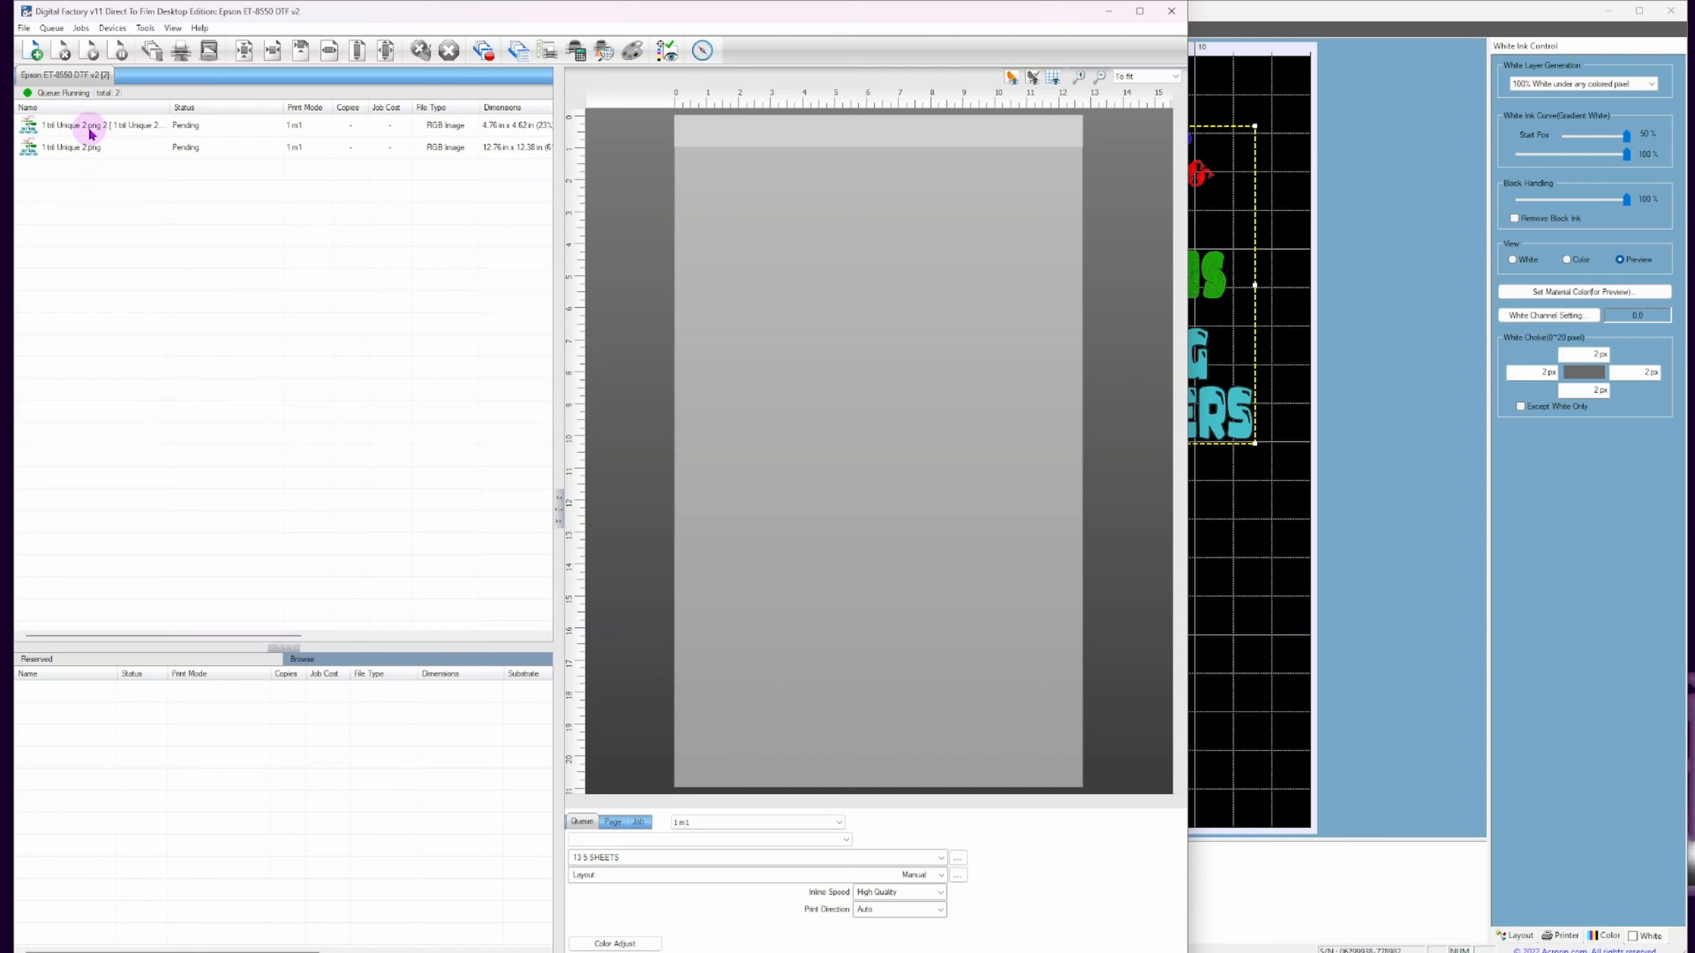
Look through the General, Print Labels, Production Markup and Grommet Setup settings in the ticket properties of the first queued job.
left_click(97, 128)
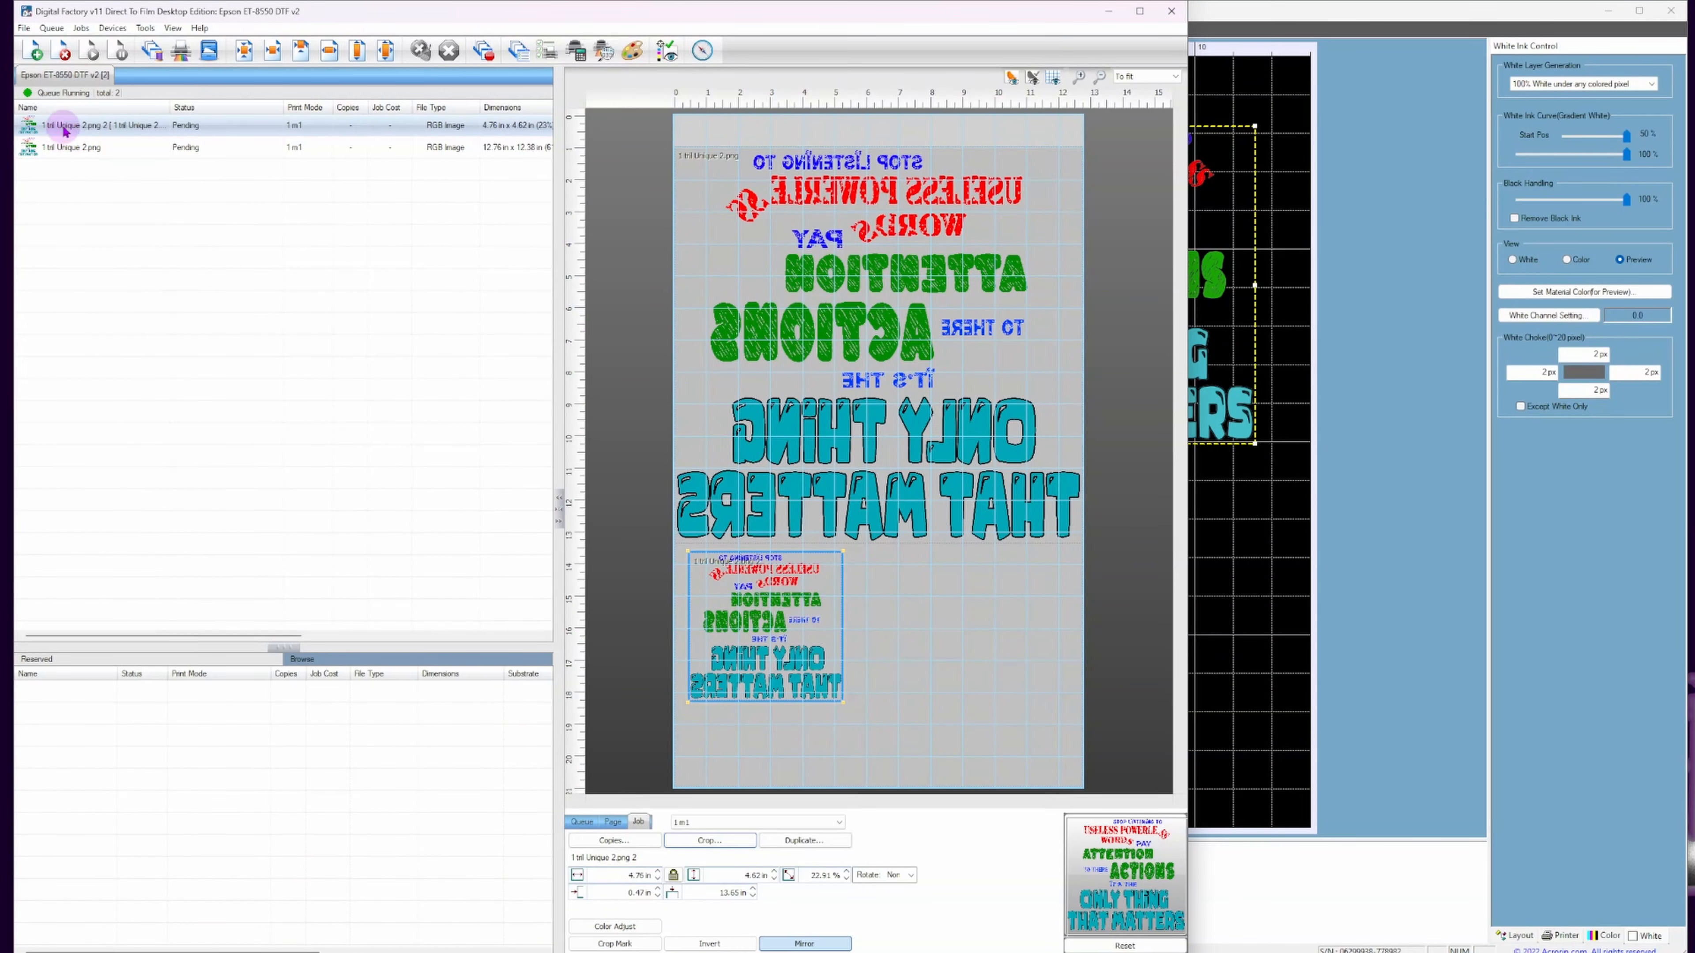
double_click(95, 125)
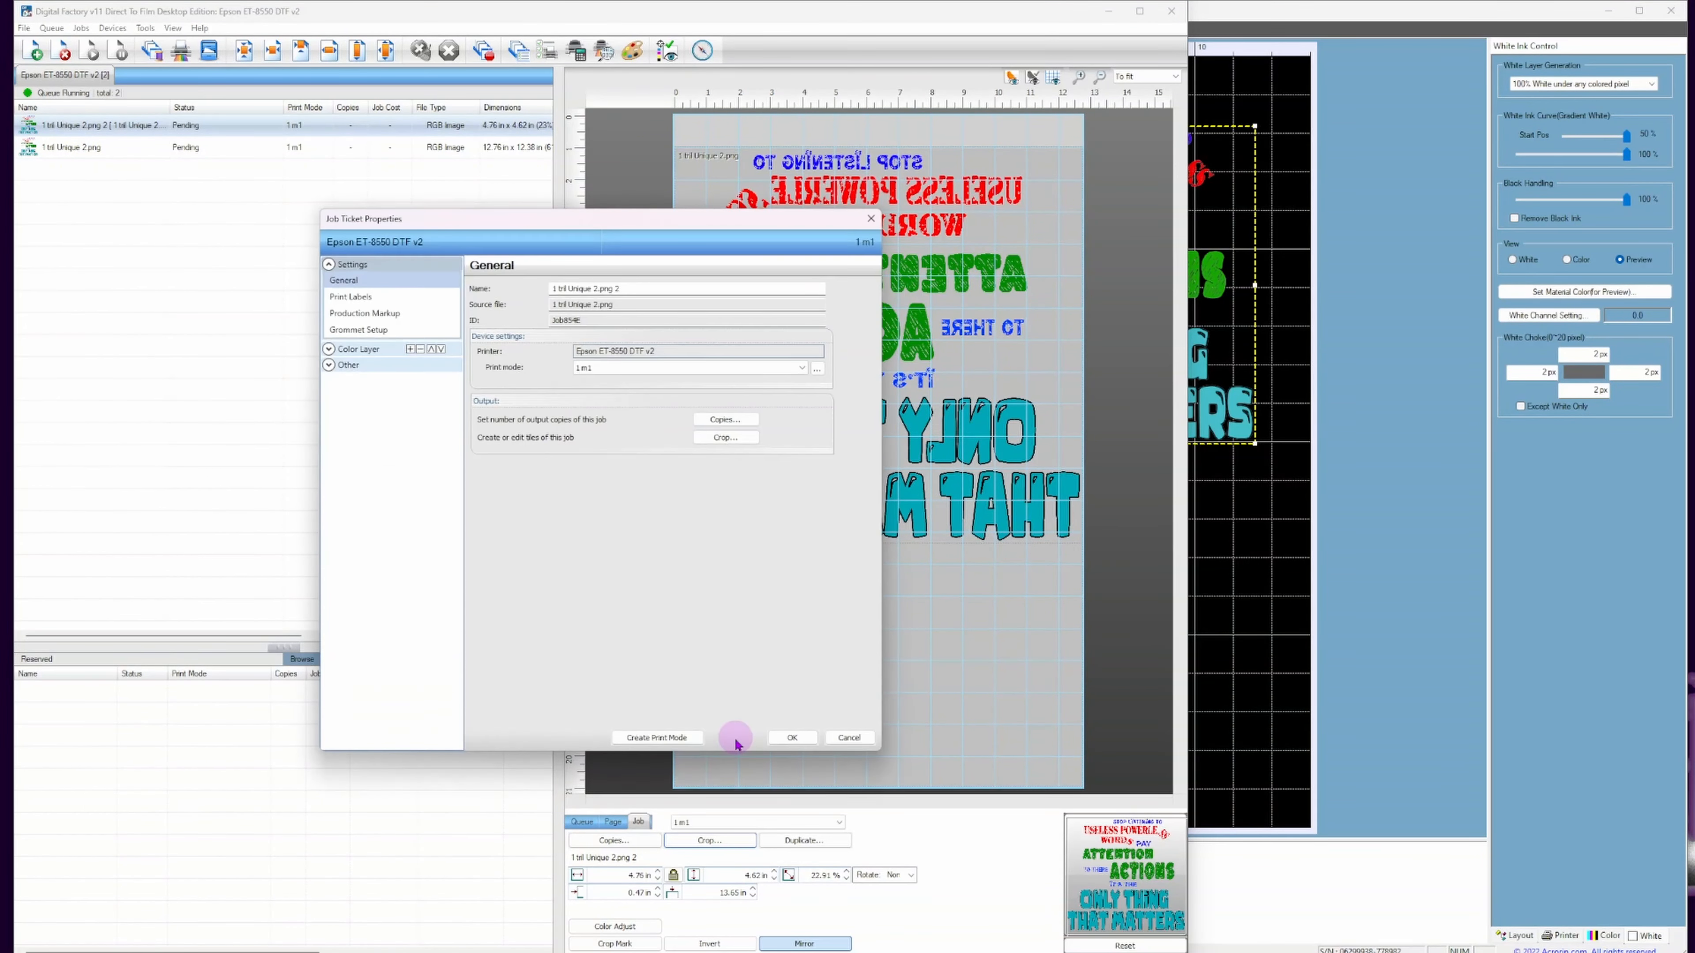
left_click(365, 297)
left_click(355, 329)
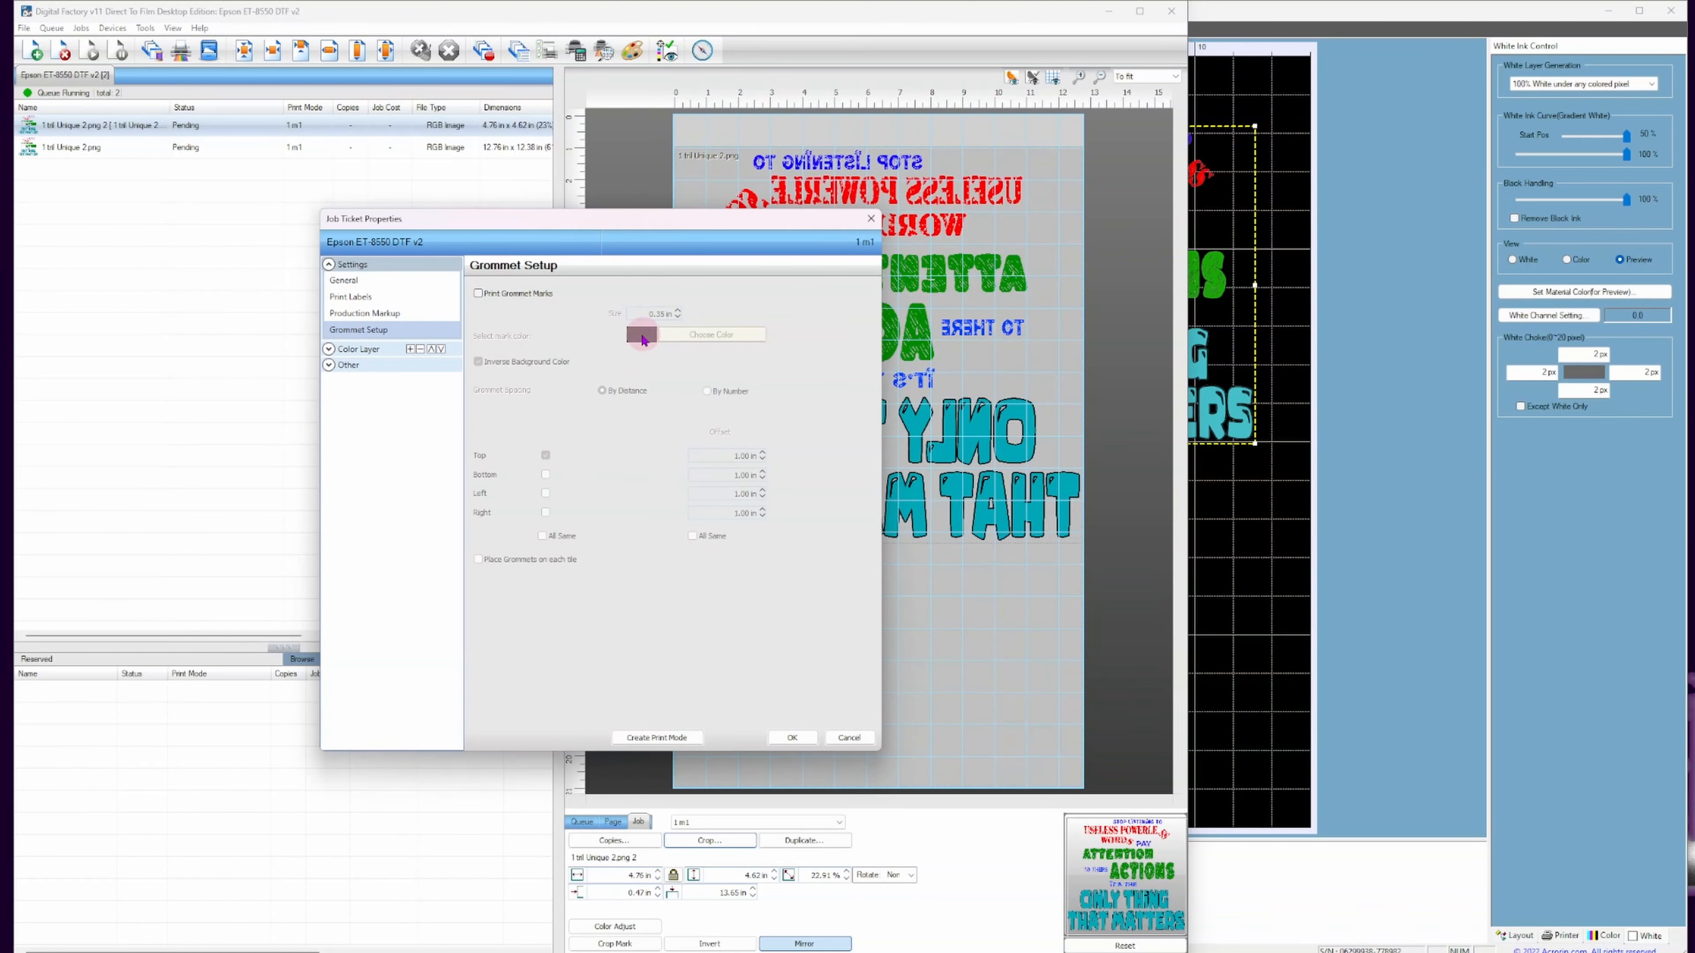
left_click(342, 281)
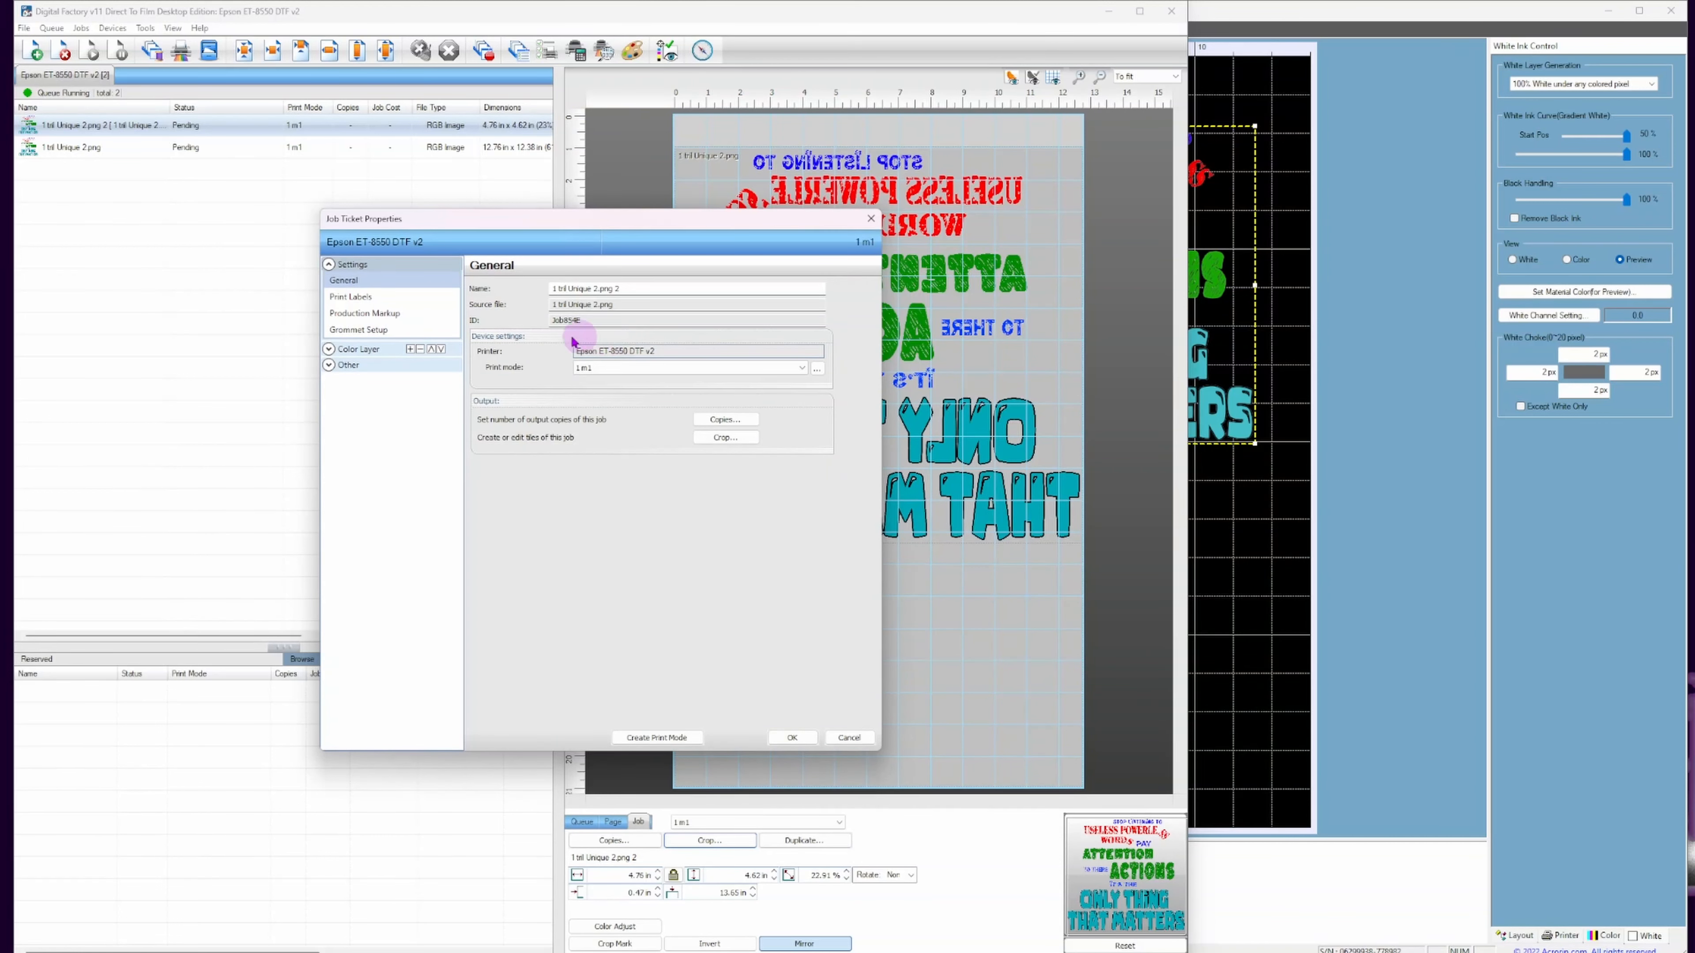
left_click(374, 312)
left_click(371, 332)
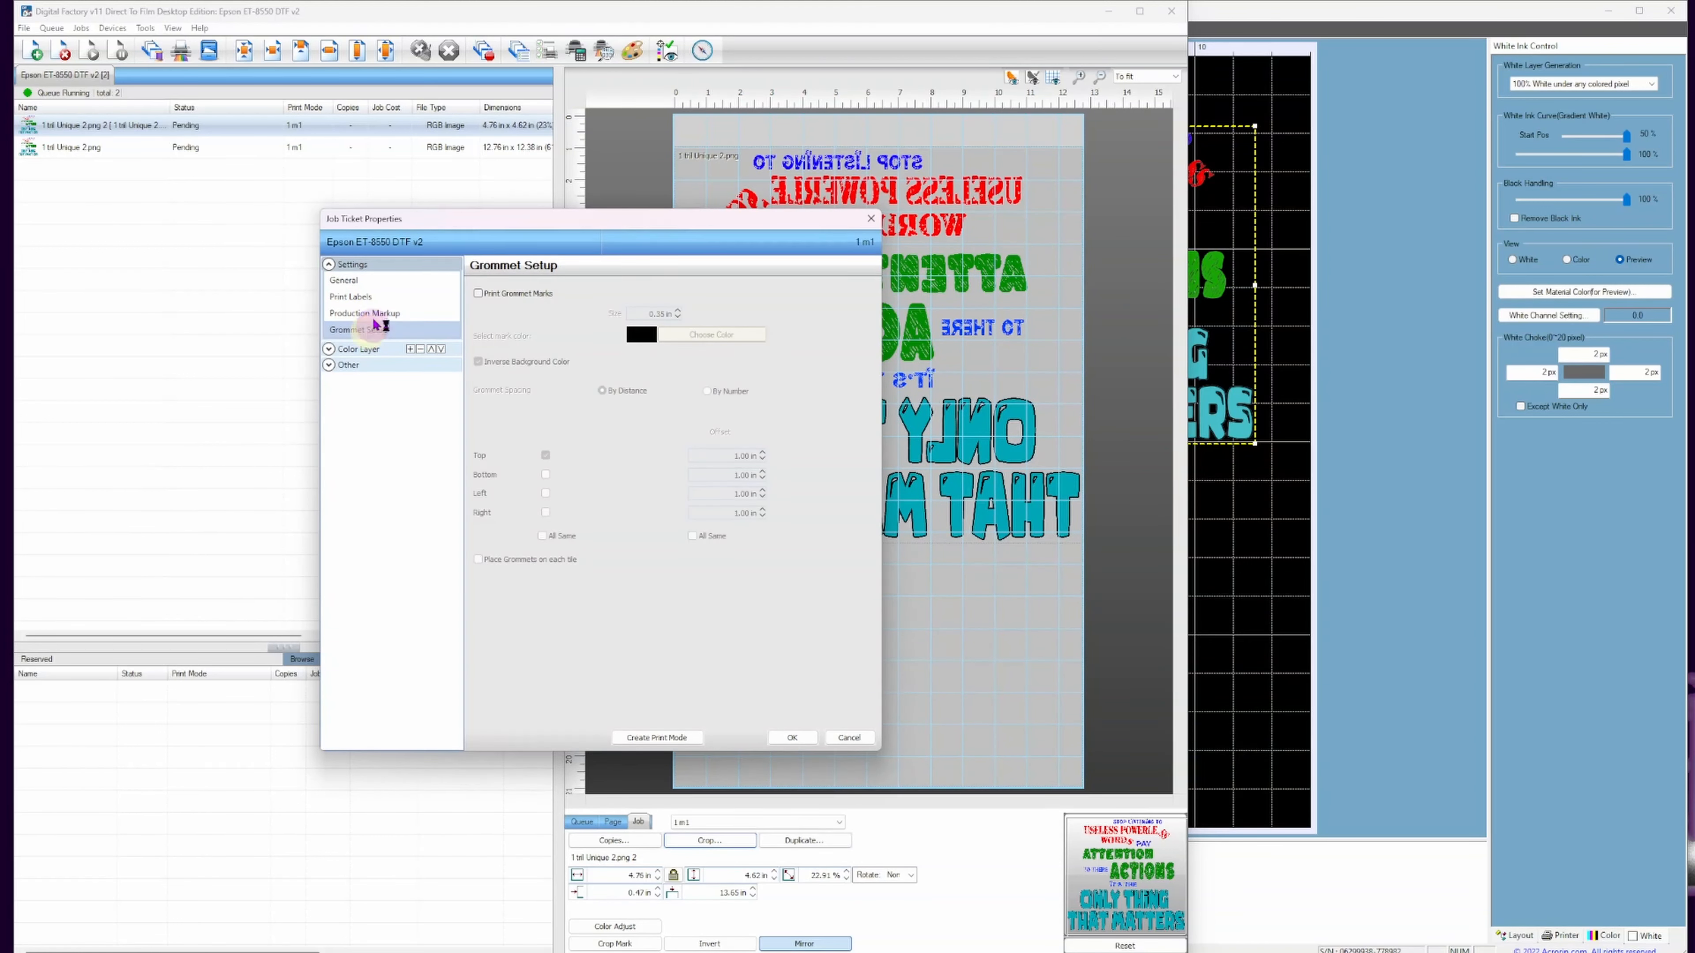
left_click(360, 284)
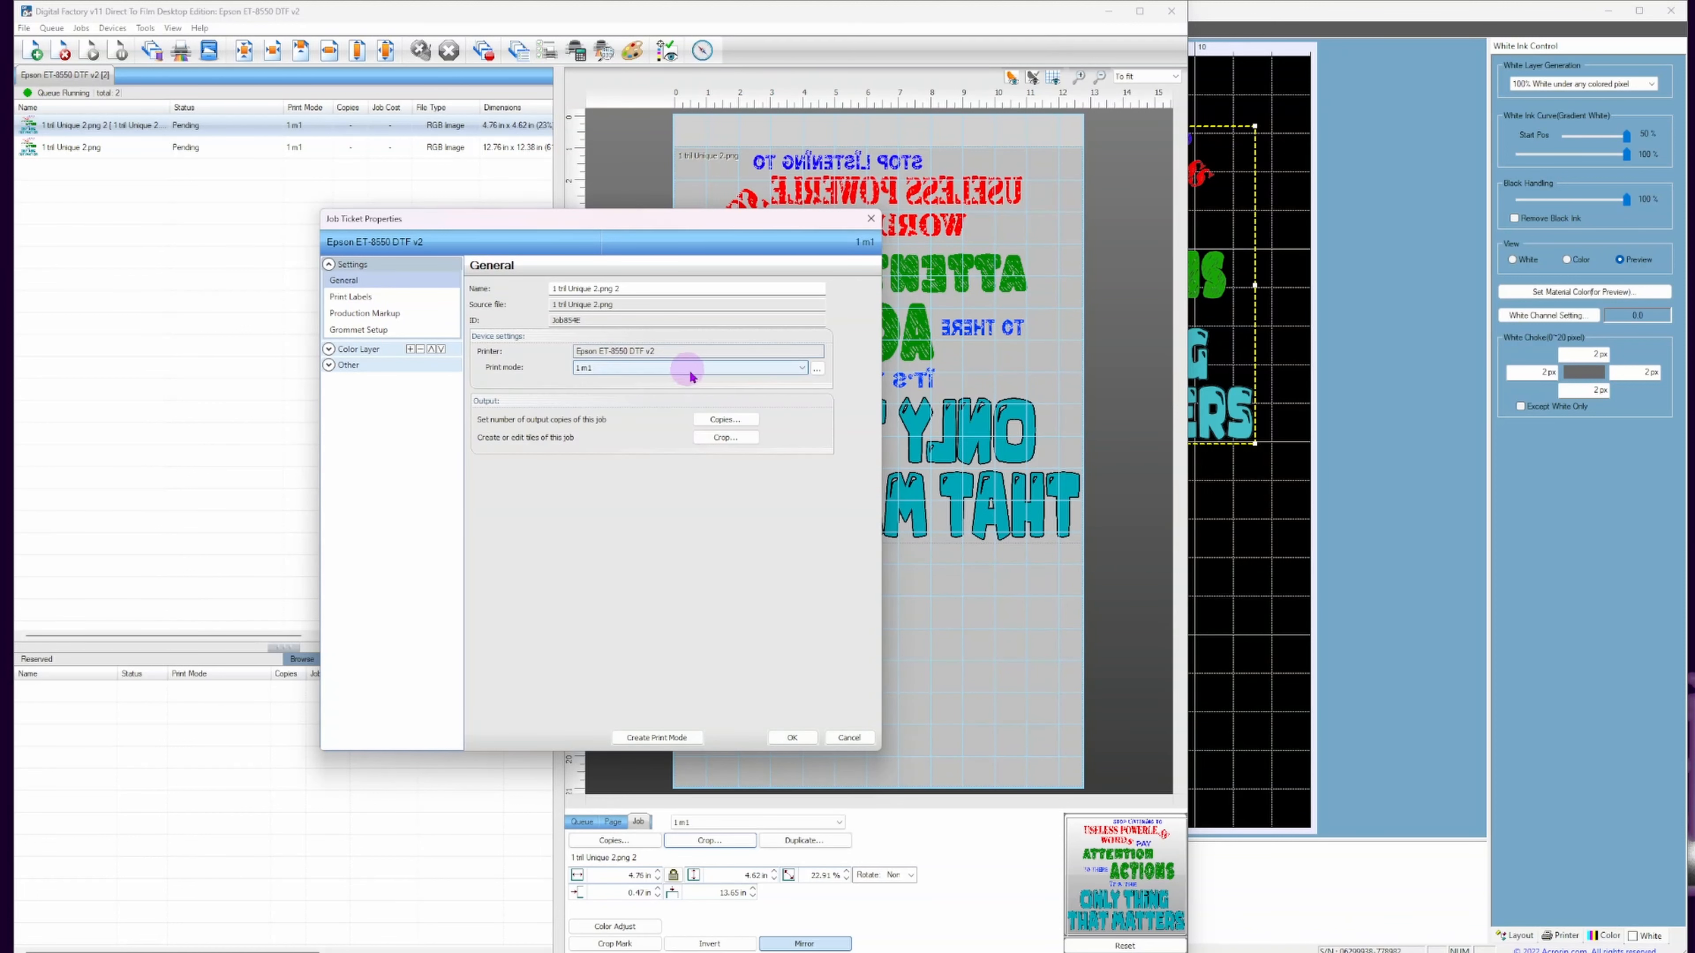
left_click(734, 441)
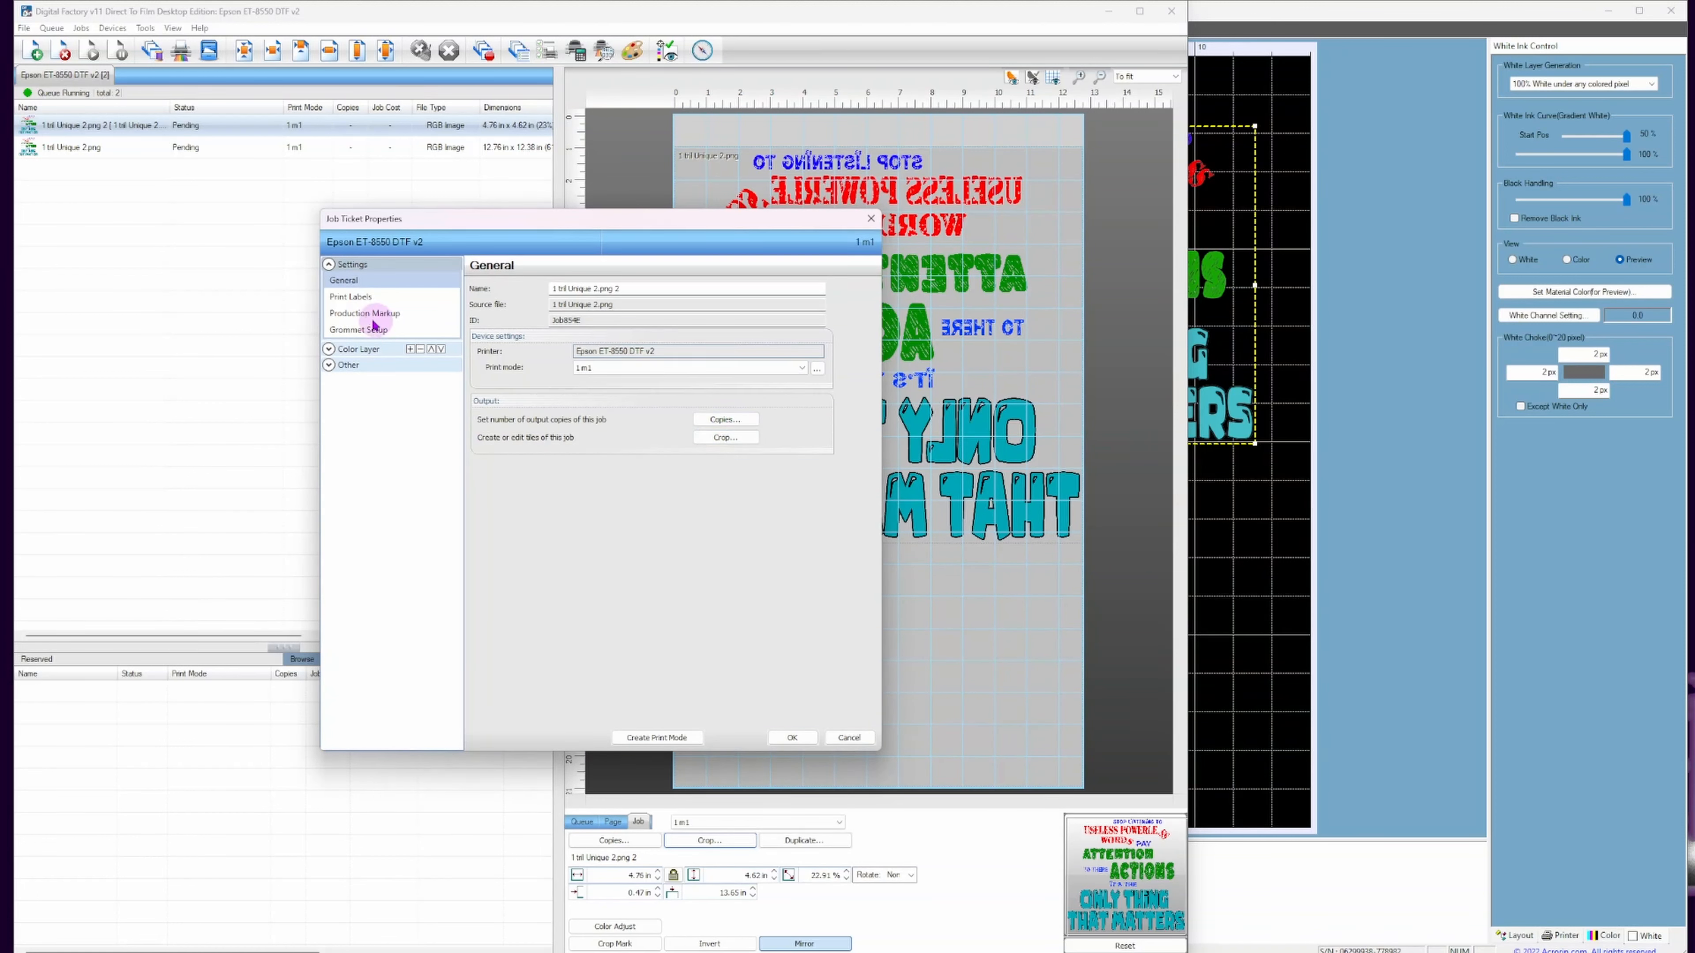
left_click(360, 297)
left_click(387, 331)
left_click(384, 313)
left_click(370, 282)
left_click(364, 297)
left_click(347, 281)
Examine the available production markup systems for the job, and close its ticket properties without changes.
left_click(396, 314)
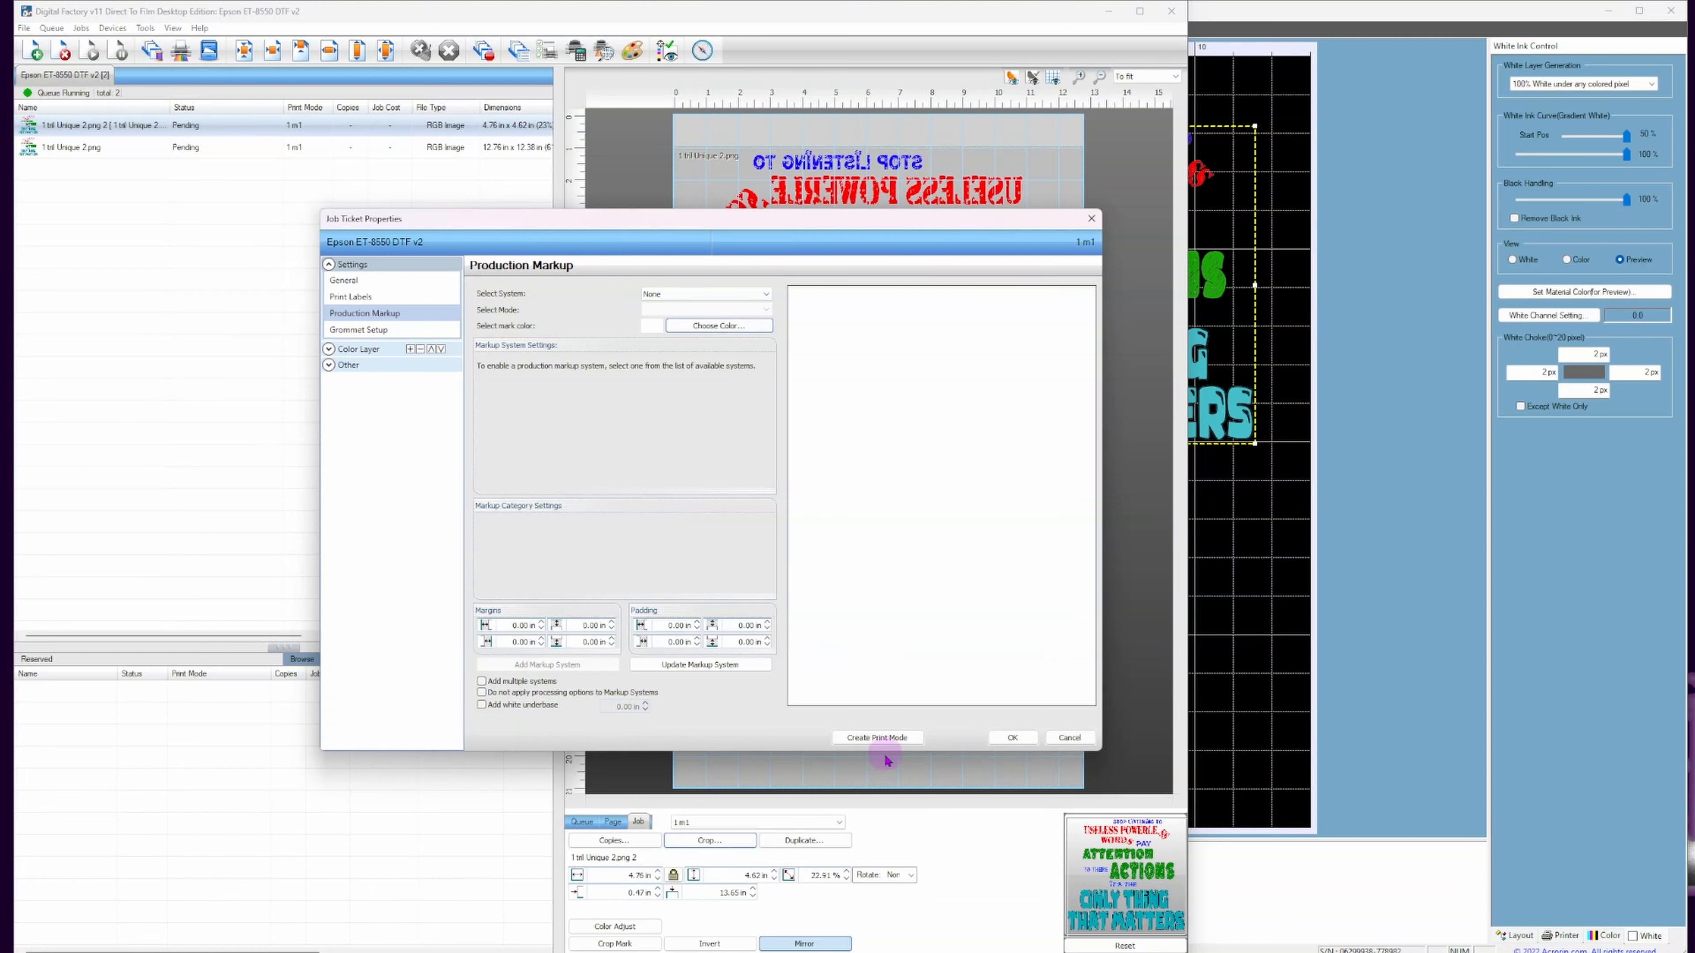
left_click(702, 294)
left_click(723, 294)
left_click(710, 307)
left_click(373, 281)
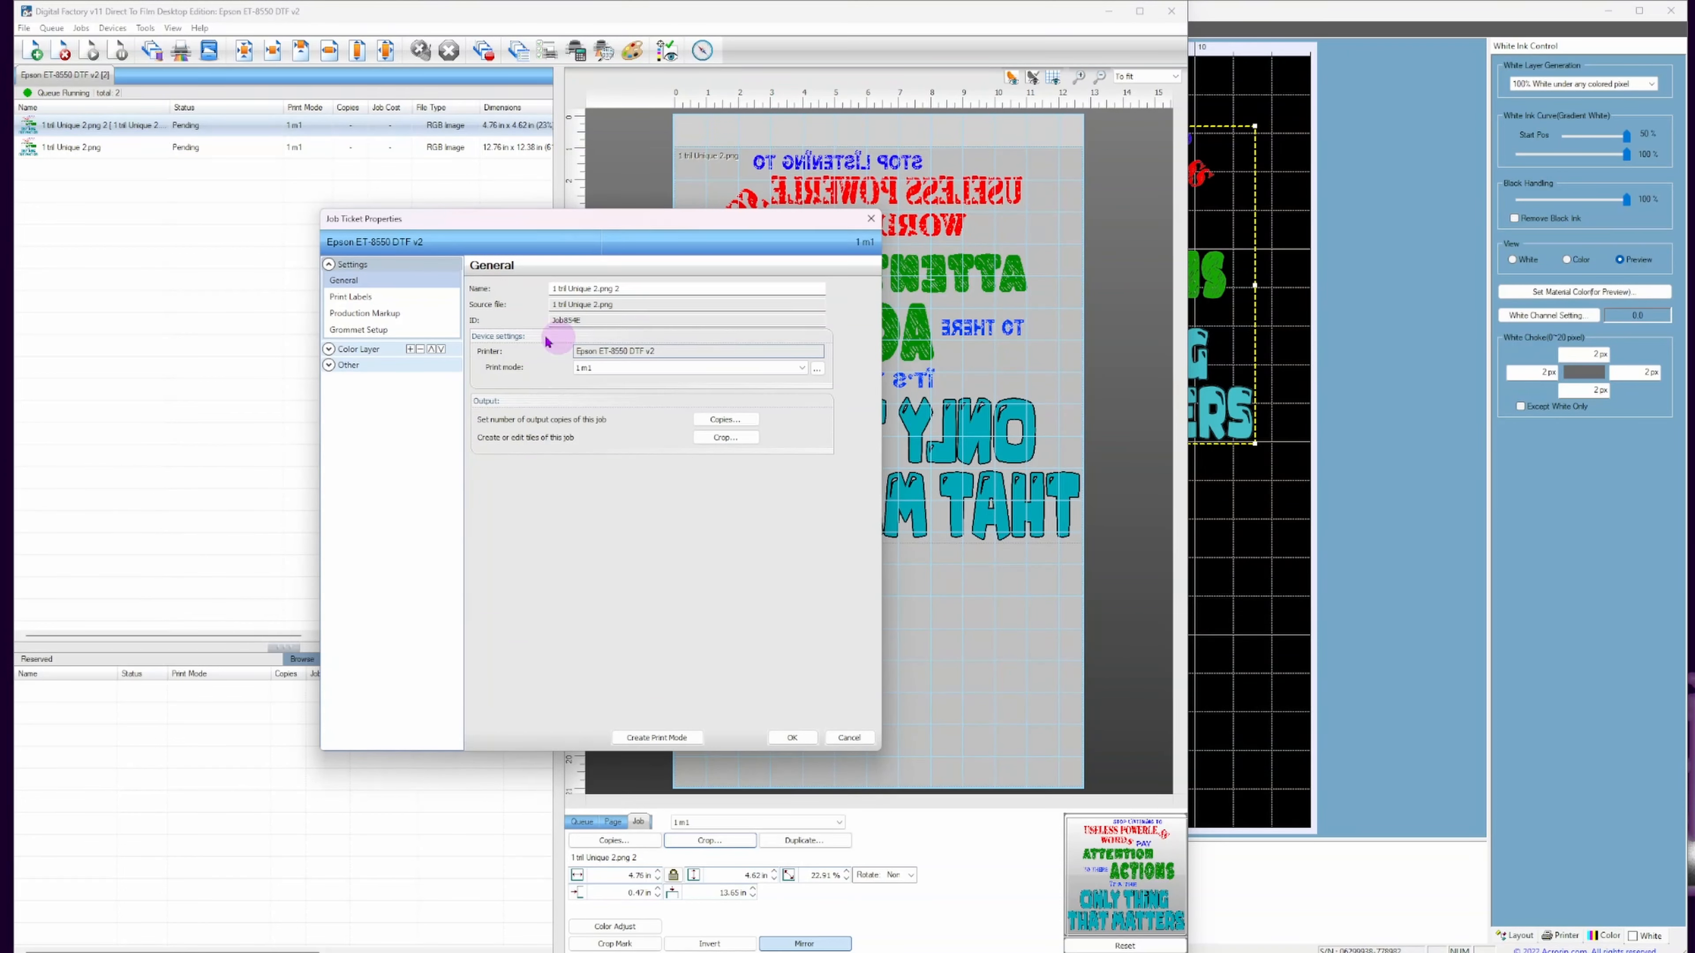
left_click(404, 313)
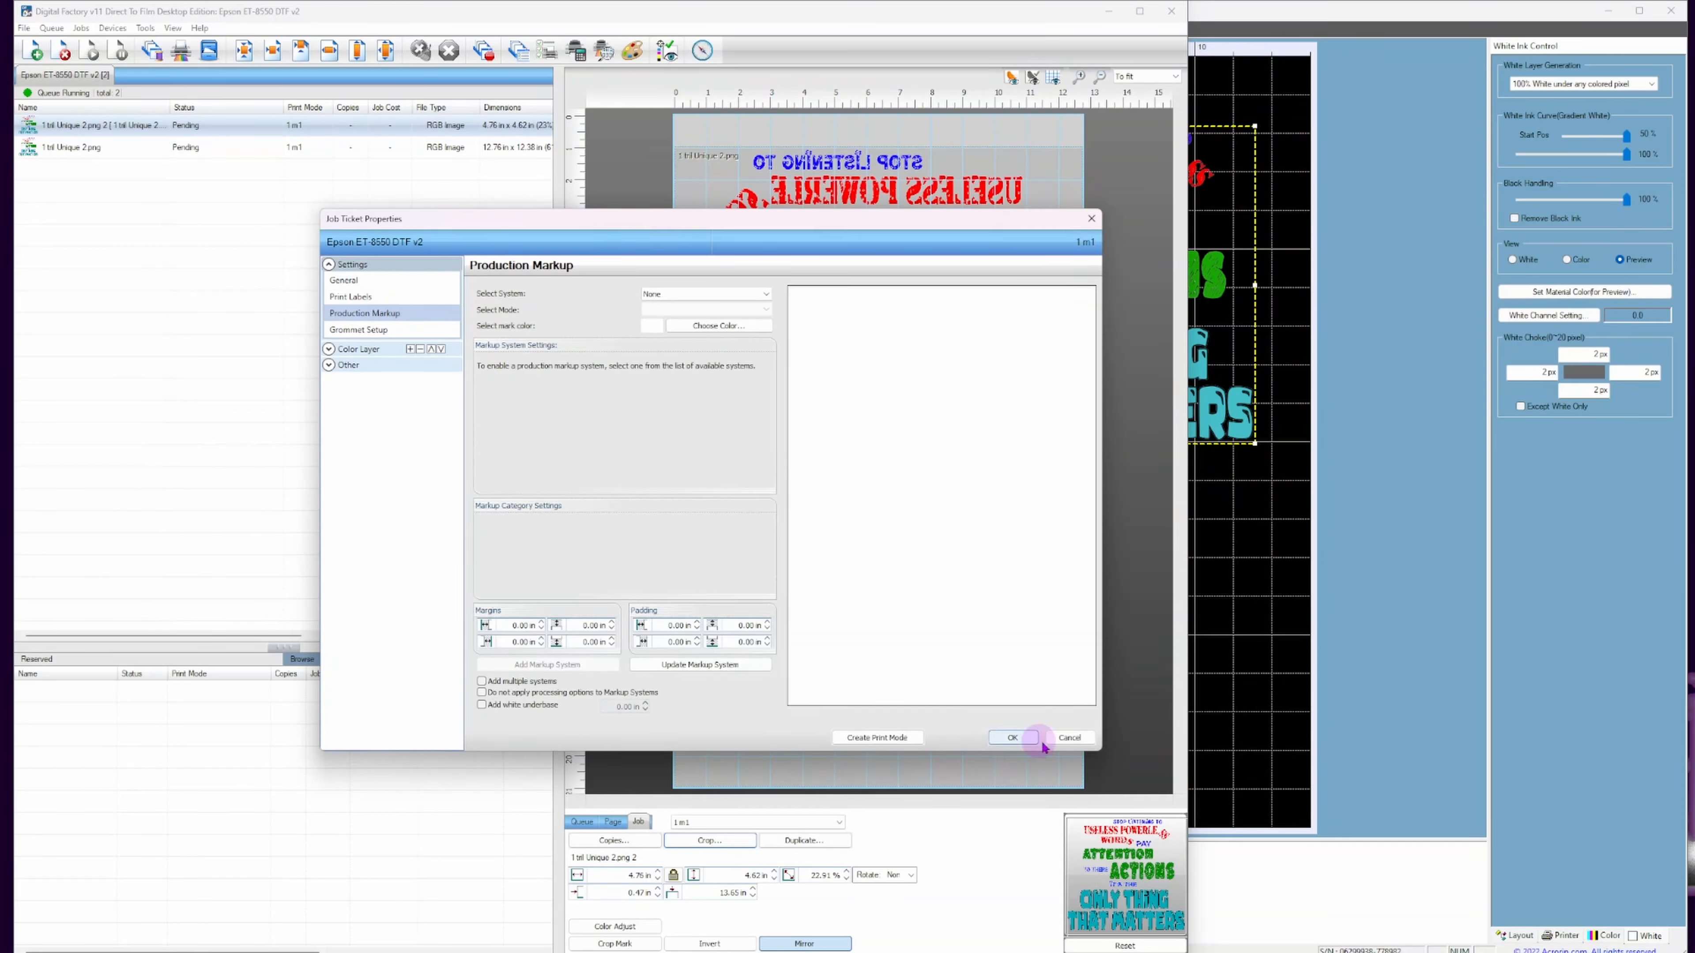
left_click(1070, 737)
left_click(267, 228)
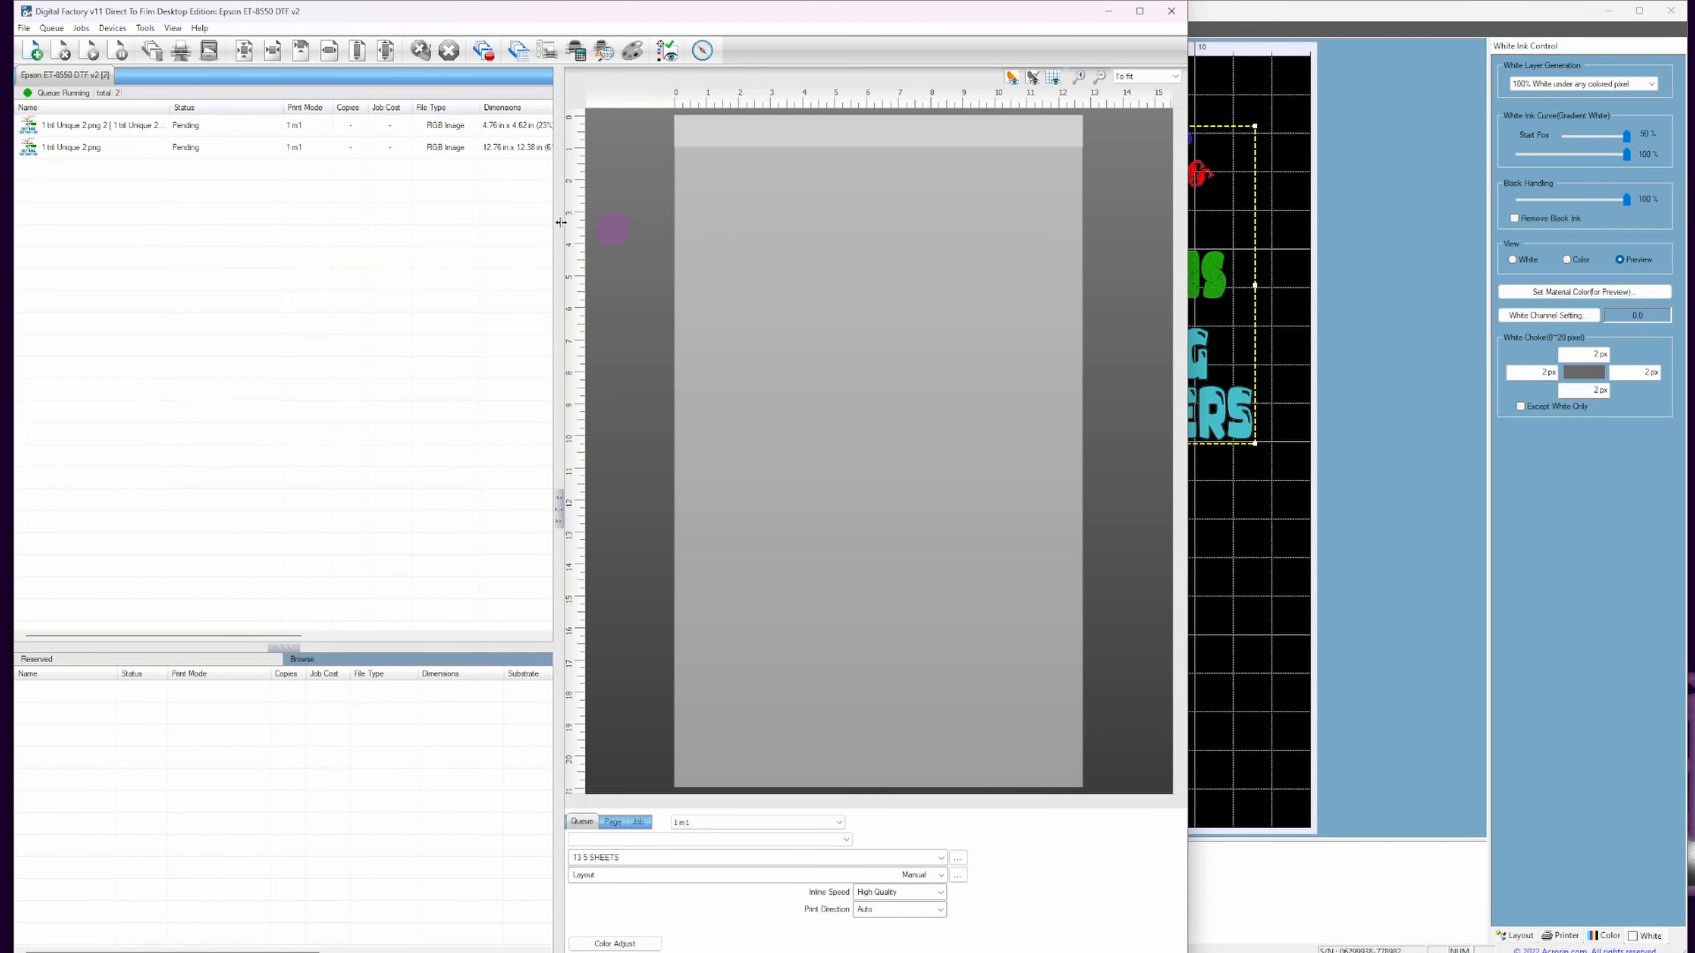
left_click(821, 403)
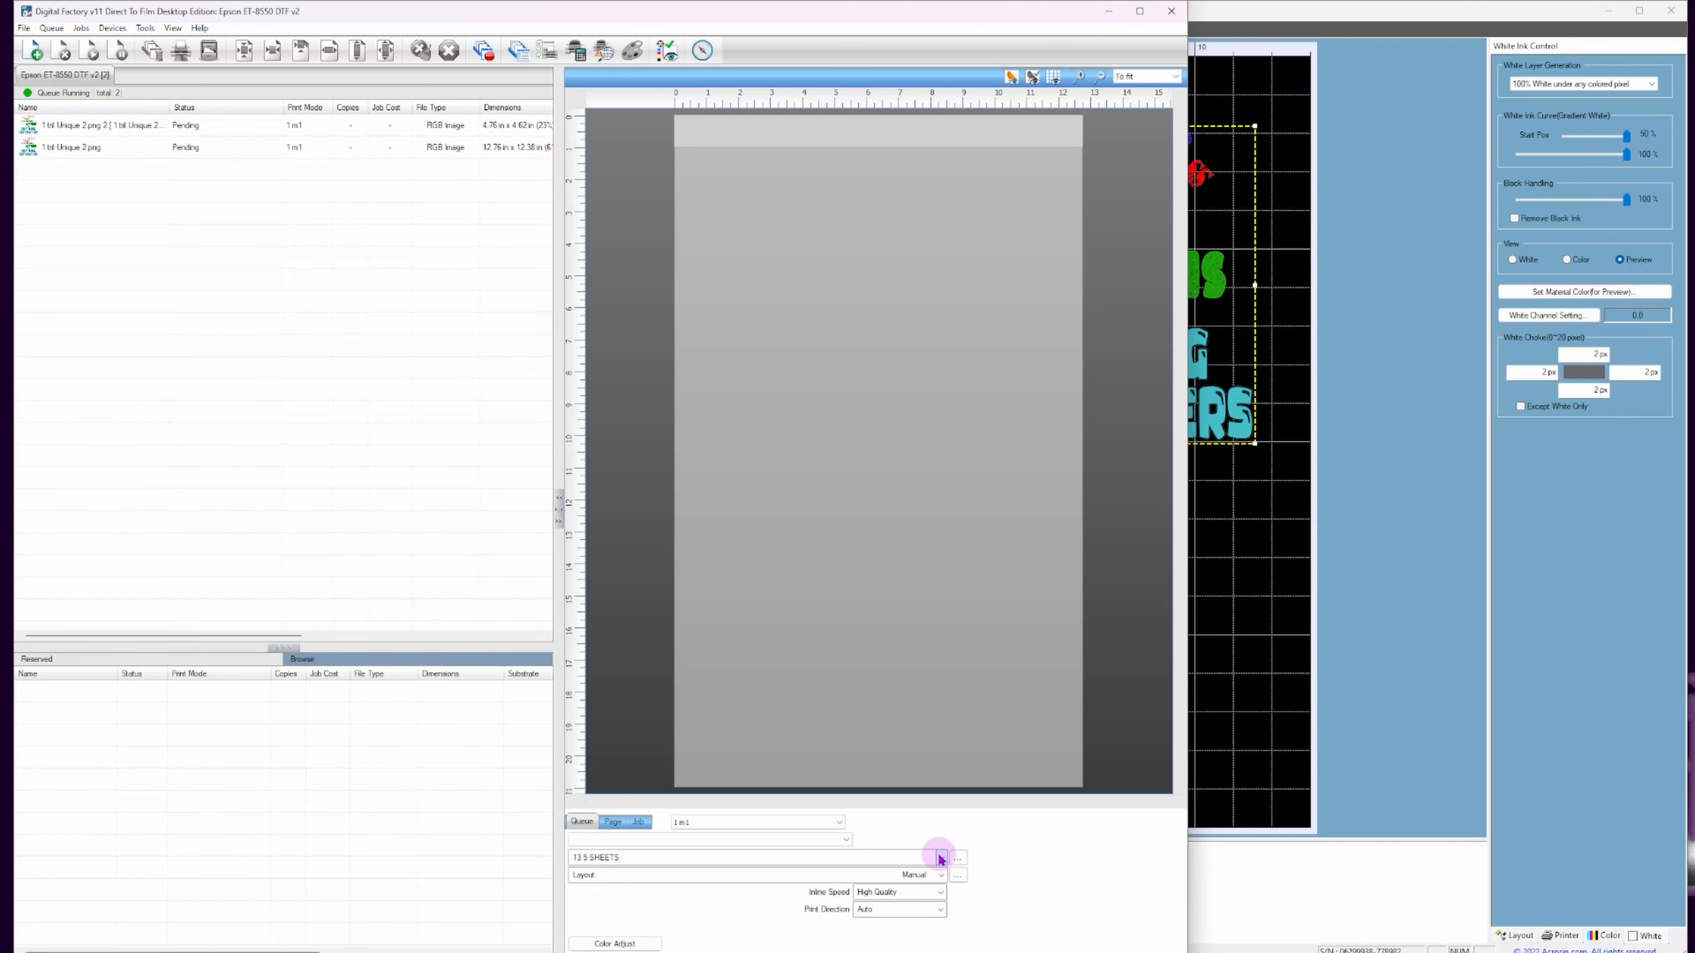
Scale the smaller design down proportionally to 4.26 in wide and 4.14 in high.
left_click(204, 134)
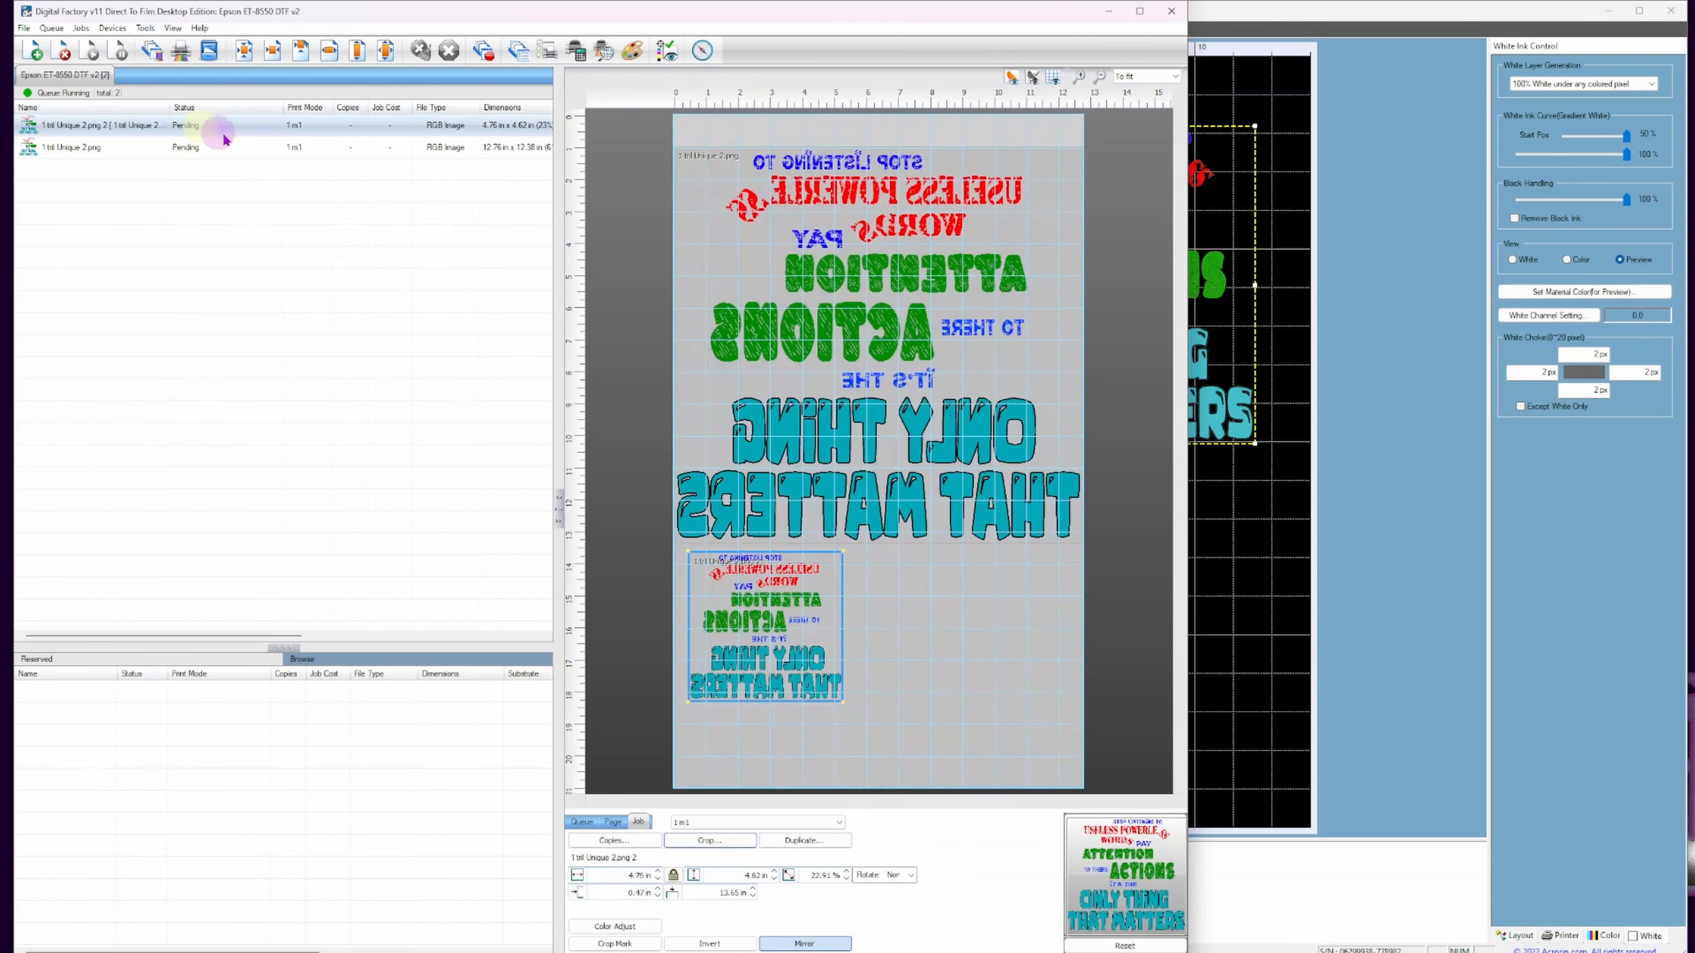
left_click(659, 880)
left_click_drag(659, 881, 660, 880)
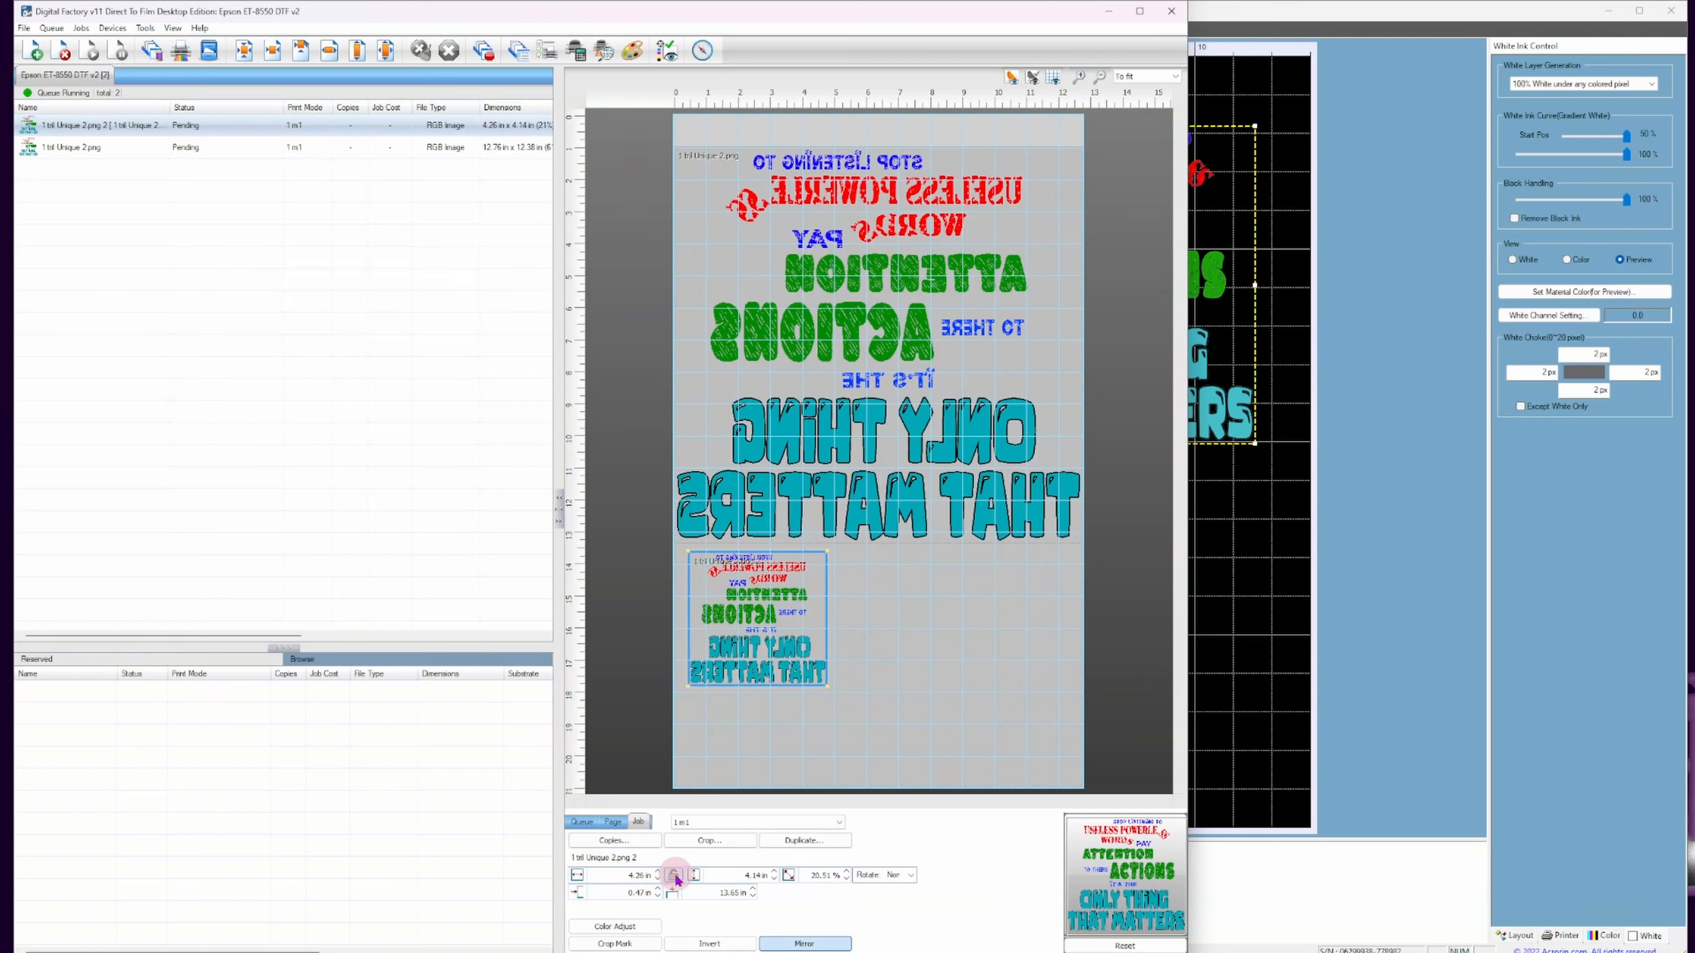
Try widening the smaller design to 4.51 in without changing its height, and return the width to 4.26 in.
left_click_drag(658, 870, 658, 871)
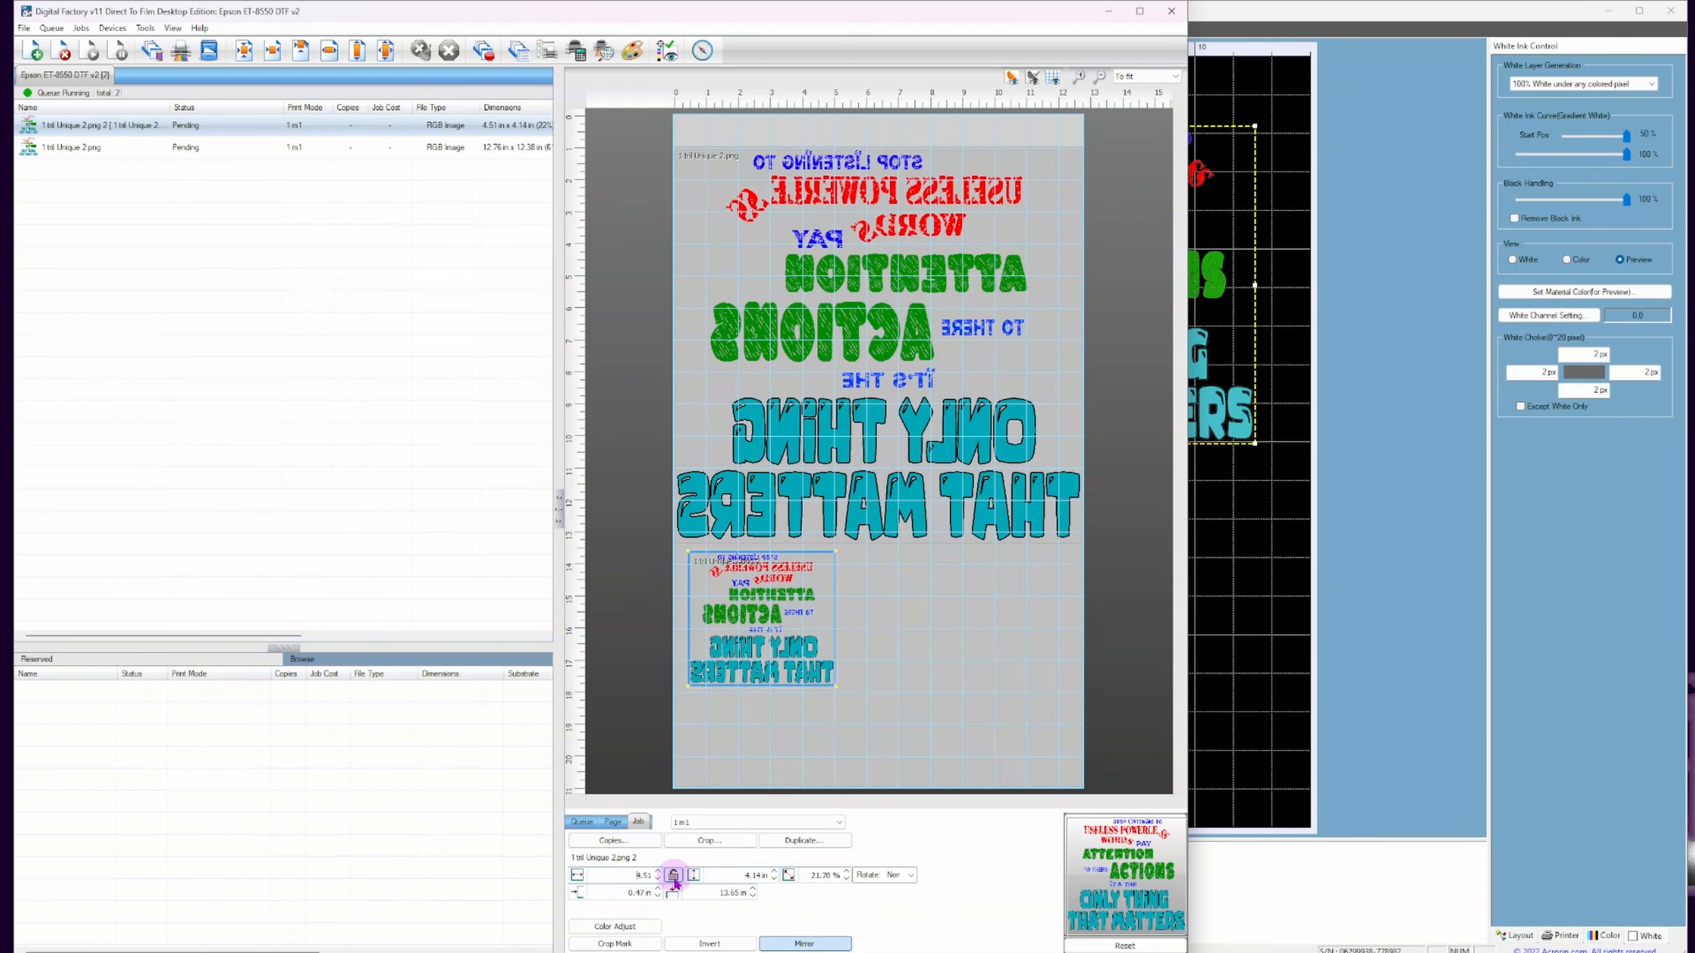
left_click(660, 879)
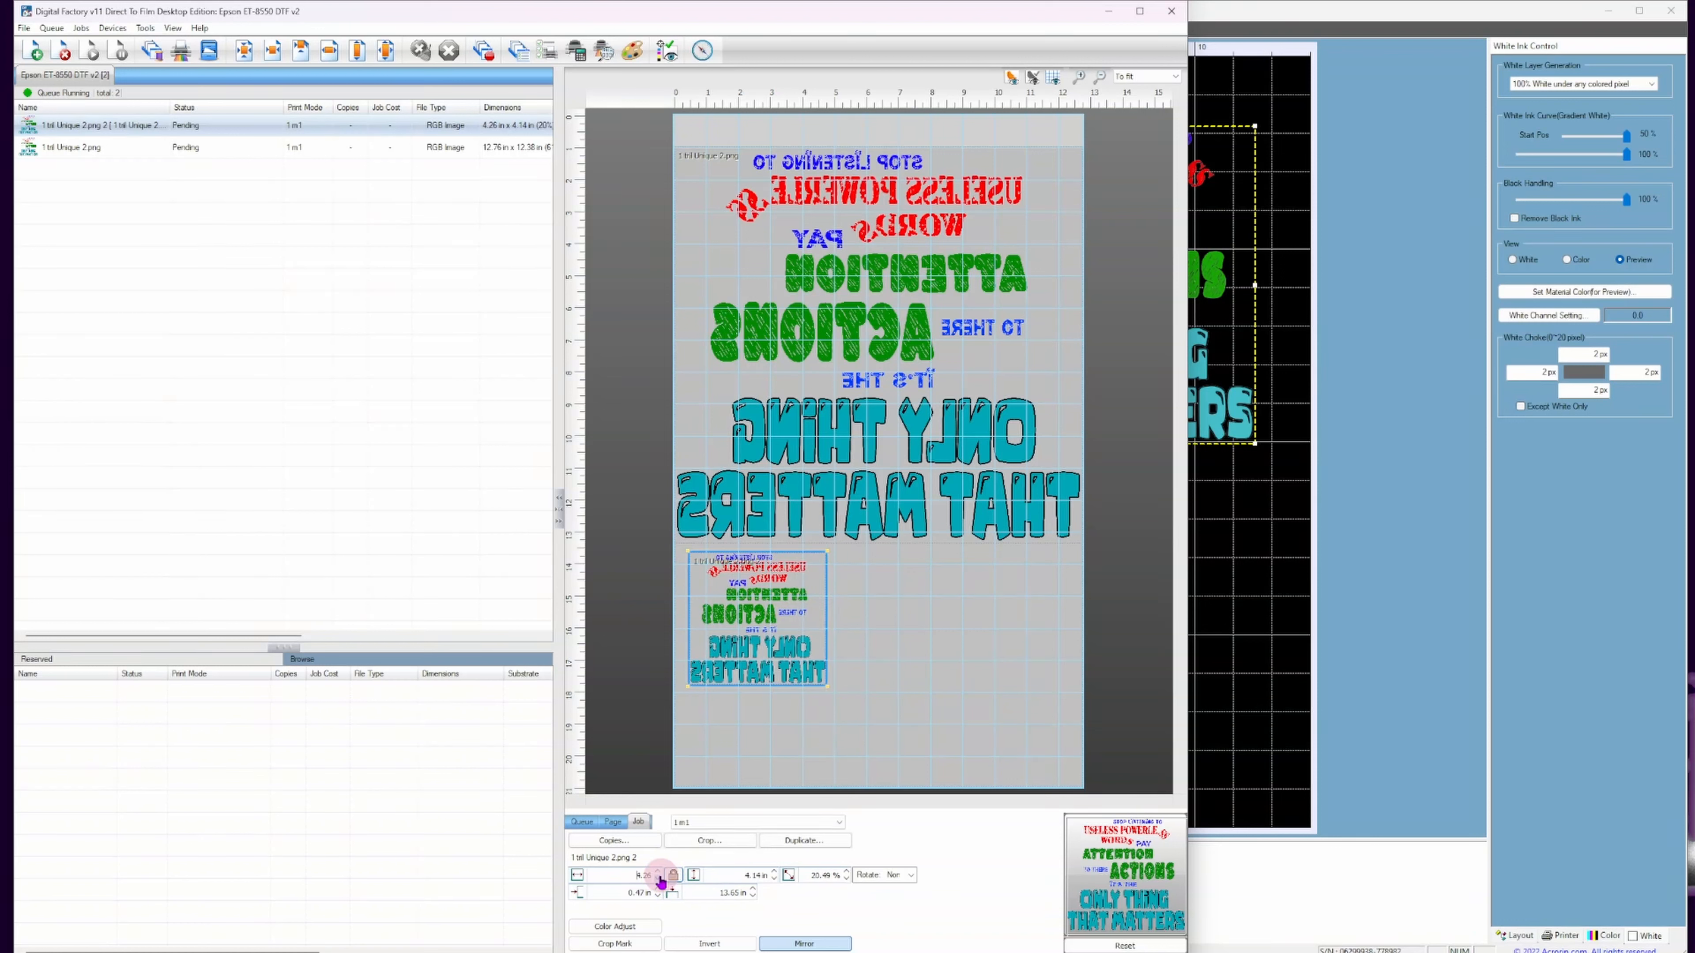
Resize the smaller design to 5.26 in wide and 4.38 in high, and move it slightly lower on the page.
left_click(658, 870)
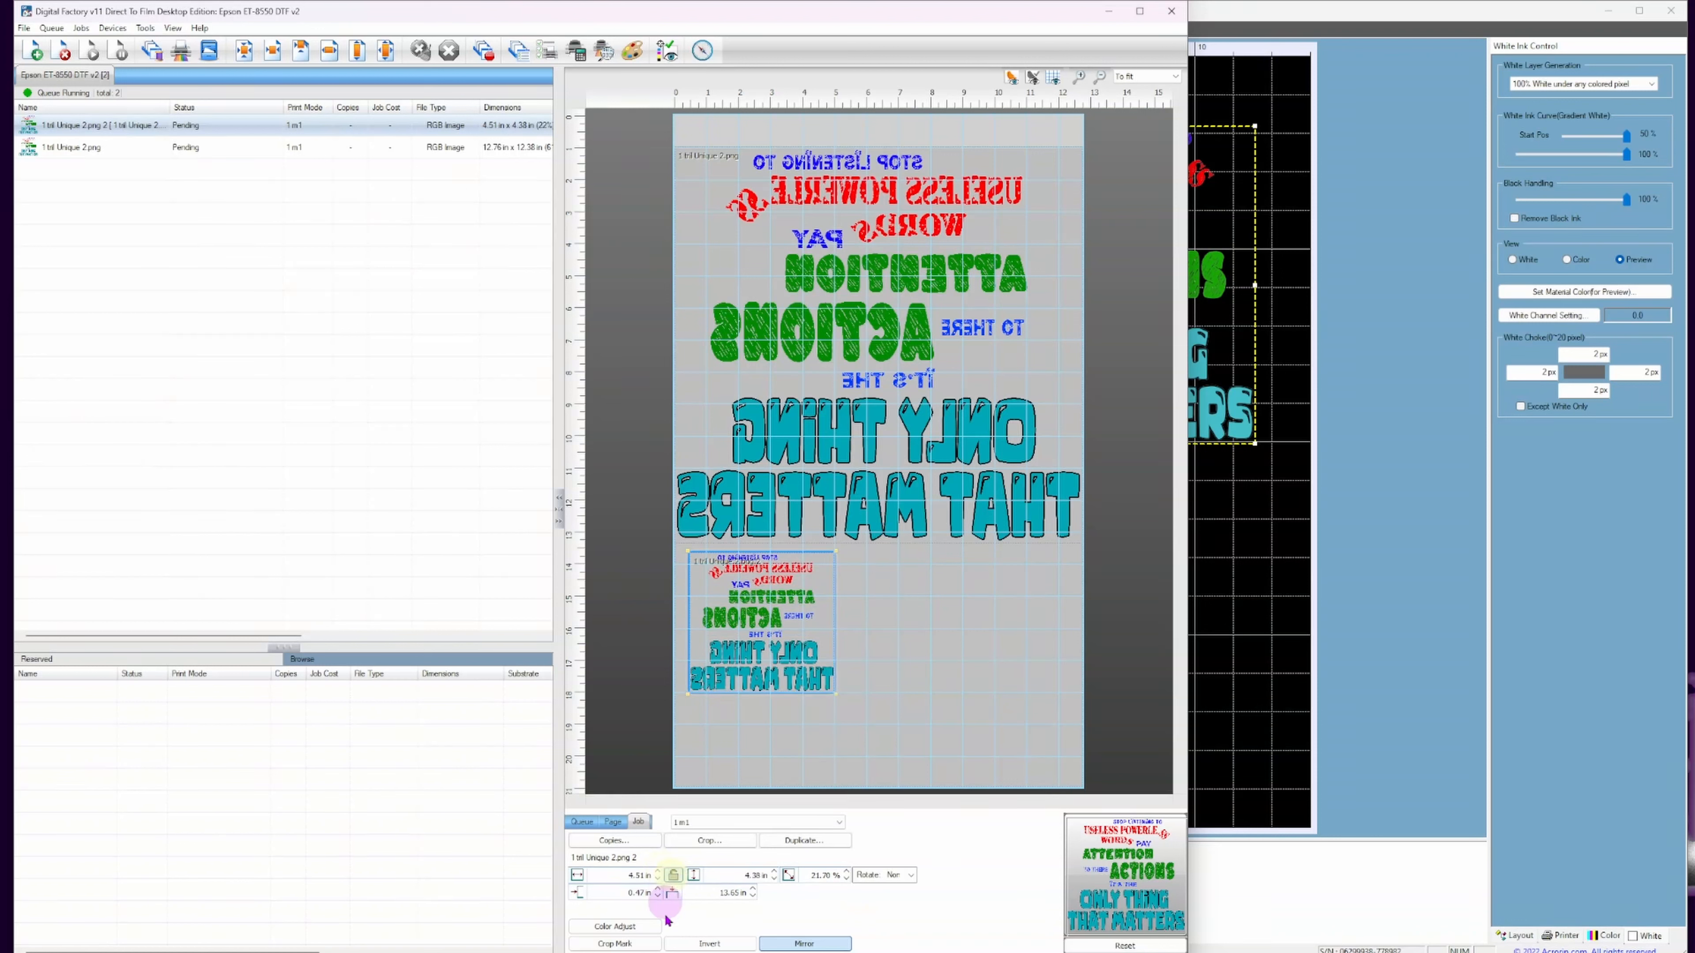
left_click_drag(659, 873, 658, 873)
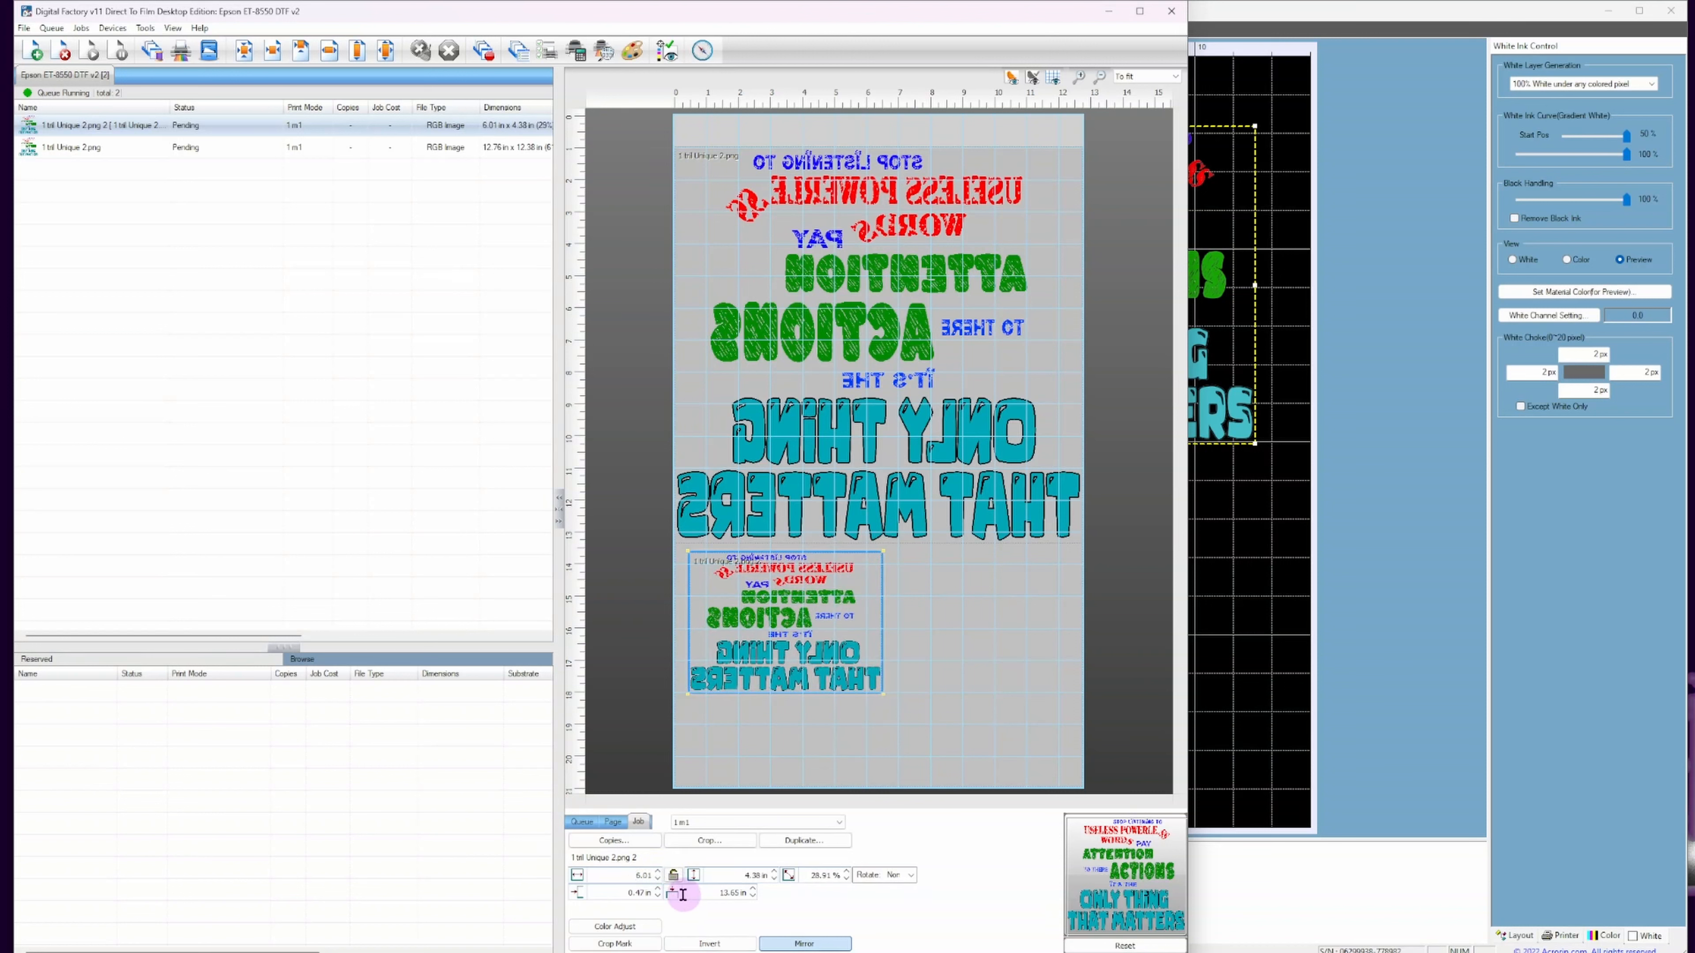
left_click_drag(658, 881, 658, 870)
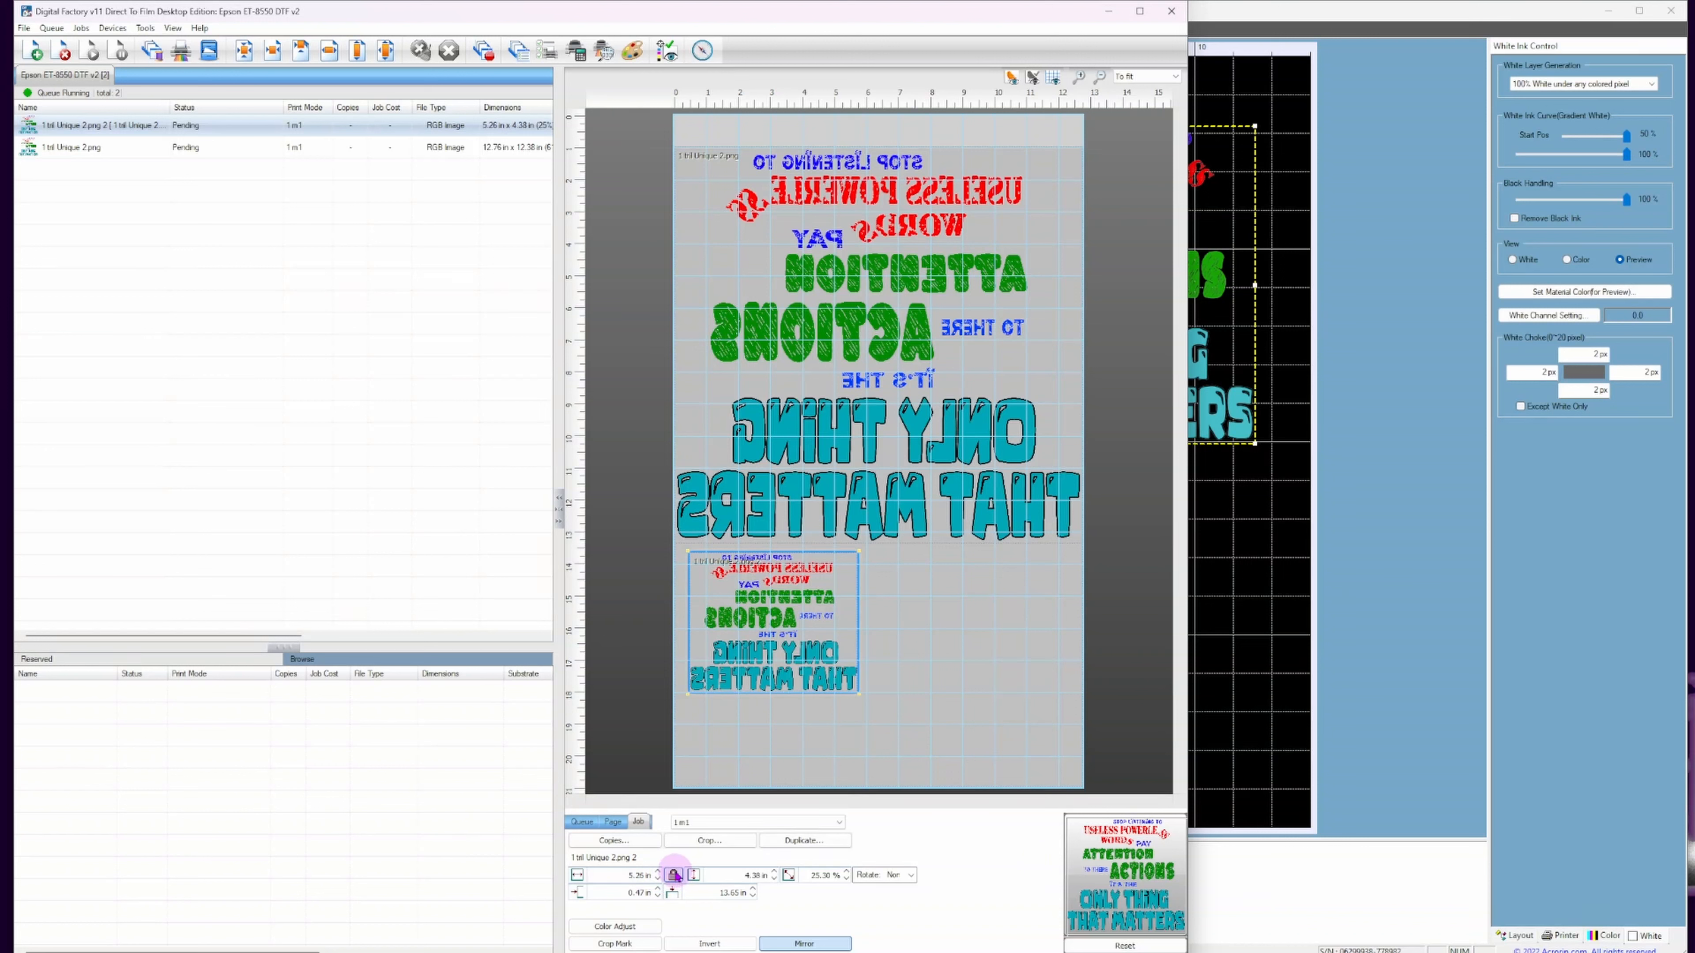
left_click_drag(758, 668, 797, 673)
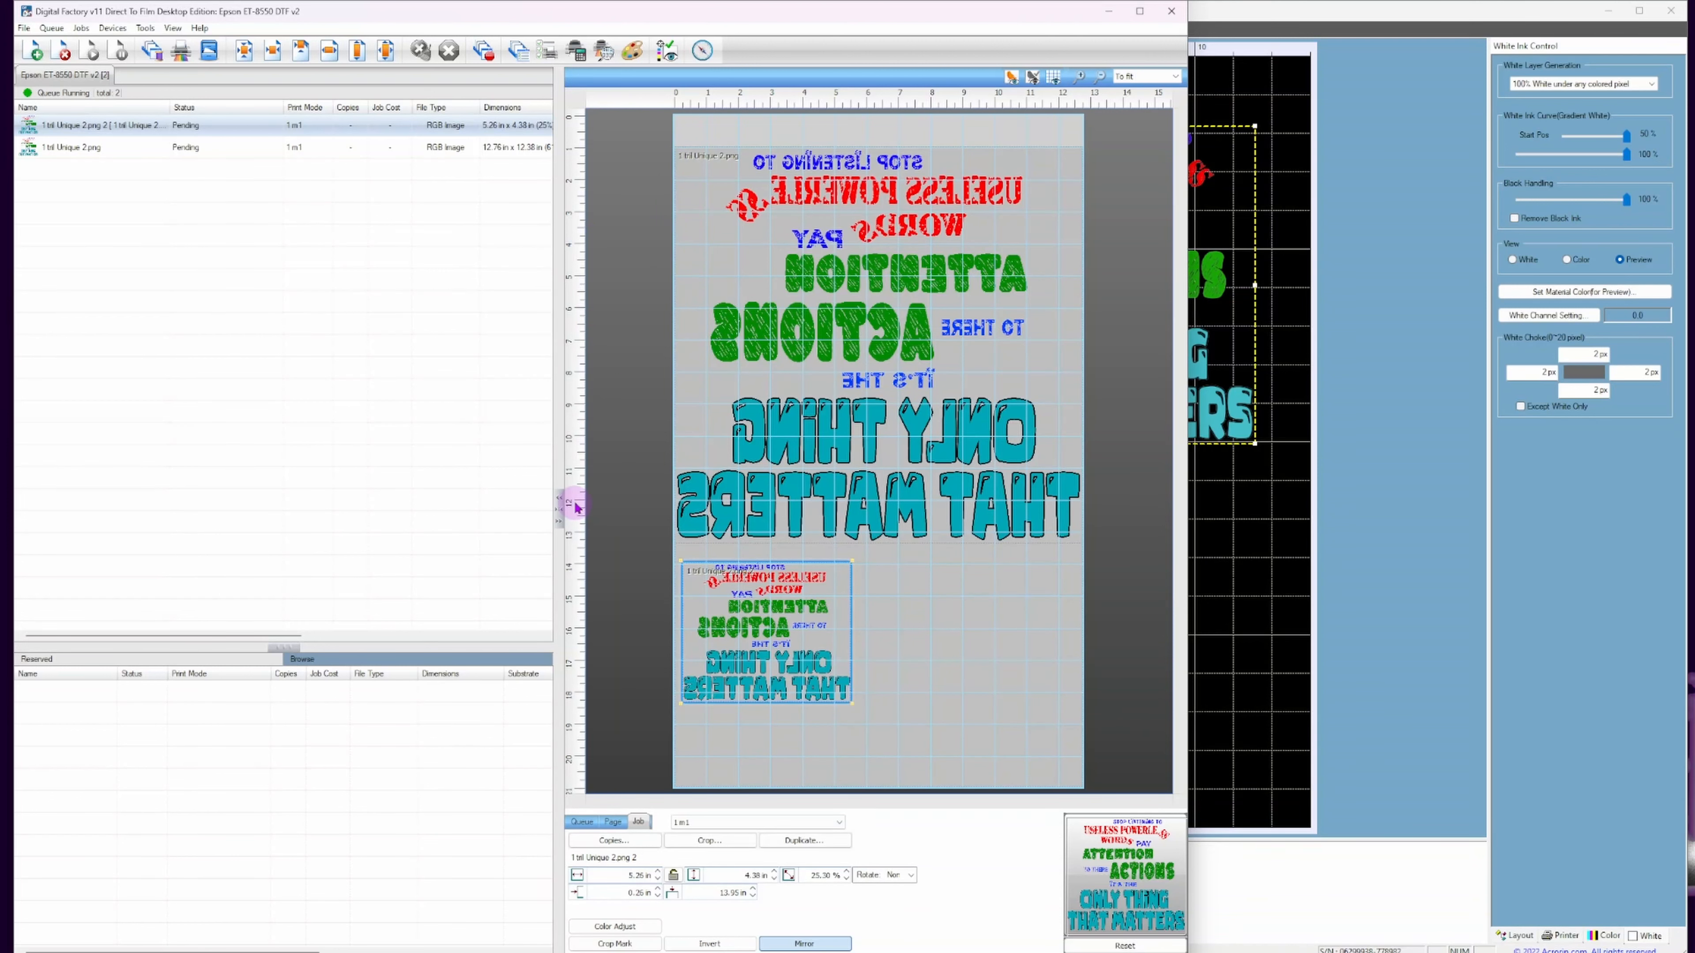
left_click(334, 389)
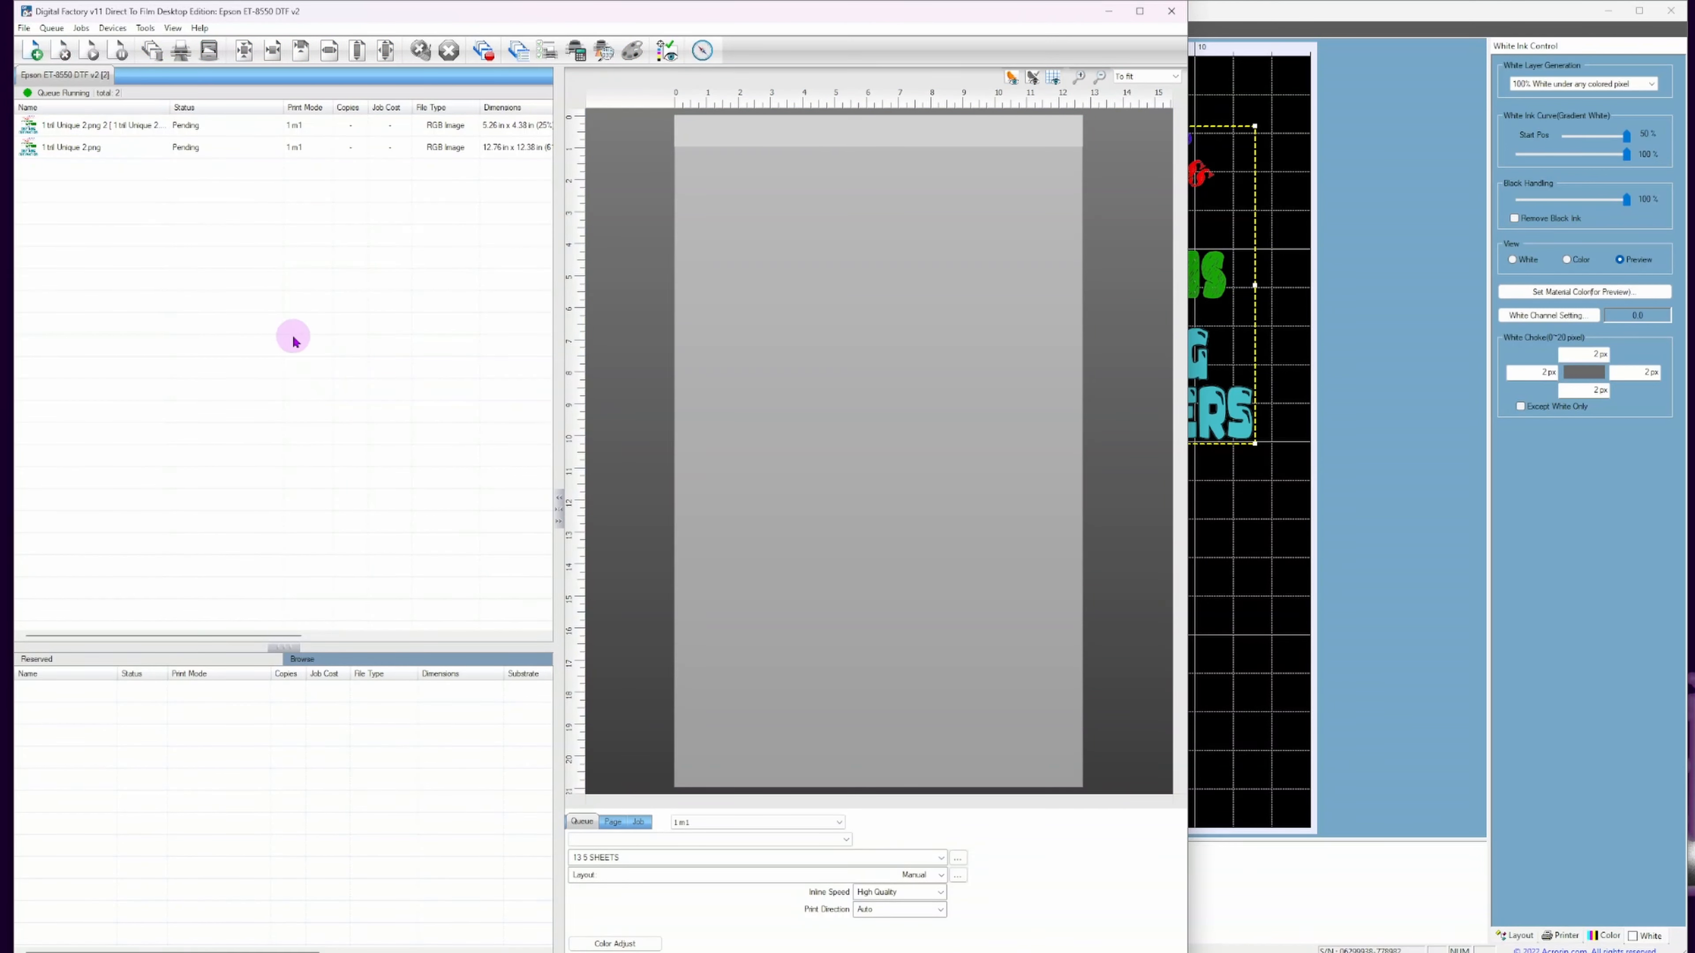
left_click(176, 126)
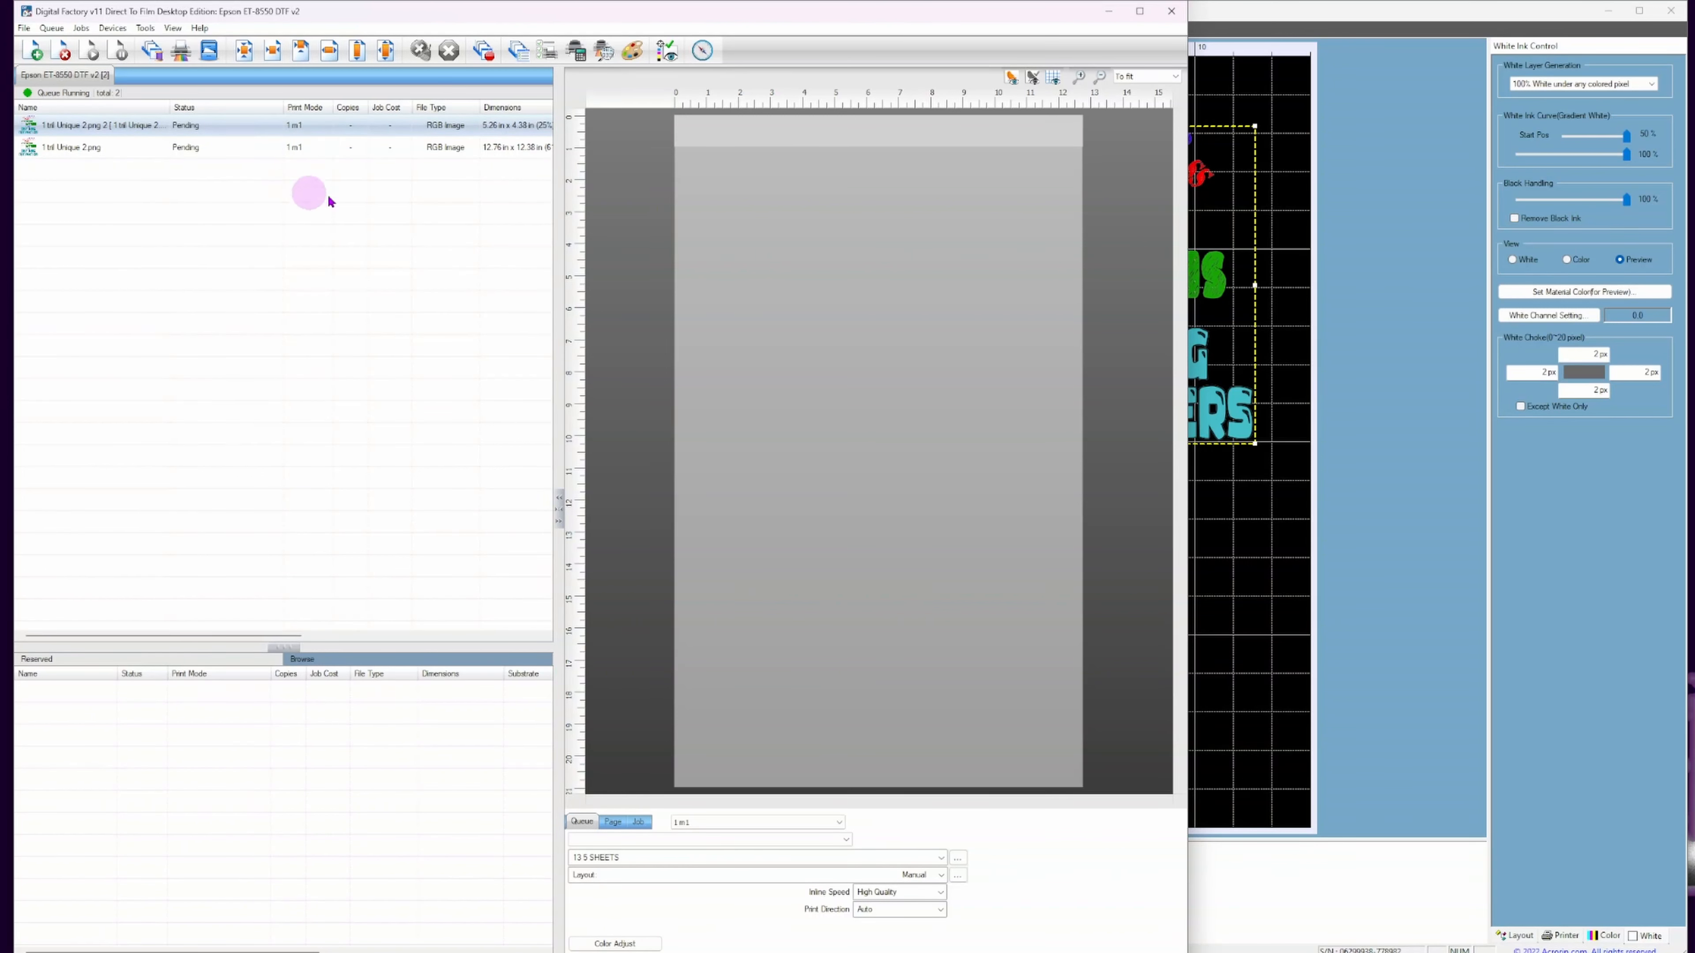
left_click(386, 50)
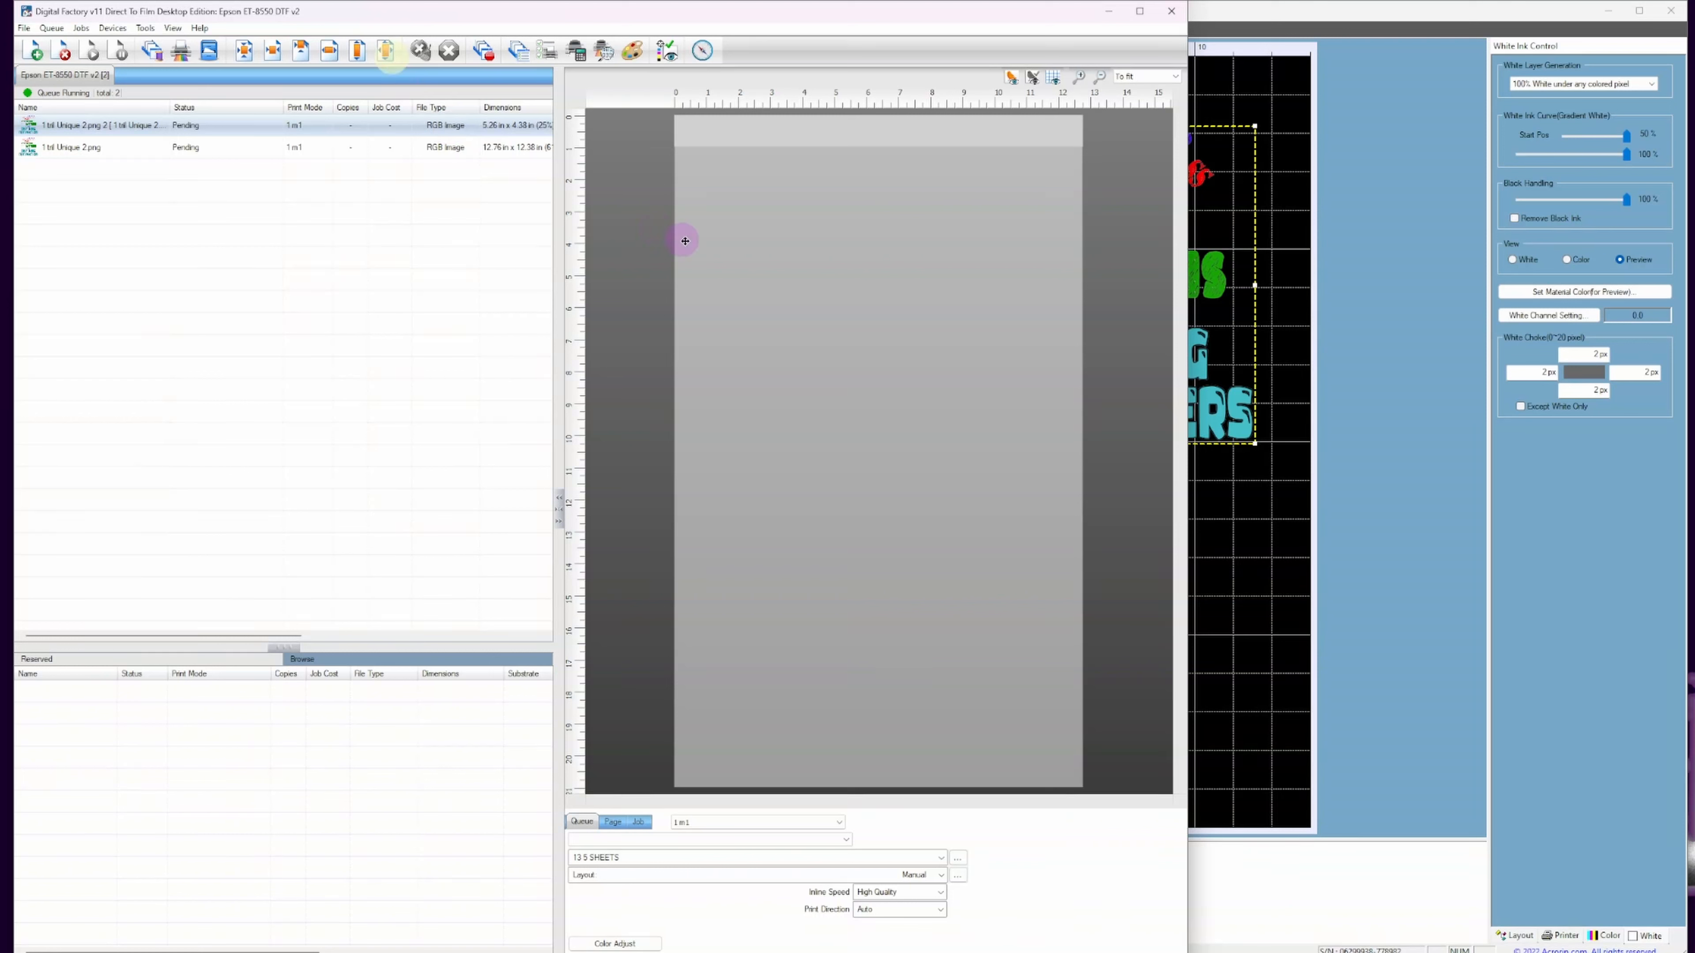
left_click(685, 241)
left_click(360, 50)
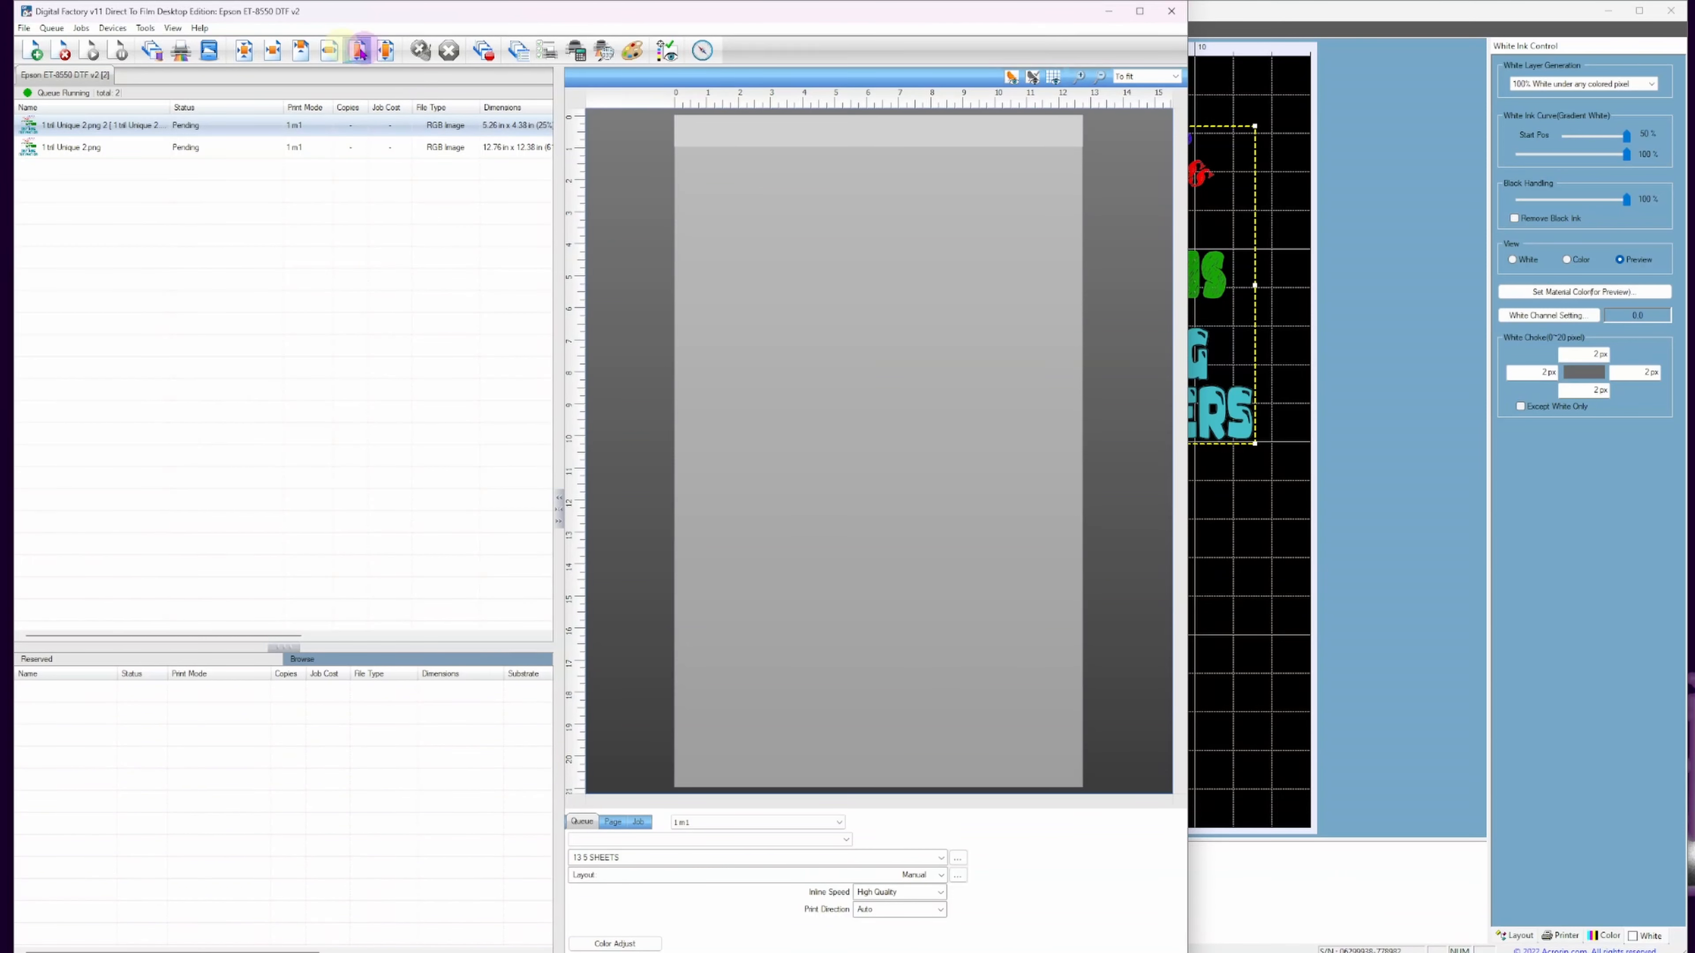
left_click(127, 115)
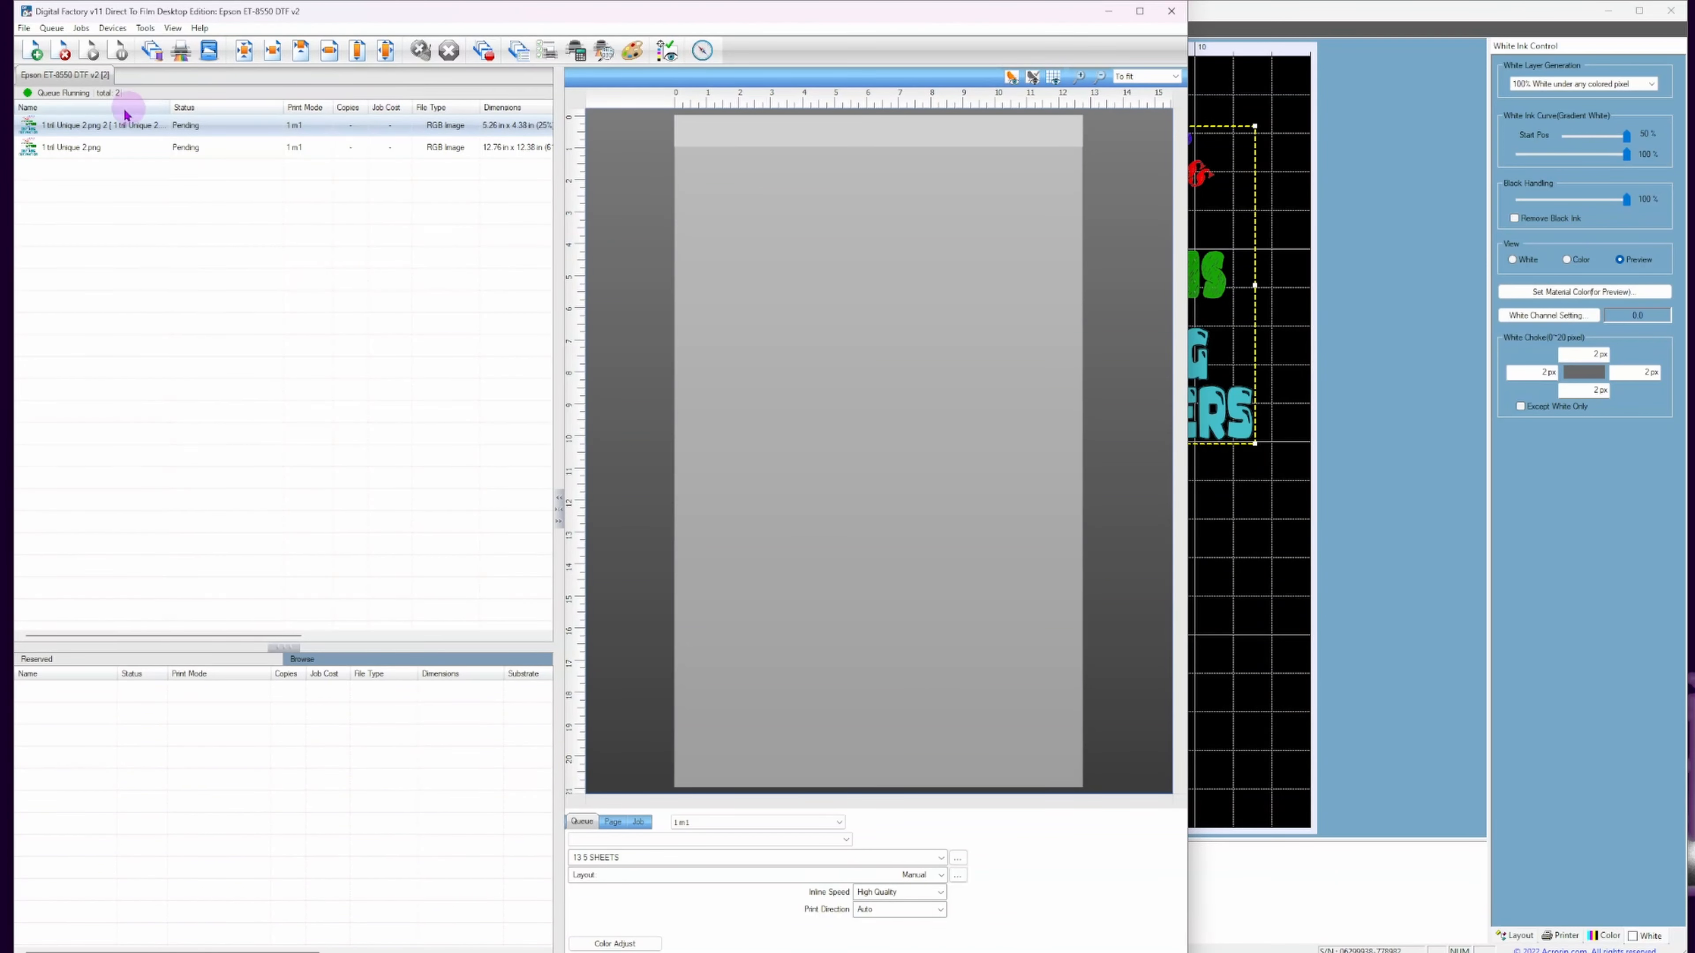
left_click(96, 83)
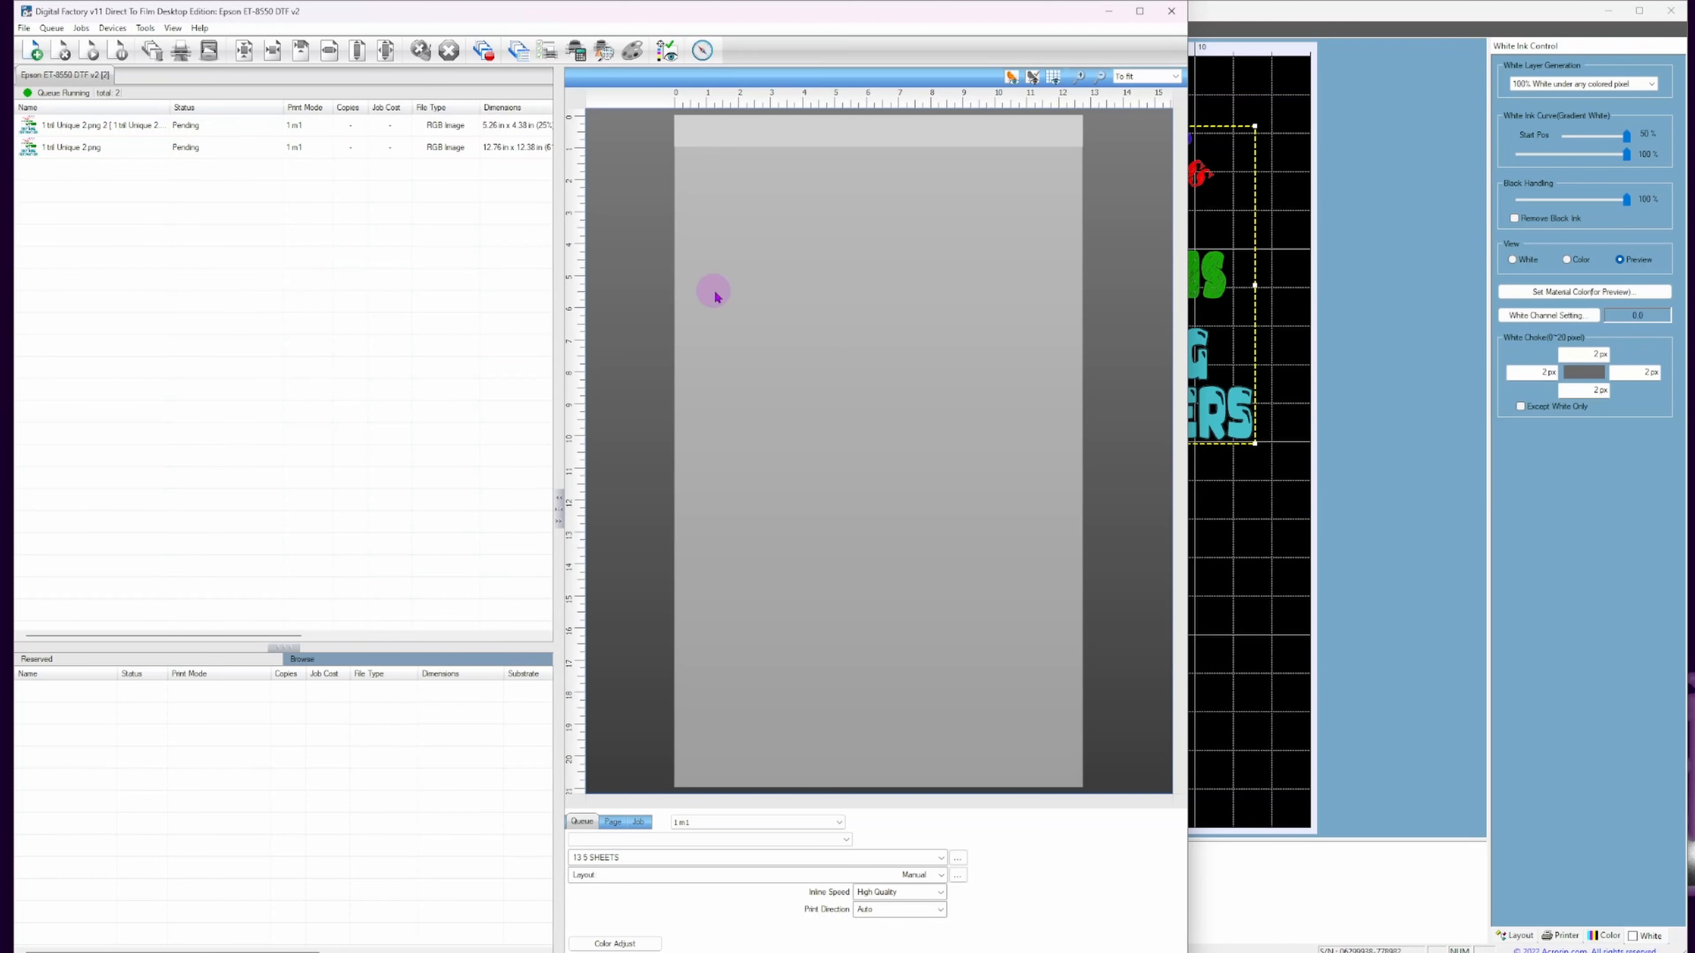
Switch to AcroRIP and set the material color for the preview to purple.
left_click(1218, 496)
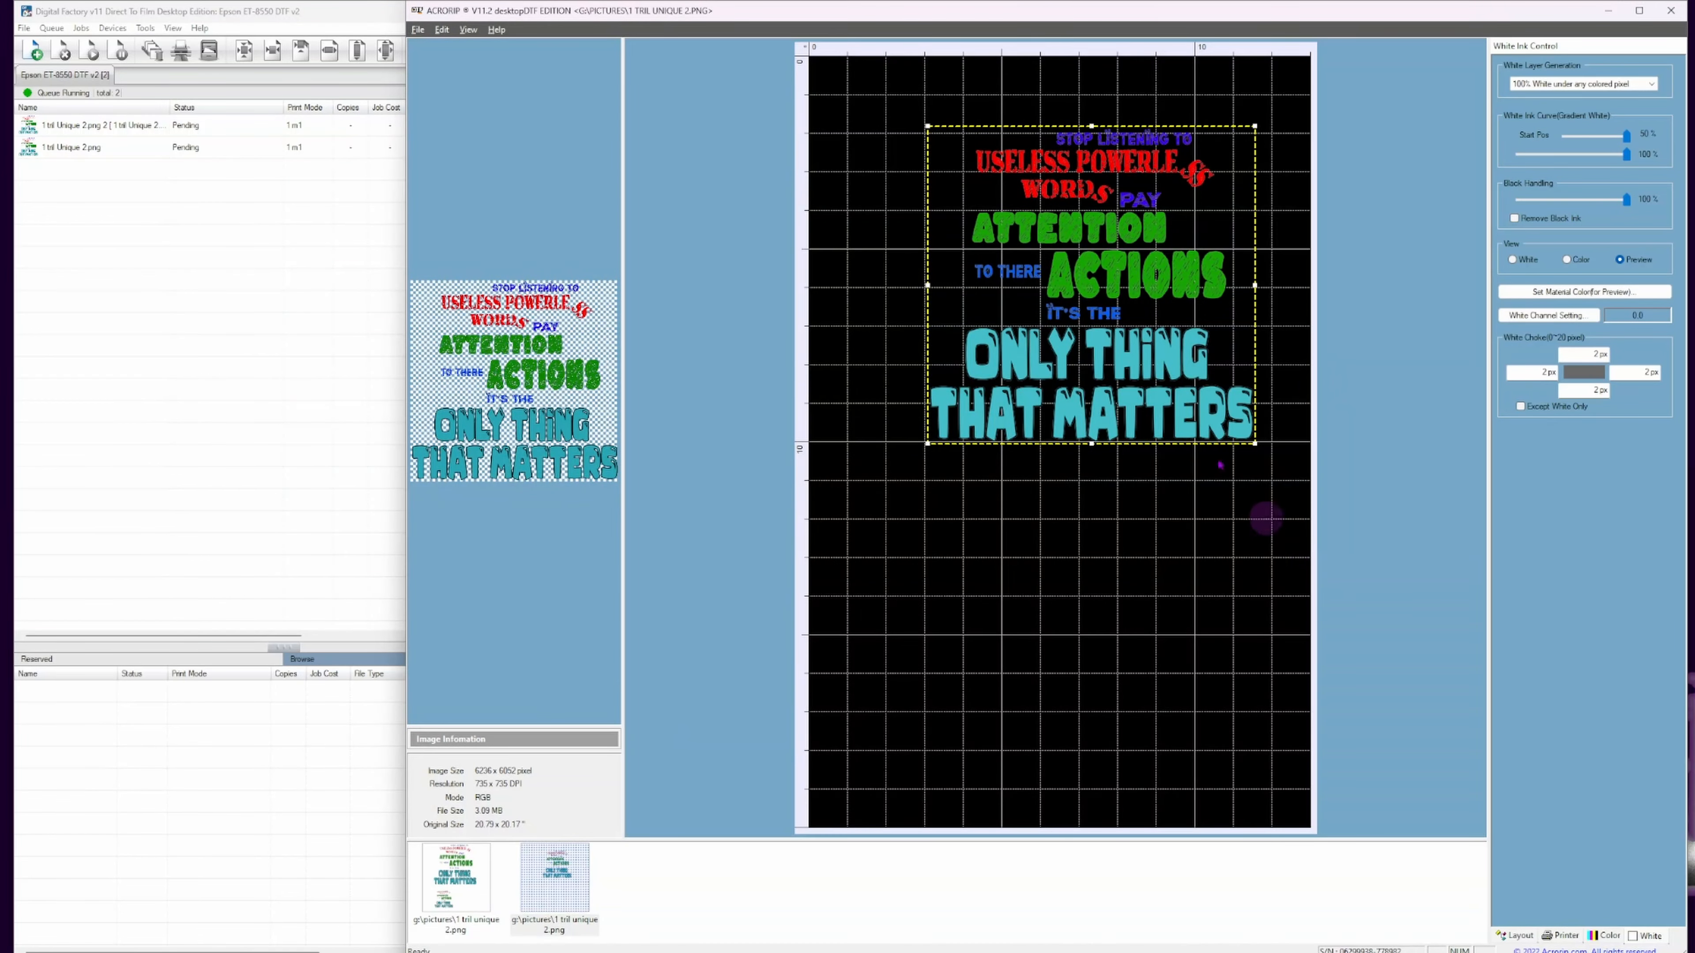
left_click(1545, 372)
left_click(1587, 293)
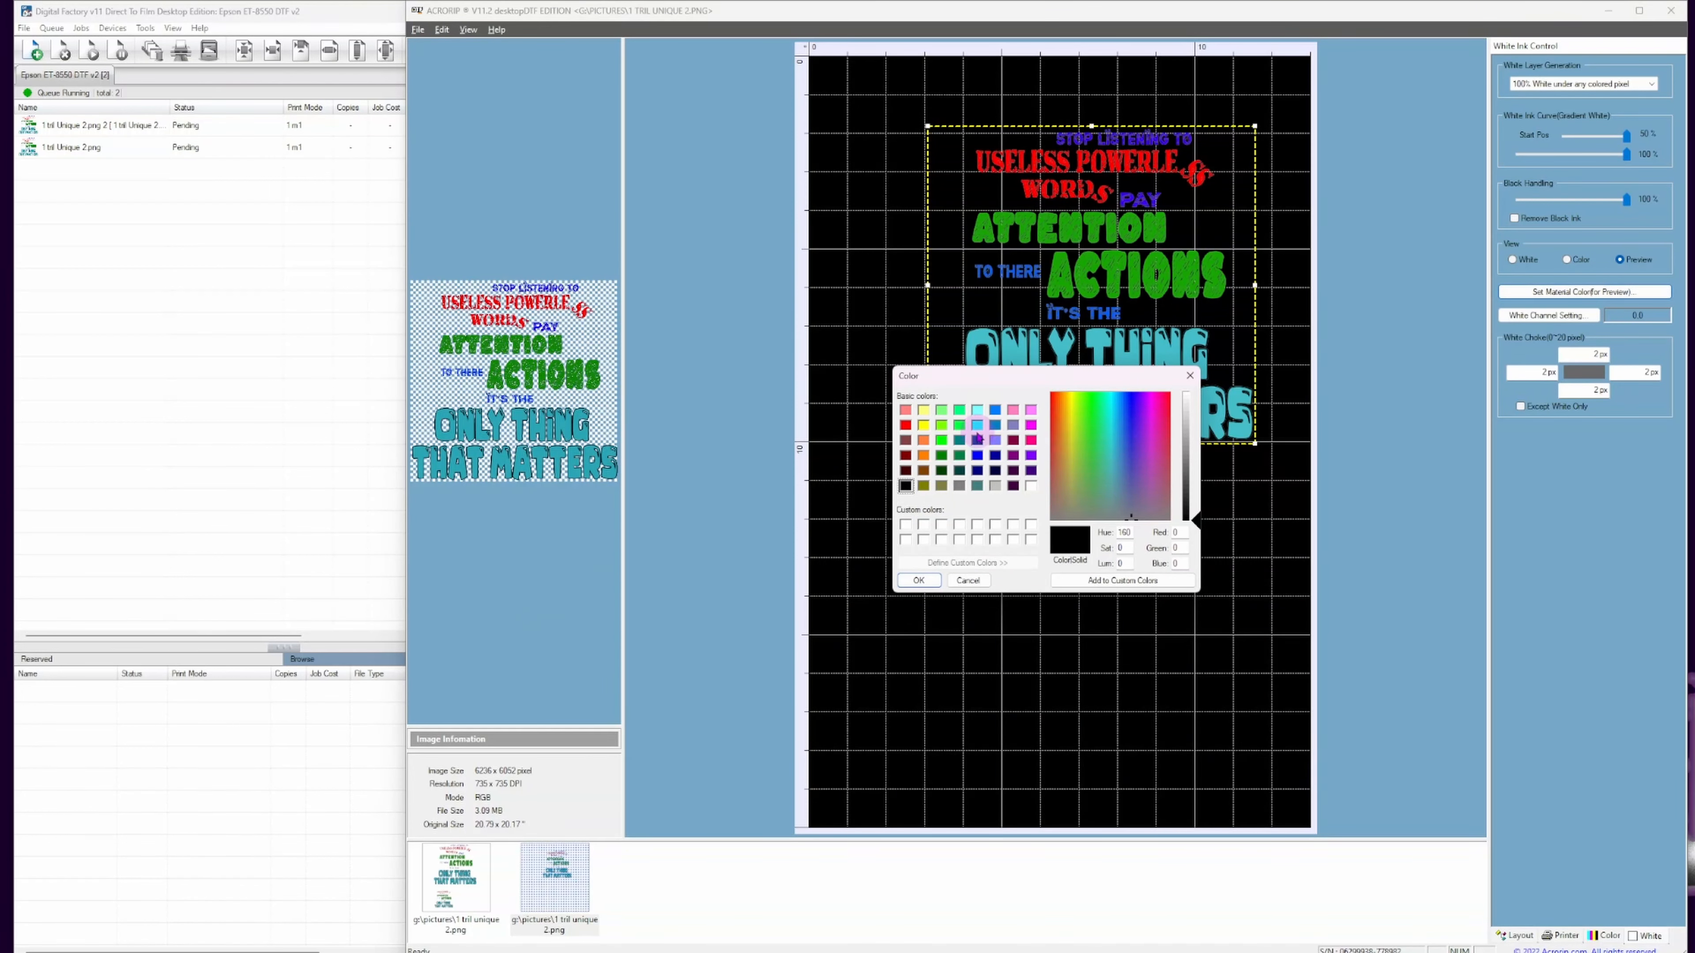
left_click(959, 426)
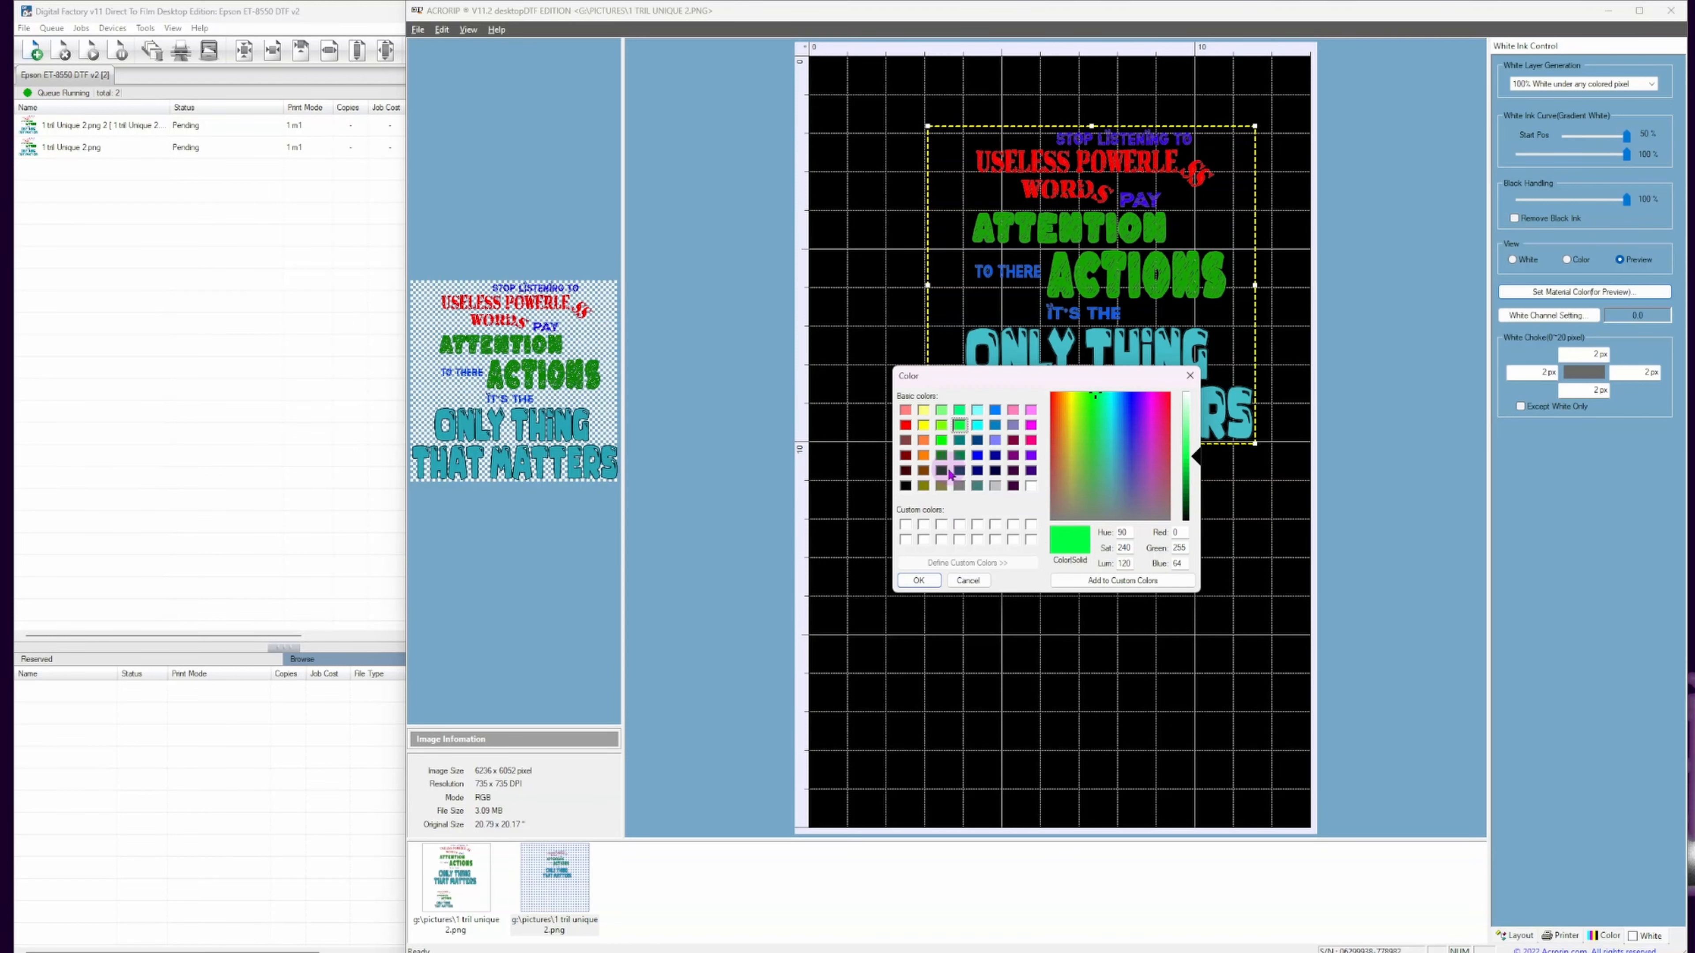
left_click(1013, 455)
left_click(1031, 455)
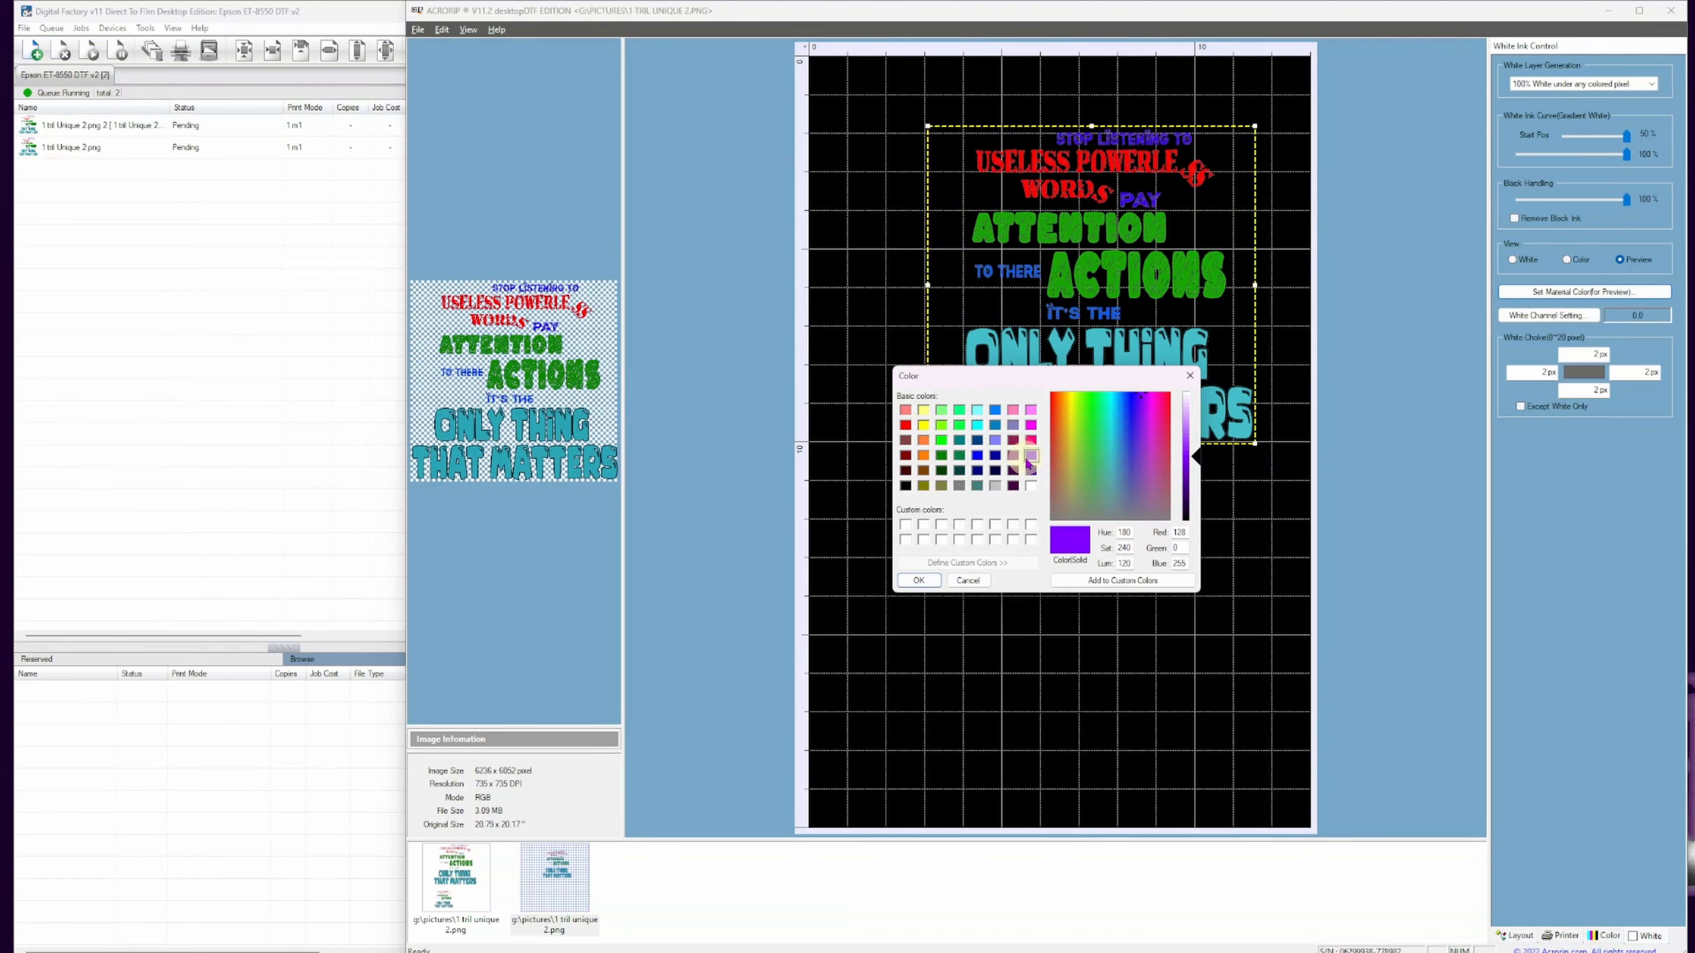
left_click(1101, 580)
left_click(921, 580)
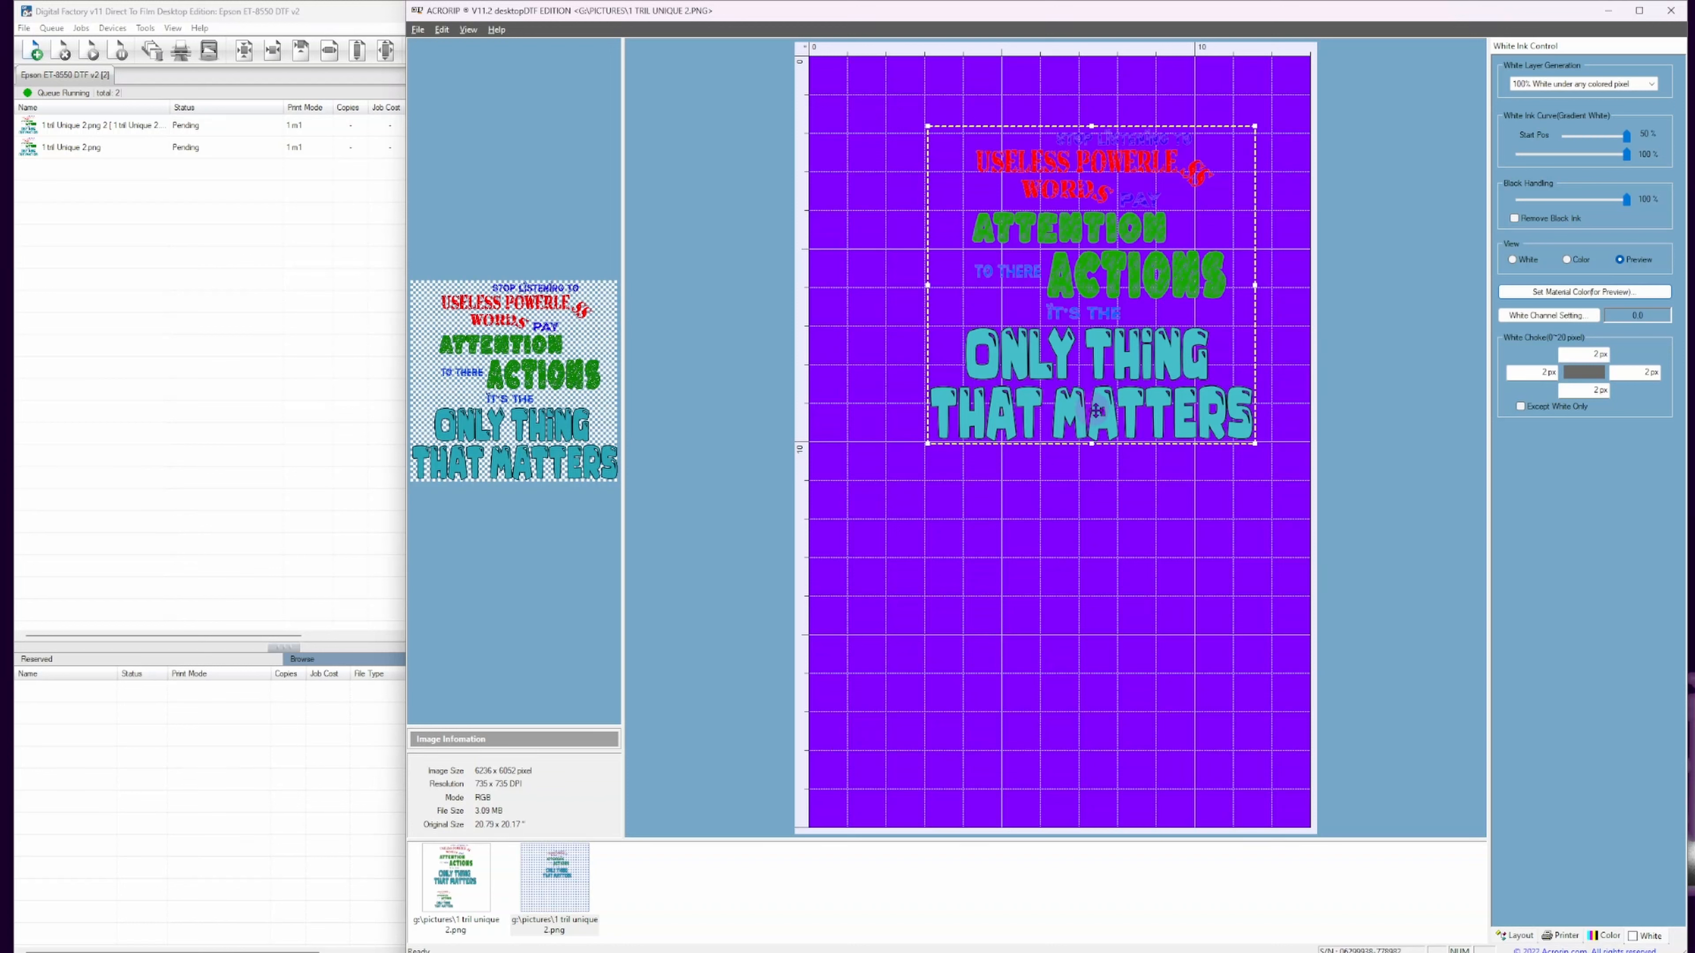
Reposition the text design on the purple page and scale it down slightly in proportion.
left_click_drag(992, 261, 1054, 306)
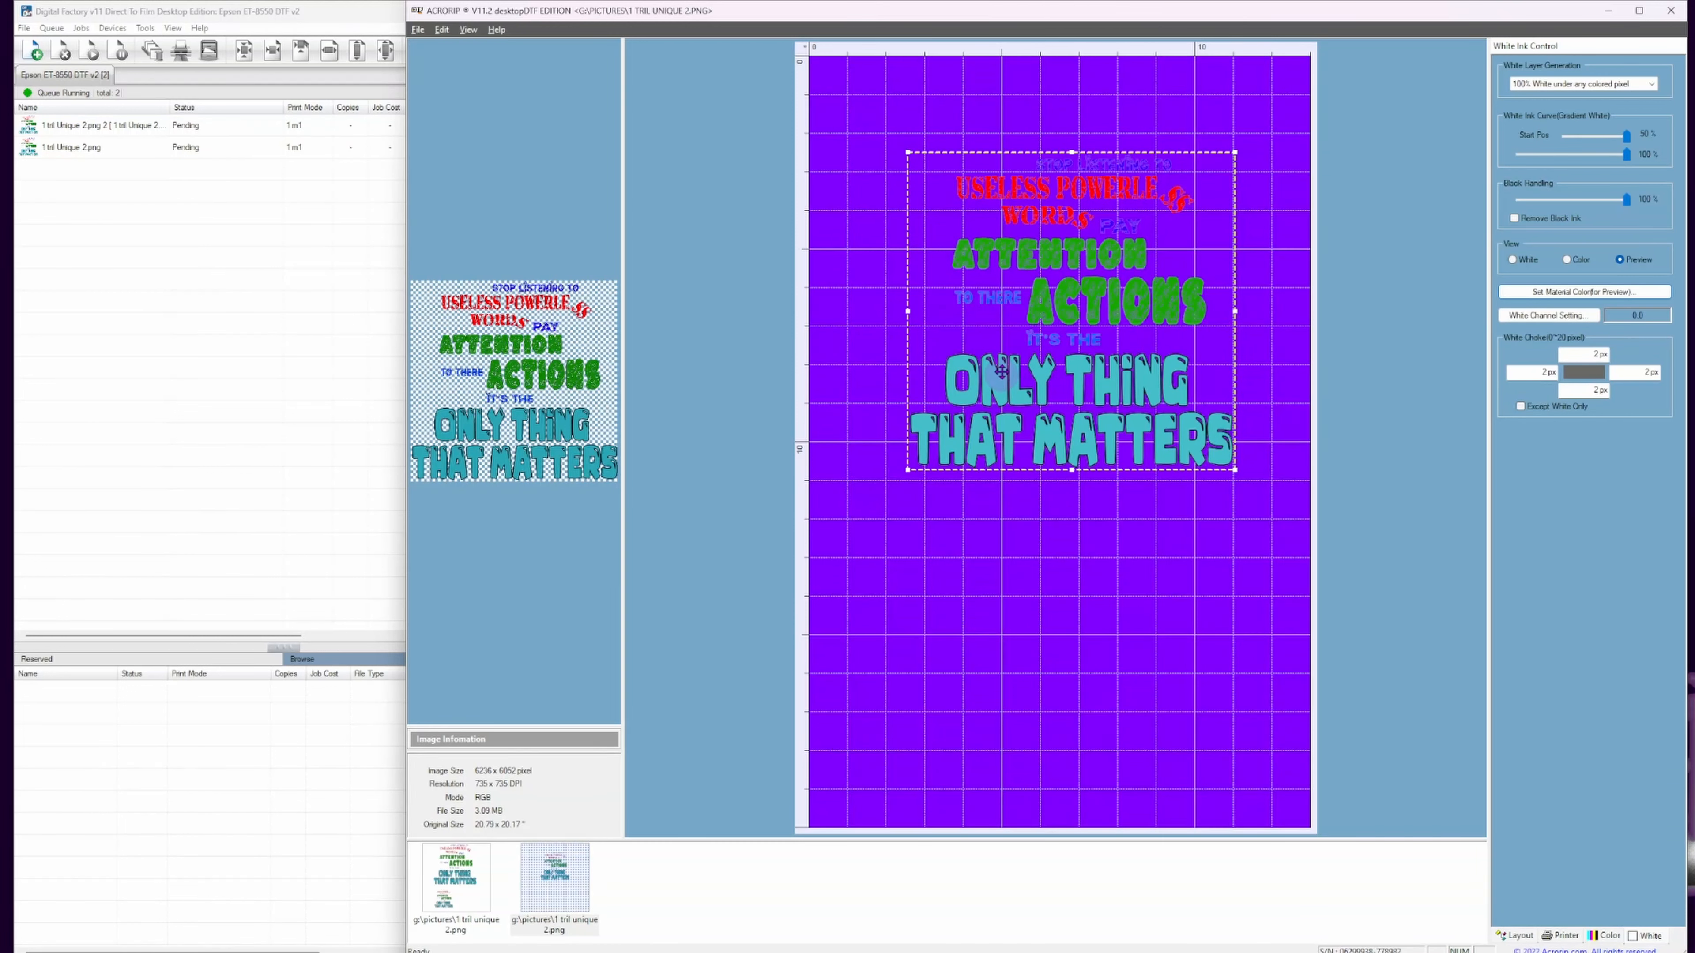
left_click_drag(1077, 361, 1001, 361)
left_click_drag(1061, 290, 1133, 272)
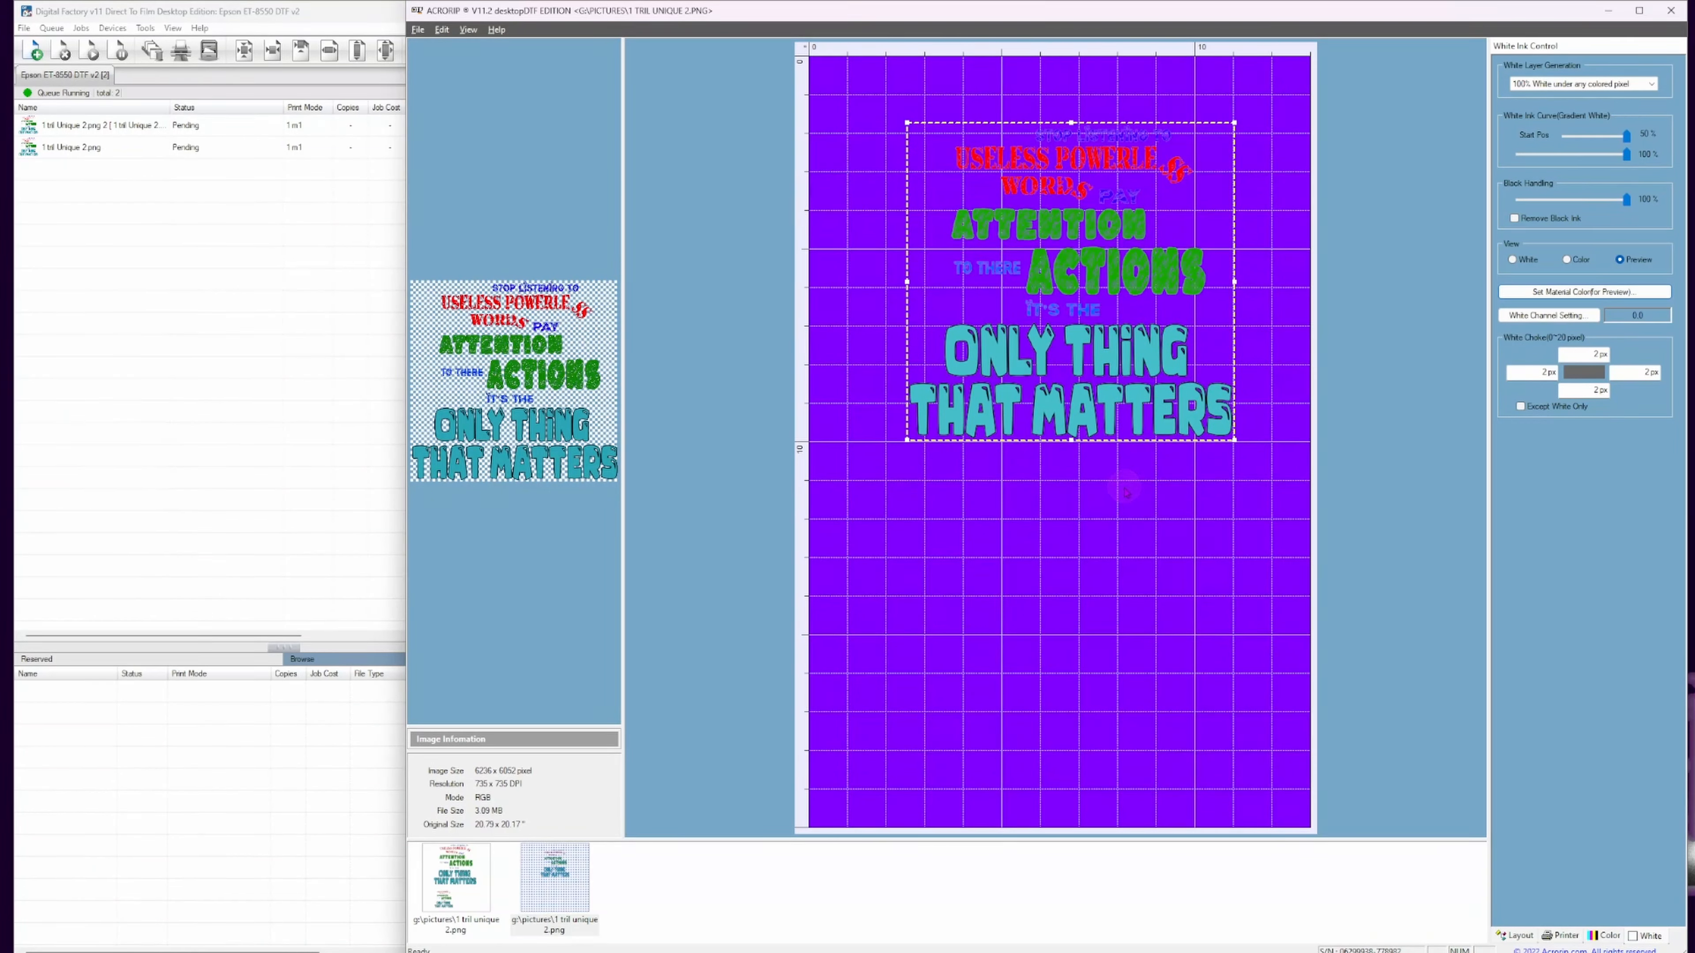
left_click_drag(1164, 384, 1160, 396)
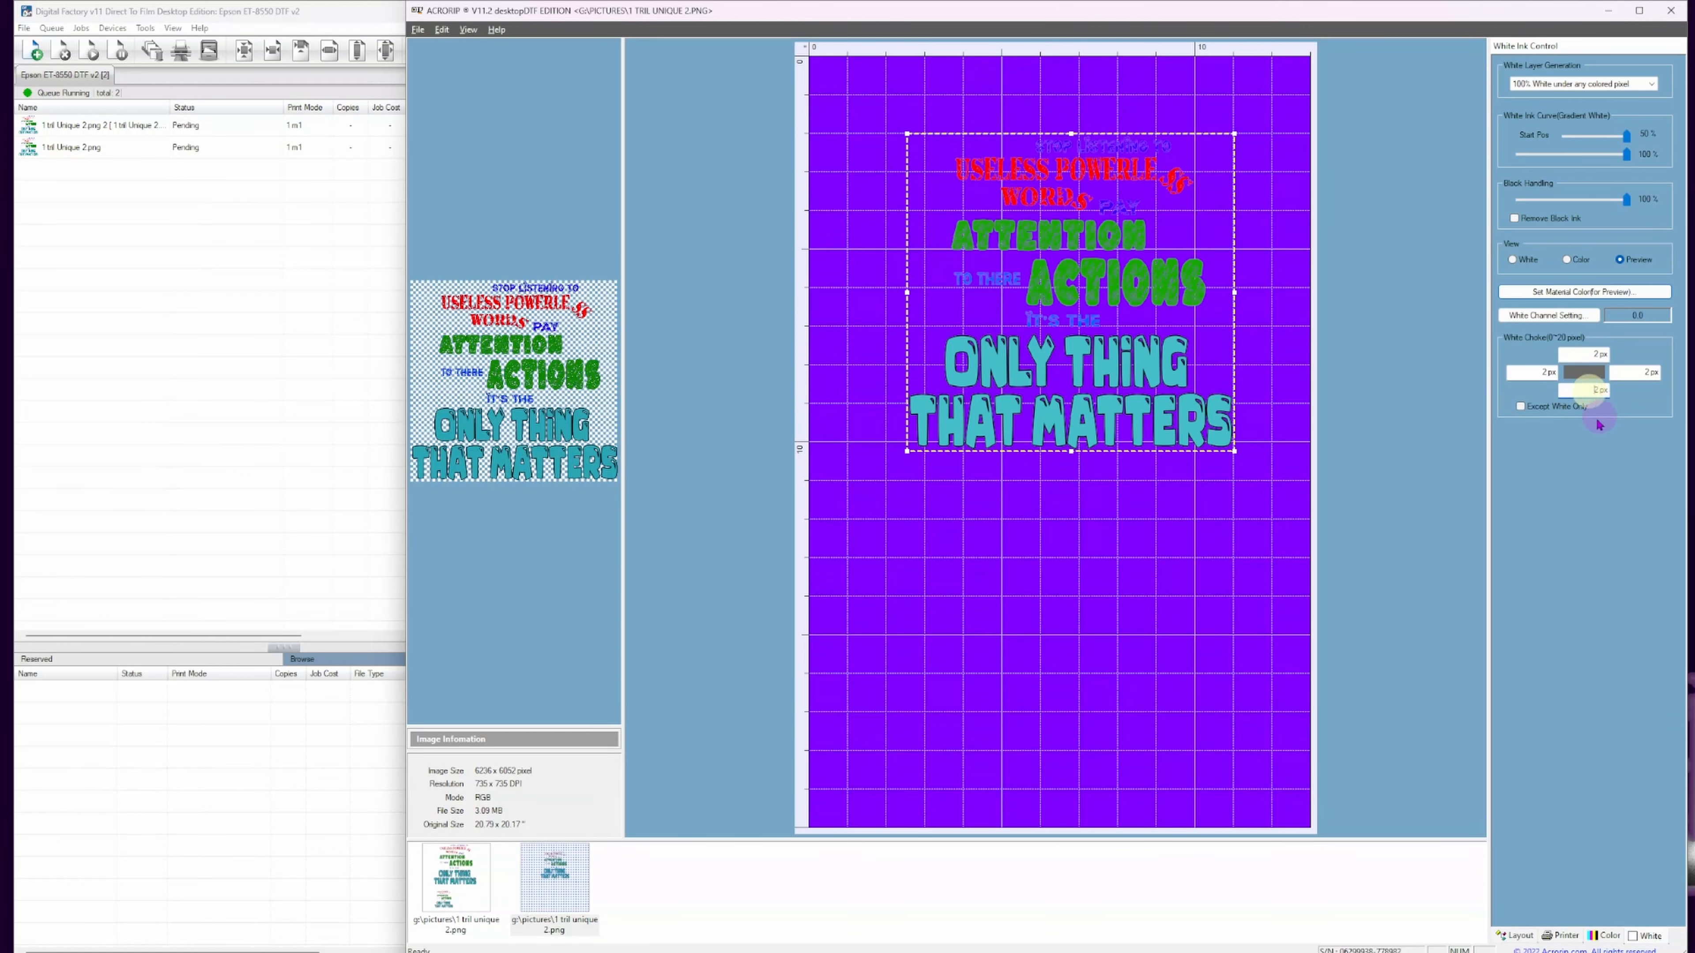
mouse_move(1154, 438)
left_mouse_down()
mouse_move(1140, 428)
mouse_move(1156, 432)
left_mouse_up()
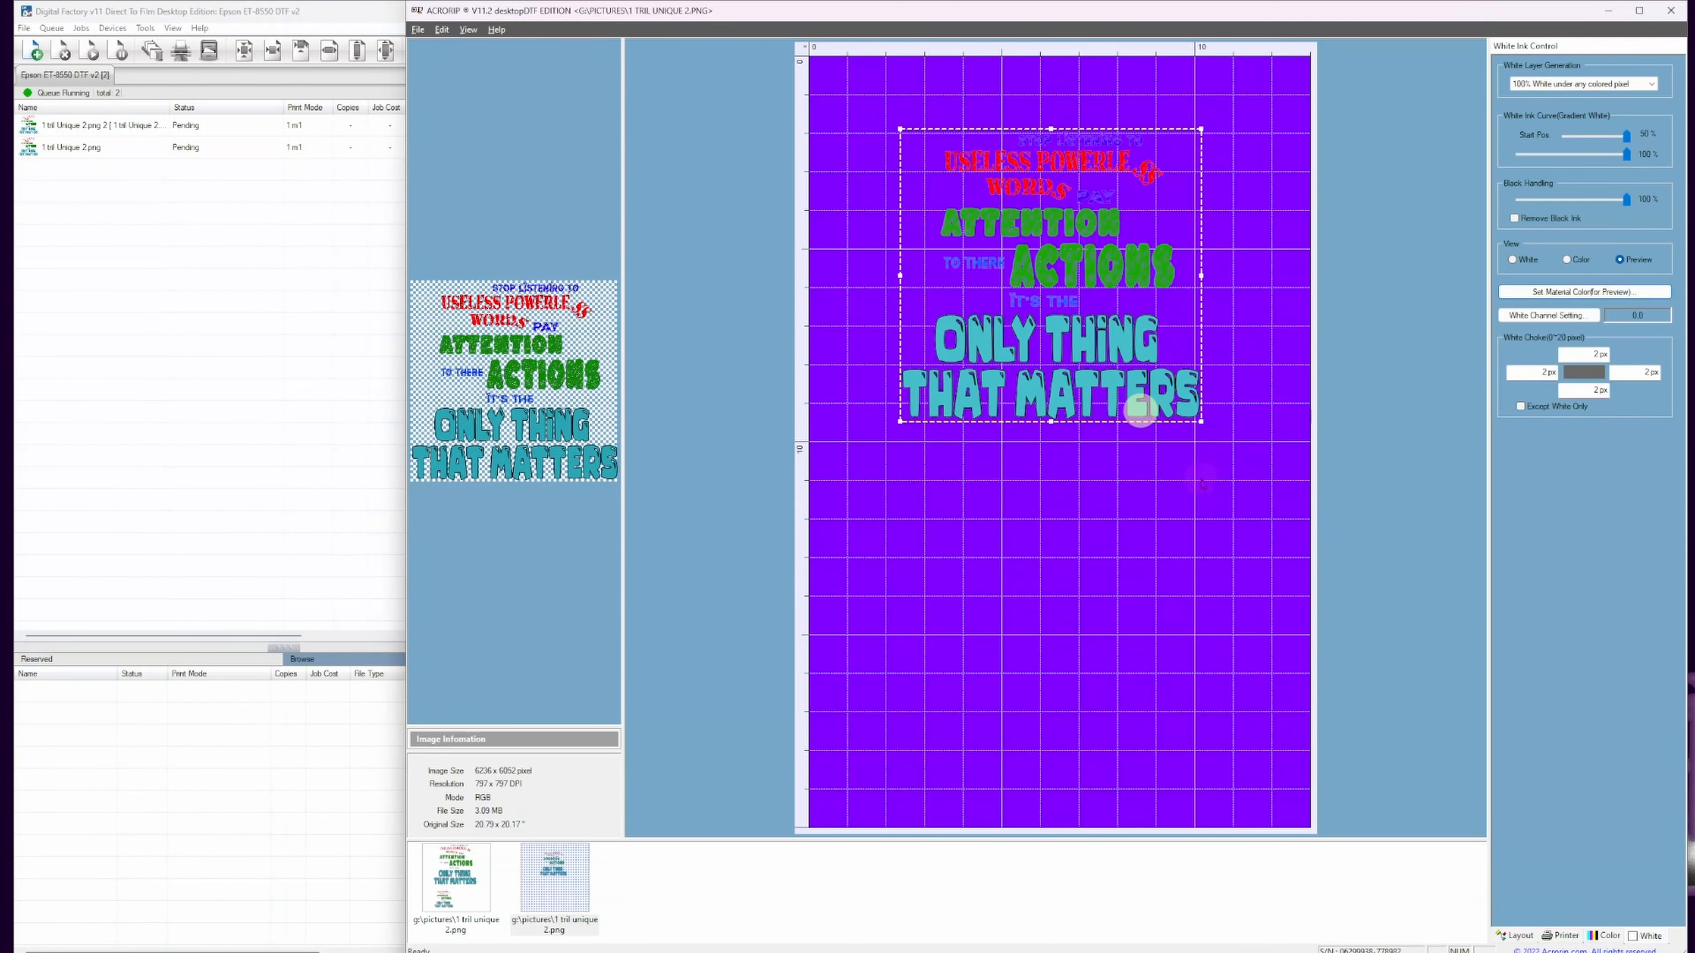
left_click_drag(1202, 428, 1213, 437)
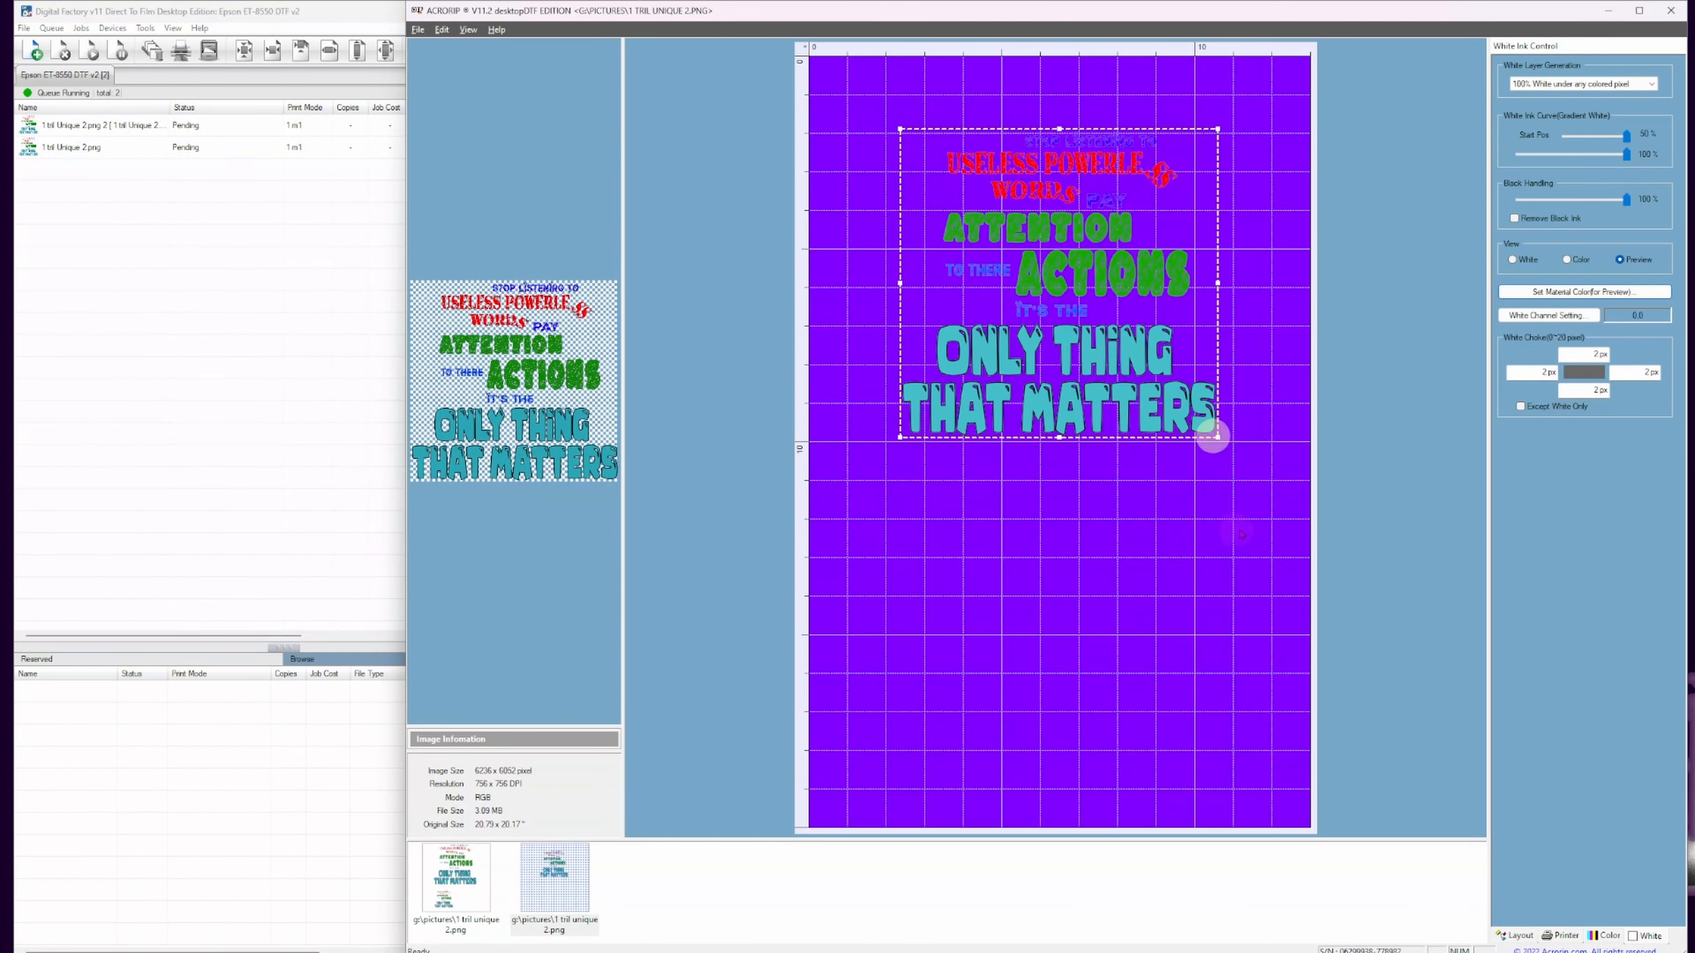
left_click_drag(1201, 431, 1194, 408)
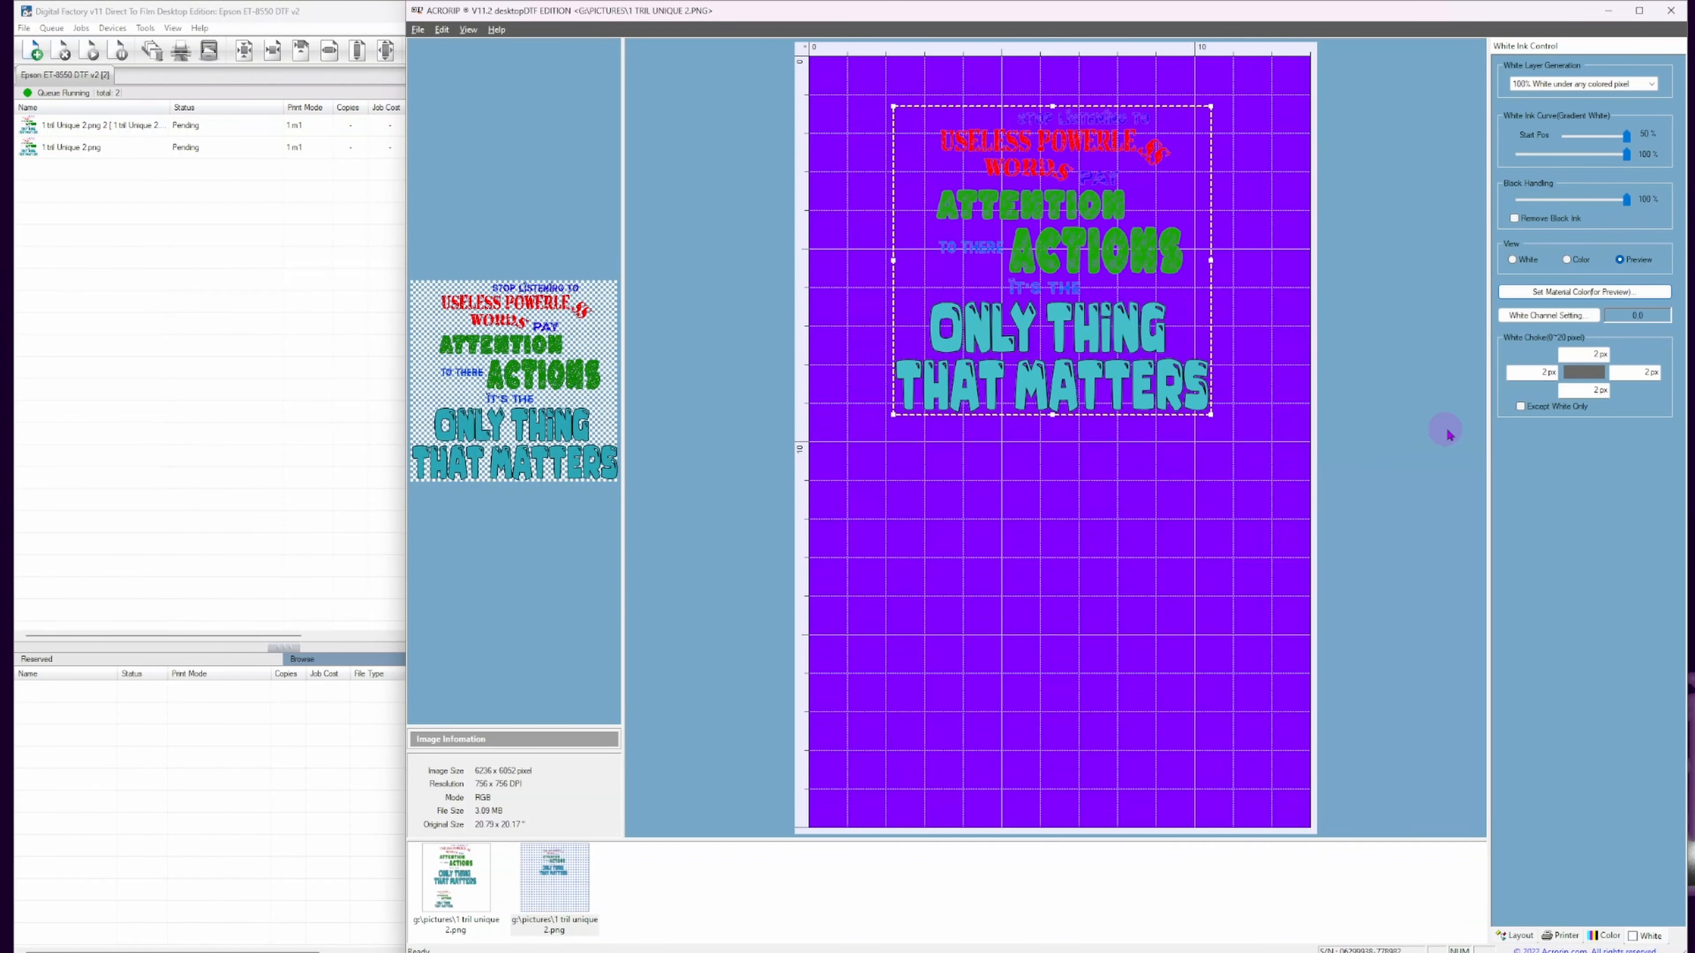
Scale the design down a little further and place it near the page's upper-left corner.
left_click(1558, 372)
left_click(1512, 453)
left_click(1187, 389)
left_click(1532, 414)
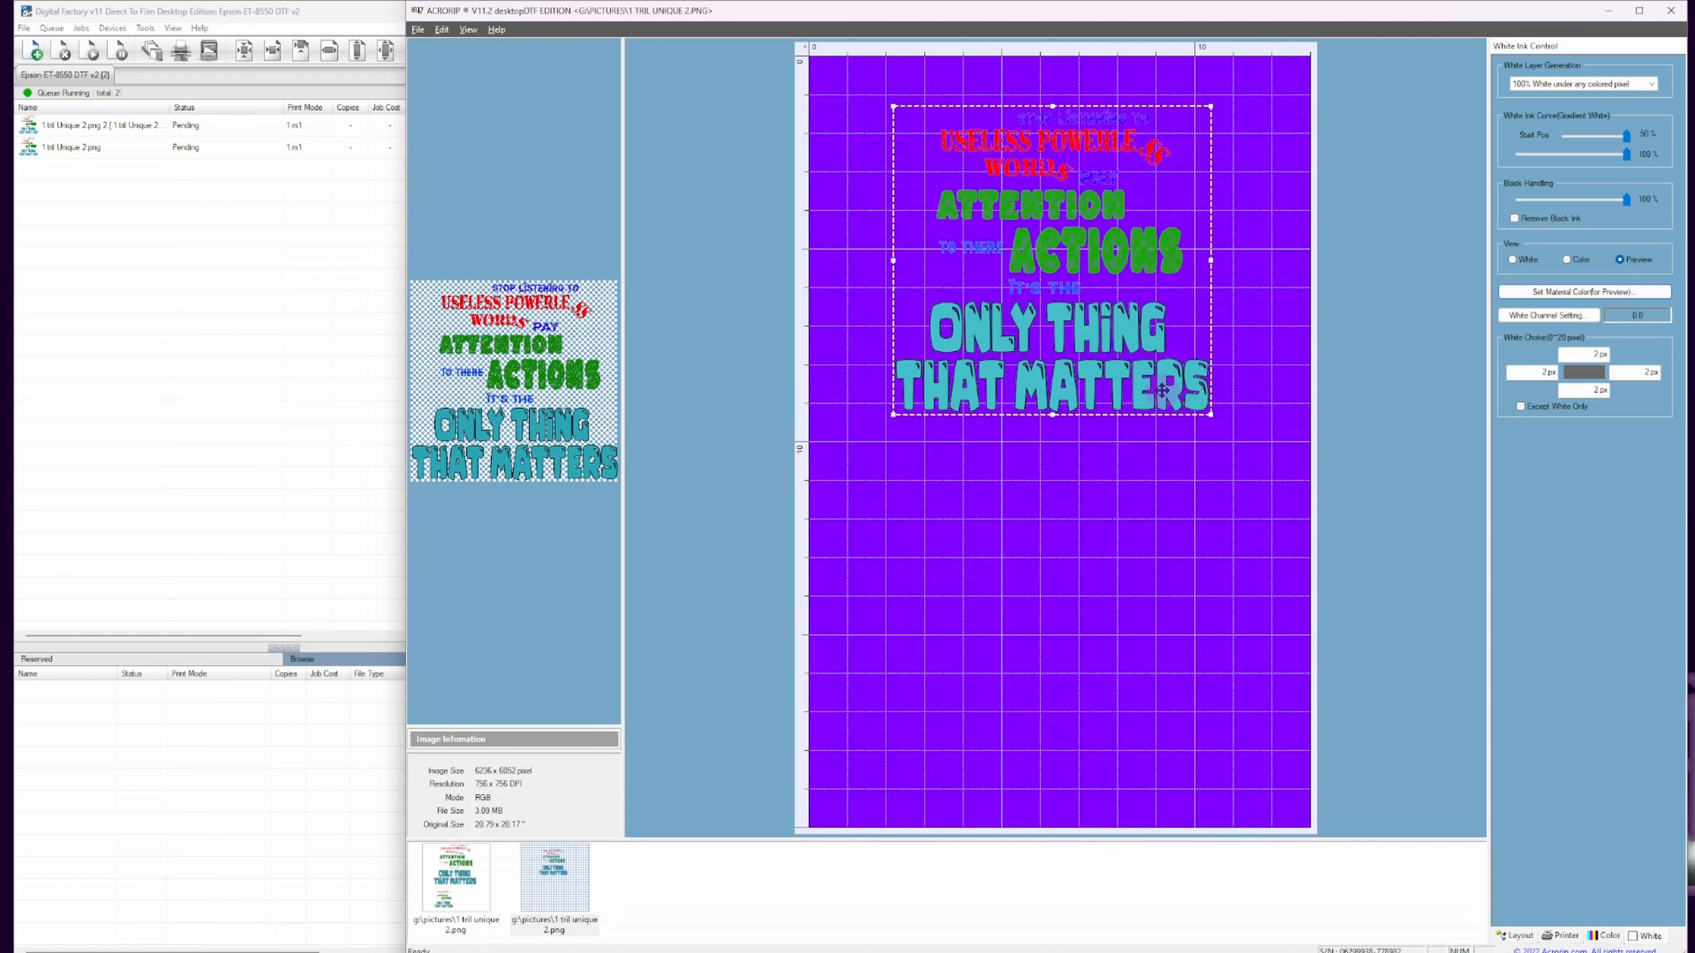
left_click_drag(1058, 263, 1105, 365)
scroll(1061, 366, "up", 1)
scroll(1094, 379, "down", 3)
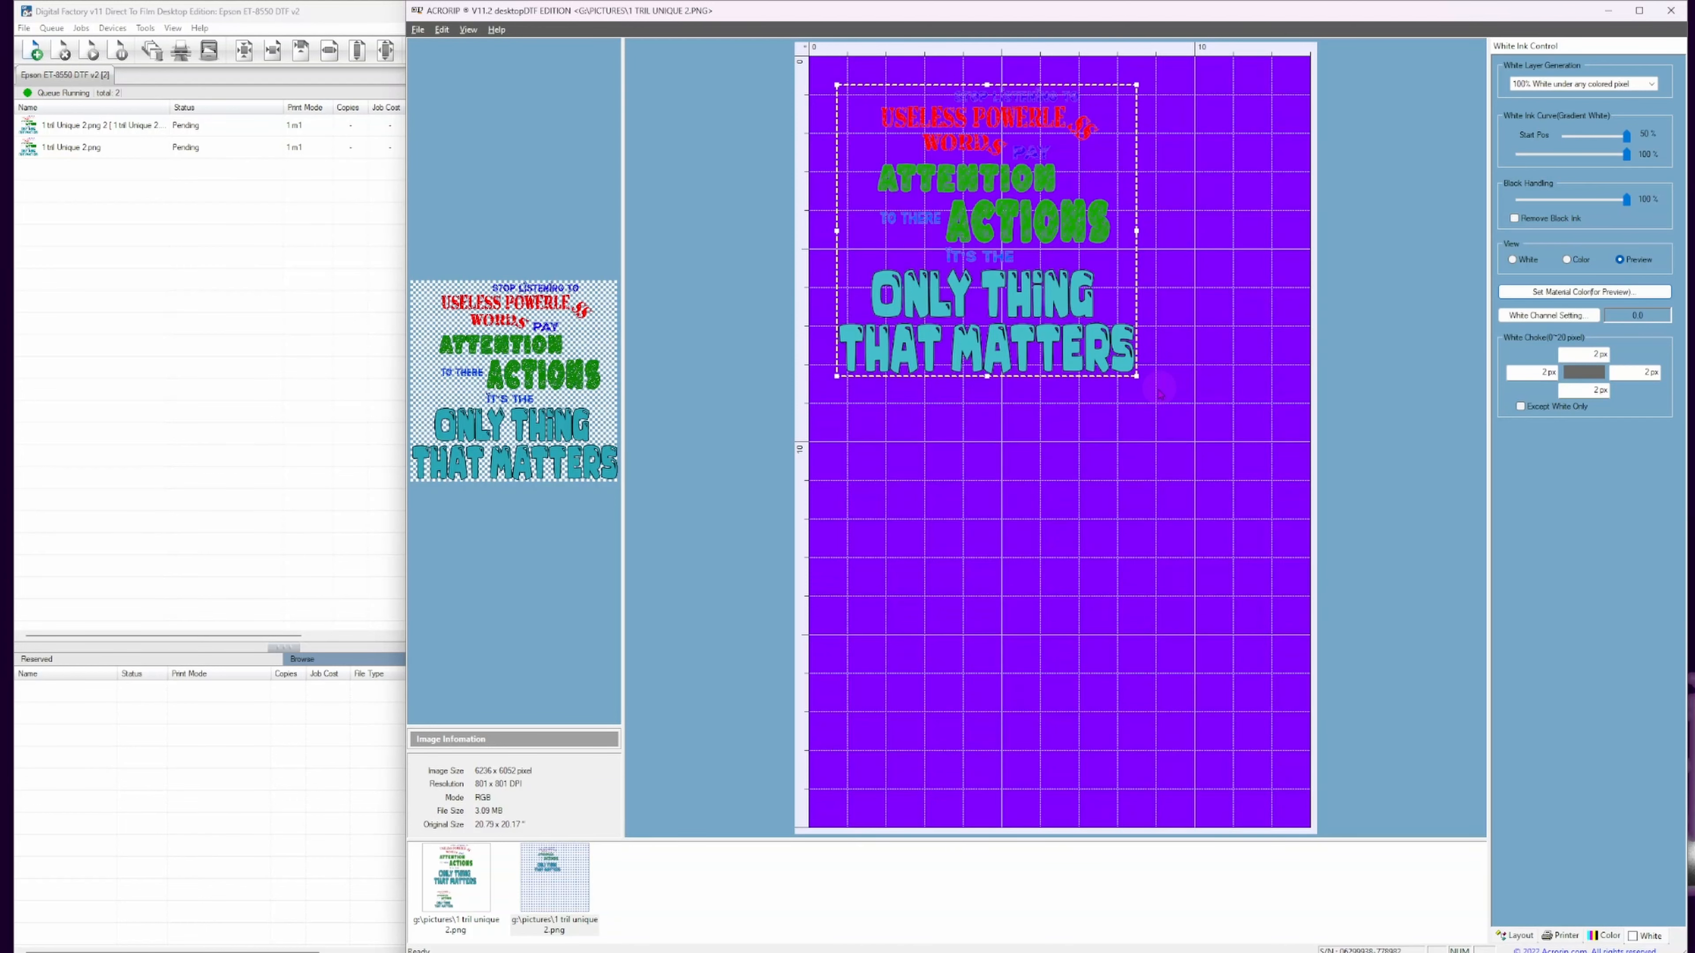
left_click(247, 287)
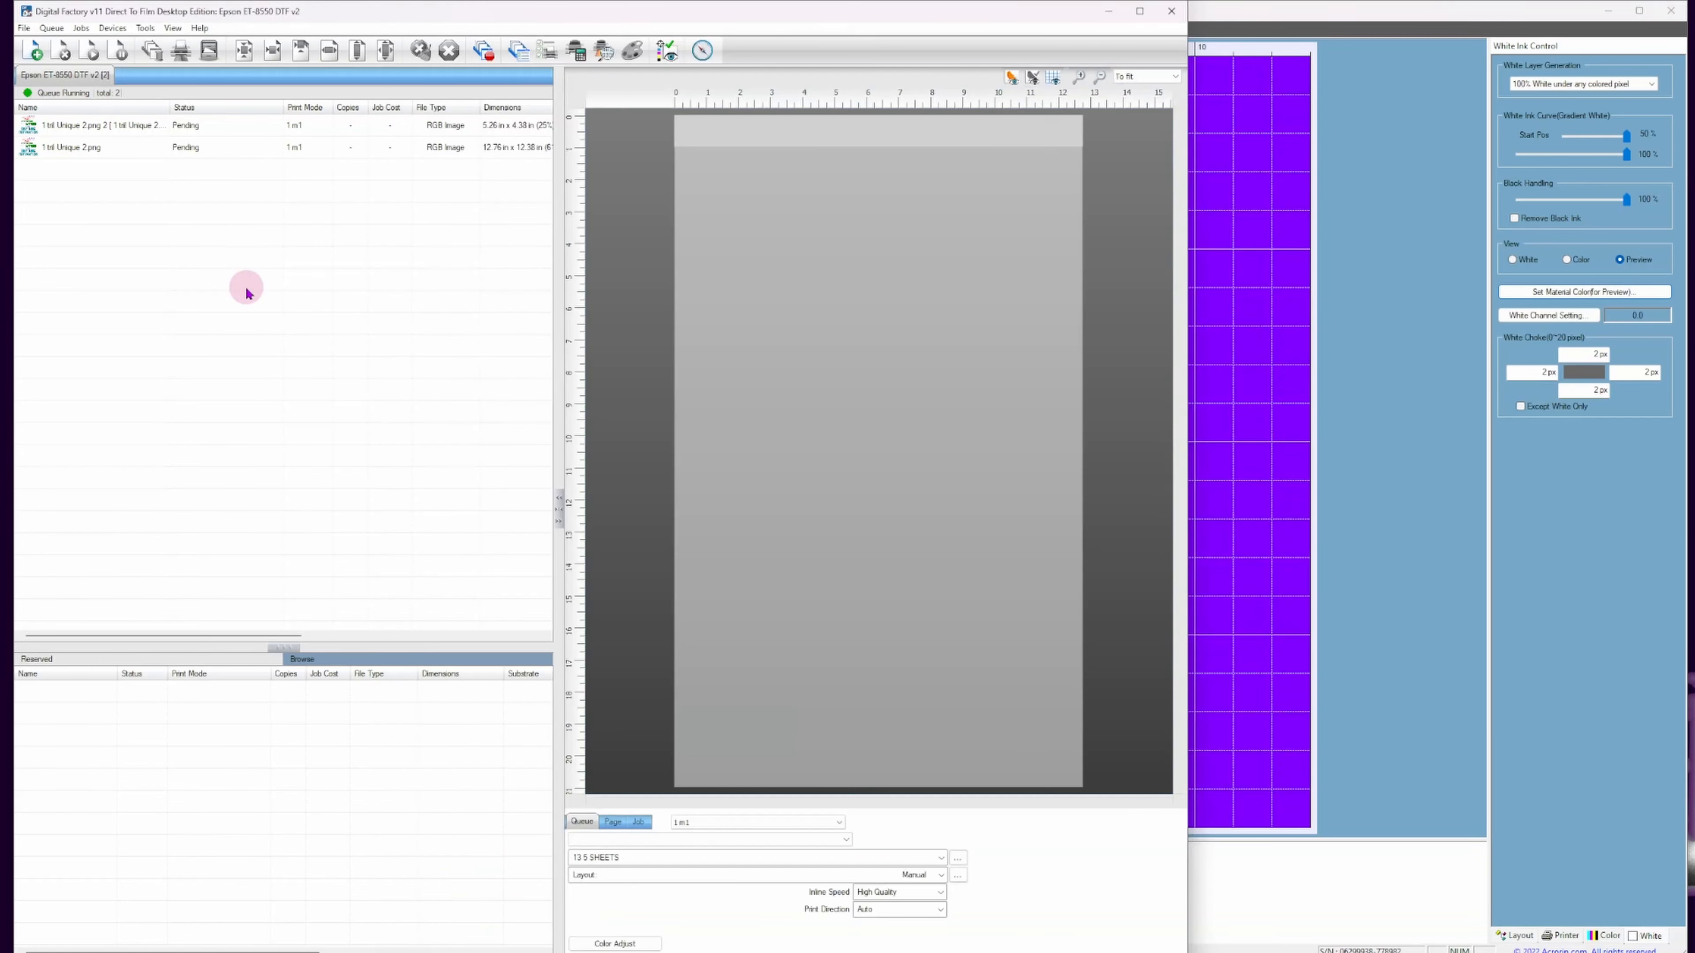
left_click(1348, 333)
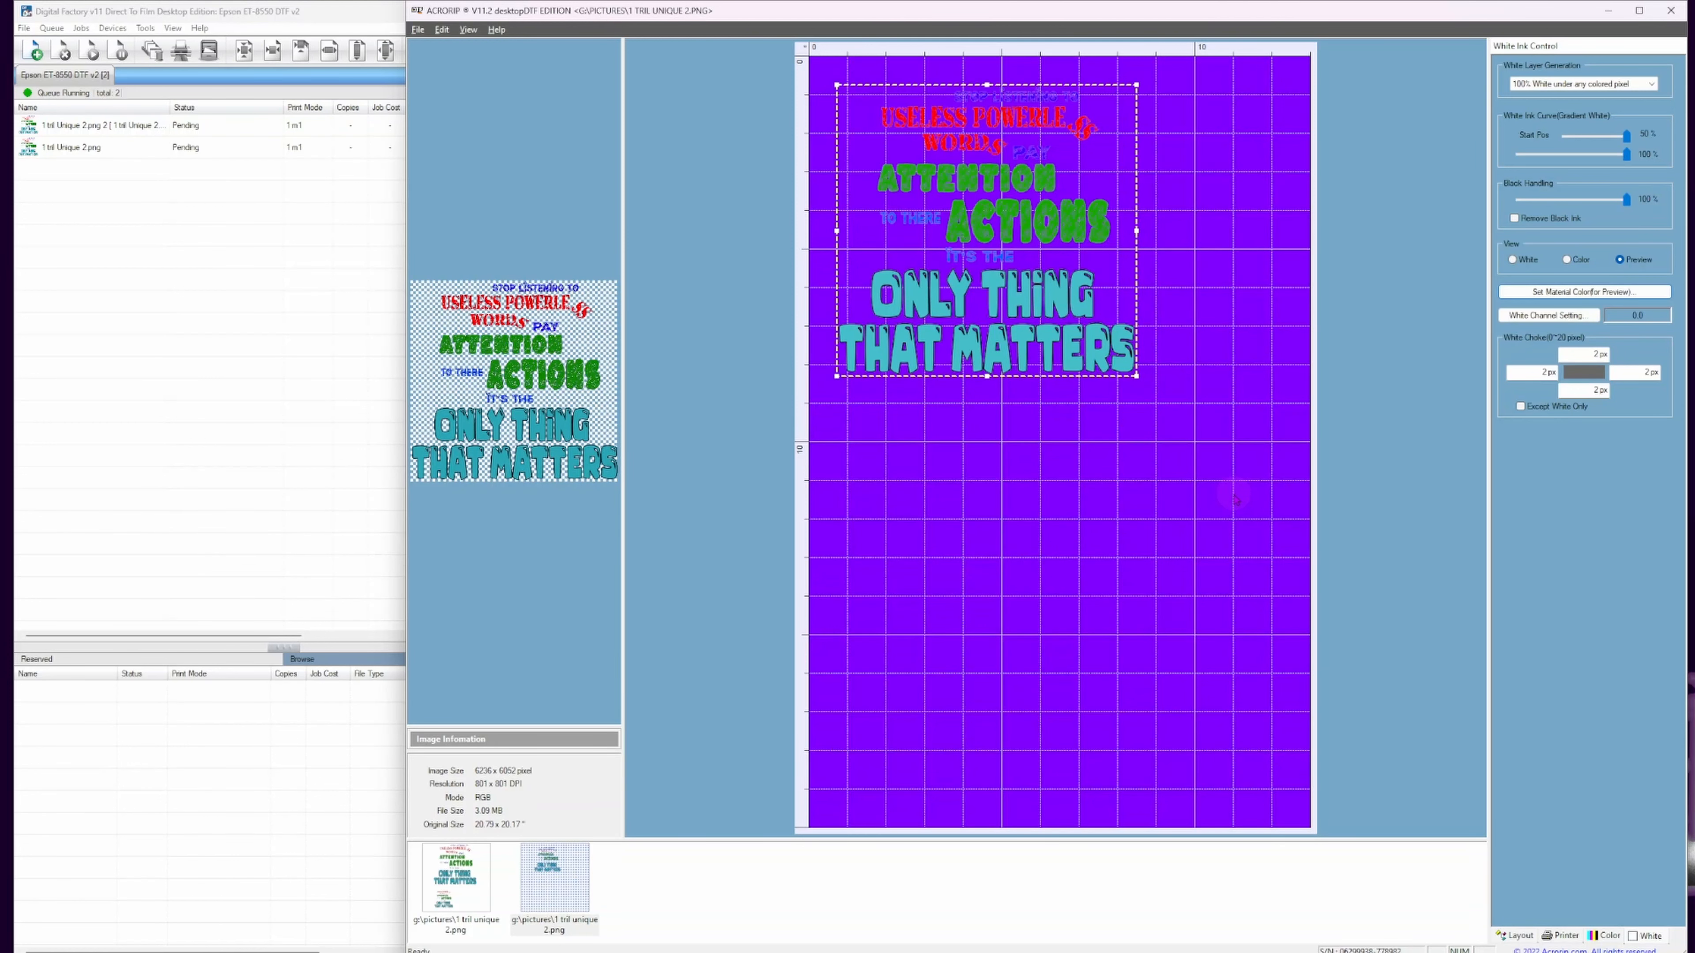
left_click(273, 354)
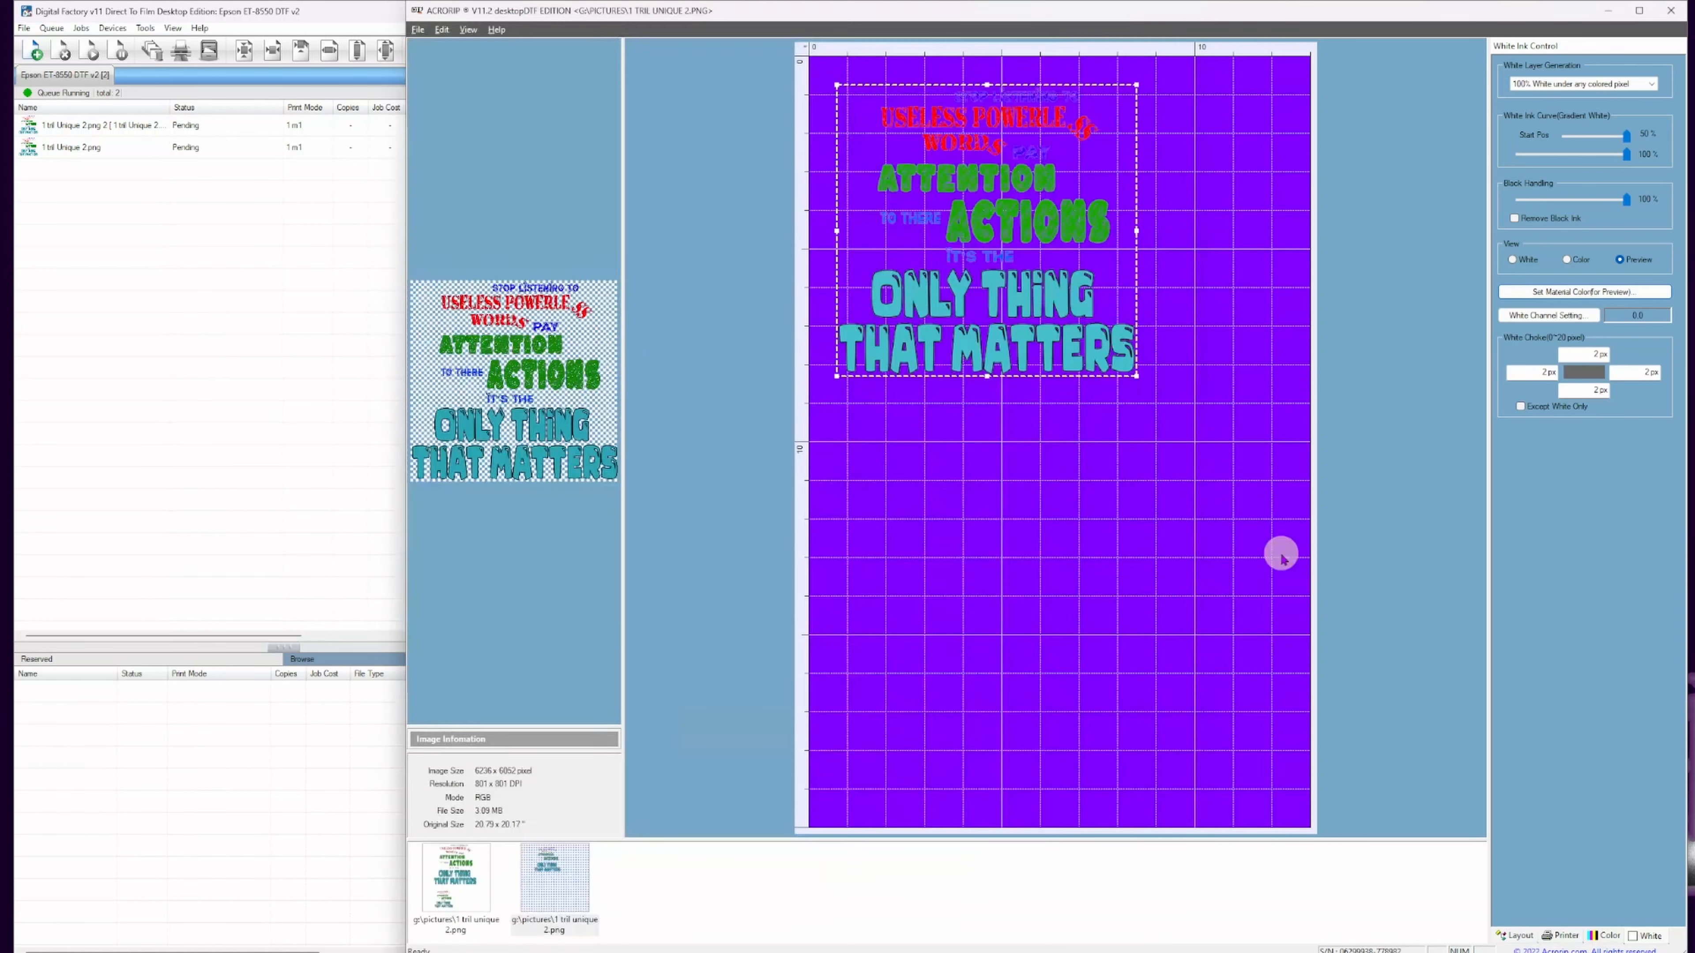
left_click(1281, 554)
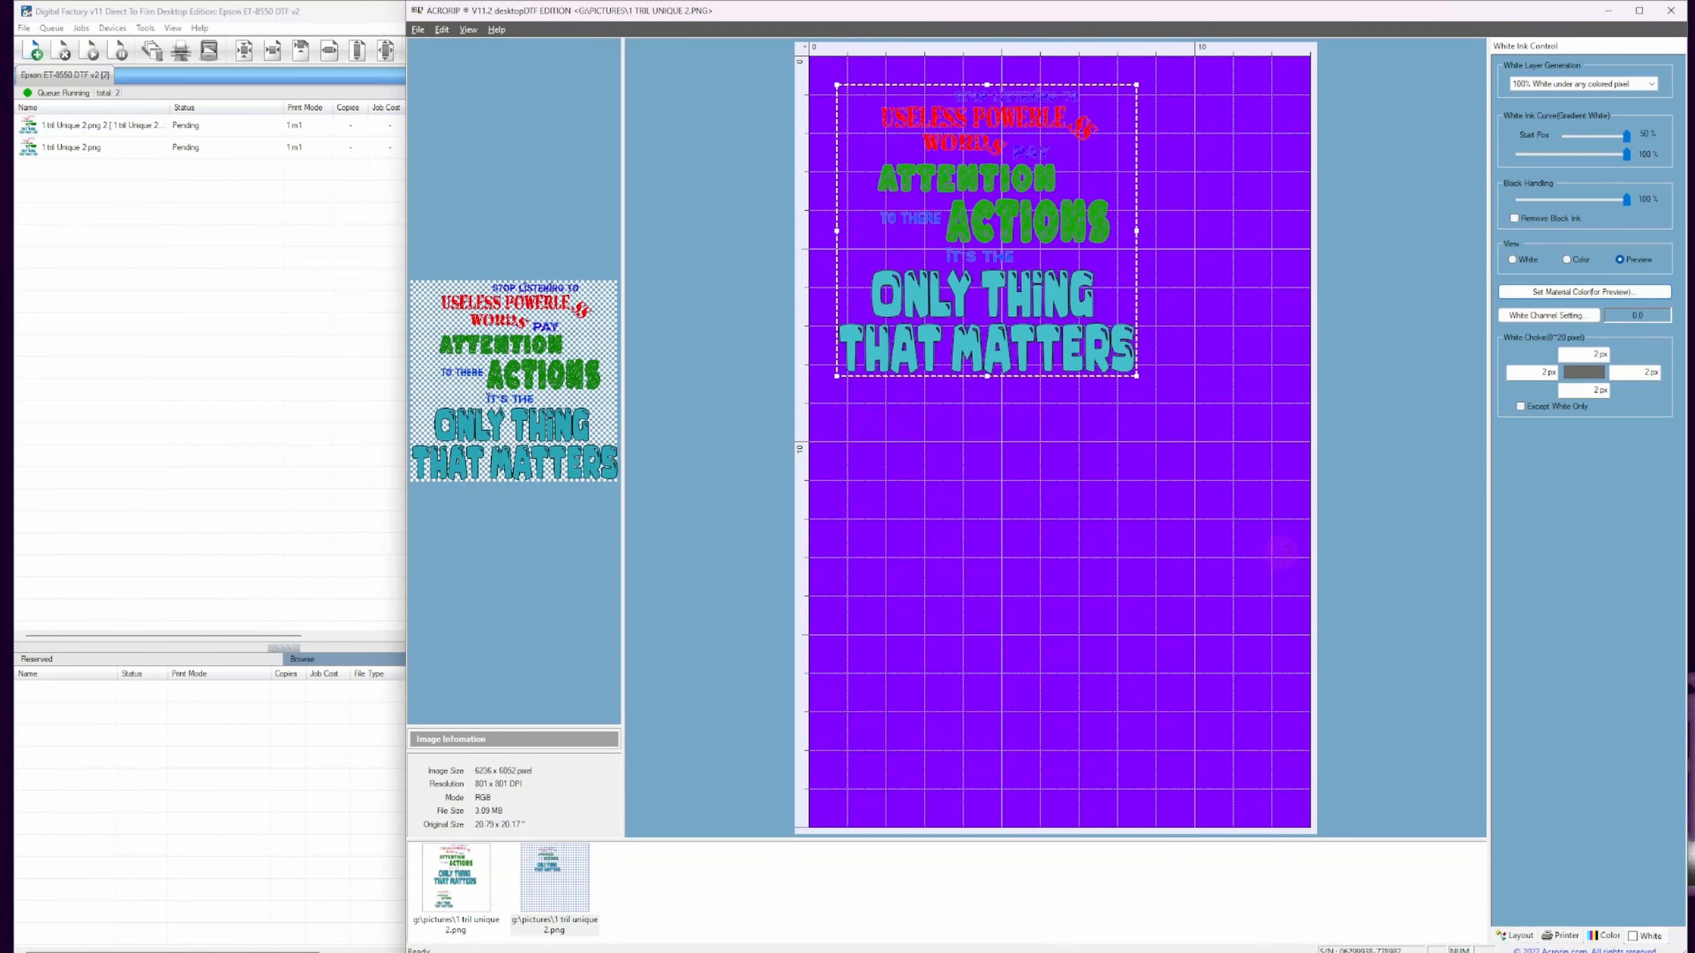
left_click(261, 371)
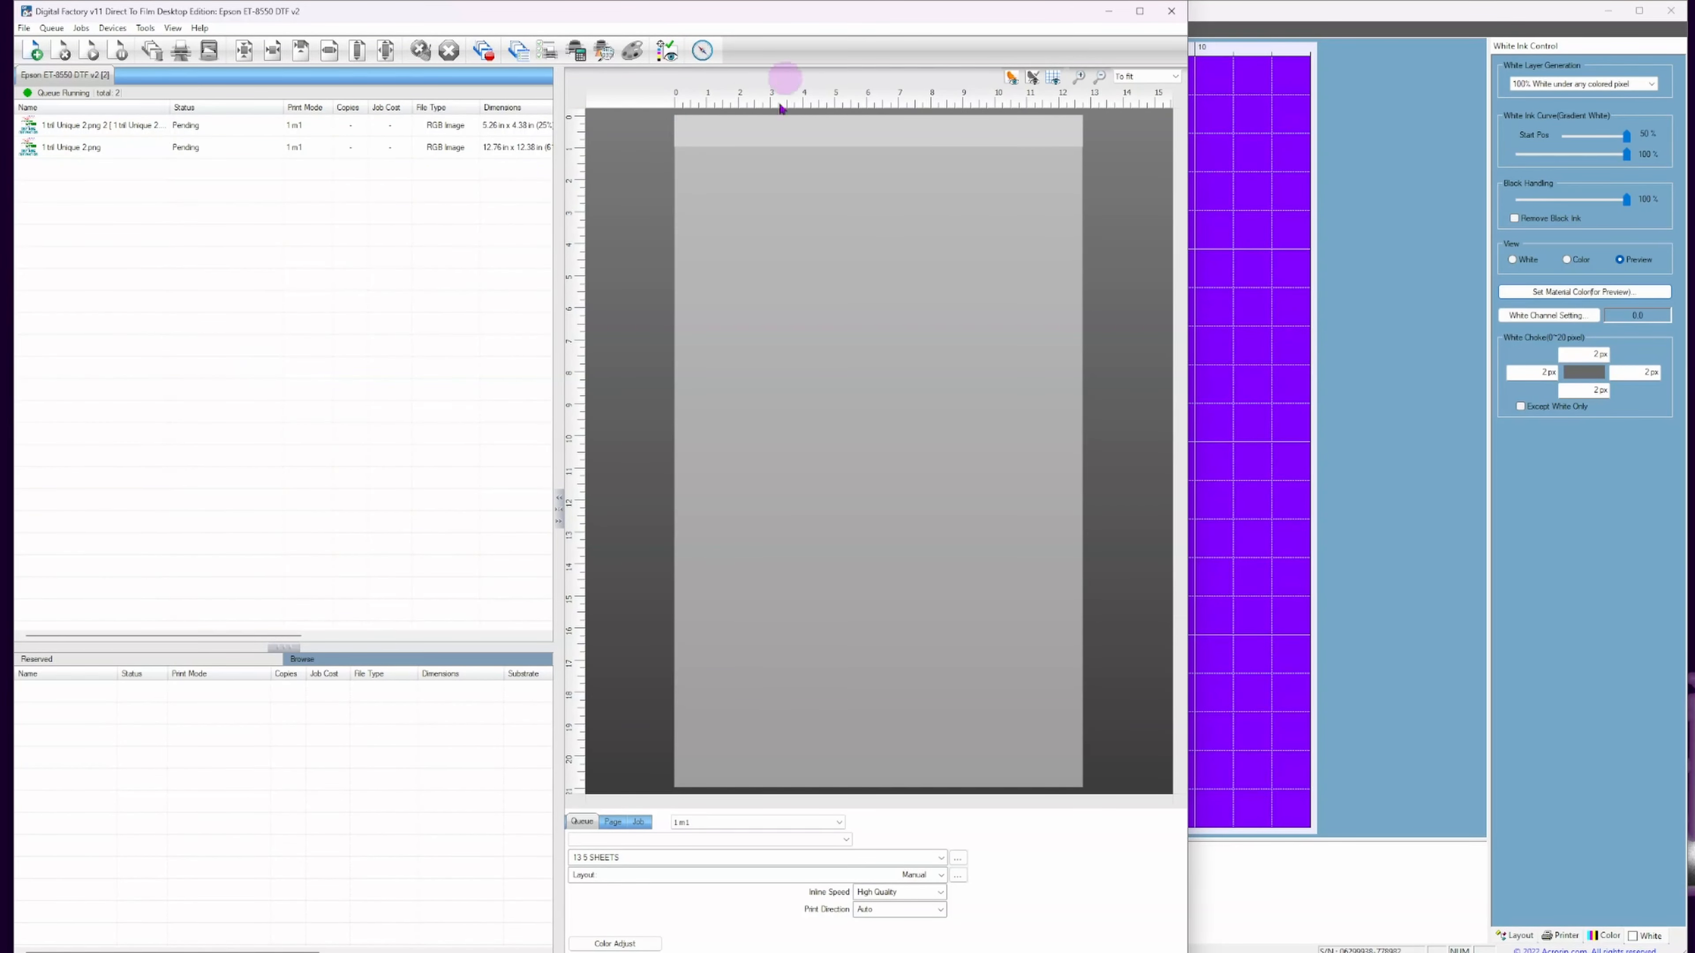
left_click(1240, 526)
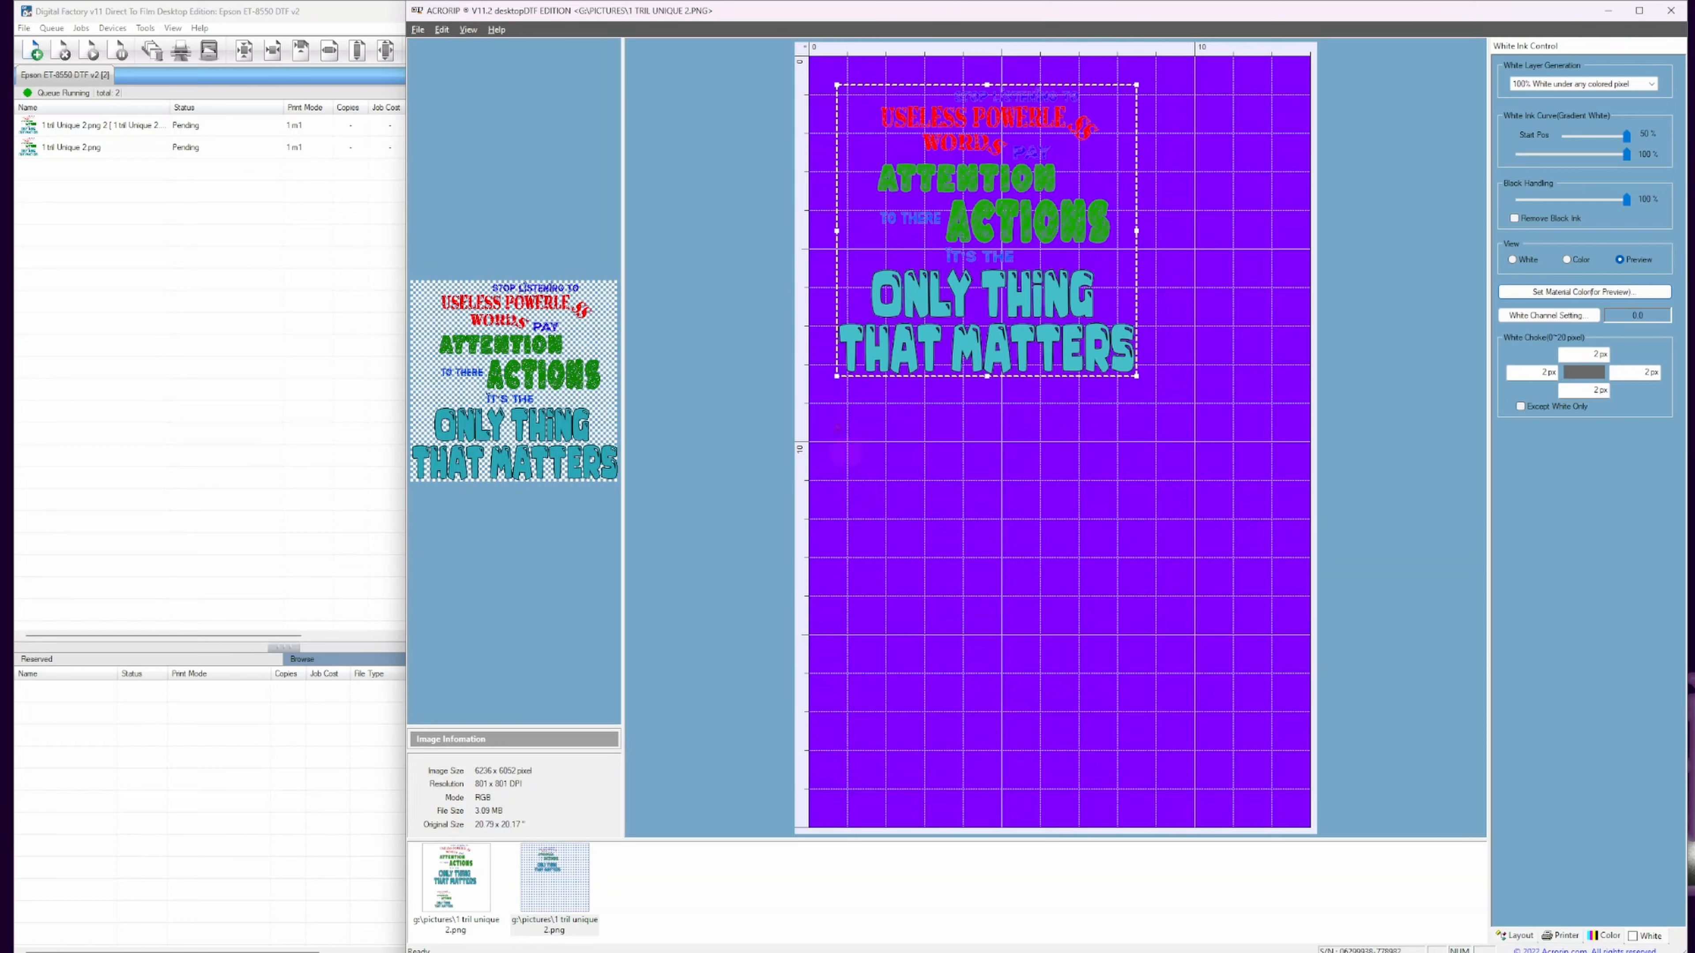
In Digital Factory, review the queue's Printer Options and Processing Options, and close the queue properties without changes.
left_click(288, 356)
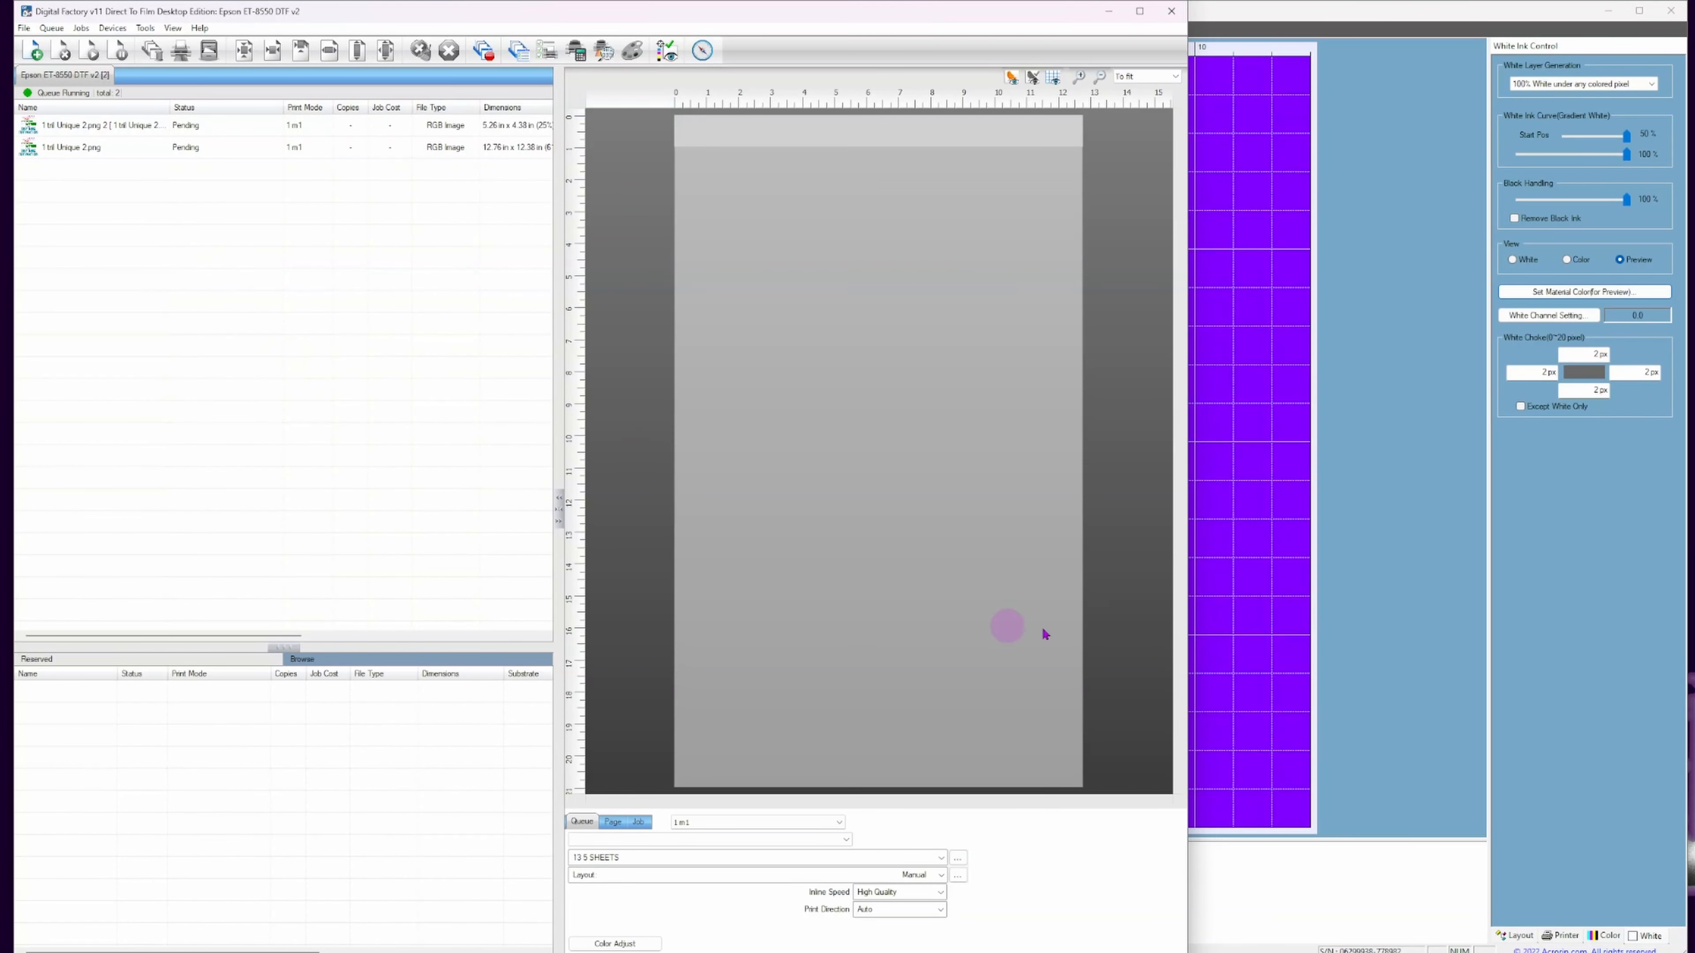
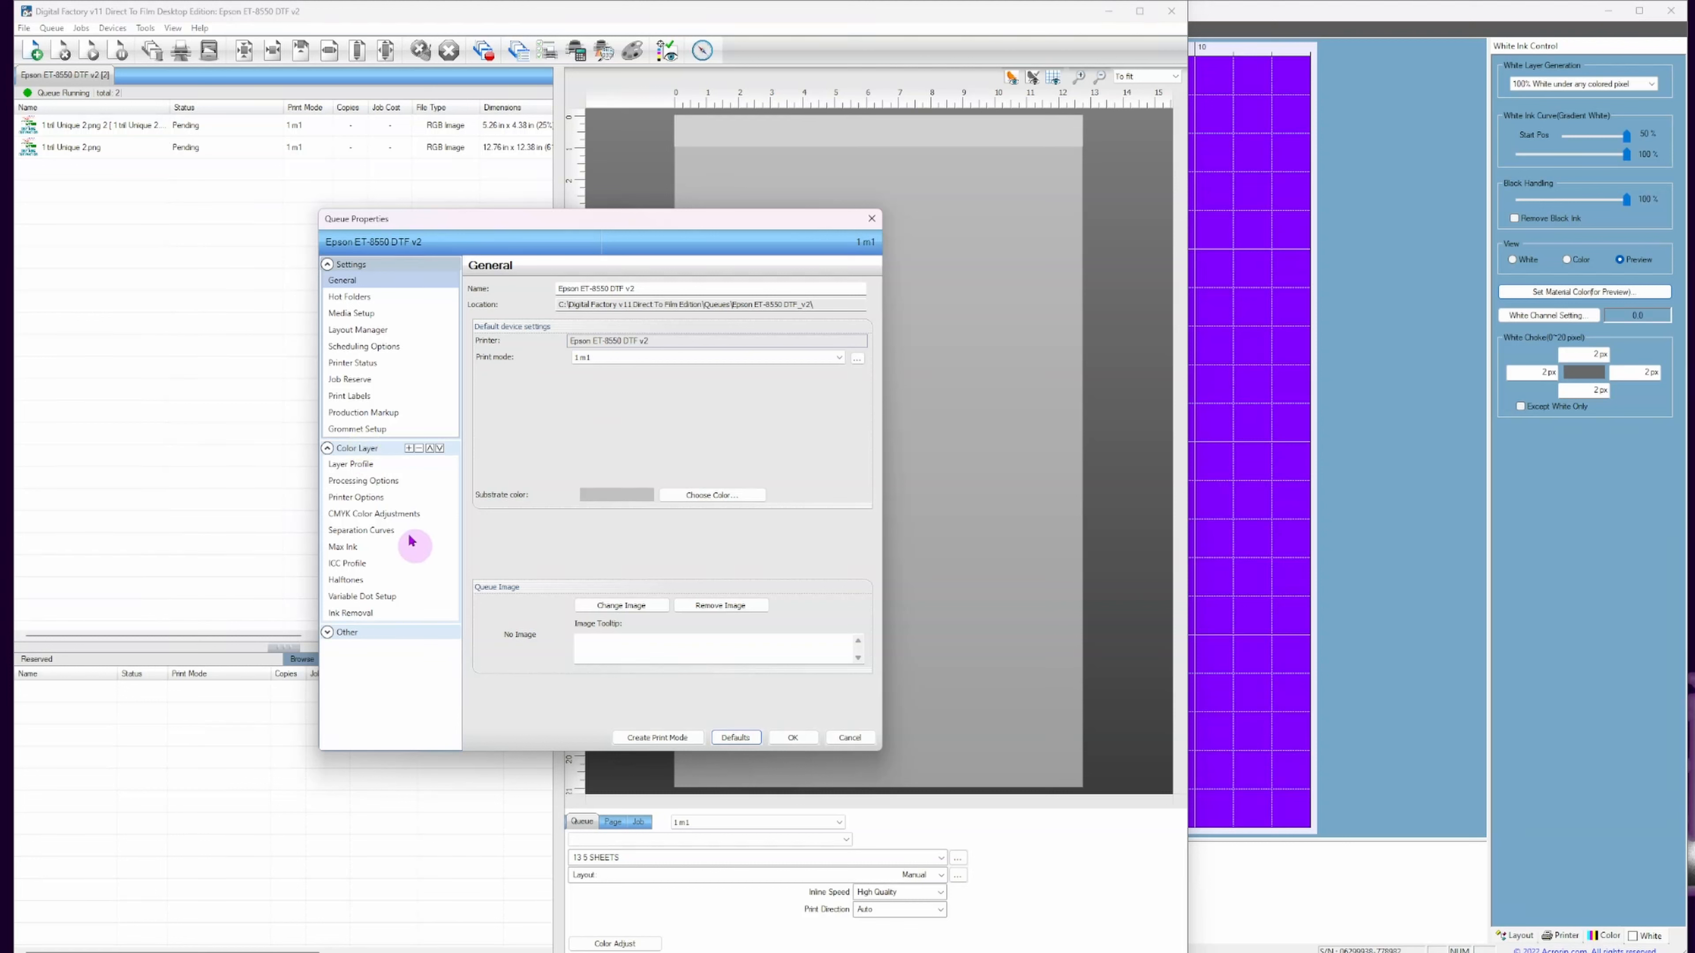
left_click(371, 497)
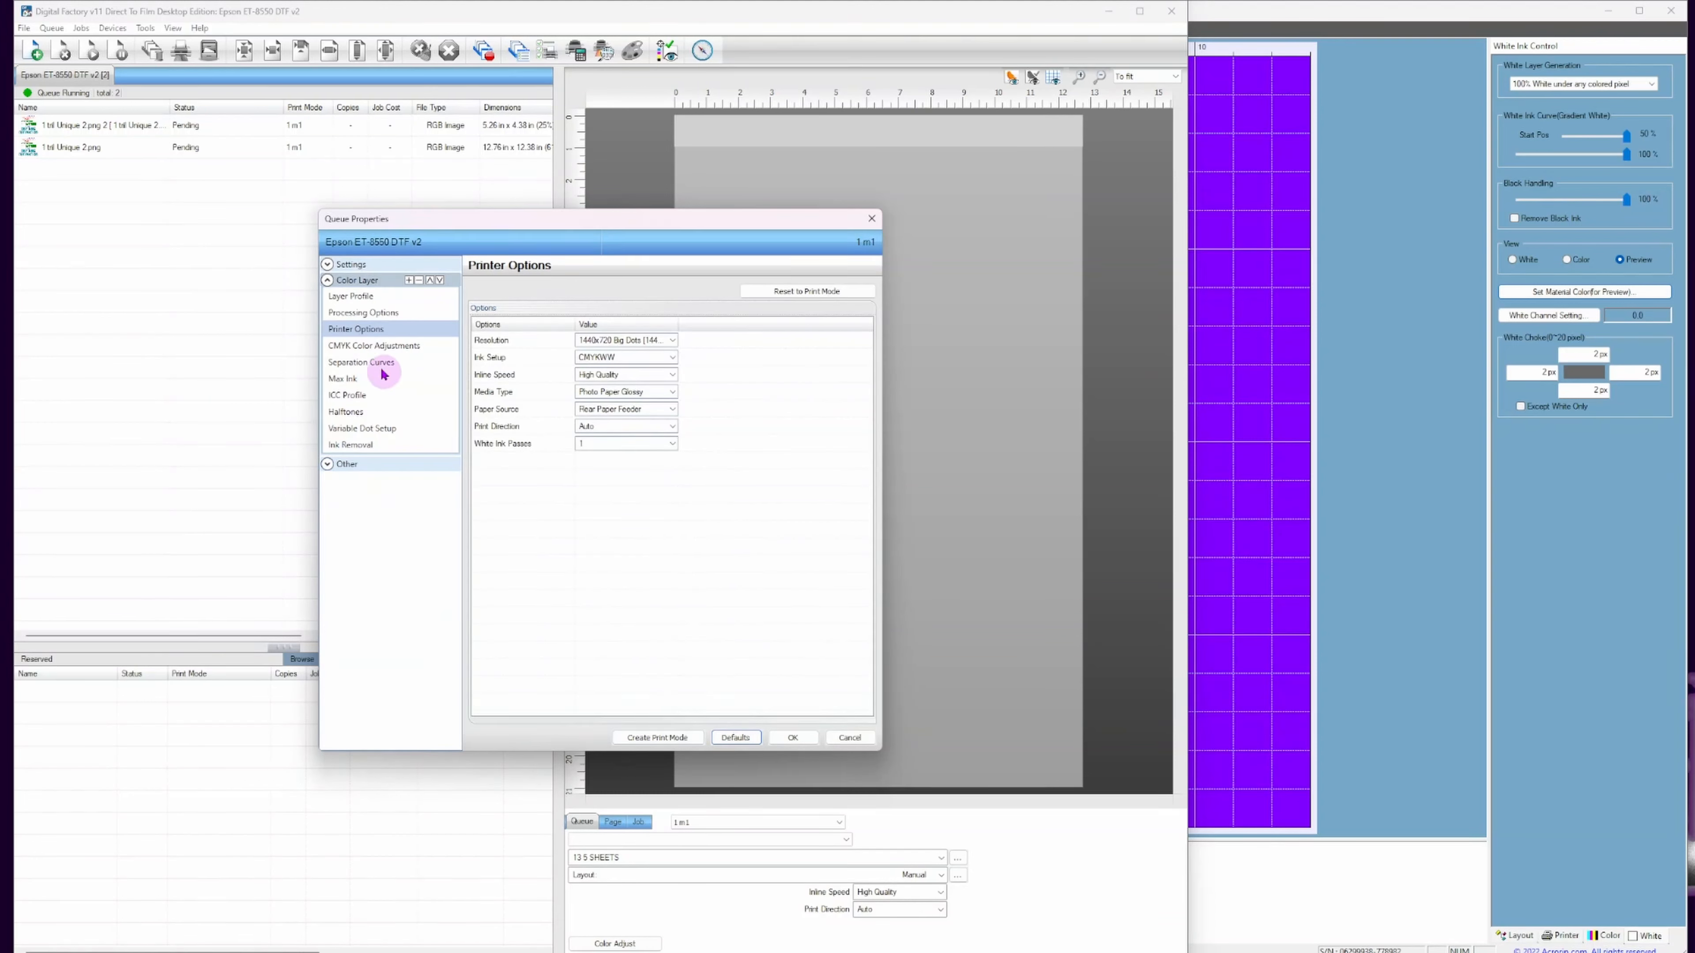
left_click(346, 314)
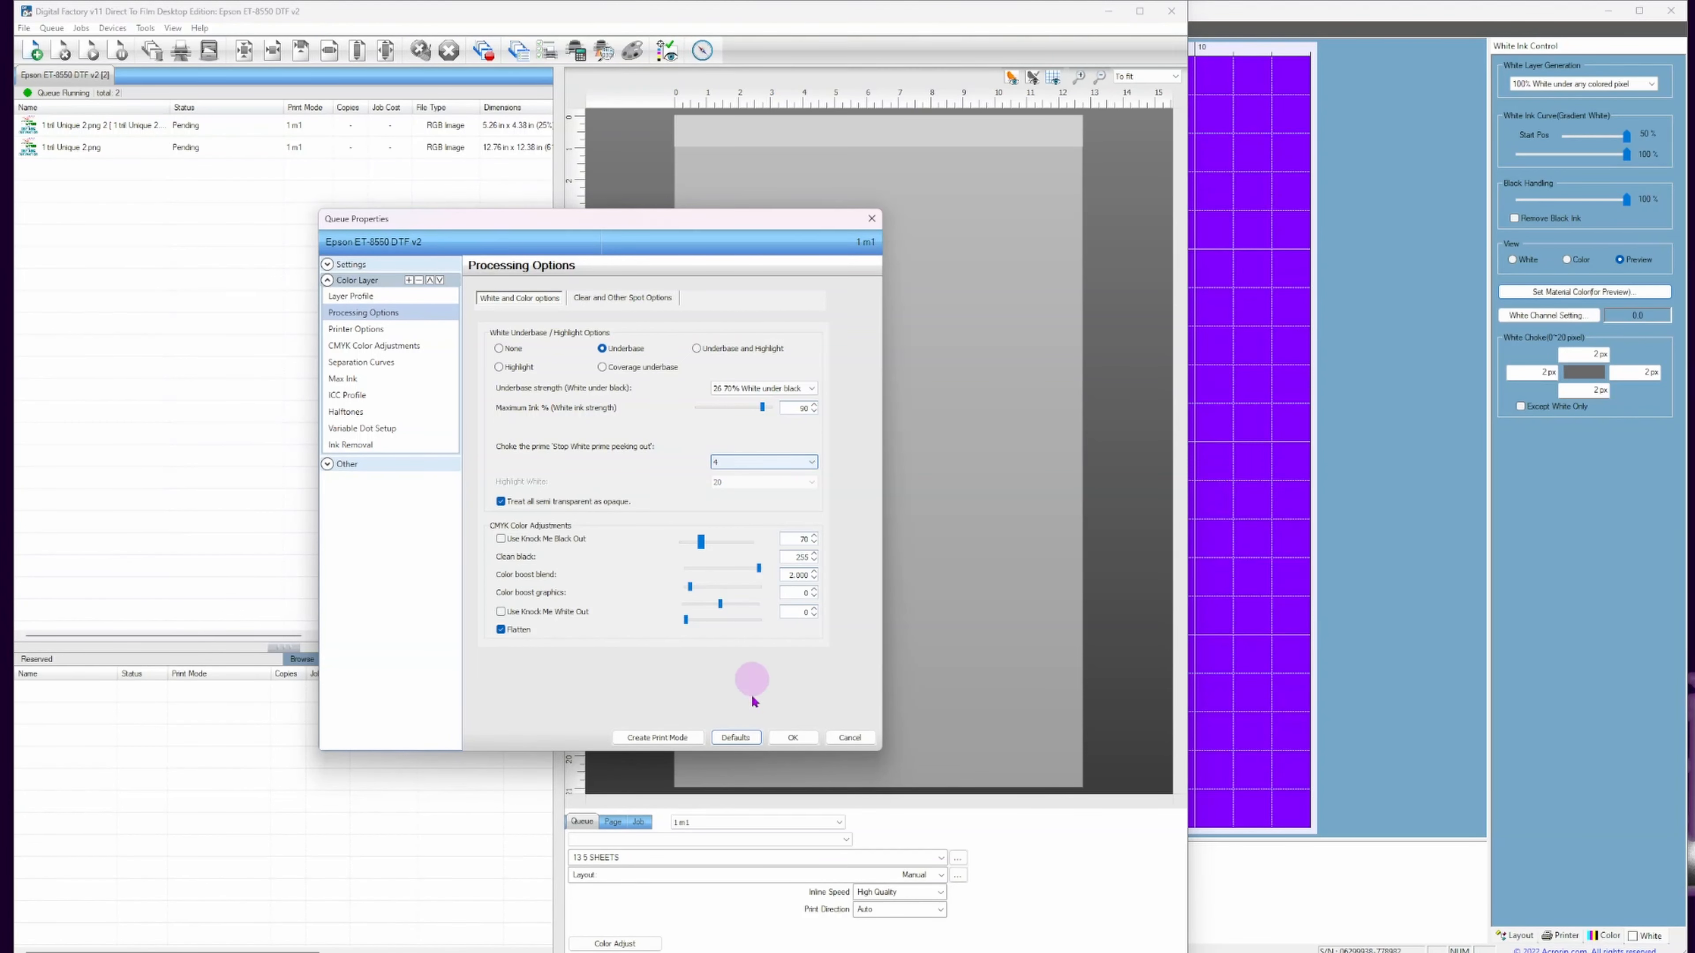
left_click(842, 739)
Switch to AcroRIP, review the White Layer Generation choices and the White Channel Setting, and close them without changes.
left_click(1431, 464)
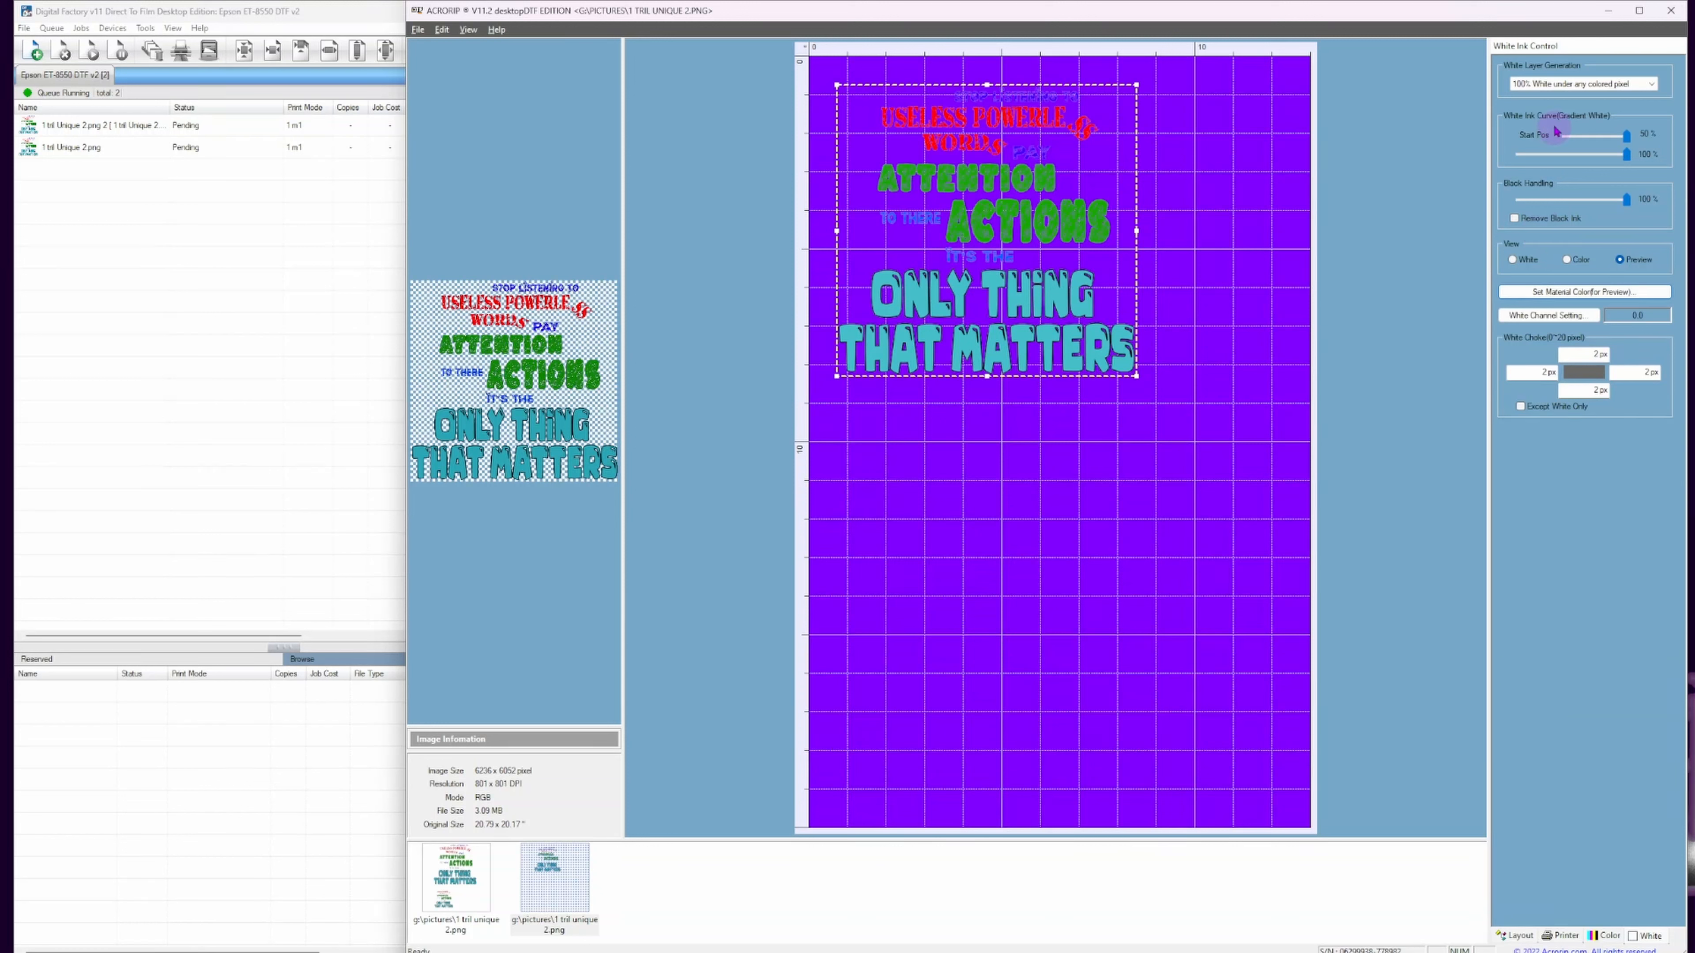
left_click(1618, 86)
left_click(1402, 140)
left_click(1549, 315)
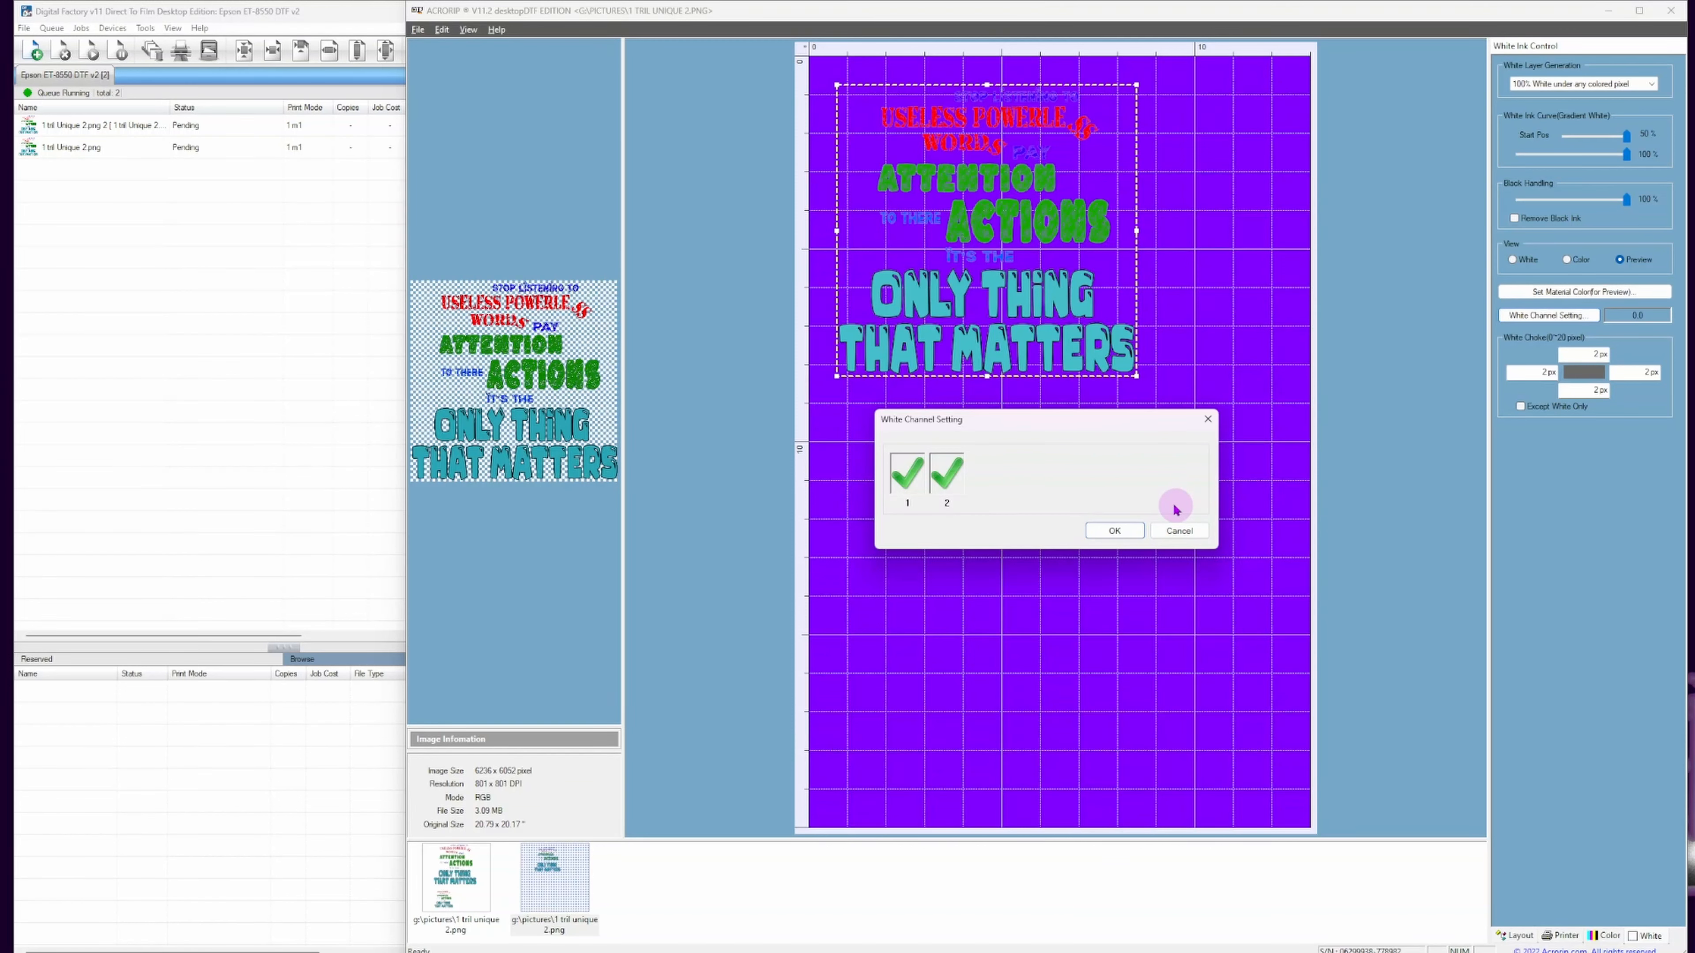
left_click(1178, 532)
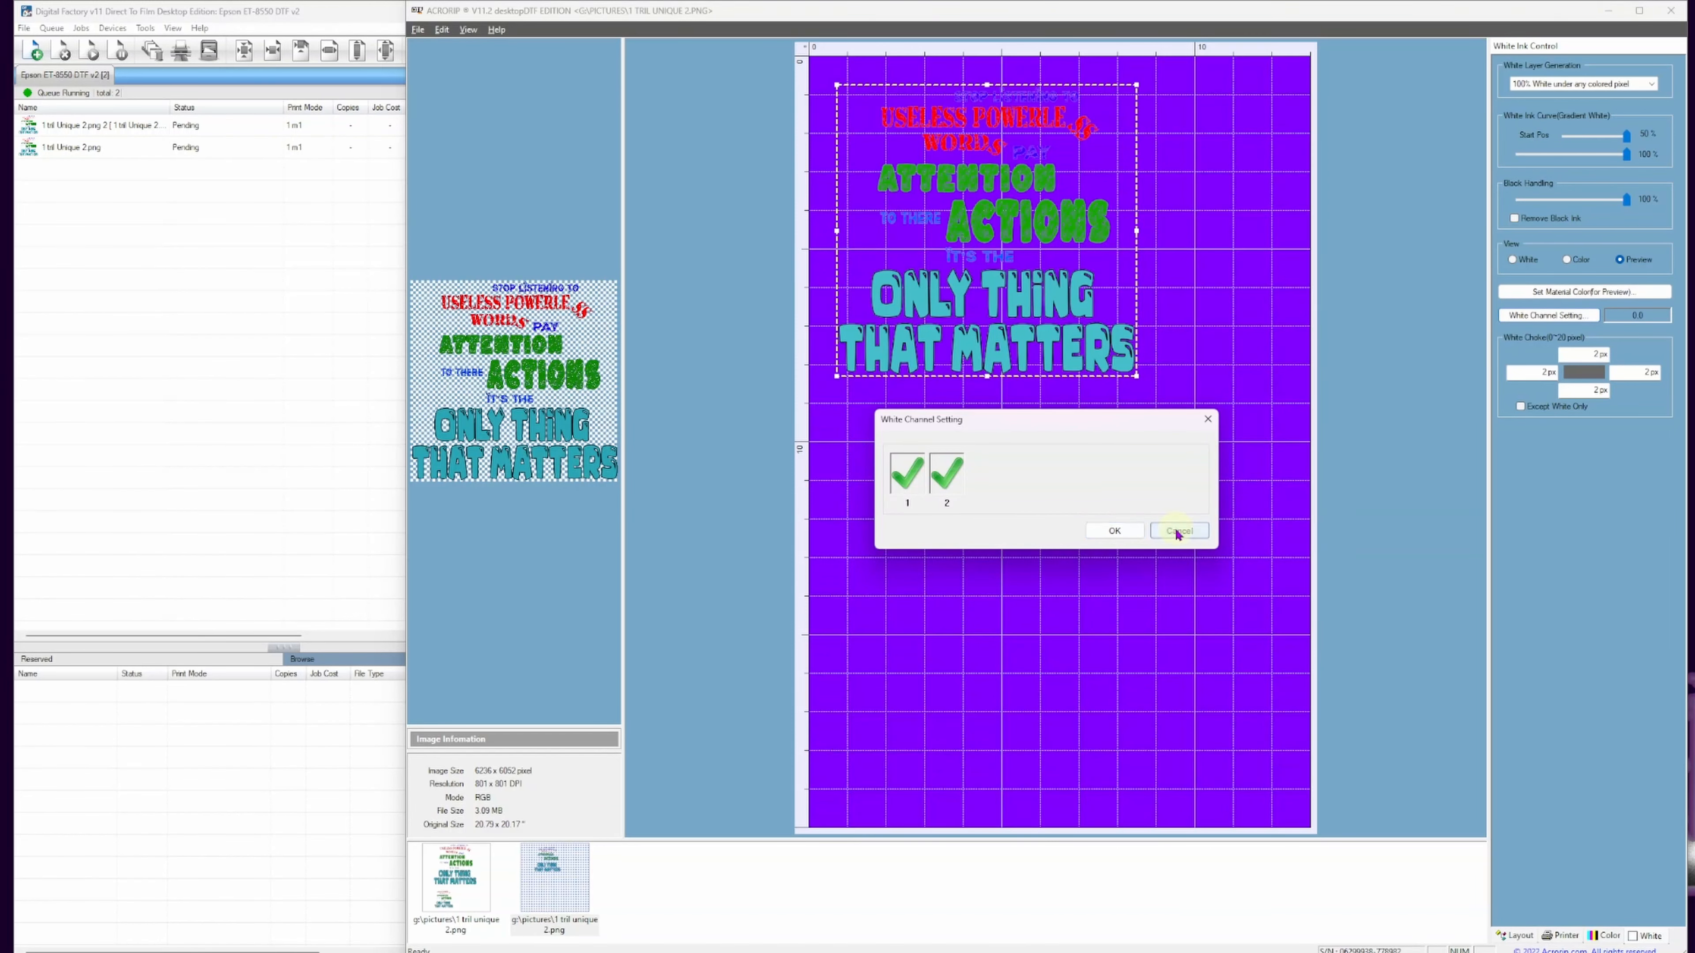
left_click(483, 575)
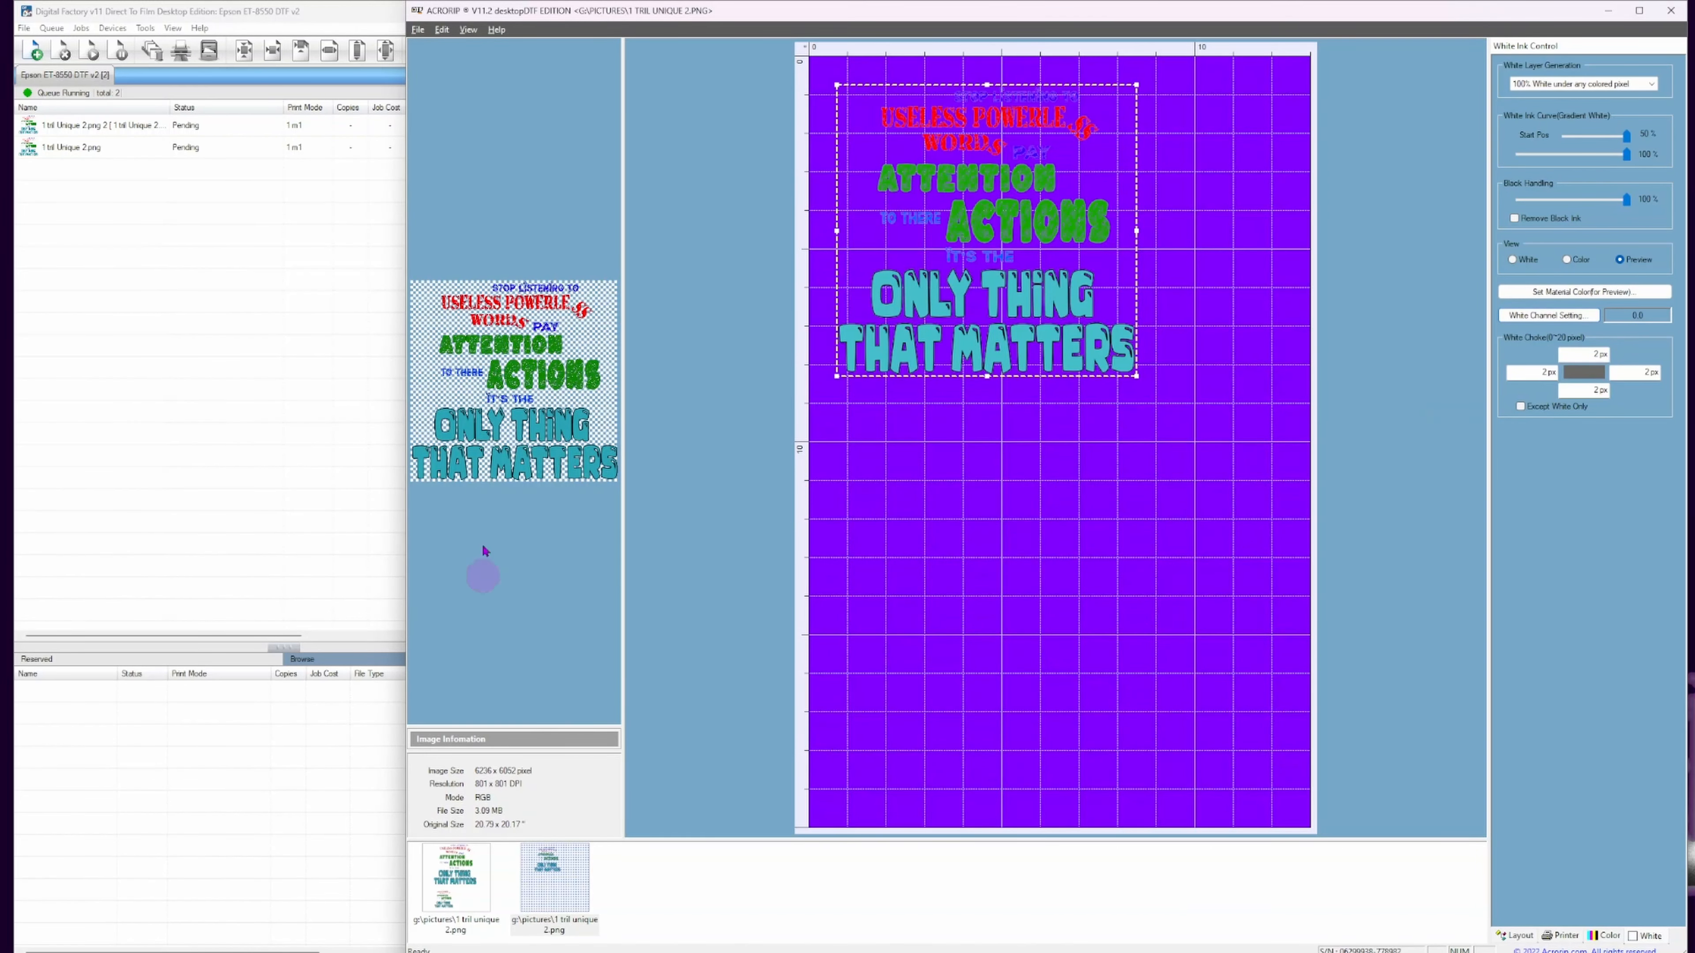
Separate the Layout panel from the grouped settings and dock it as its own column beside the page preview.
left_click(418, 30)
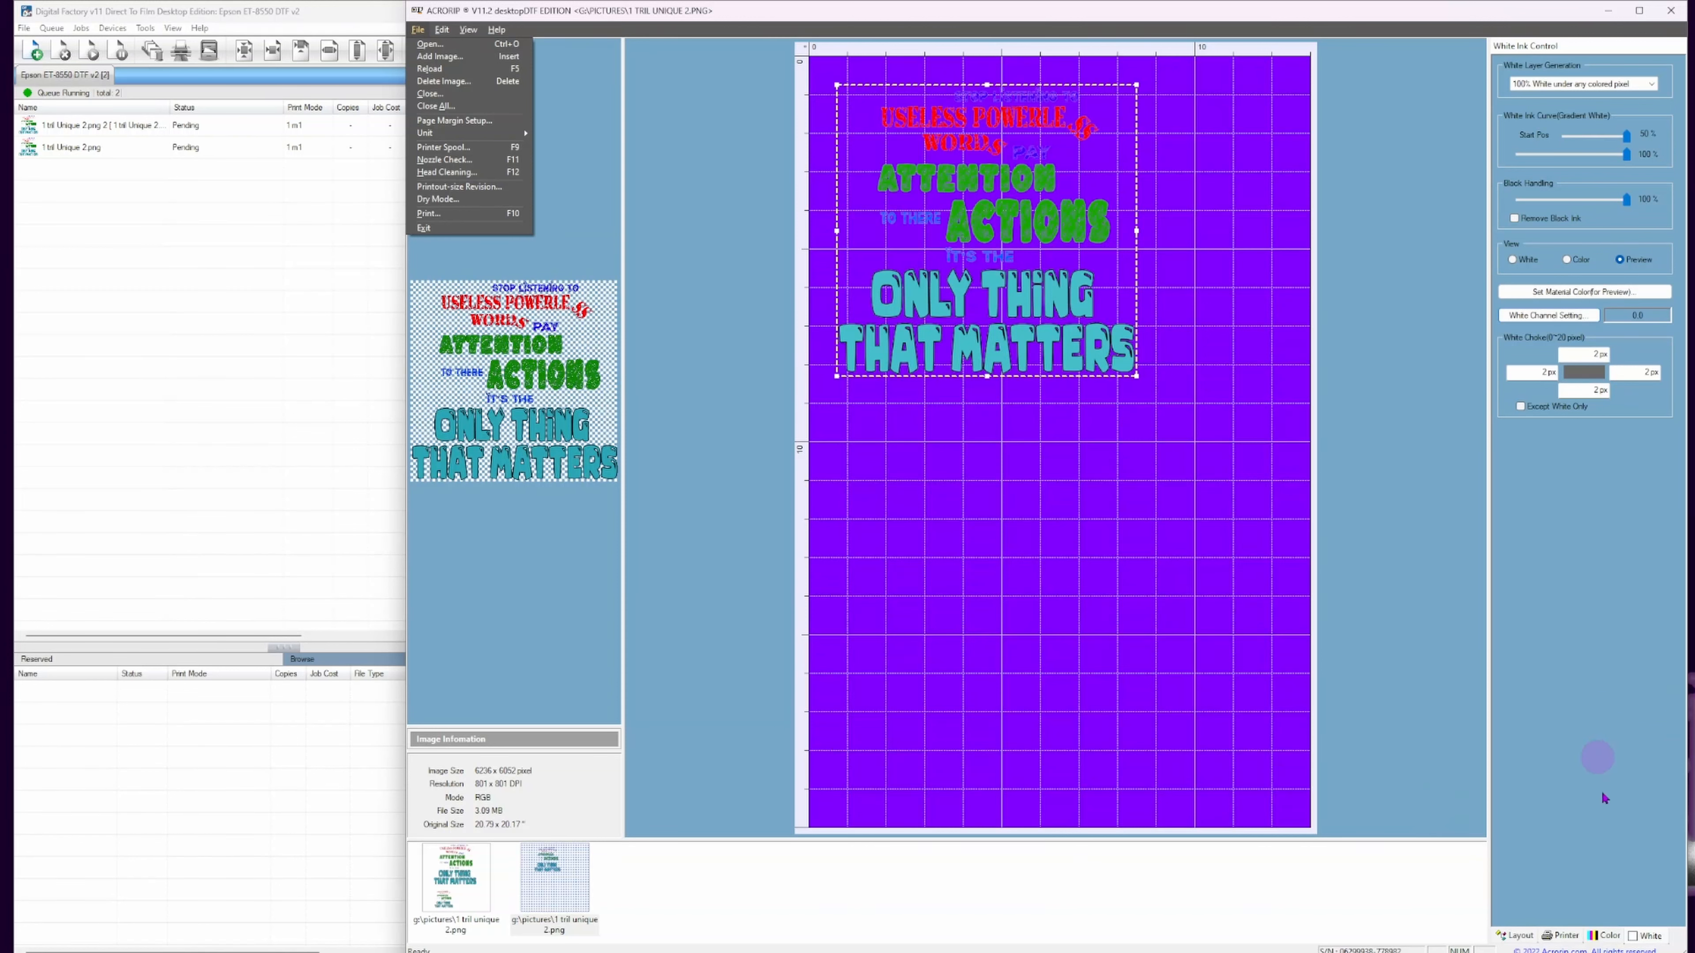
left_click(1524, 935)
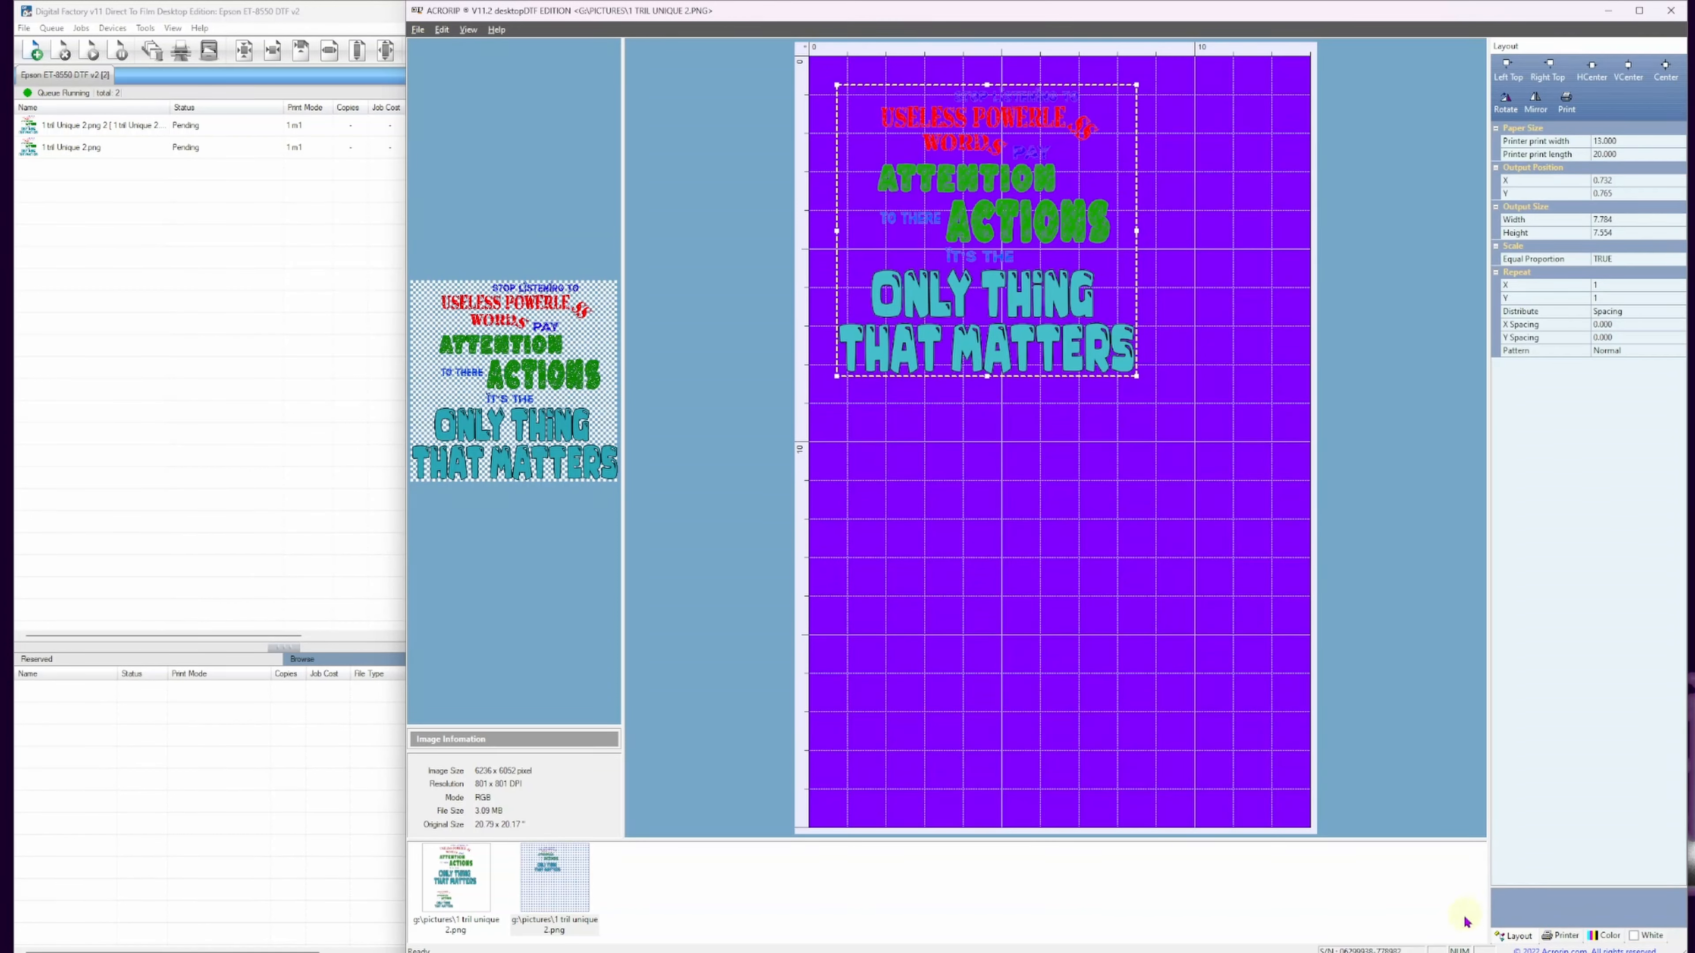
left_click_drag(1511, 934, 1486, 925)
left_click_drag(1476, 934, 1476, 933)
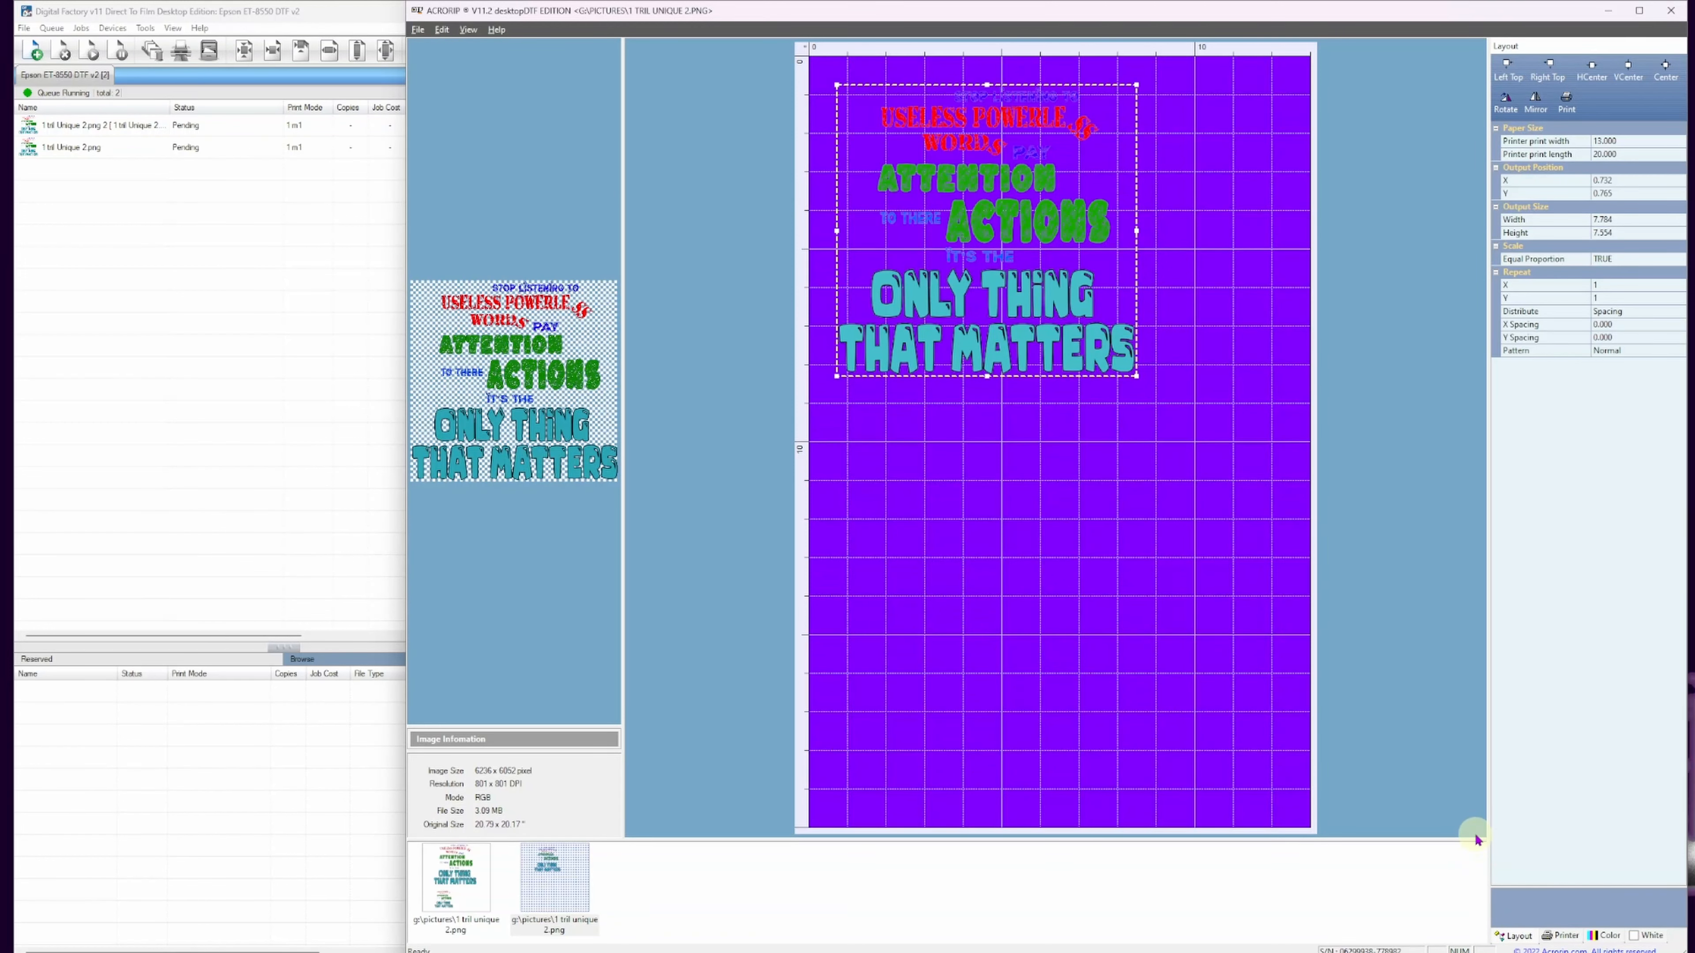
left_click_drag(1473, 843, 1476, 844)
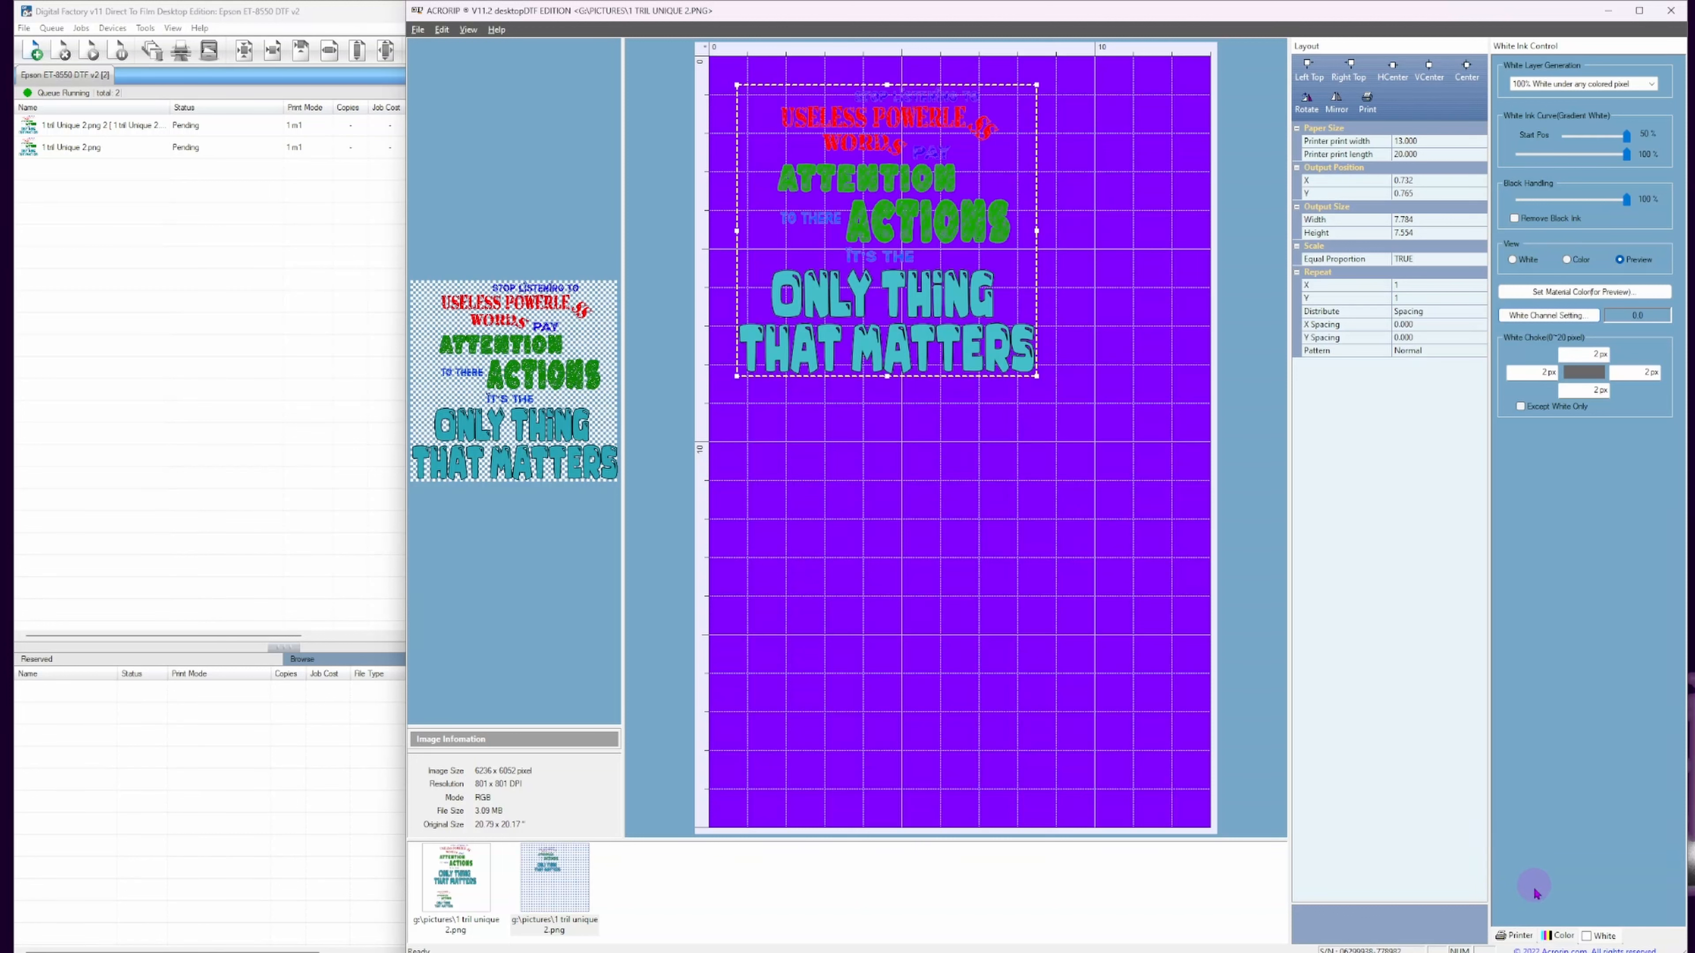
Dock the Color Management panel below Layout and the White Ink Control panel below Printer.
left_click(1529, 936)
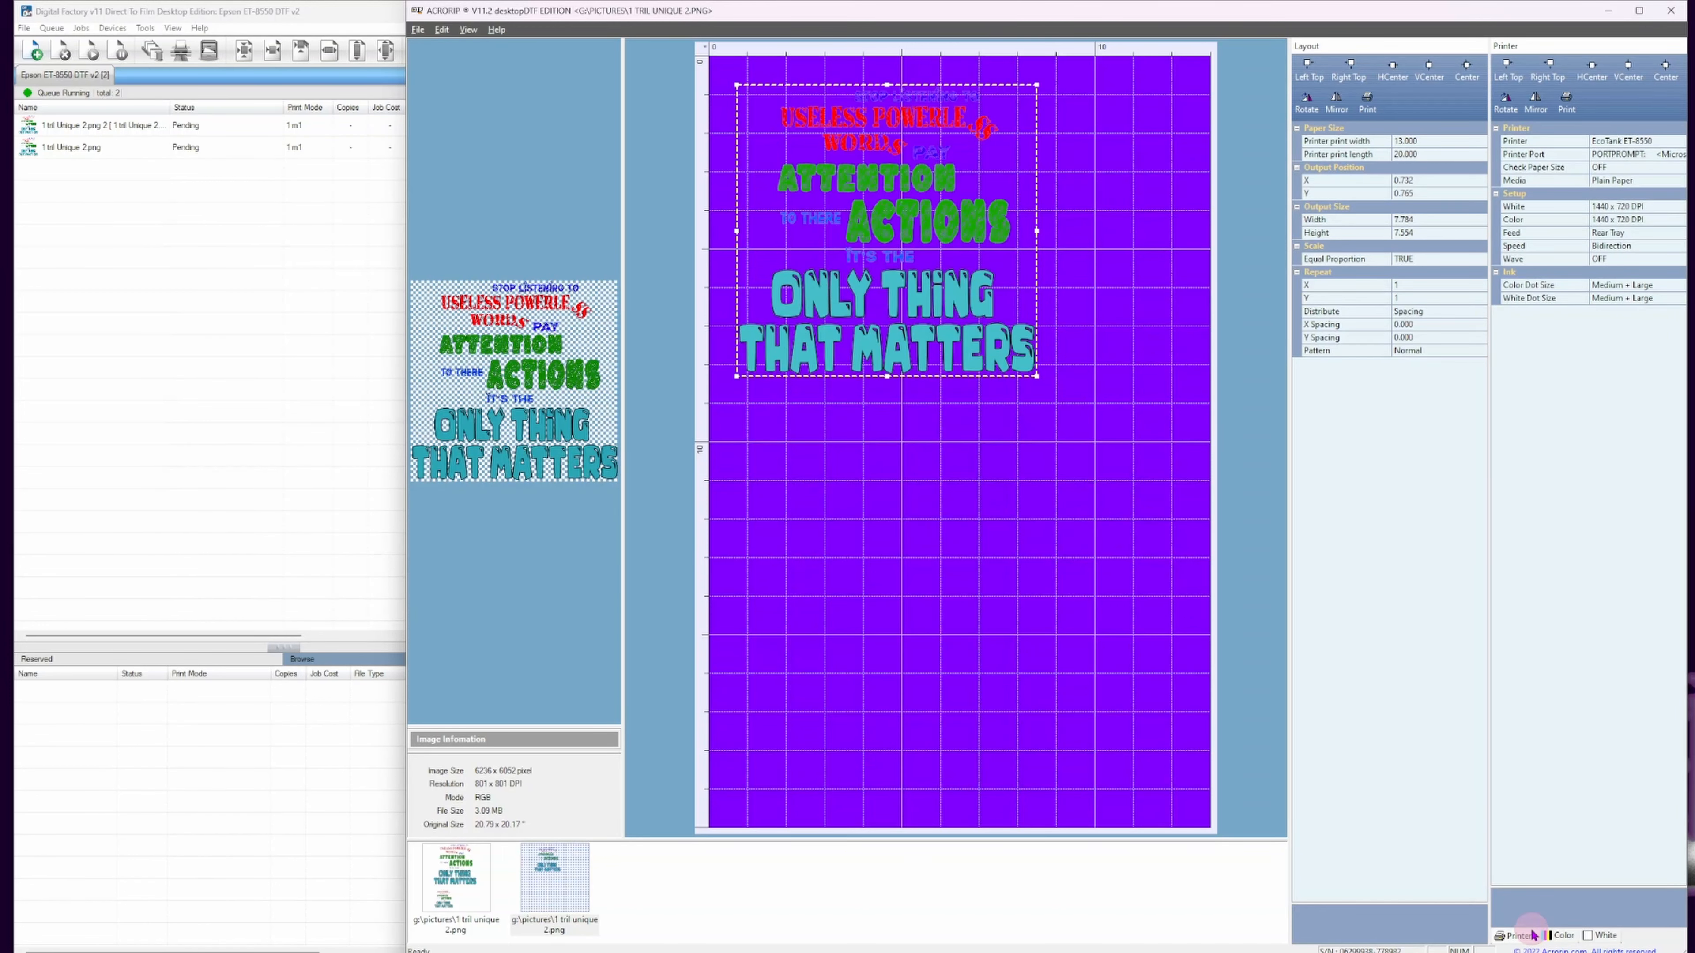
left_click(1558, 936)
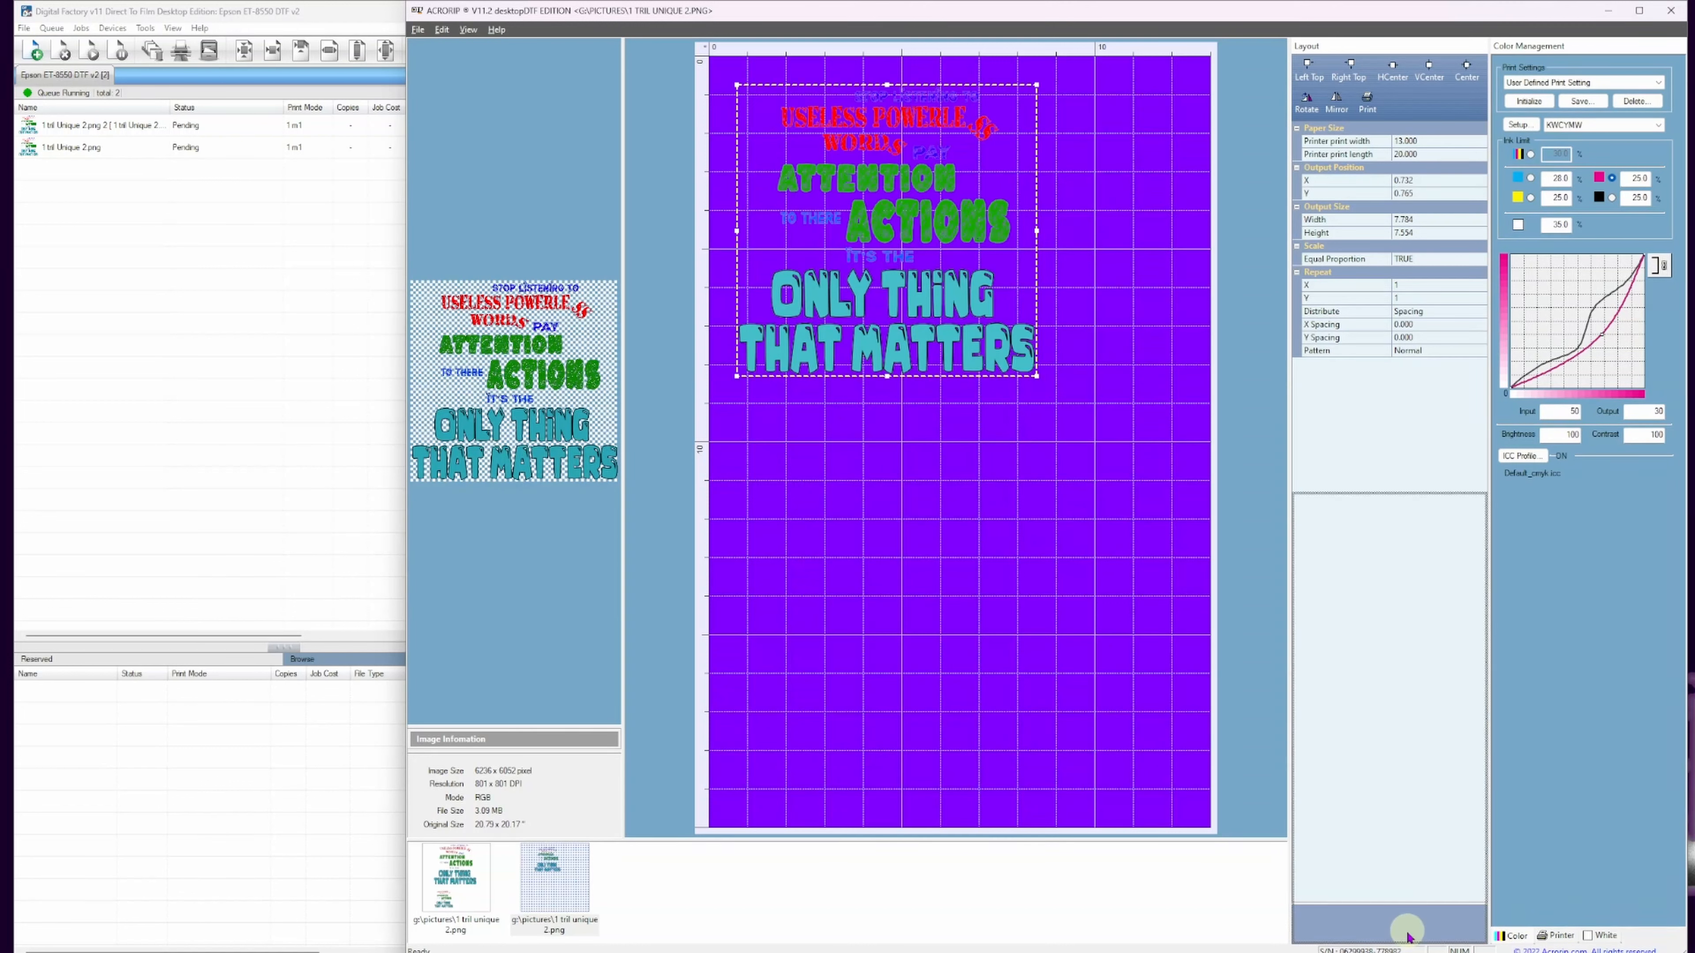
left_click_drag(1409, 936, 1407, 935)
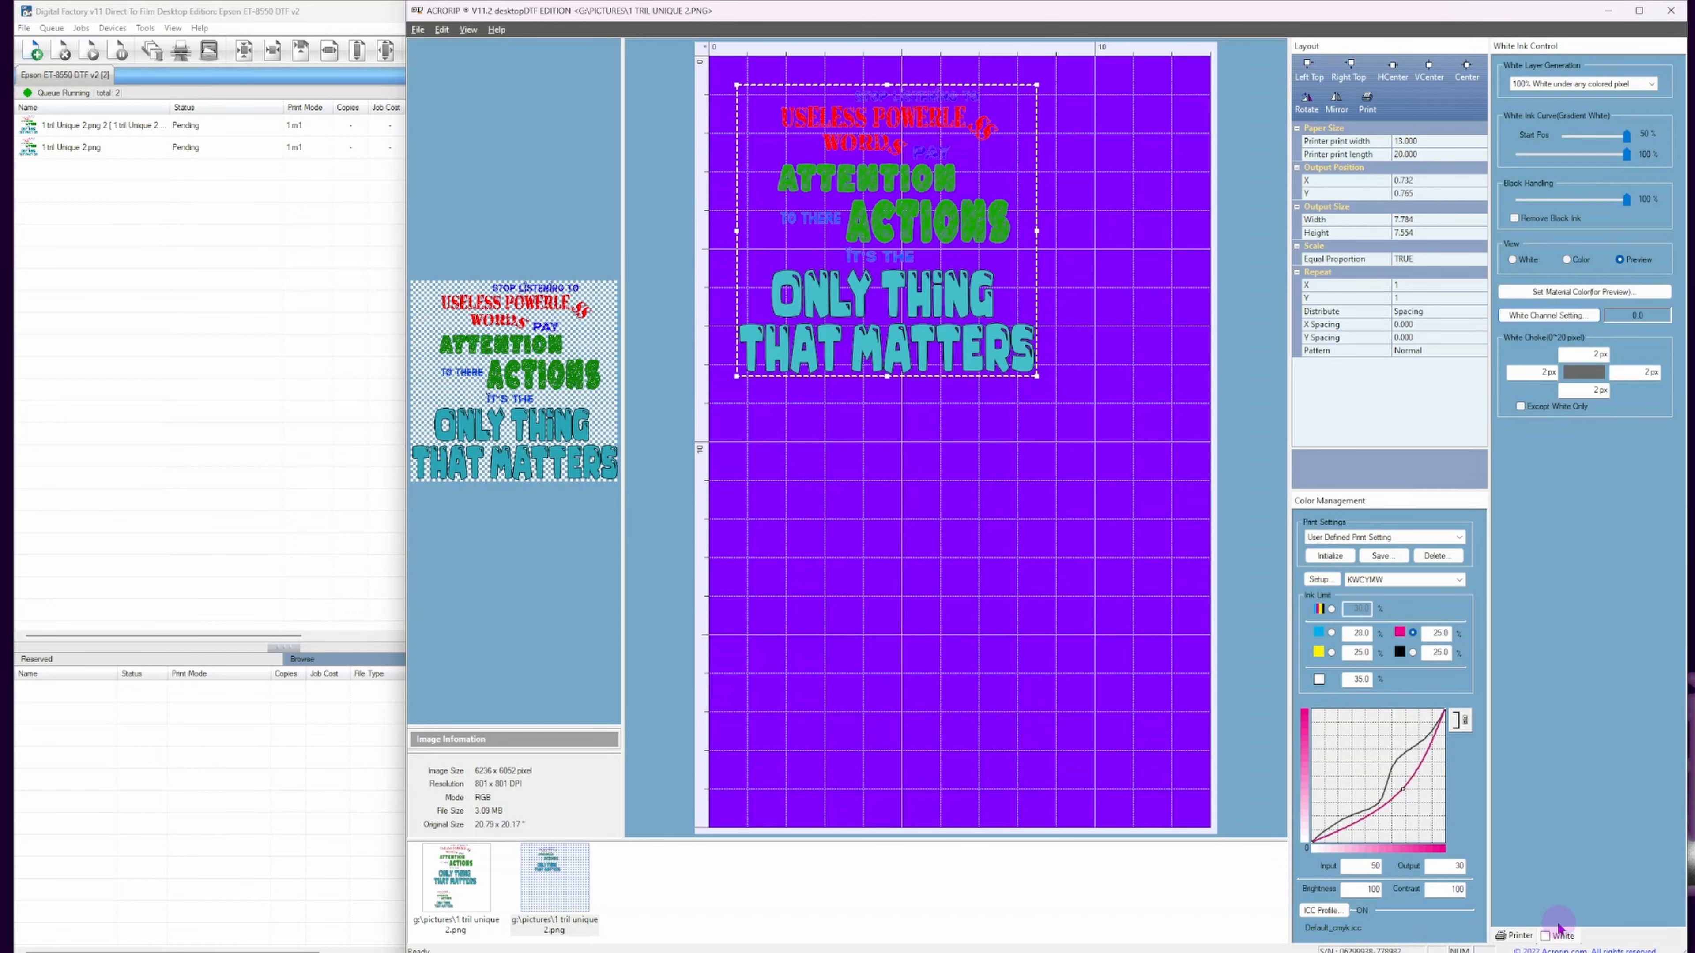
left_click_drag(1545, 938, 1514, 931)
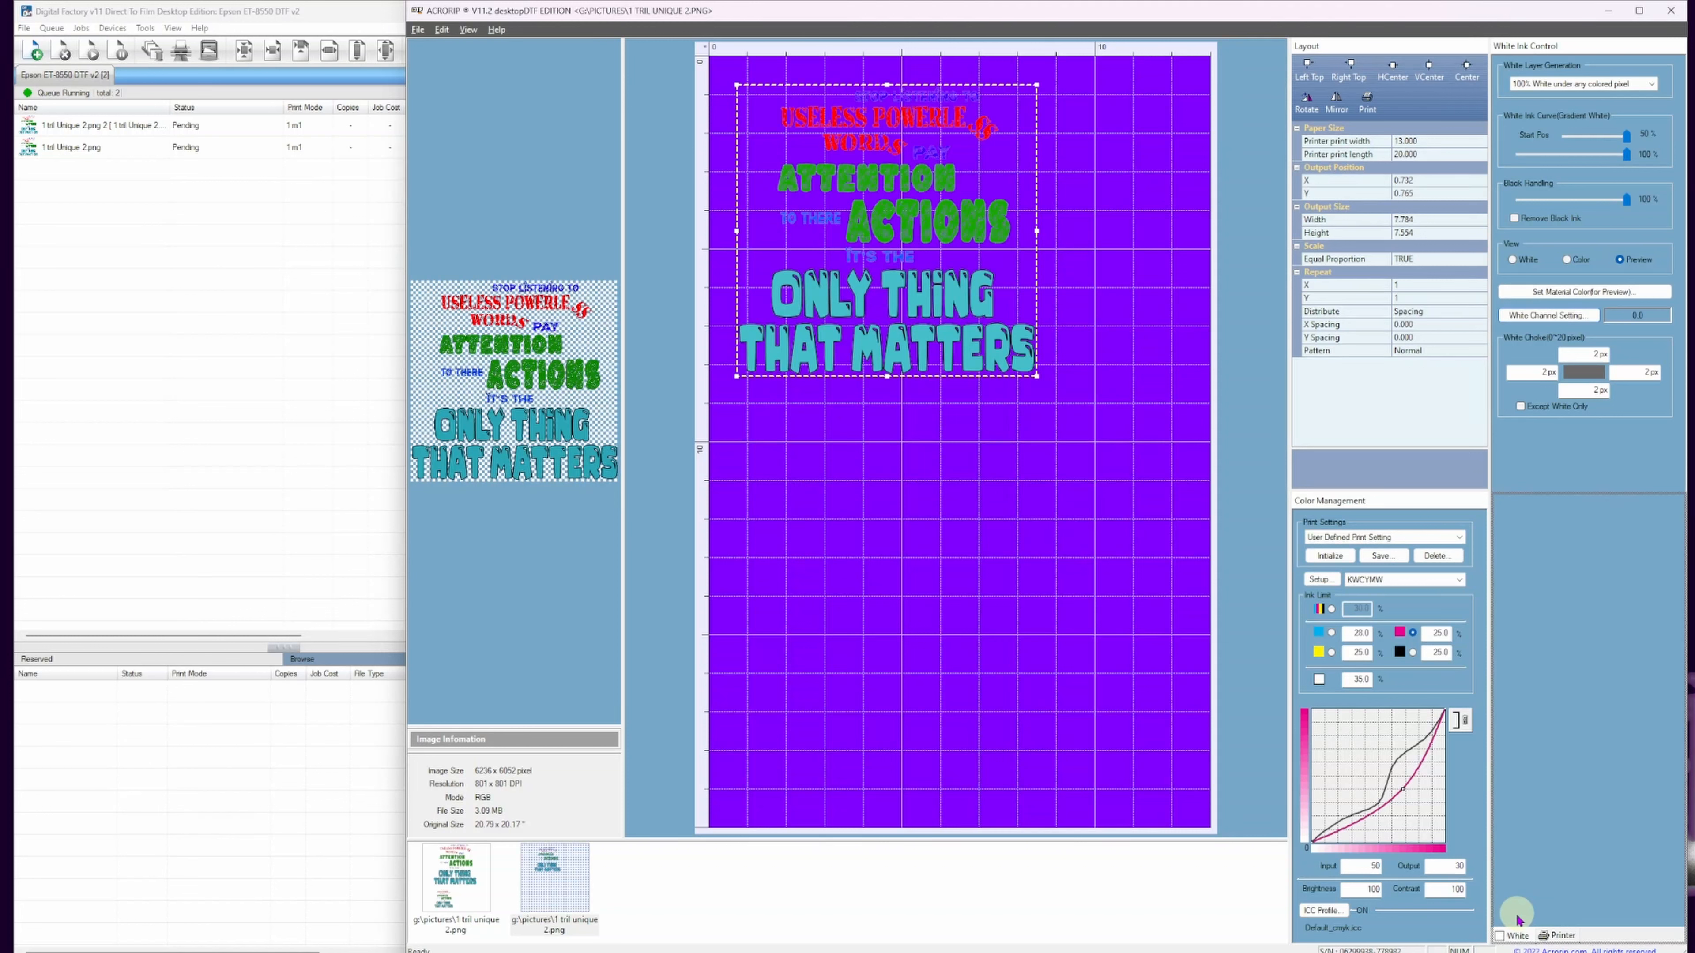
left_click_drag(1516, 920, 1516, 915)
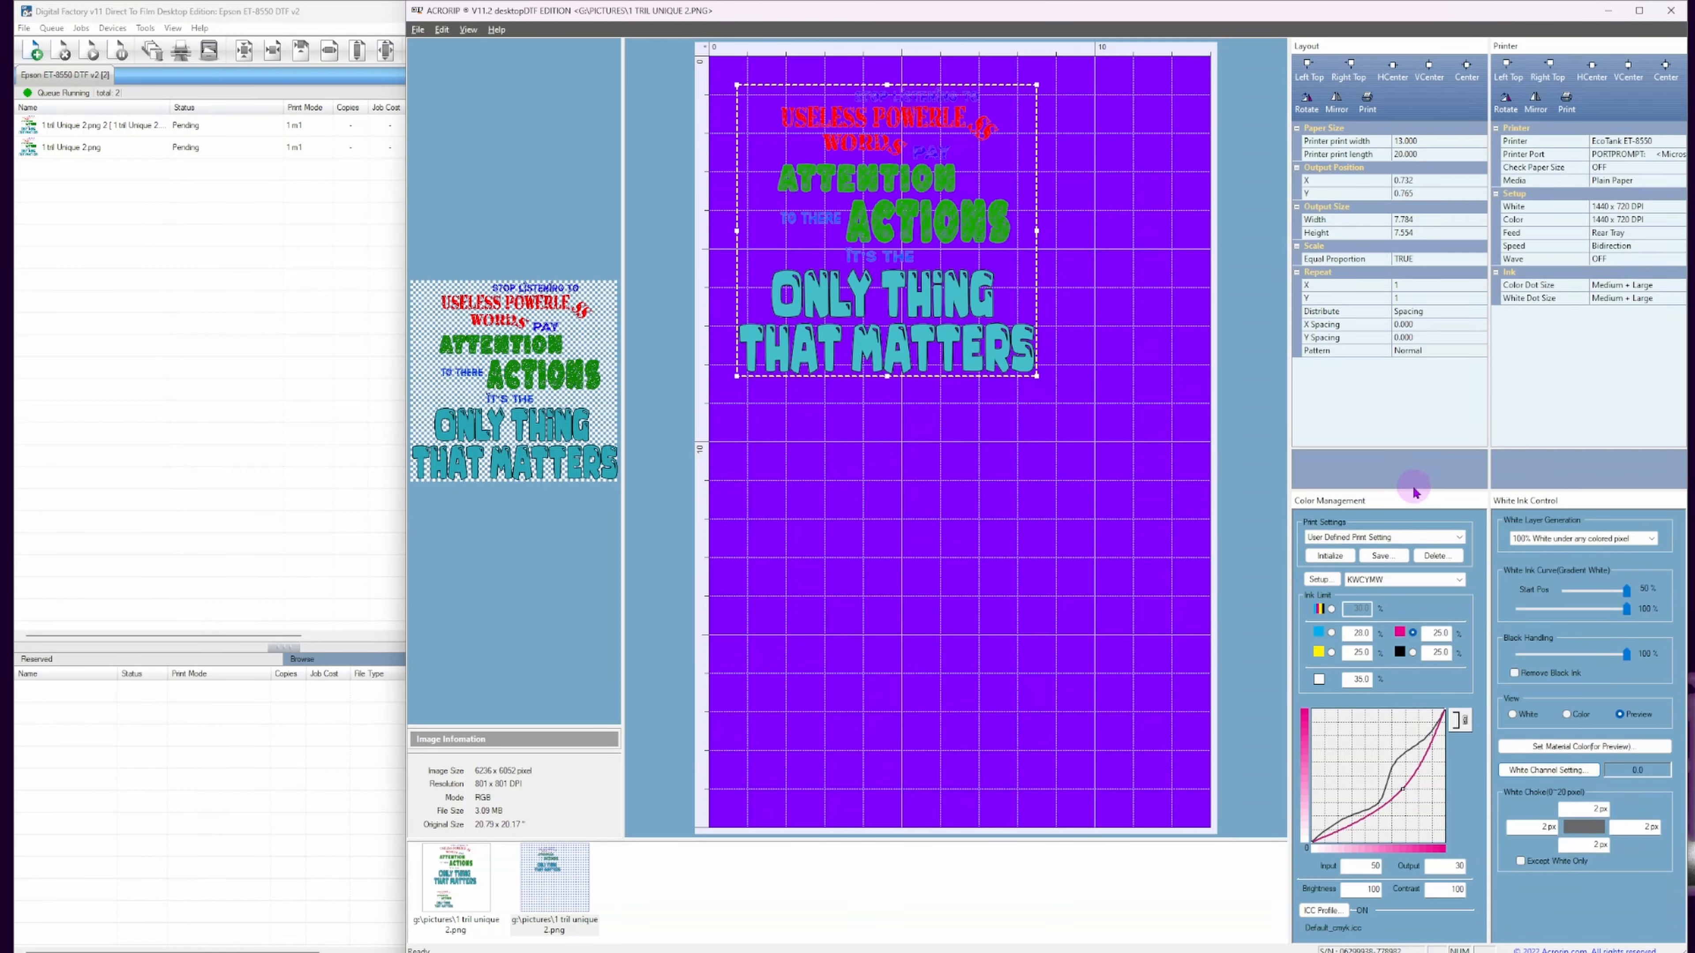
Adjust the heights and widths of the four docked settings panels so that the contents of each are readable.
left_click_drag(1412, 488, 1407, 459)
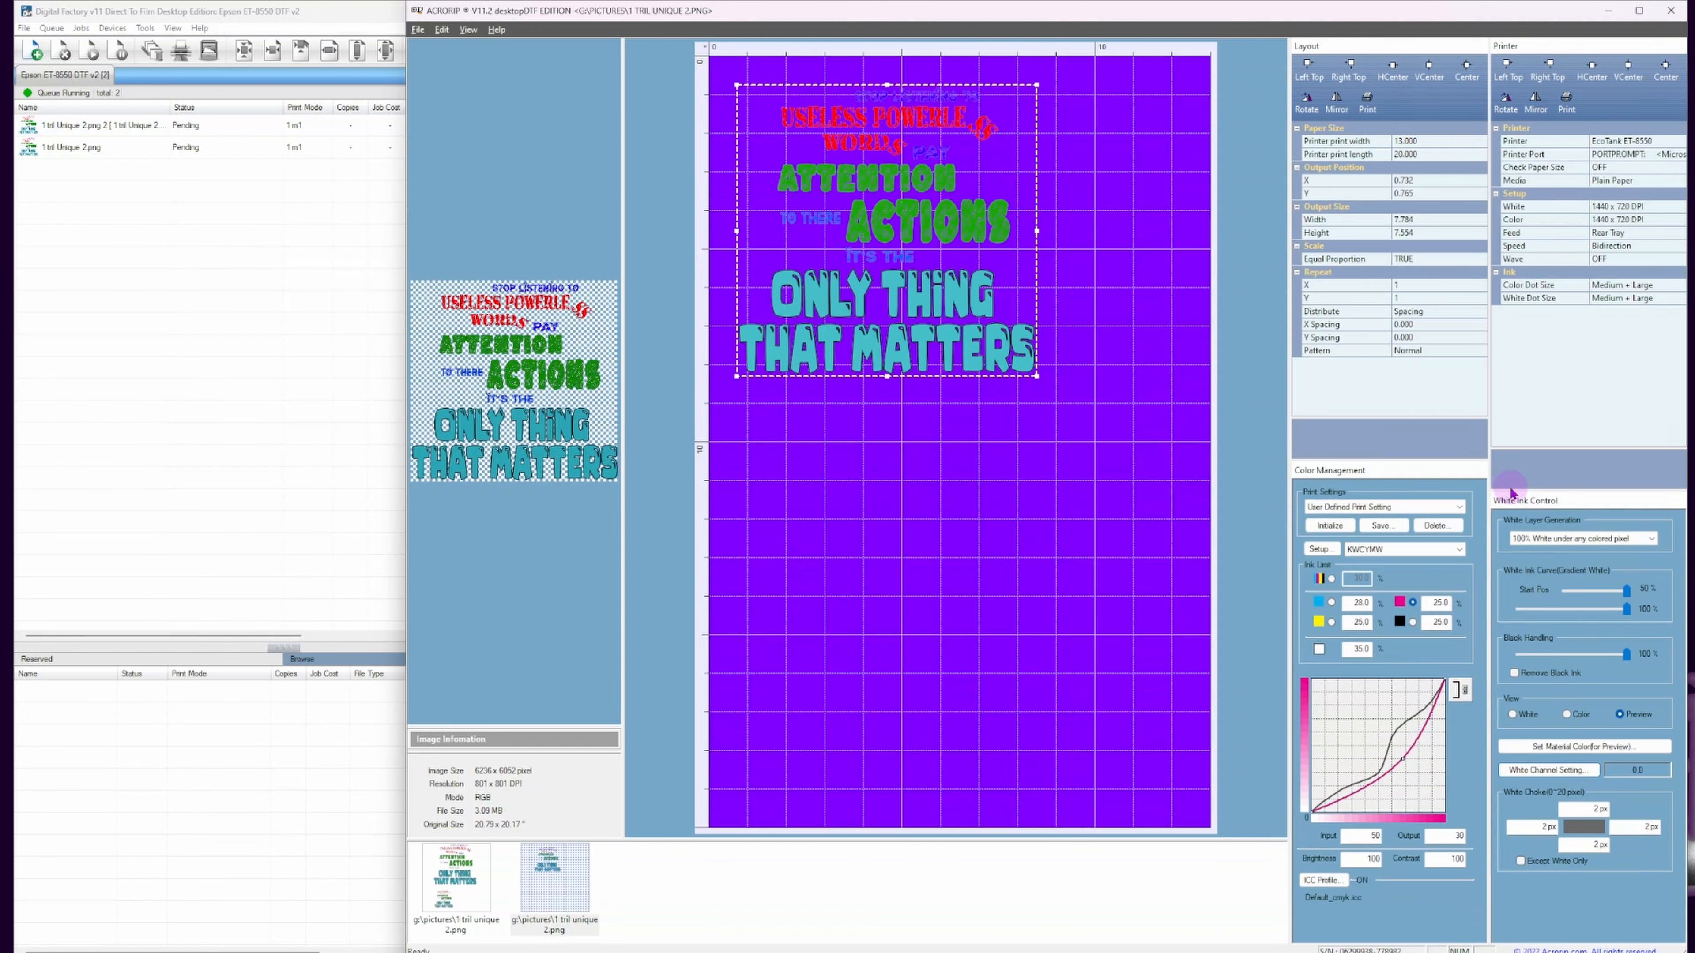
left_click_drag(1515, 499, 1513, 480)
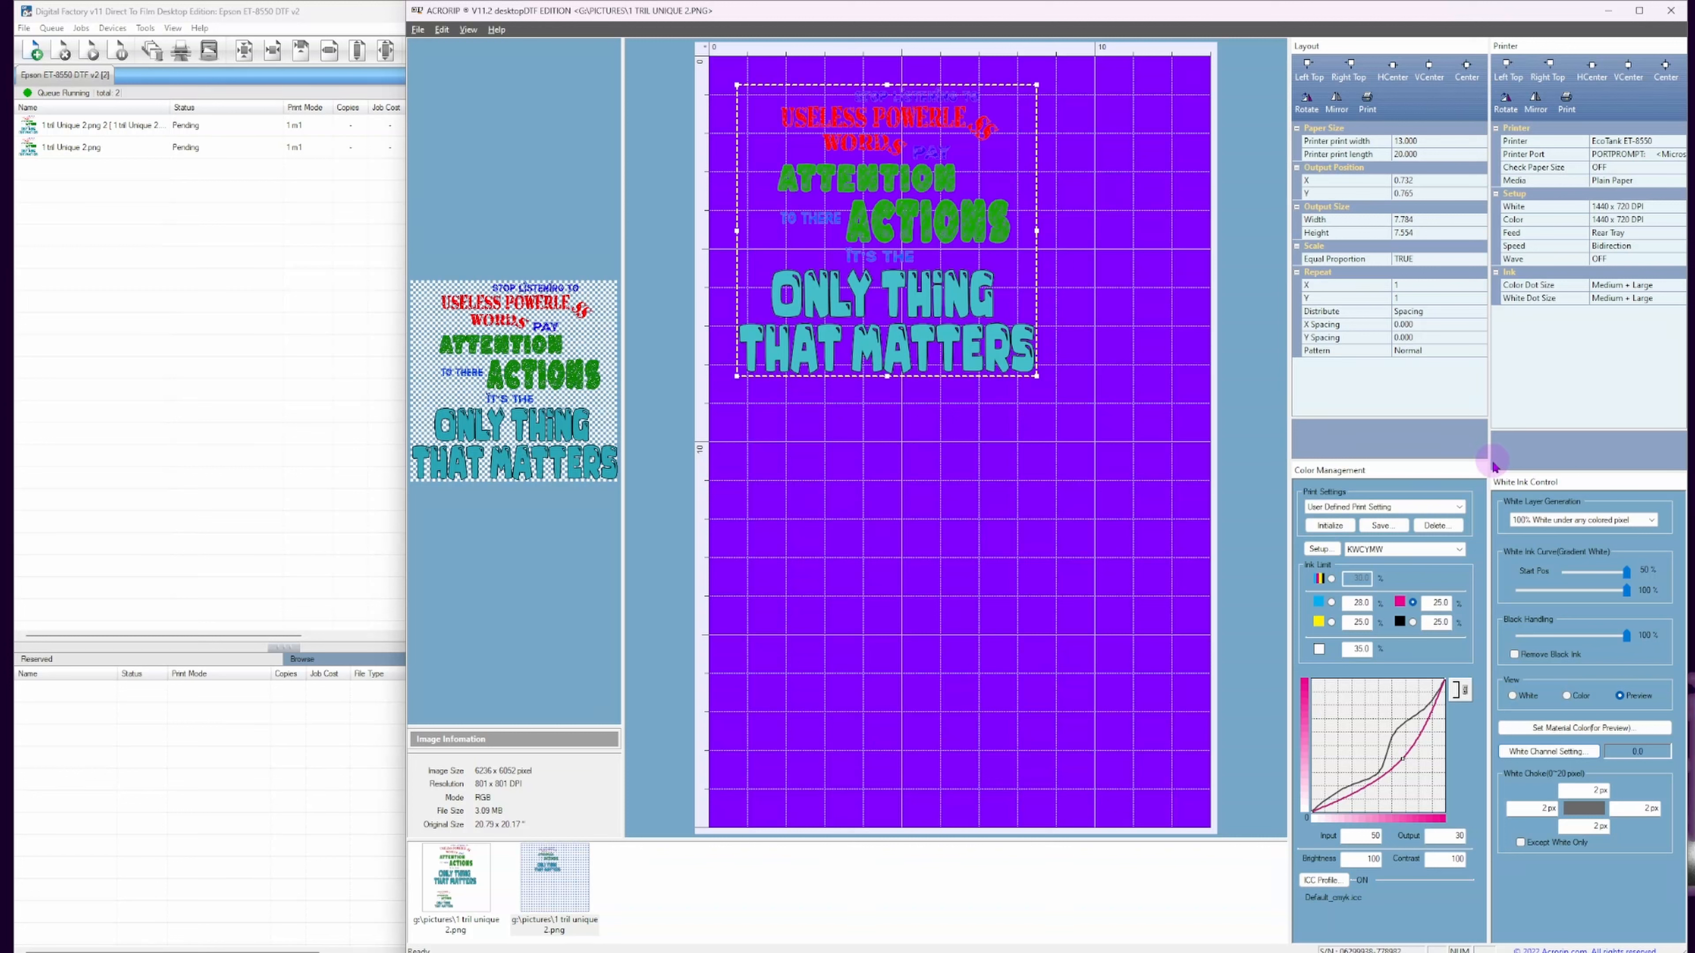
mouse_move(1490, 456)
left_mouse_down()
mouse_move(1435, 454)
mouse_move(1471, 447)
left_mouse_up()
left_click_drag(1290, 447, 1253, 445)
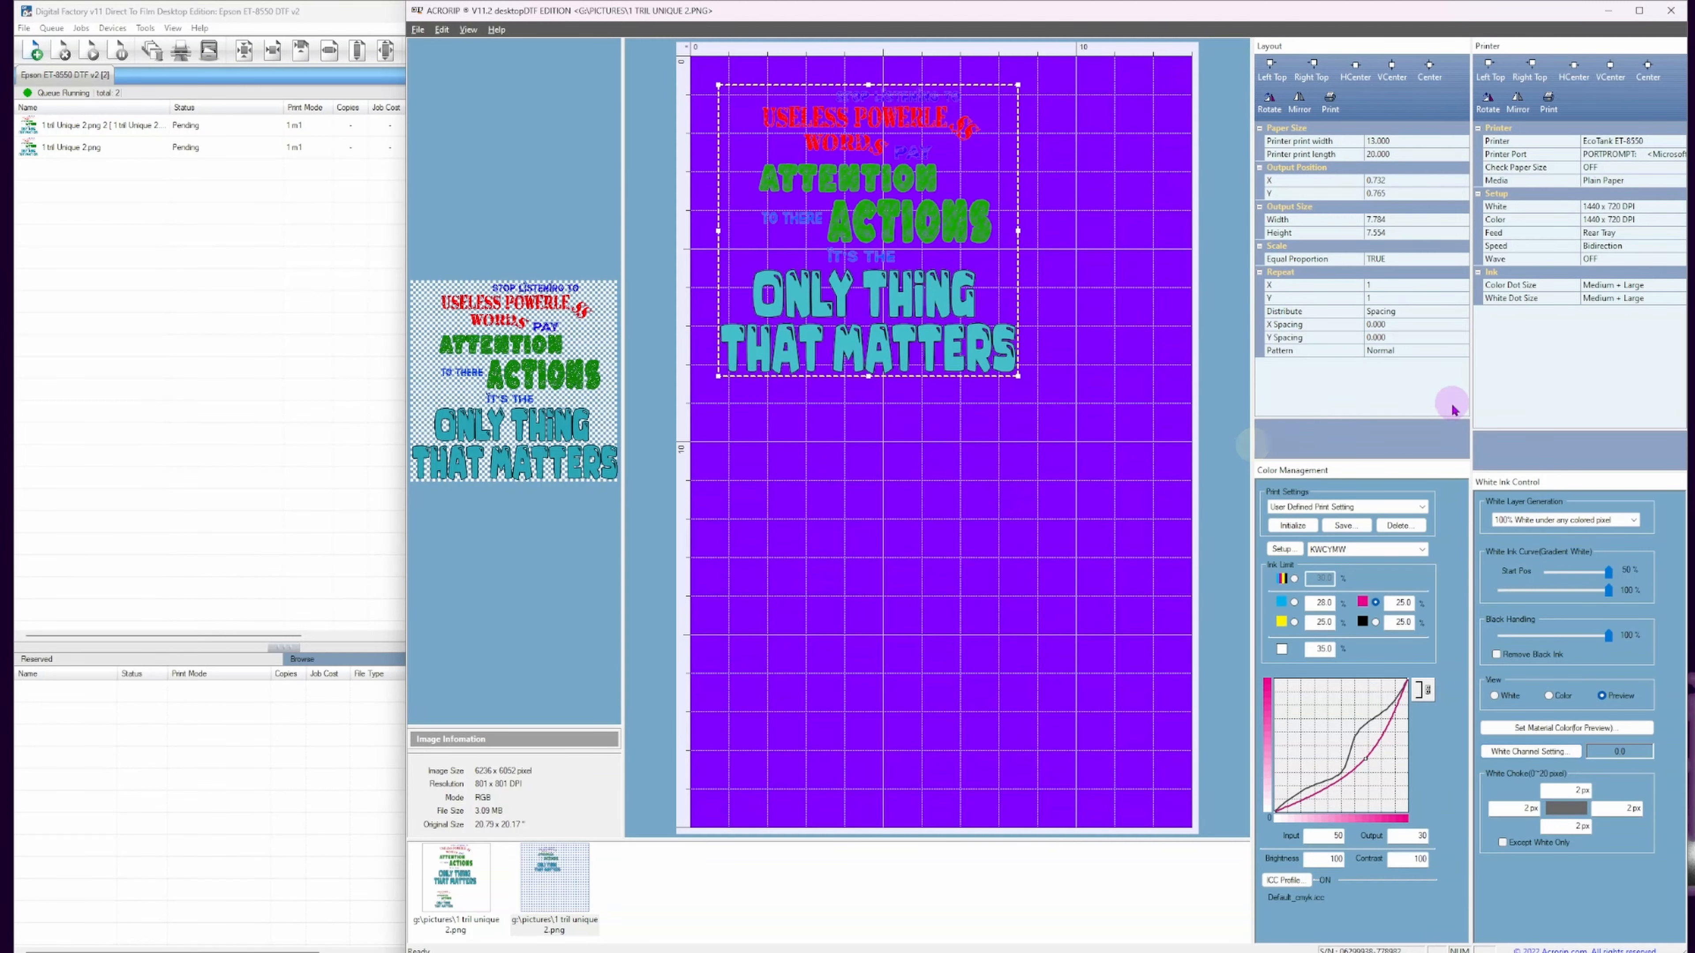
left_click_drag(1438, 426, 1449, 424)
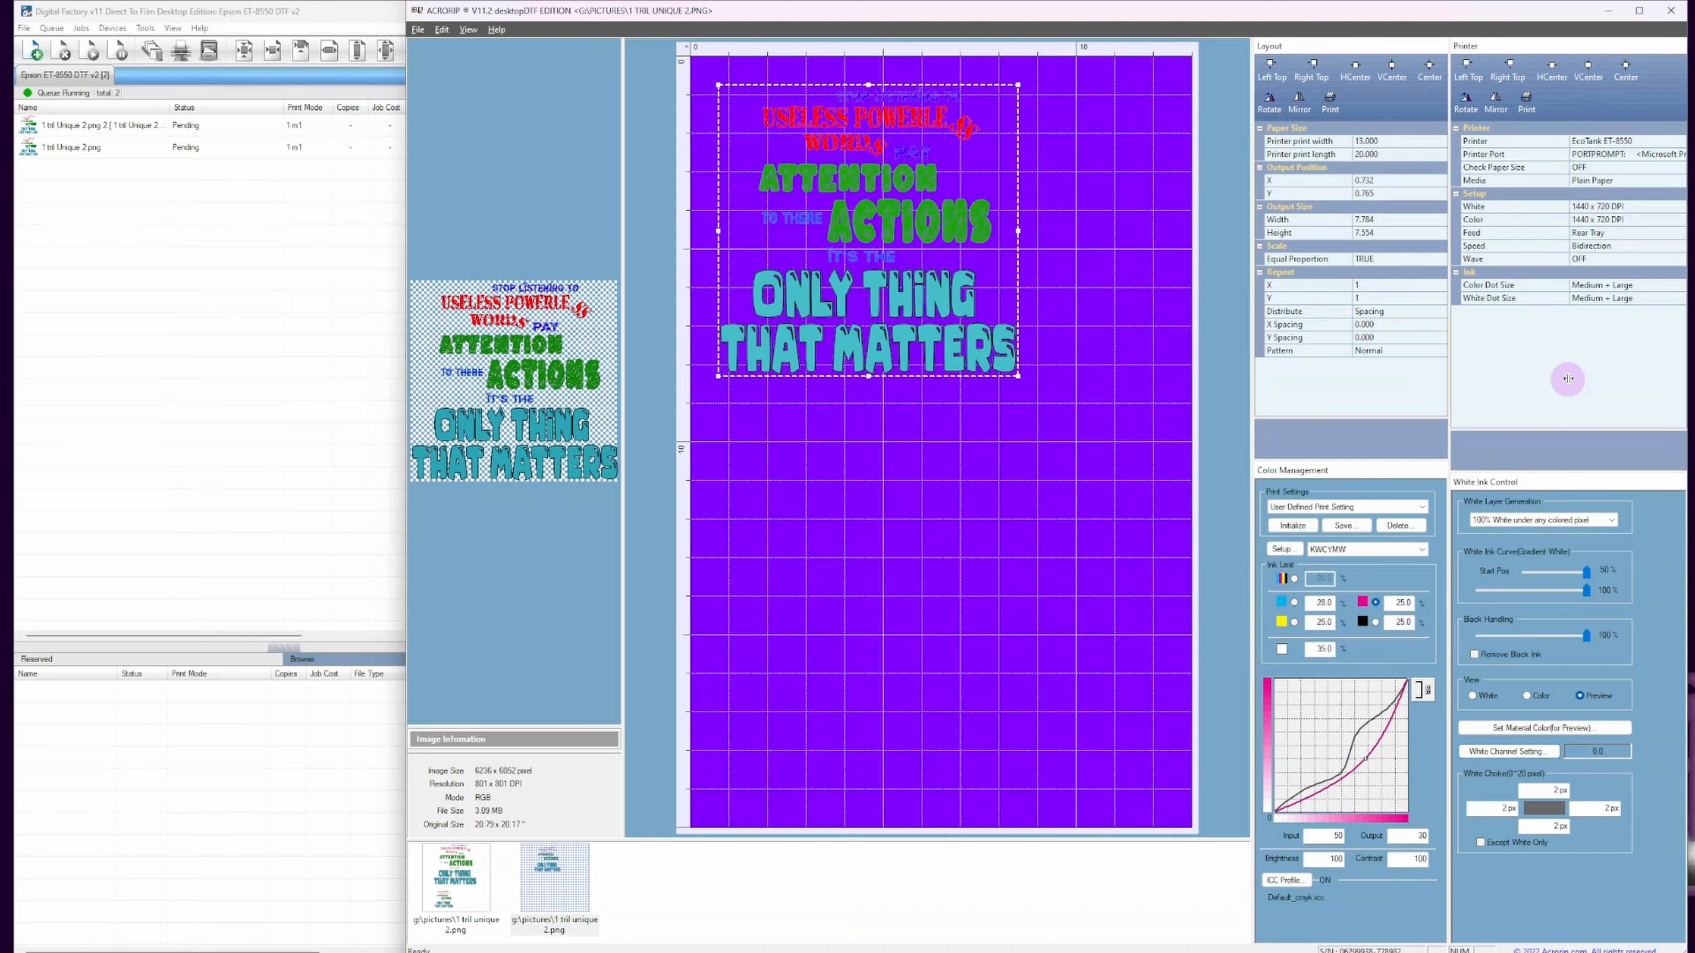
left_click_drag(1447, 394, 1483, 393)
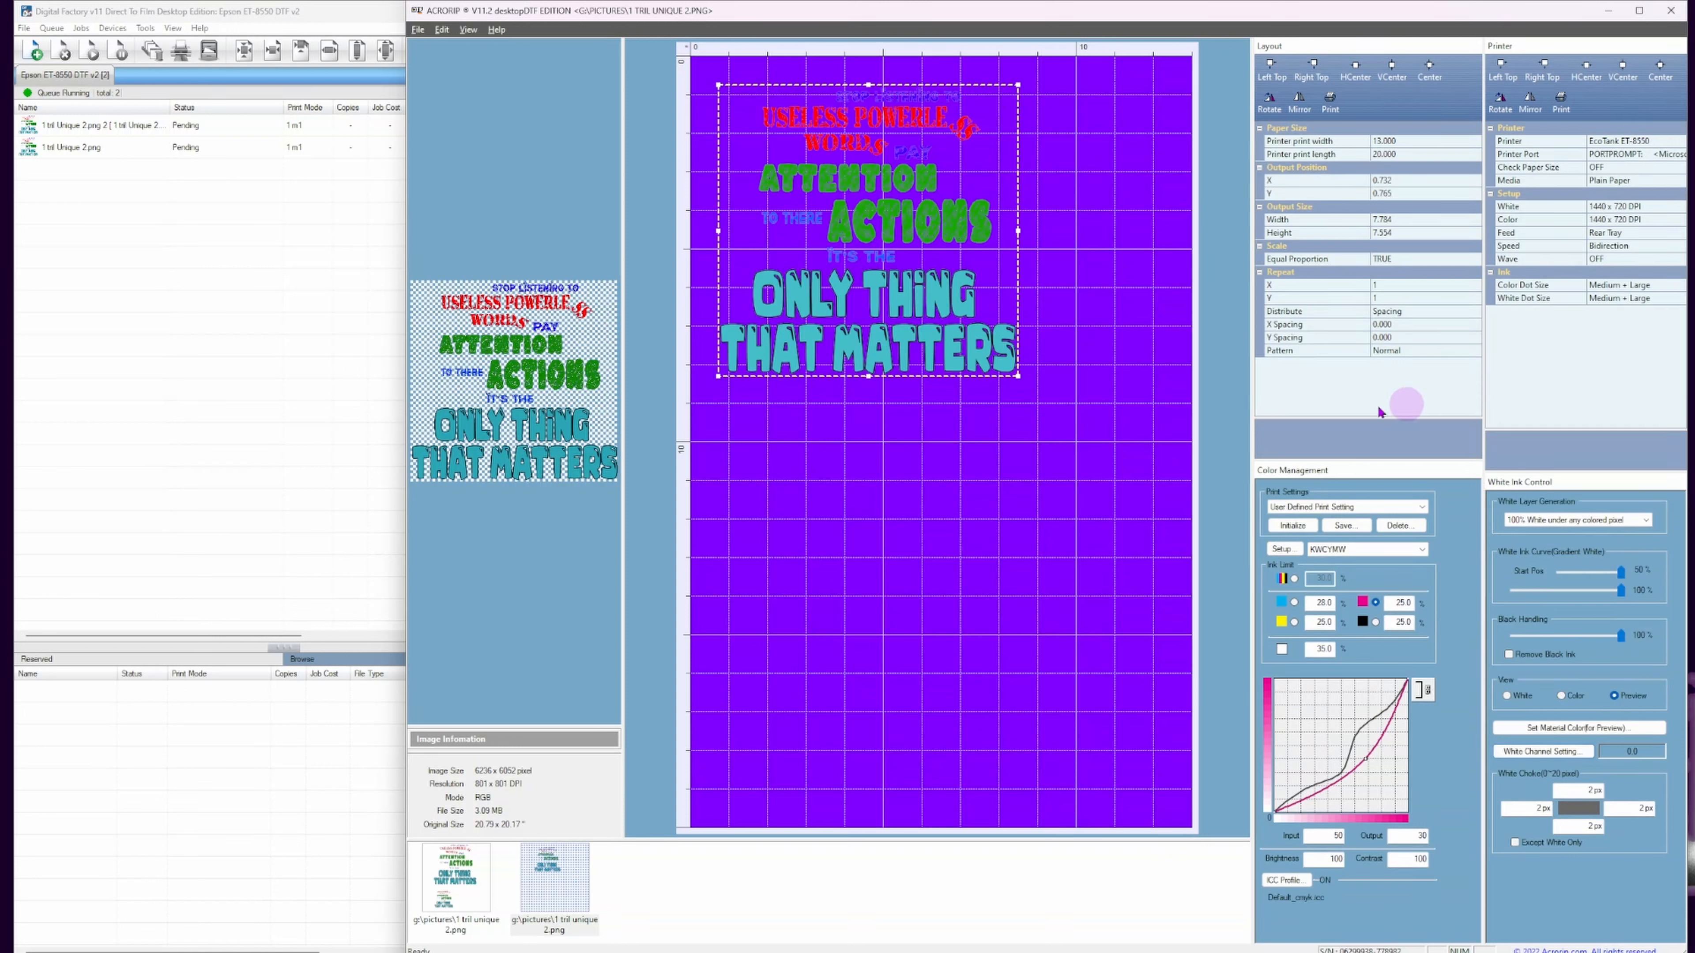
left_click_drag(1259, 433, 1277, 432)
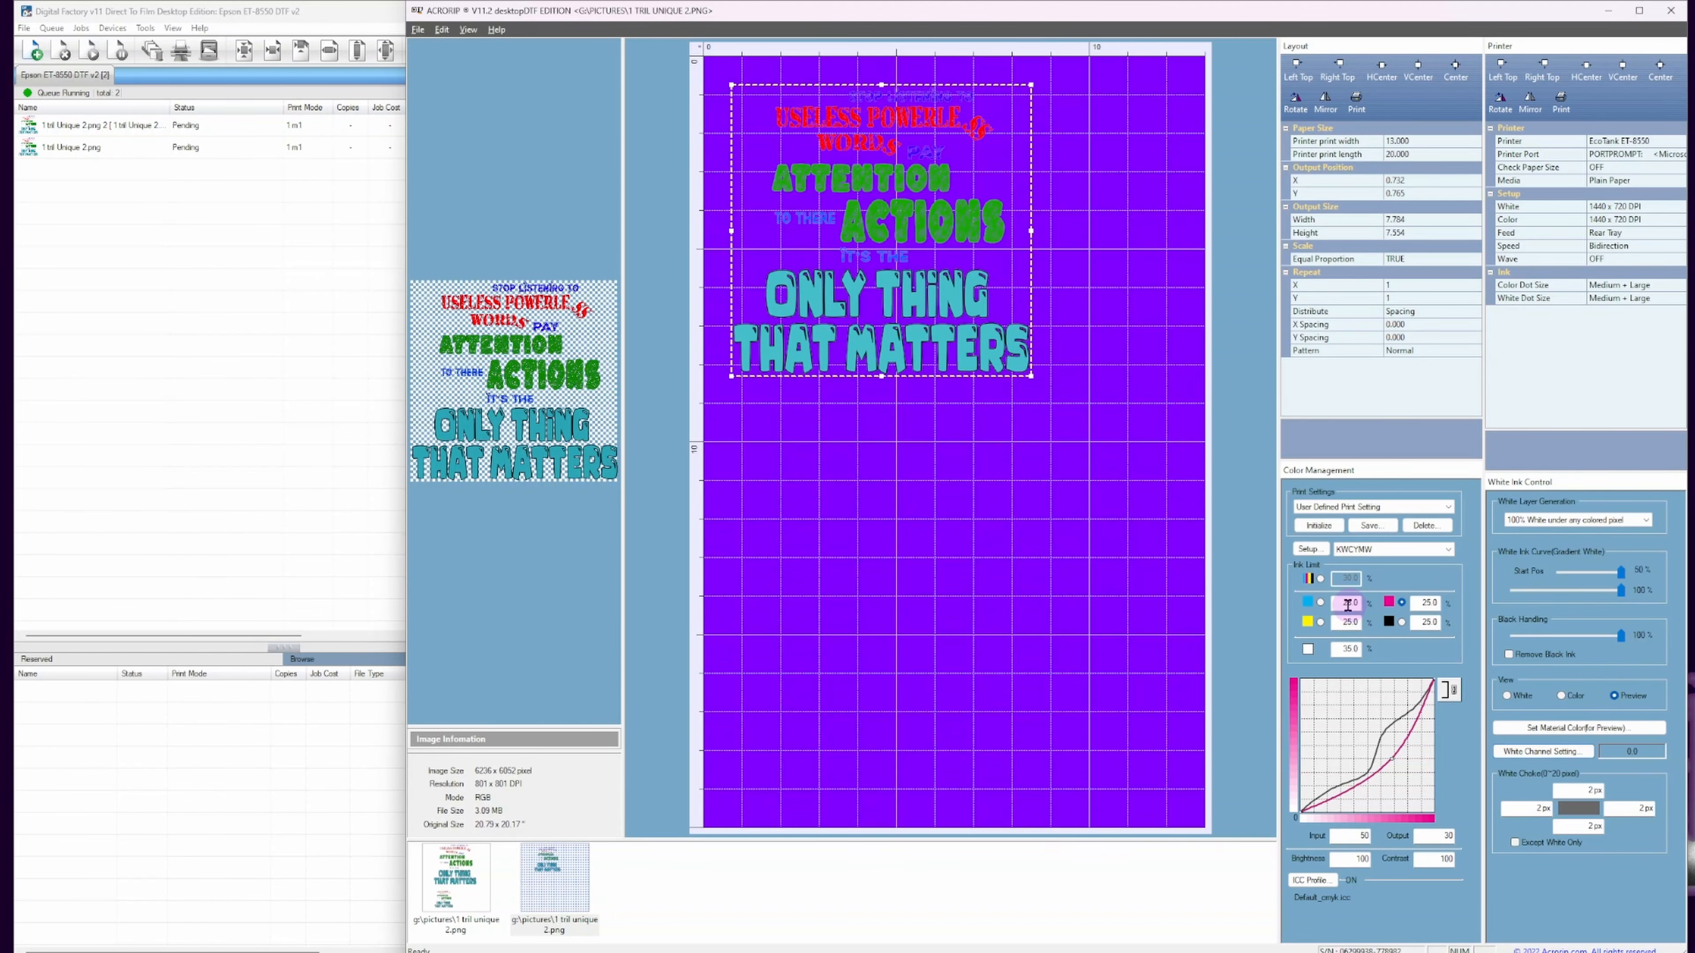
Move the text design slightly right and down on the purple page, to about X 1.93, Y 1.09.
mouse_move(964, 14)
left_mouse_down()
mouse_move(1015, 16)
mouse_move(908, 26)
mouse_move(952, 18)
left_mouse_up()
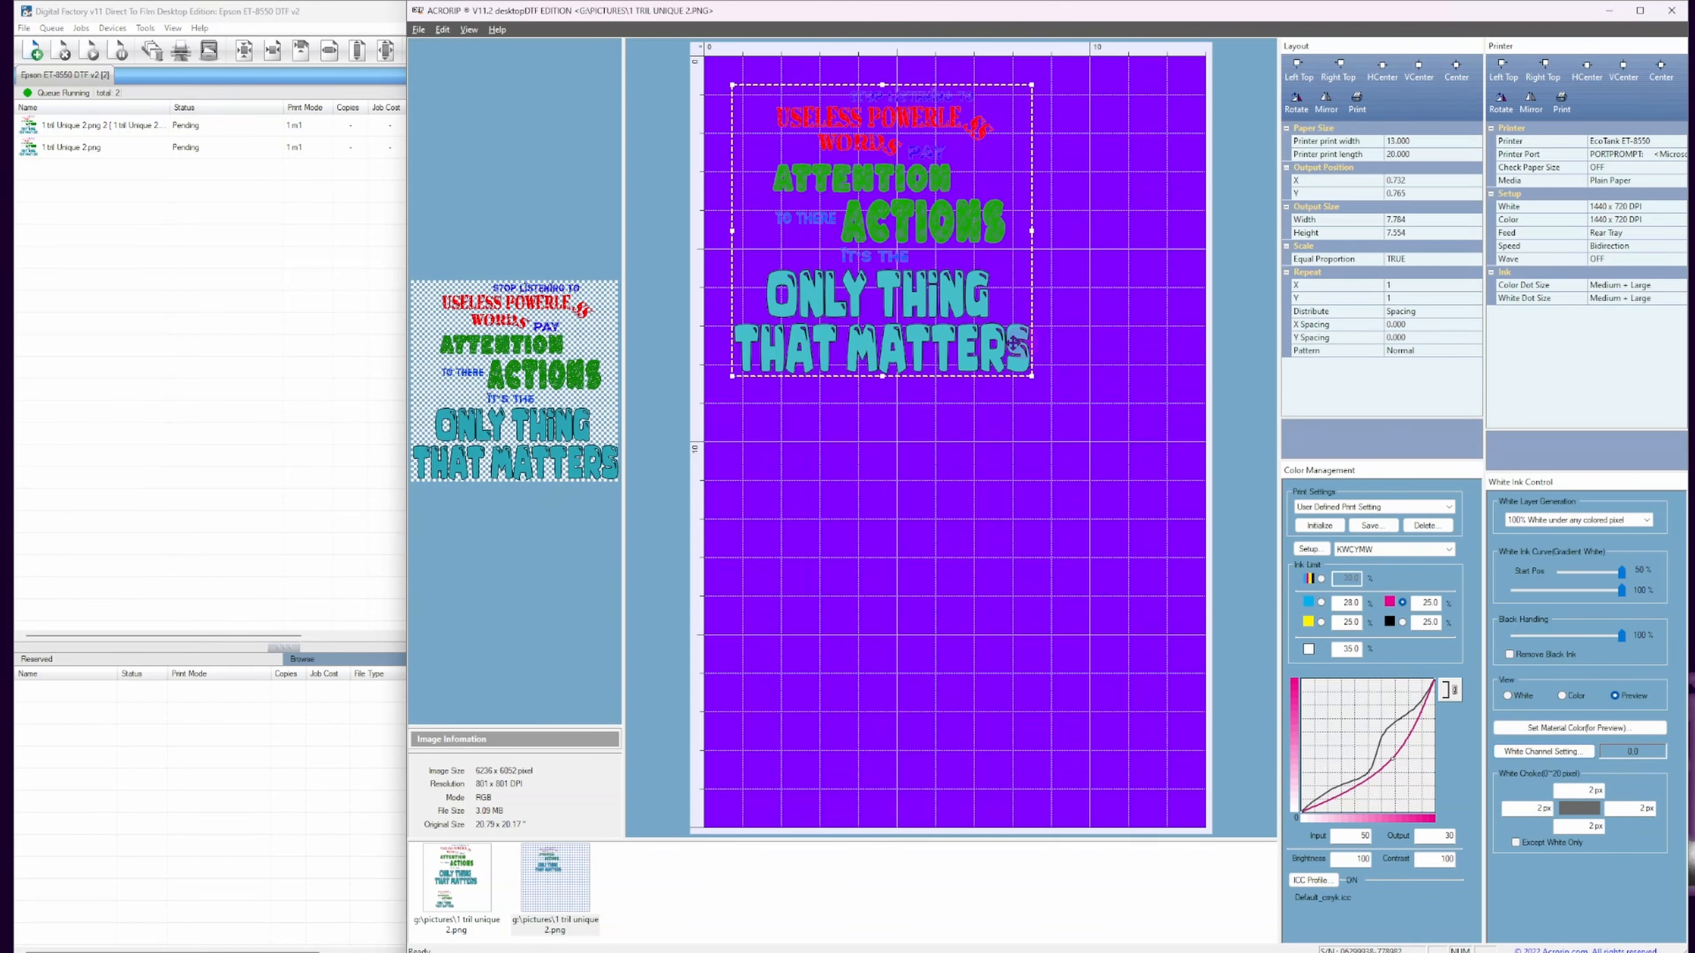
left_click_drag(874, 263, 919, 276)
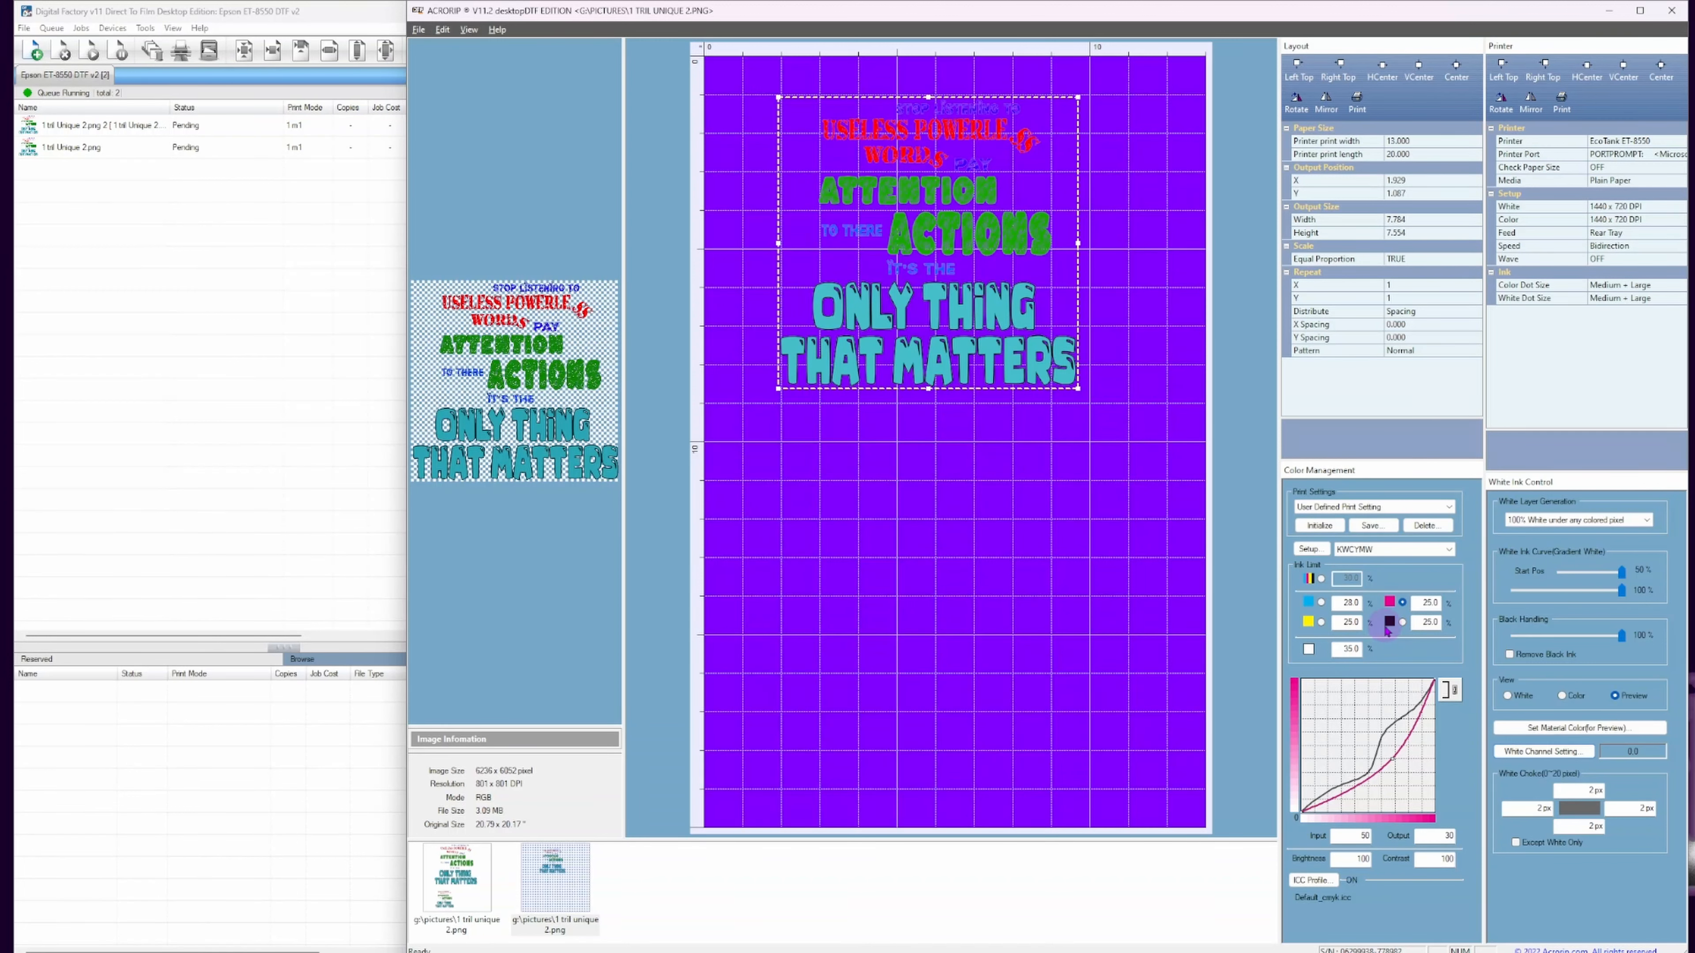
Switch to Digital Factory, show its built-in file browser, and look through the Gallery and Pictures folders.
left_click(168, 283)
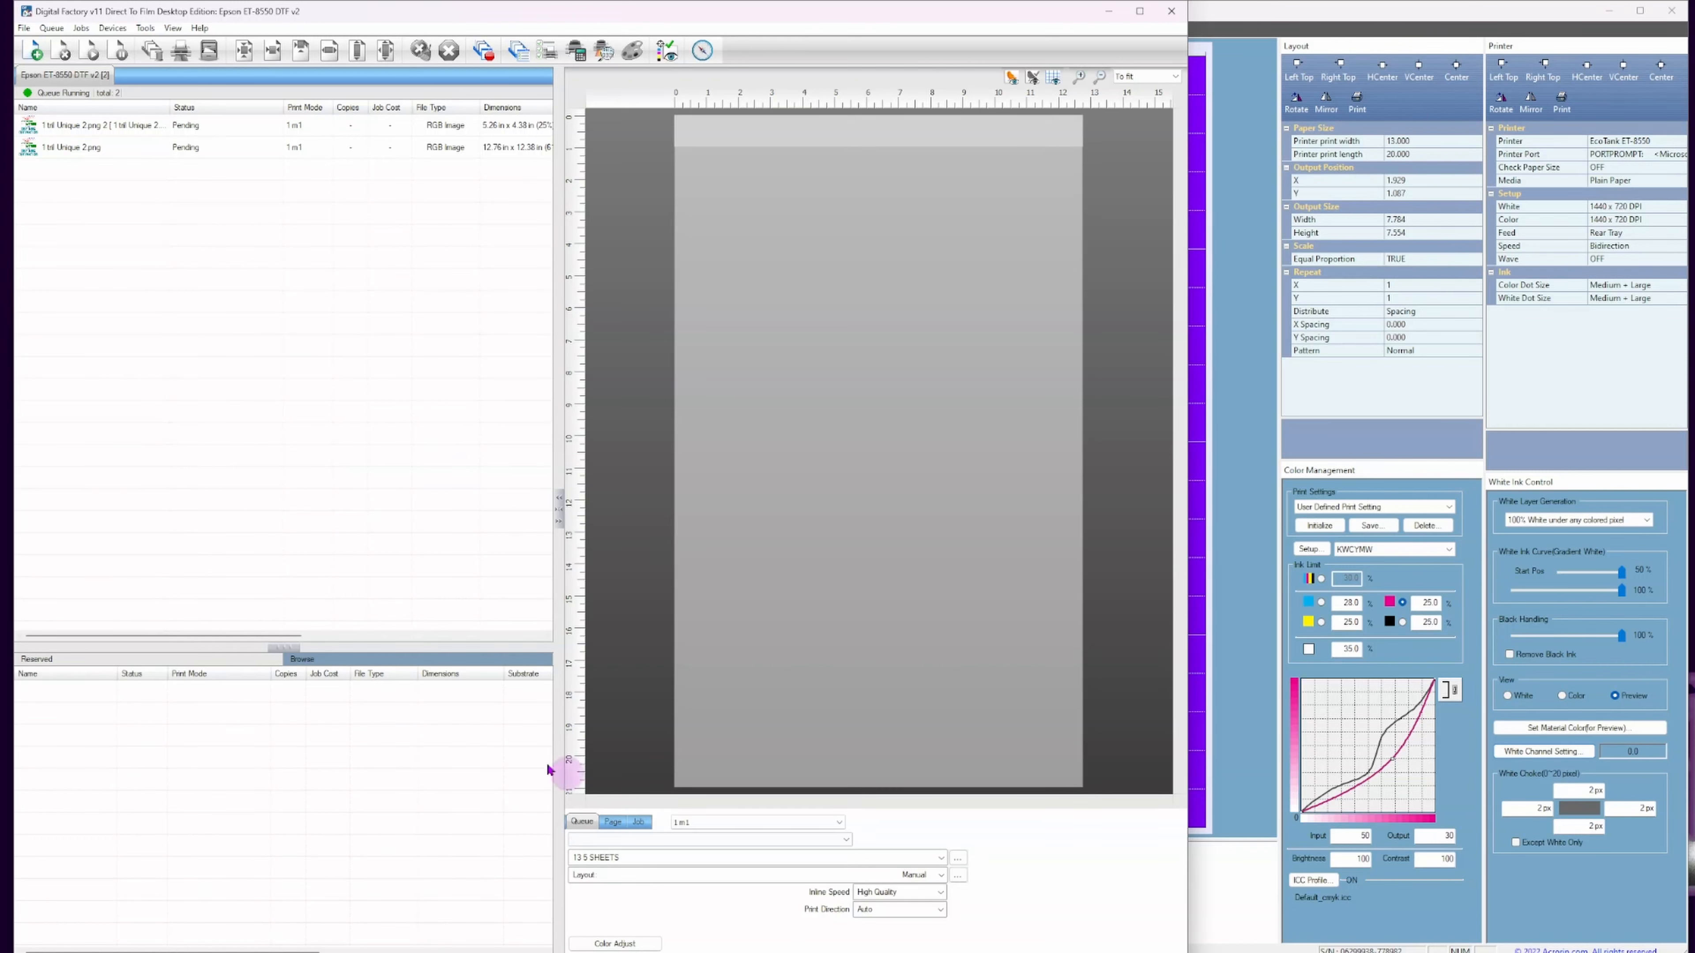
left_click(1260, 435)
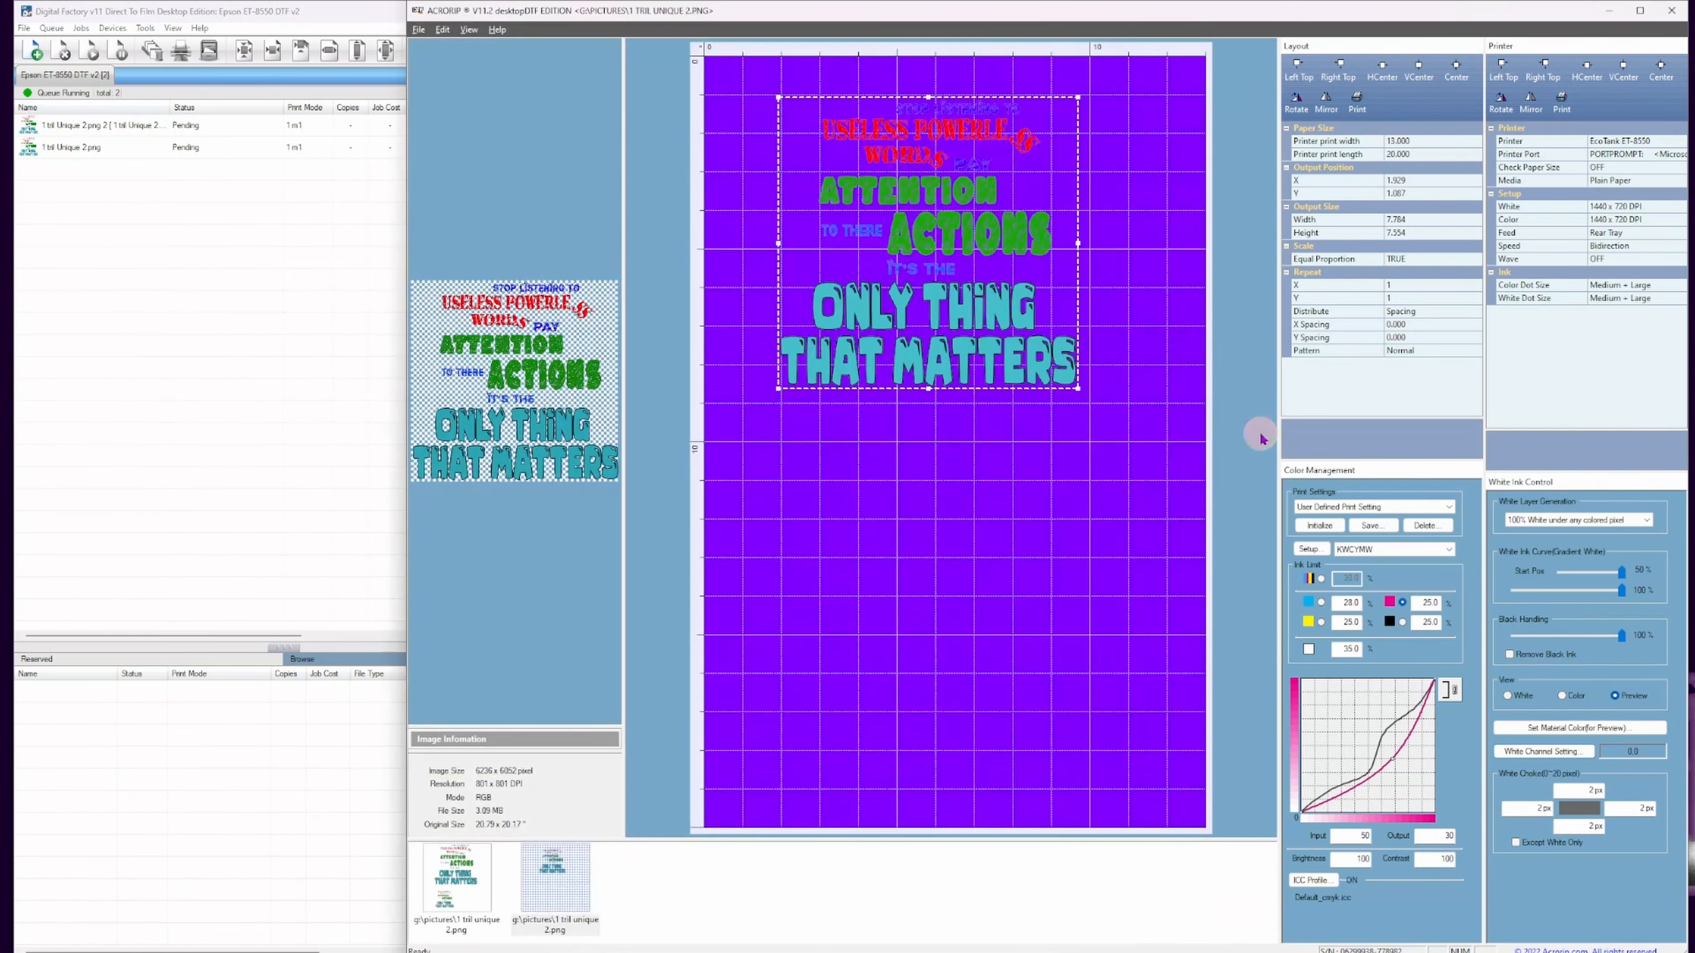
left_click(326, 658)
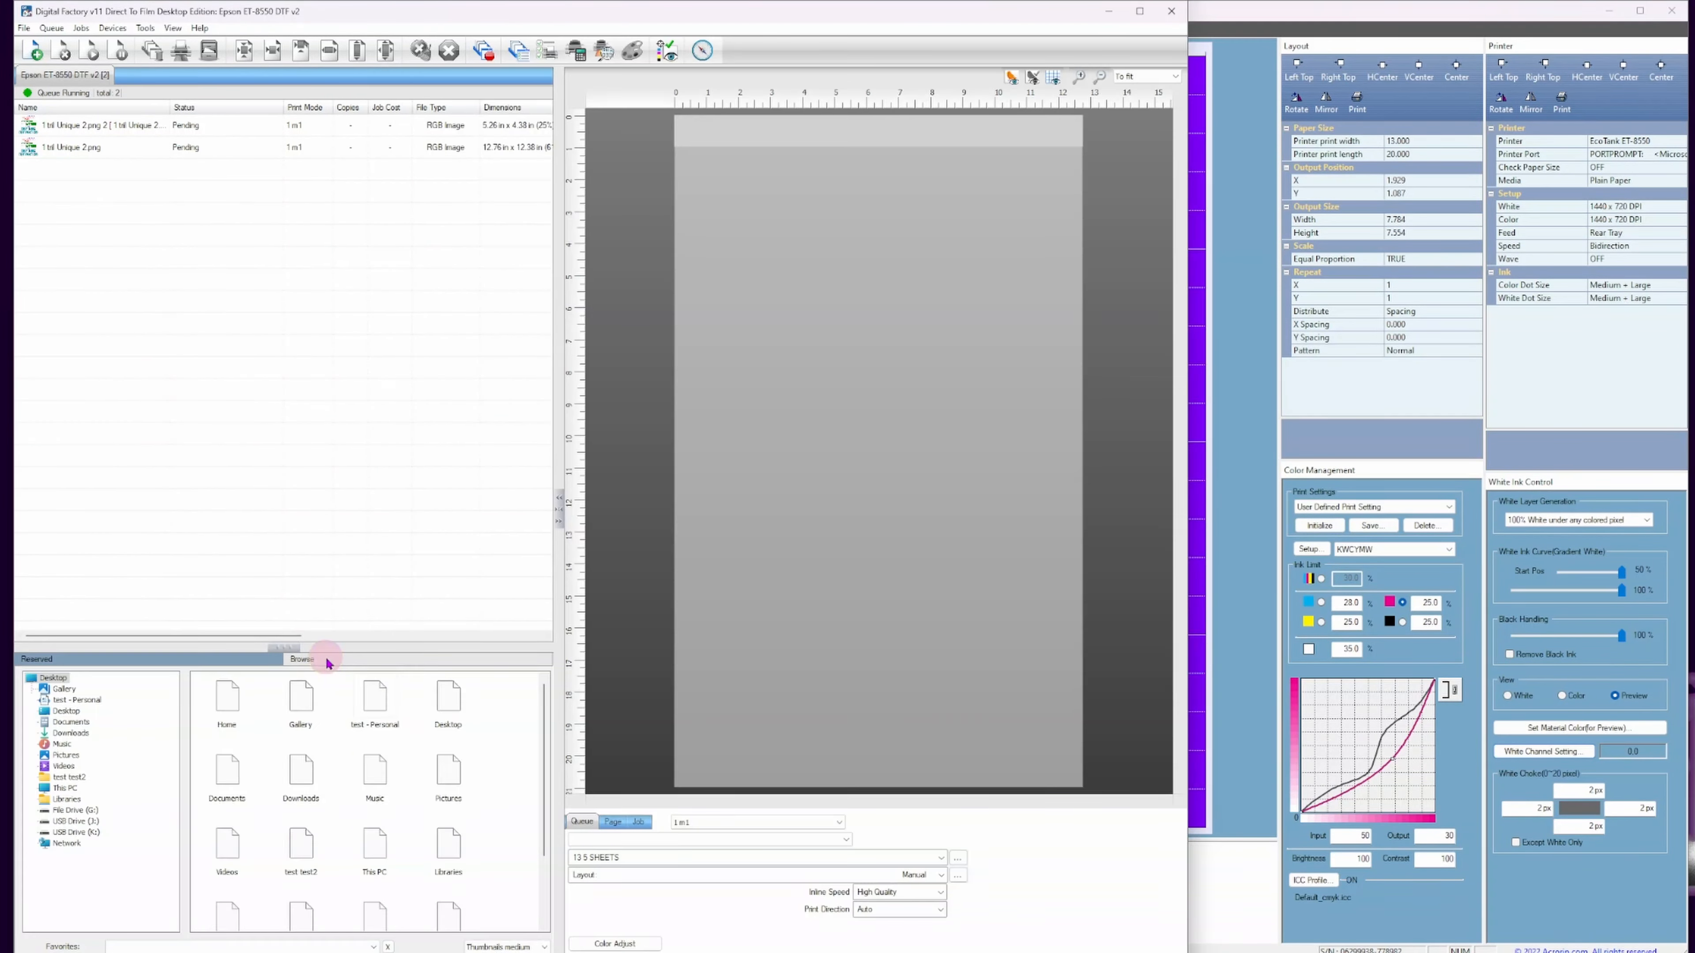
scroll(311, 801, "down", 2)
left_click(65, 688)
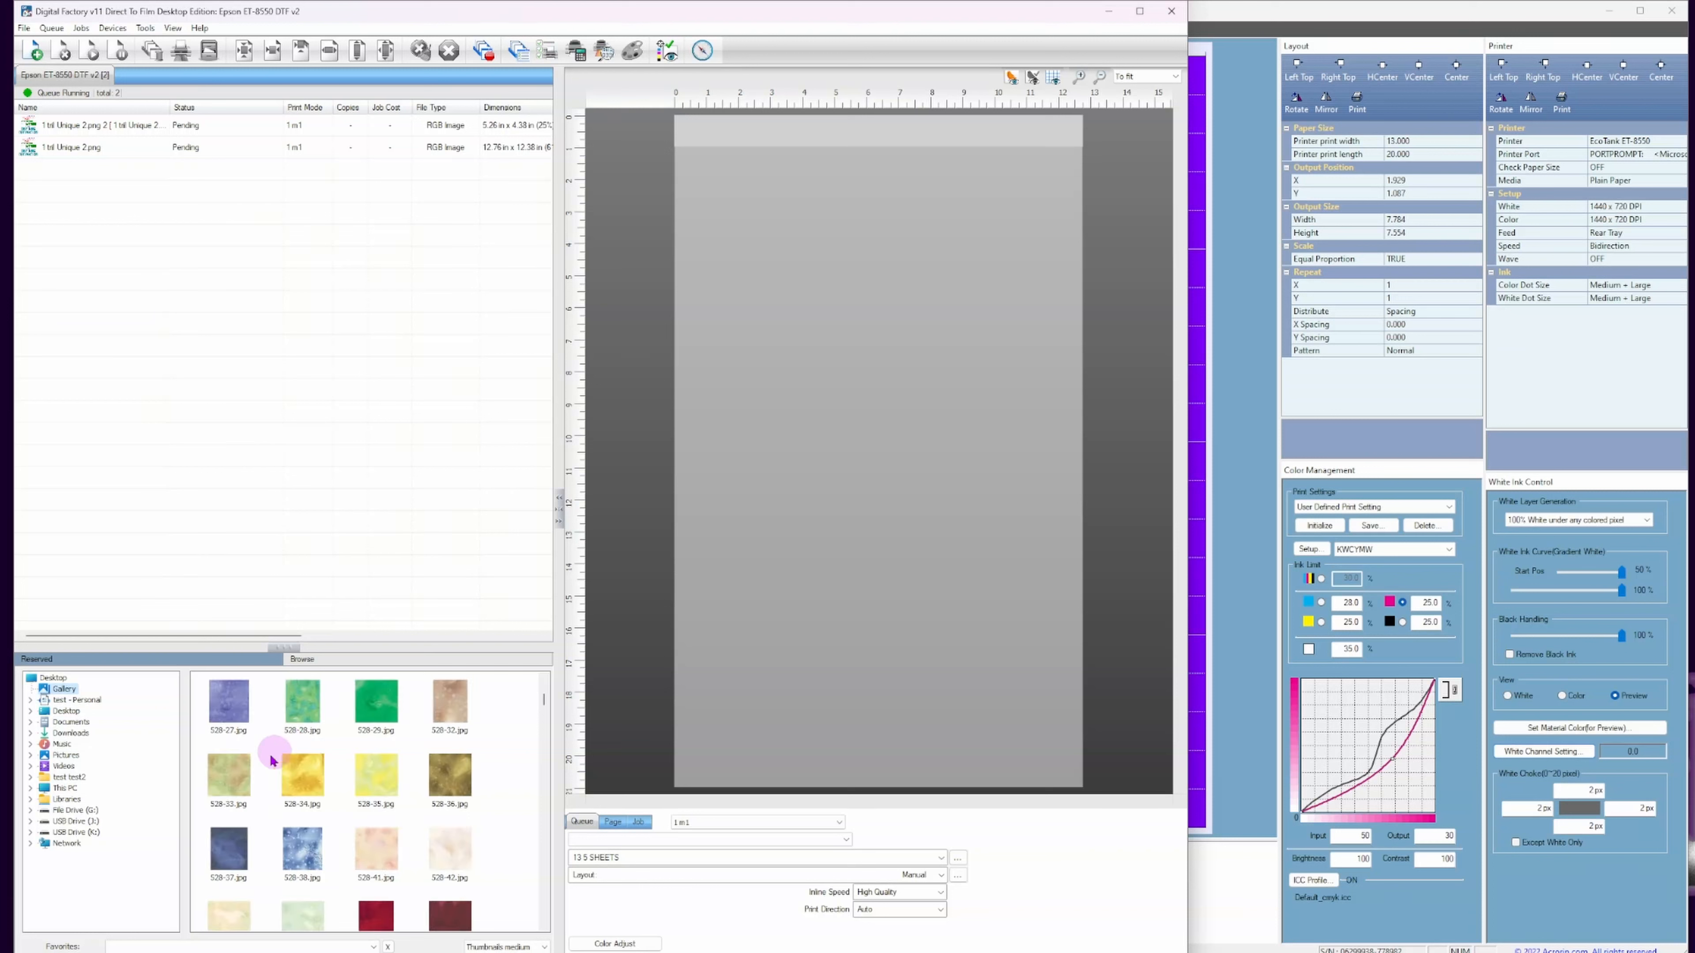
left_click(50, 723)
left_click(69, 757)
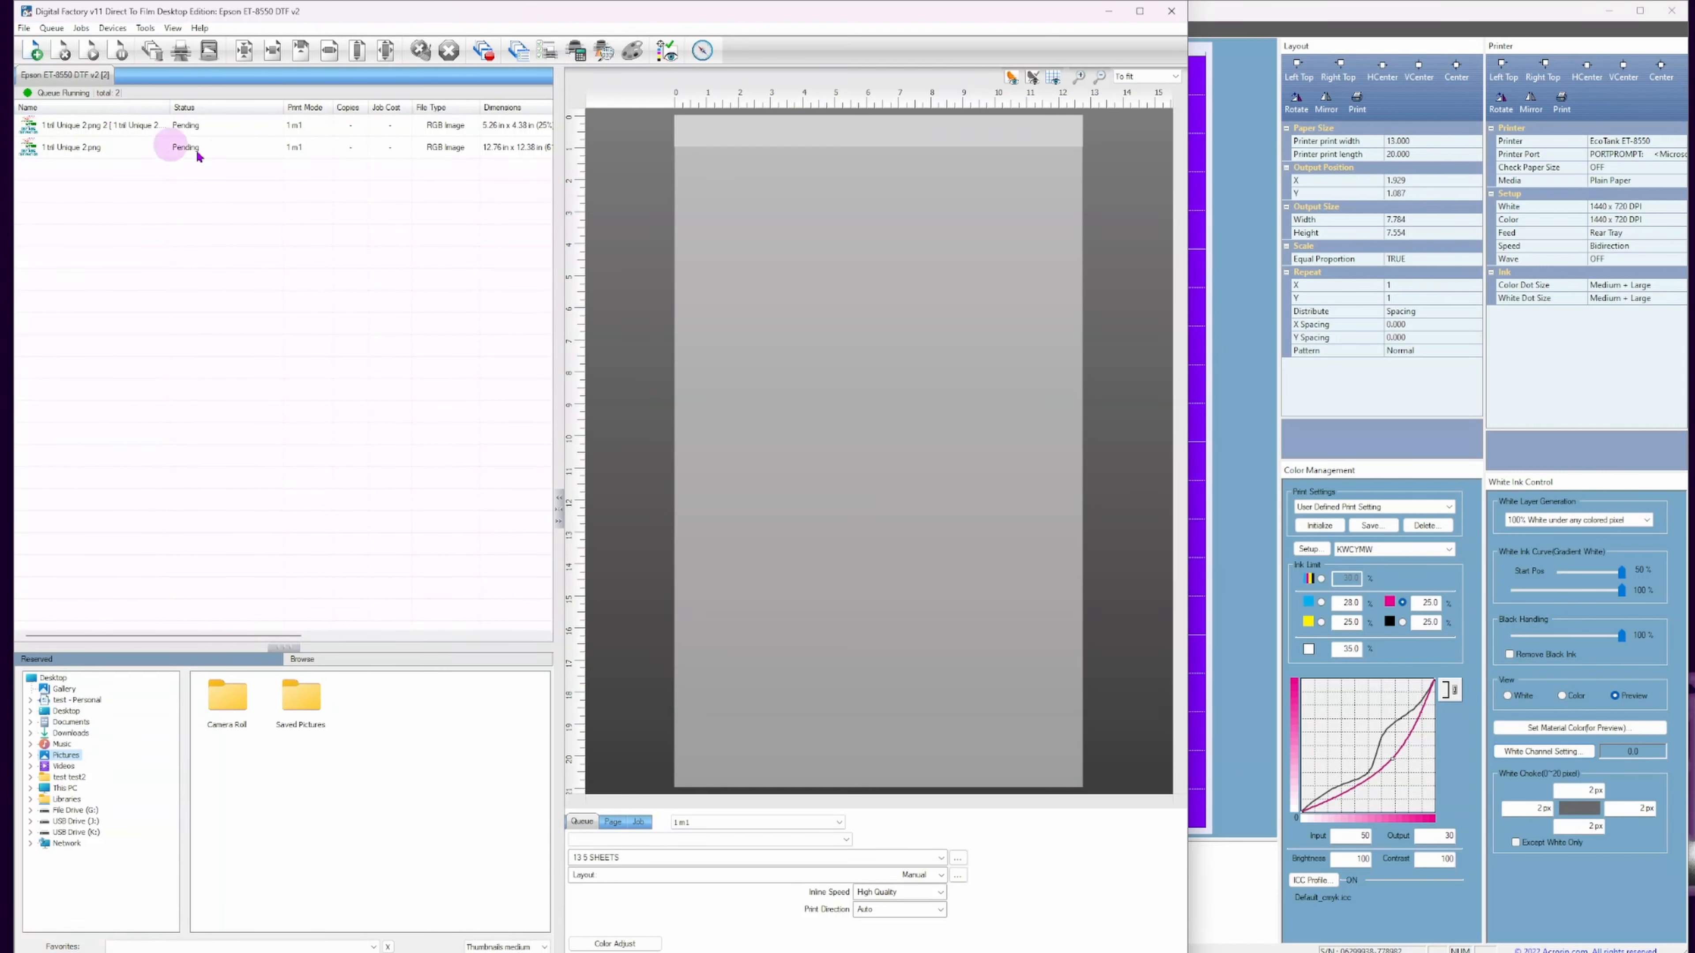
Check the available UI Mode choices in the view options and close them without changing the mode.
left_click(144, 31)
mouse_move(172, 28)
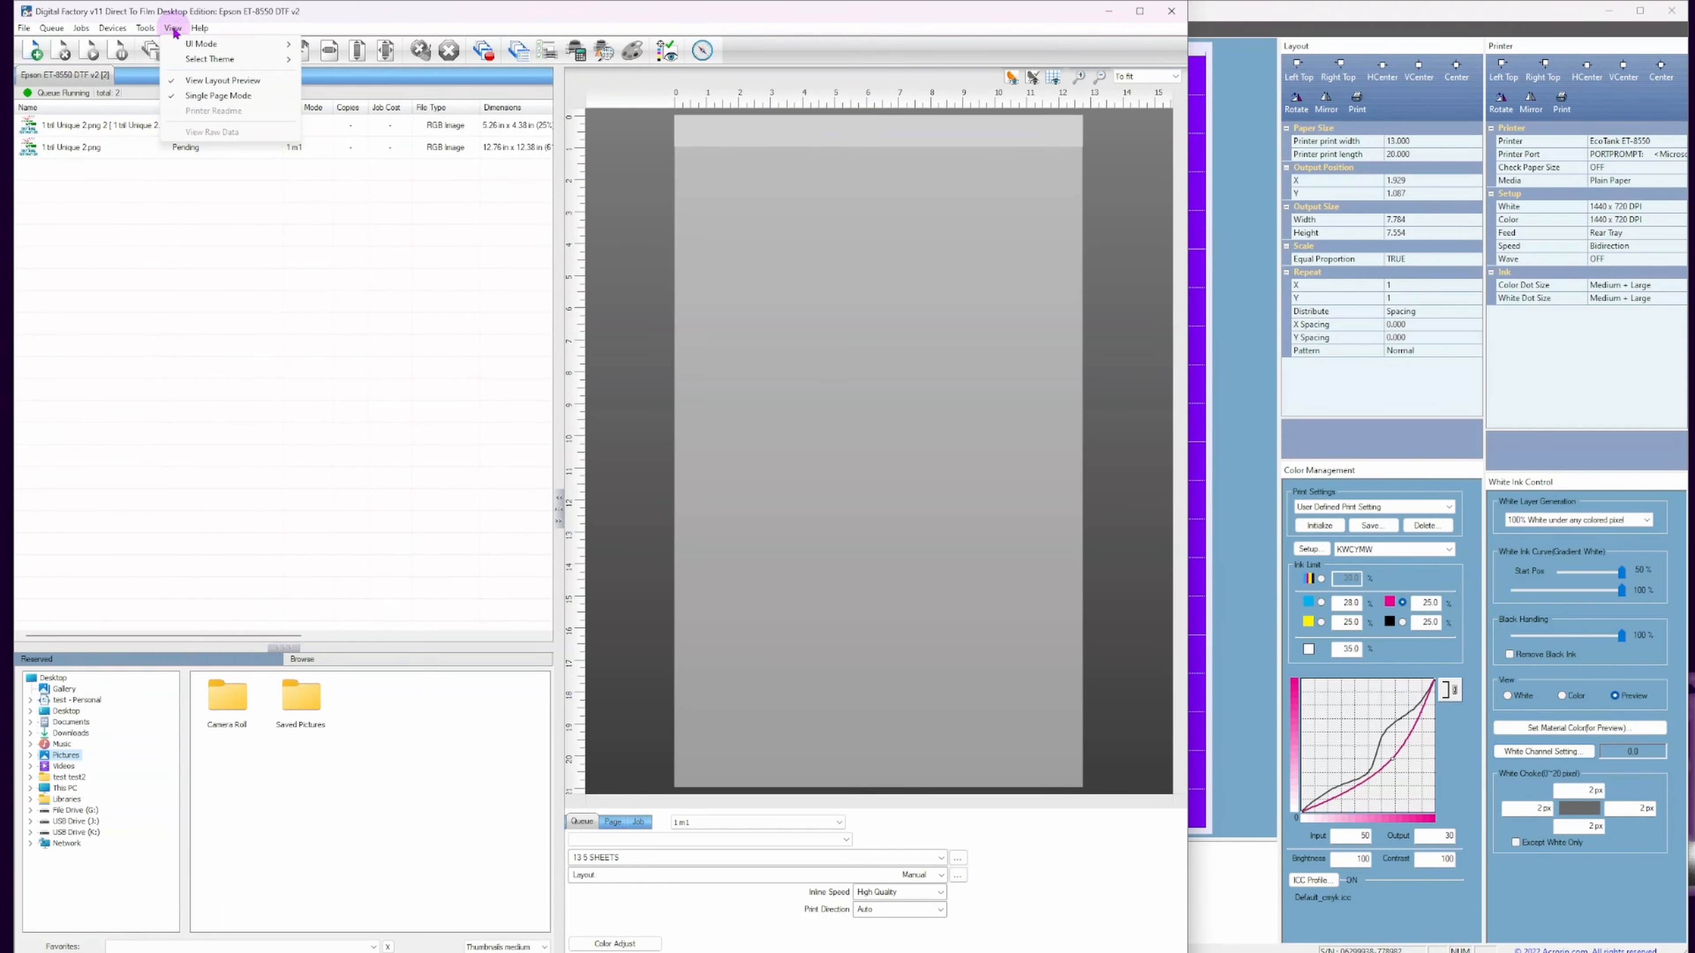
mouse_move(260, 51)
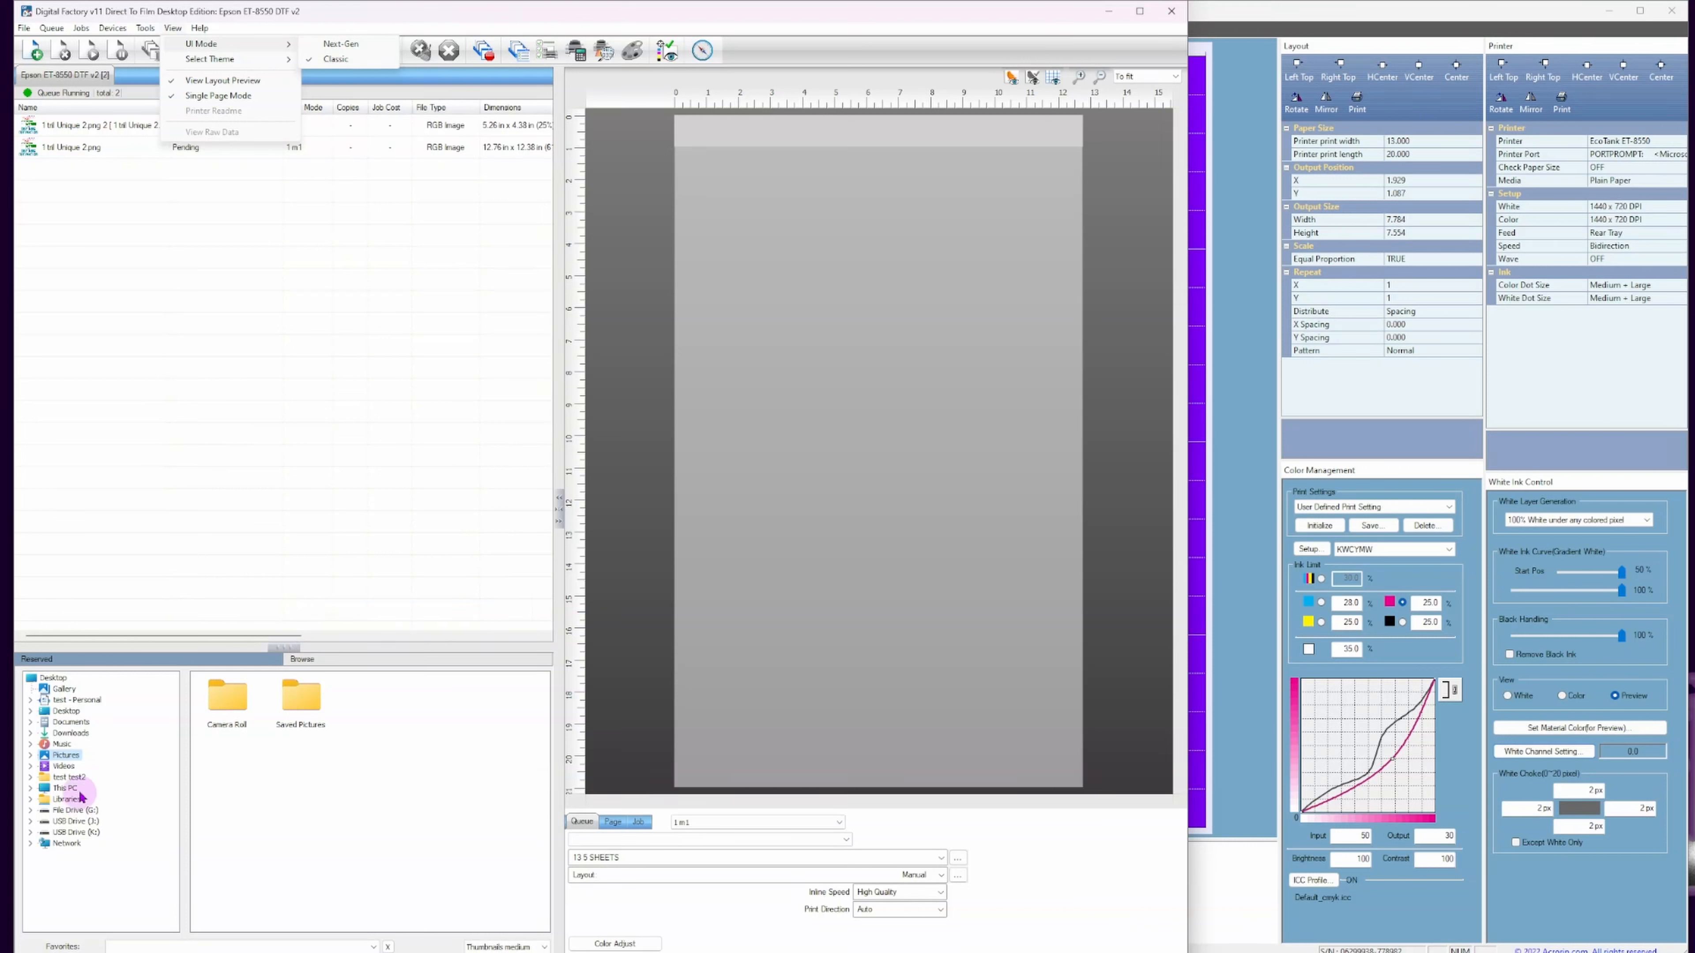
left_click(280, 481)
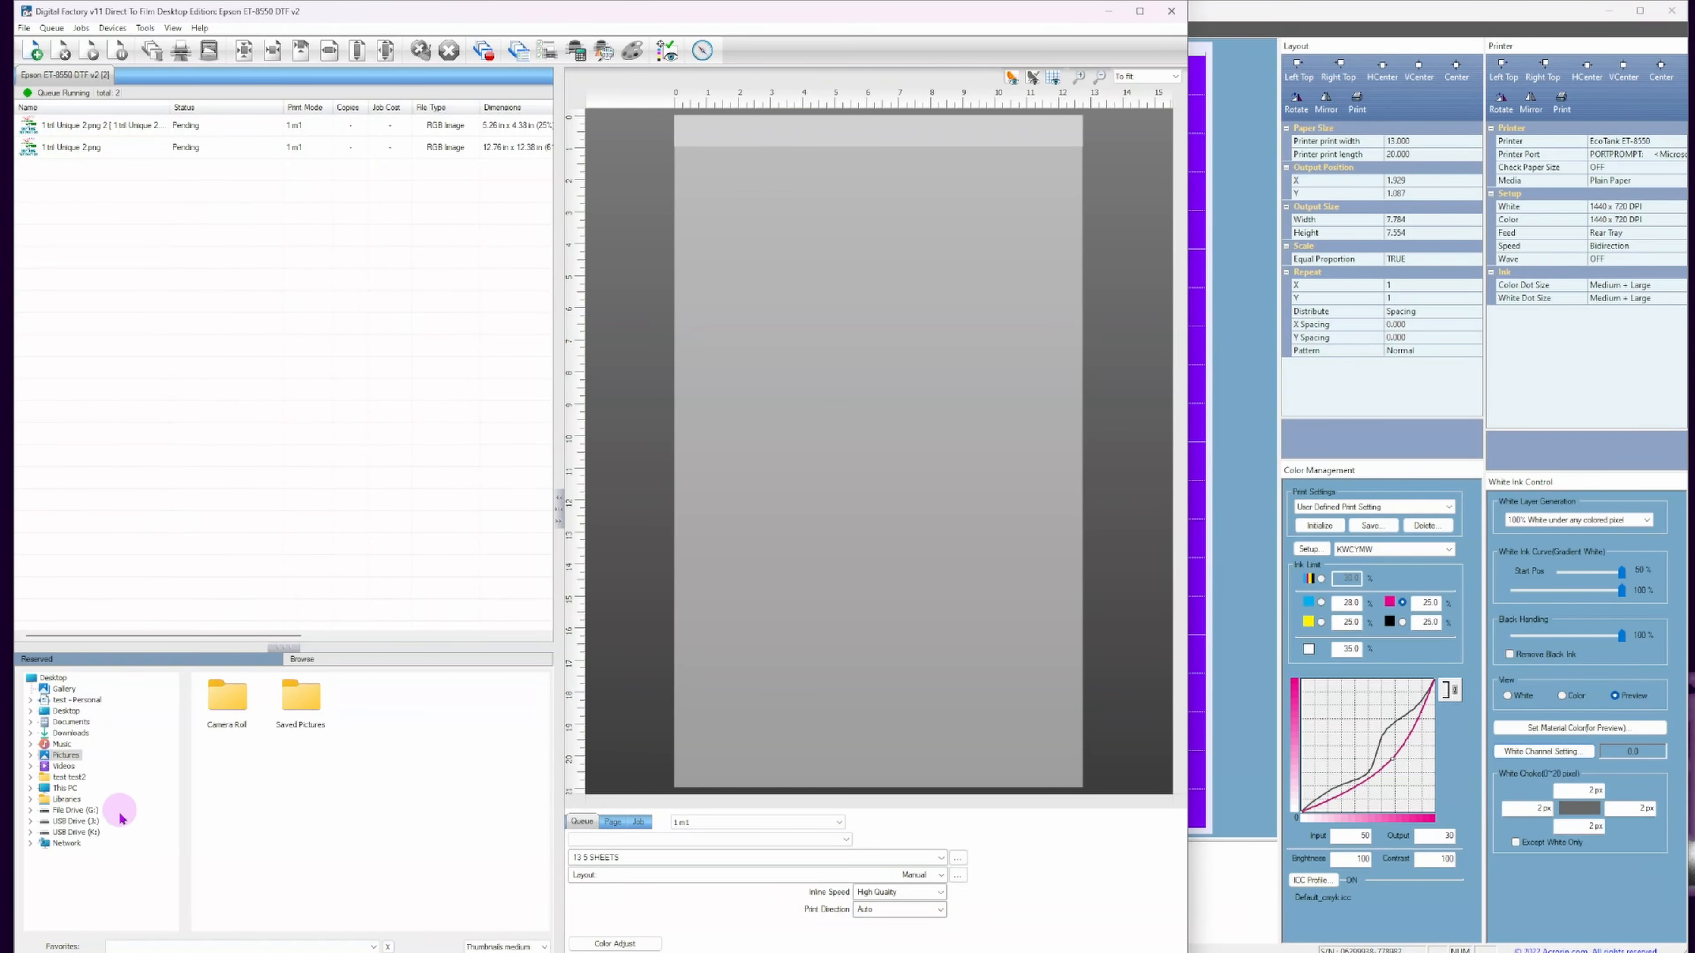
Browse to the Pictures folder on File Drive (G:) in the file browser.
left_click(65, 833)
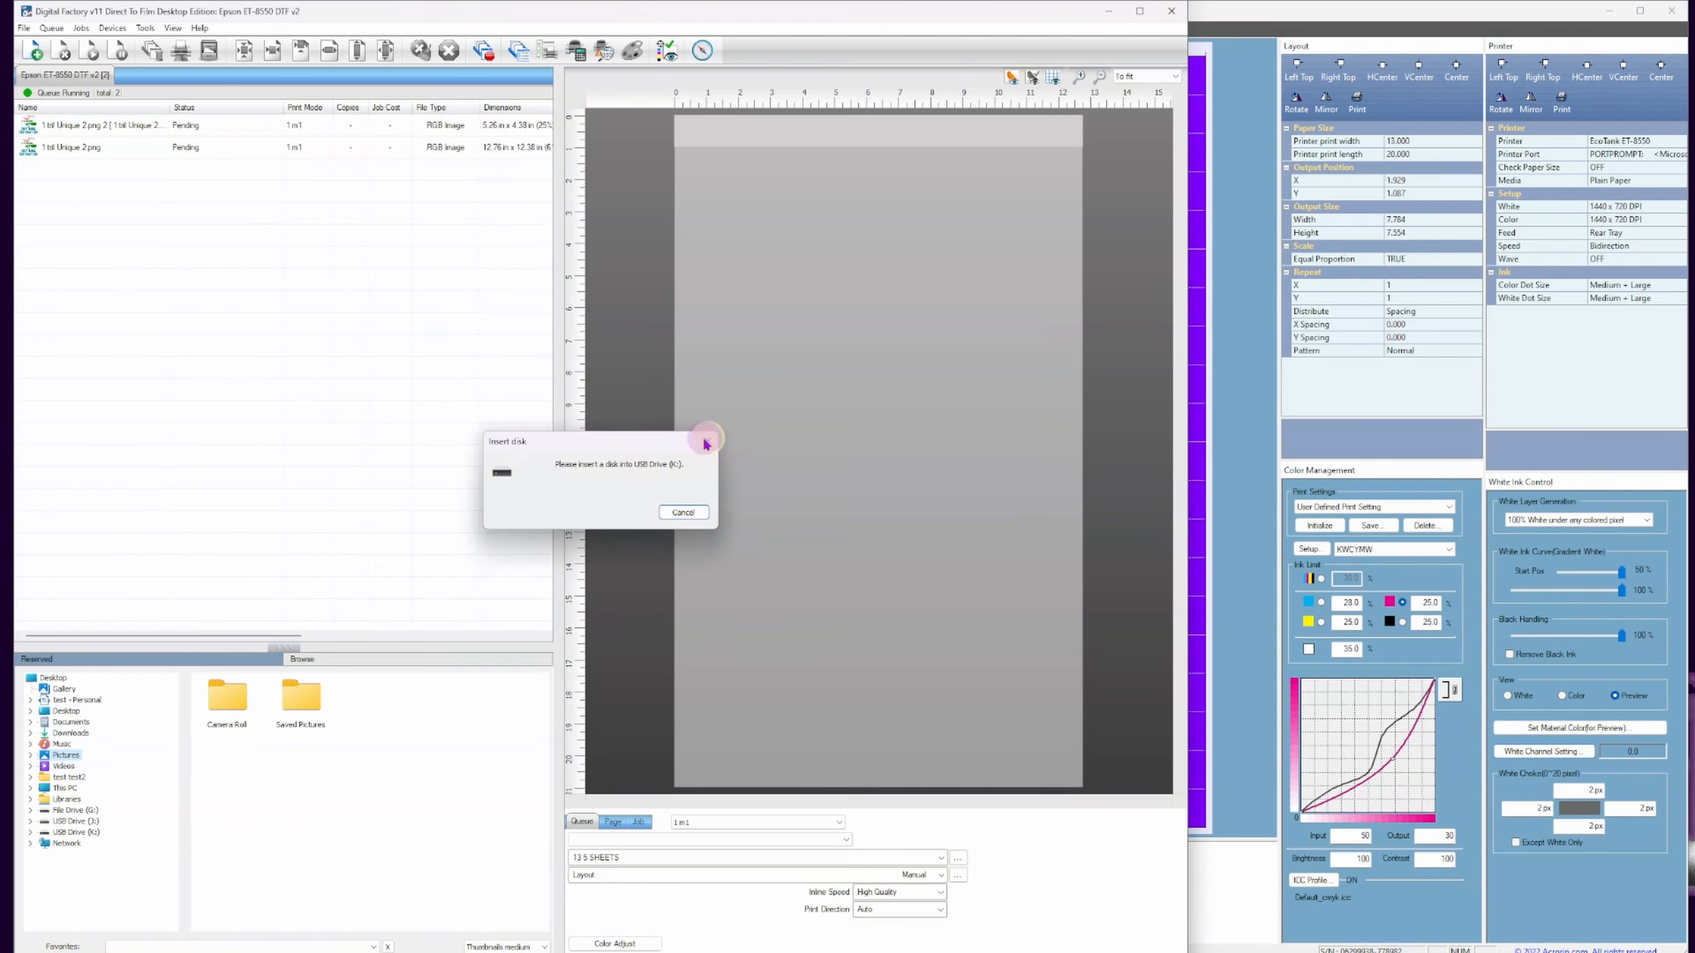
left_click(706, 443)
left_click(69, 811)
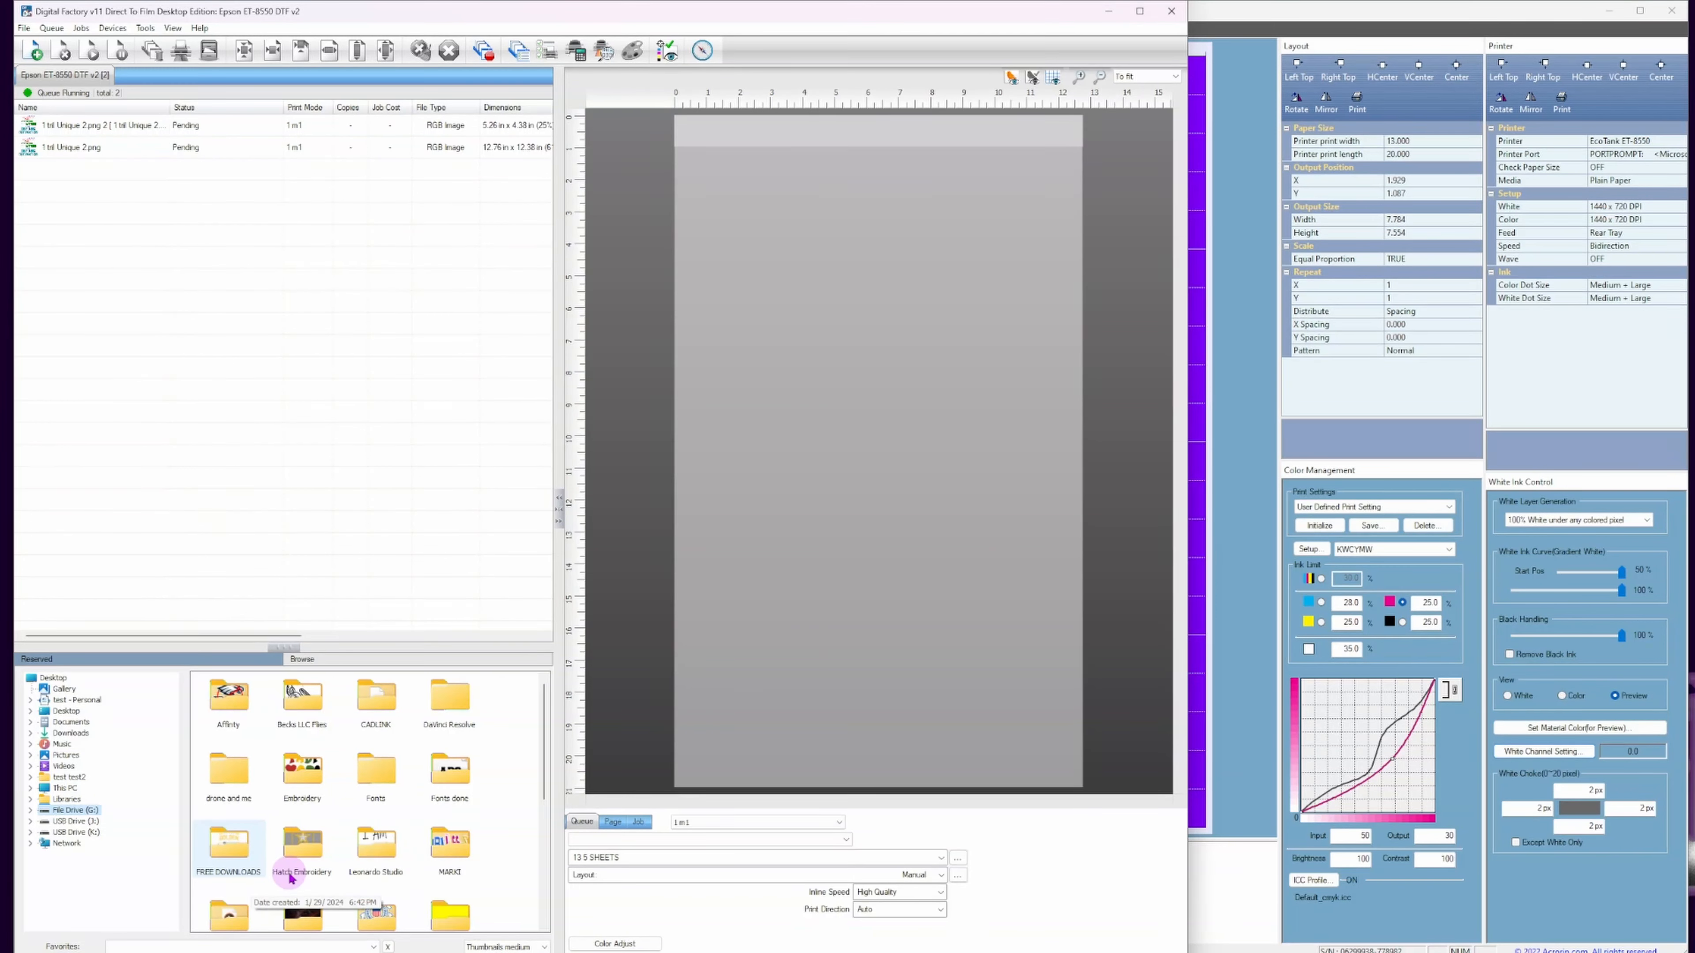
scroll(374, 841, "down", 3)
double_click(374, 771)
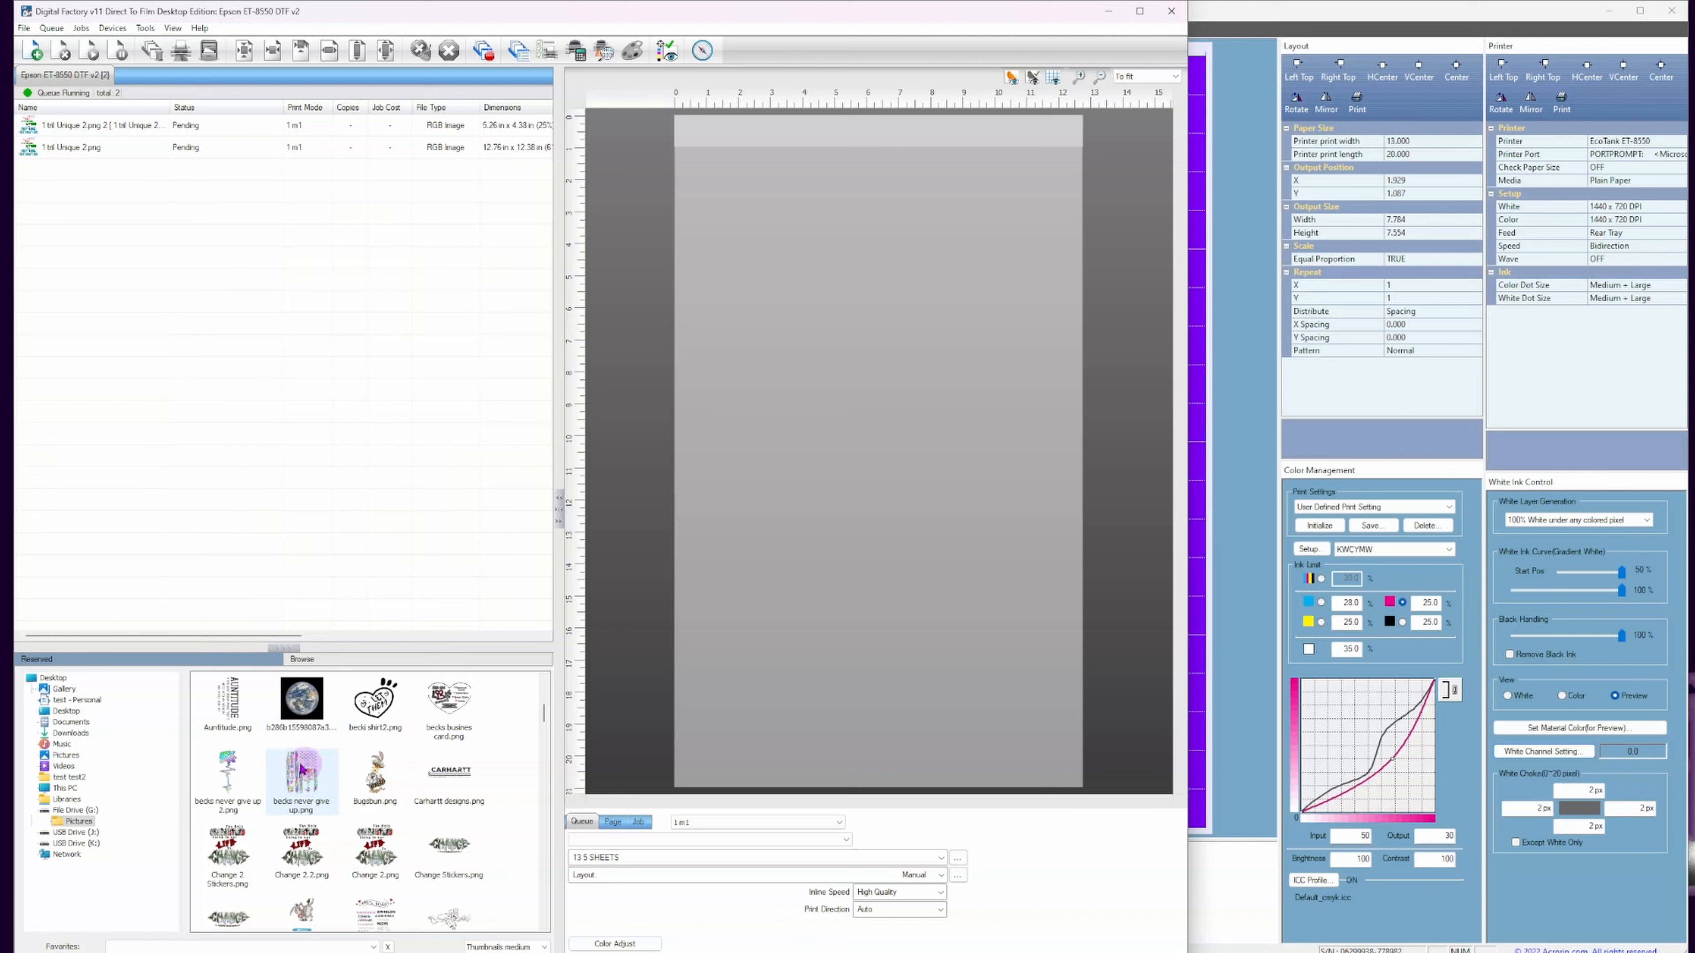
Add Change 2 Stickers.png from the Pictures folder to the Epson ET-8550 DTF v2 queue.
scroll(302, 781, "down", 2)
left_click_drag(302, 784, 619, 610)
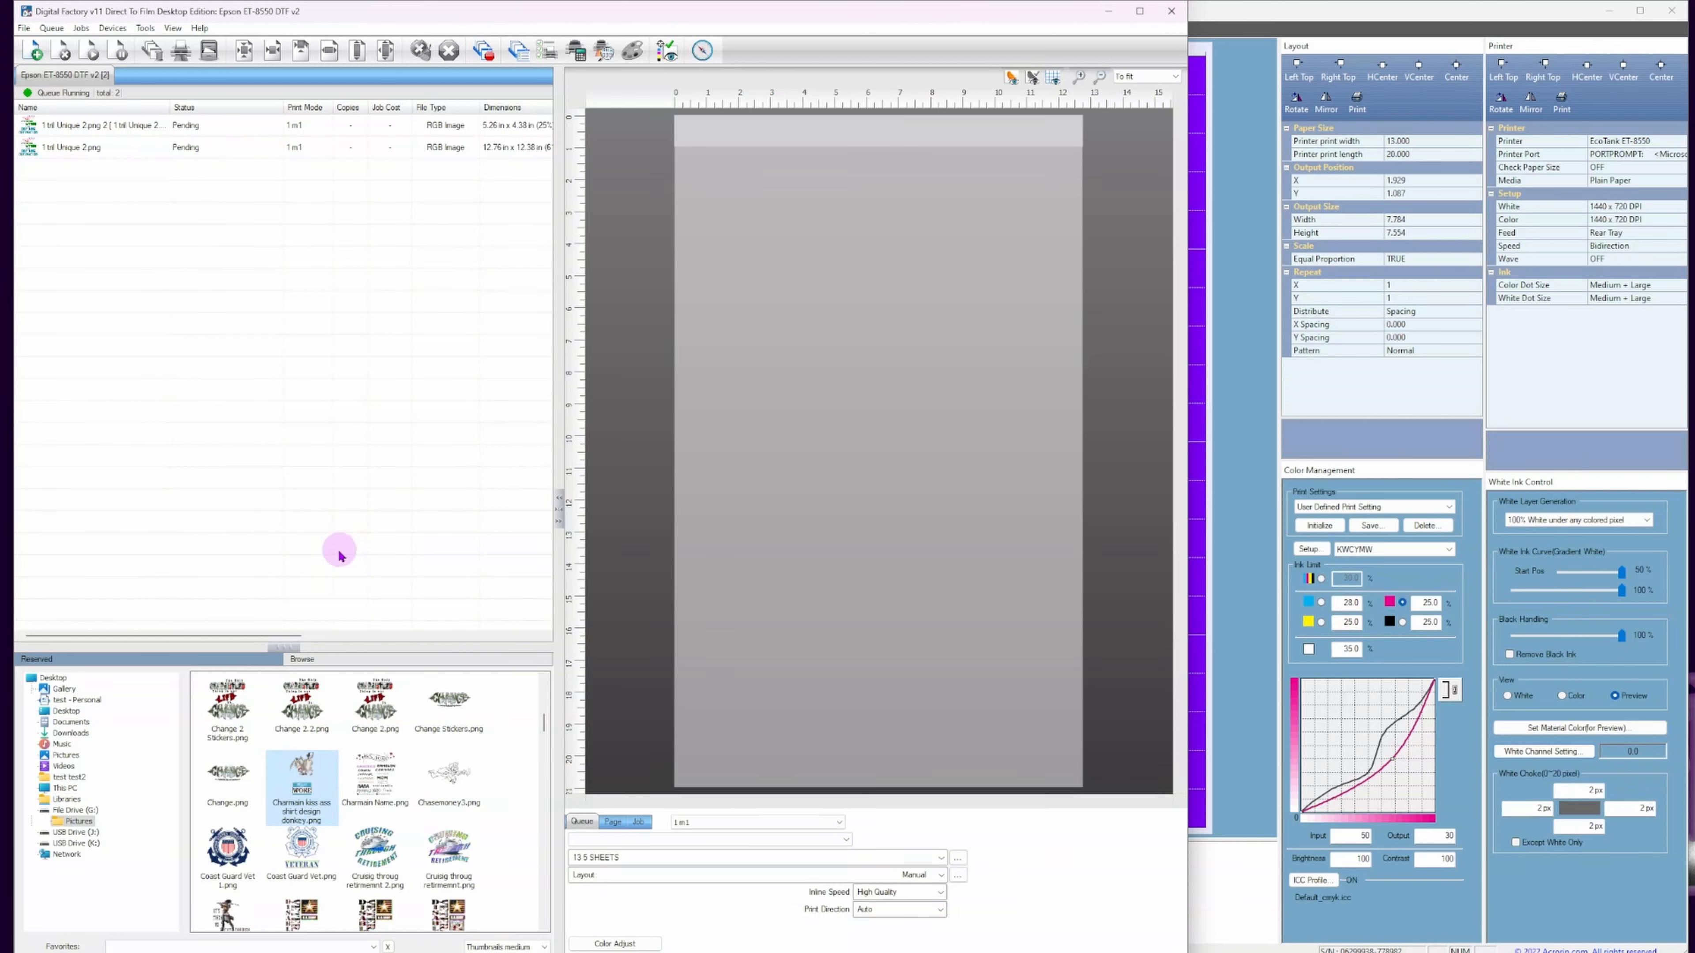
scroll(230, 807, "up", 2)
left_click(232, 863)
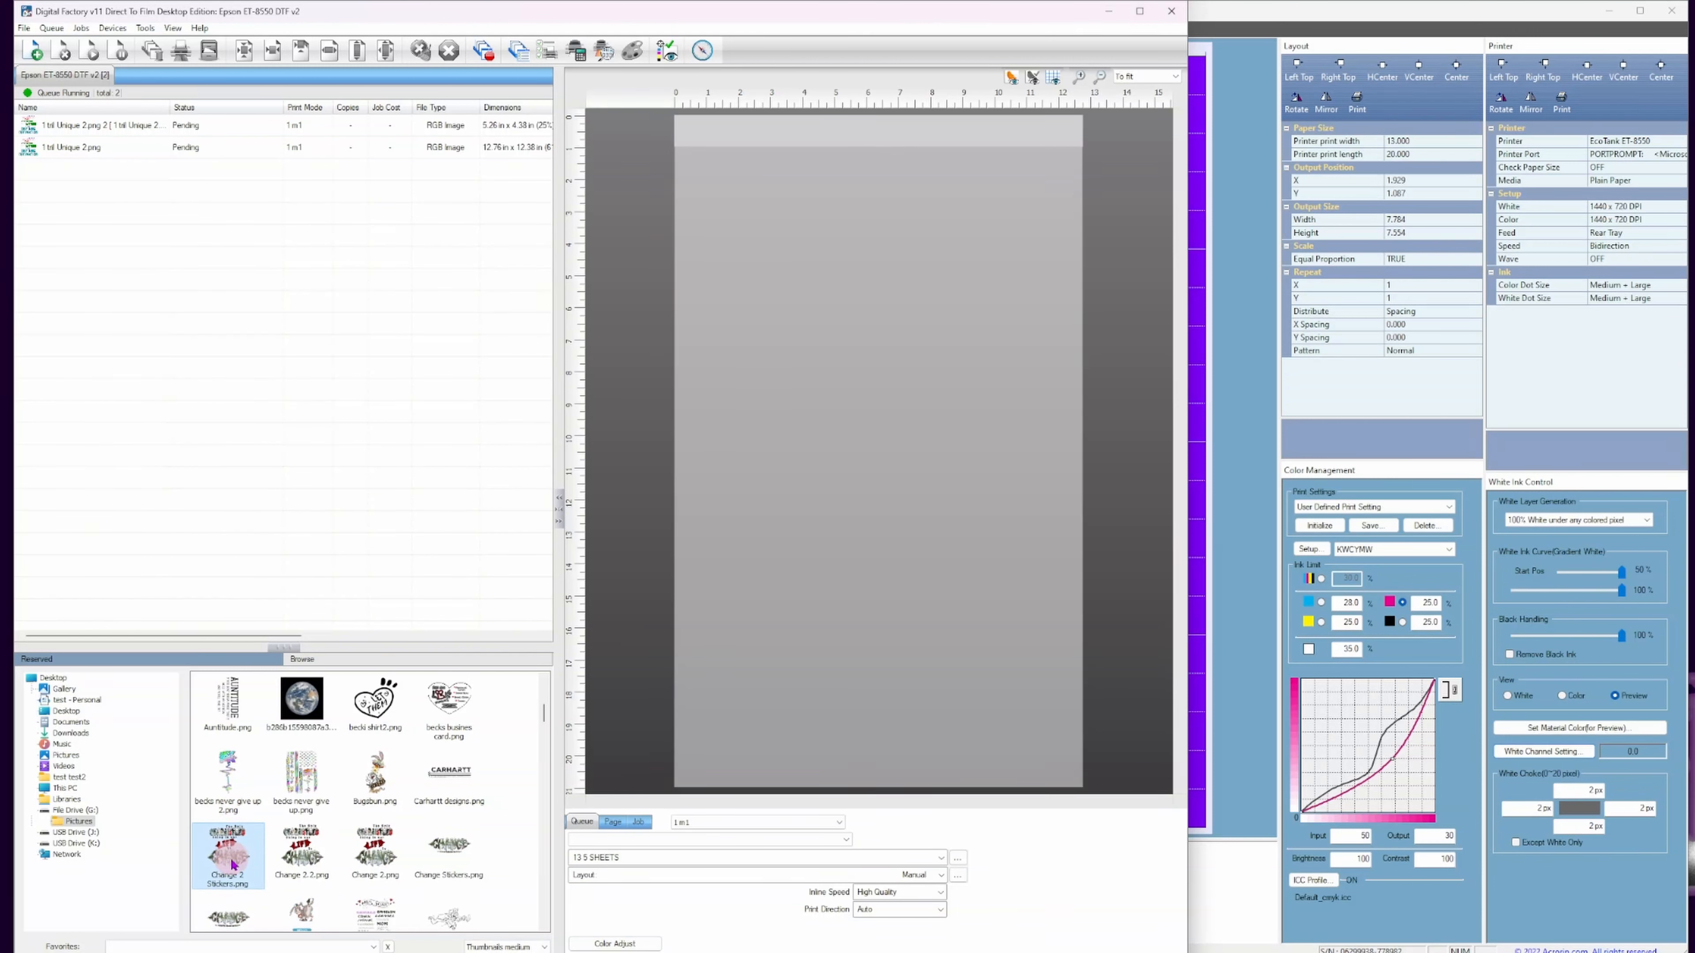
left_click_drag(255, 848, 64, 193)
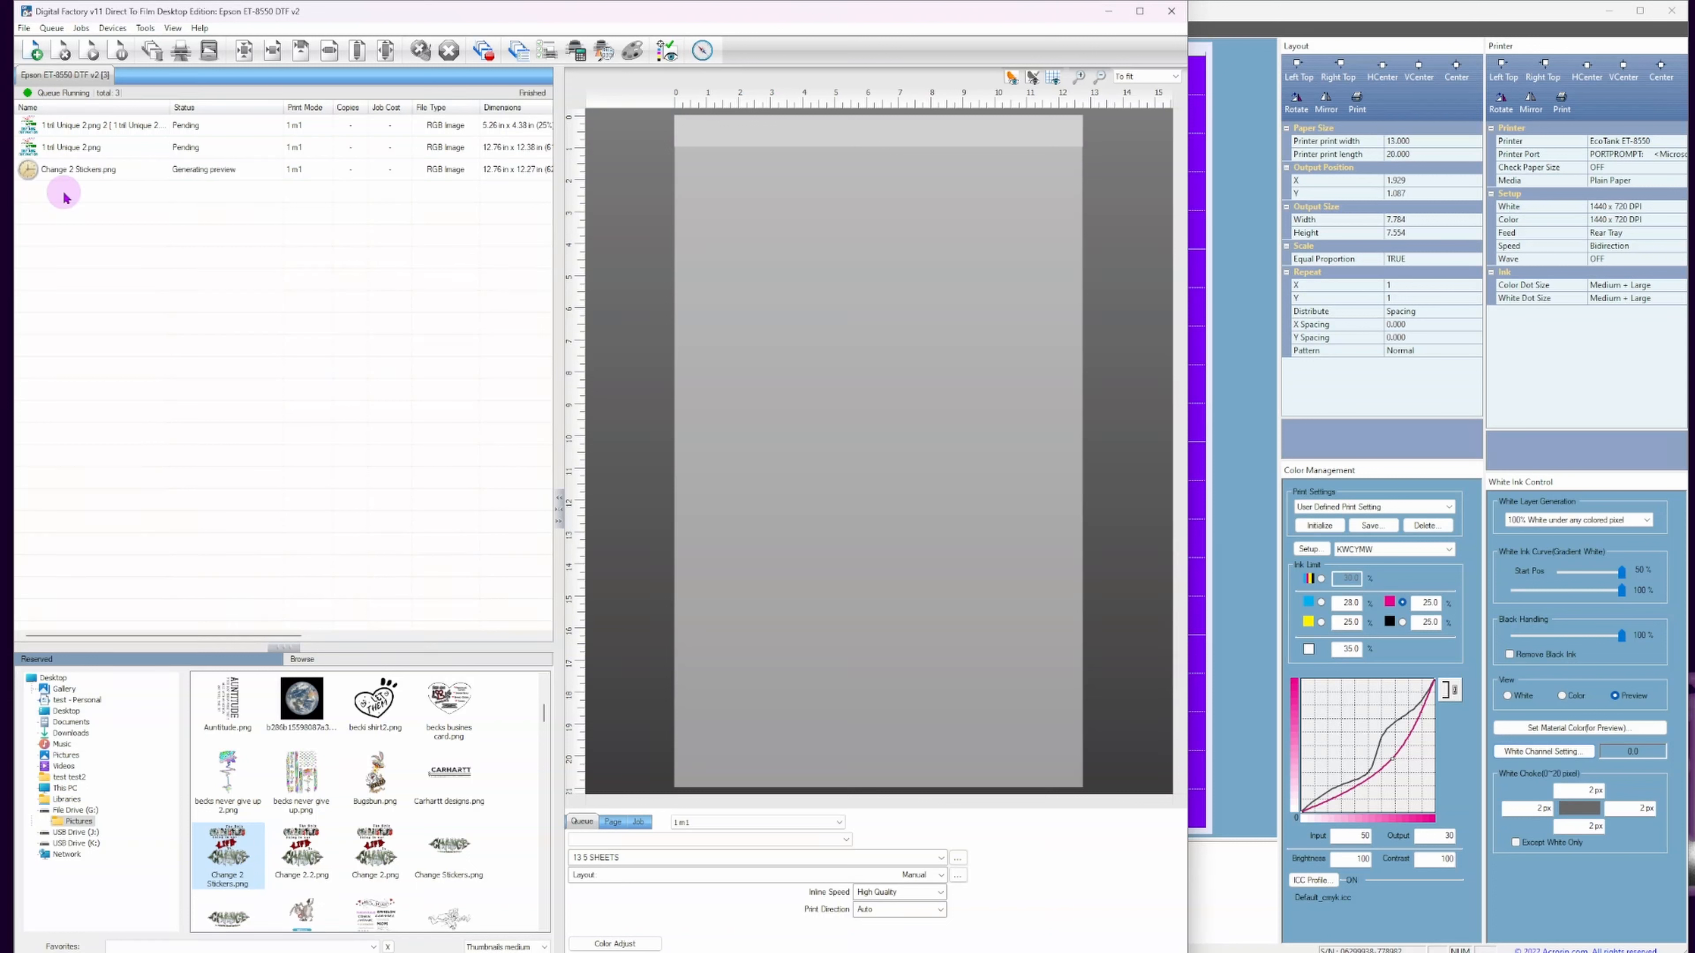
Preview the Change 2 Stickers.png job on the page and look through the Pictures folder thumbnails.
left_click(42, 172)
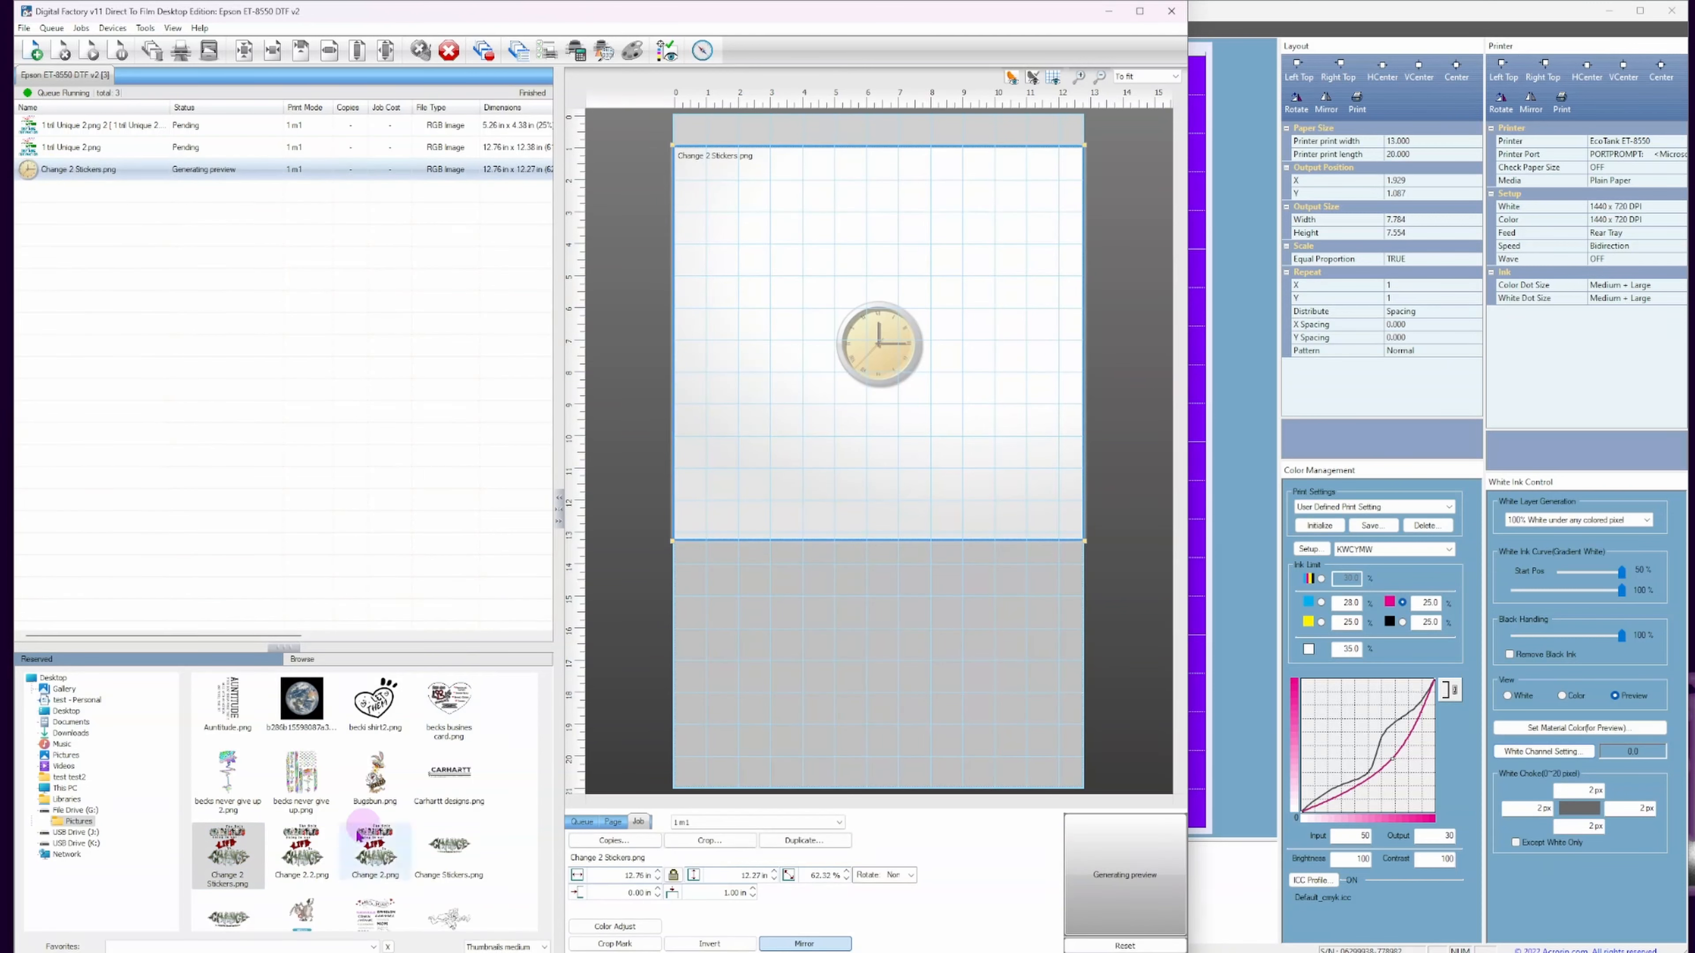
scroll(364, 805, "down", 5)
scroll(358, 814, "down", 5)
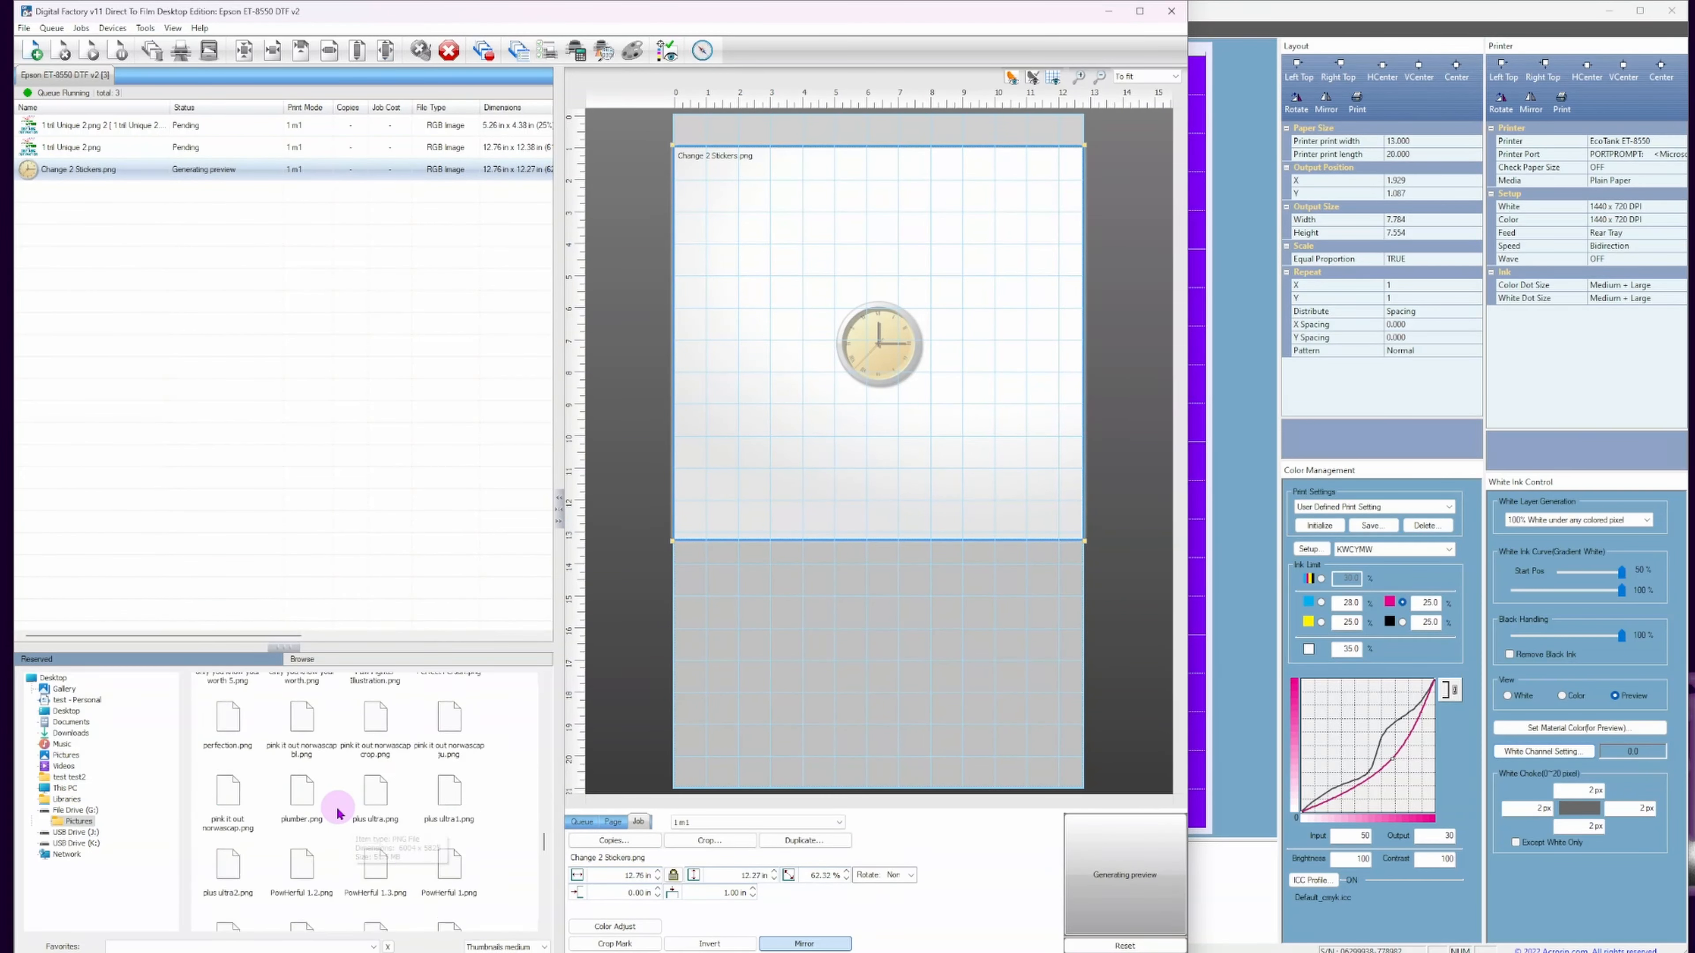
scroll(347, 816, "down", 5)
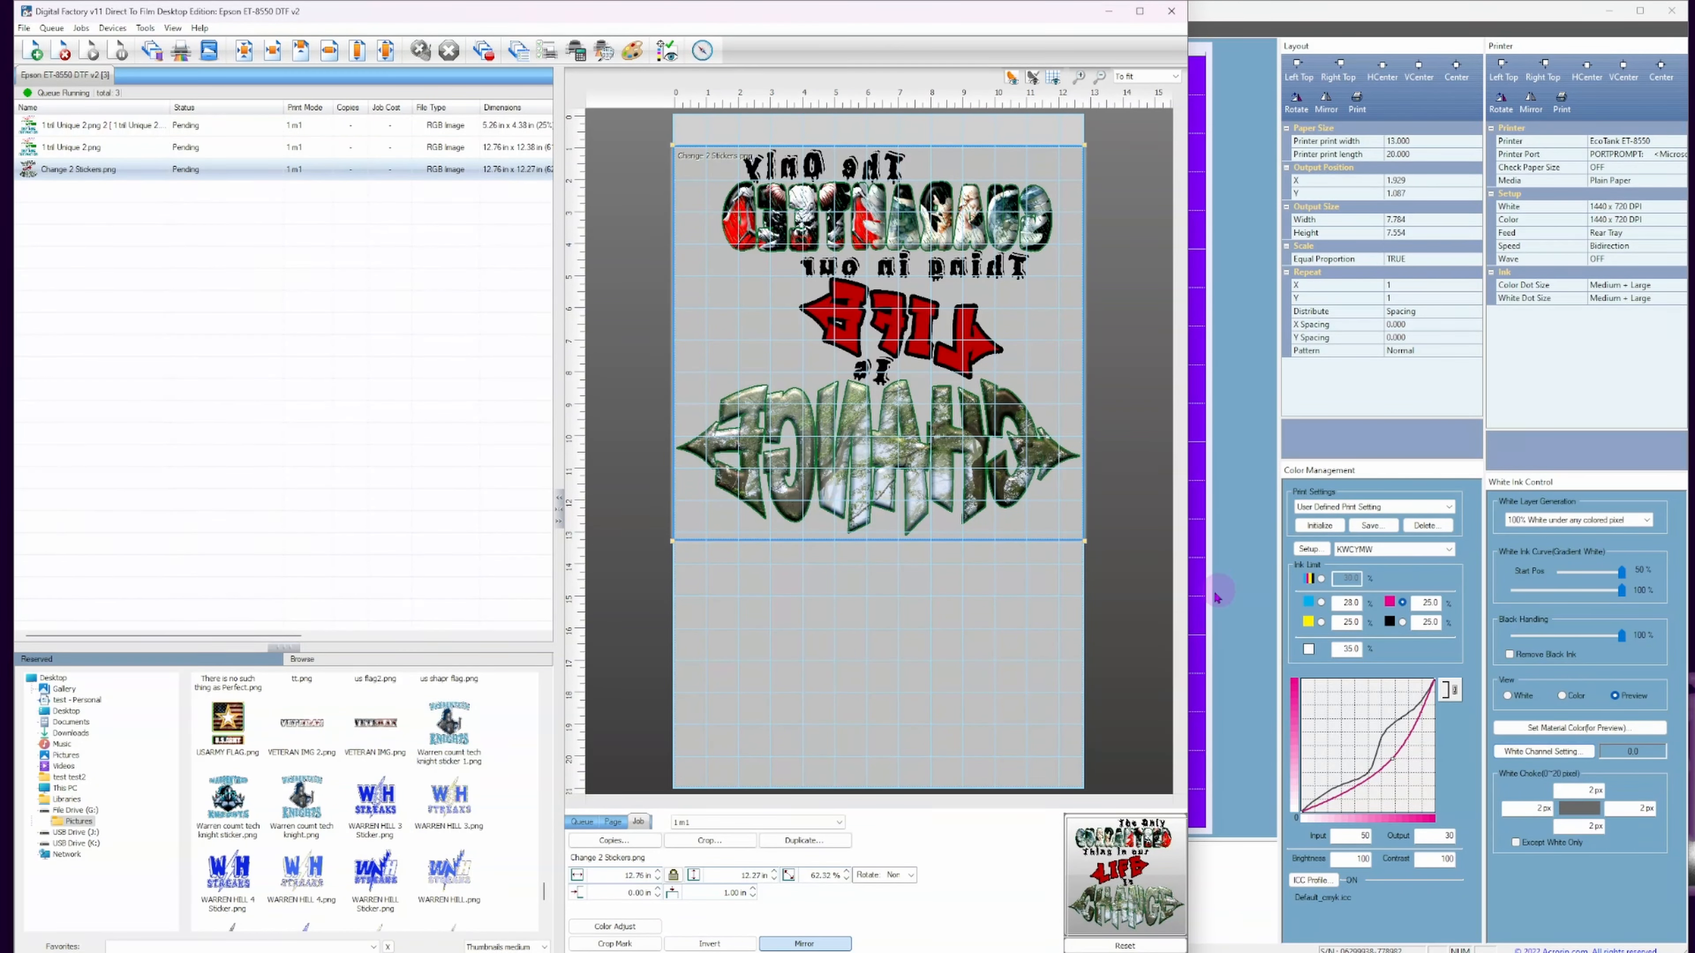
Switch to AcroRIP, look through the Pictures folder in the Add Image dialog, and cancel without adding an image.
left_click(1234, 588)
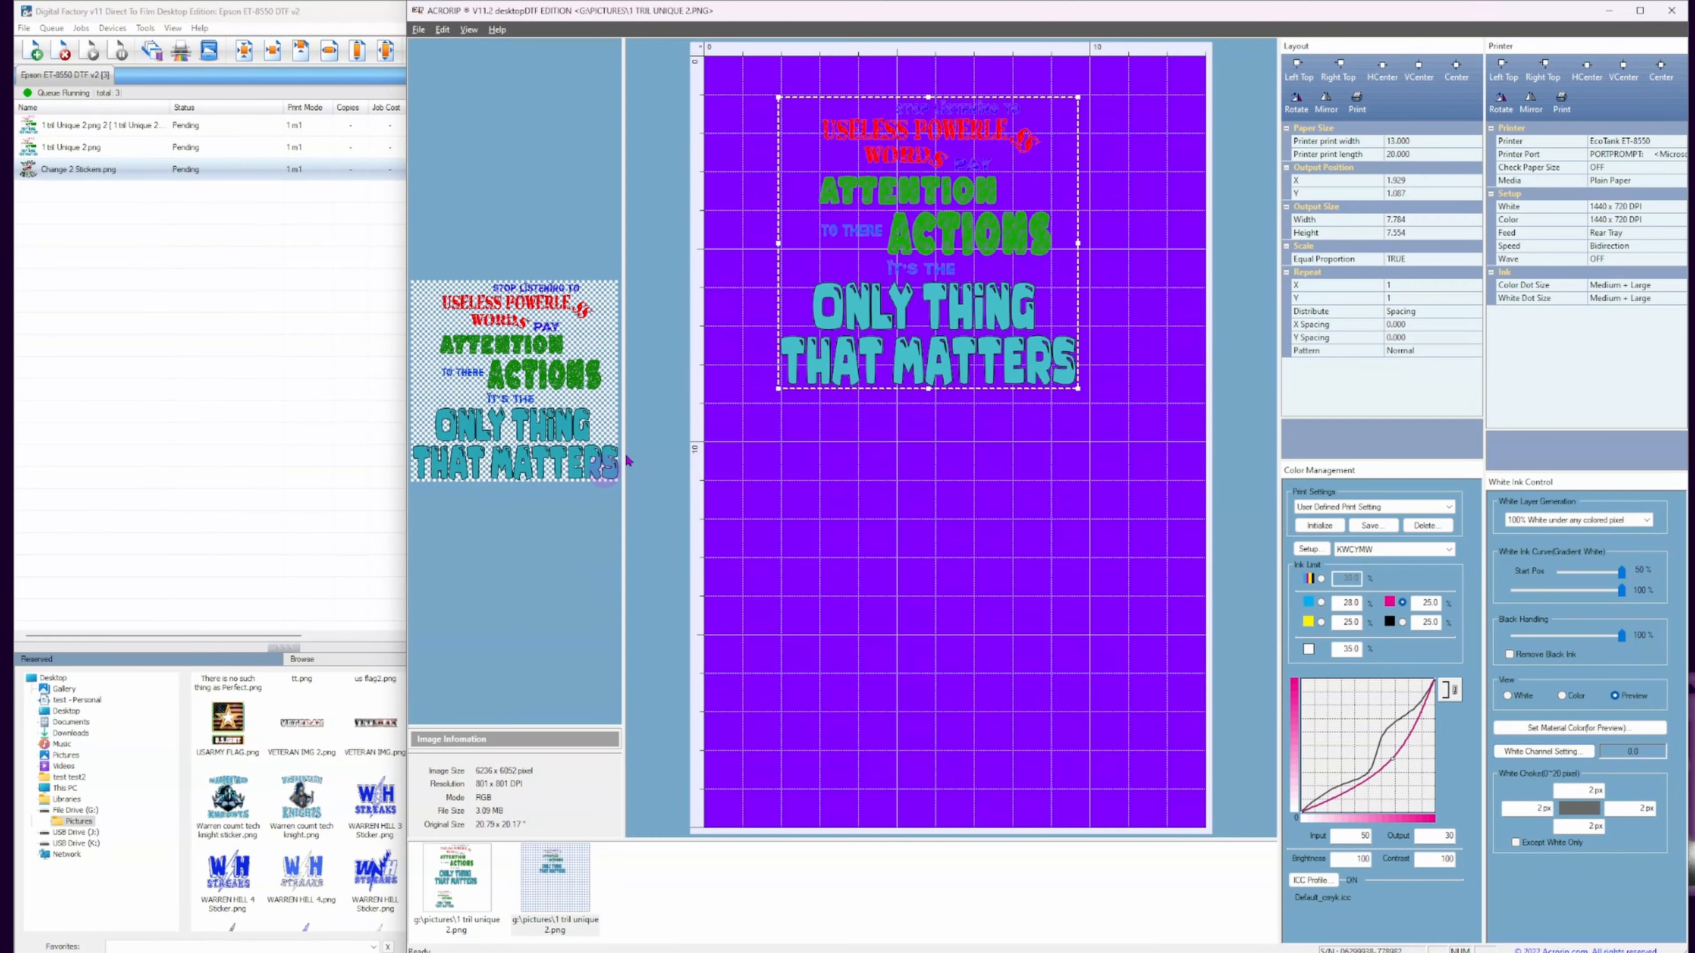
right_click(734, 396)
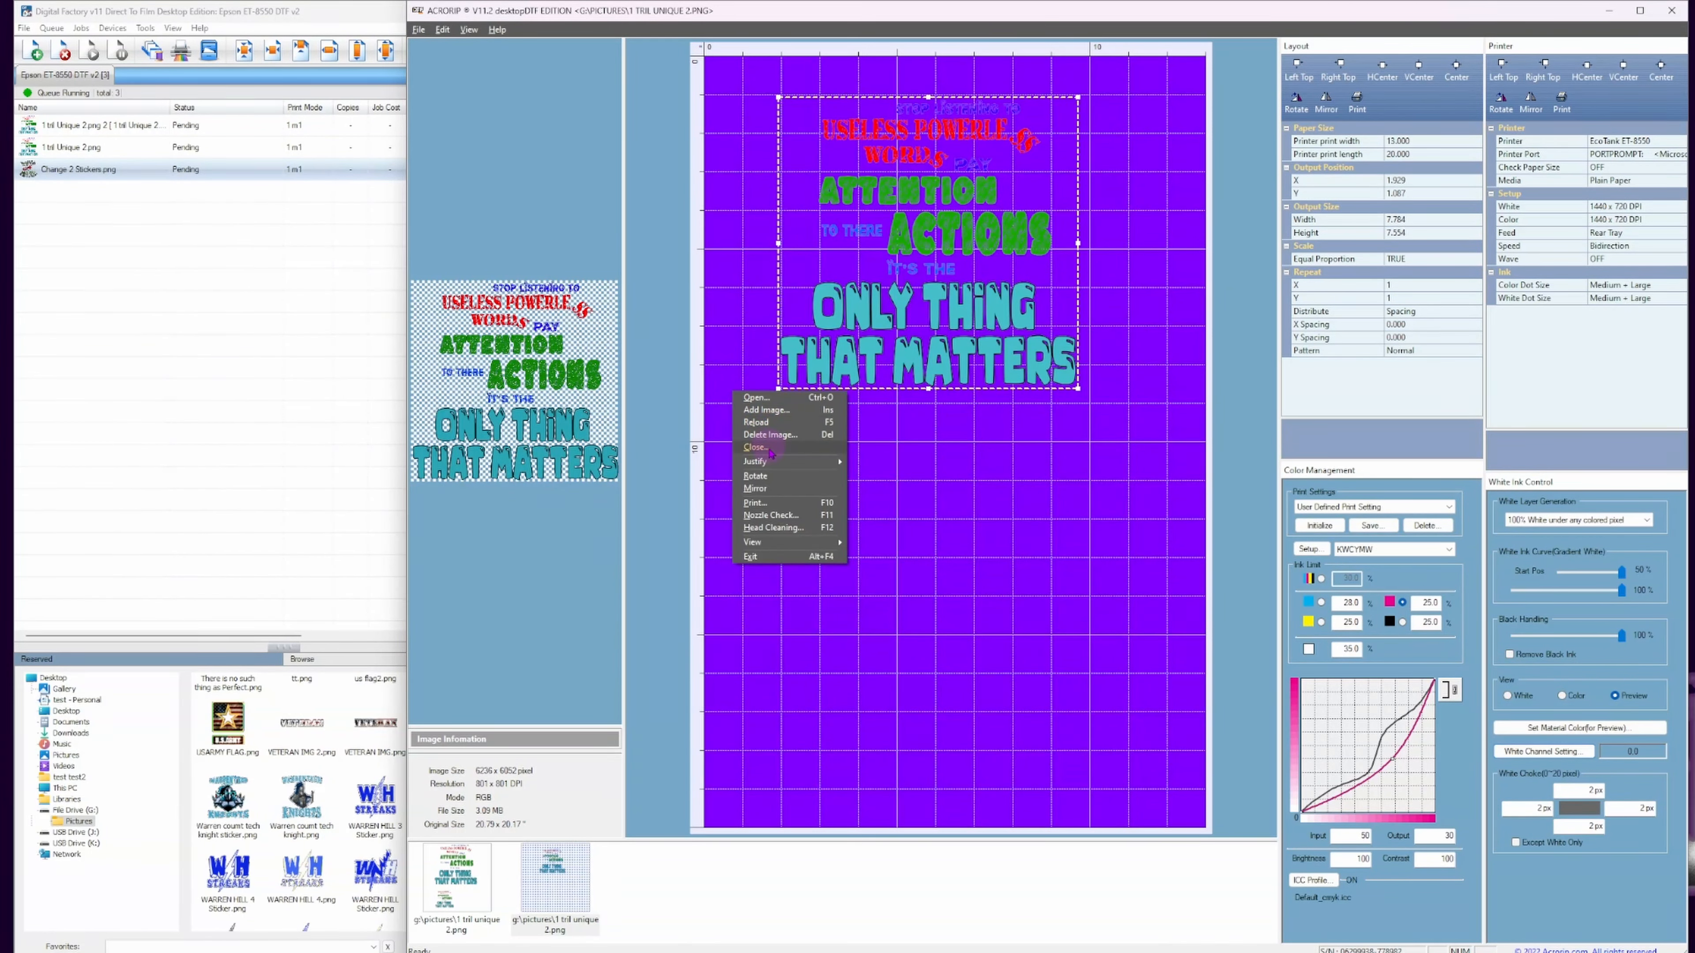
left_click(762, 412)
scroll(1266, 629, "down", 5)
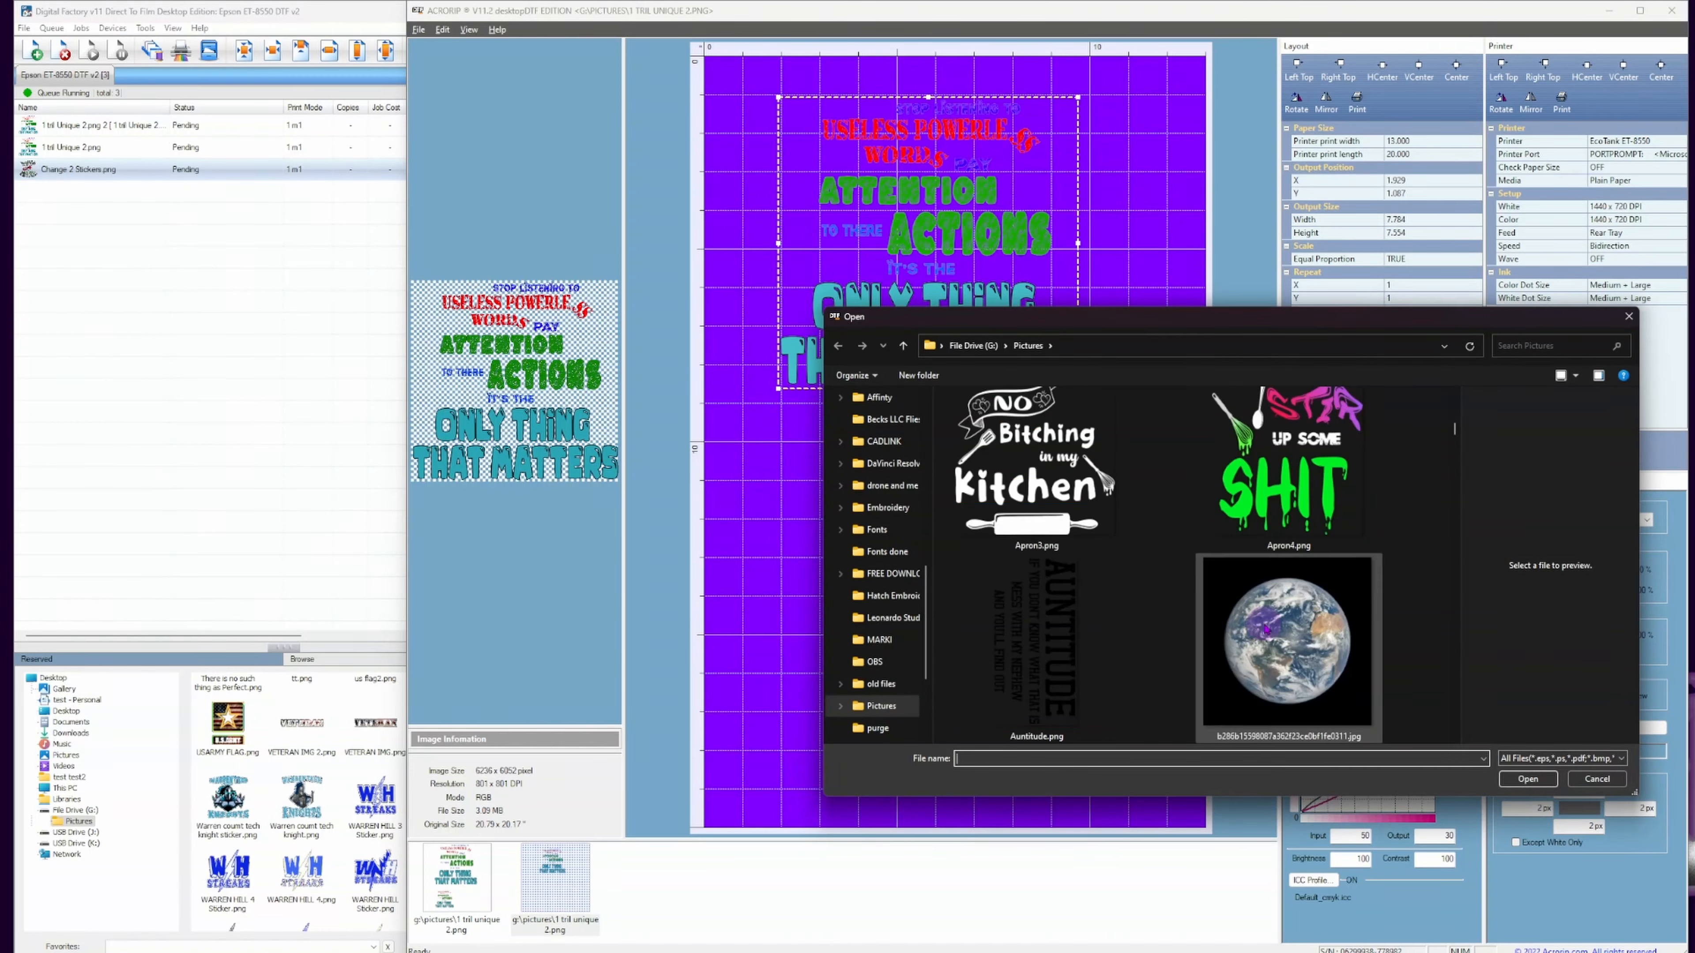
scroll(1123, 578, "up", 3)
scroll(1123, 578, "up", 3)
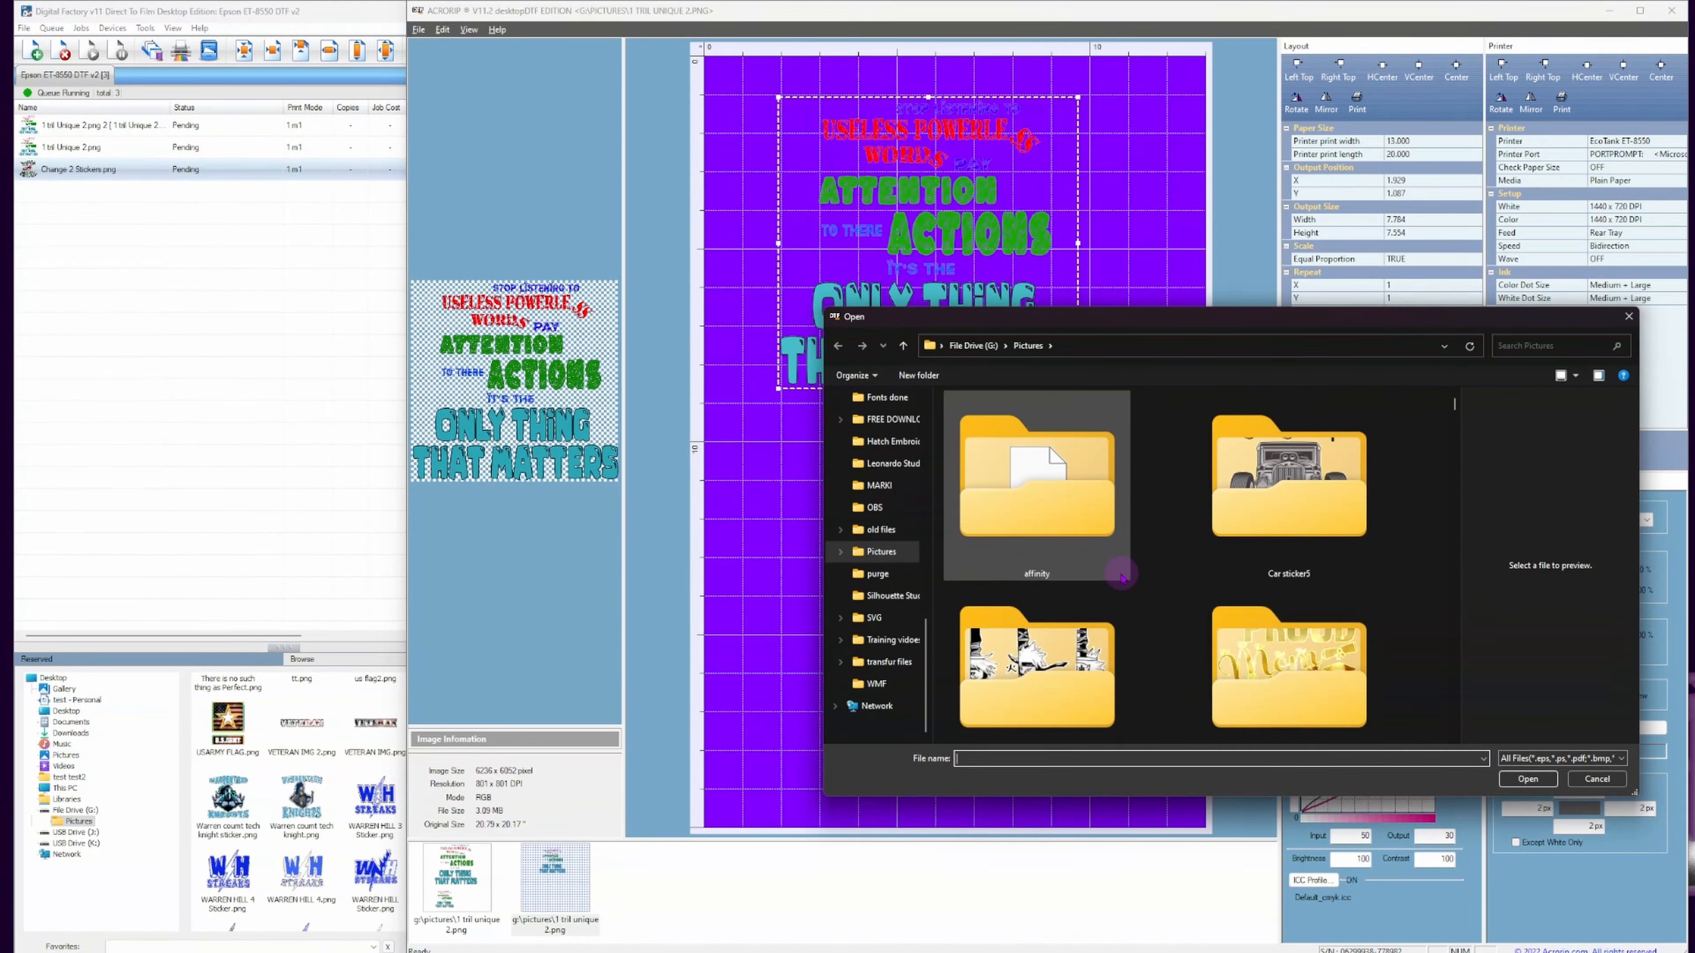
left_click(1597, 779)
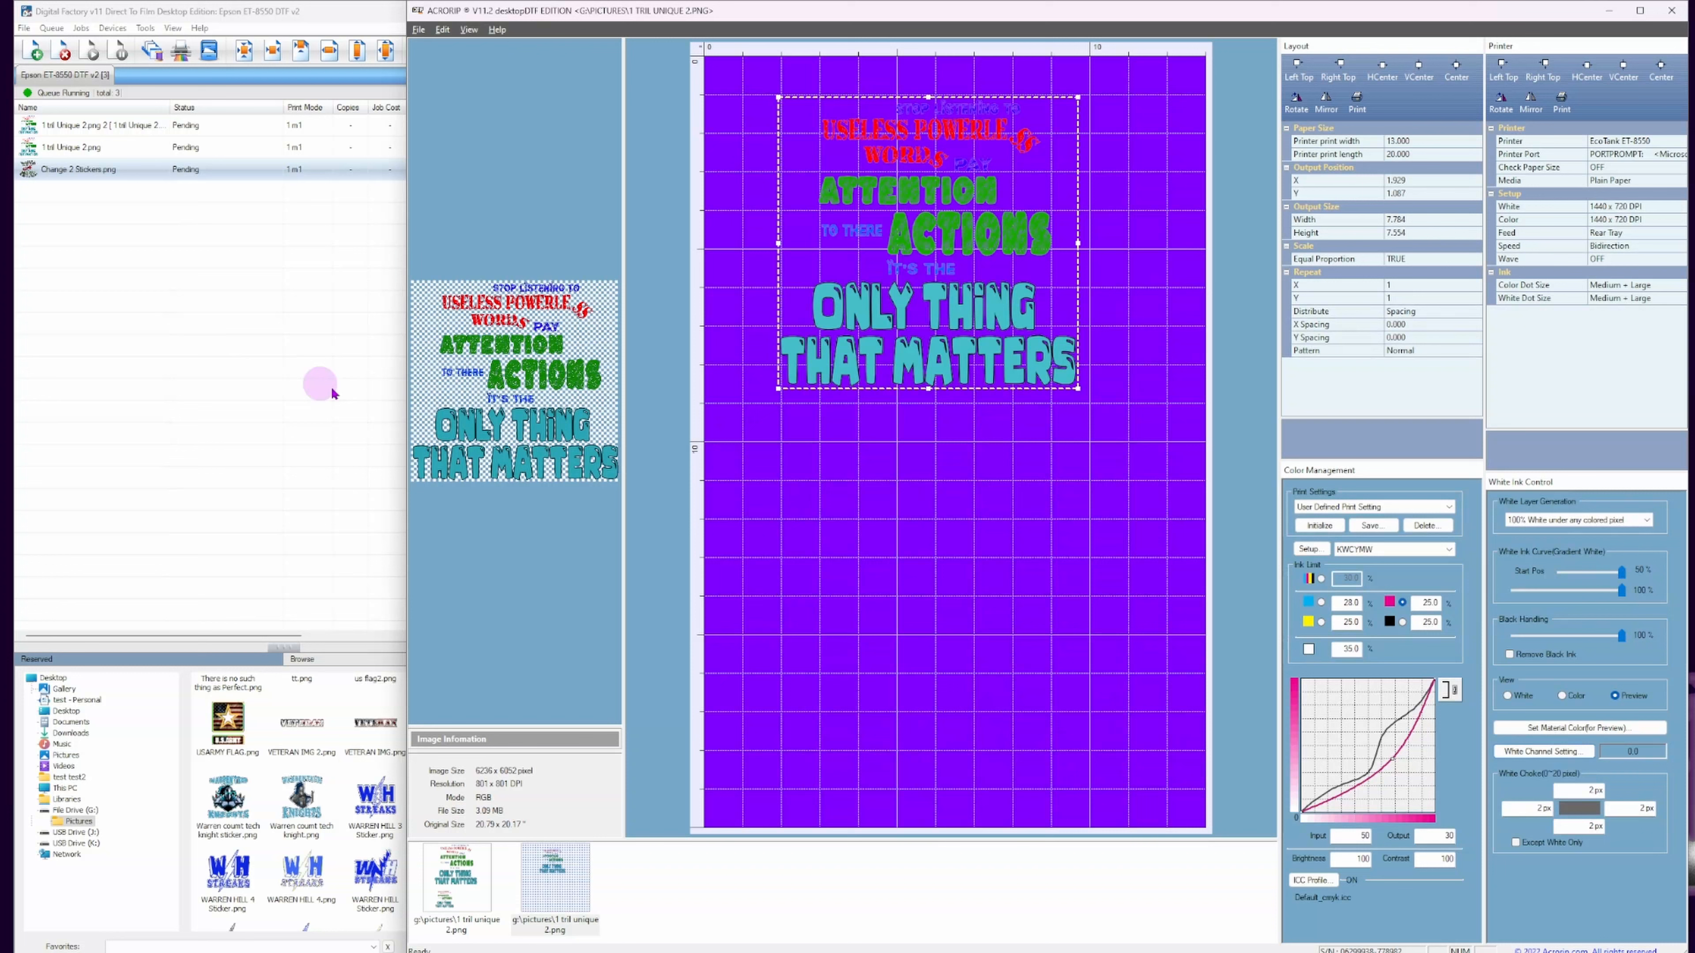
Switch to Digital Factory and add one love 2.png and Not all that Glitters 2.png from the Pictures folder to the queue.
left_click(228, 798)
scroll(300, 801, "up", 10)
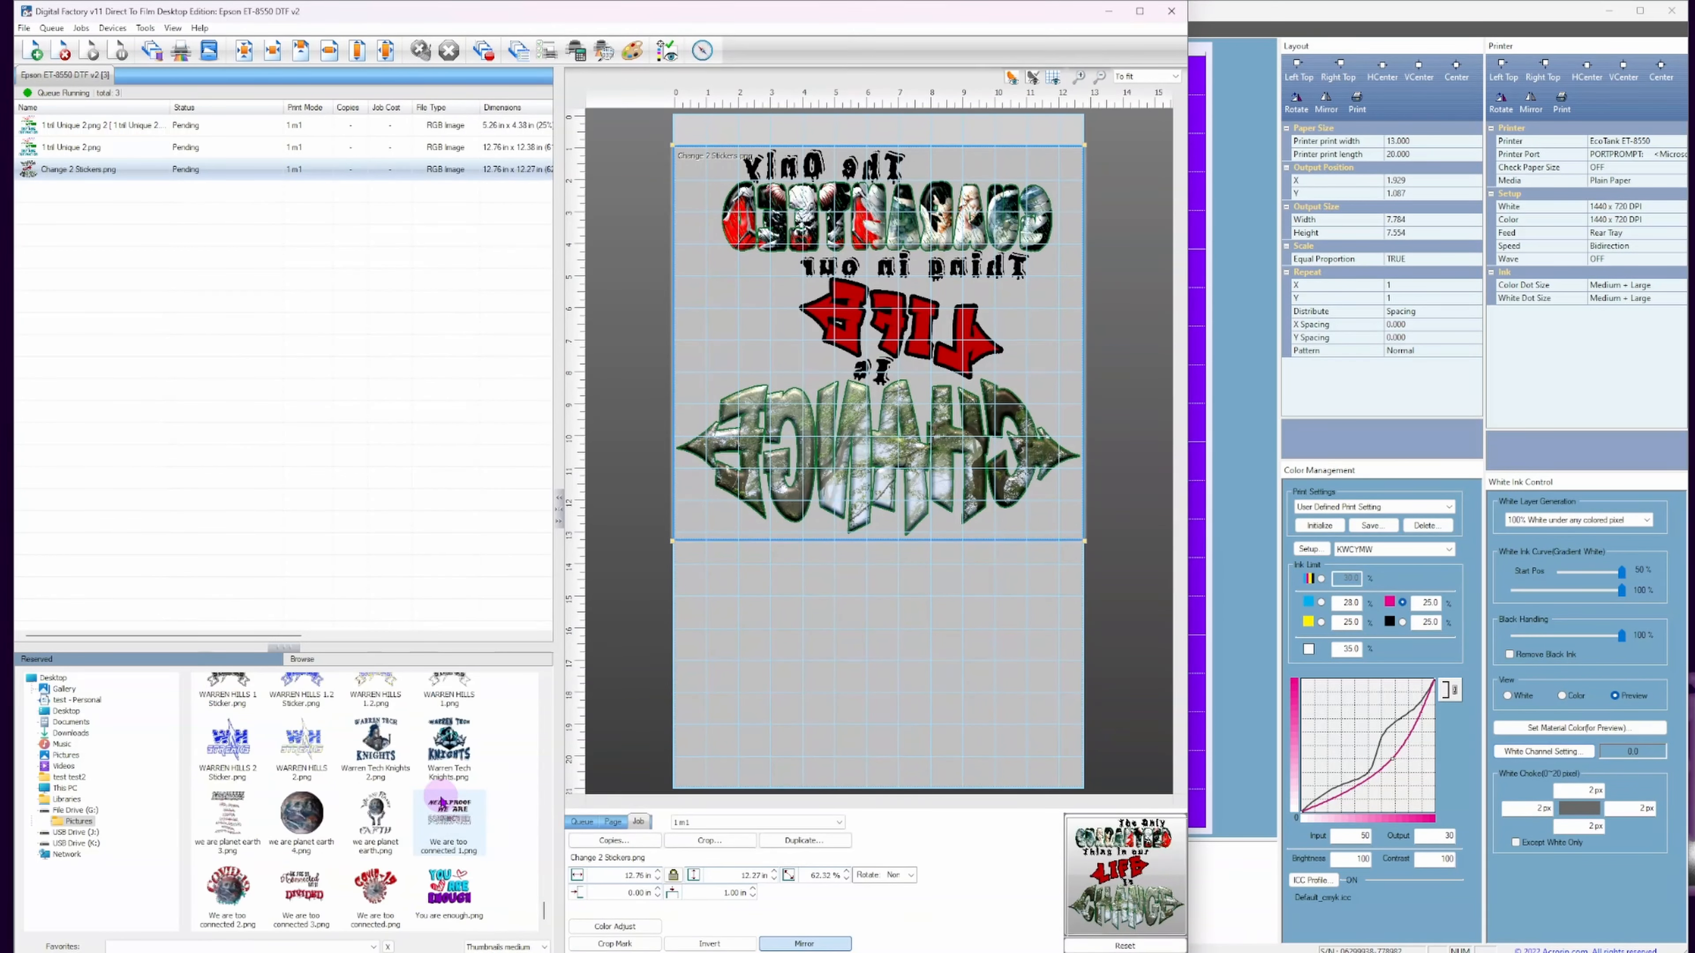
left_click(342, 789)
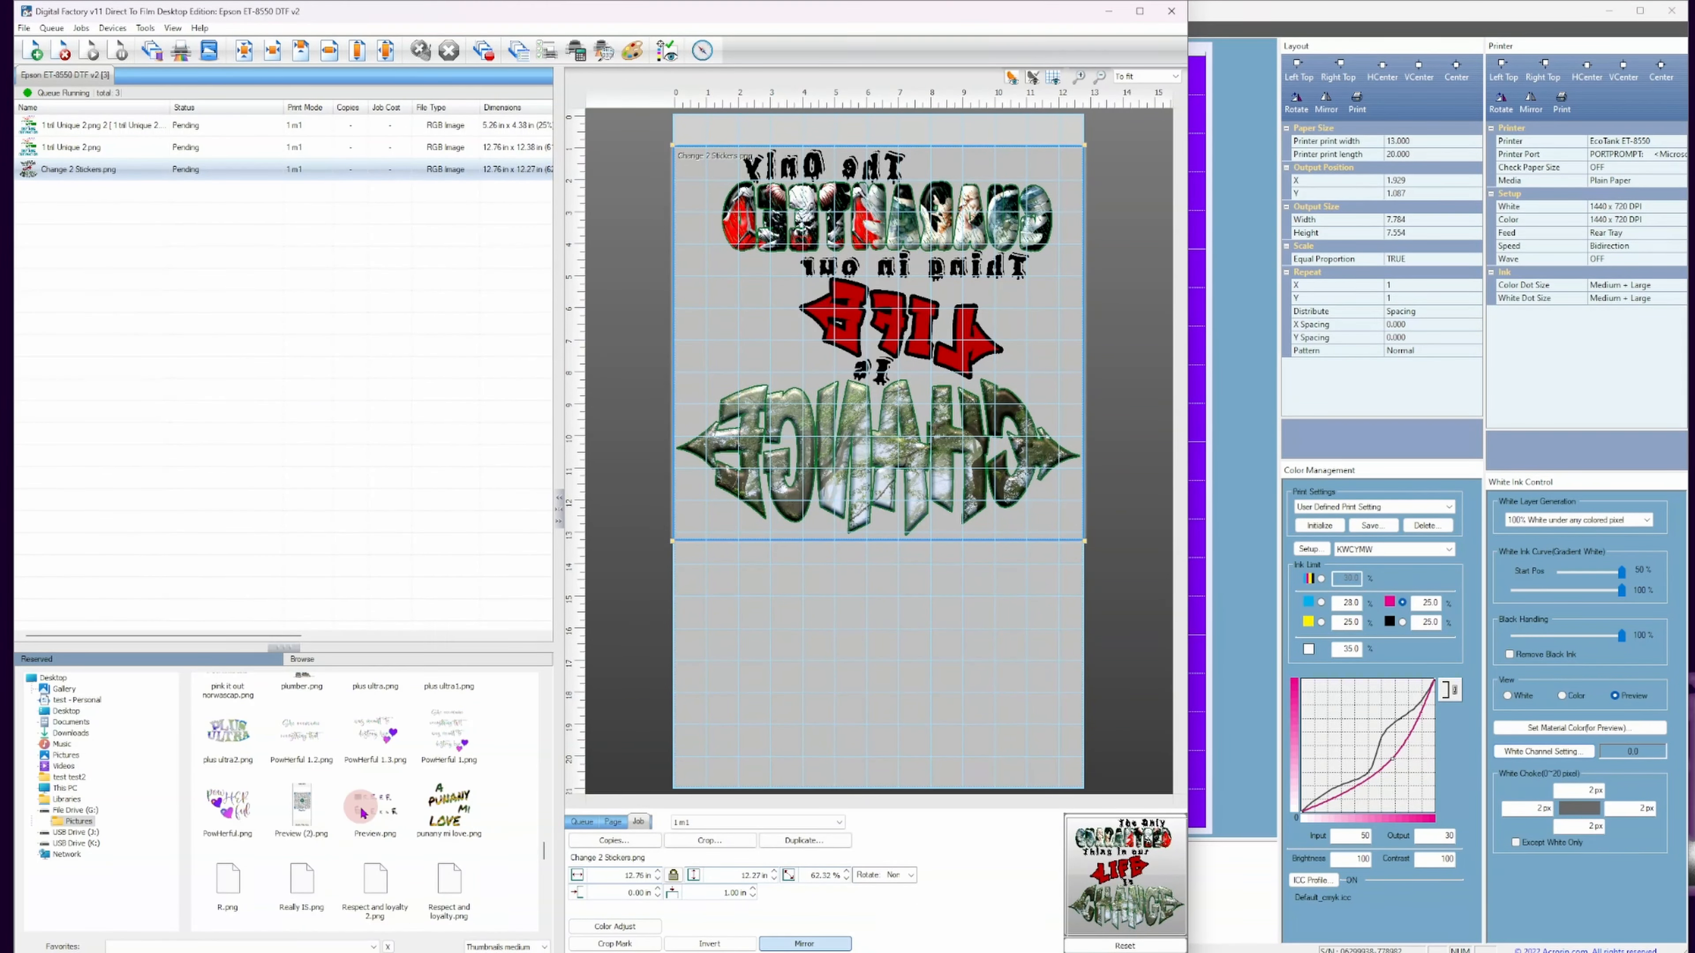
scroll(400, 801, "up", 3)
left_click_drag(444, 818, 372, 546)
left_click(300, 810)
left_click(375, 806)
left_click(265, 314)
left_click(244, 837)
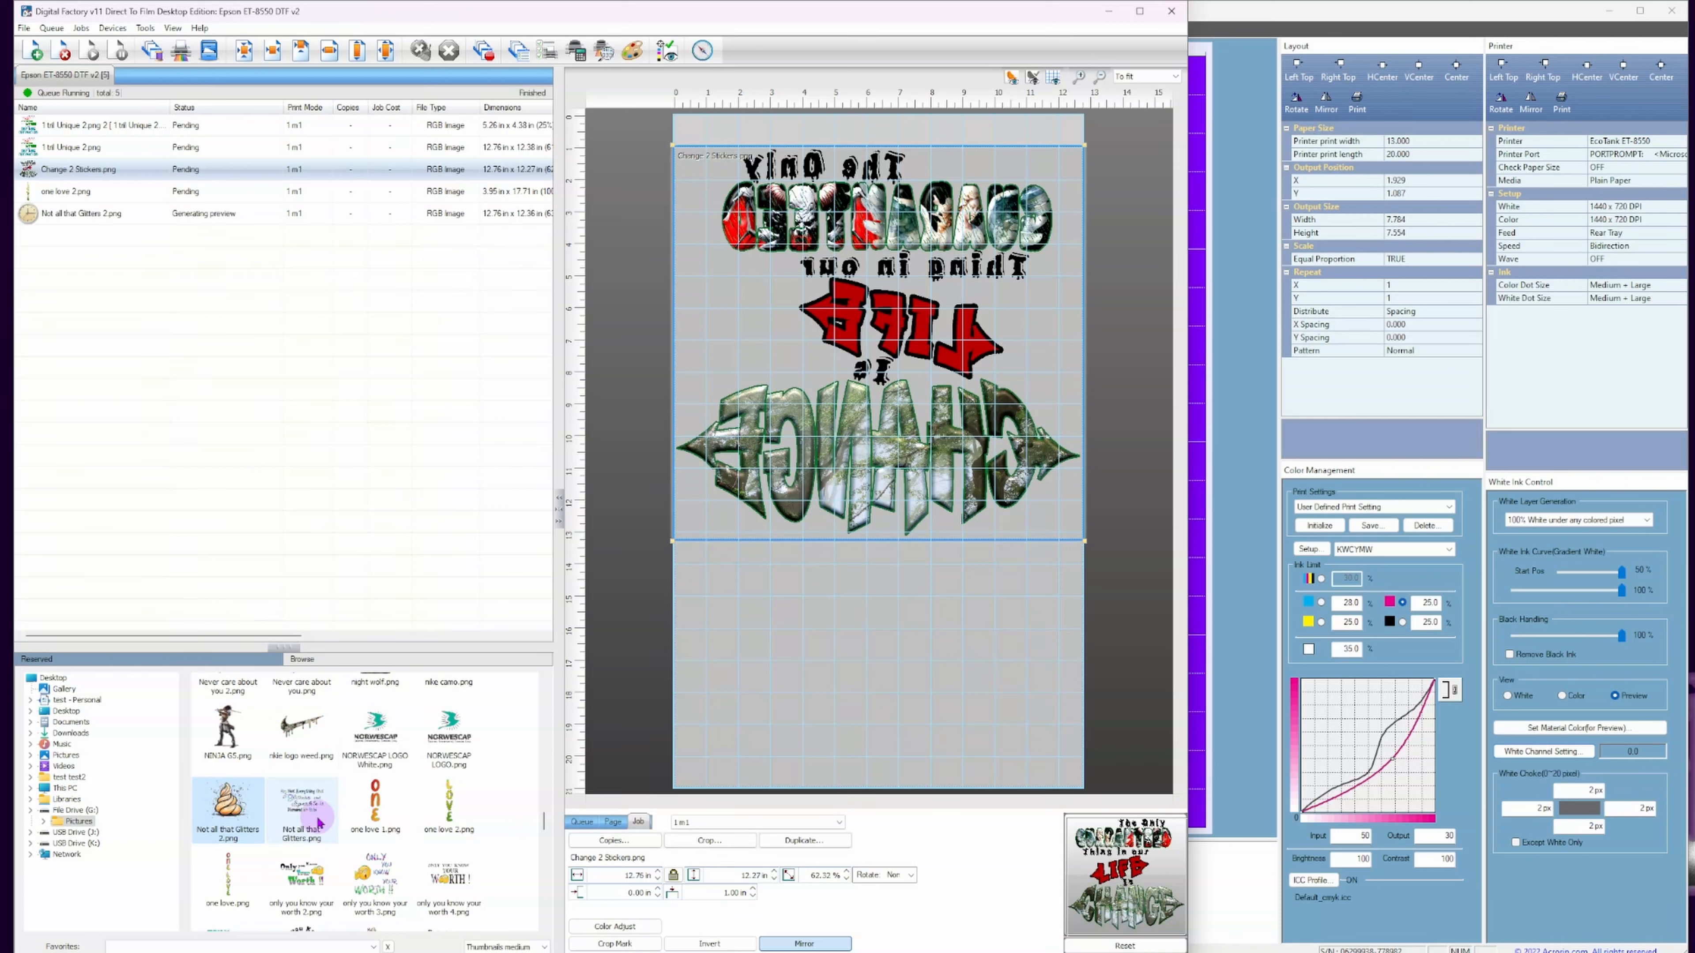
Look through the remaining Pictures thumbnails and replace the file browser with the Reserved jobs list.
scroll(374, 835, "down", 5)
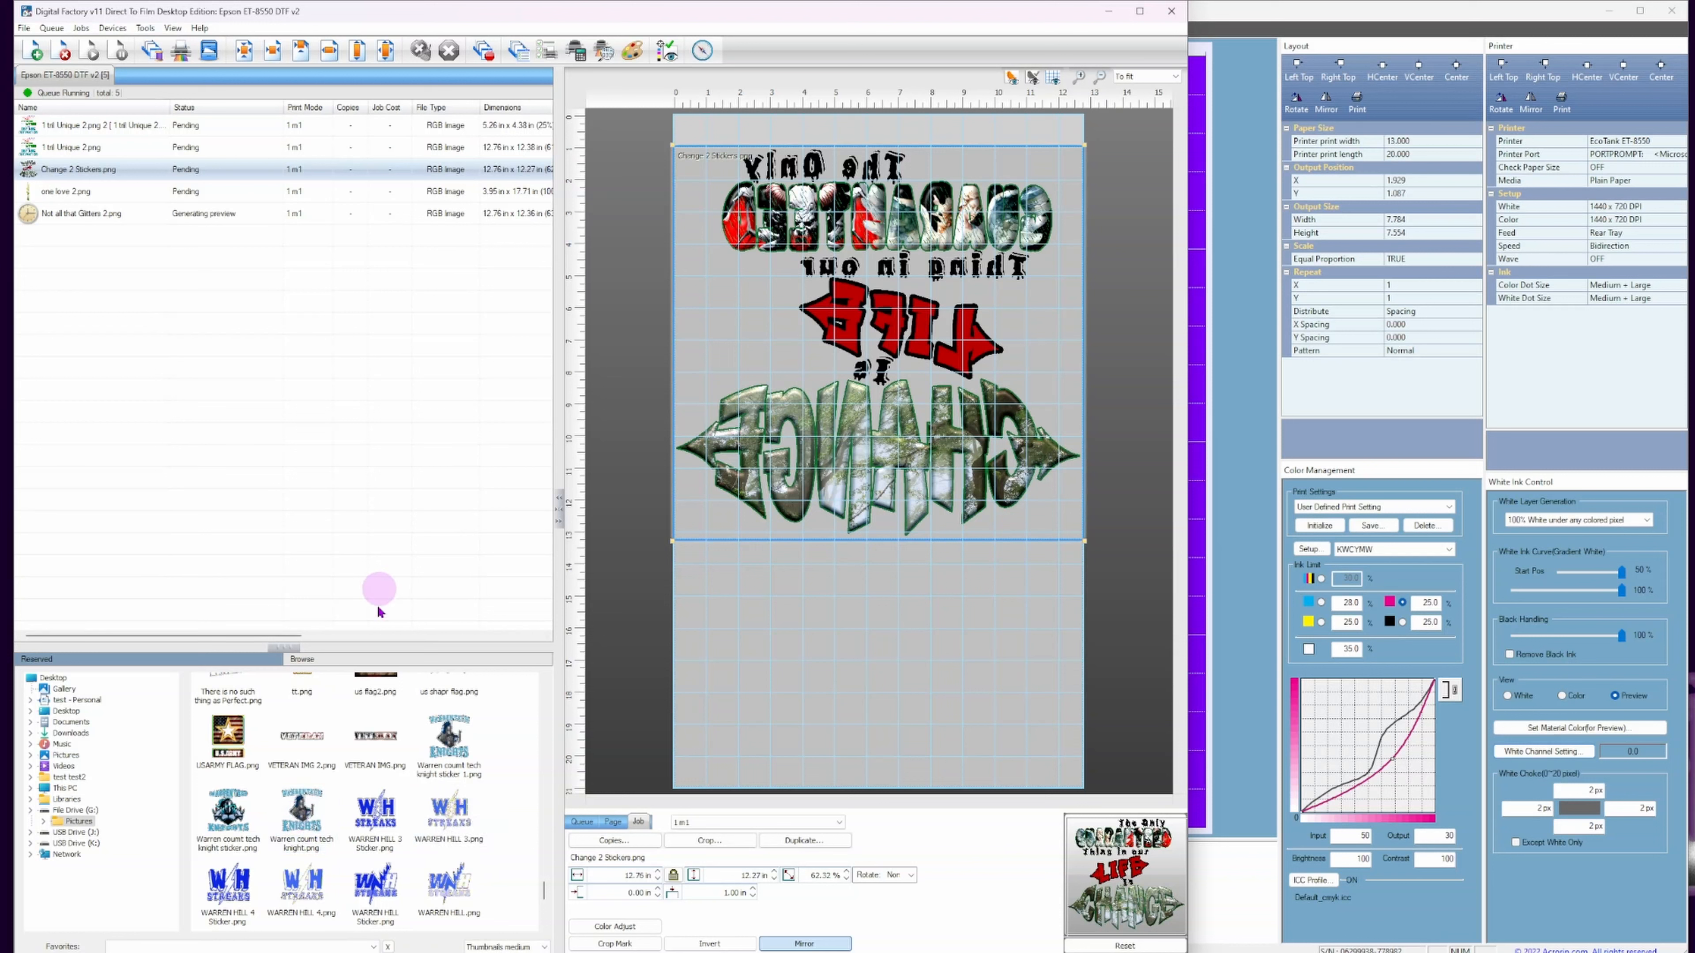
scroll(374, 868, "down", 3)
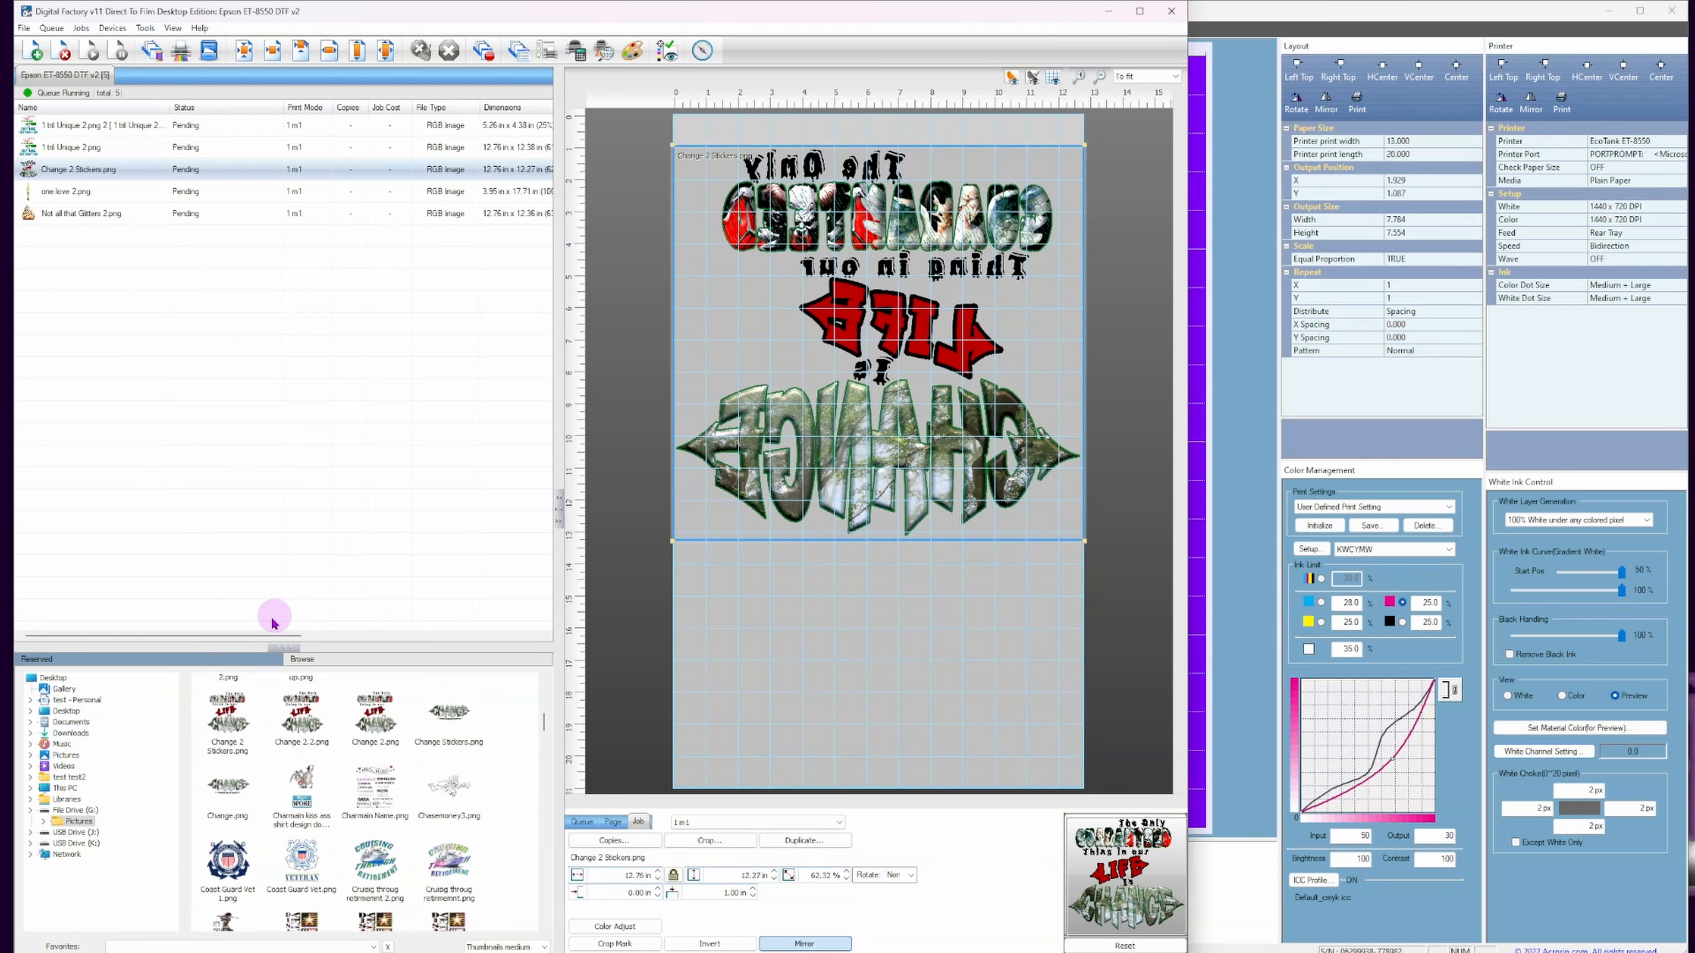
left_click(218, 663)
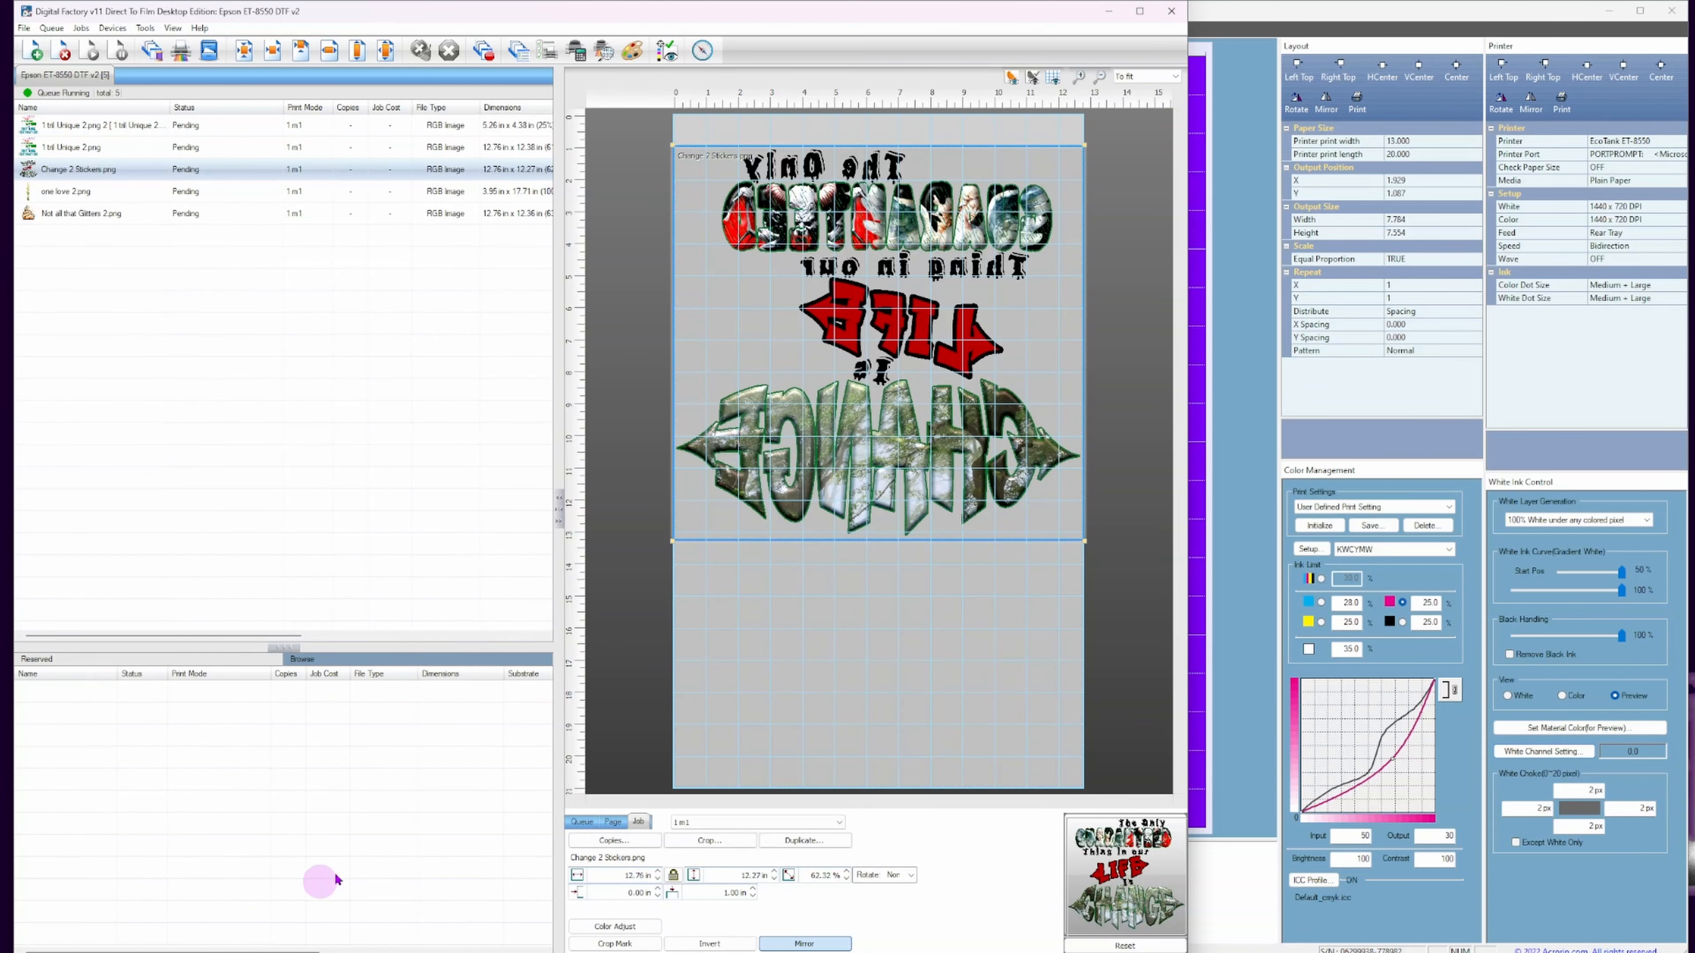
Switch to AcroRIP and alternate between the two loaded image thumbnails to compare their layouts and ink settings.
left_click(1228, 896)
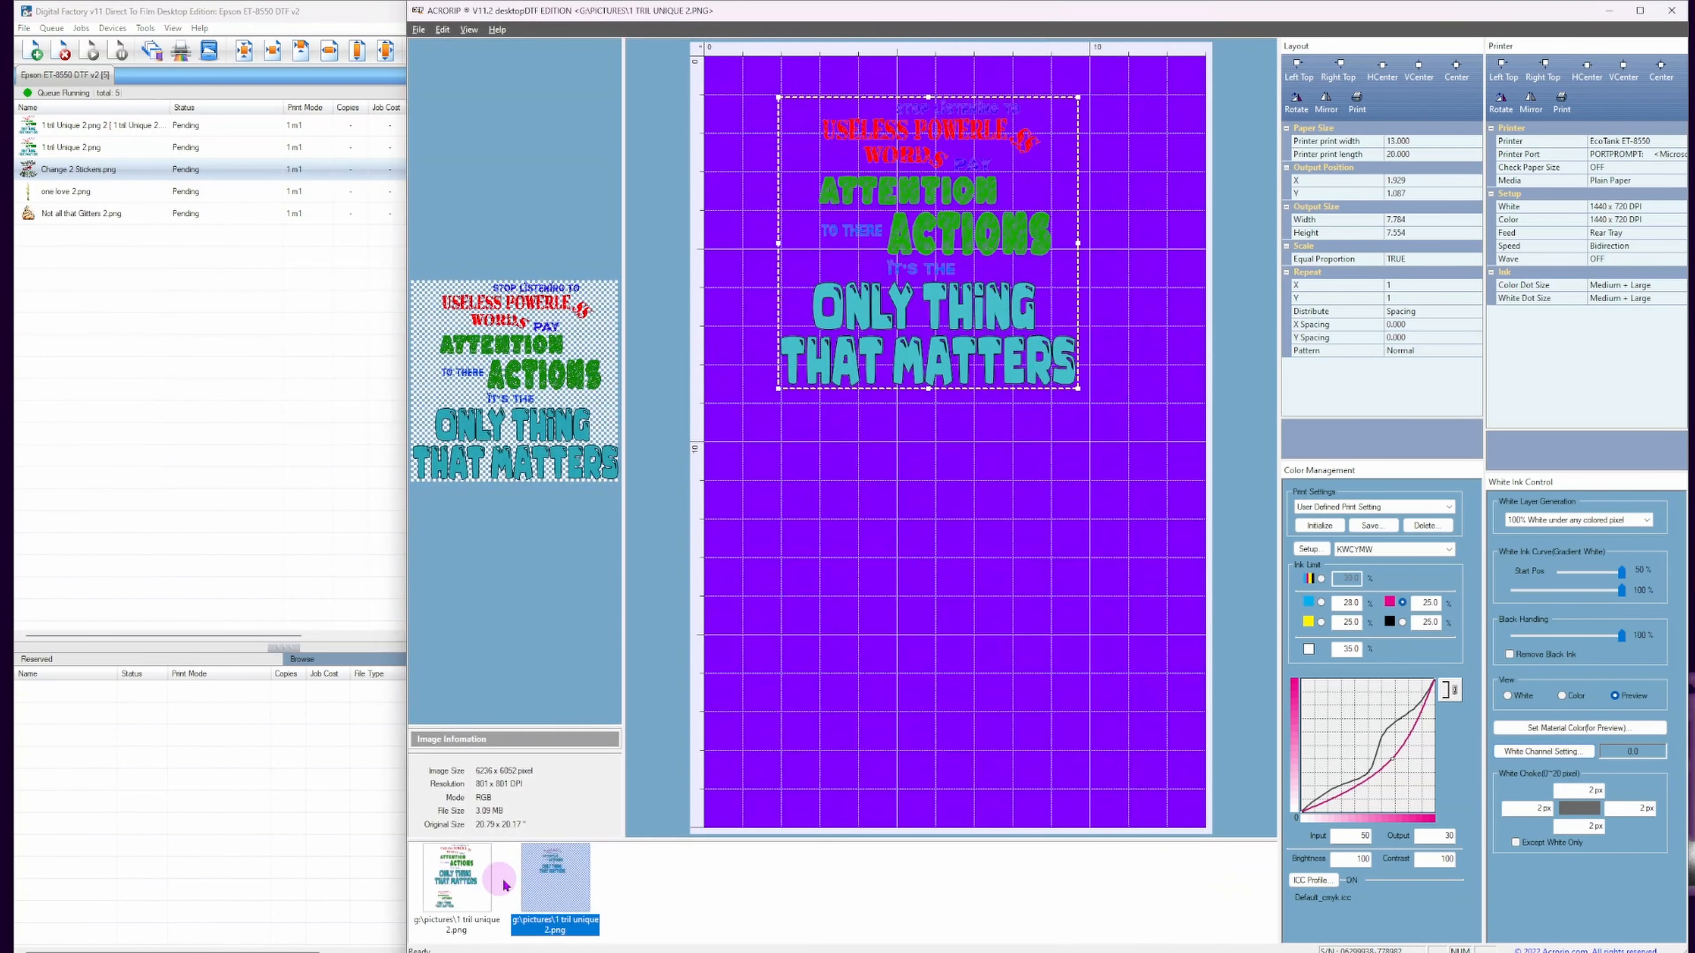
left_click(464, 888)
left_click(582, 895)
left_click(462, 882)
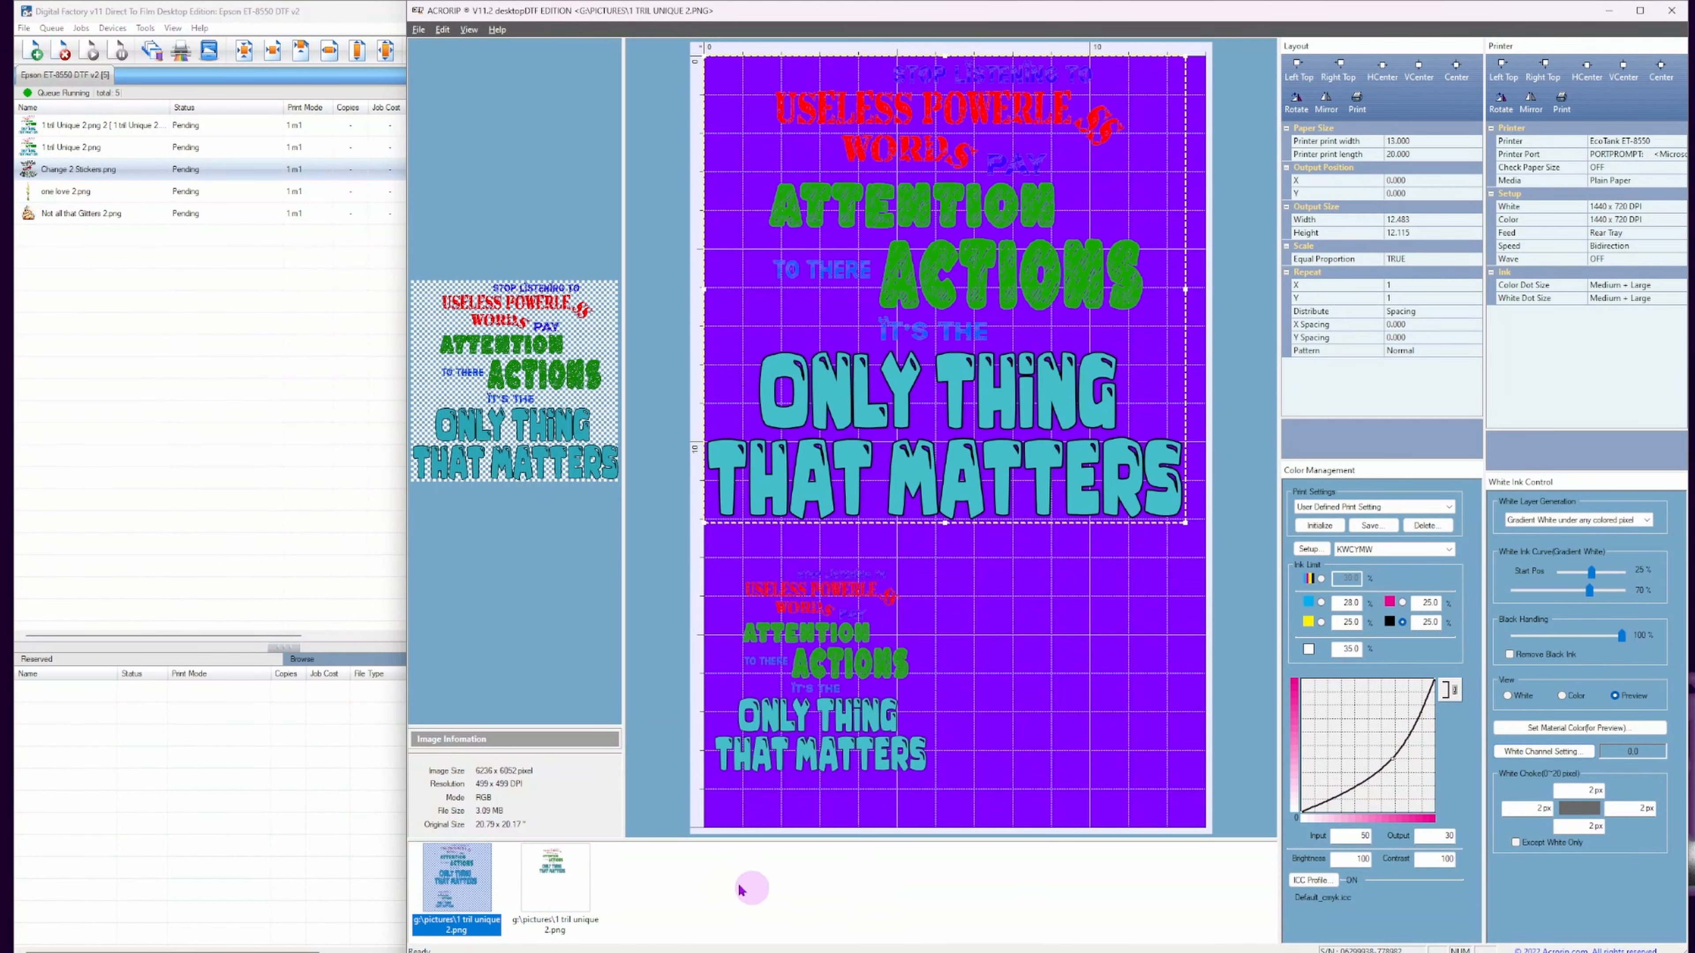
left_click(554, 880)
left_click(461, 882)
left_click(552, 882)
left_click(460, 882)
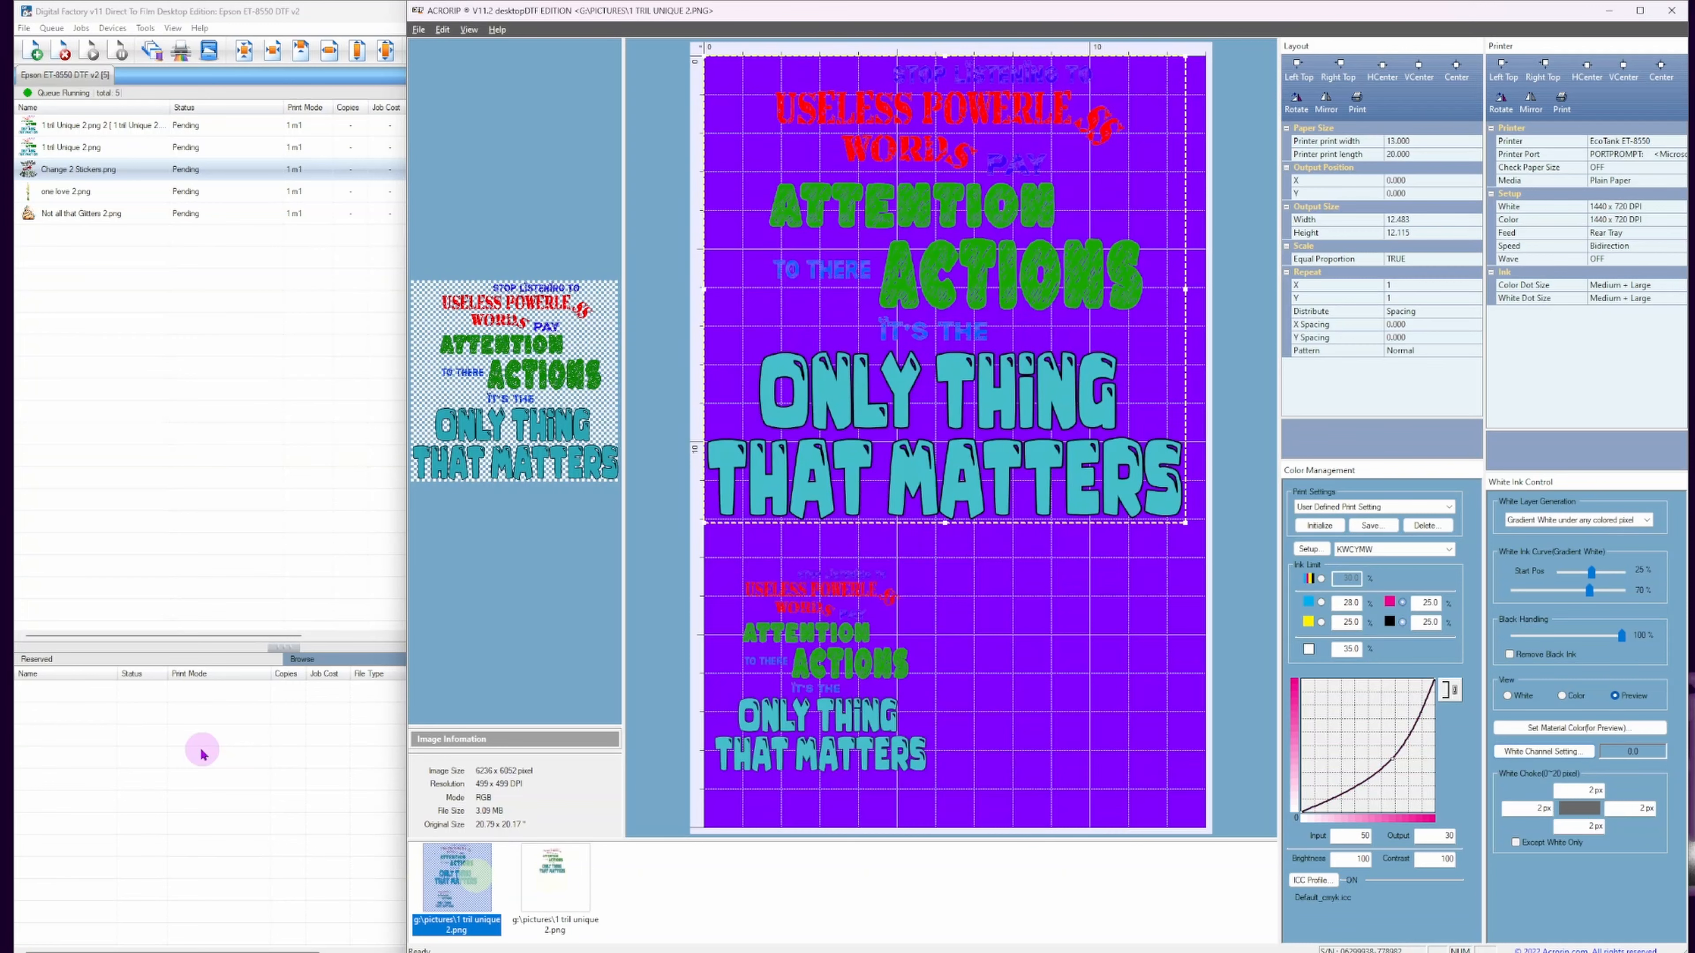
Compare the Digital Factory and AcroRIP workspaces side by side, selecting the smaller lower design in AcroRIP.
left_click(201, 752)
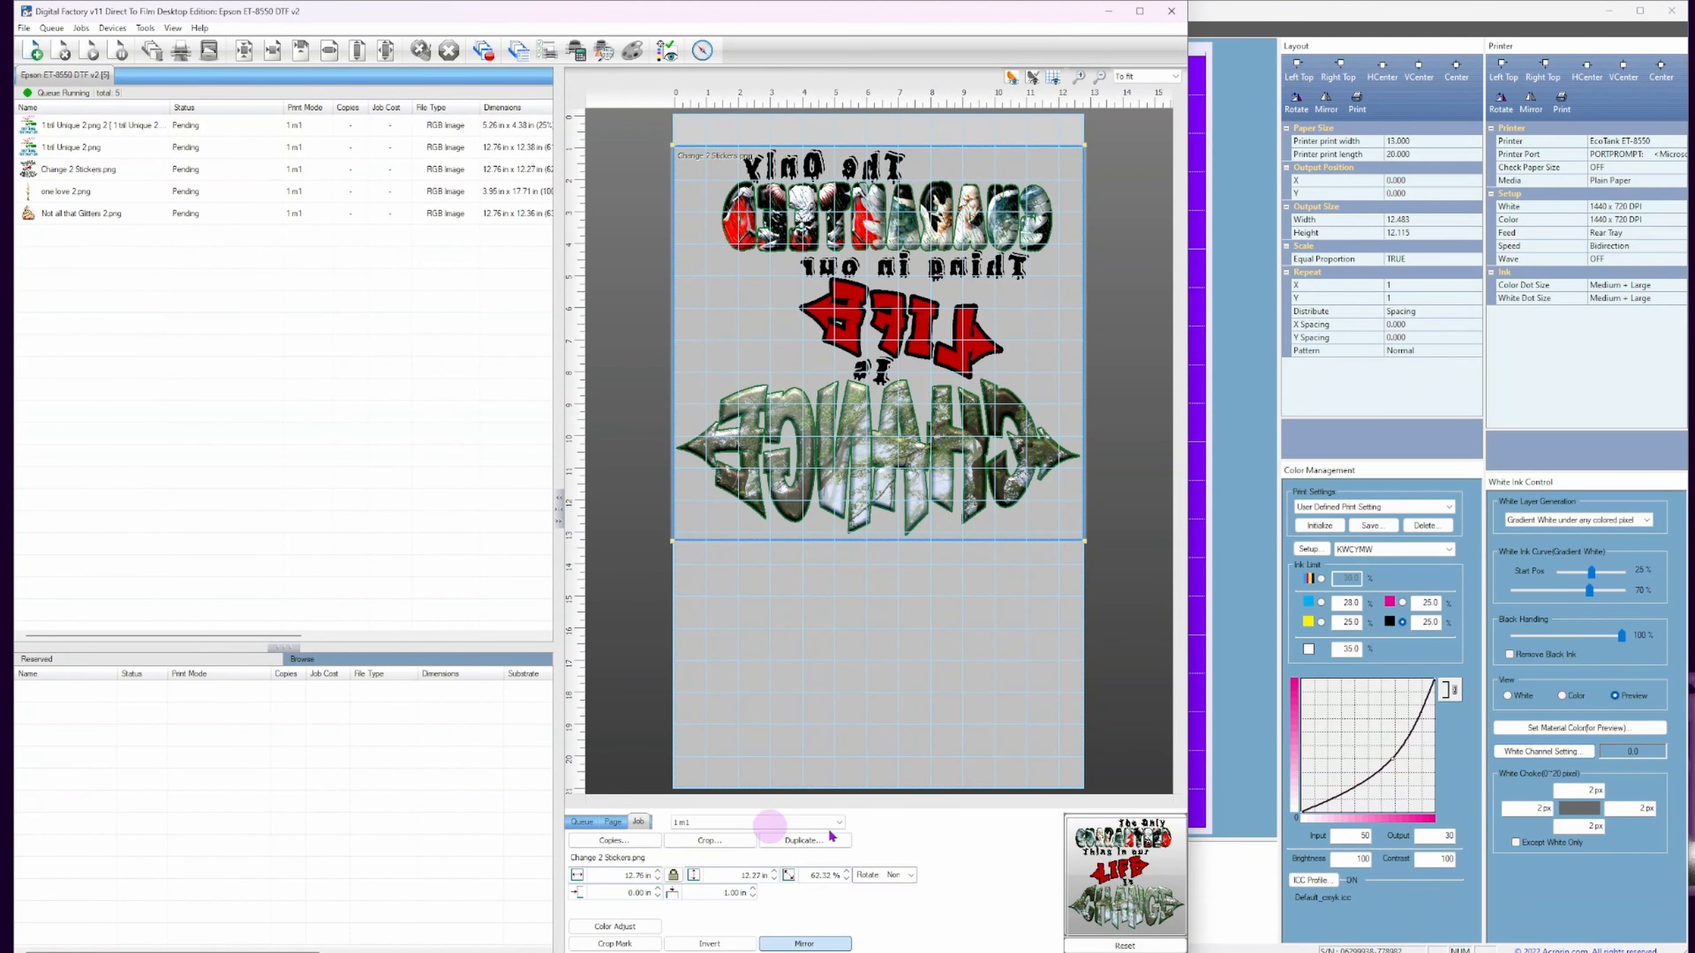
left_click(1230, 898)
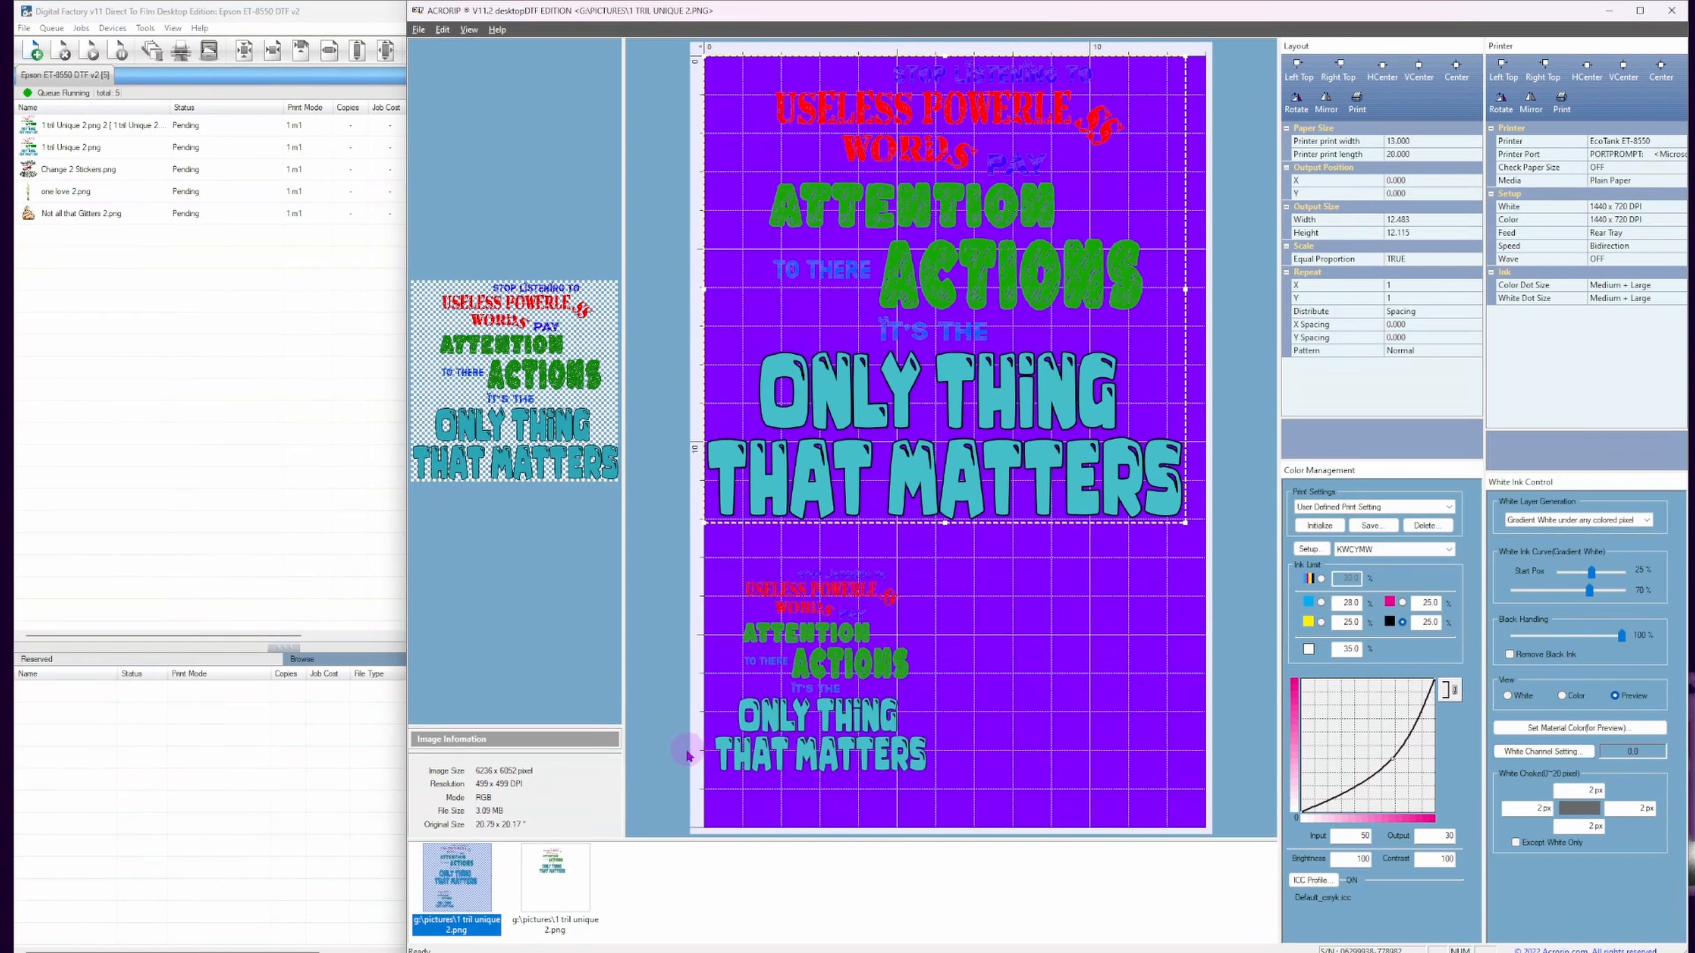
left_click(175, 788)
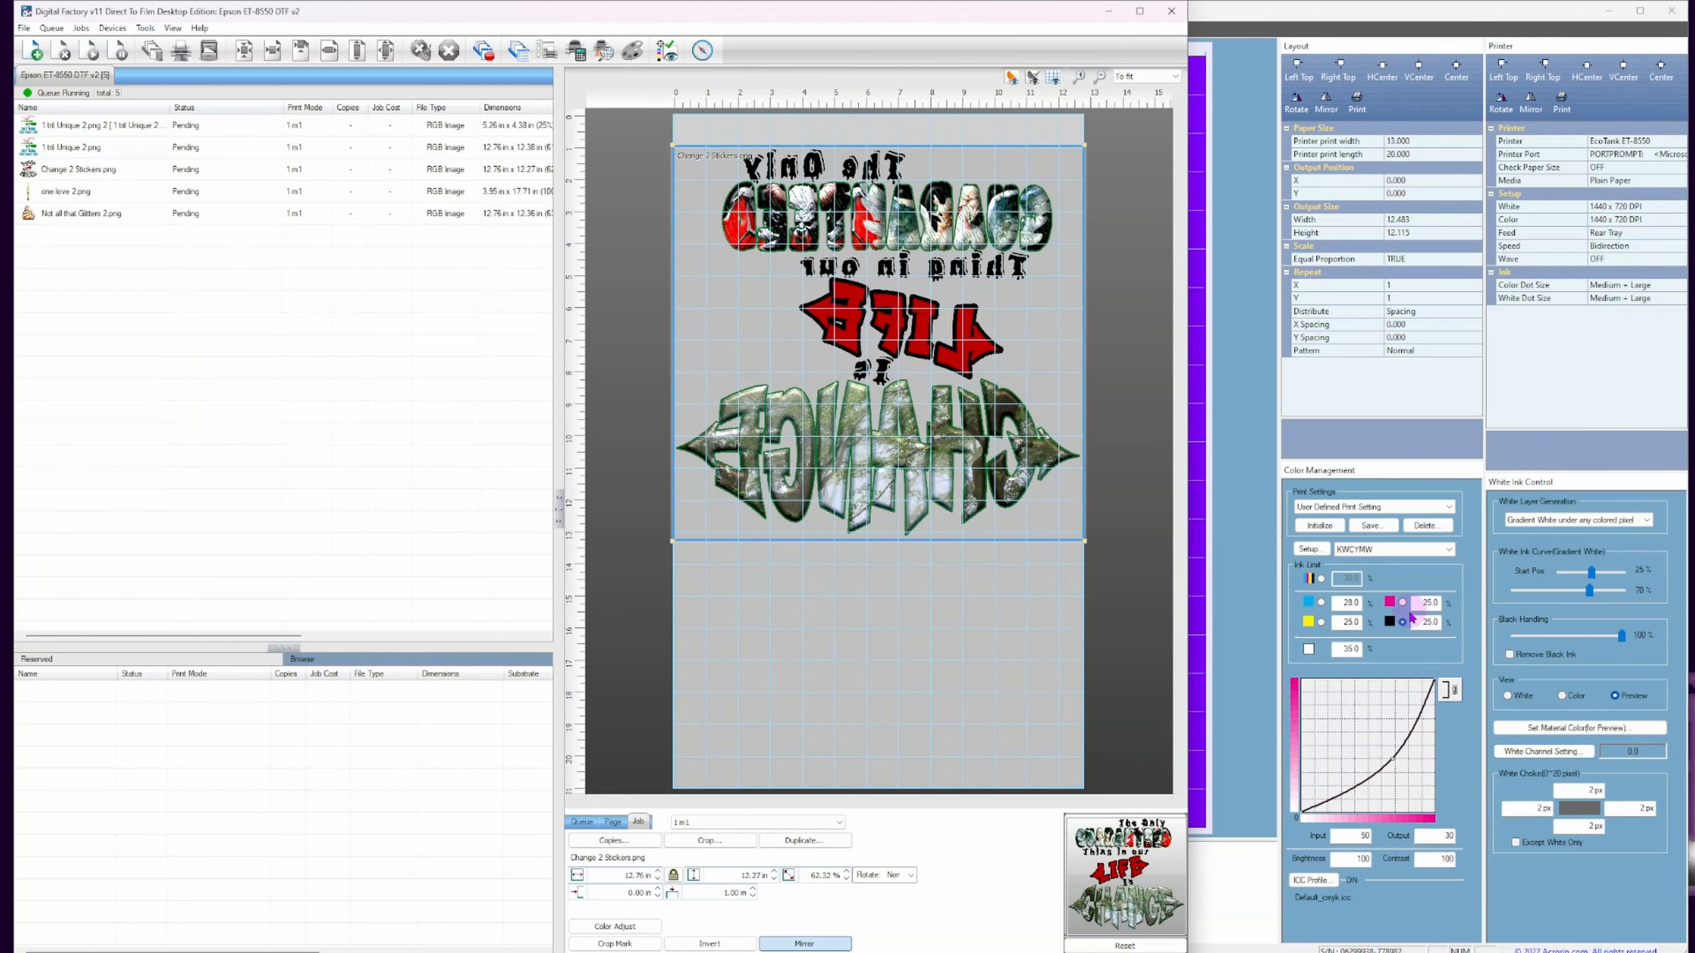
left_click(1263, 621)
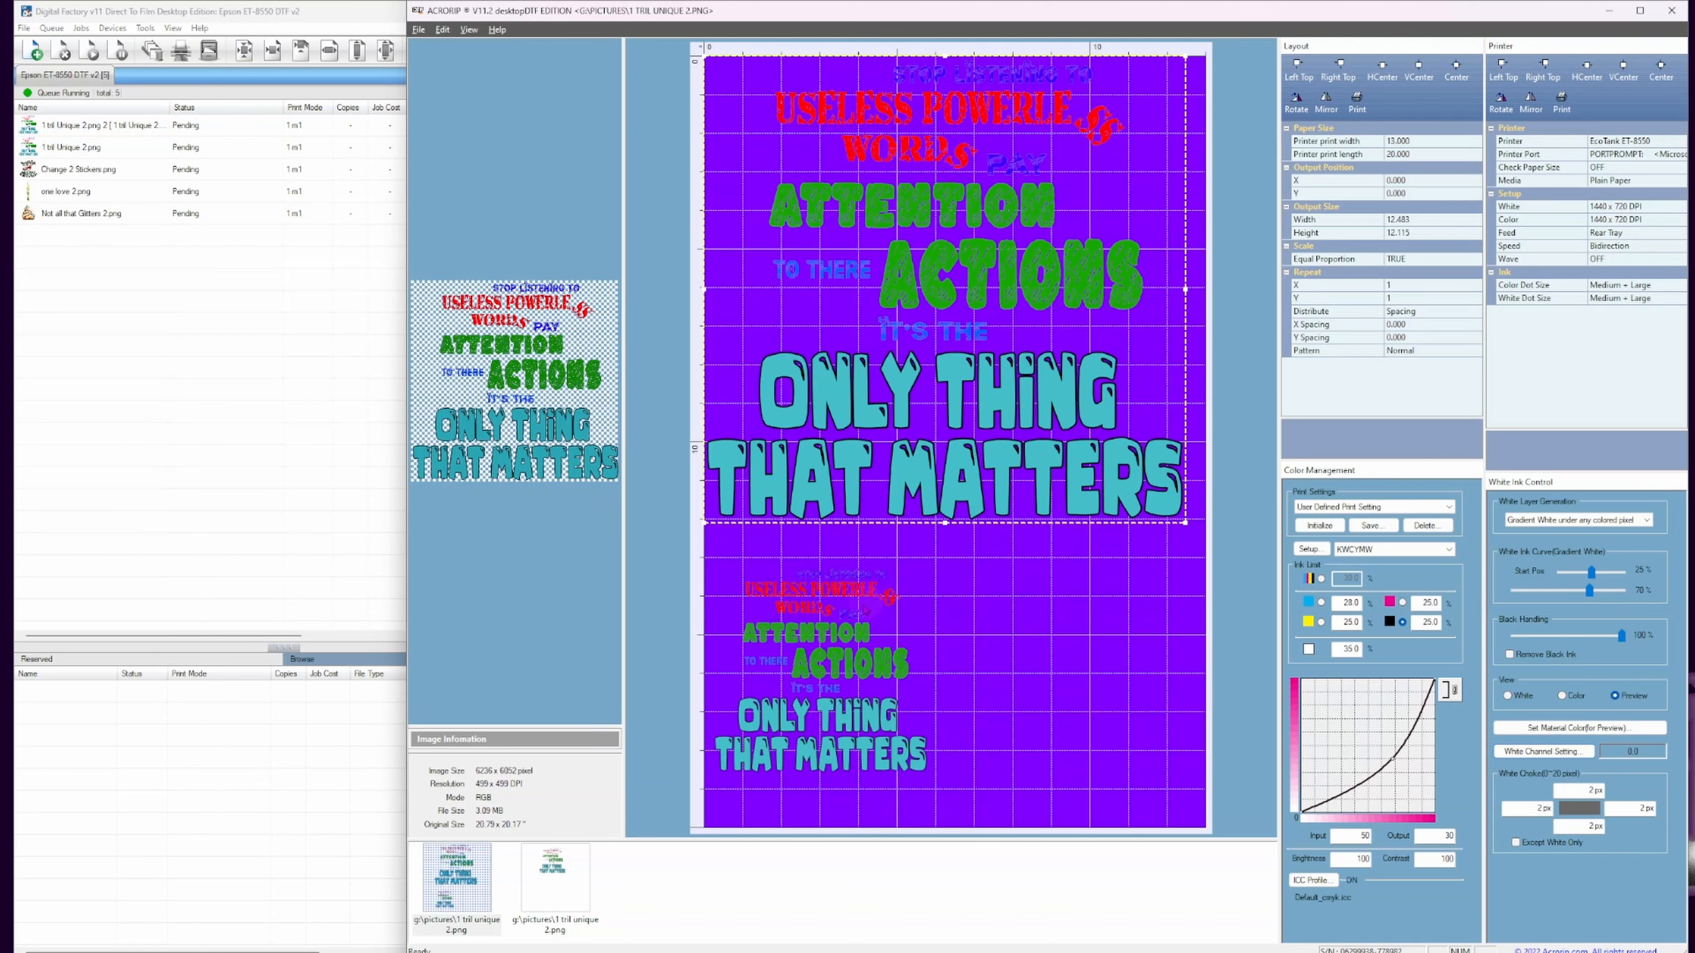
left_click(848, 611)
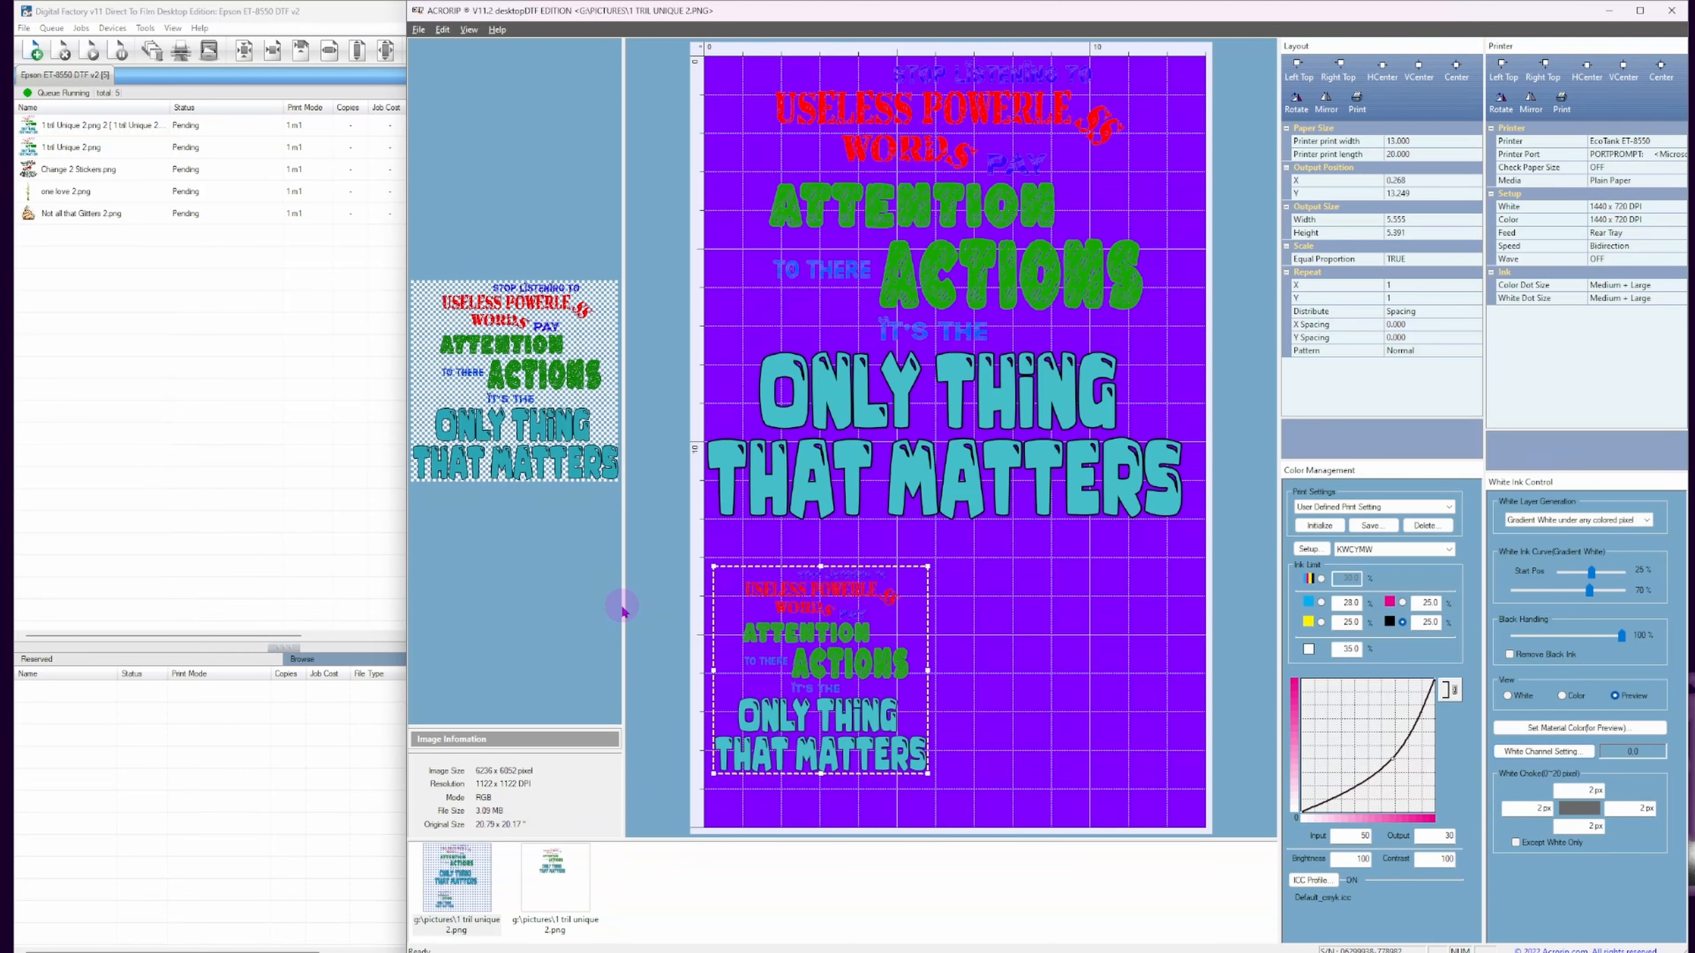
left_click(97, 565)
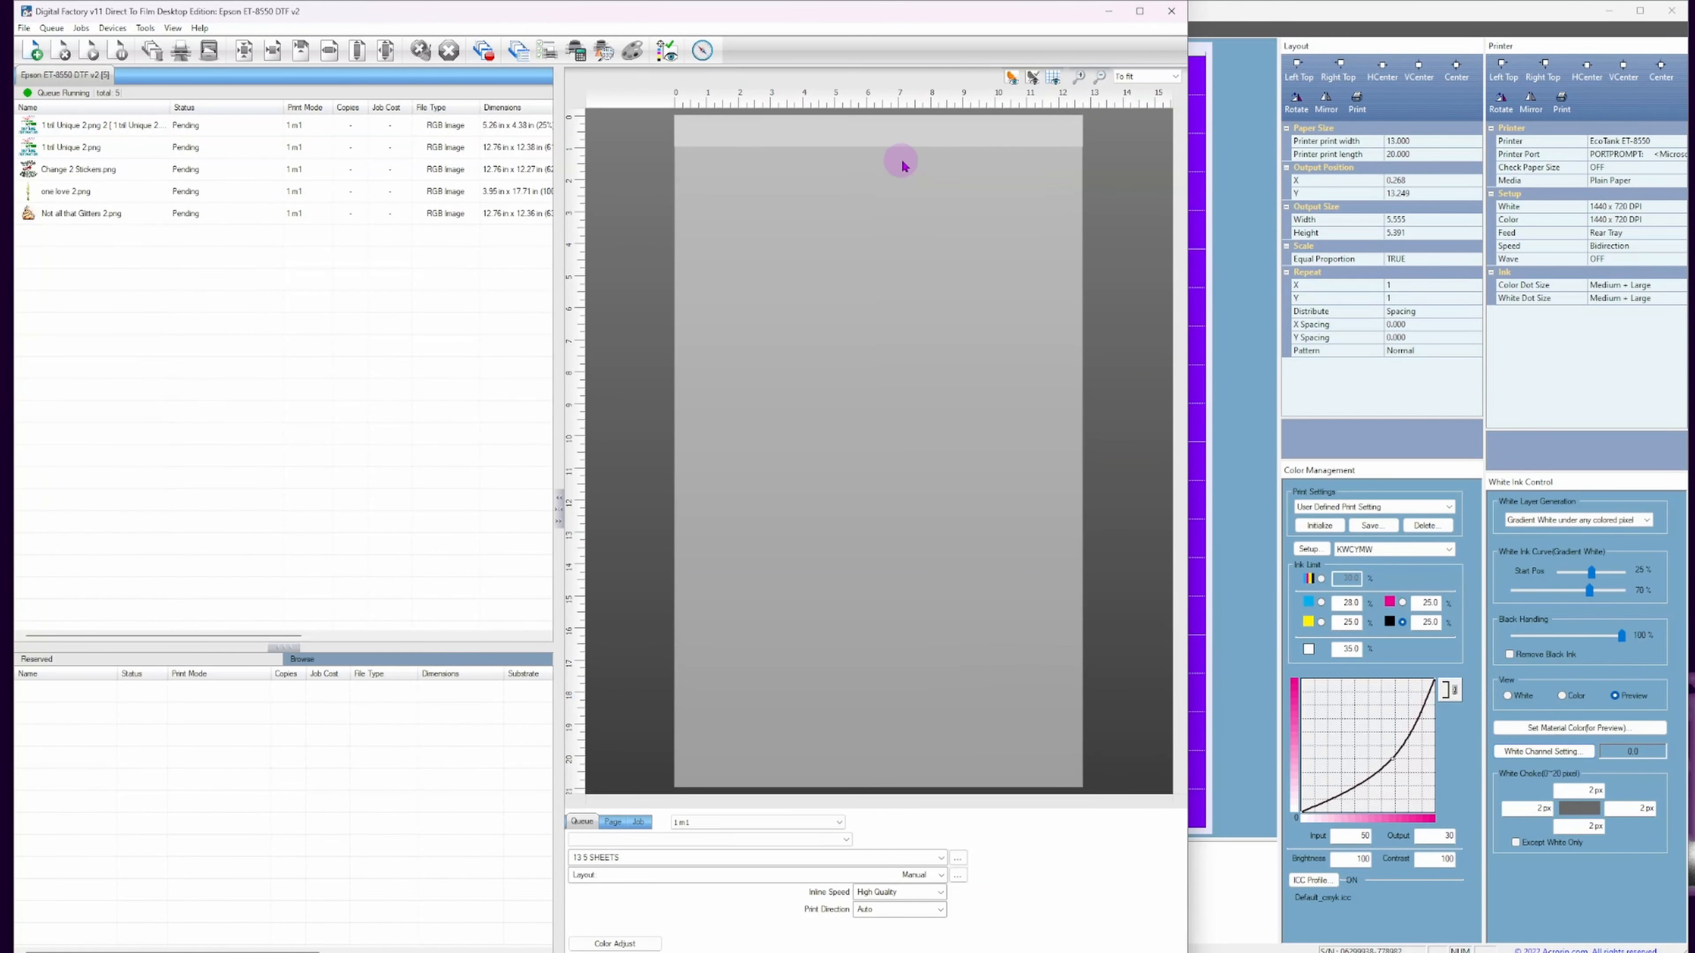
left_click(1231, 370)
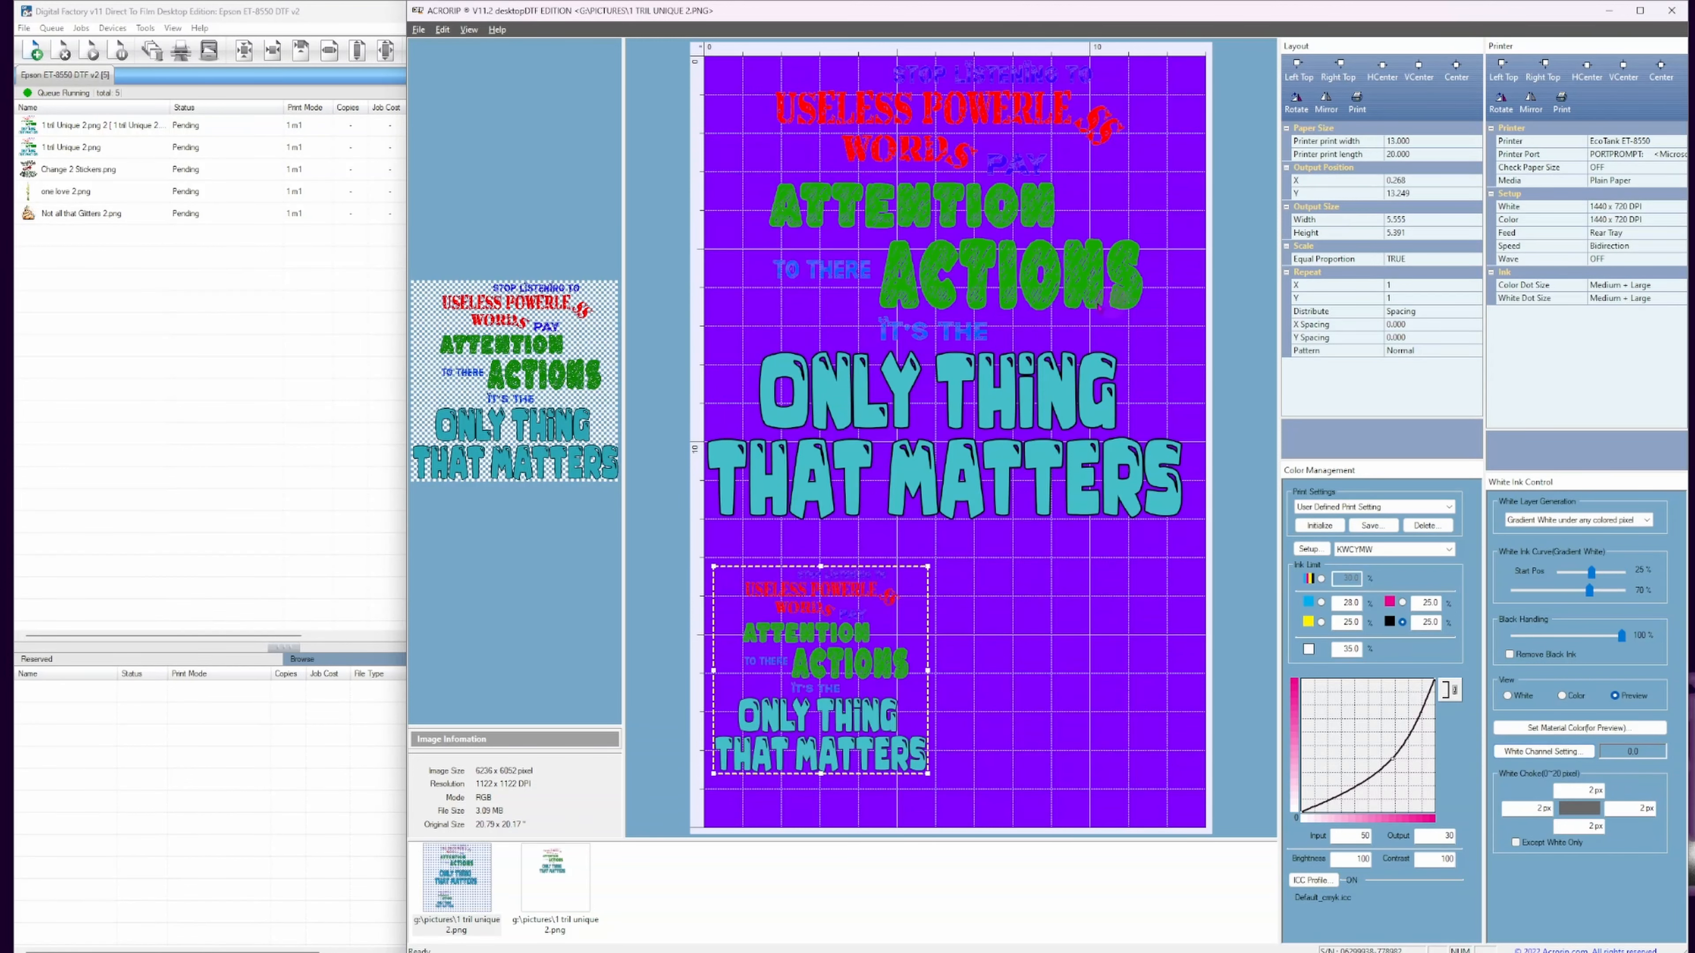
left_click(237, 381)
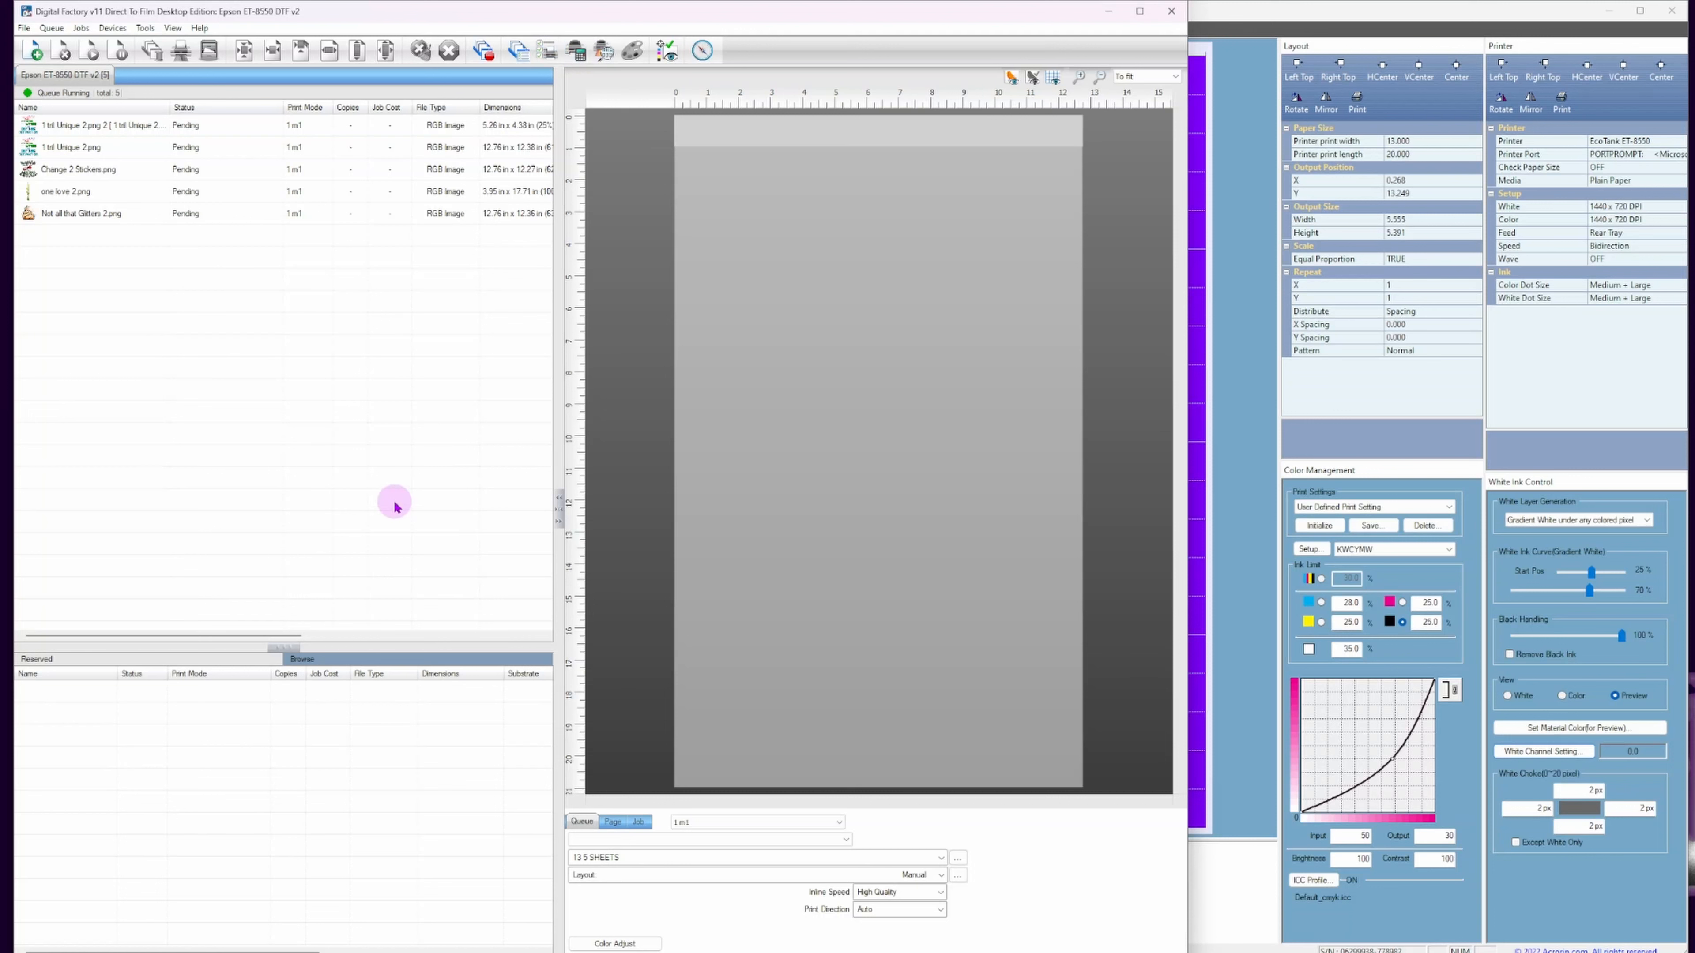
Switch to AcroRIP and try to run a nozzle check on the current printer port.
left_click(1299, 369)
right_click(683, 320)
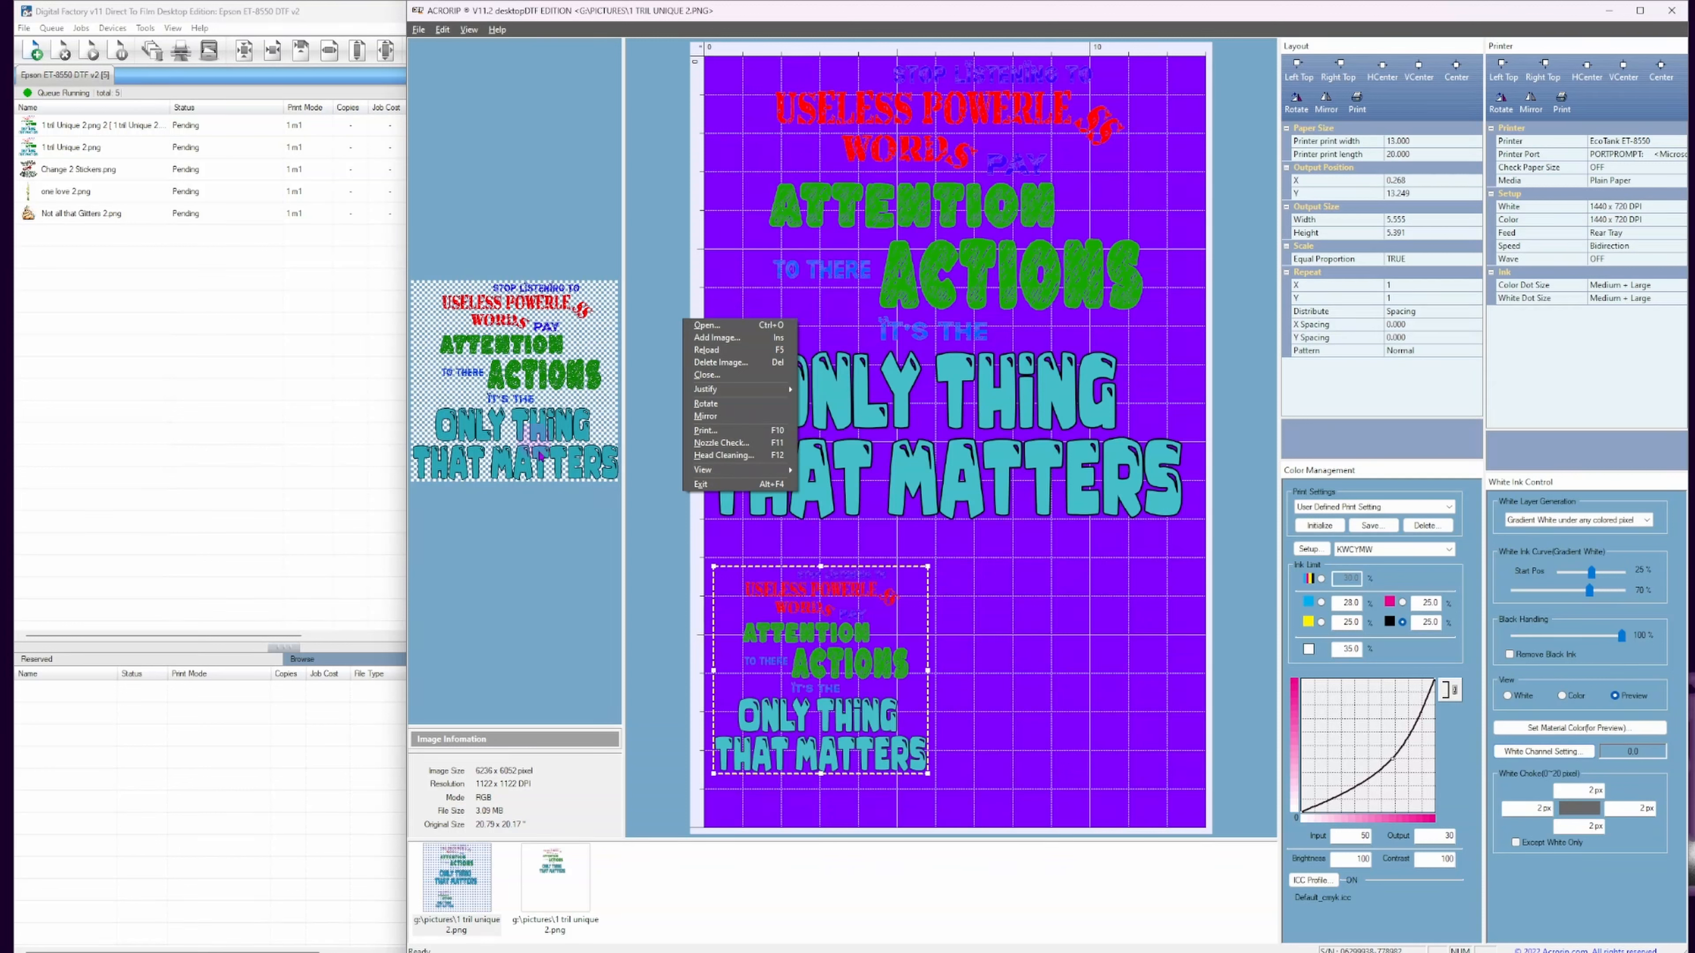
left_click(729, 443)
left_click(1089, 524)
left_click(1099, 521)
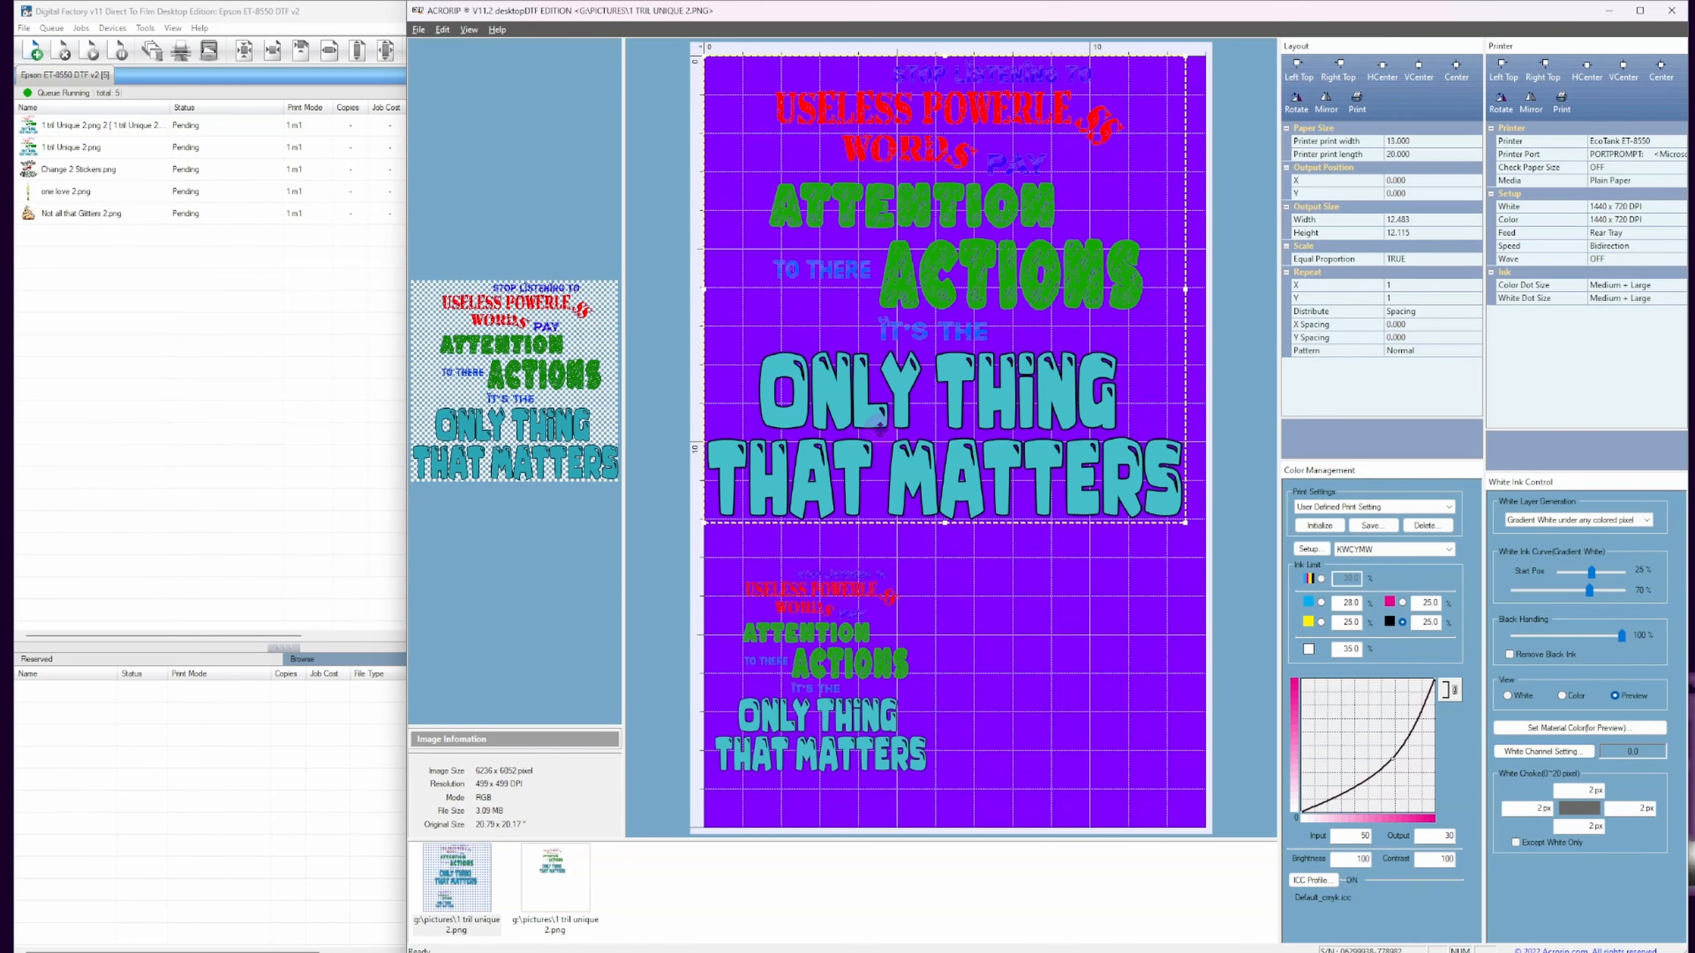
Switch to Digital Factory and open the device properties of the Epson ET-8550 DTF v2.
right_click(896, 436)
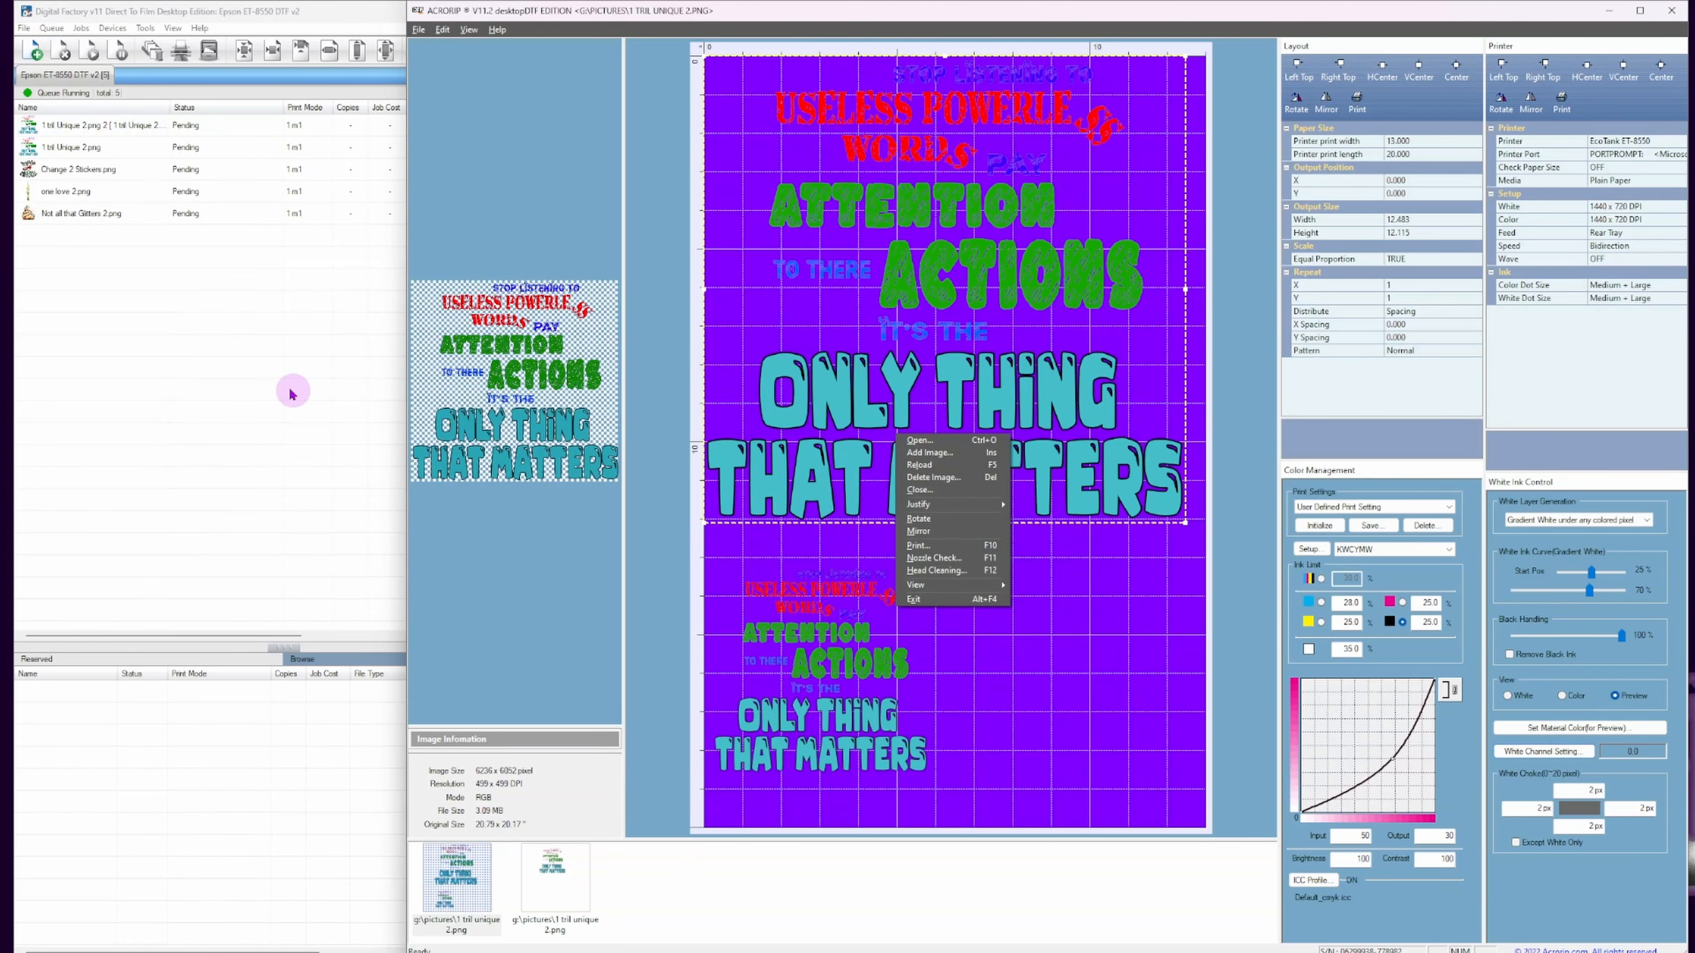
left_click(202, 363)
left_click(546, 50)
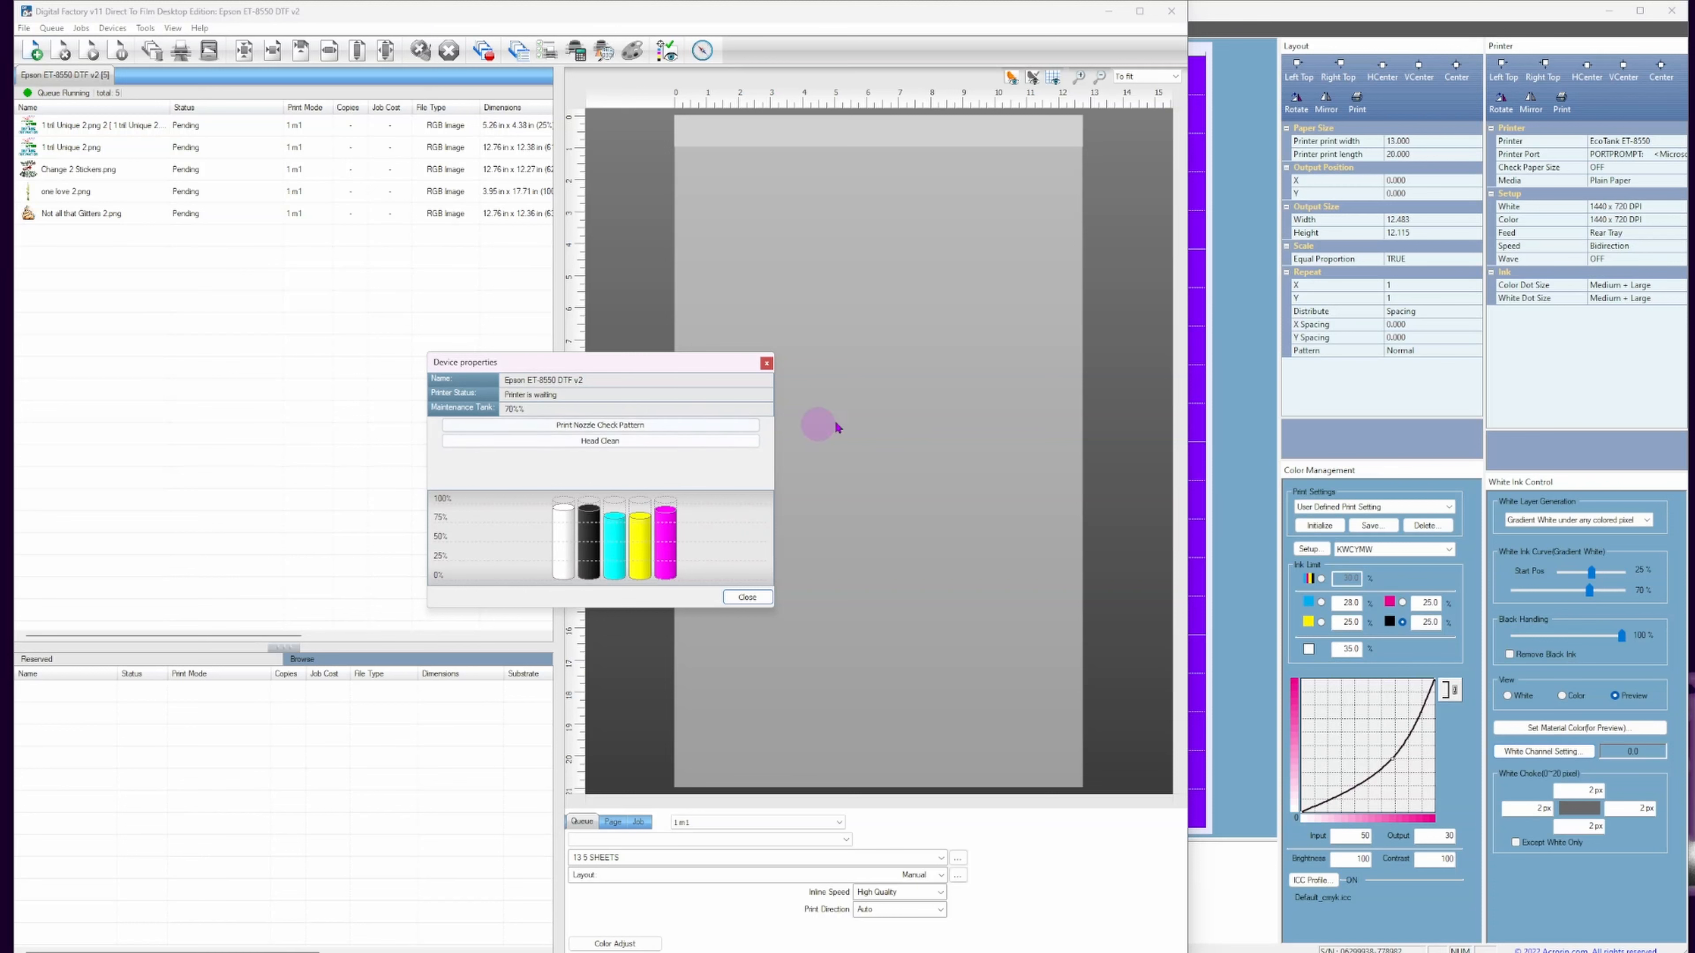
Switch to AcroRIP and set the printer port to USB011 <DTF>.
left_click(1631, 158)
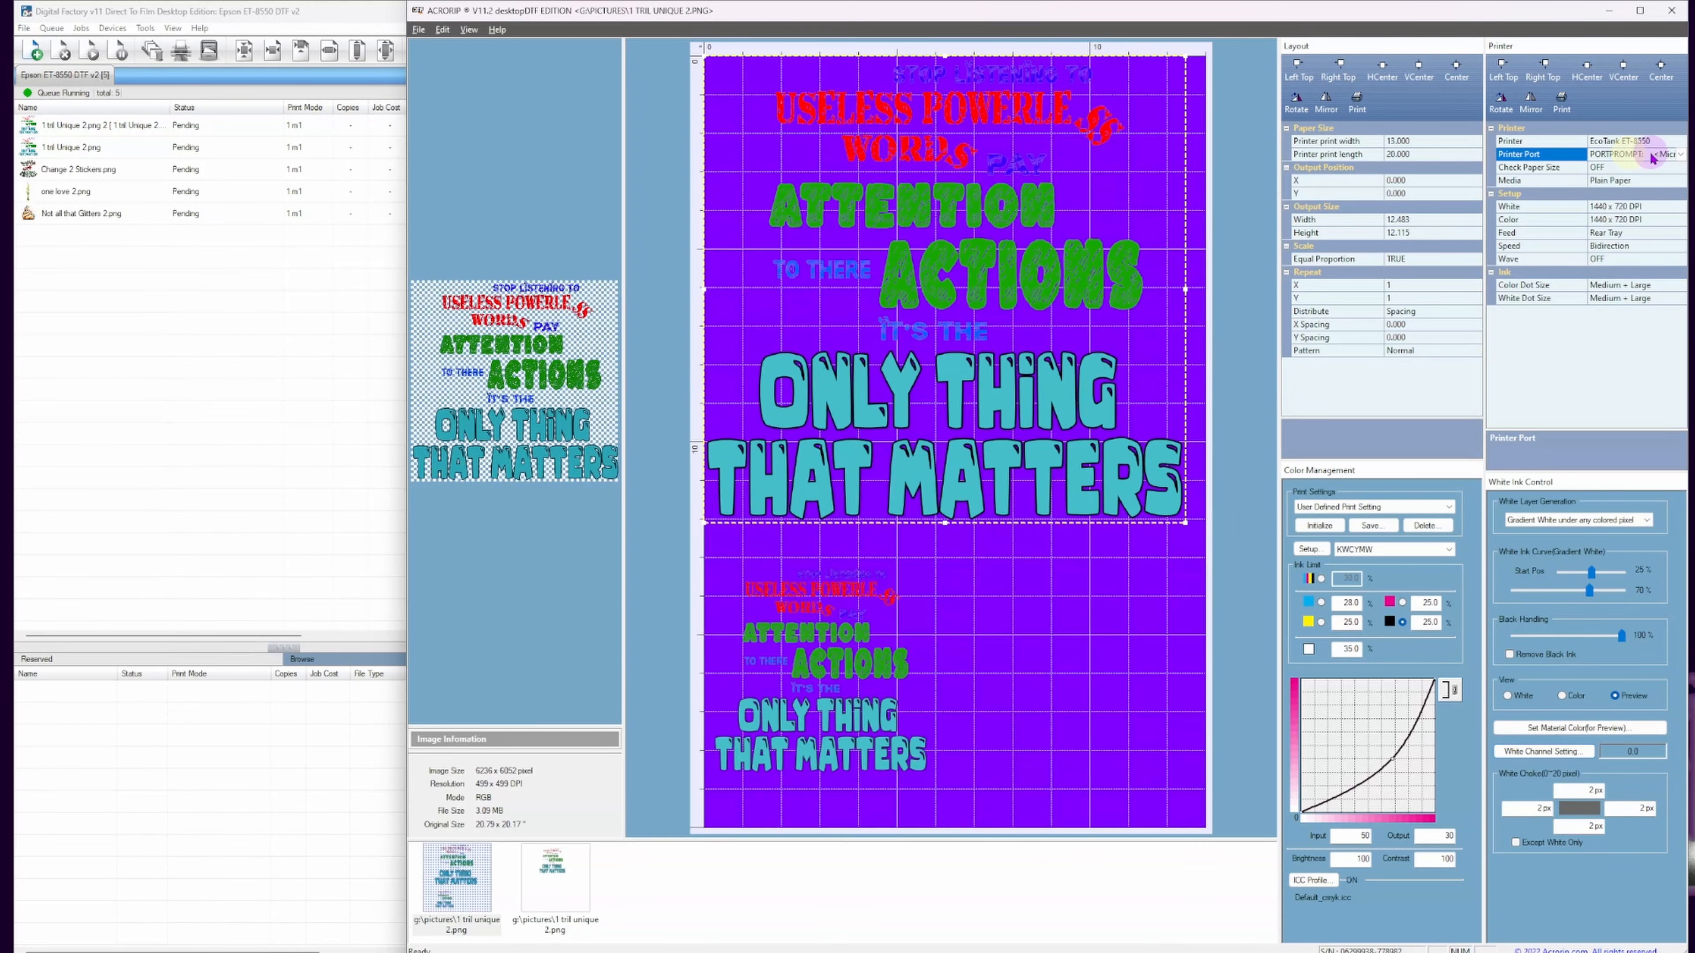
left_click(1678, 154)
left_click(1555, 193)
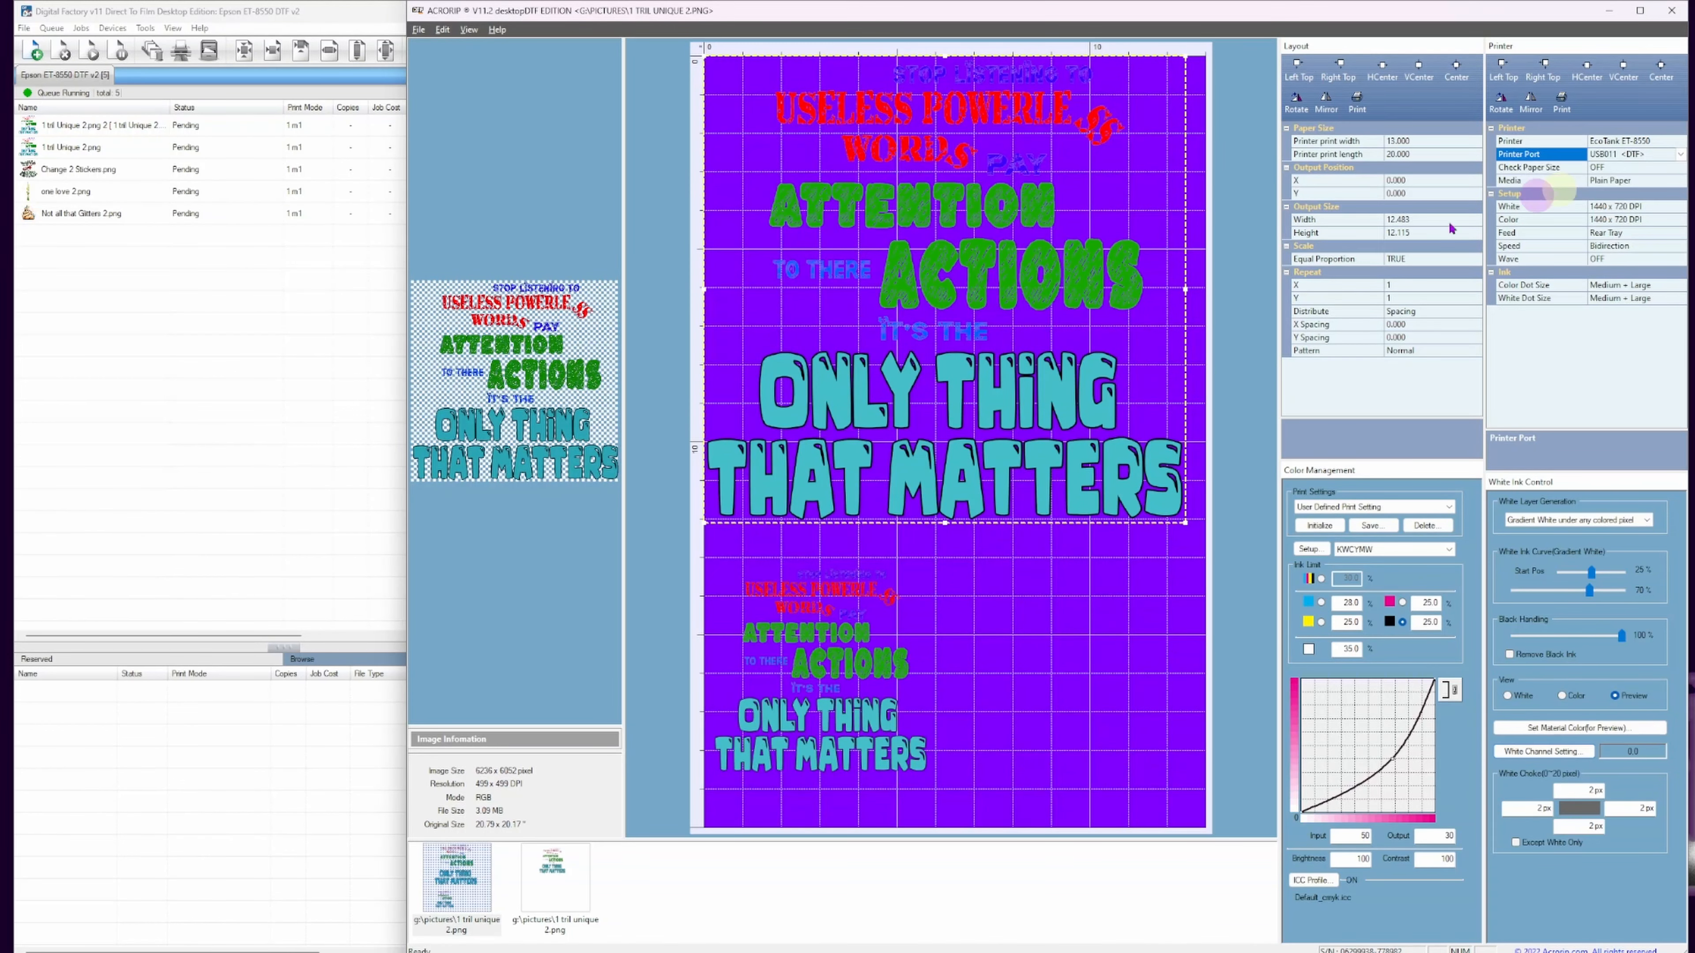
Run a nozzle check on the printer from AcroRIP and confirm continuing.
right_click(1055, 220)
left_click(1093, 345)
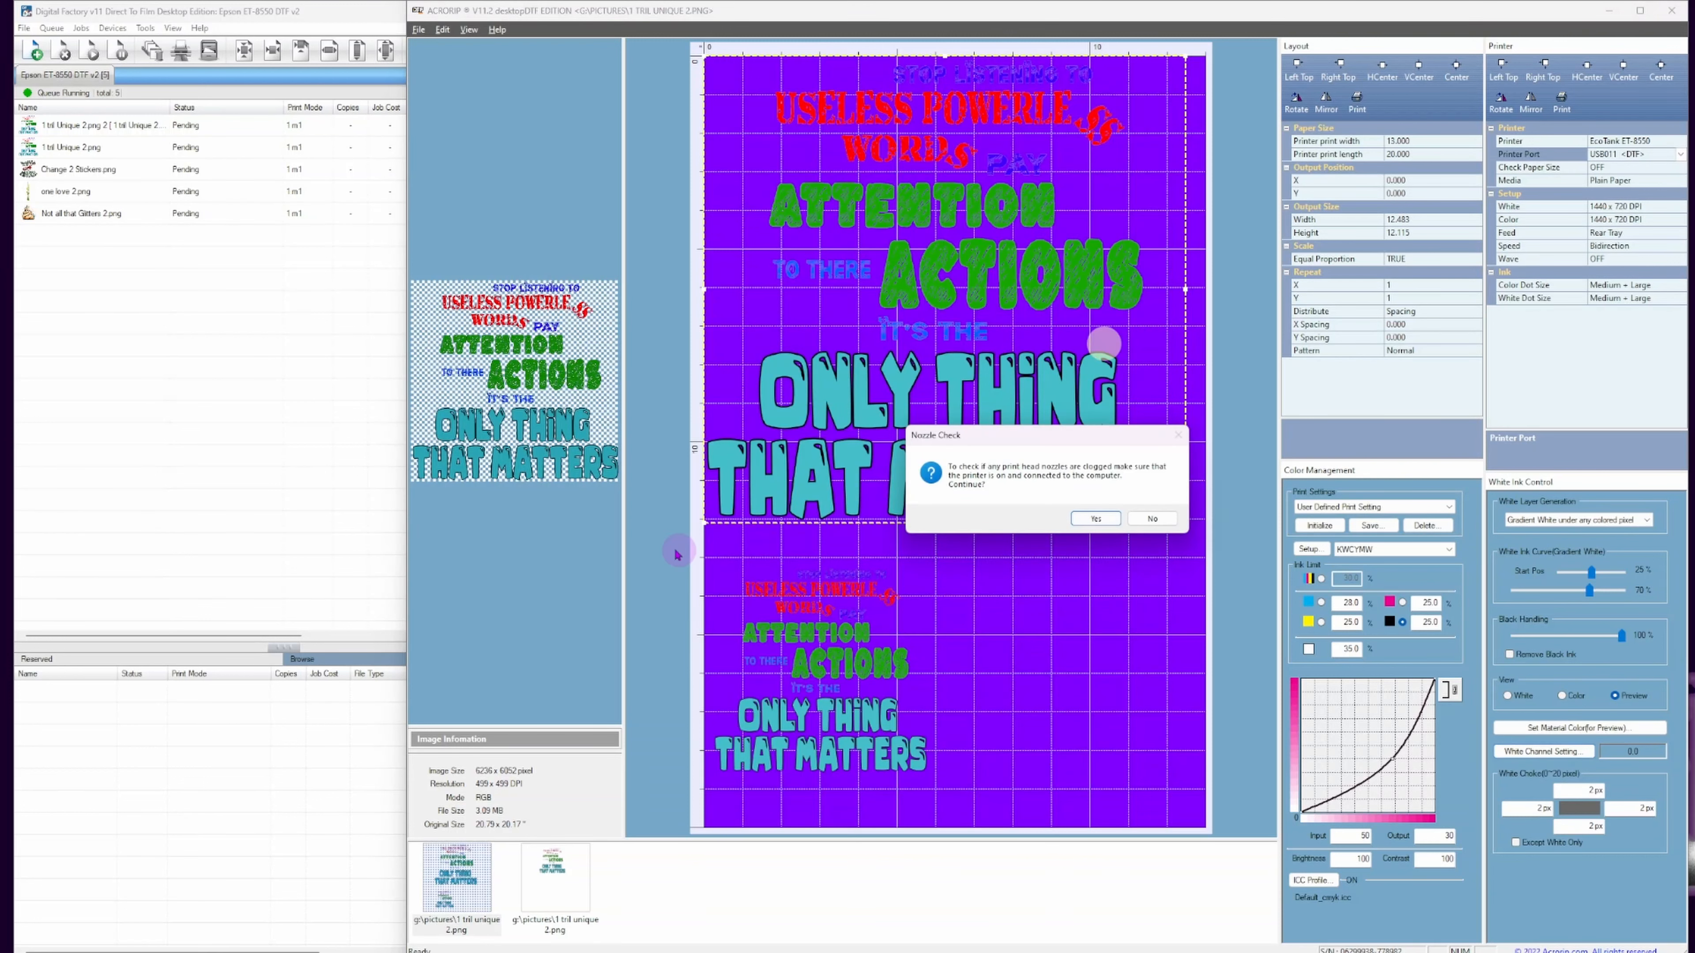
left_click(1098, 518)
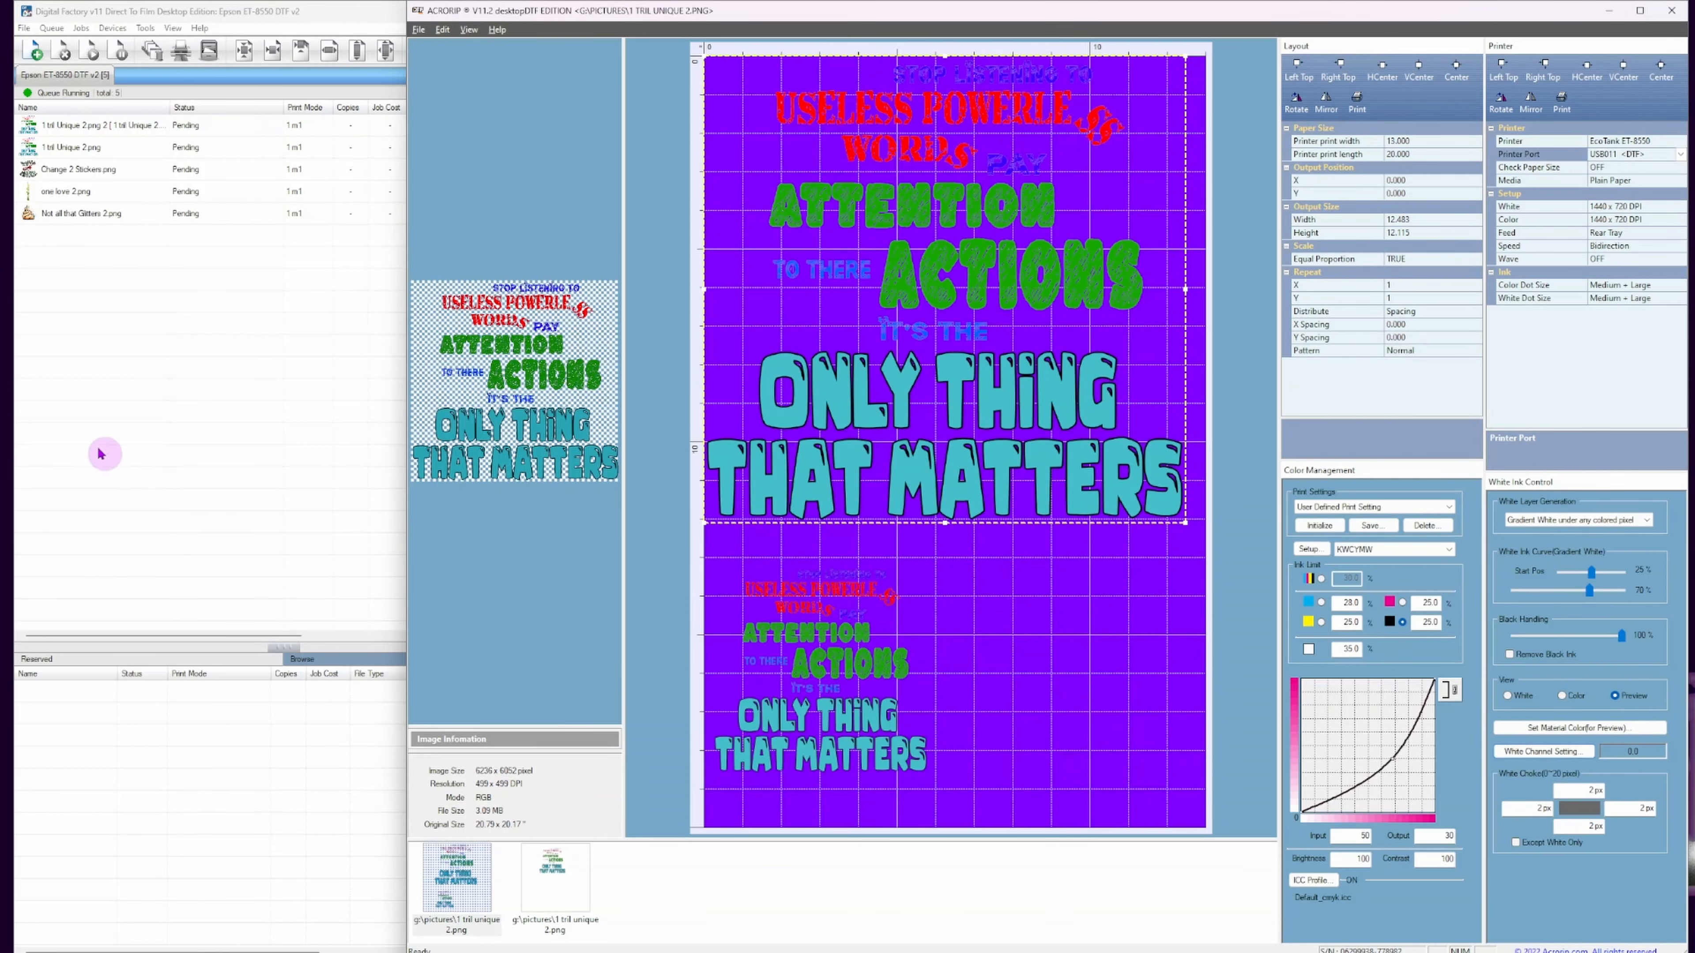
Check the printer's device properties in Digital Factory, and switch to AcroRIP to view its current print settings without printing.
left_click(83, 406)
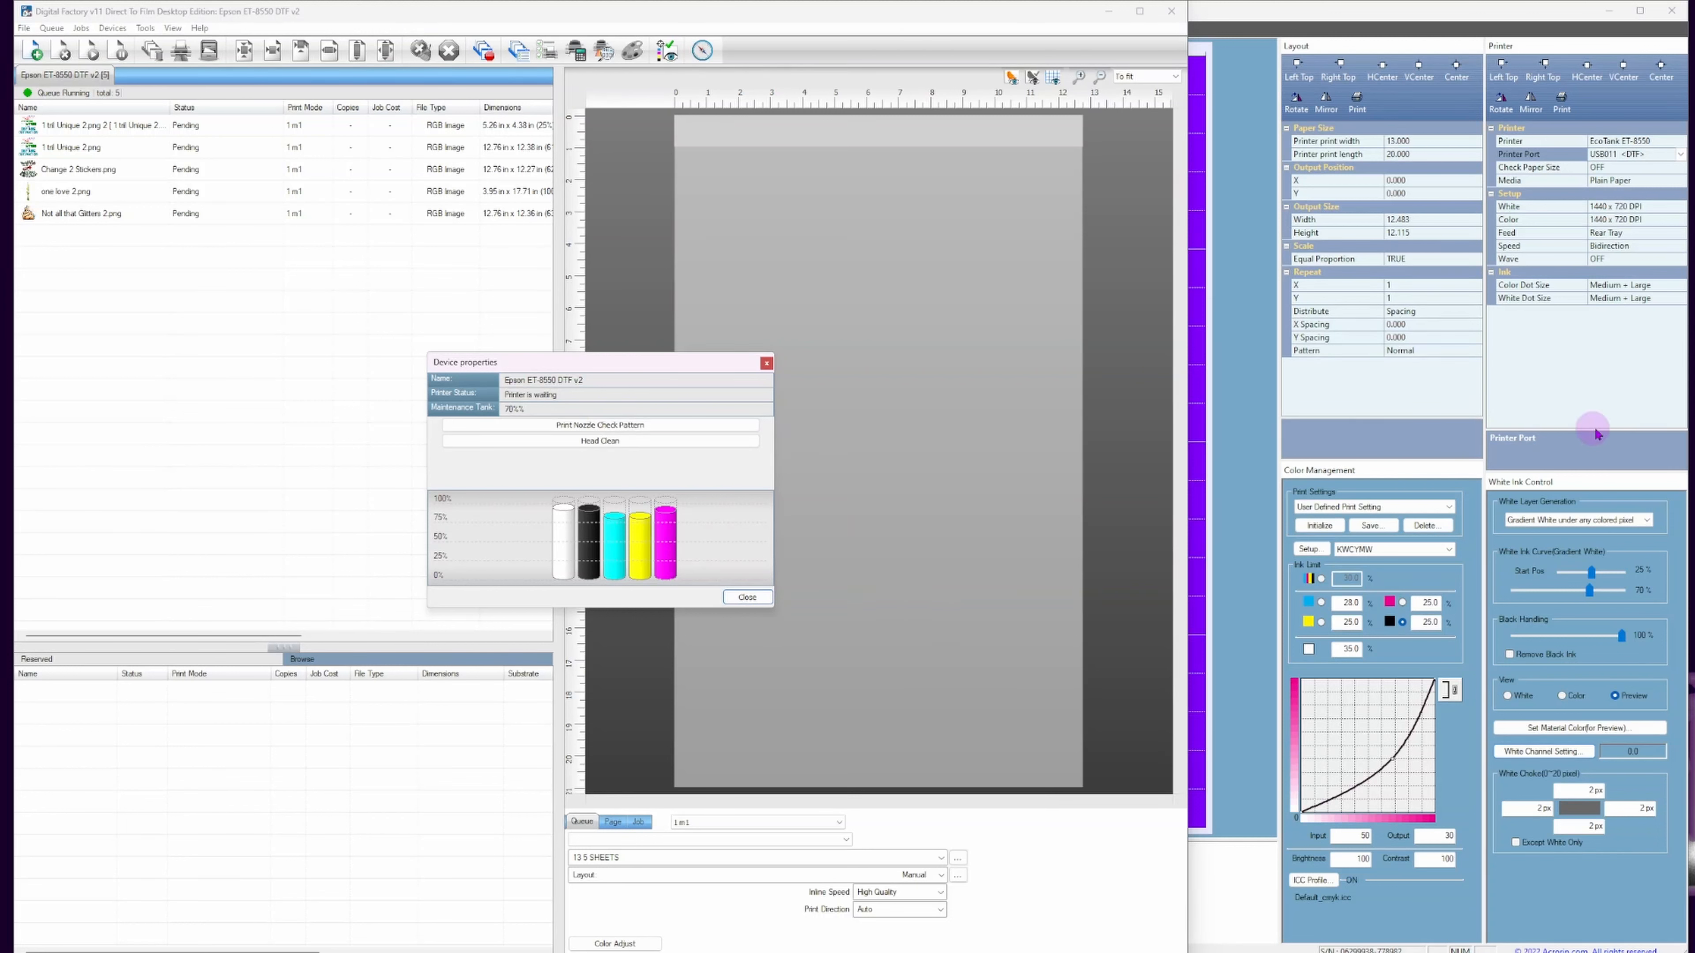
left_click(1537, 424)
right_click(967, 506)
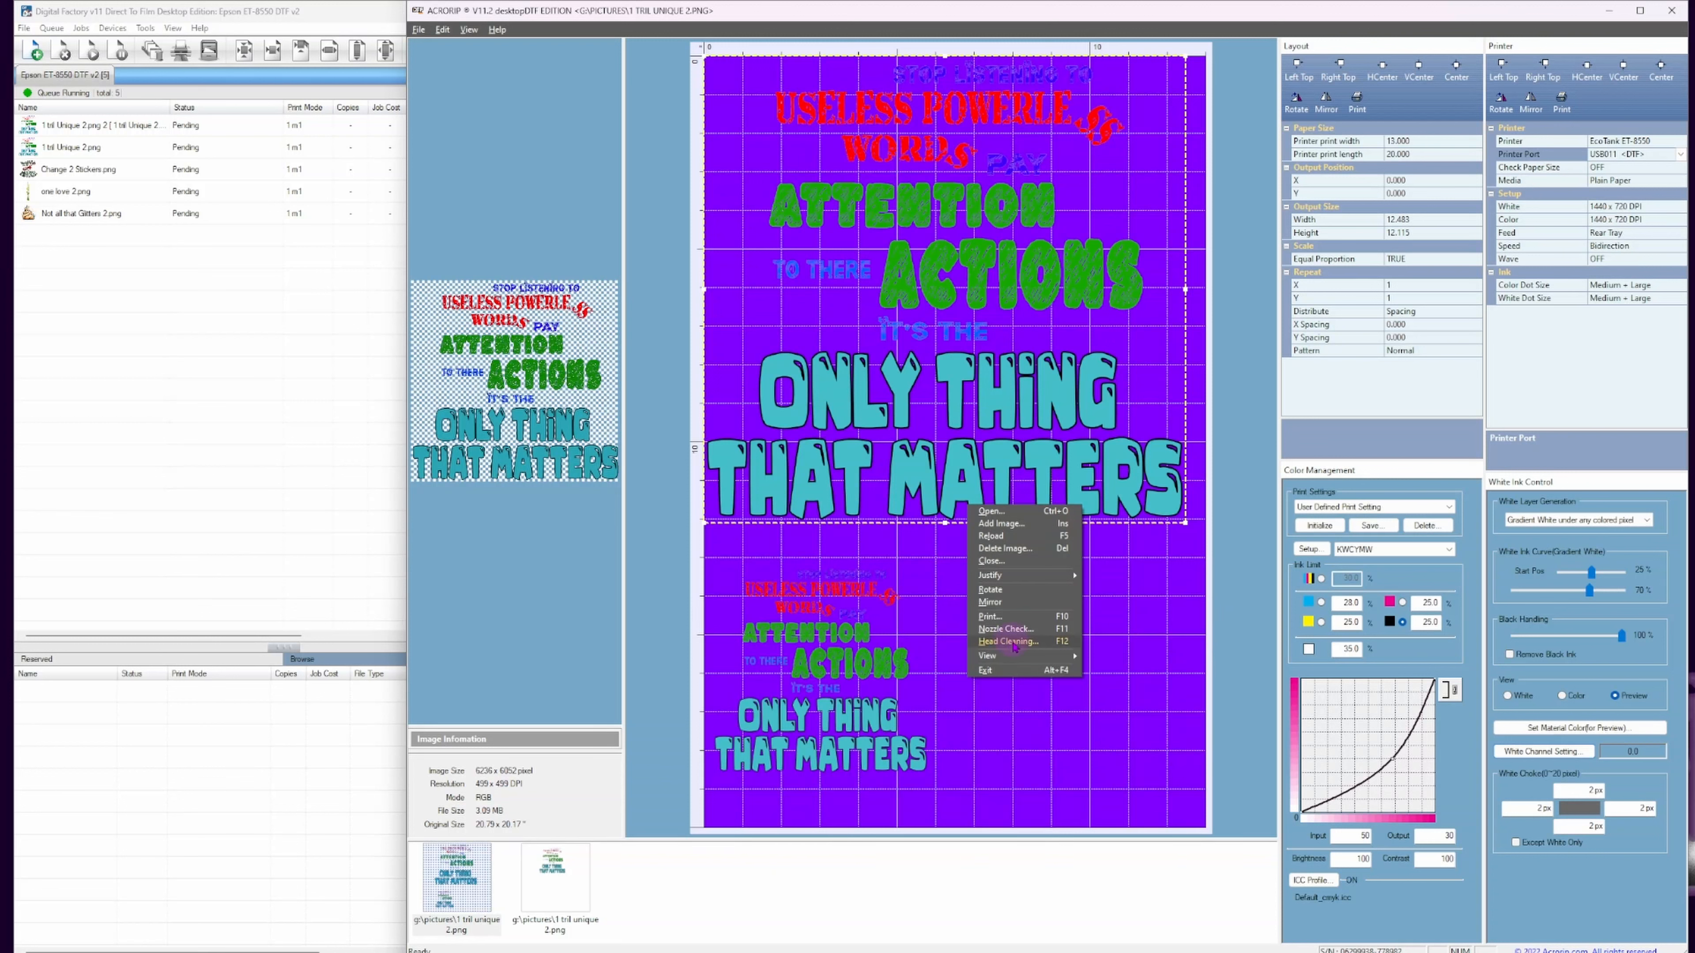
left_click(990, 617)
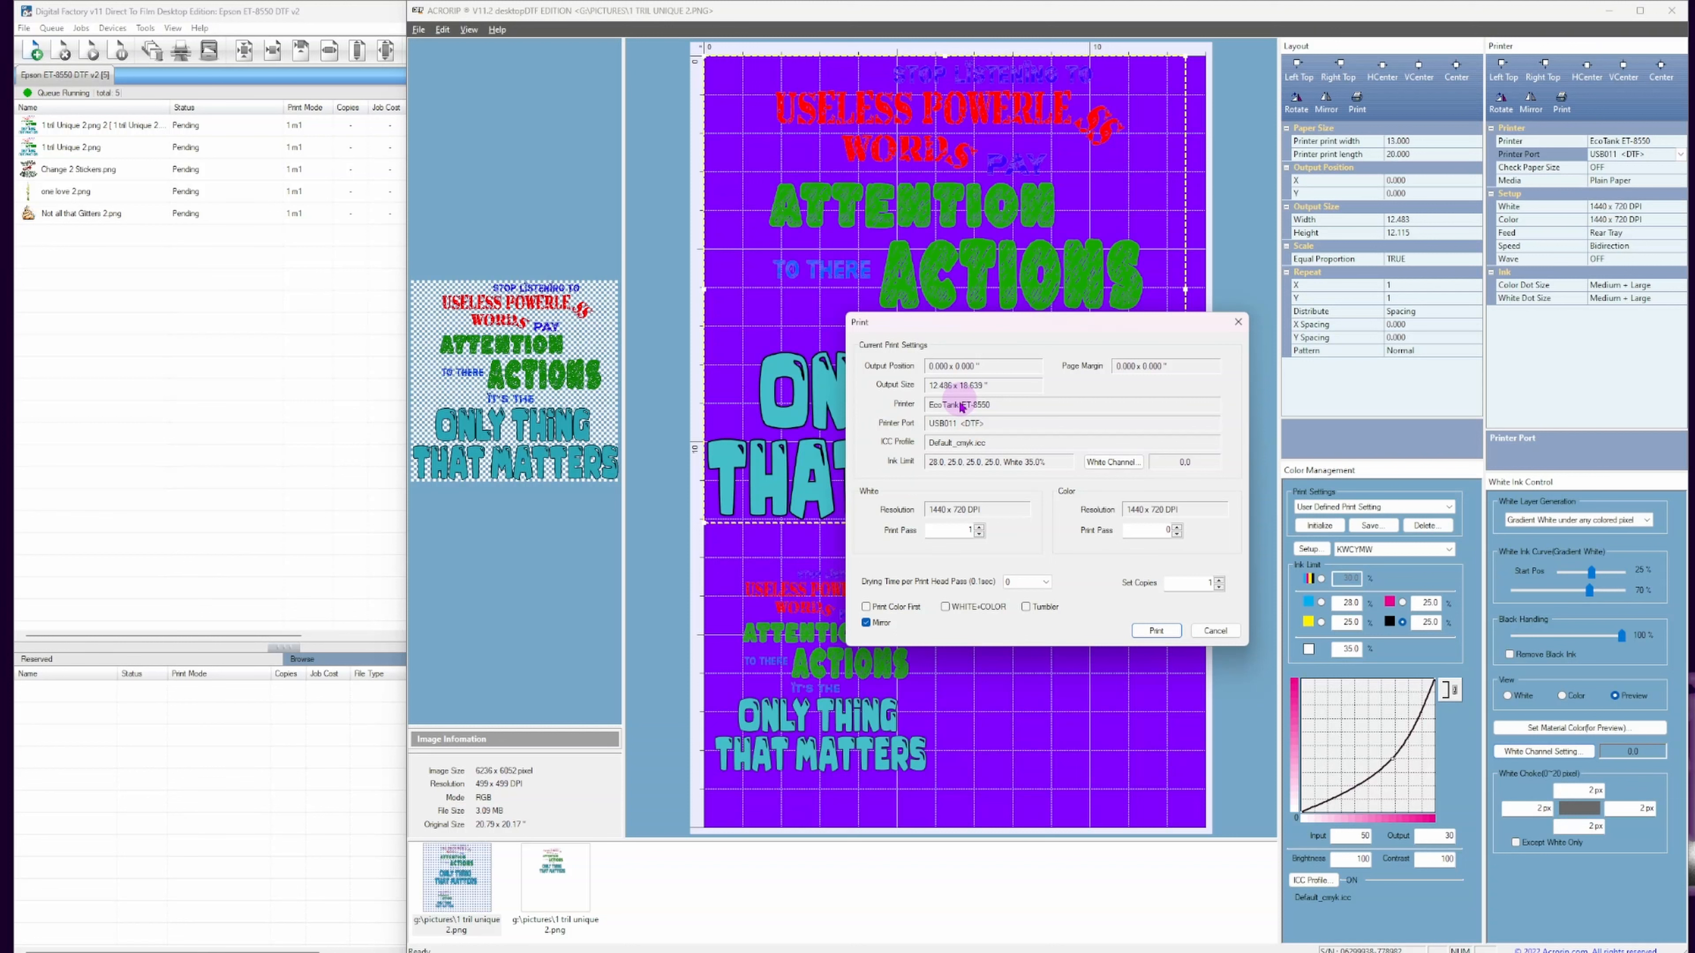
left_click(1213, 631)
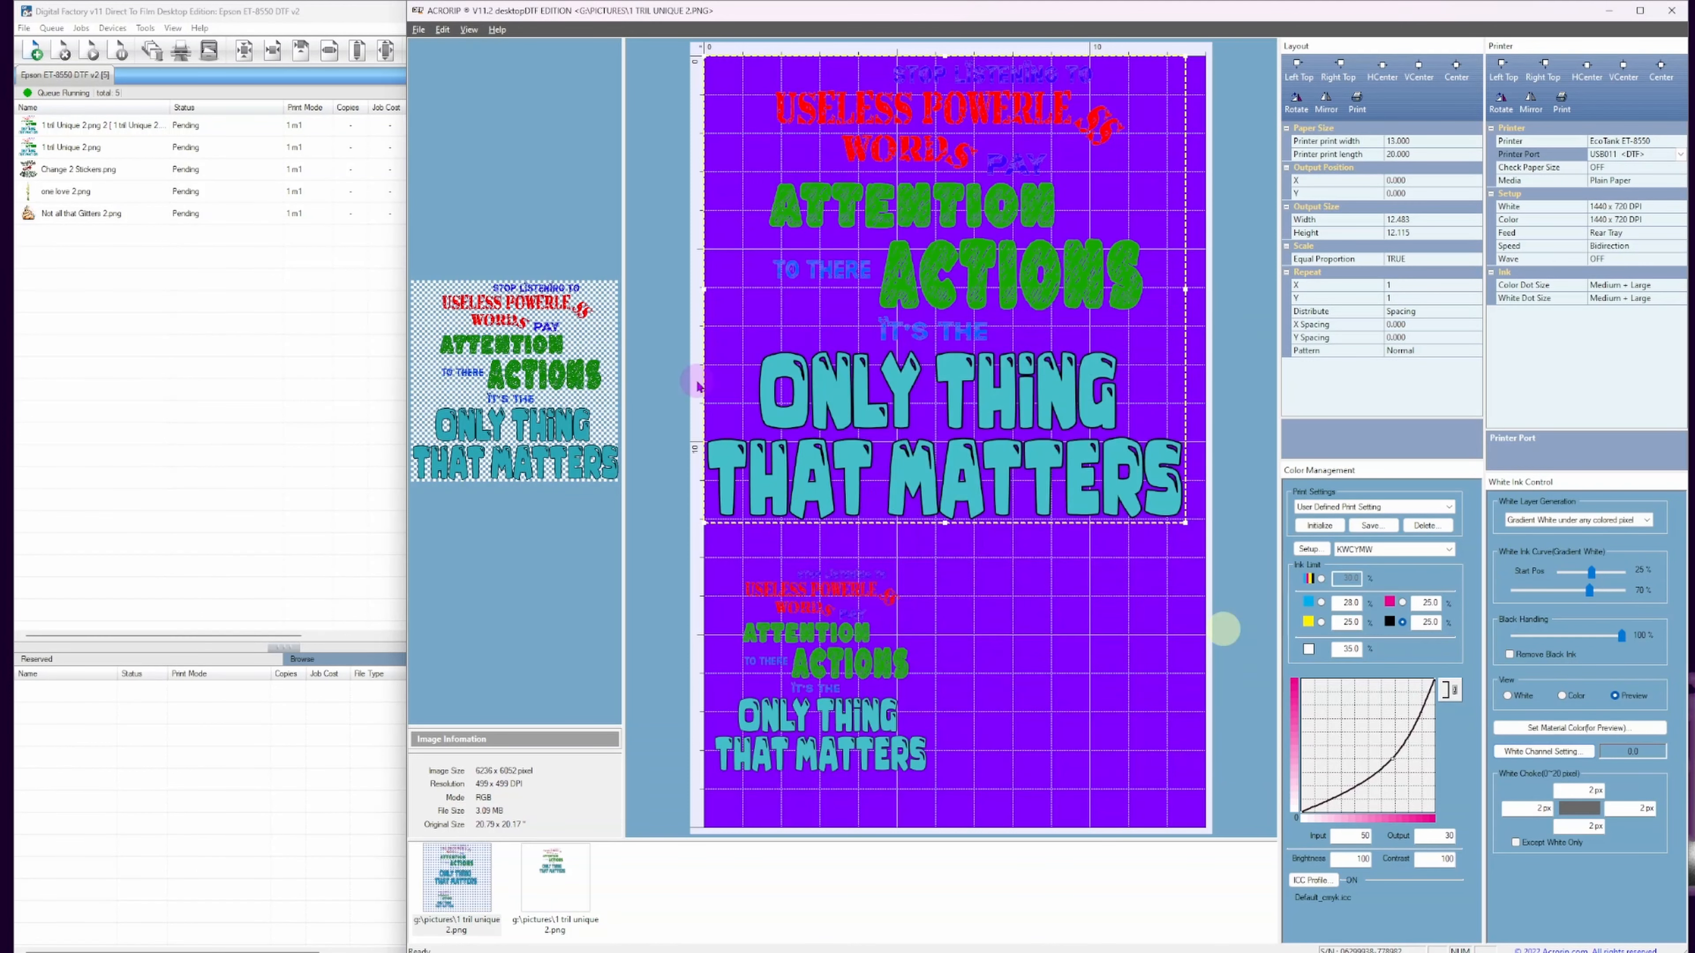
Switch to Digital Factory and close the device properties of the Epson ET-8550 DTF v2.
left_click(258, 412)
left_click(741, 591)
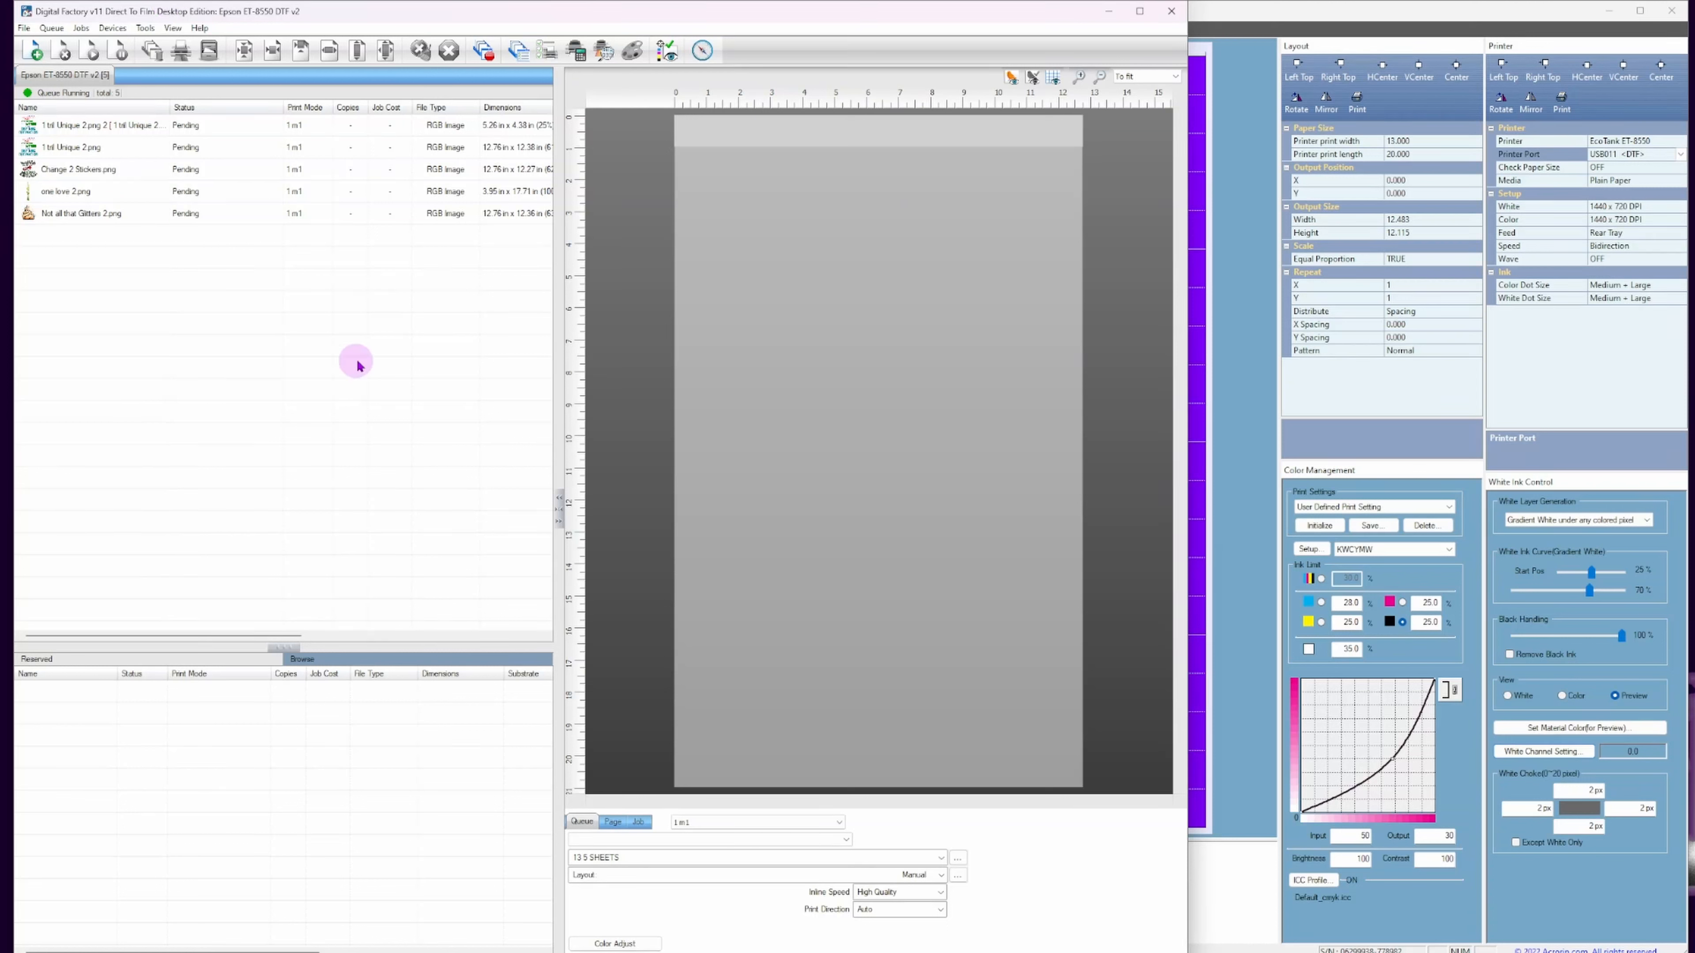
mouse_move(371, 211)
Switch to AcroRIP and examine the print settings, including the drying time choices per print head pass, without printing.
left_click(1230, 595)
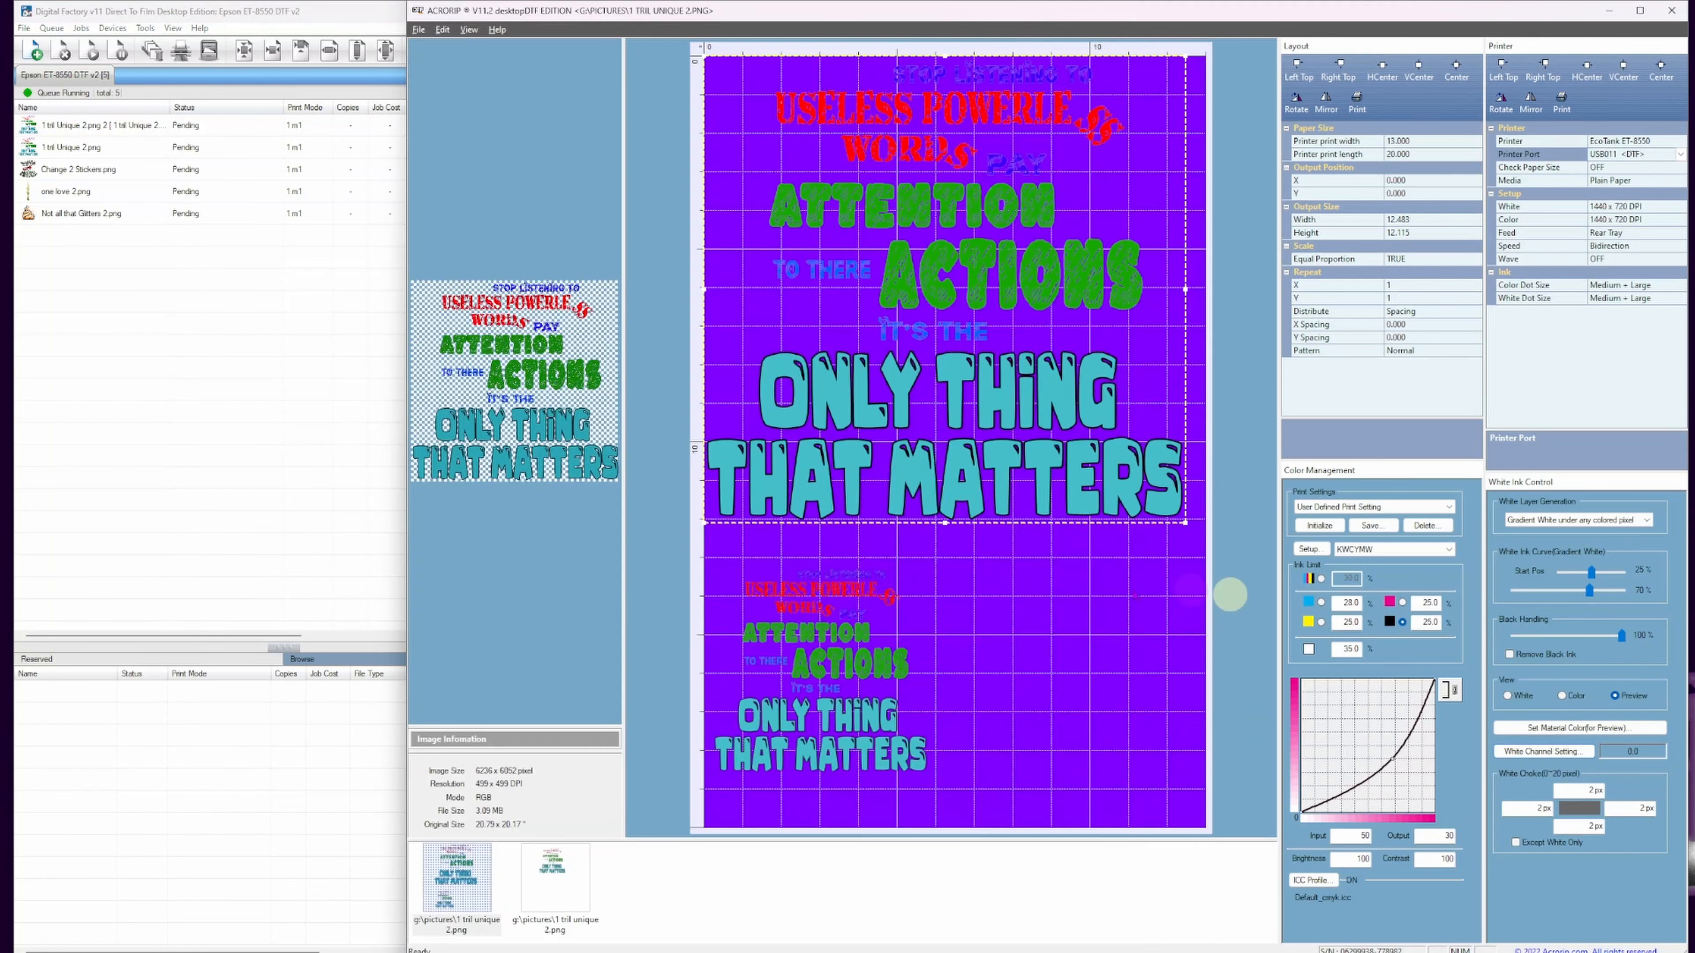
right_click(933, 338)
left_click(967, 452)
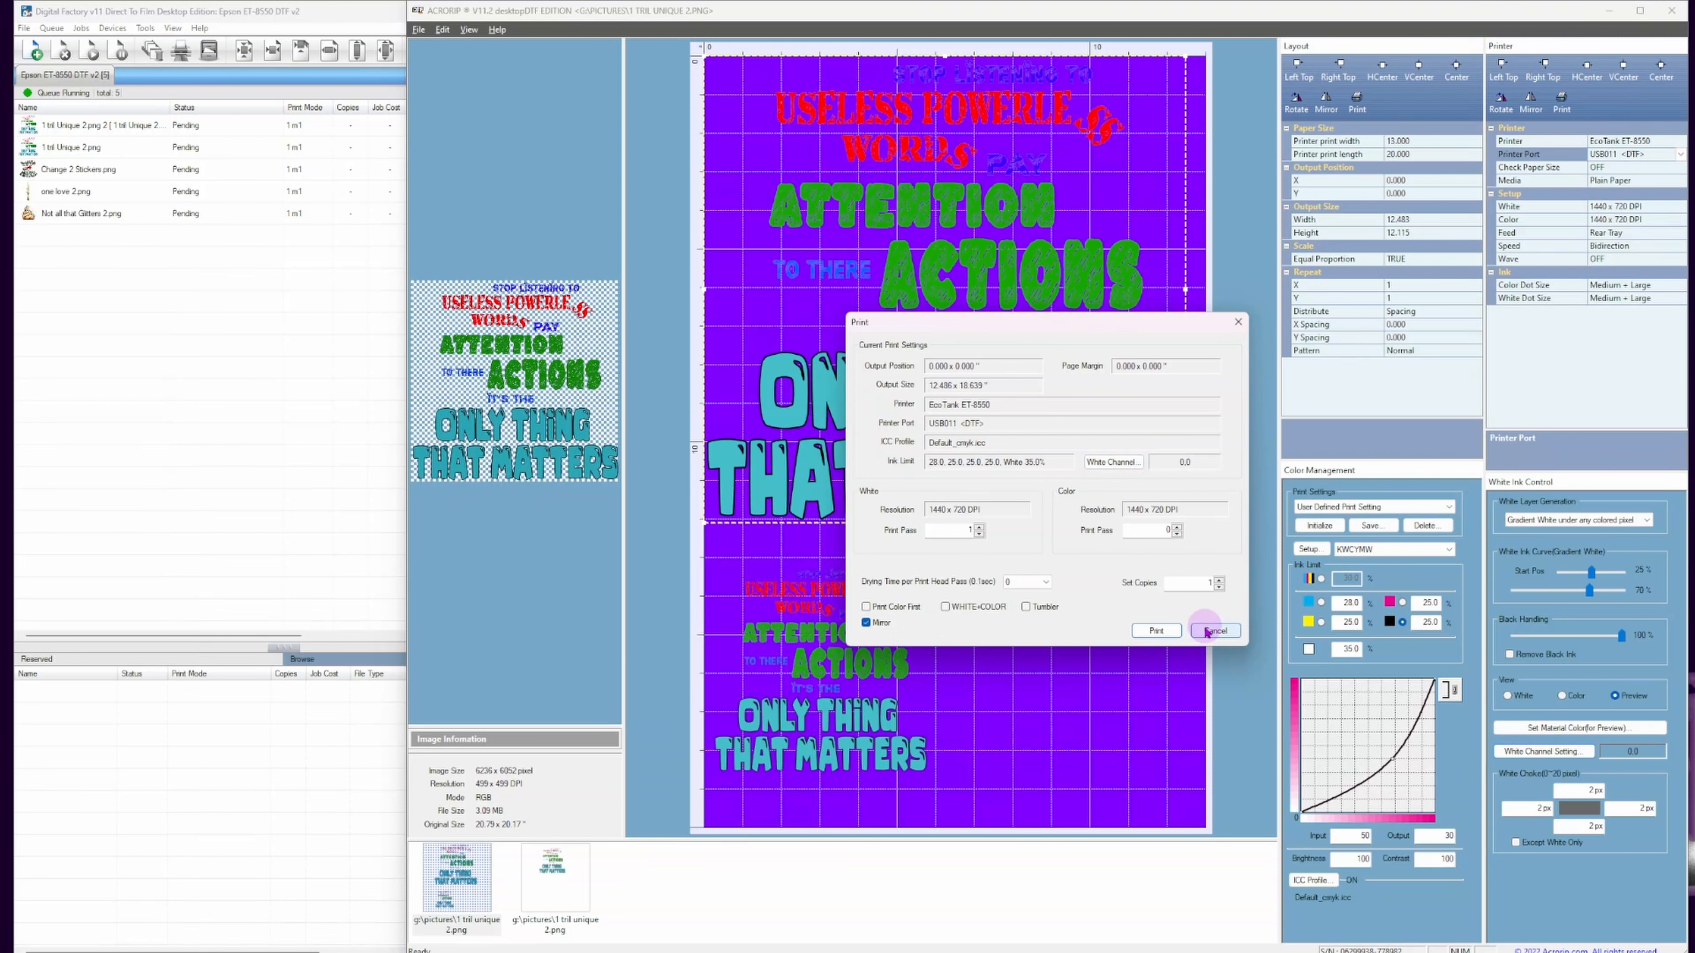
left_click(1051, 586)
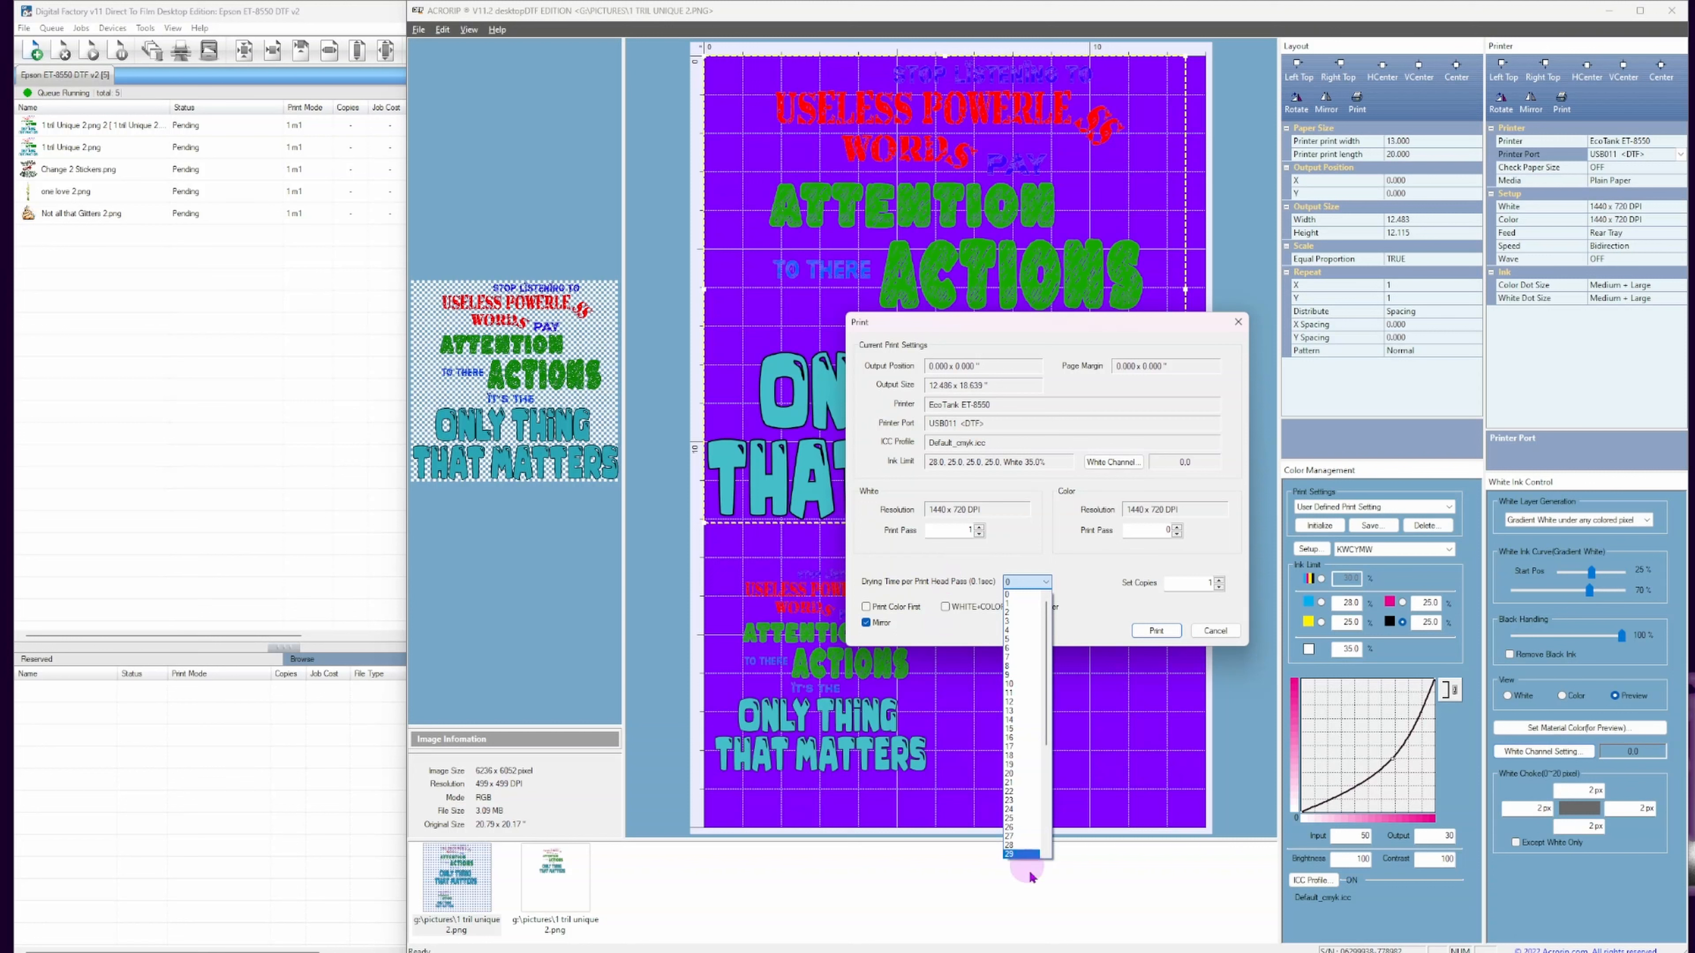
left_click(1225, 627)
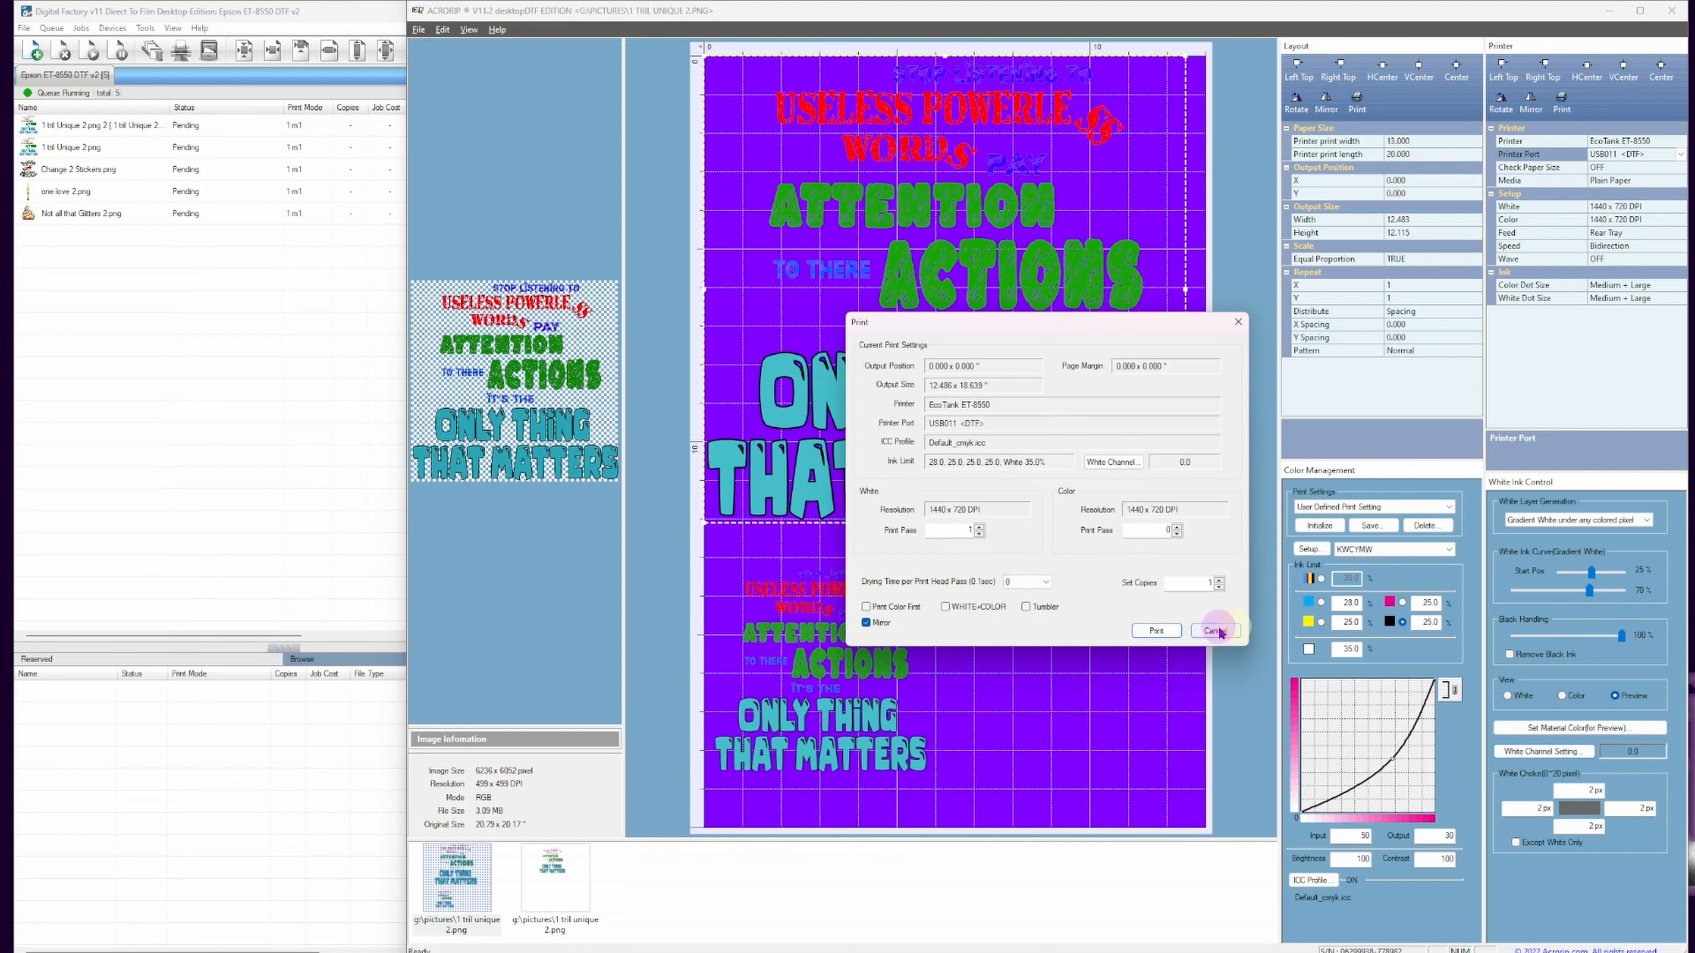
left_click(1224, 629)
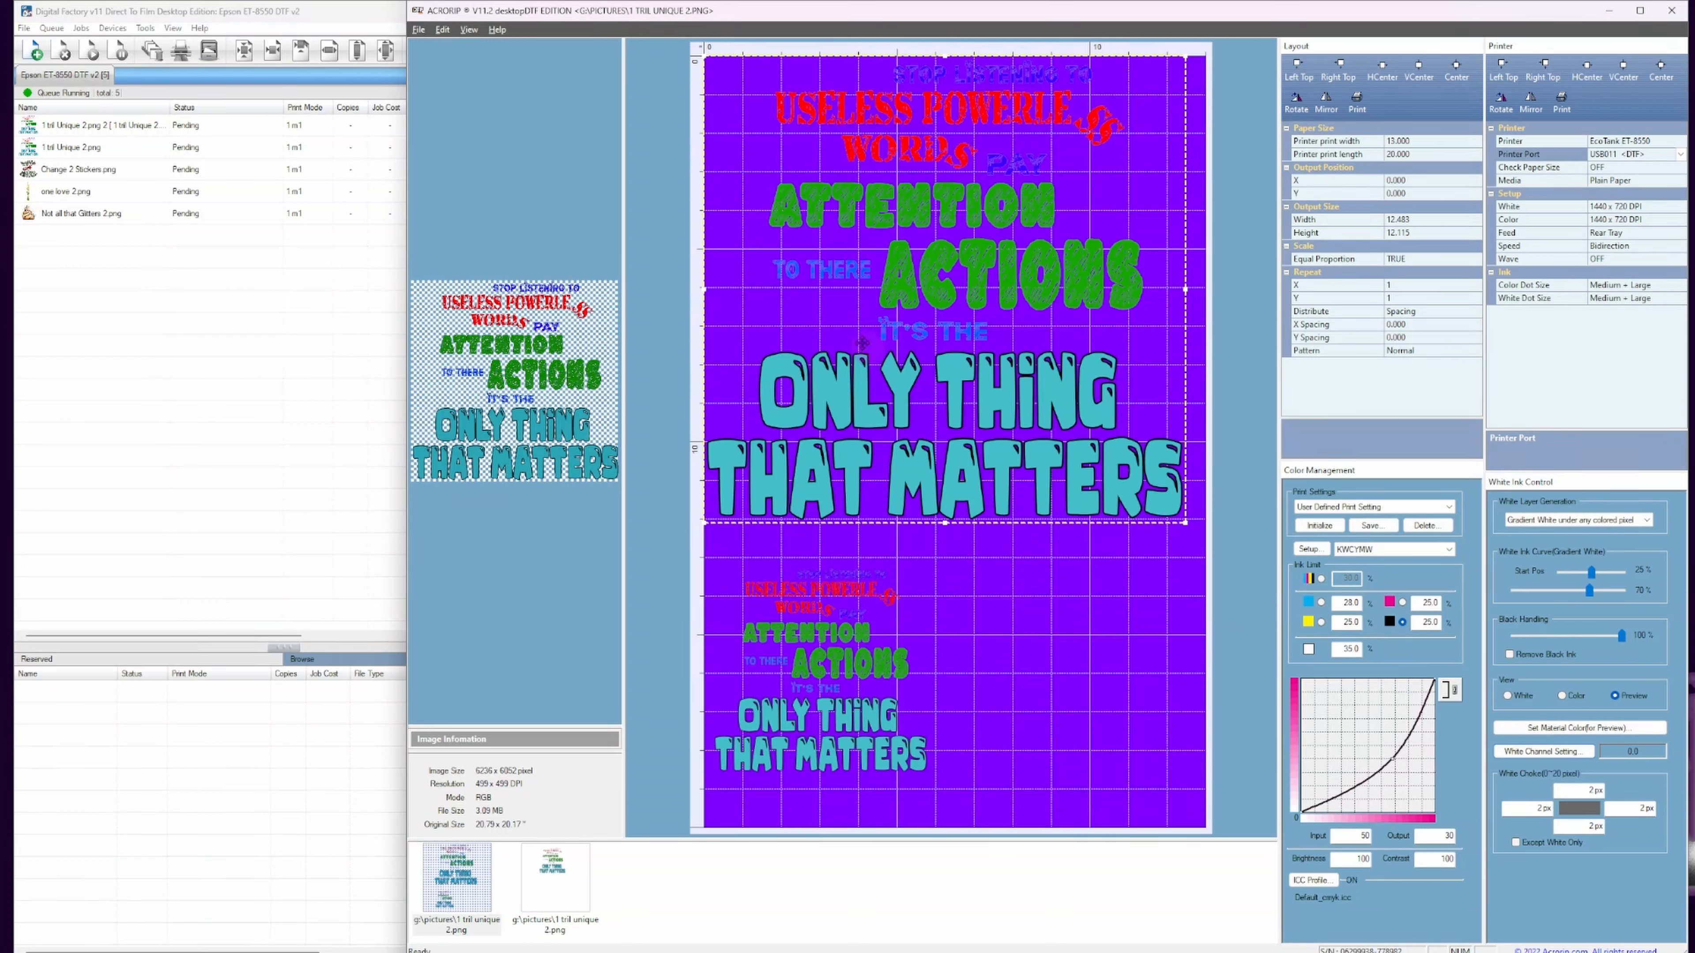
right_click(1019, 411)
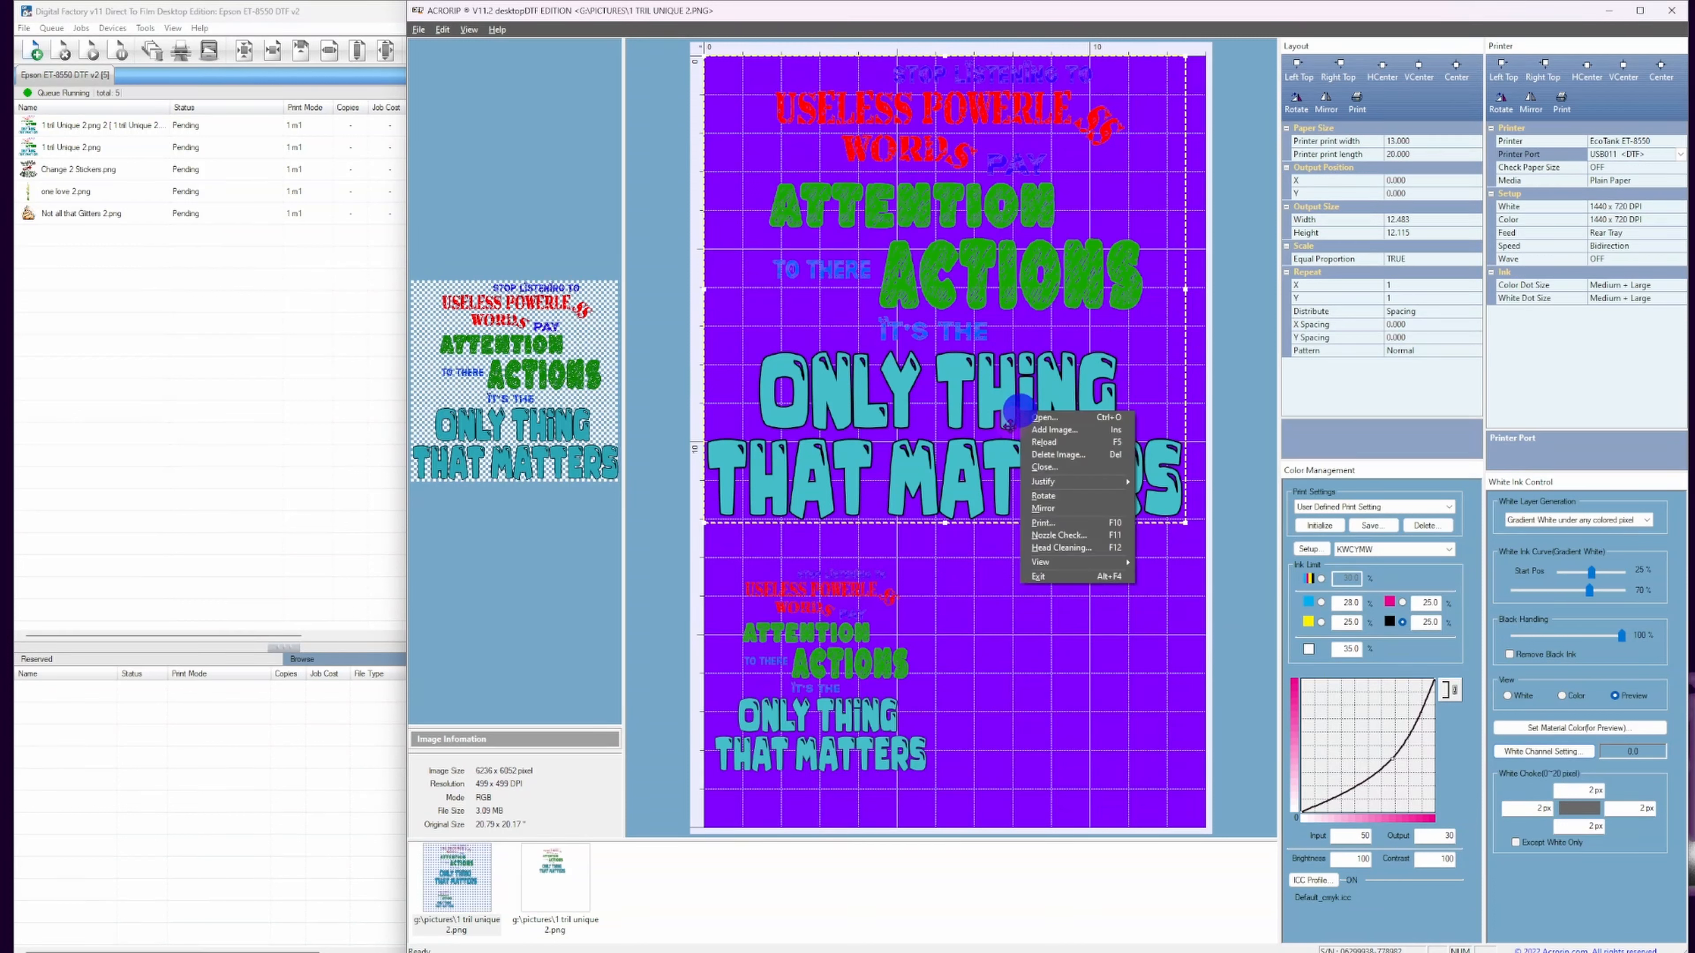
left_click(959, 575)
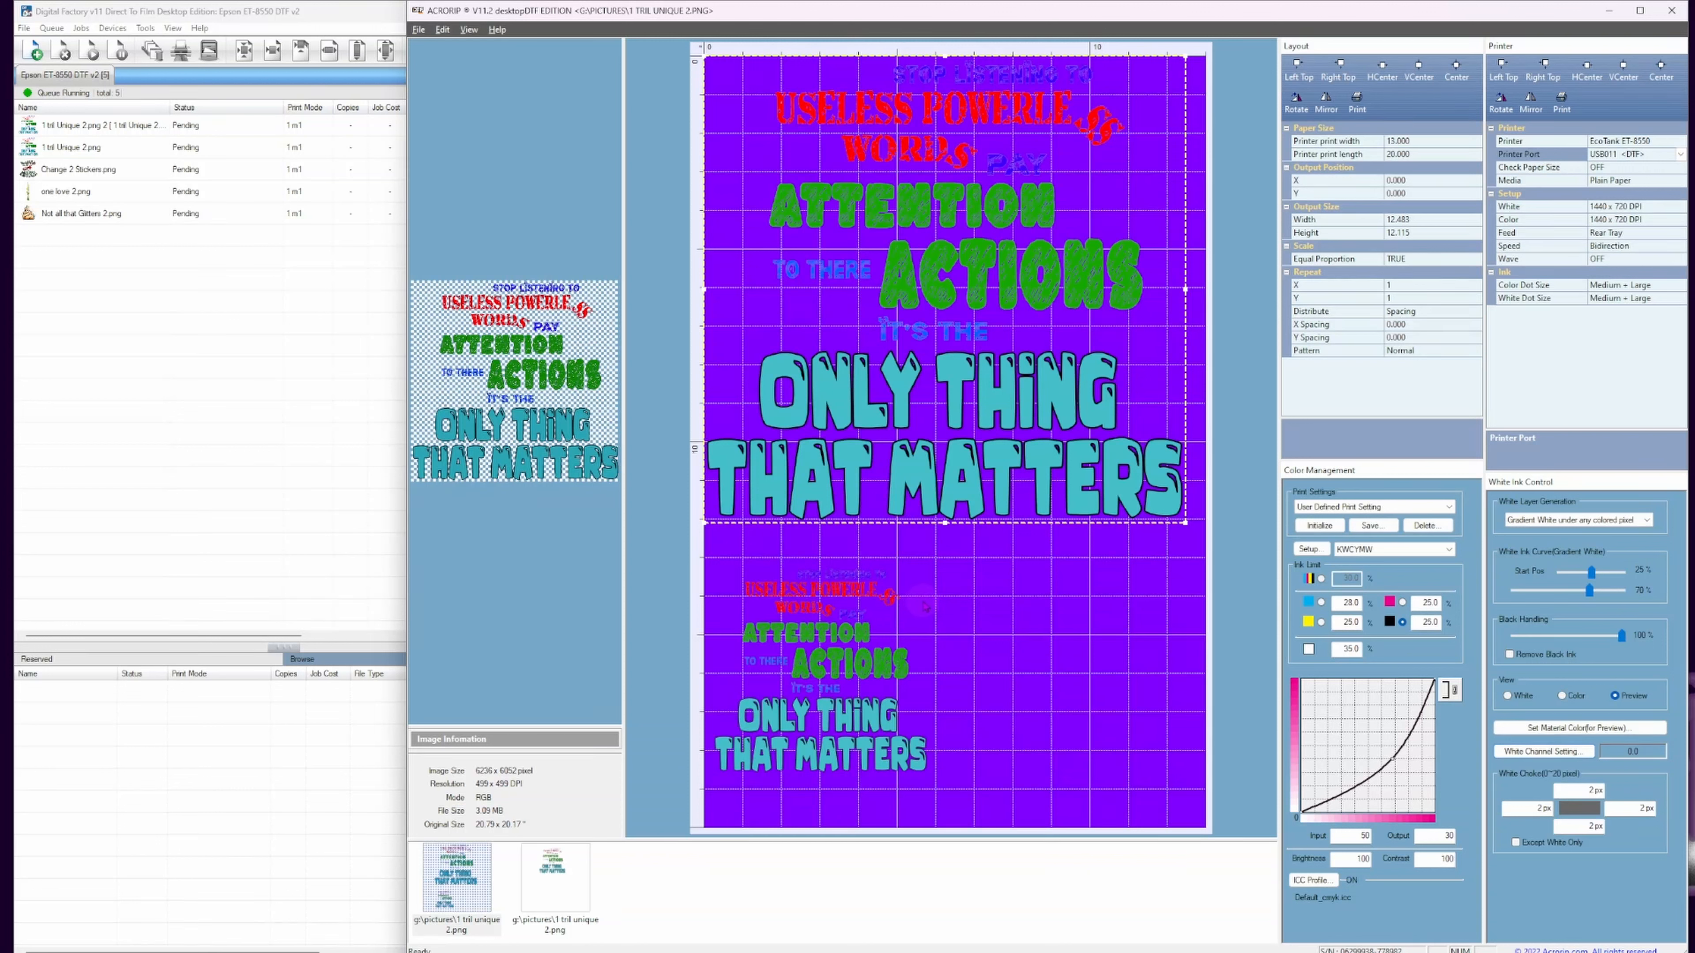
Try Fill All Area as the white layer generation, and set it to 100% White under any colored pixel.
left_click(1646, 520)
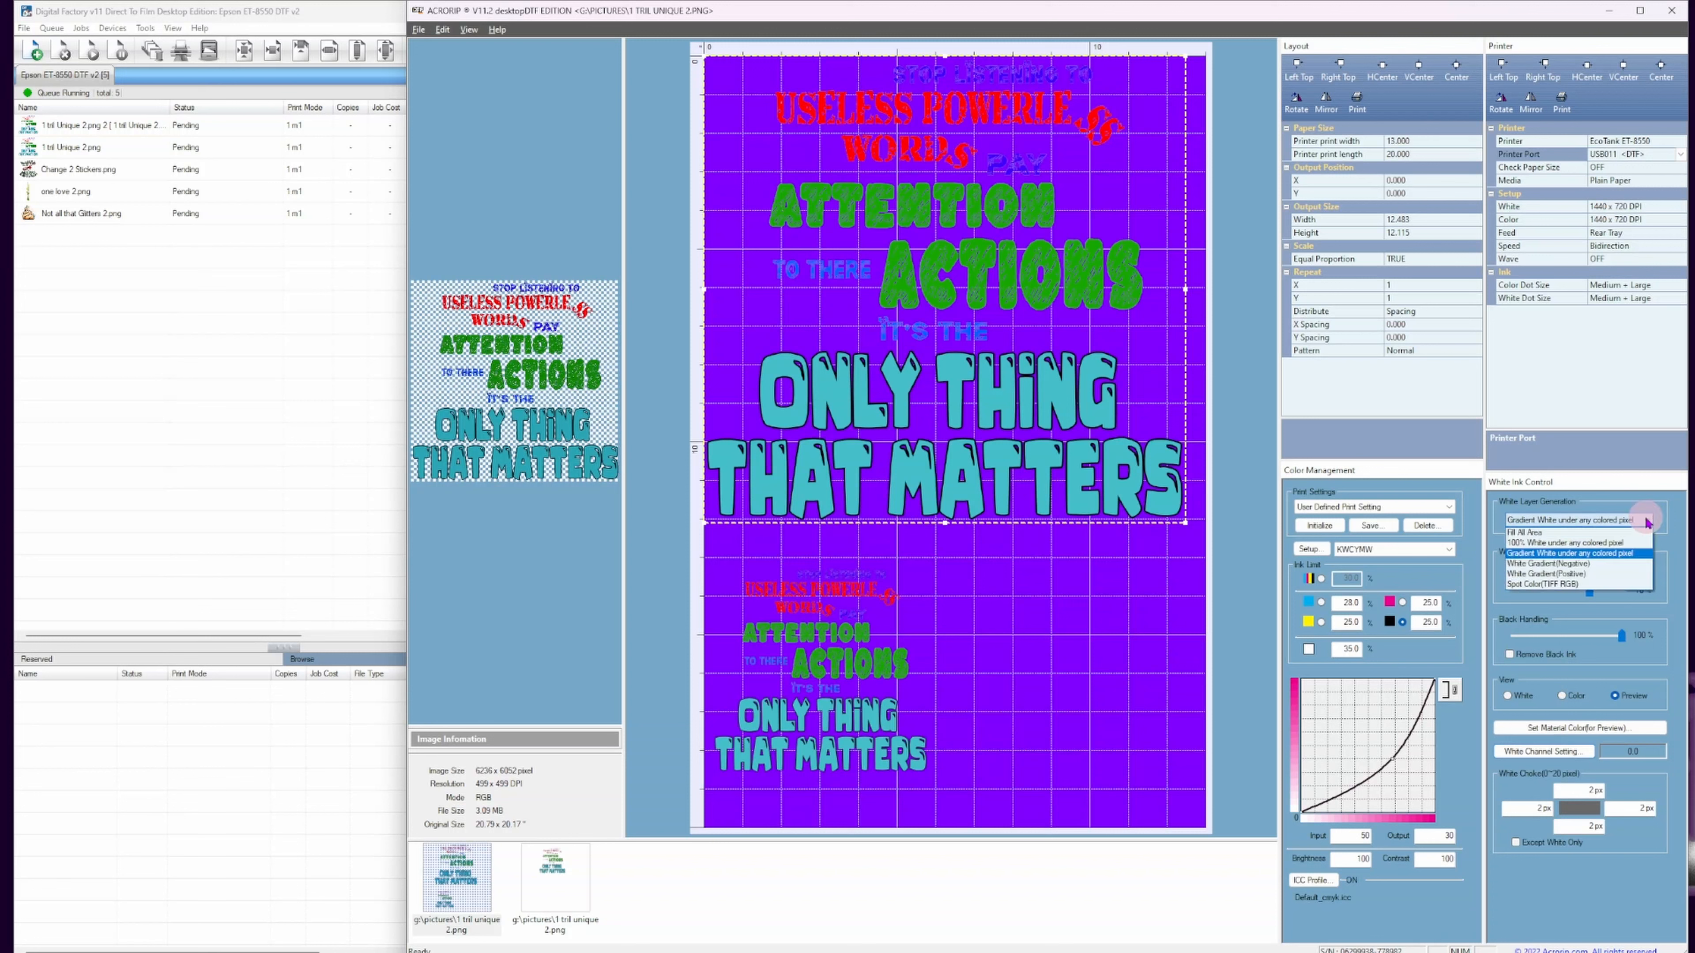
left_click(1575, 533)
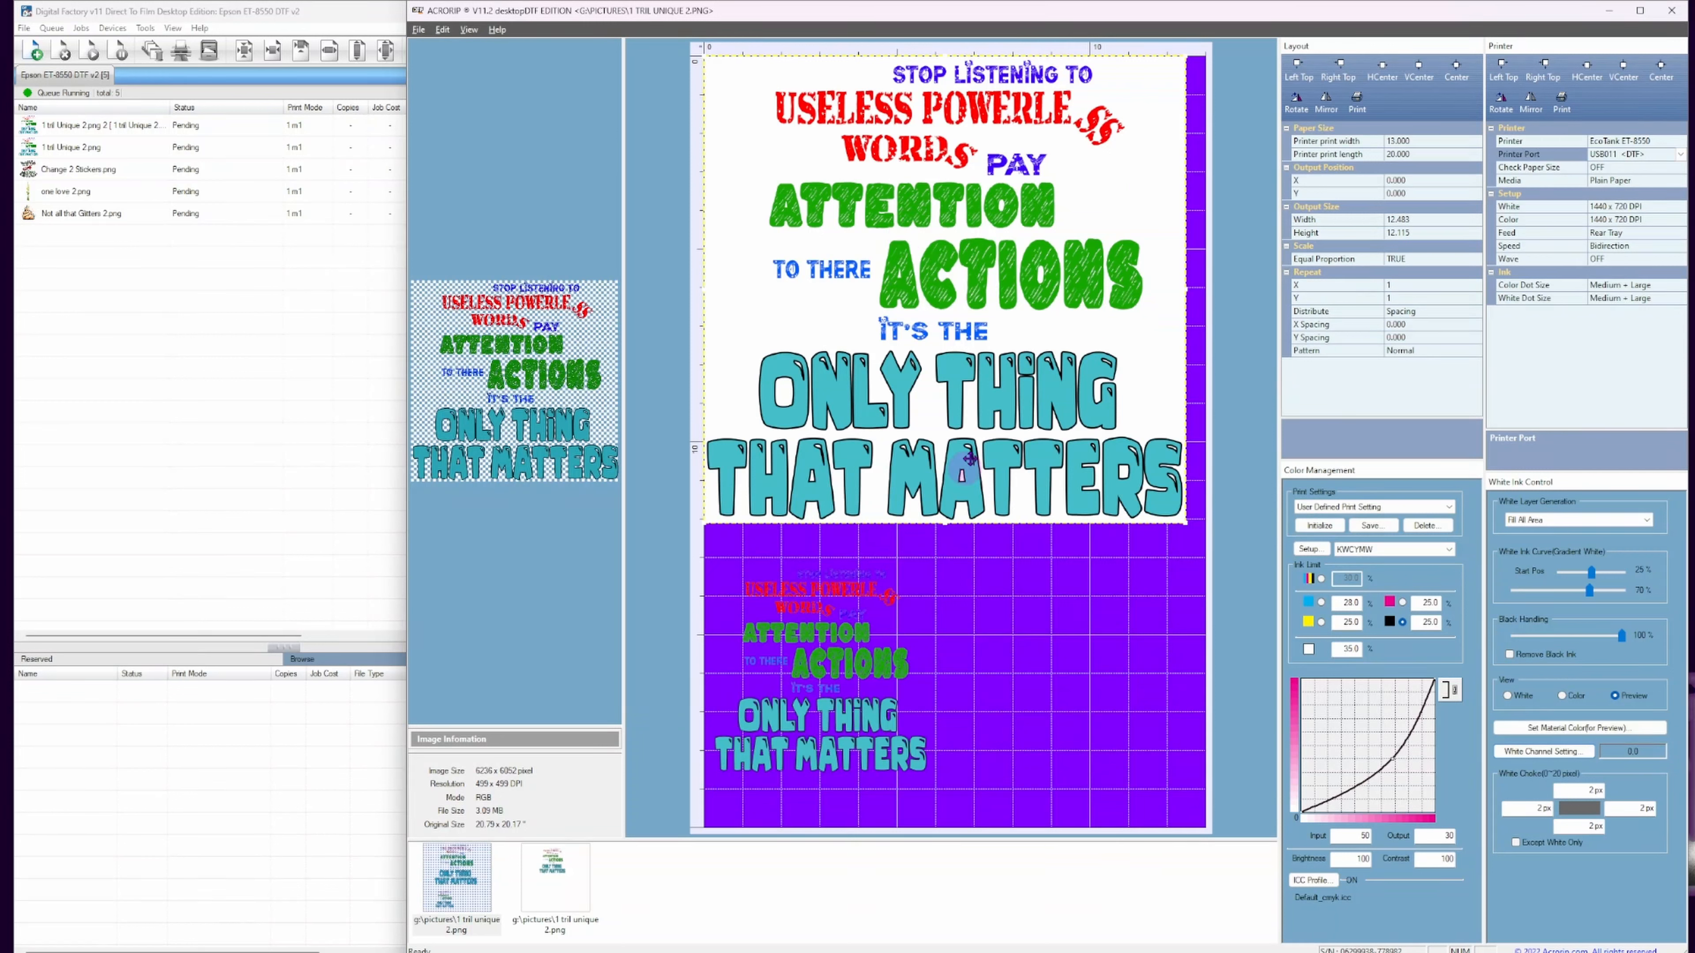
left_click(1646, 521)
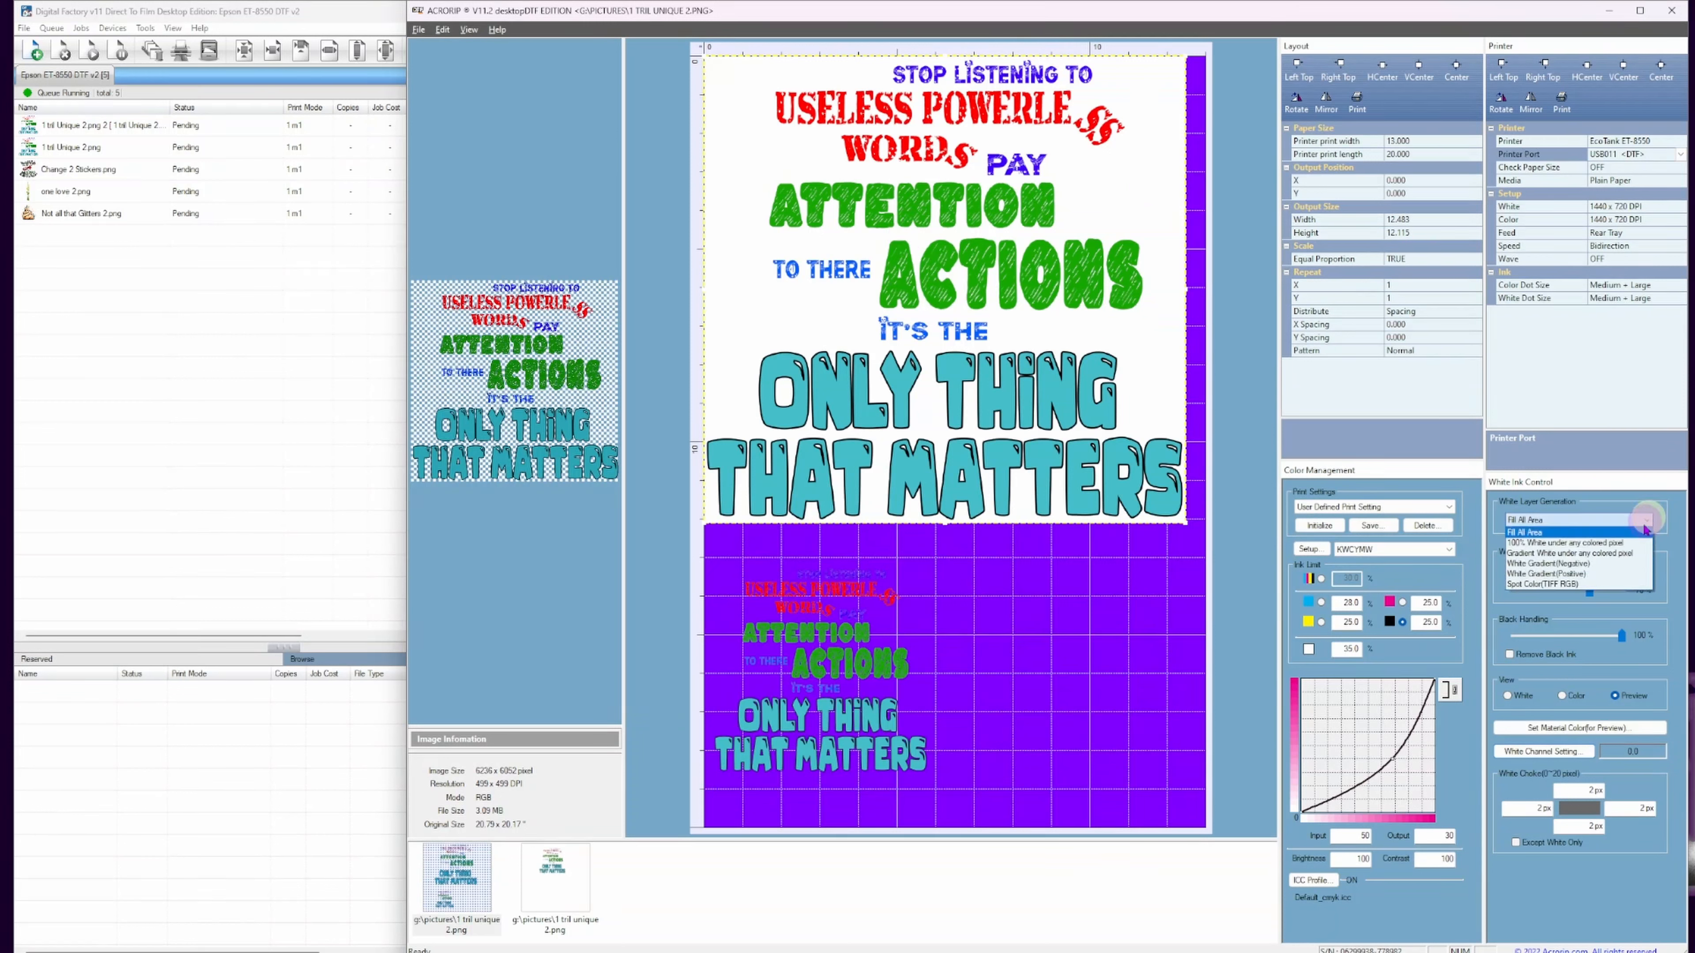
left_click(1565, 543)
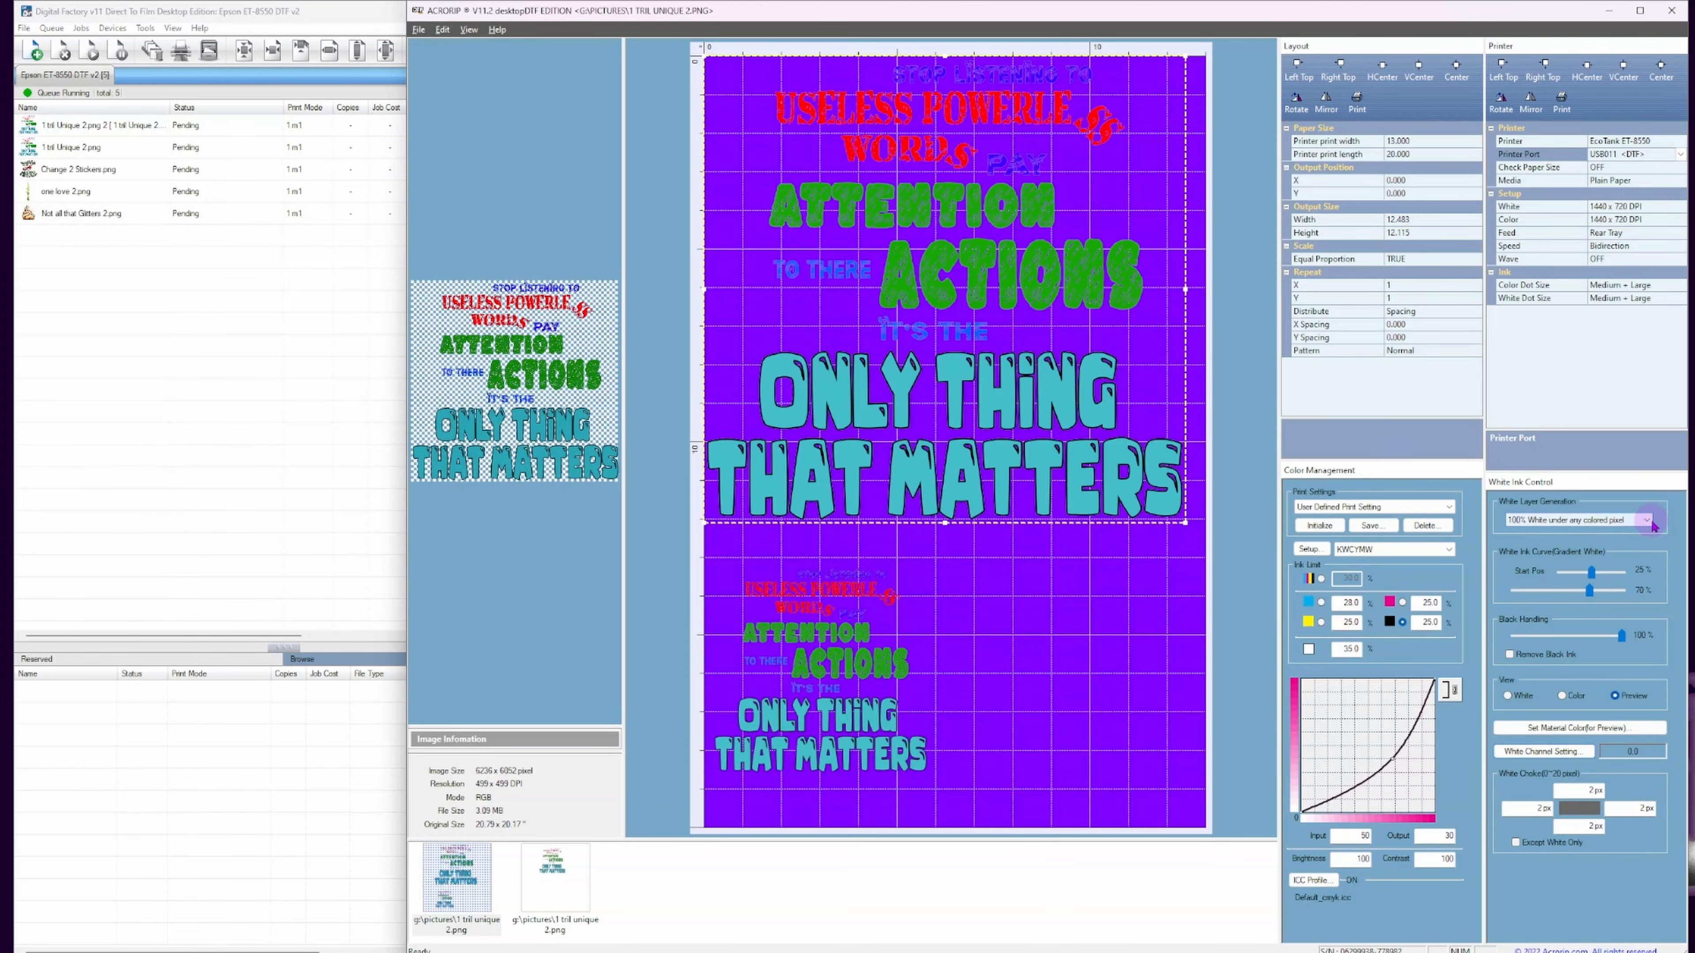
Switch to Digital Factory and expand the Color Layer settings in the queue properties of the Epson ET-8550 DTF v2.
left_click(139, 322)
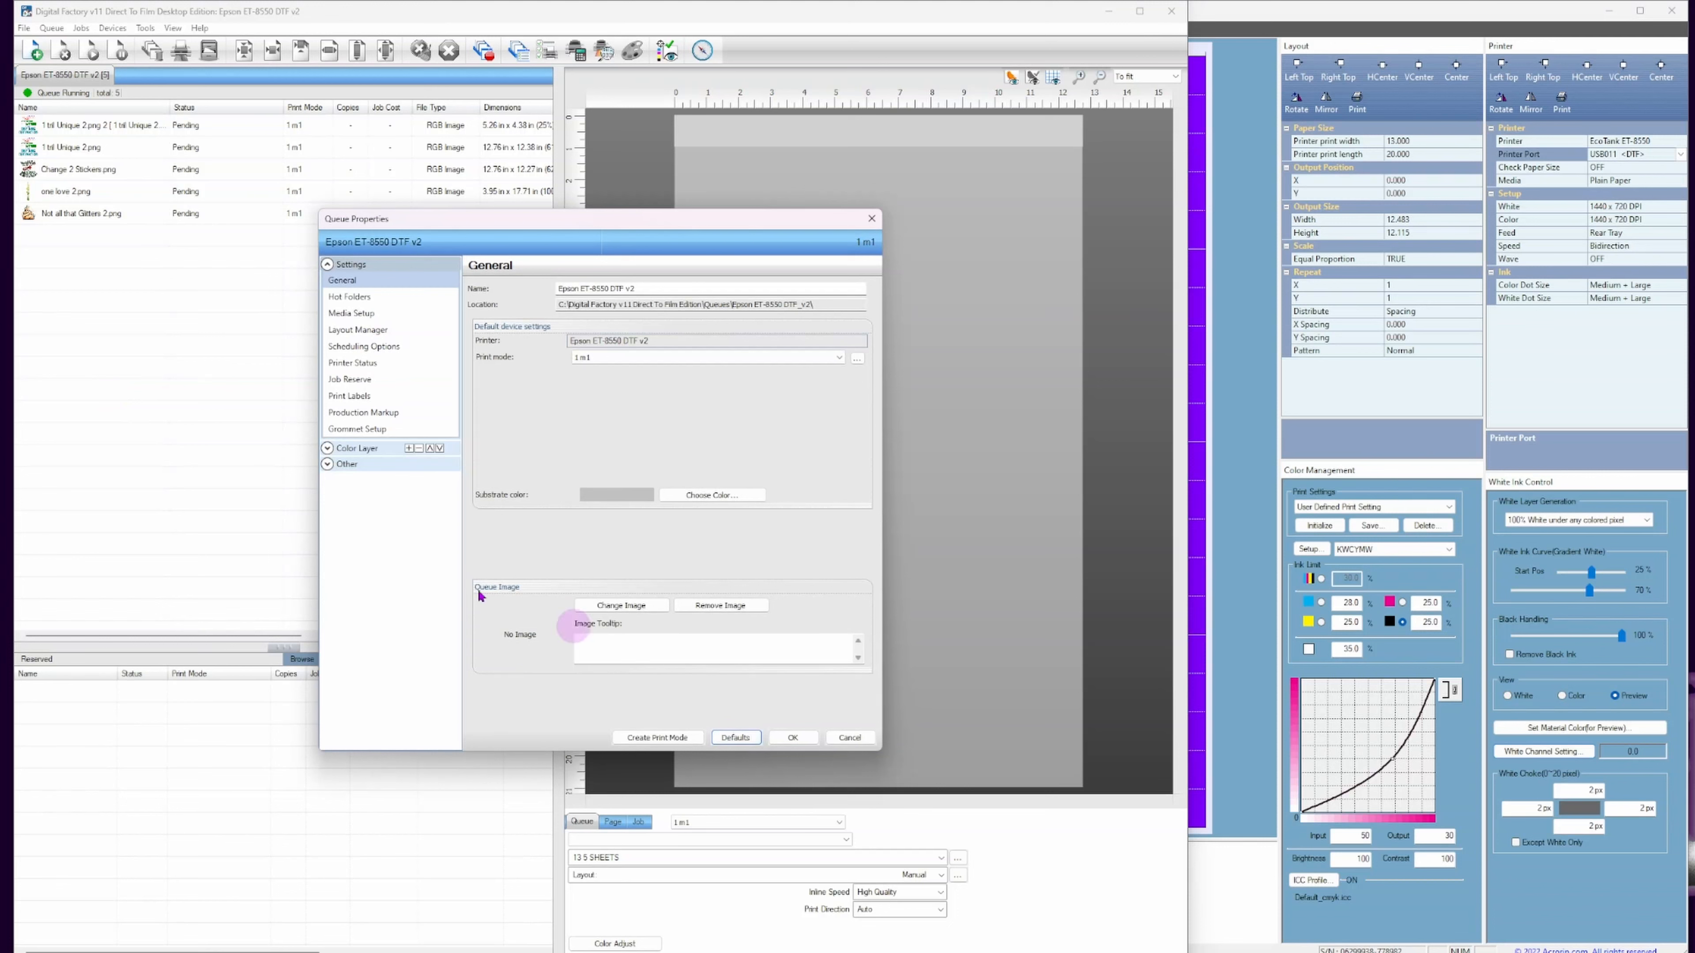
left_click(342, 448)
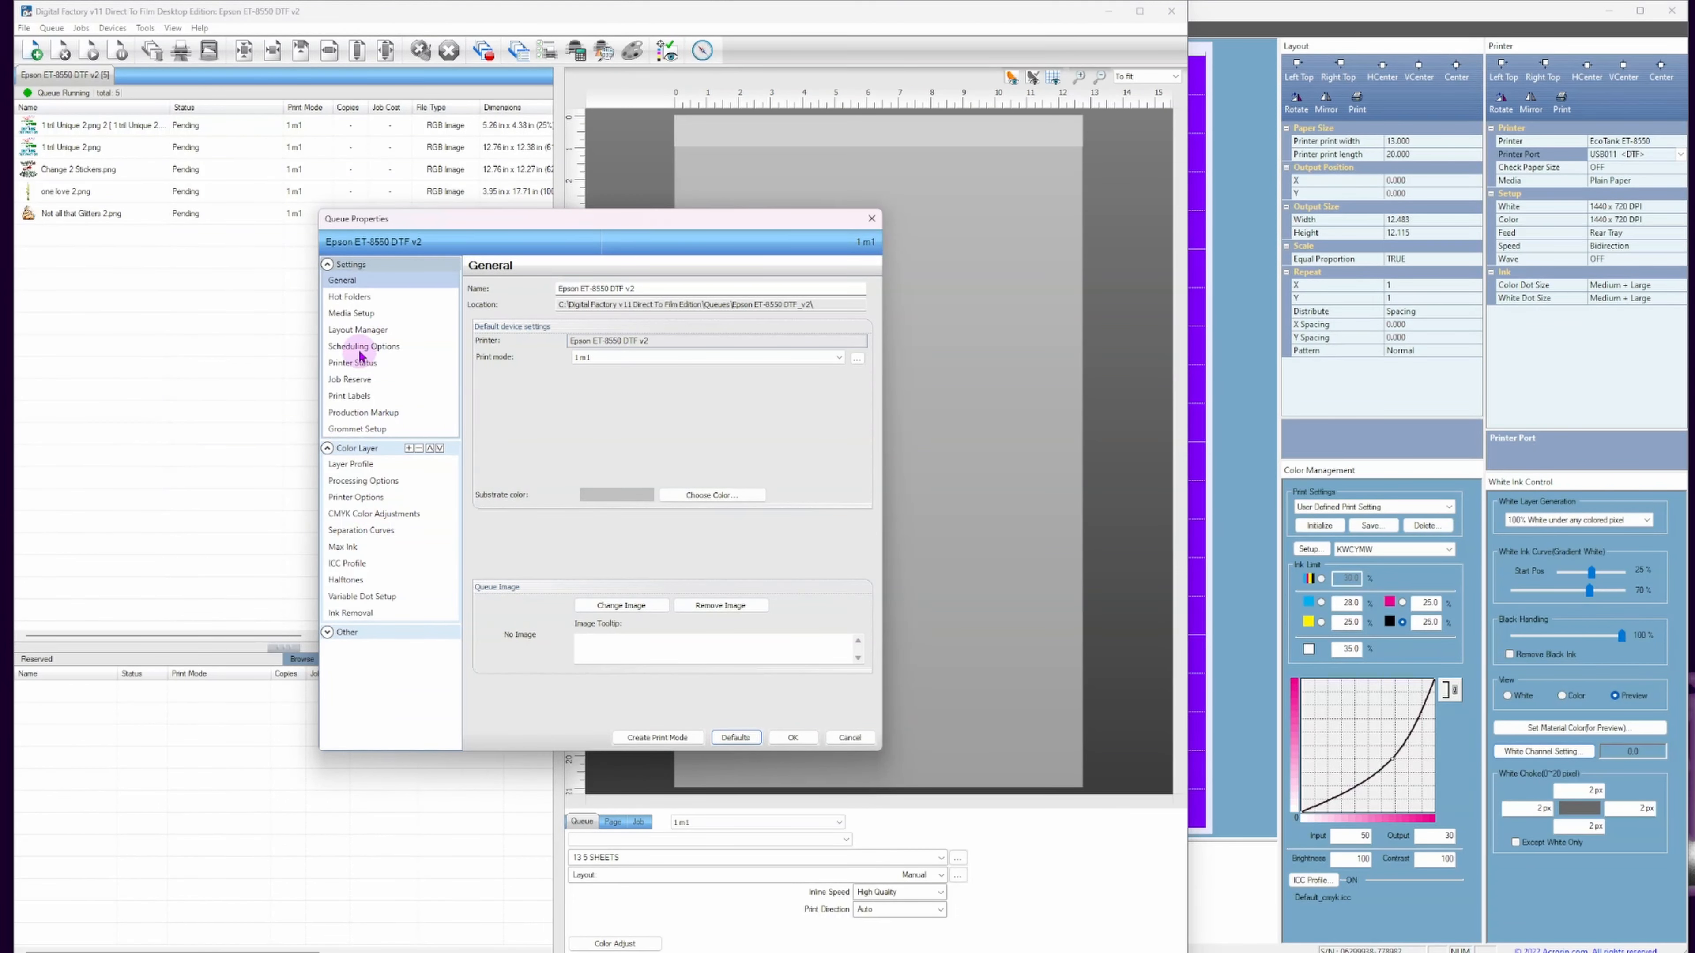
Switch to AcroRIP and look over the commands available for the image and the white layer generation options.
left_click(1281, 428)
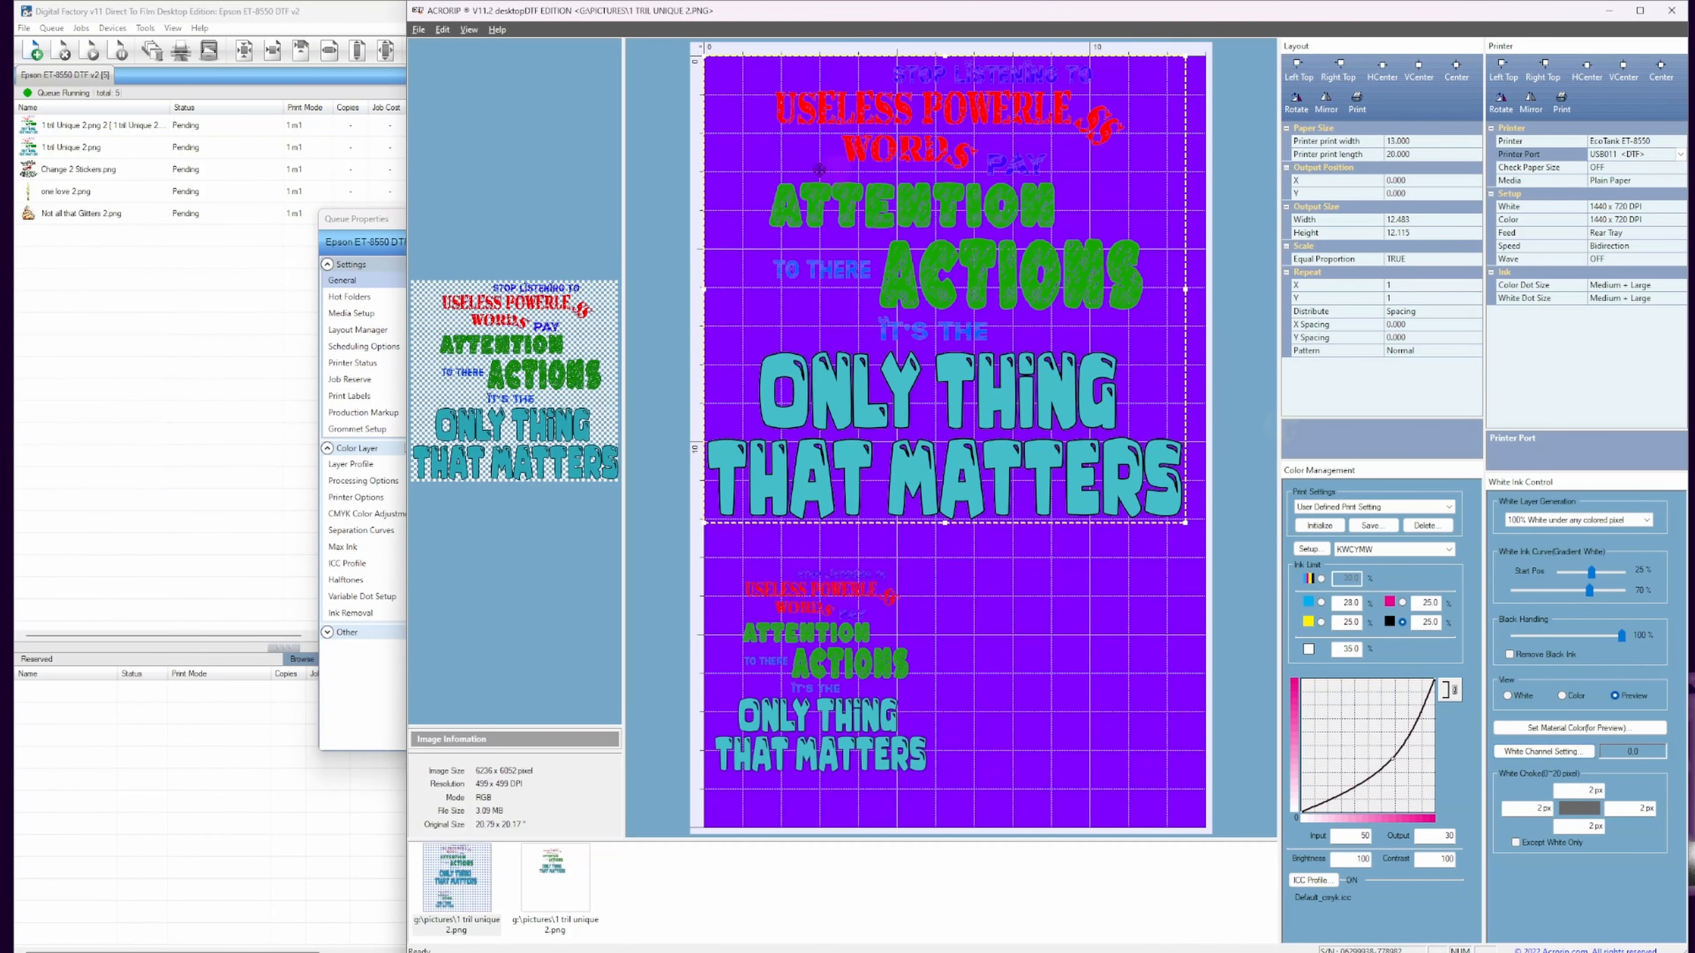
right_click(821, 182)
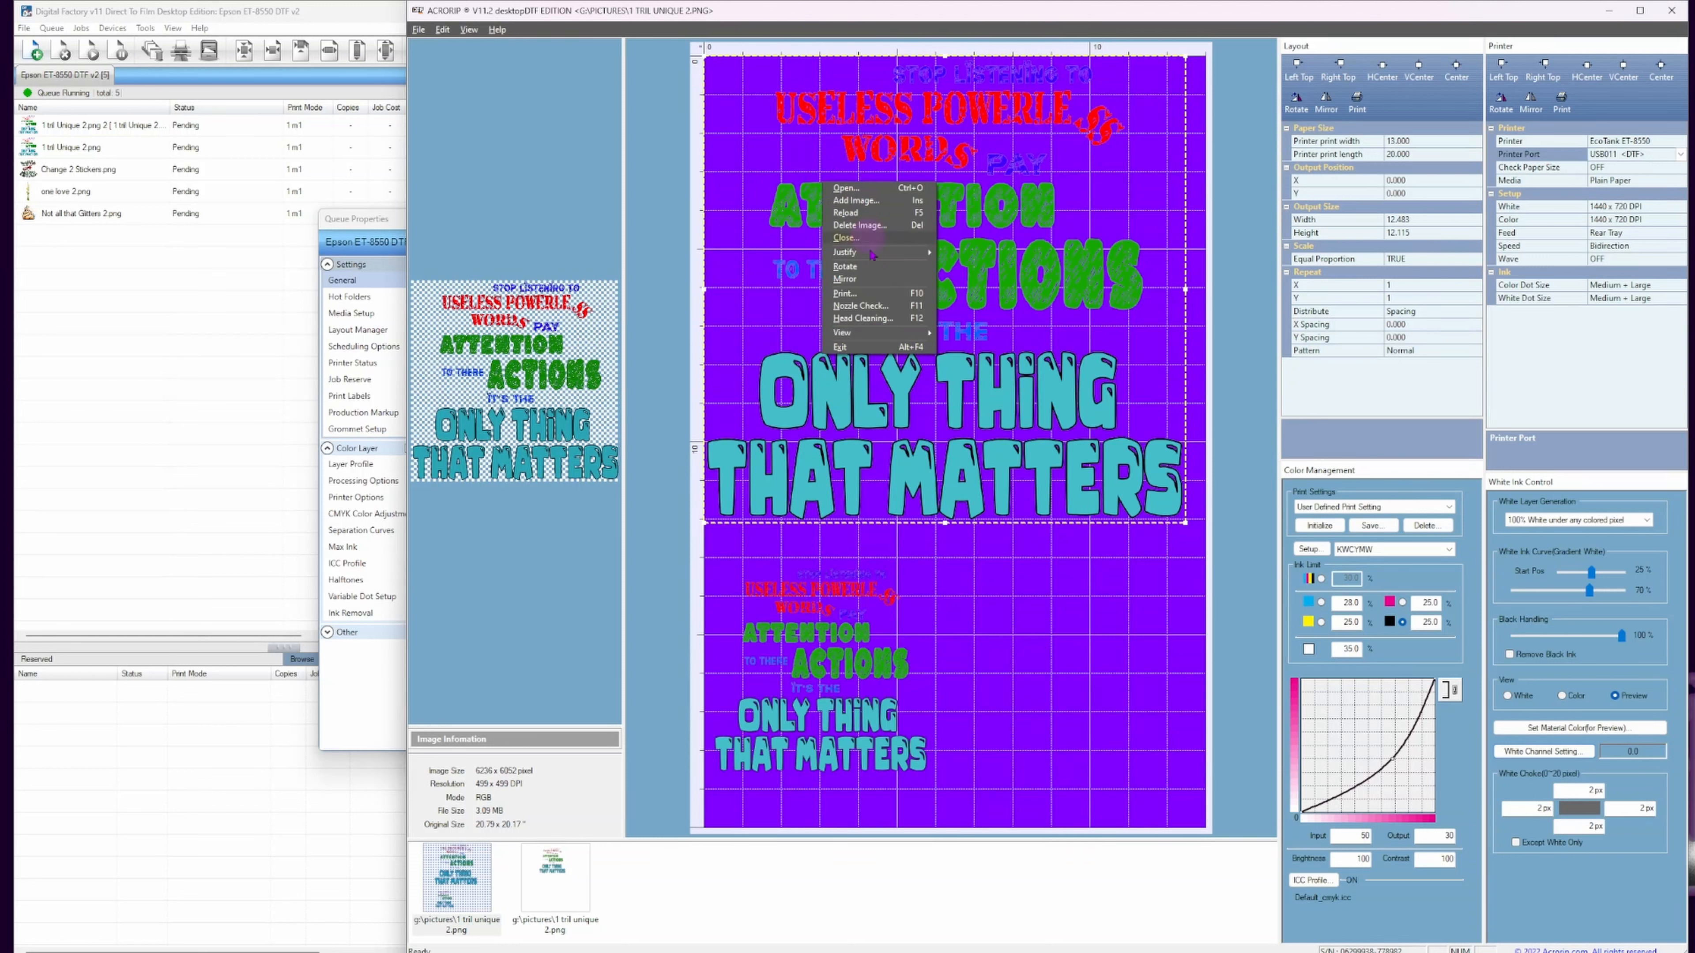
left_click(1645, 519)
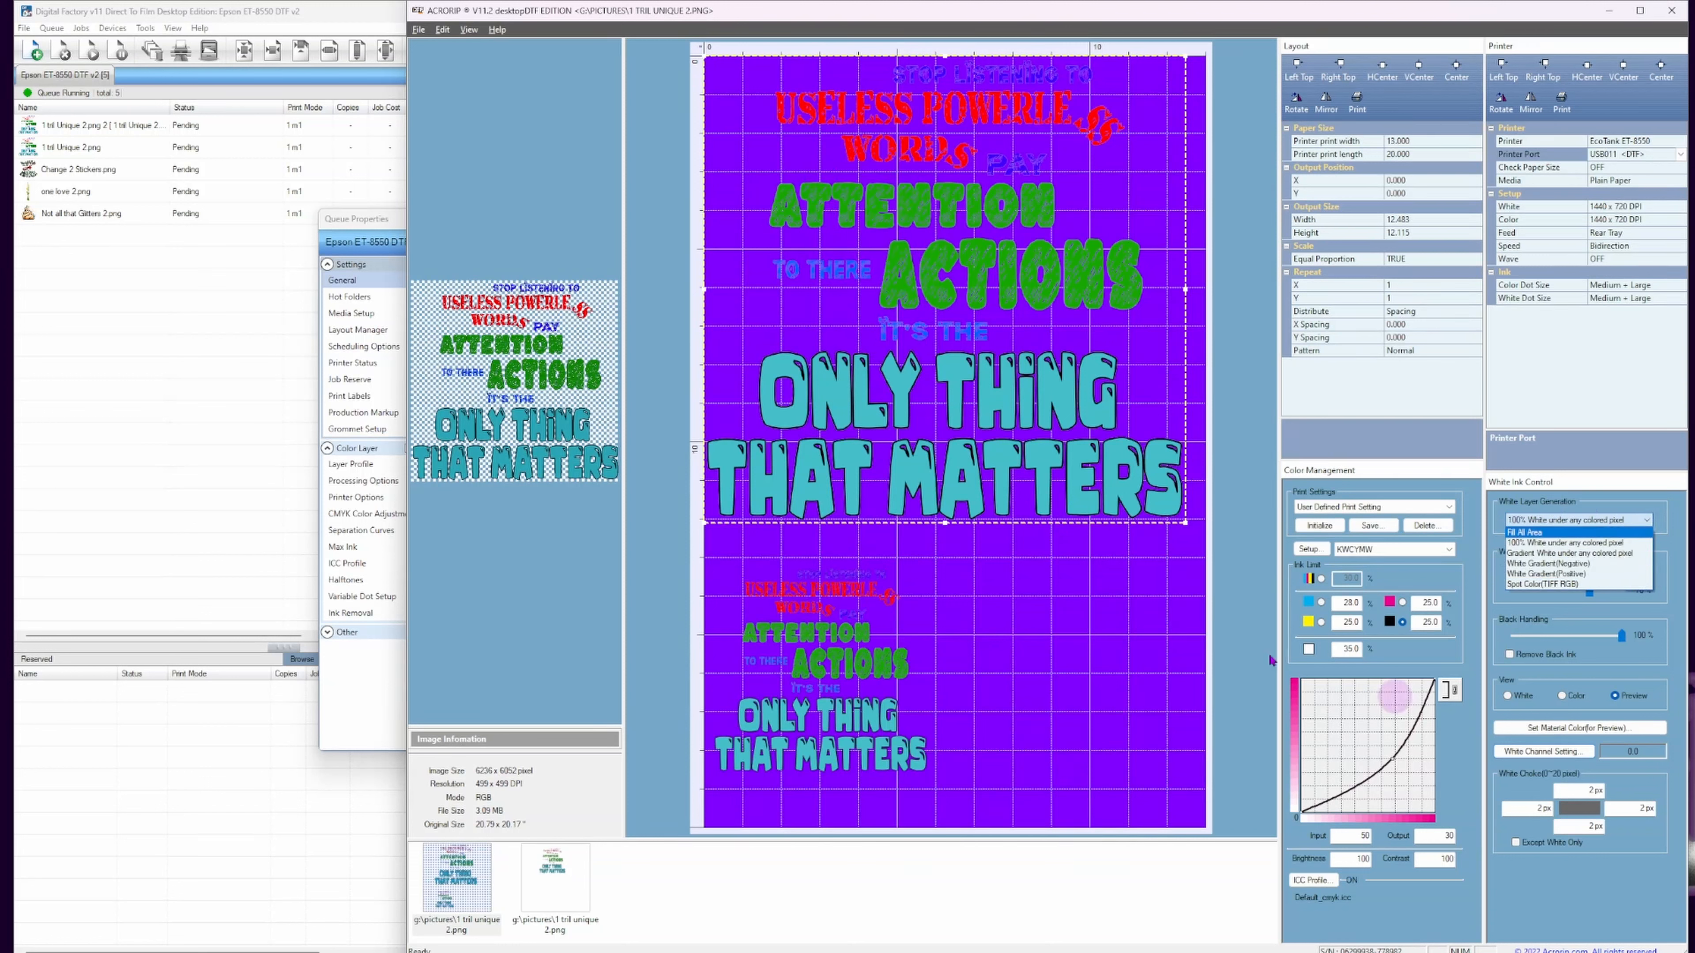
Switch to Digital Factory, move the Queue Properties window aside and view the Hot Folders settings.
left_click(178, 281)
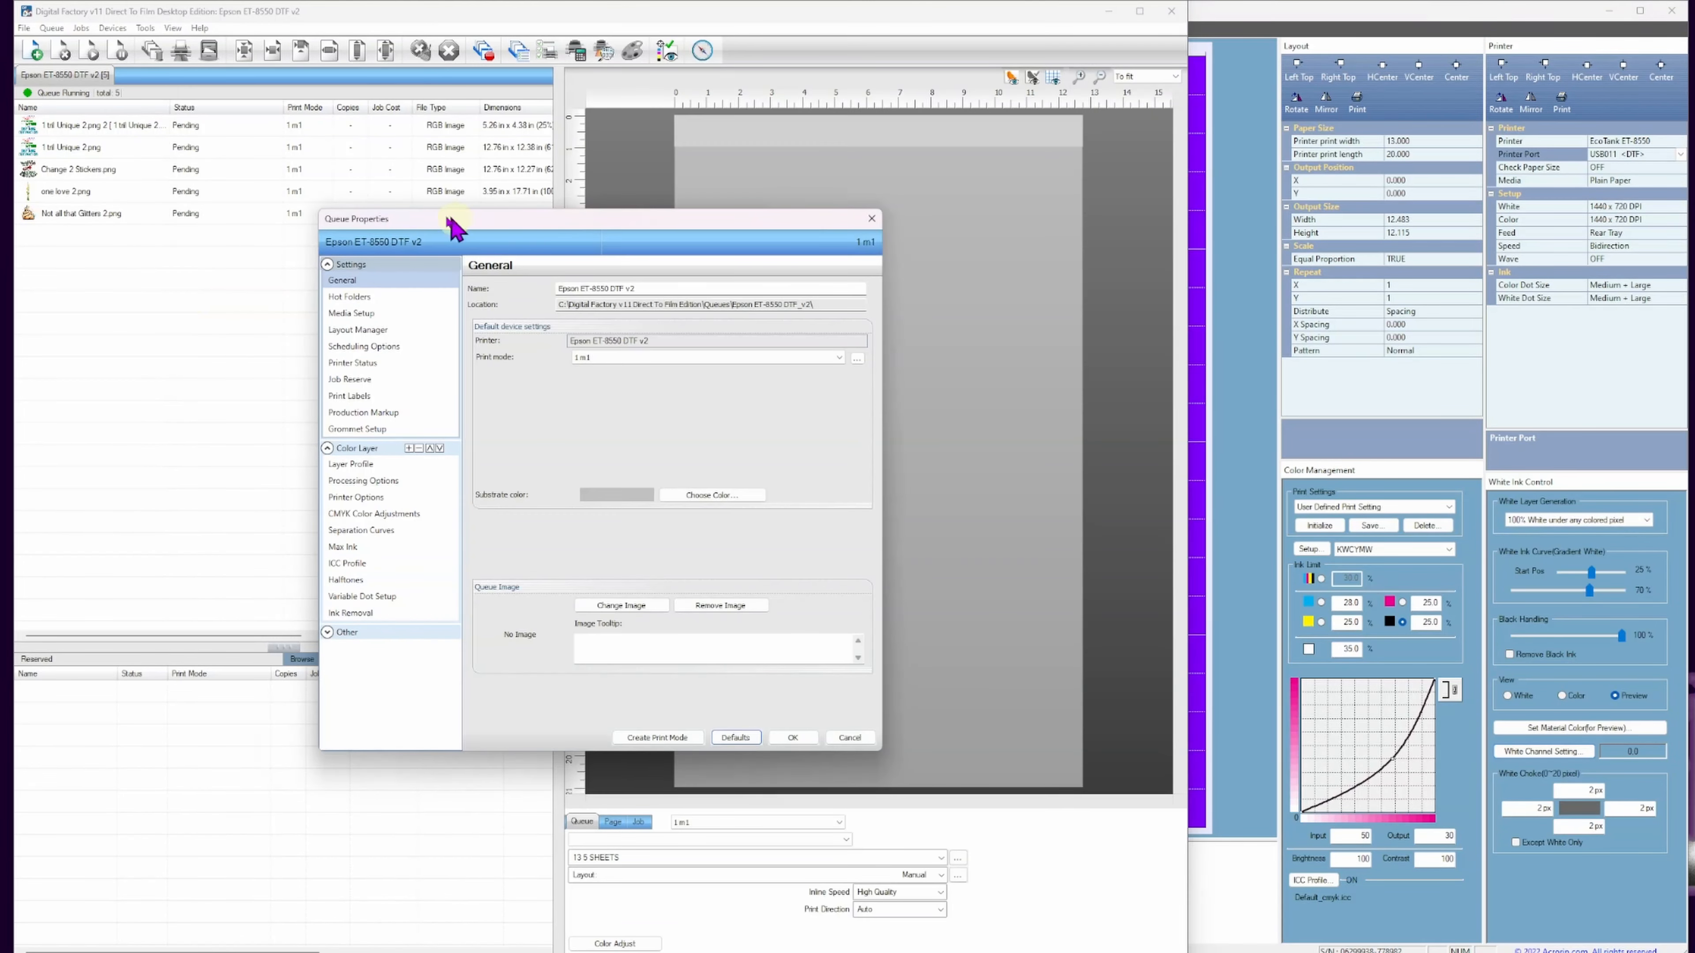
left_click_drag(461, 230, 270, 230)
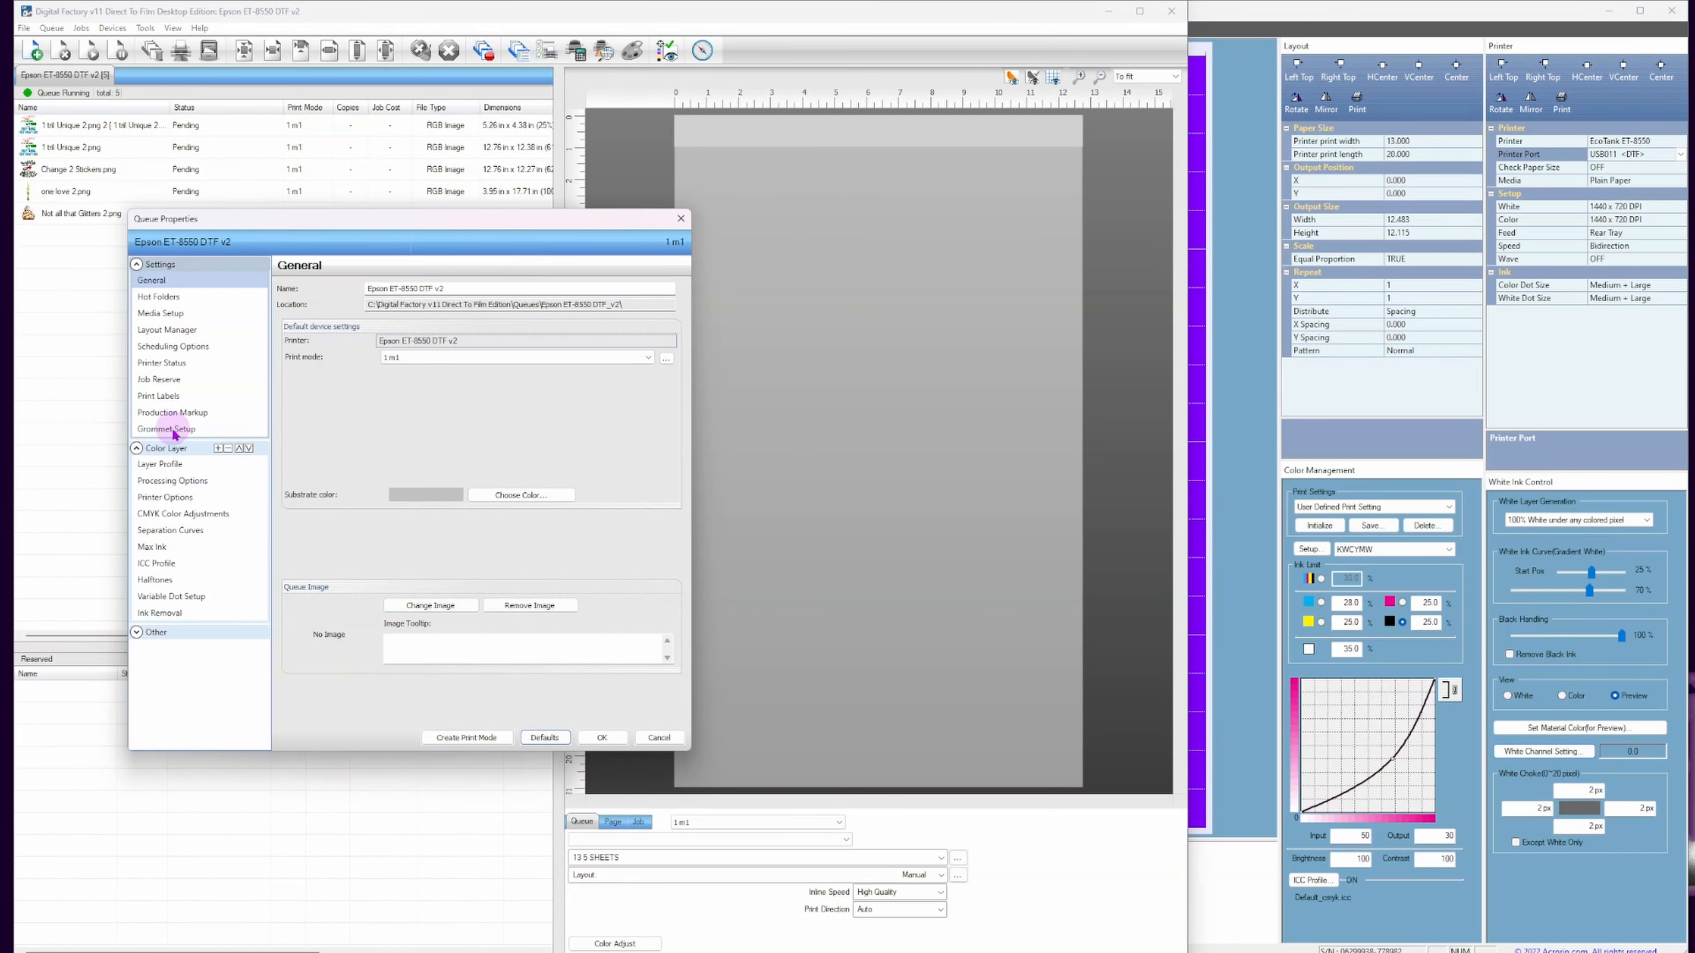
left_click(175, 297)
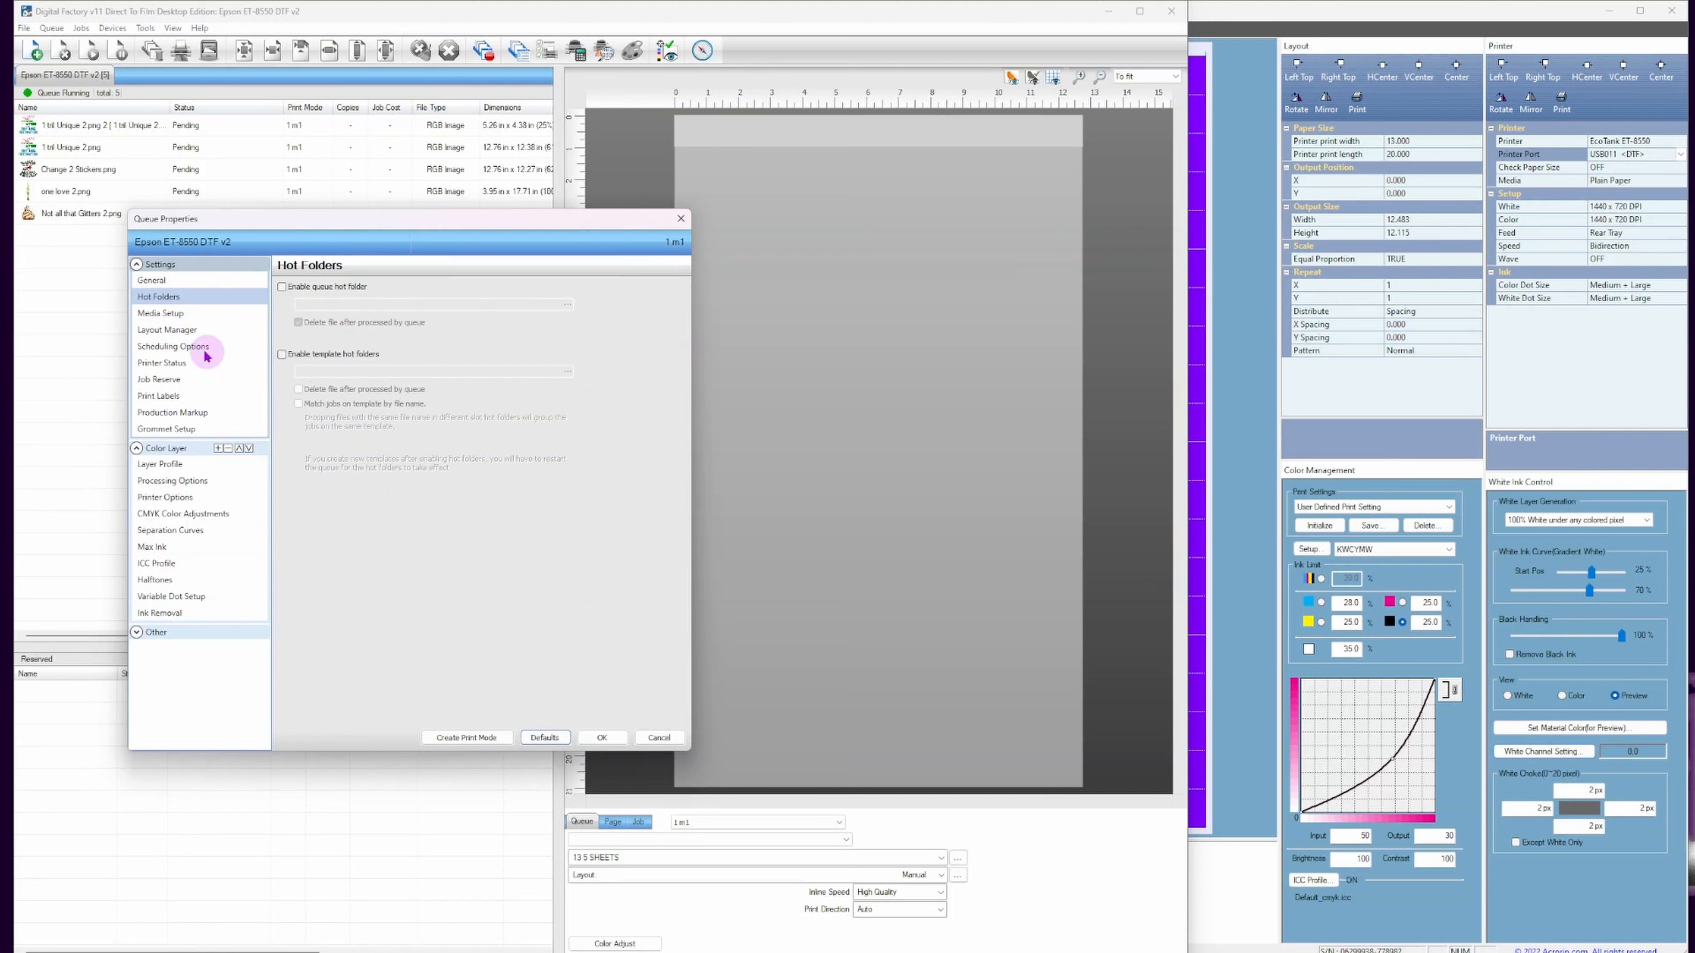
View the queue's Media Setup, including the available fixed sheet media sizes and the margins.
left_click(179, 316)
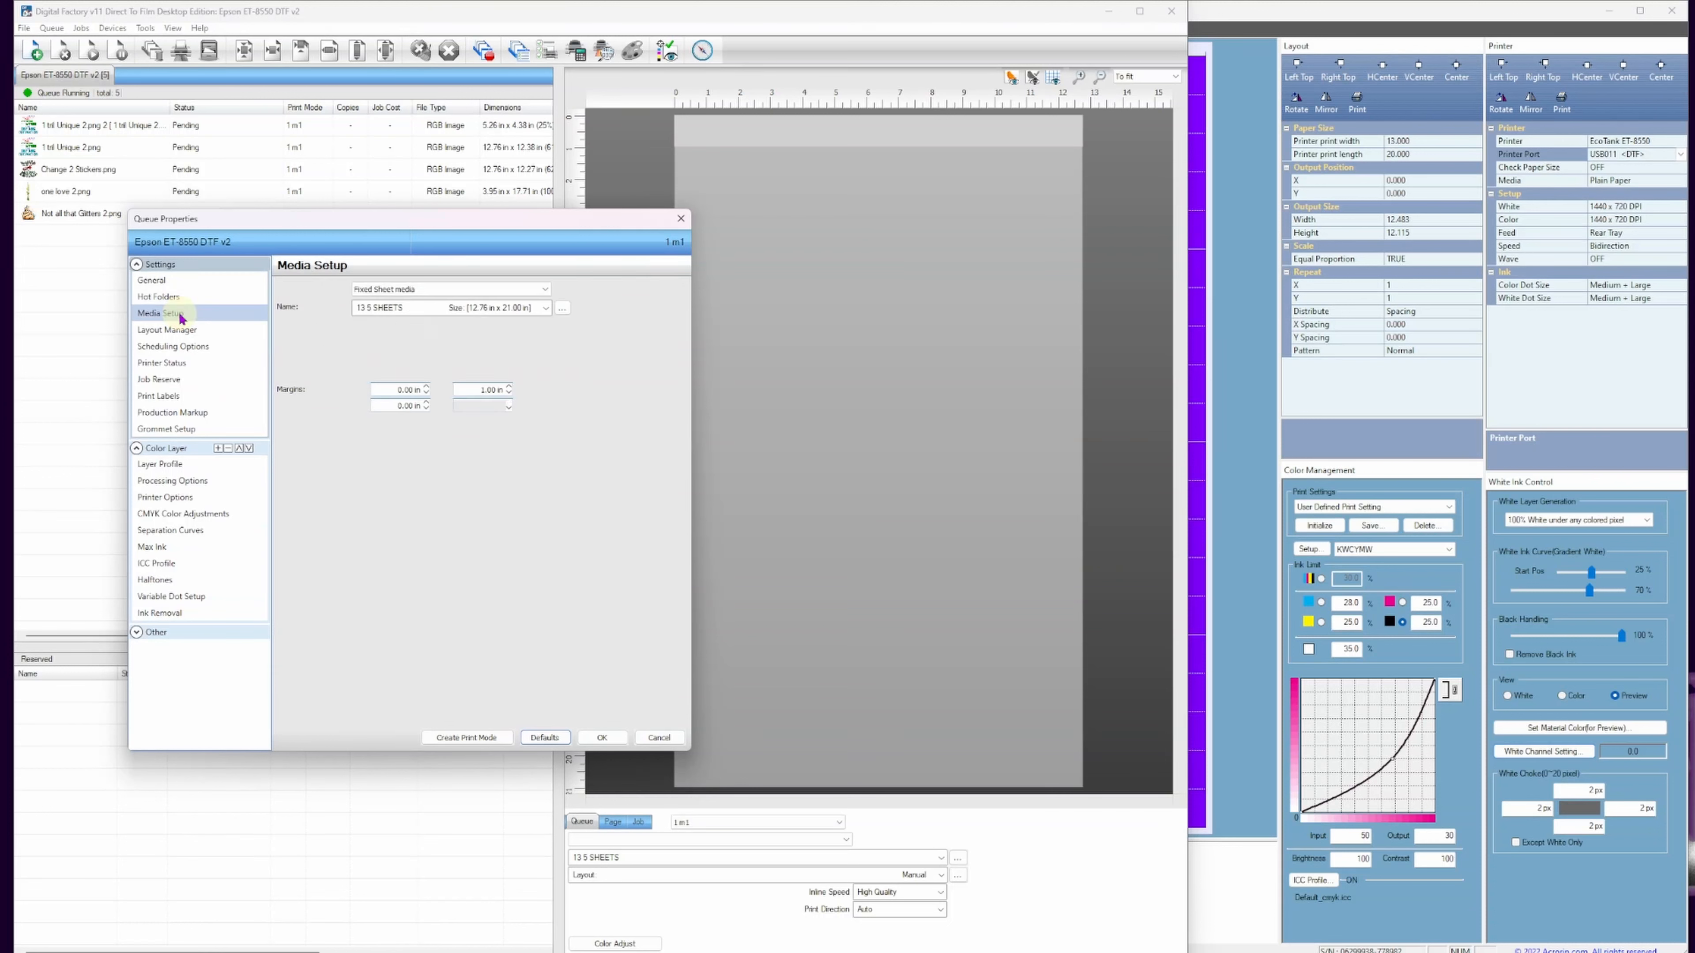
left_click(549, 308)
scroll(407, 441, "up", 2)
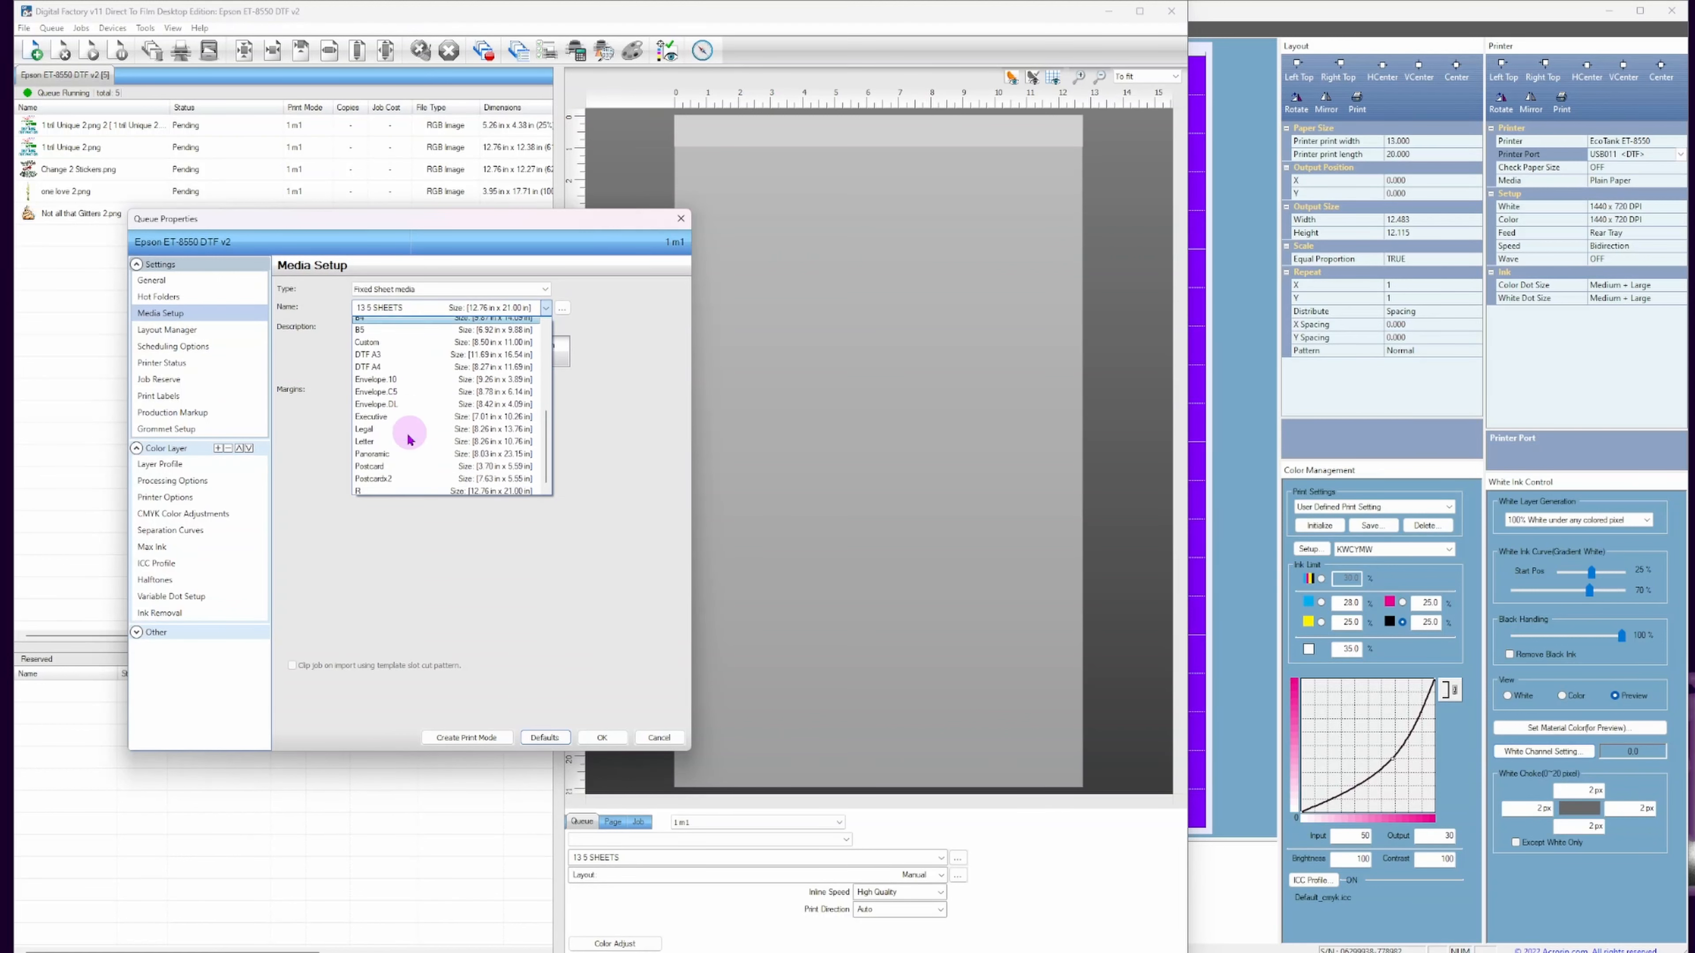
left_click(592, 457)
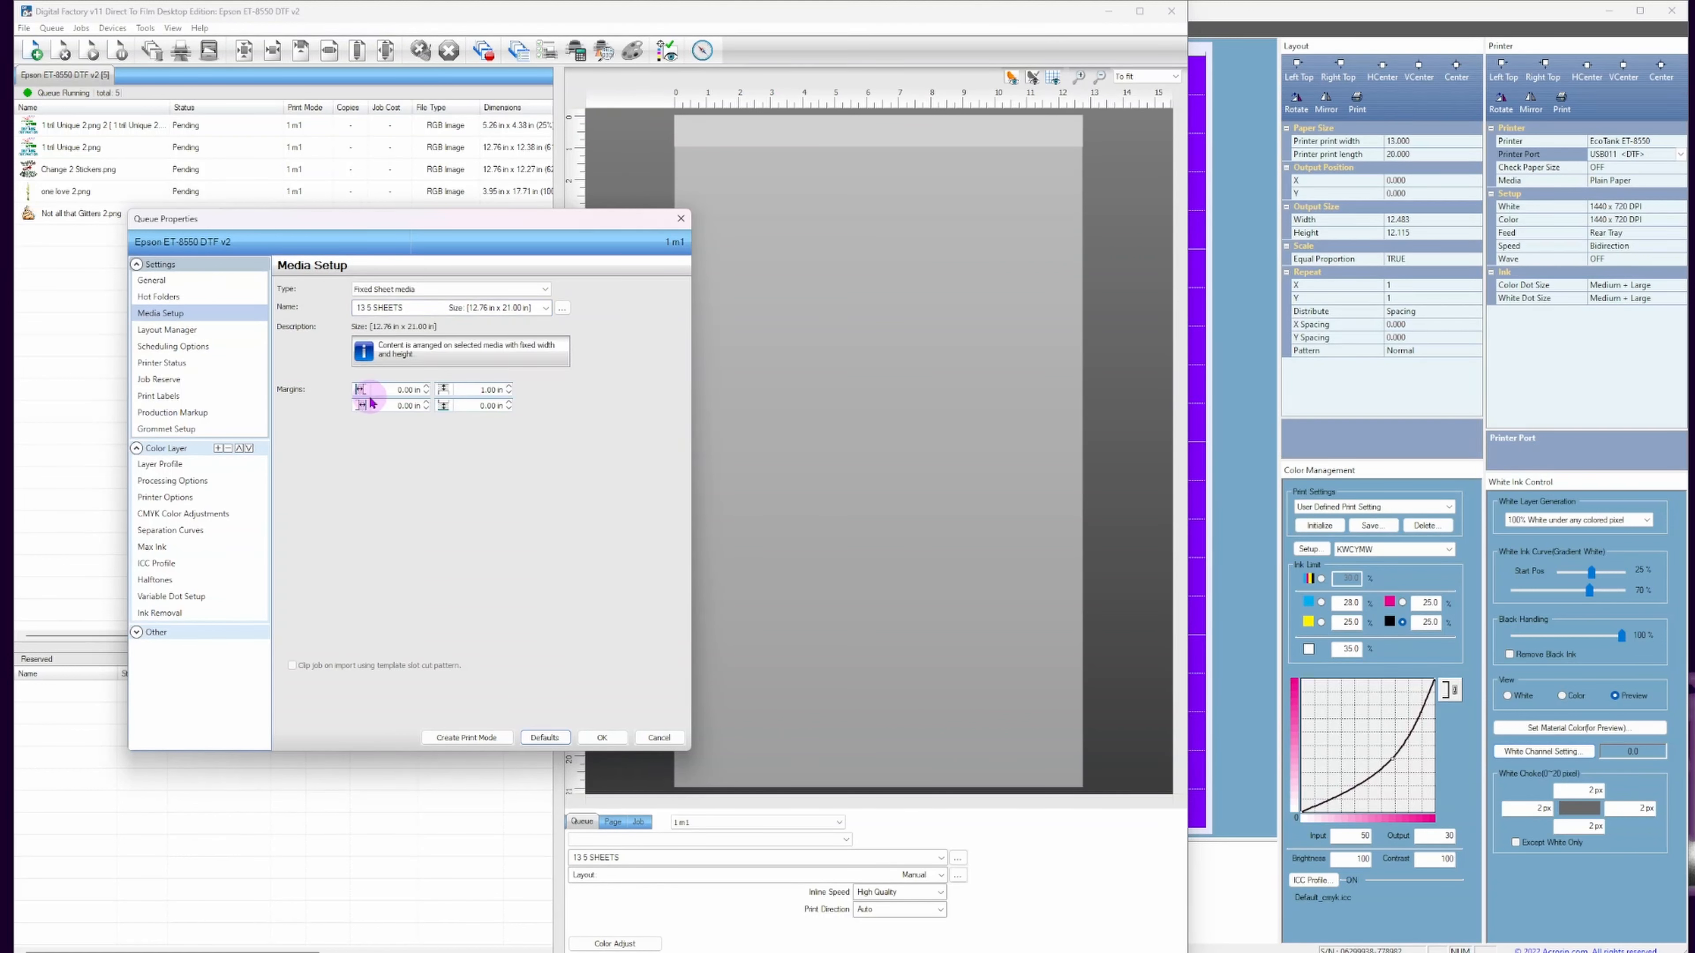
Review the queue's Layout Manager settings and the scheduling options available for print jobs.
left_click(156, 330)
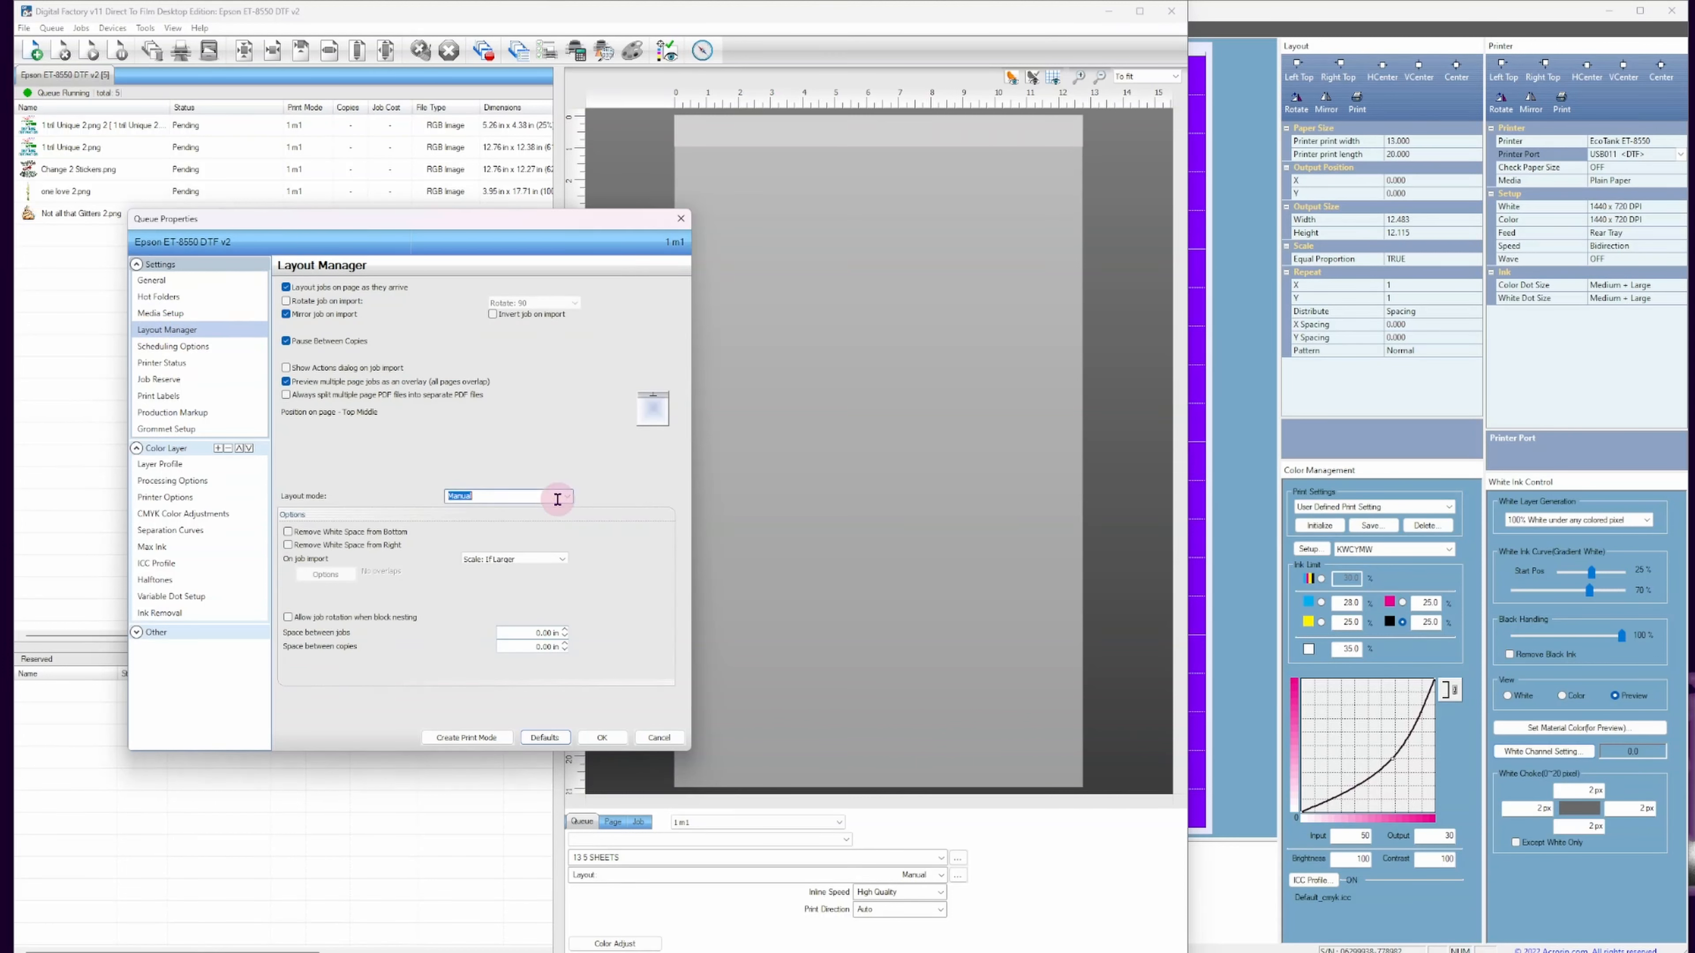
left_click(200, 347)
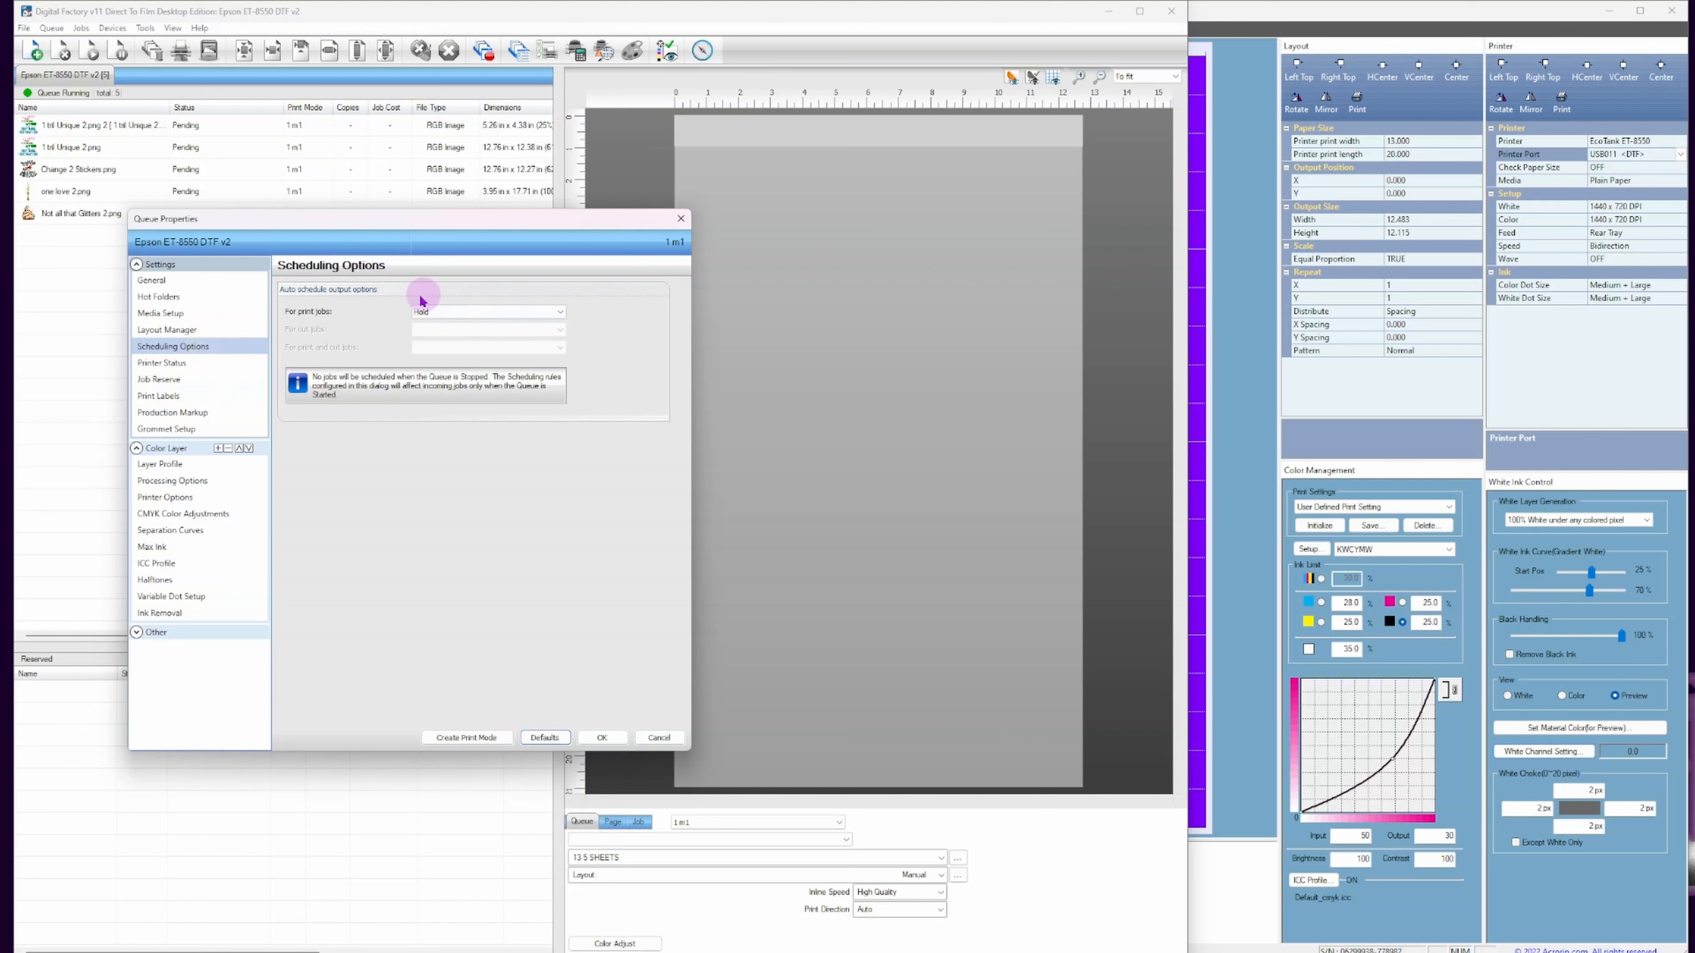
left_click(564, 314)
left_click(566, 325)
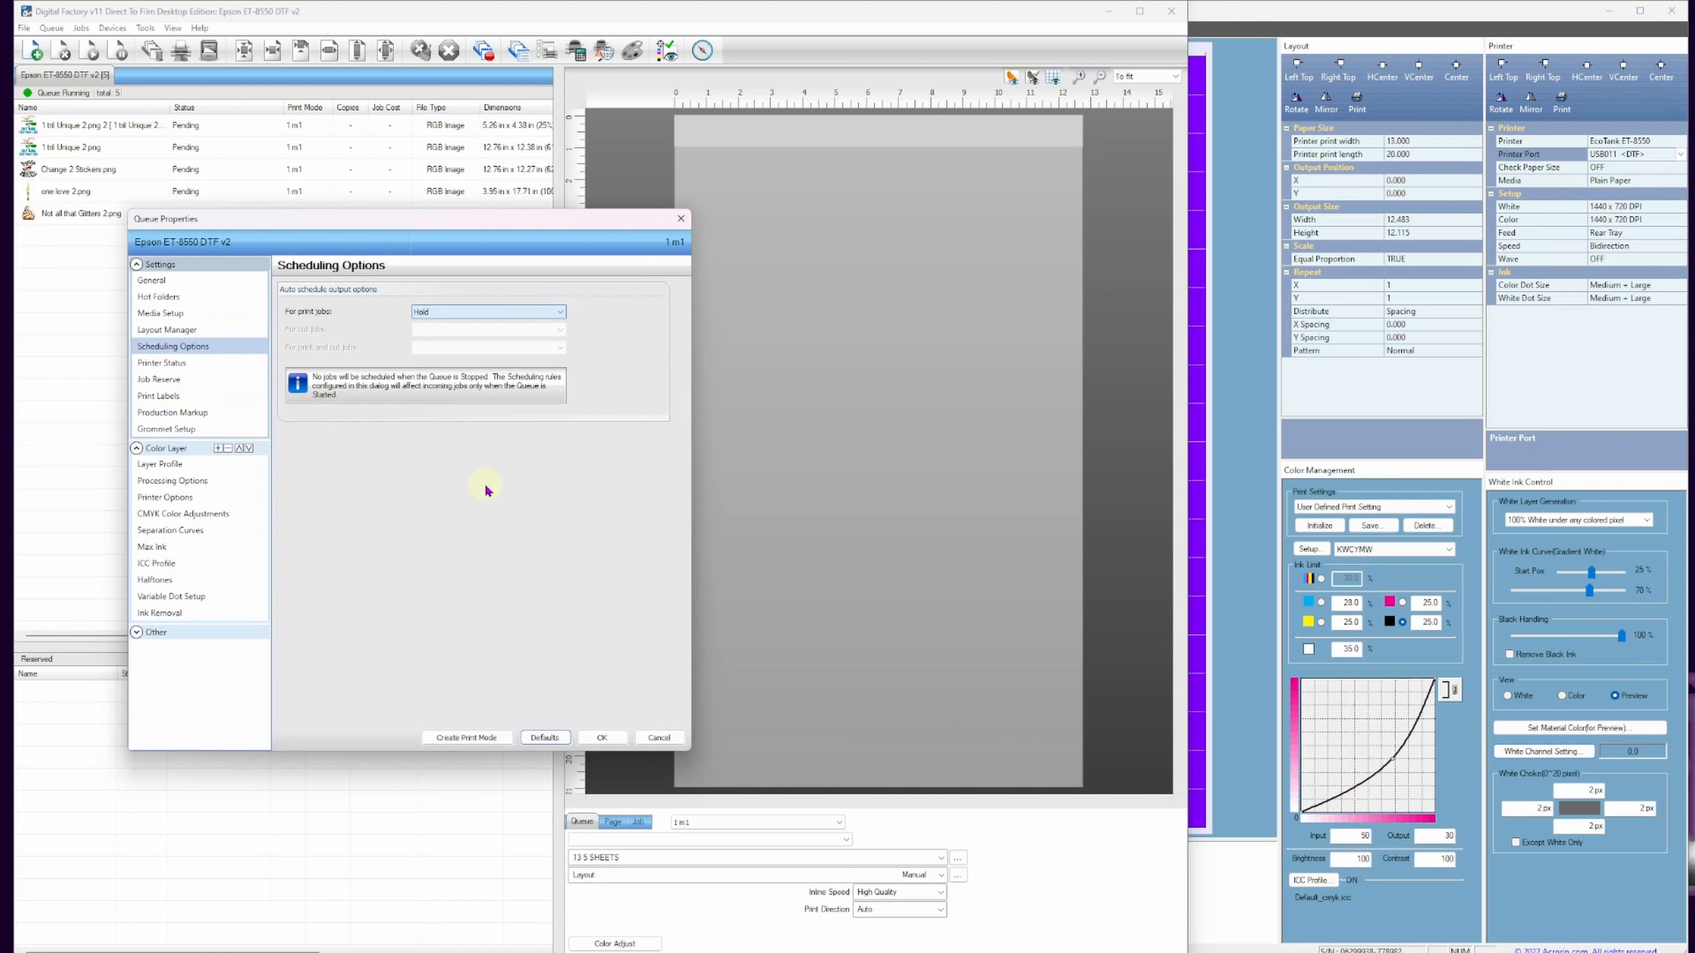
left_click(523, 314)
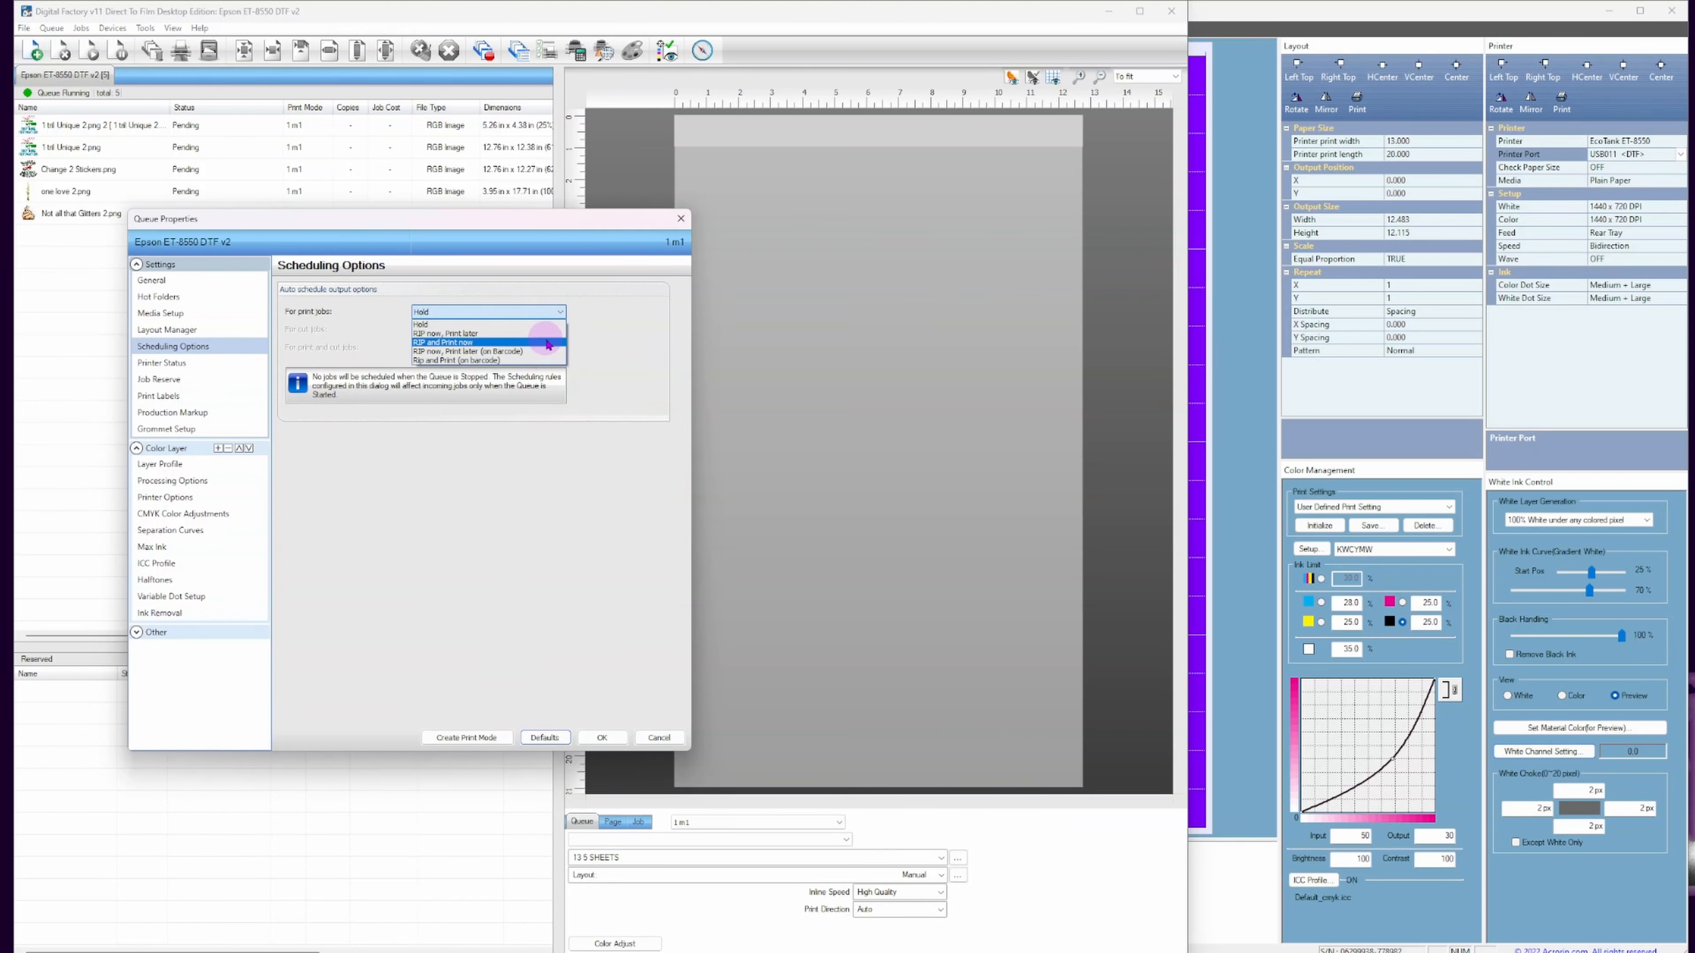
left_click(211, 343)
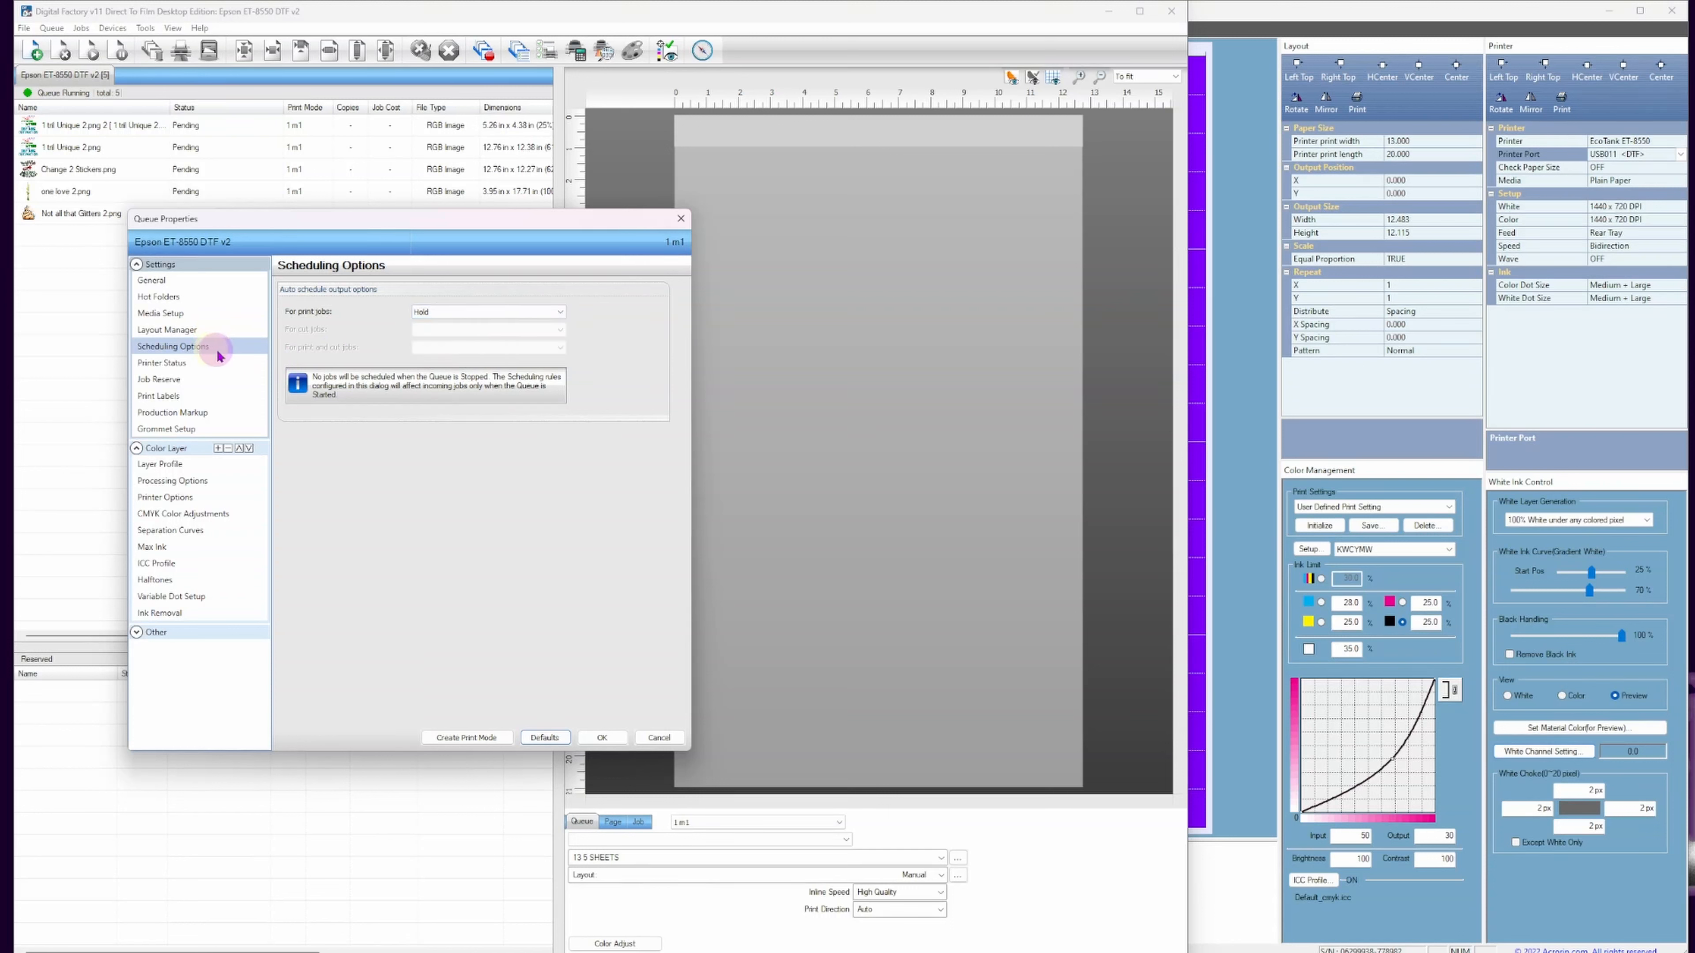
Review the queue's Printer Status maintenance and Job Reserve settings, and switch to AcroRIP.
left_click(193, 363)
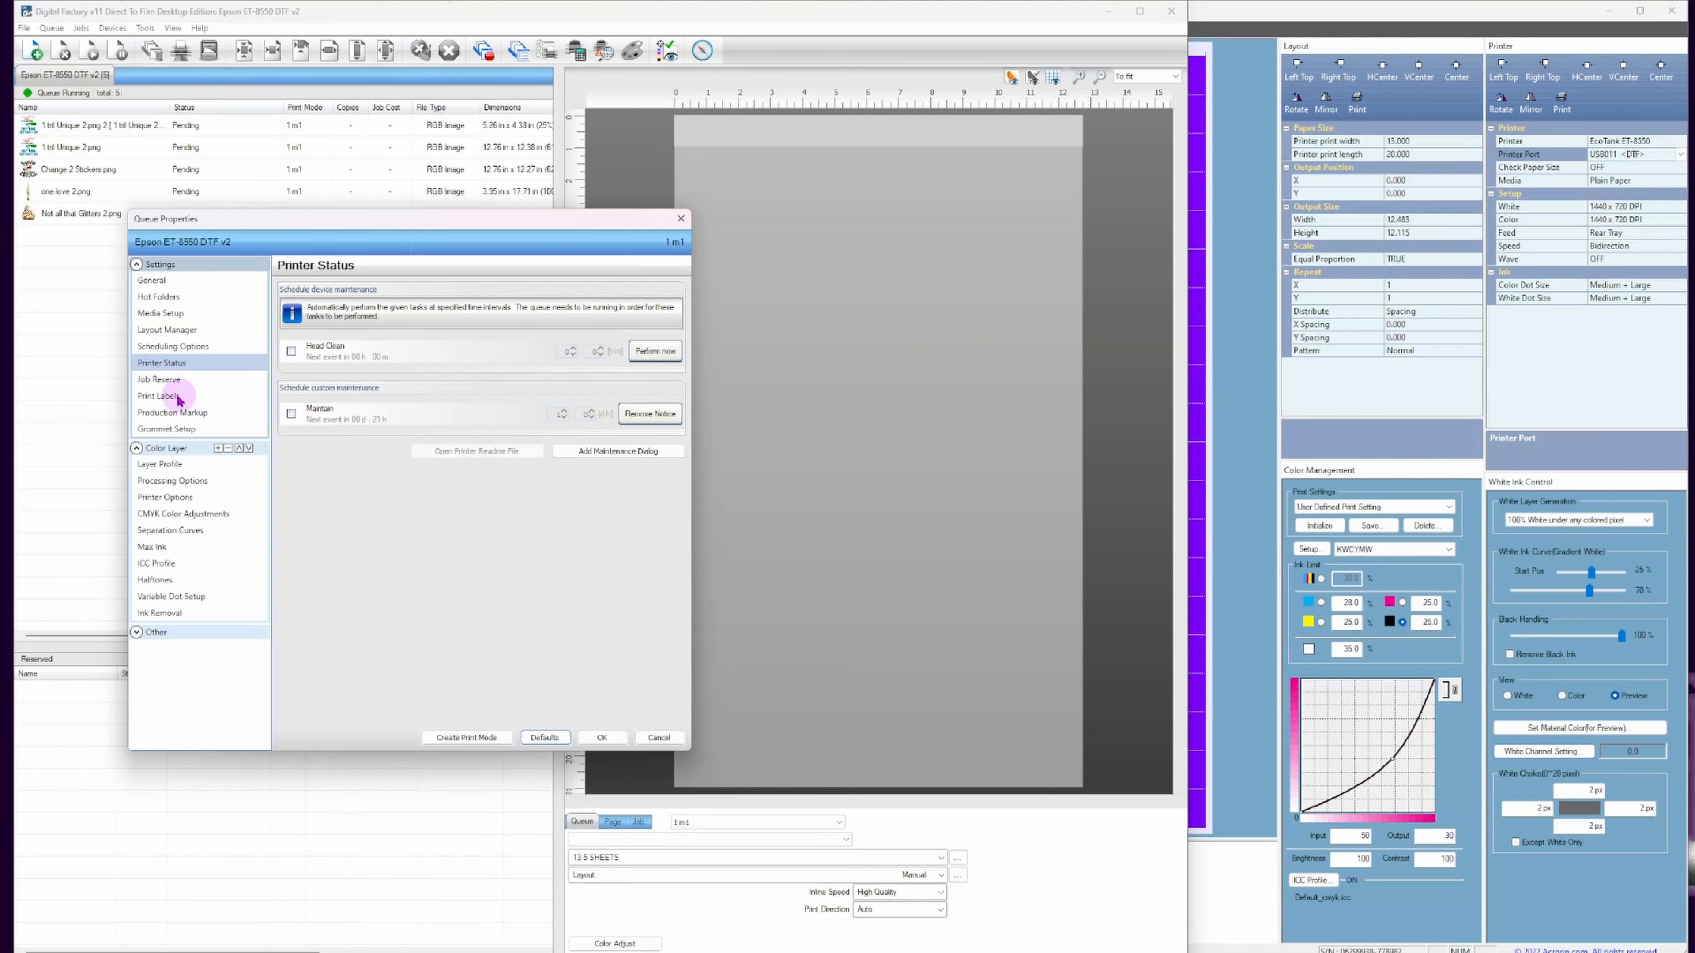
left_click(165, 380)
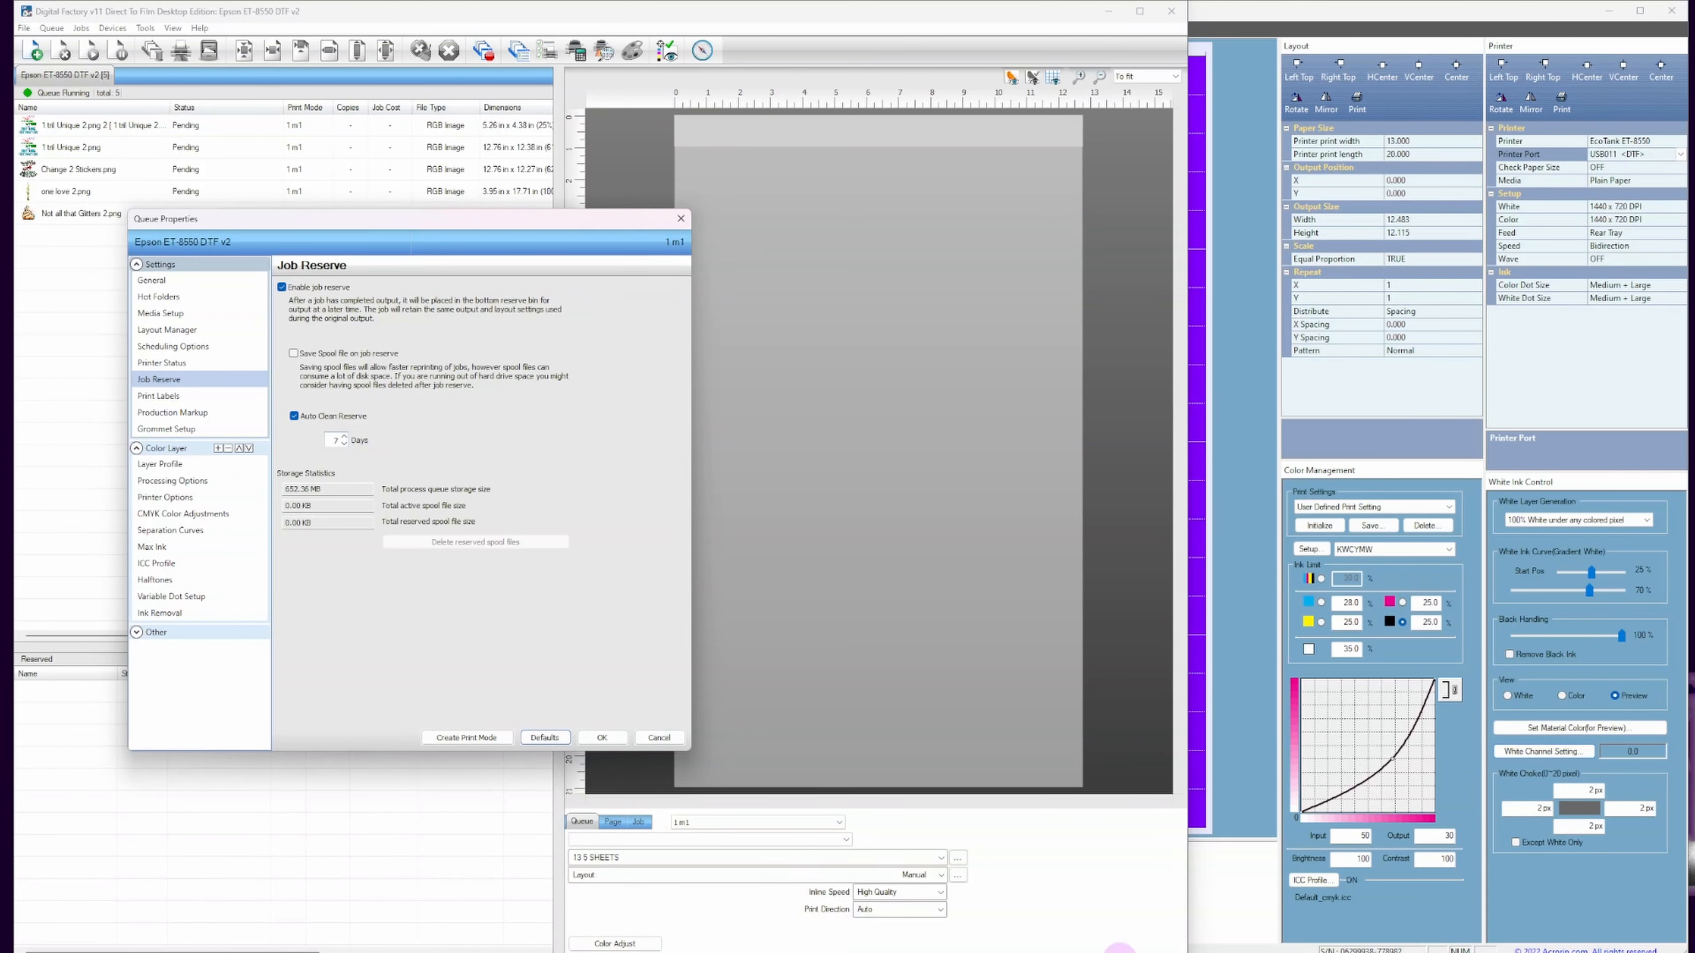
left_click(1230, 894)
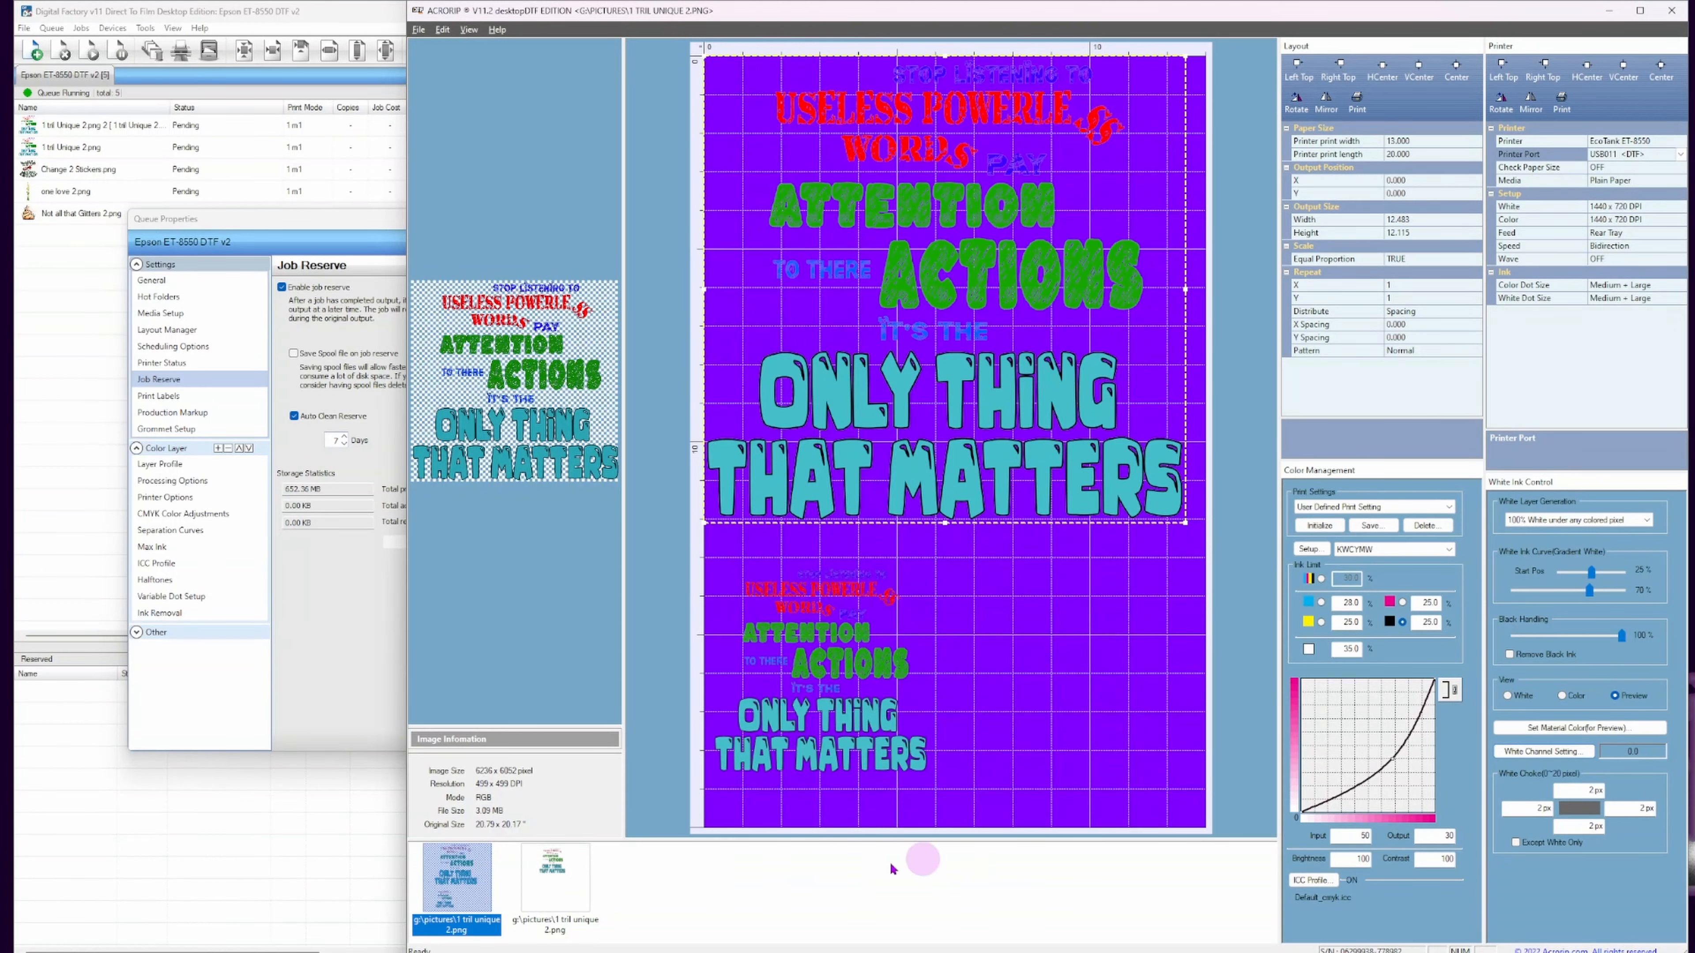
Switch to Digital Factory and review the queue's Print Labels, Production Markup systems and Grommet Setup settings.
left_click(67, 863)
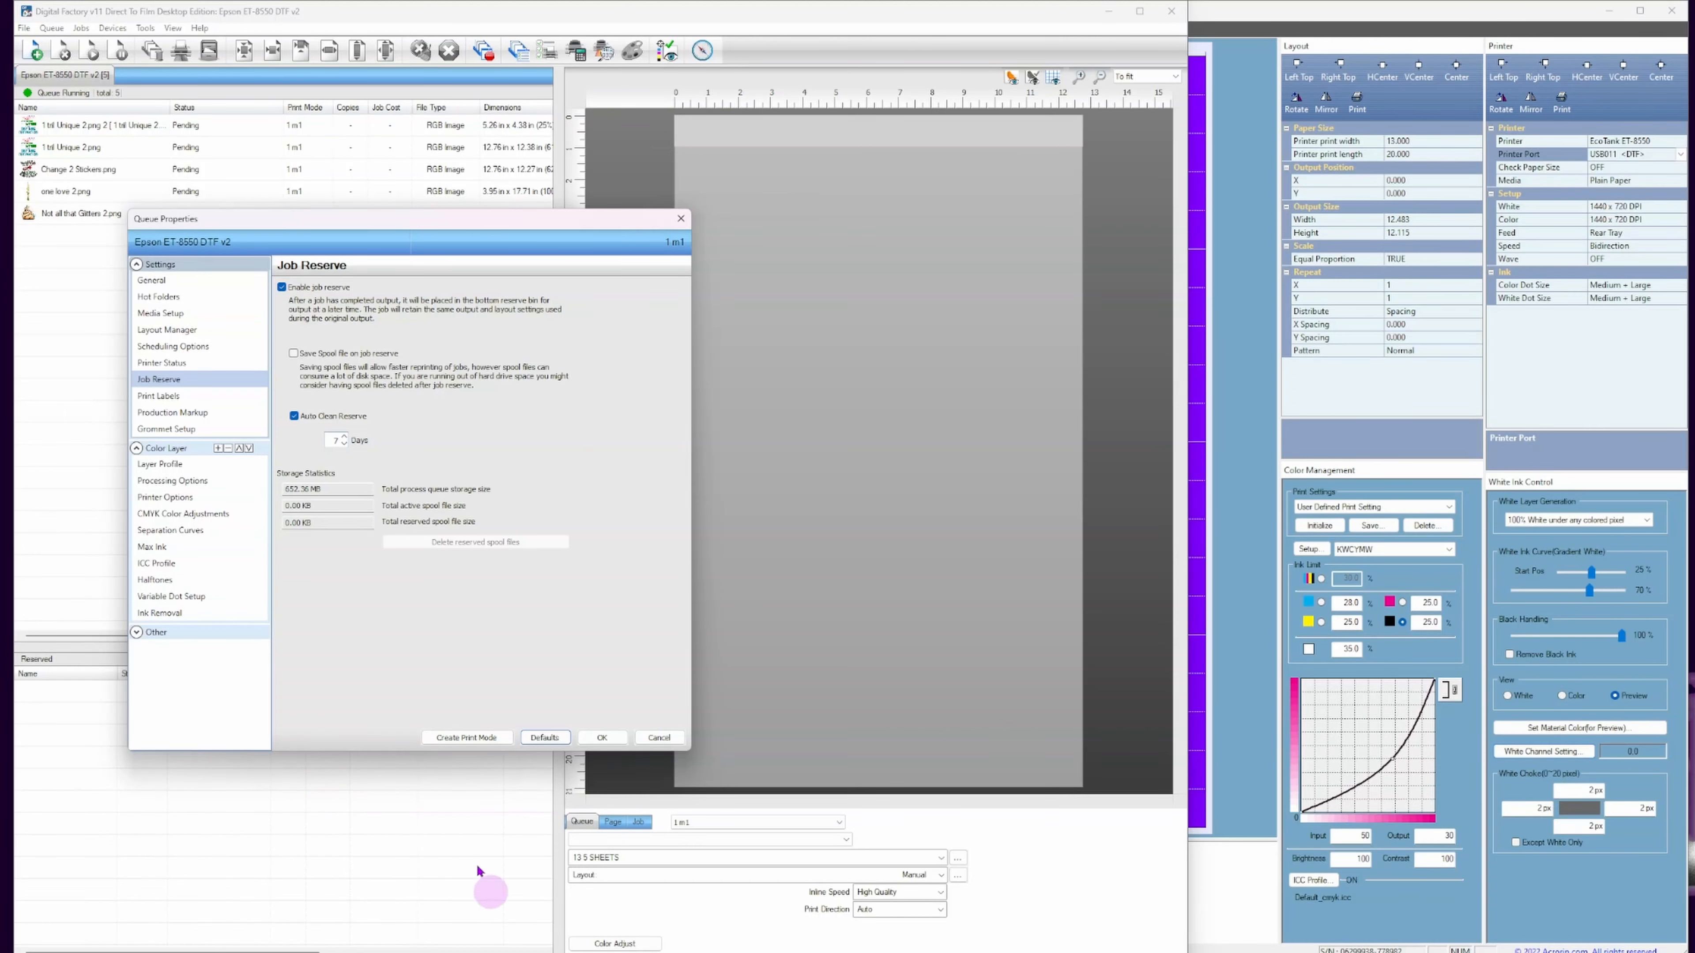
left_click(178, 399)
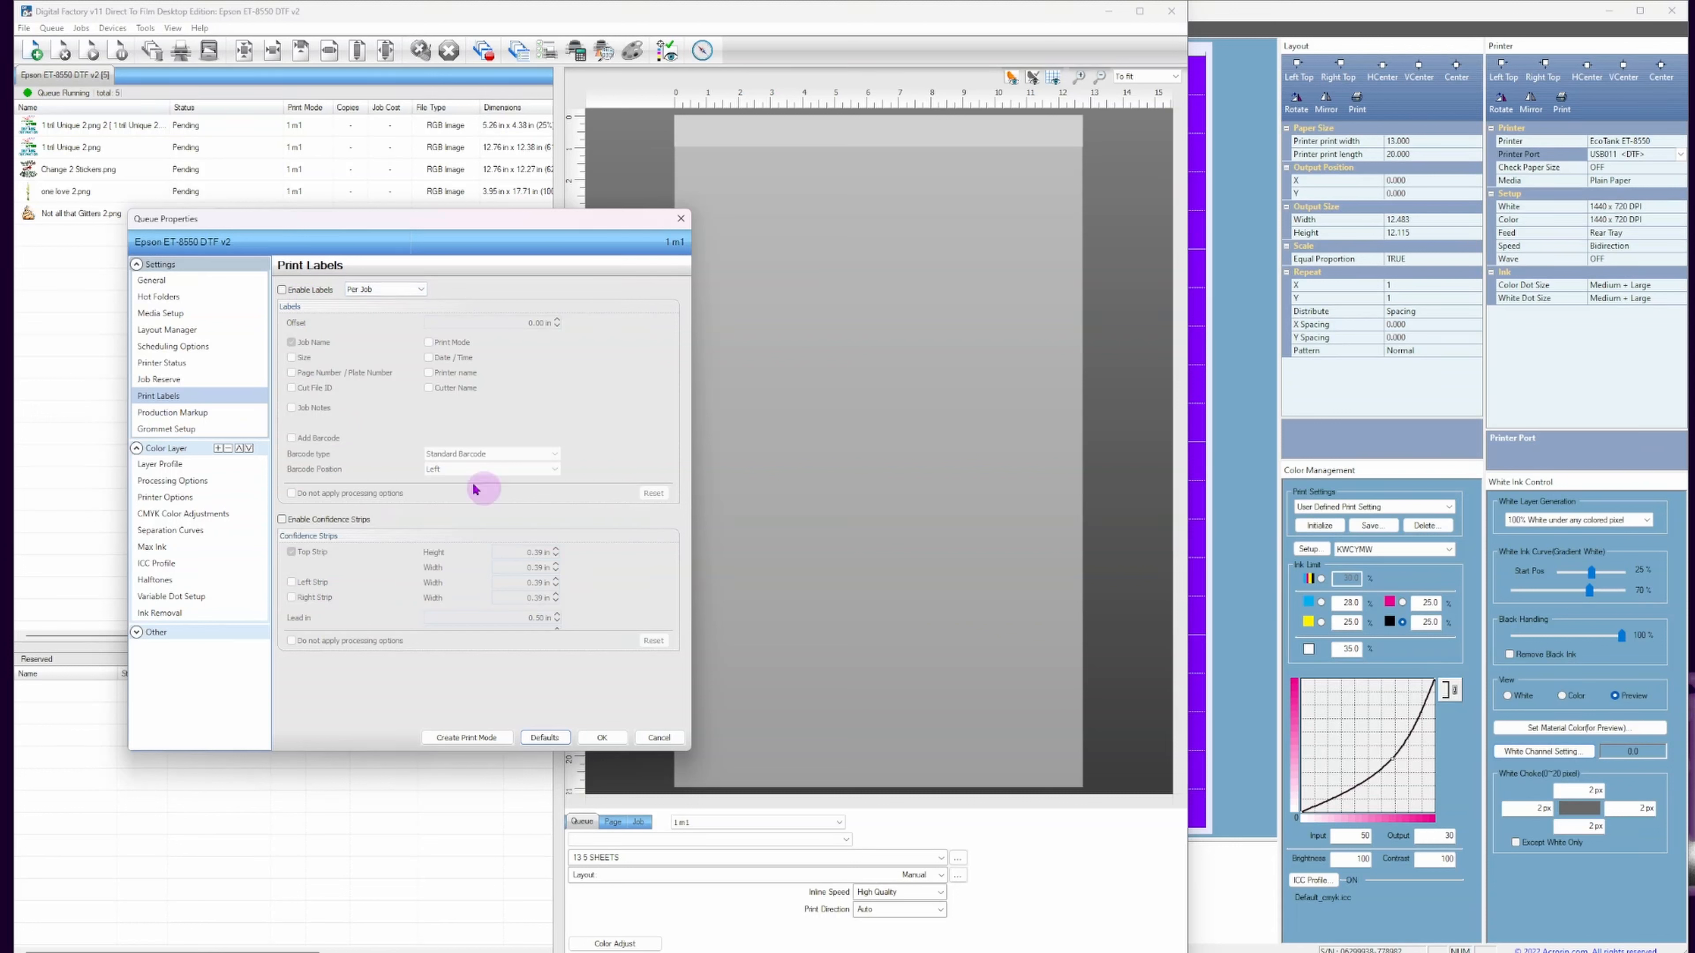
left_click(183, 413)
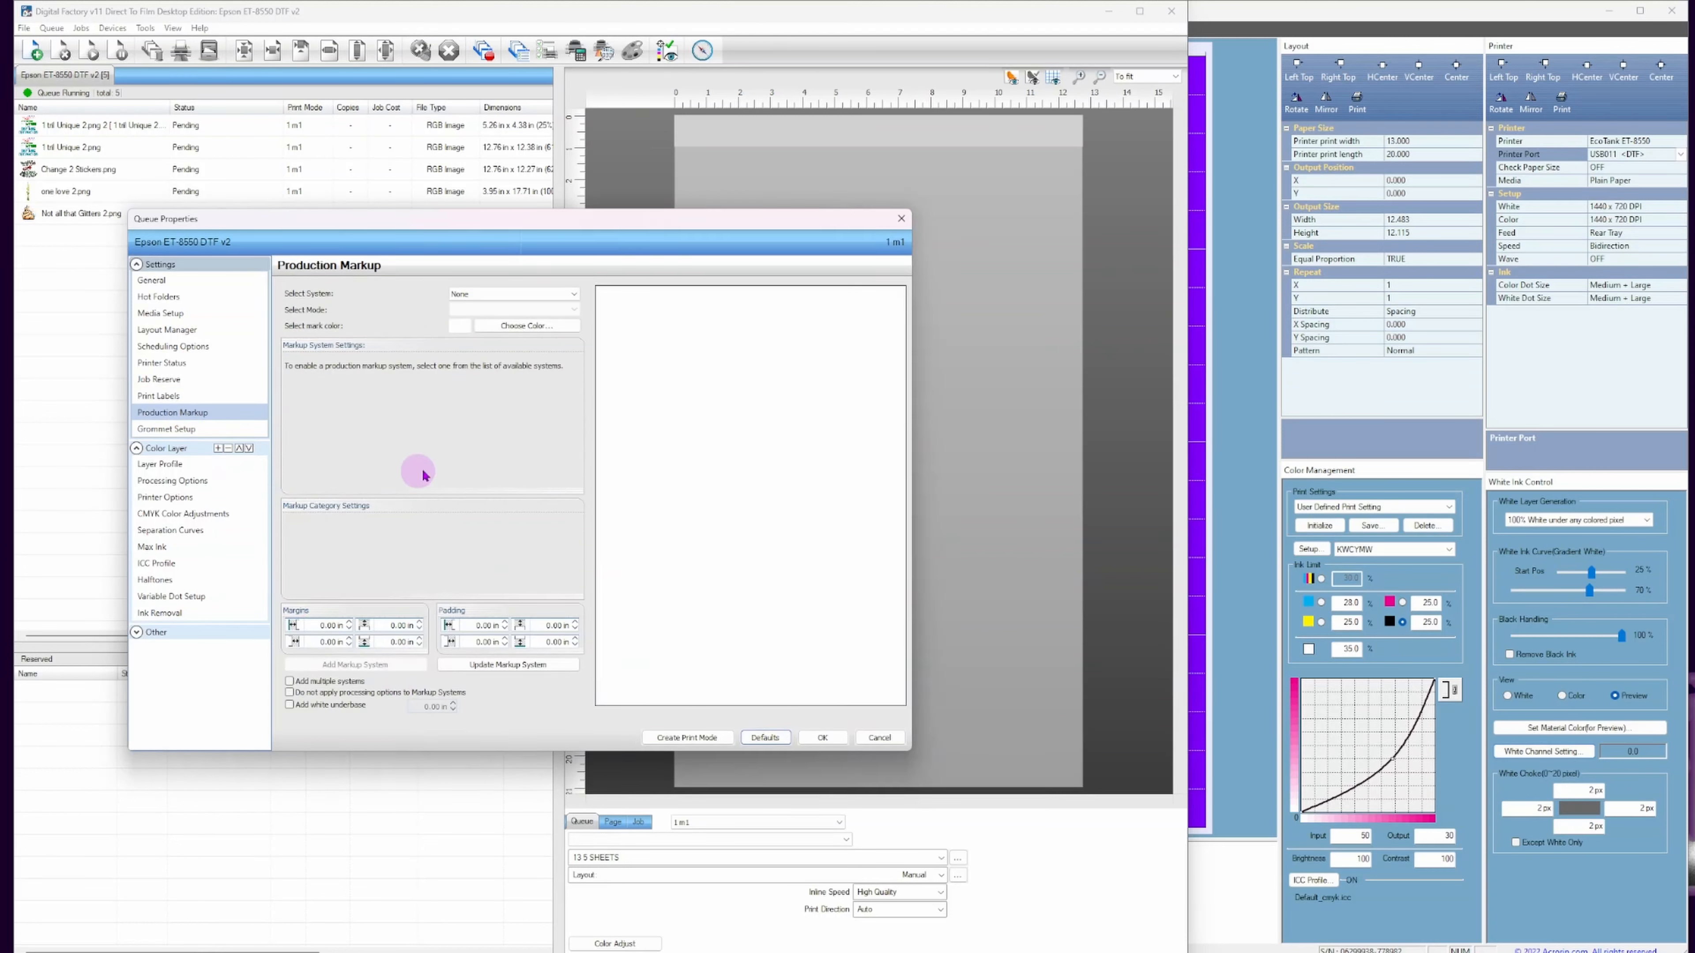
left_click(560, 295)
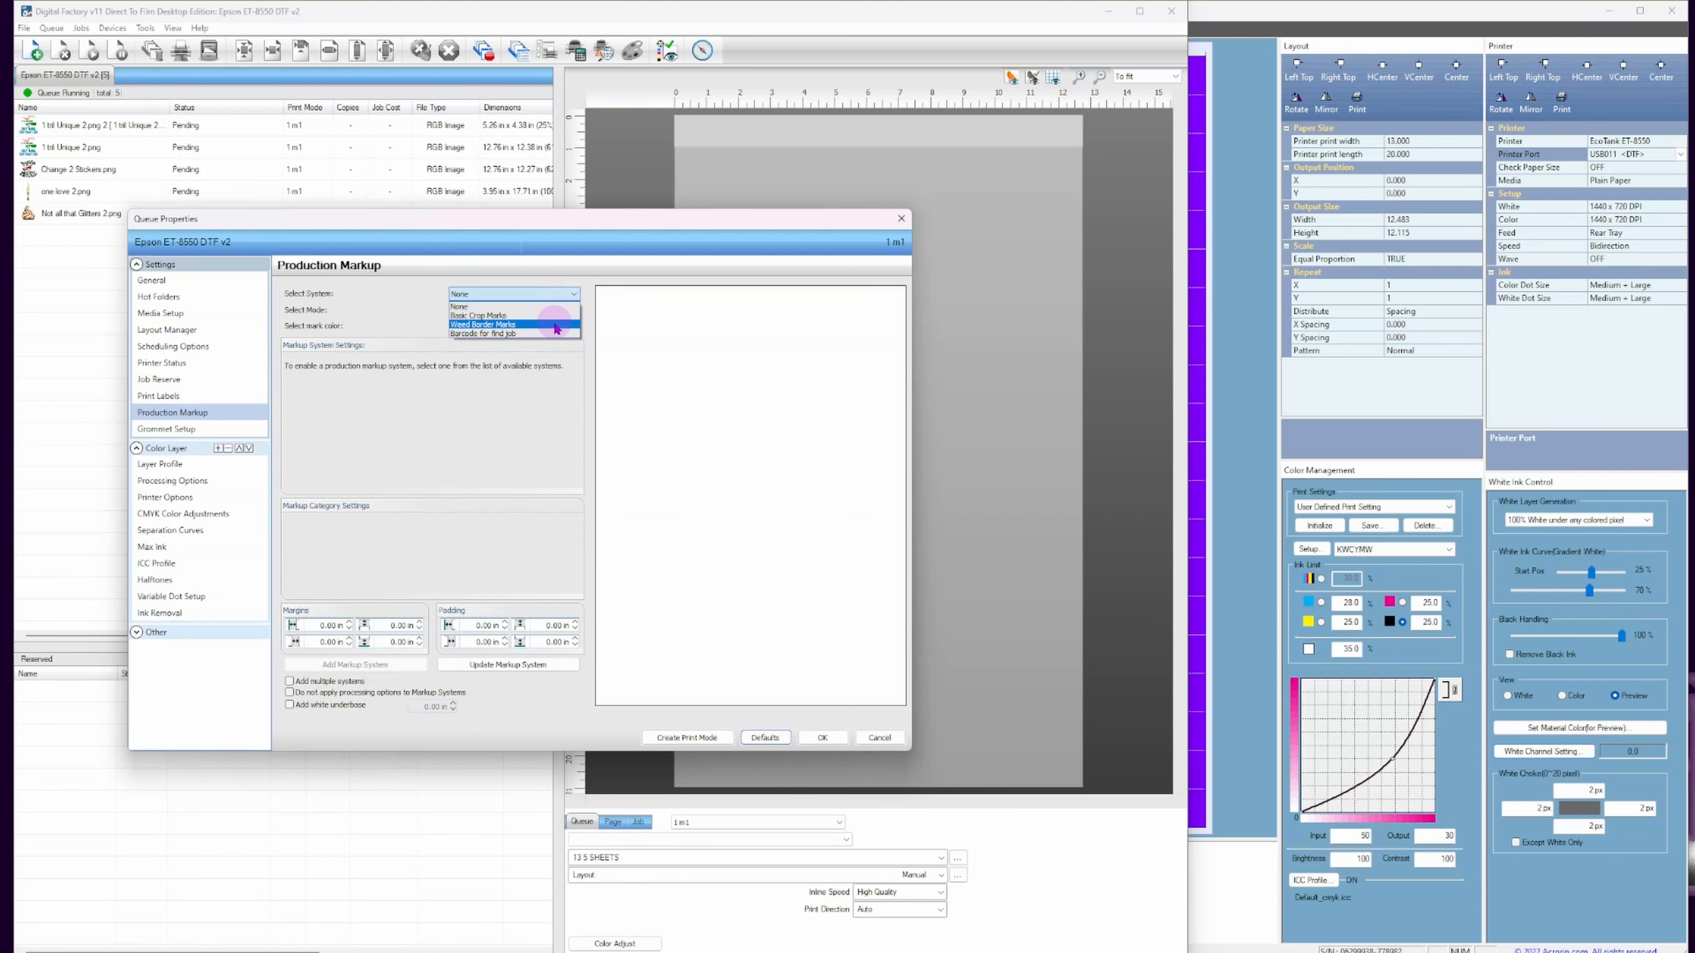
left_click(374, 327)
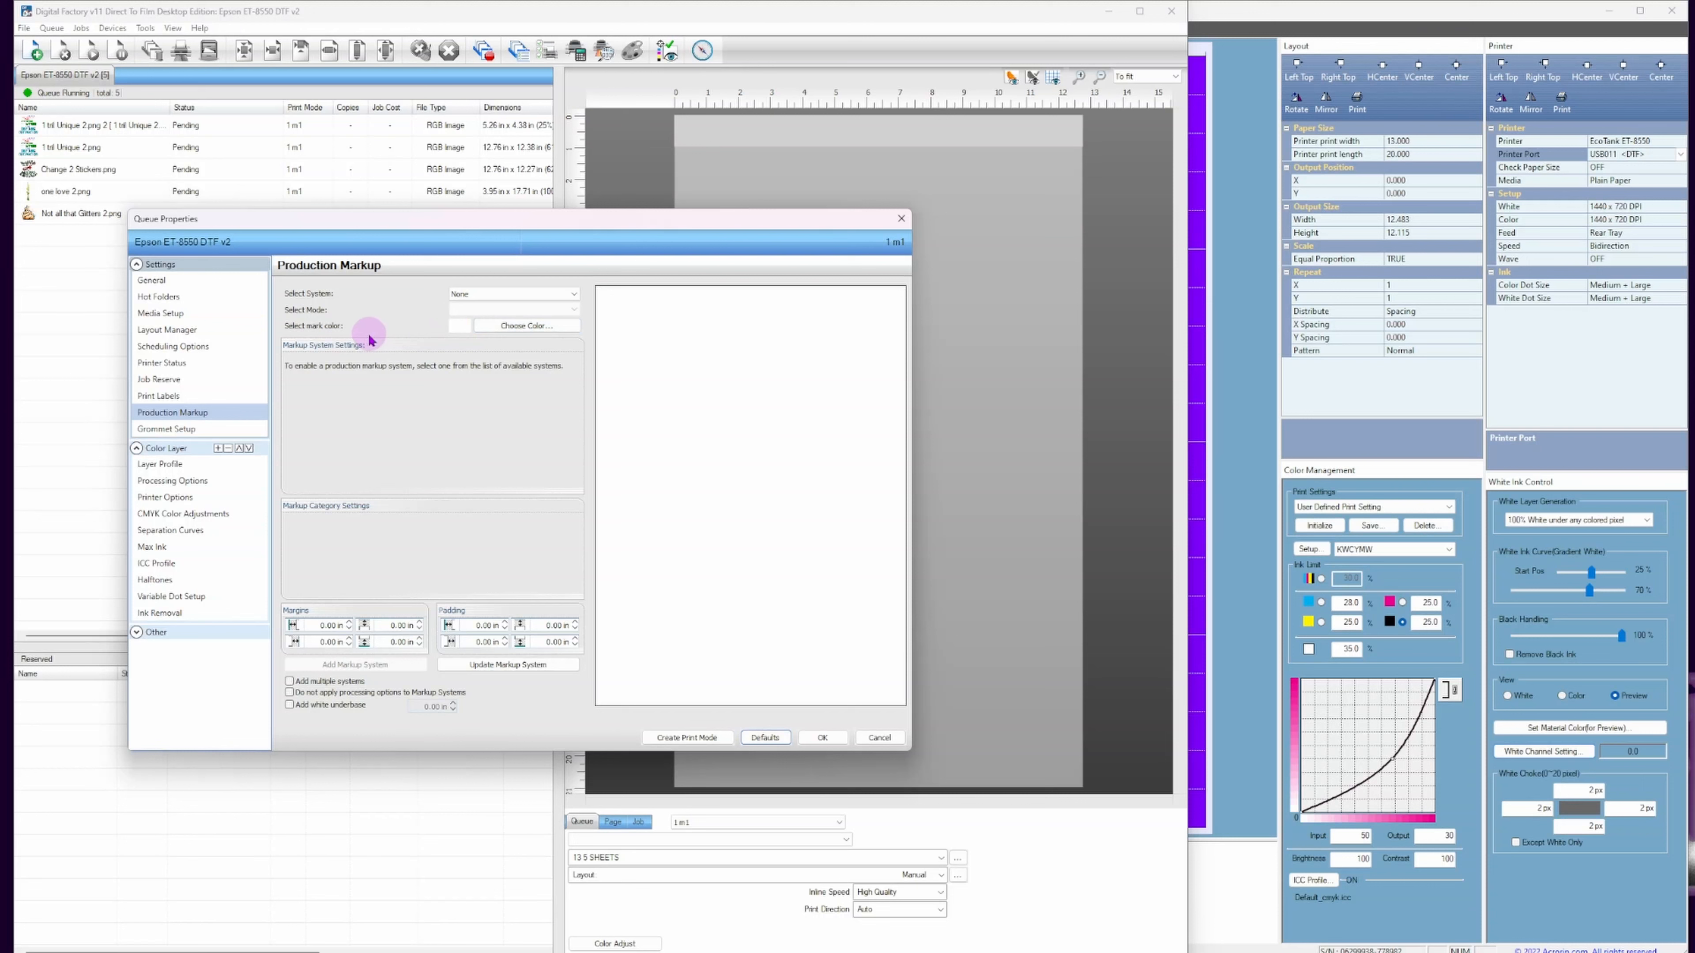
left_click(180, 430)
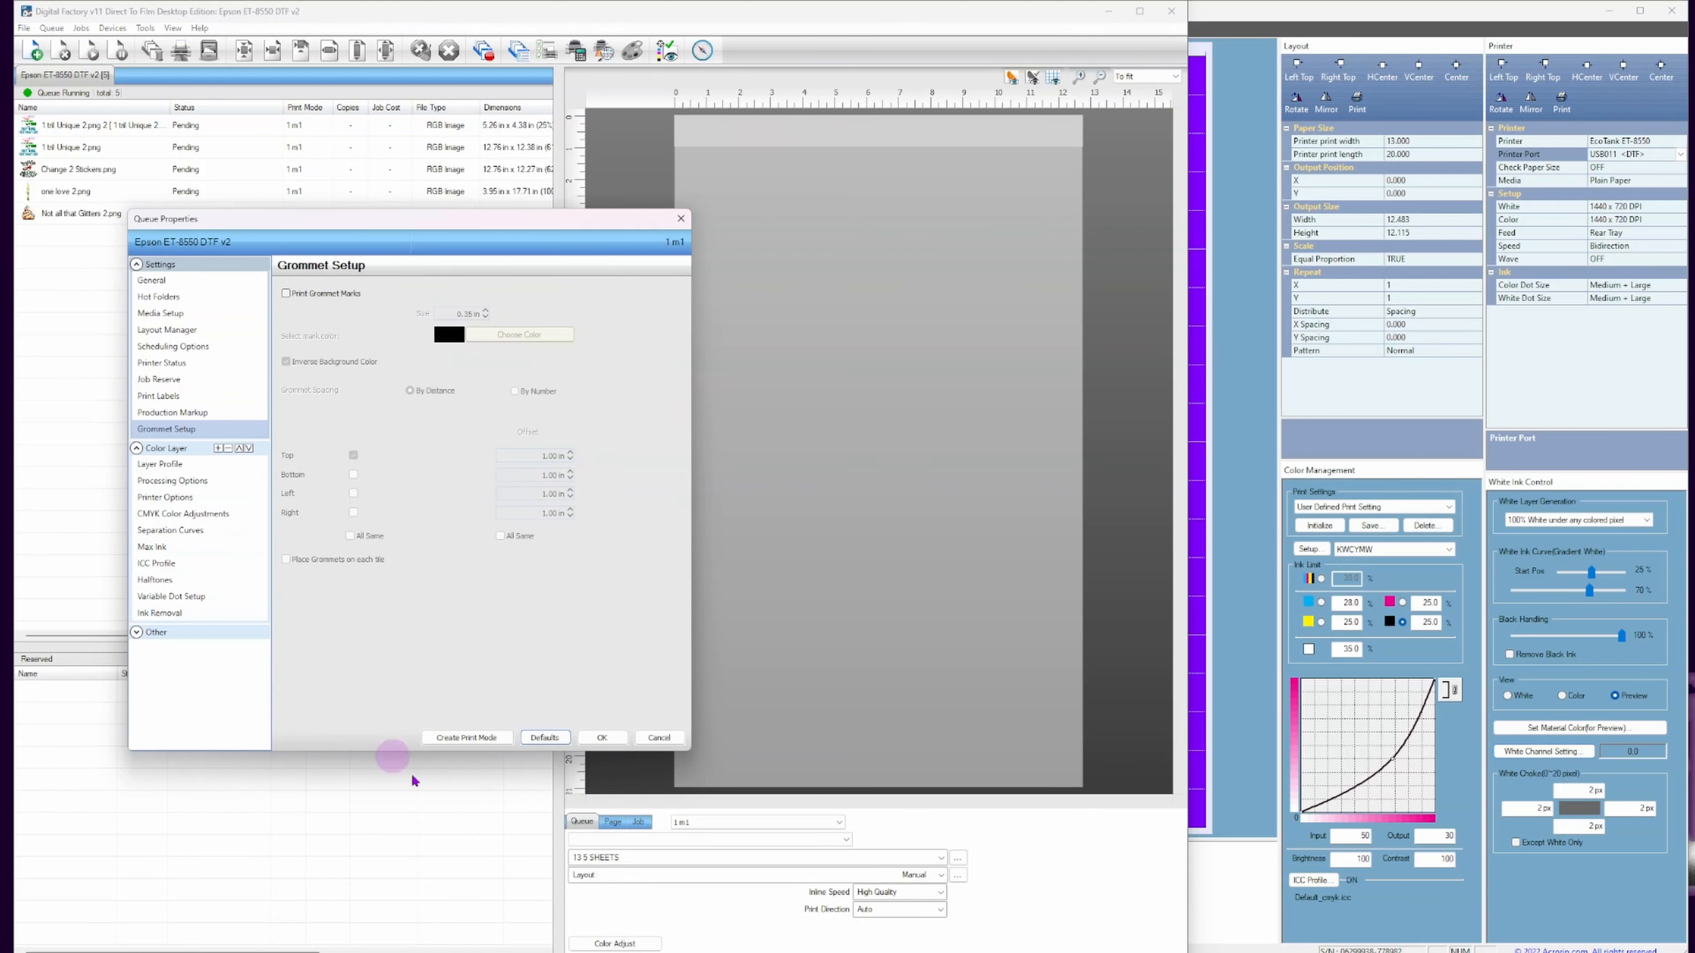
Review the color layer's Layer Profile, Processing Options, Printer Options, CMYK Color Adjustments and Separation Curves.
left_click(160, 464)
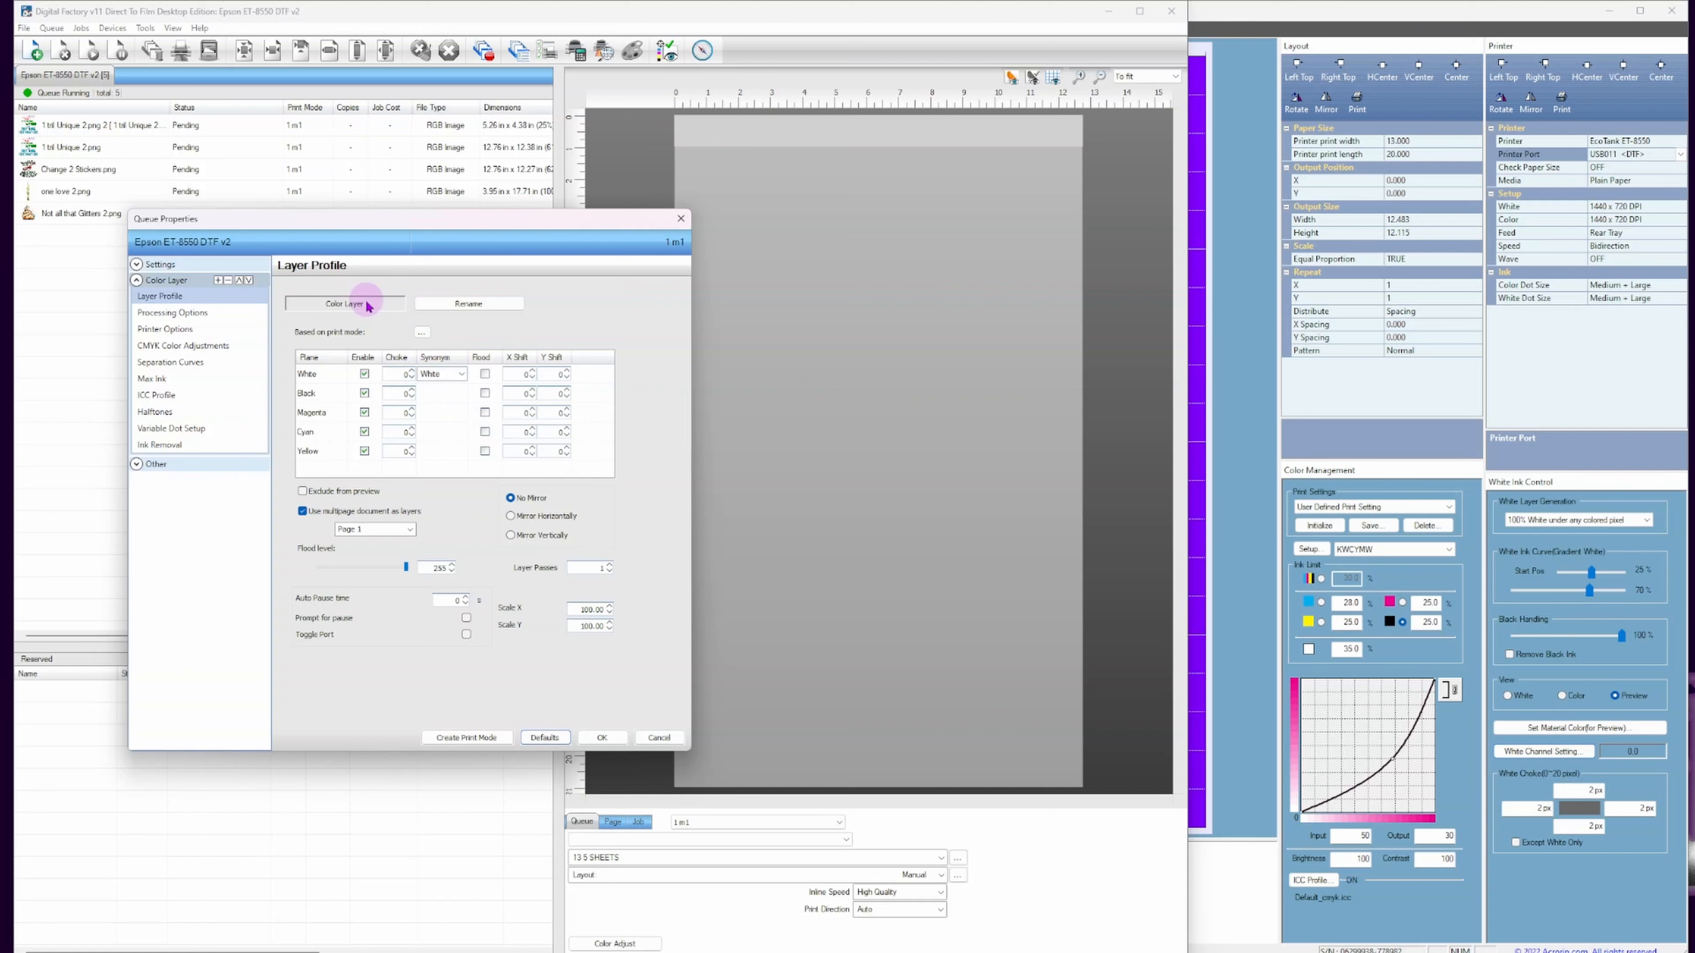
left_click(187, 312)
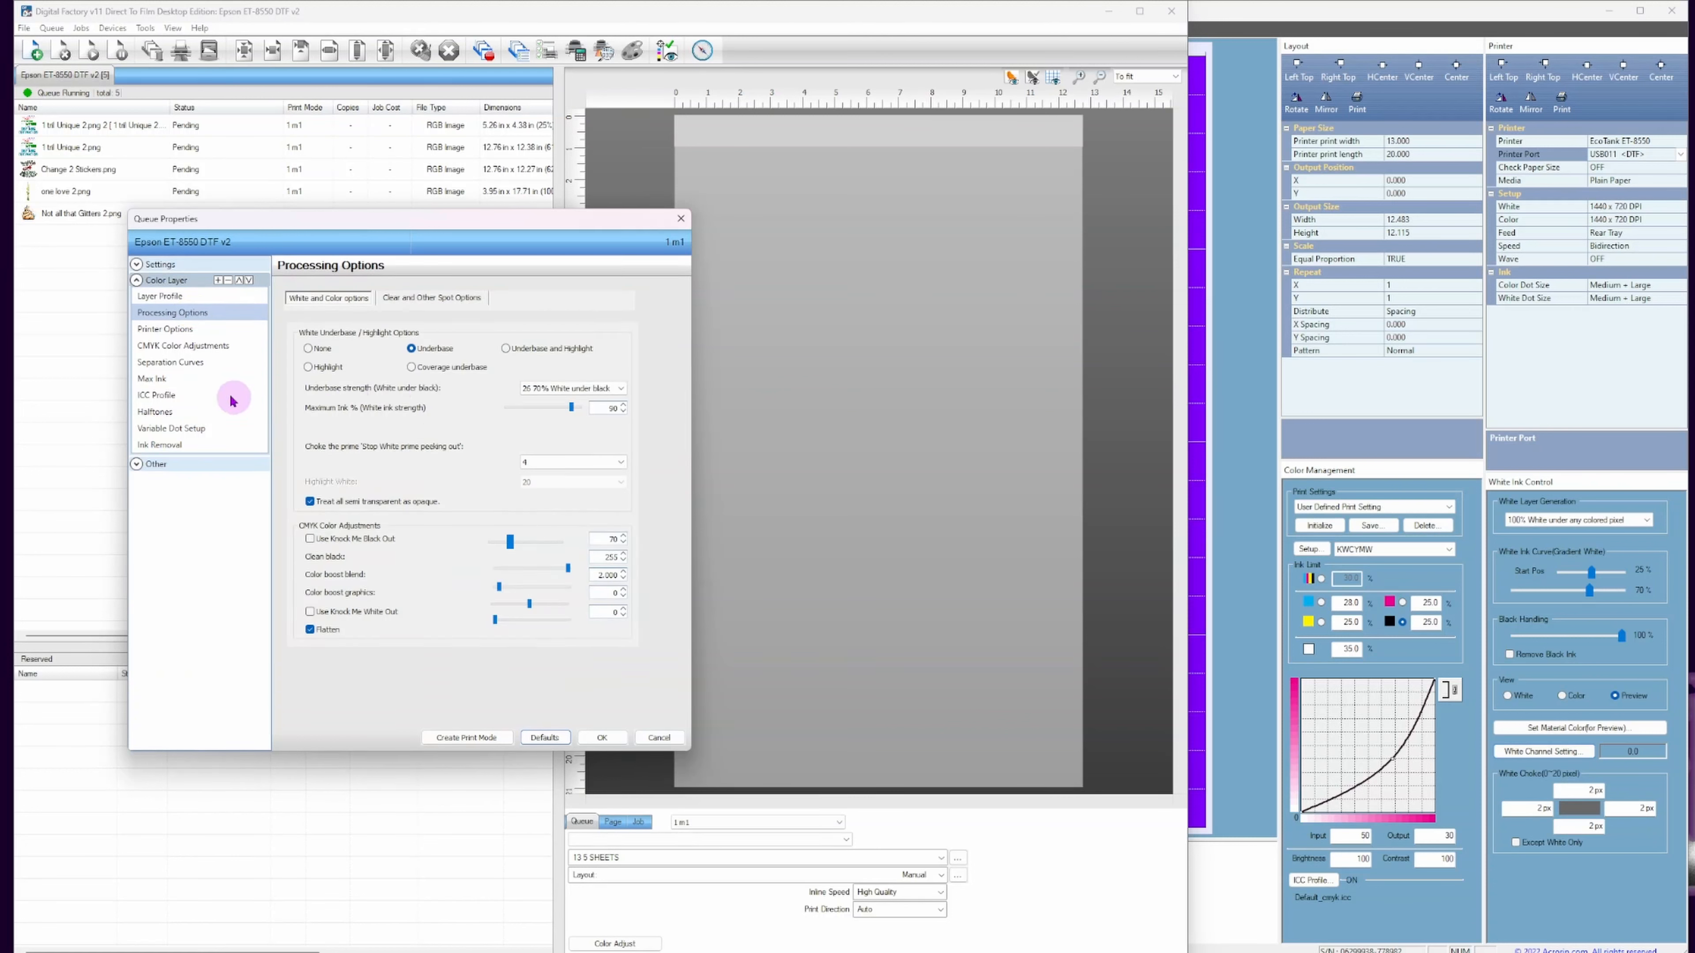
left_click(231, 330)
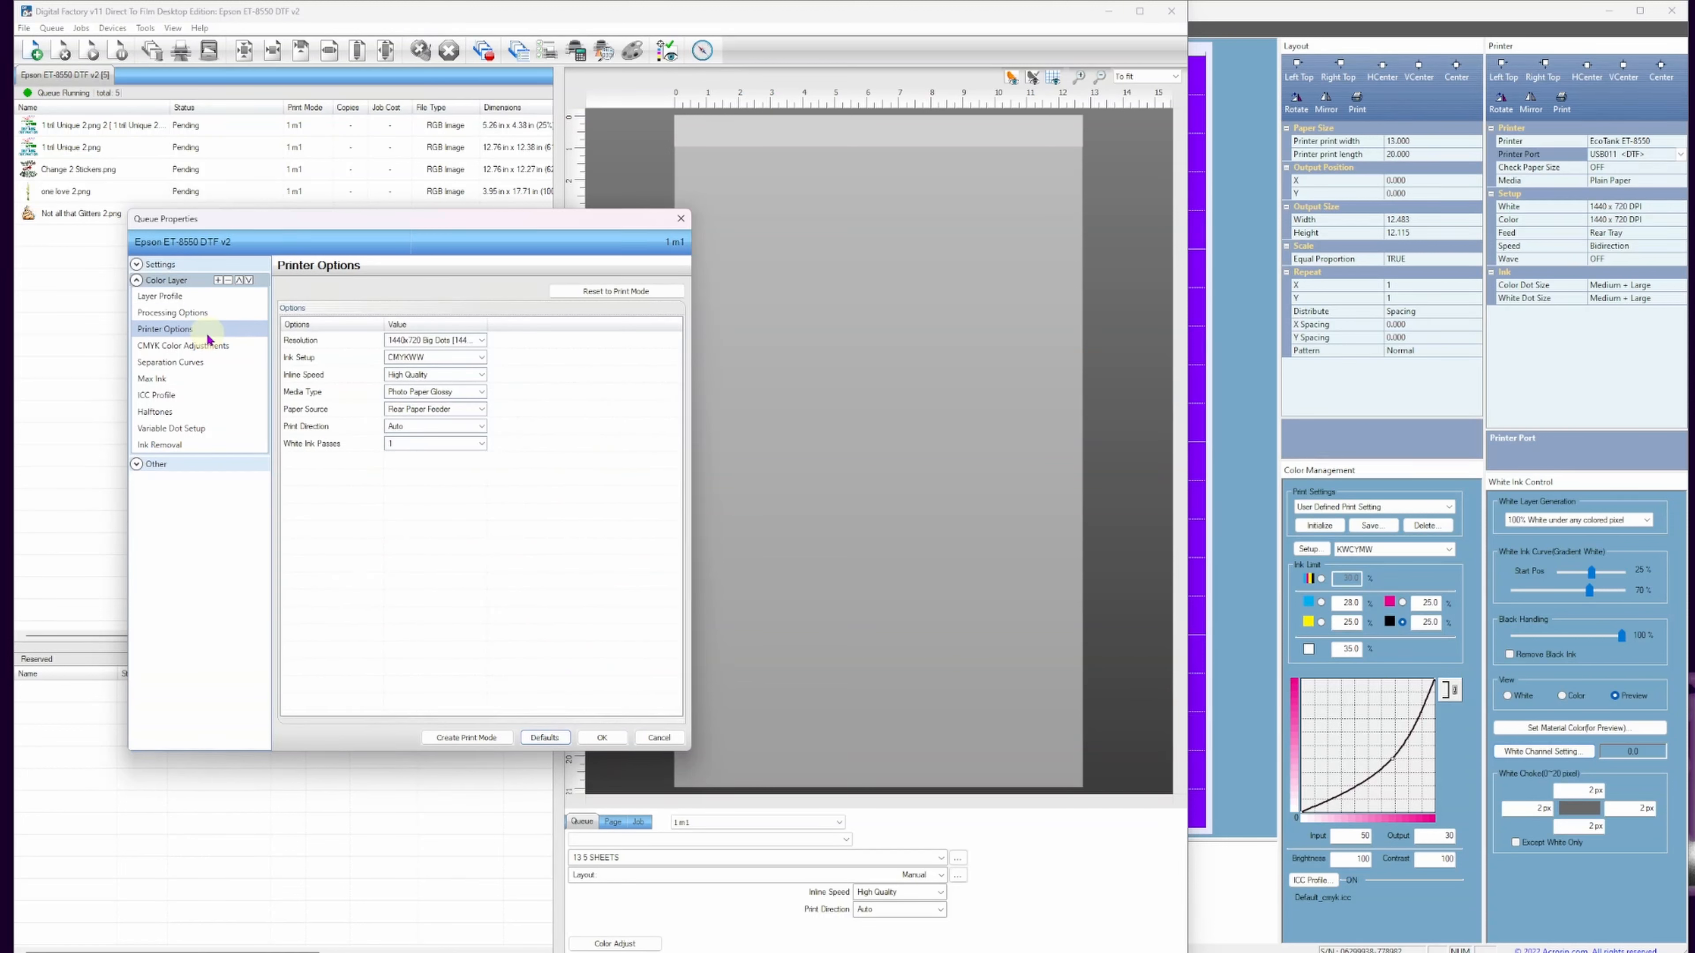
left_click(215, 349)
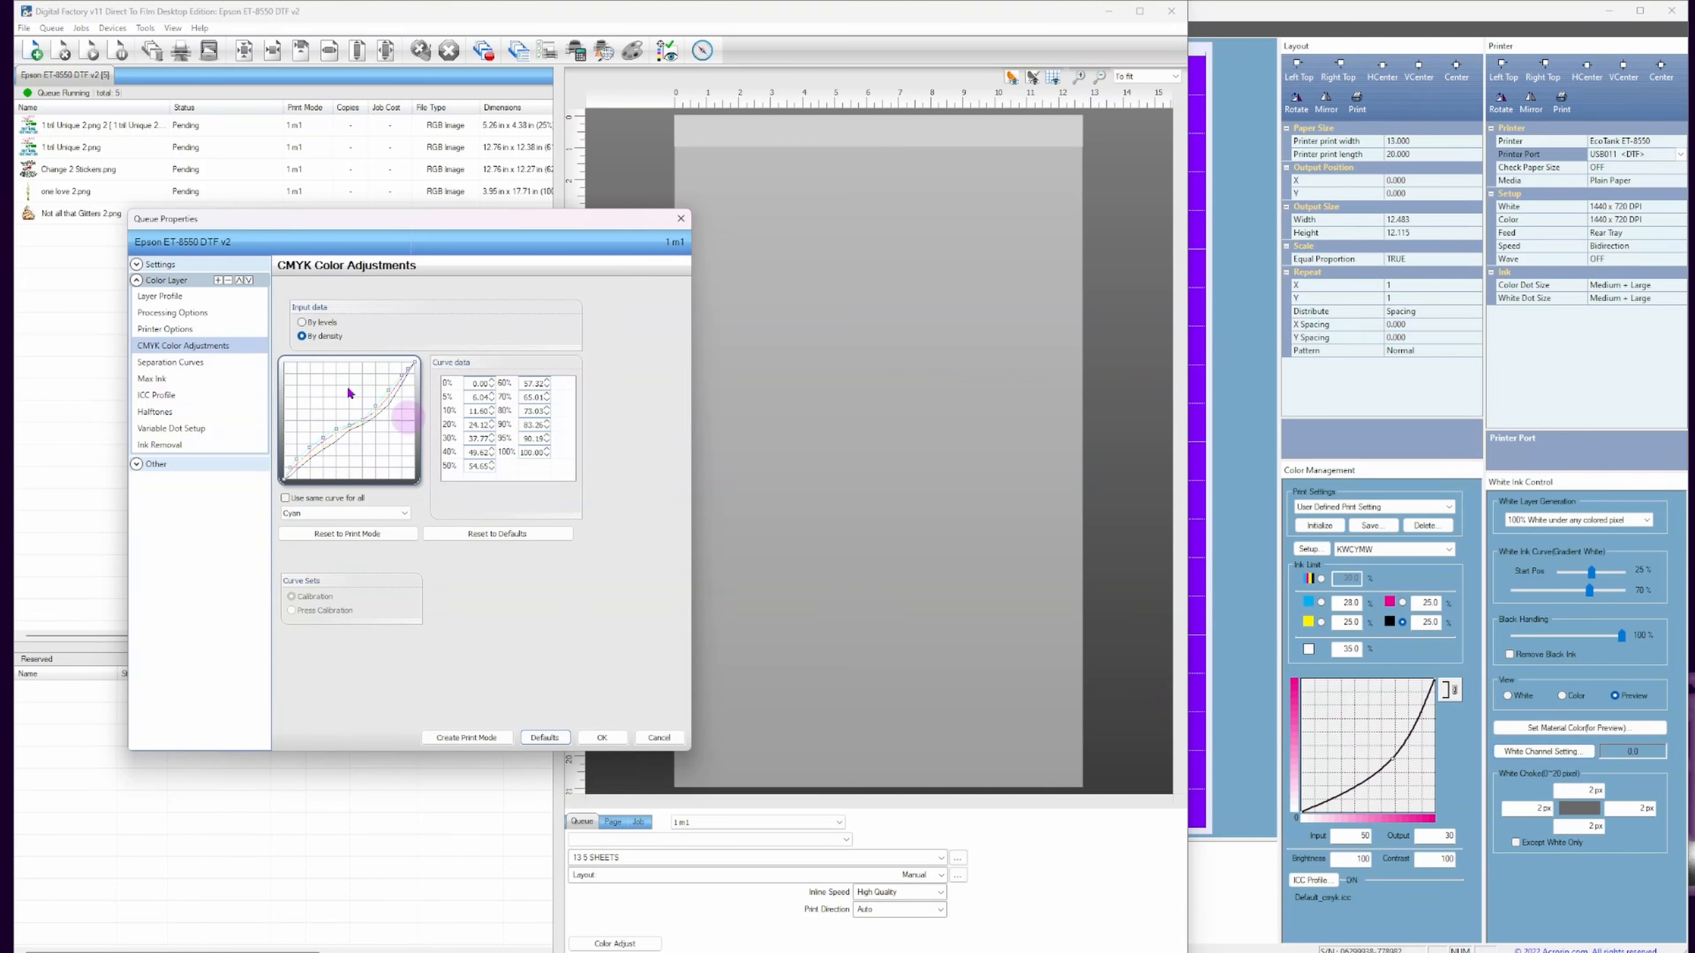
left_click(207, 362)
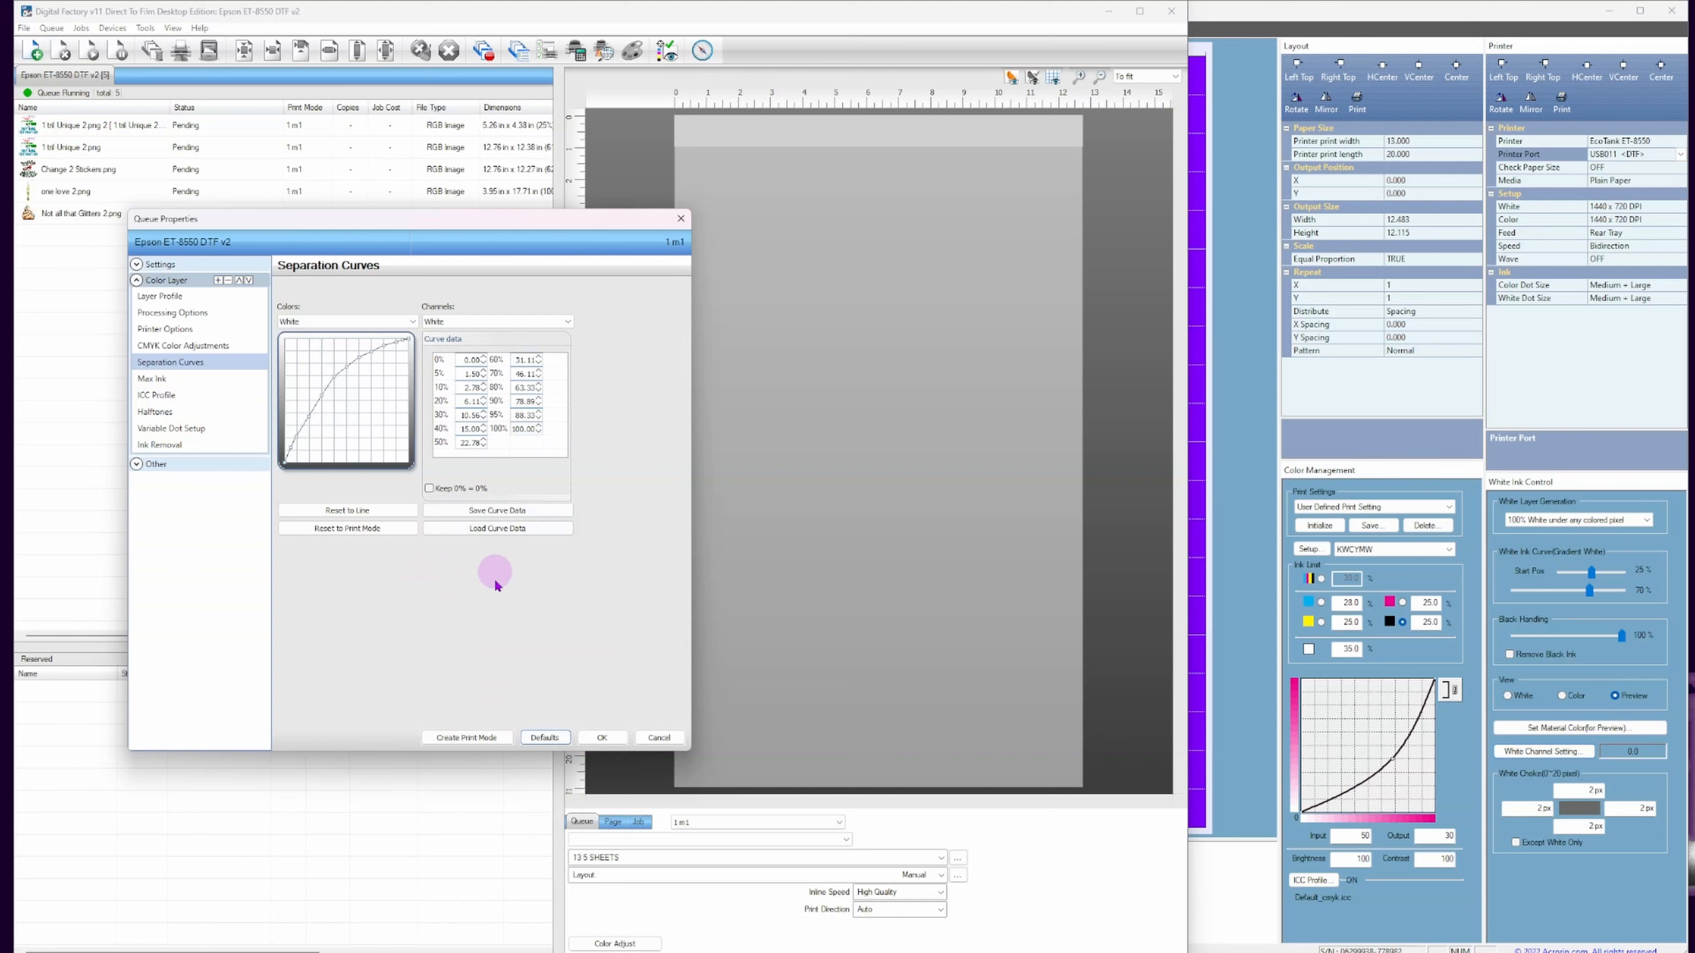
Review the color layer's Max Ink, ICC Profile, Halftones and Variable Dot Setup settings.
left_click(160, 379)
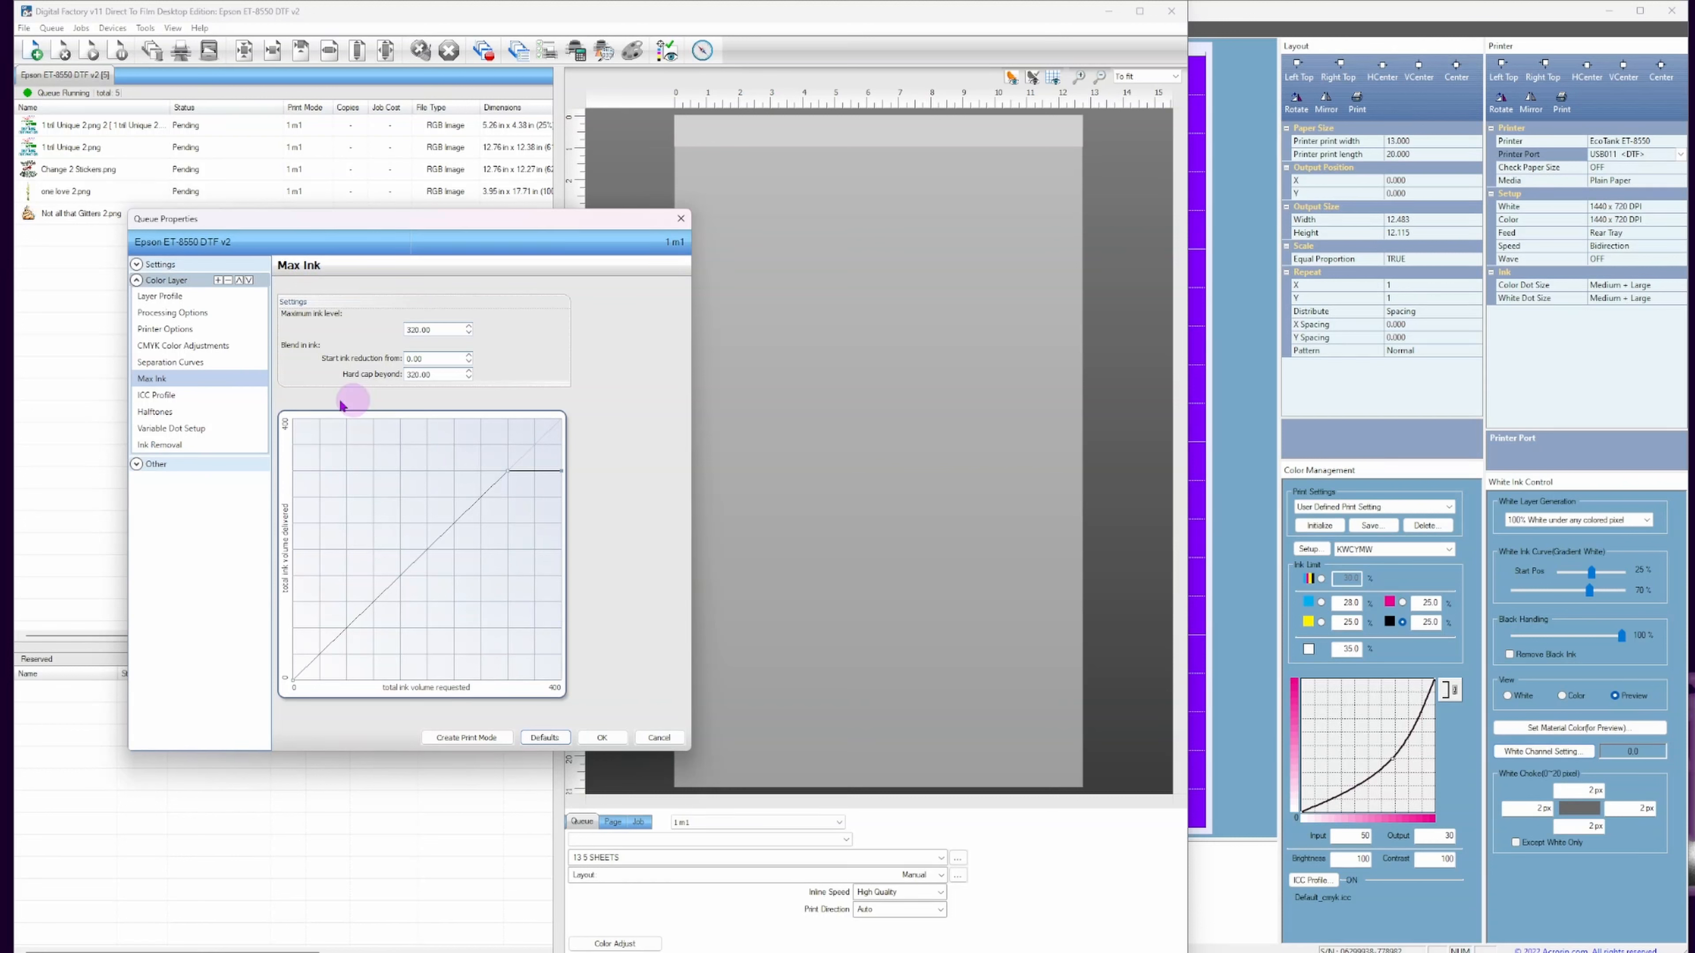
left_click(186, 395)
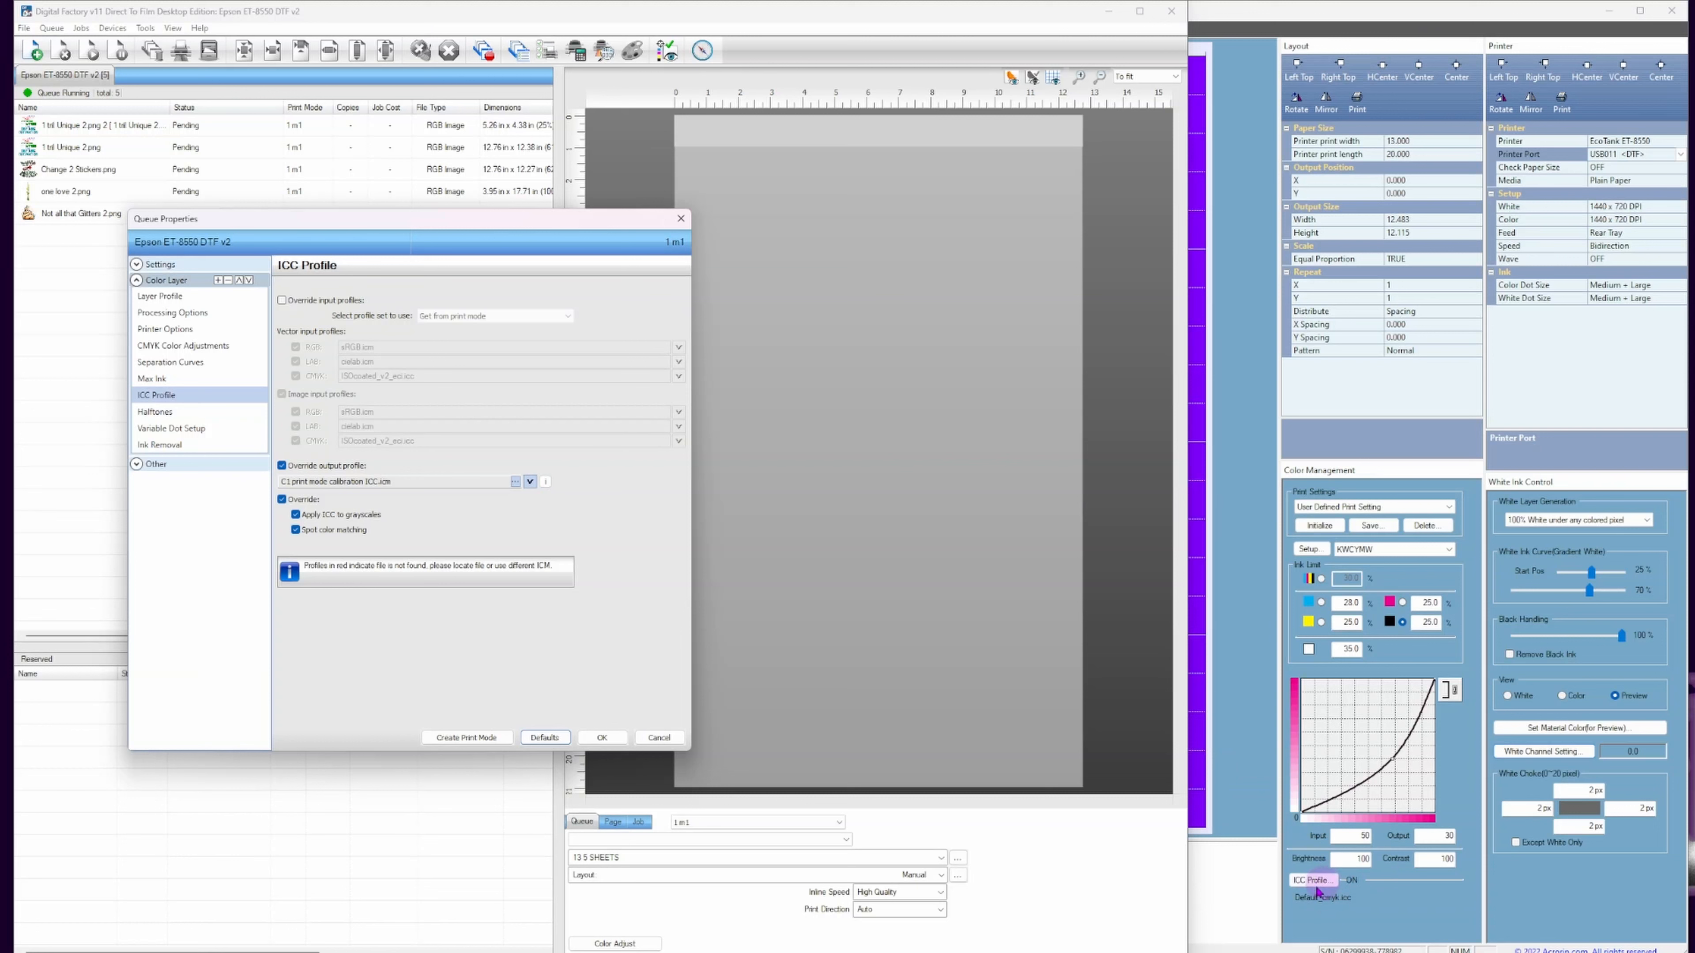
left_click(172, 411)
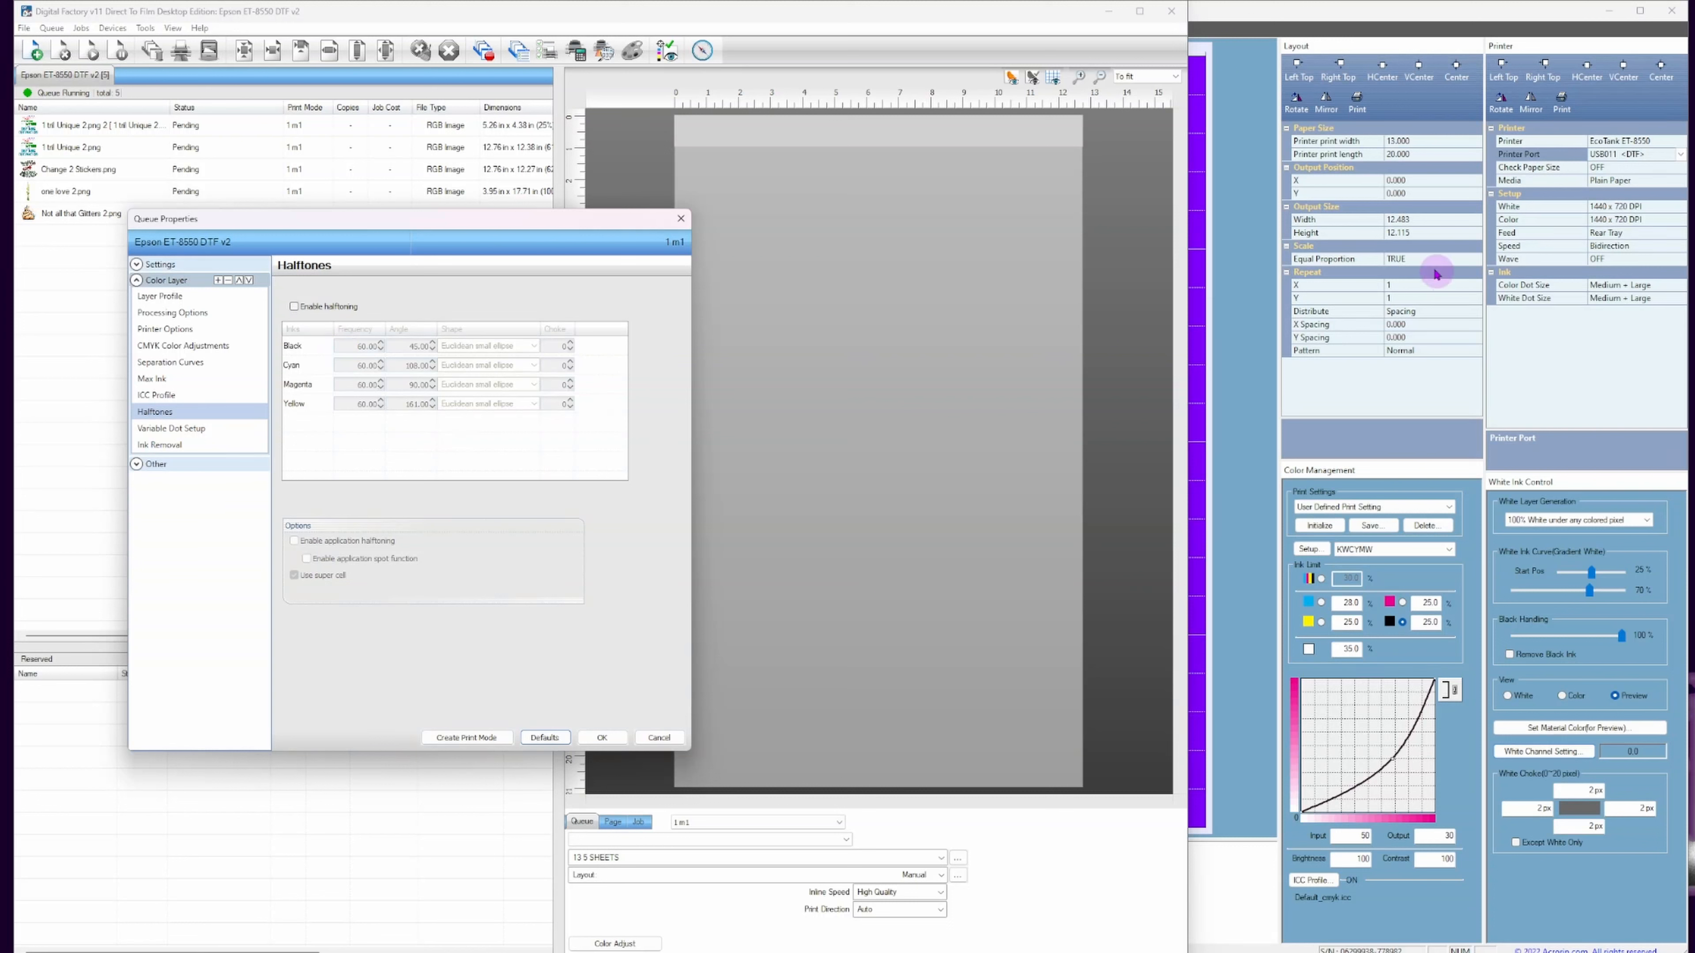
left_click(170, 428)
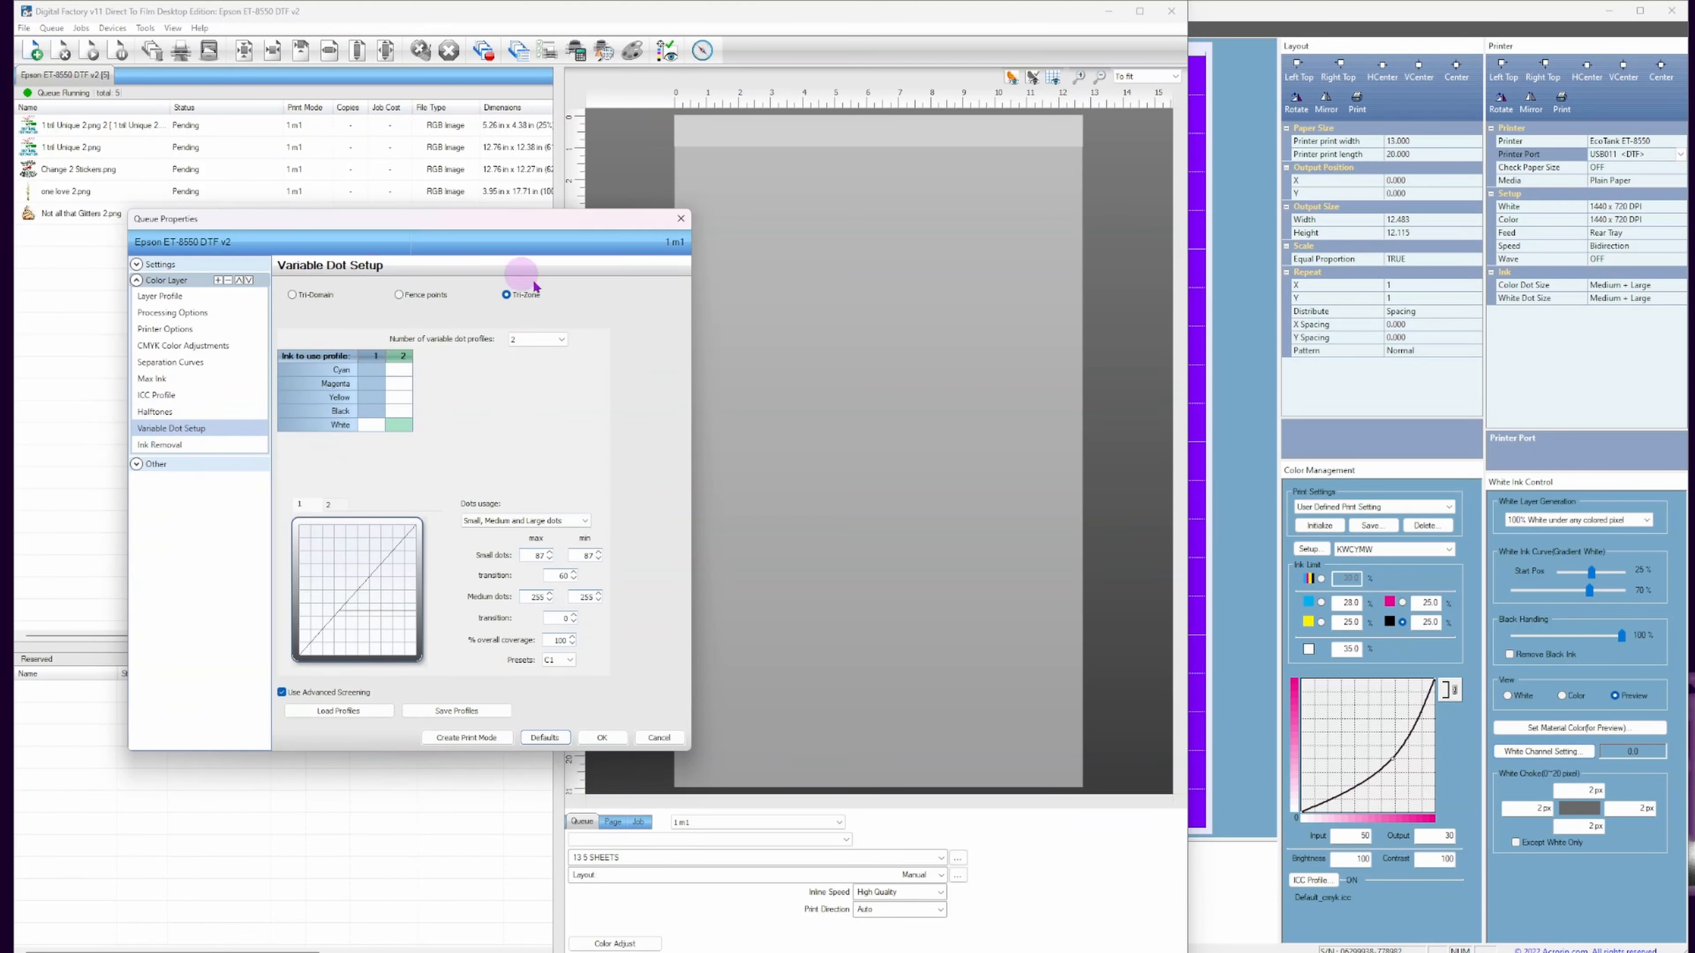
View the color layer's Ink Removal settings and the queue's Costing values.
left_click(149, 448)
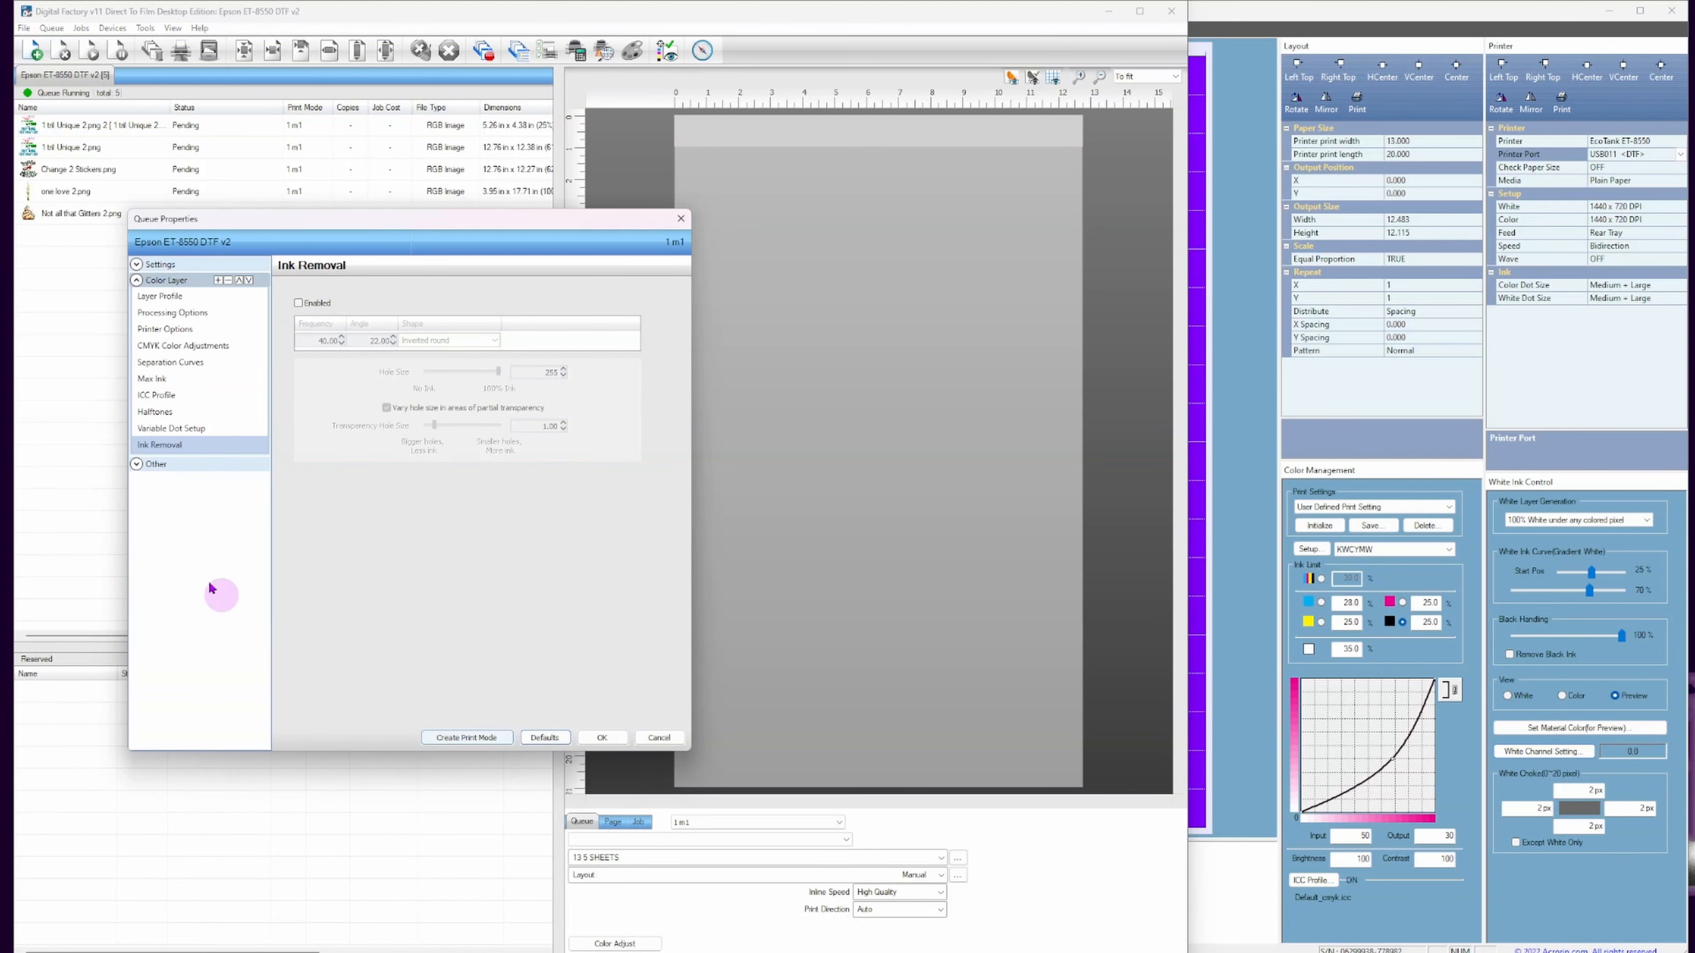
left_click(164, 464)
left_click(158, 482)
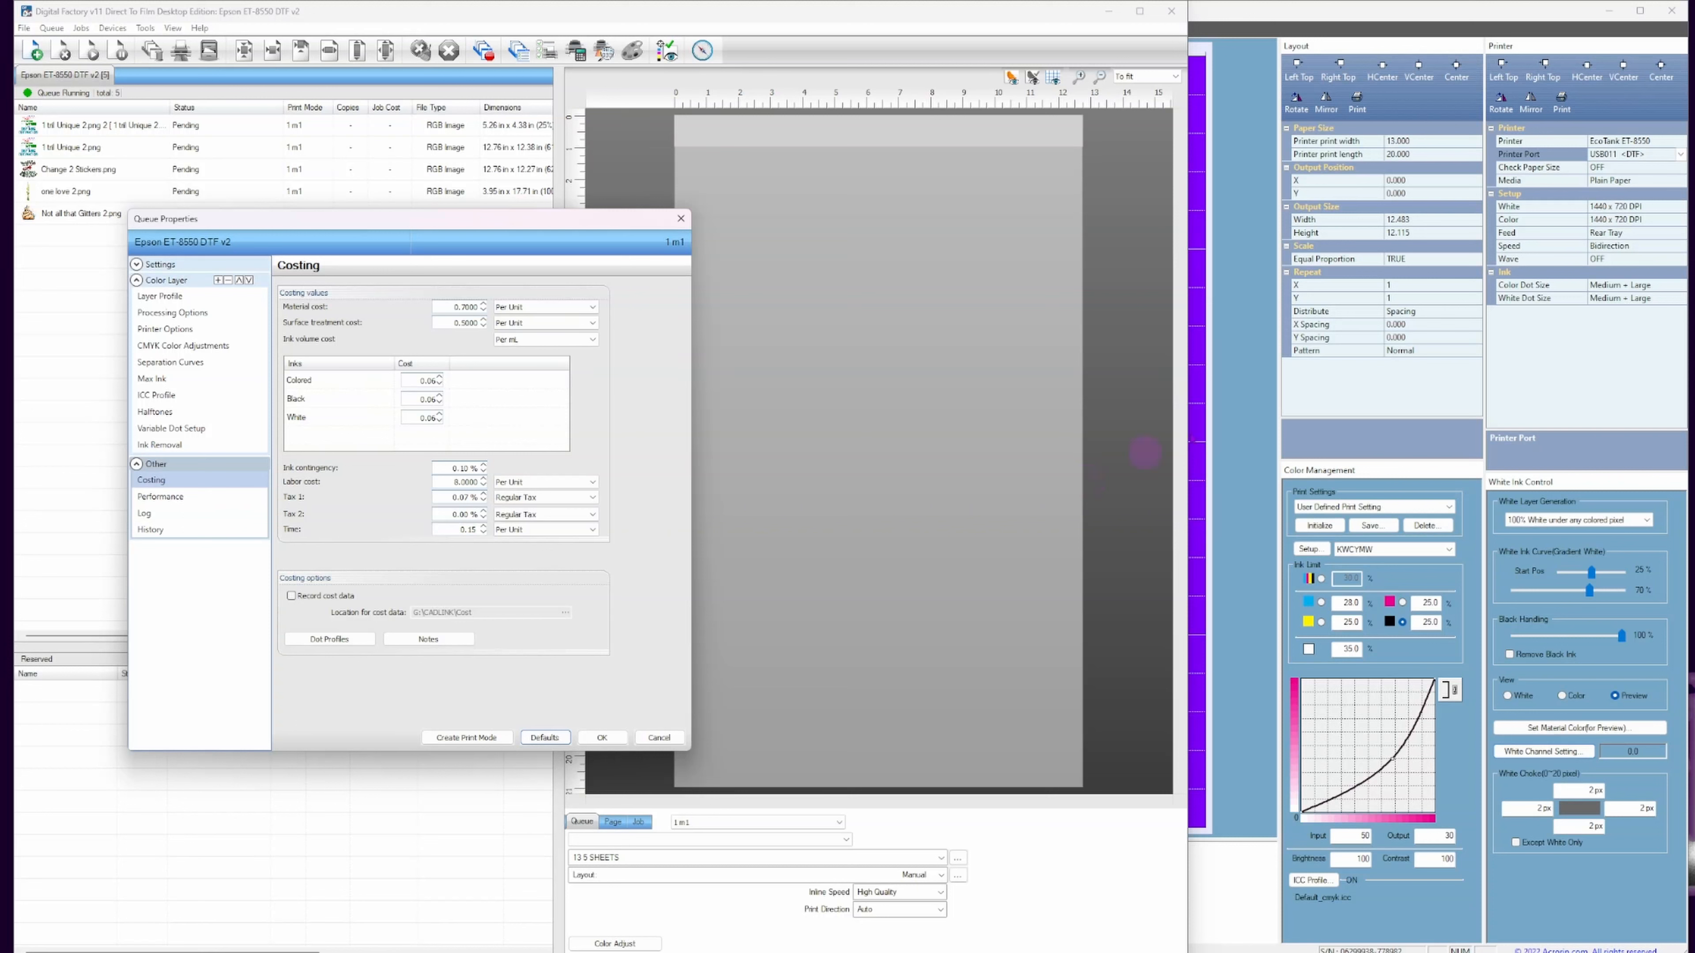
Enable Enhanced Image Quality in the queue's Performance settings, view the Log and accept the queue properties.
left_click(148, 497)
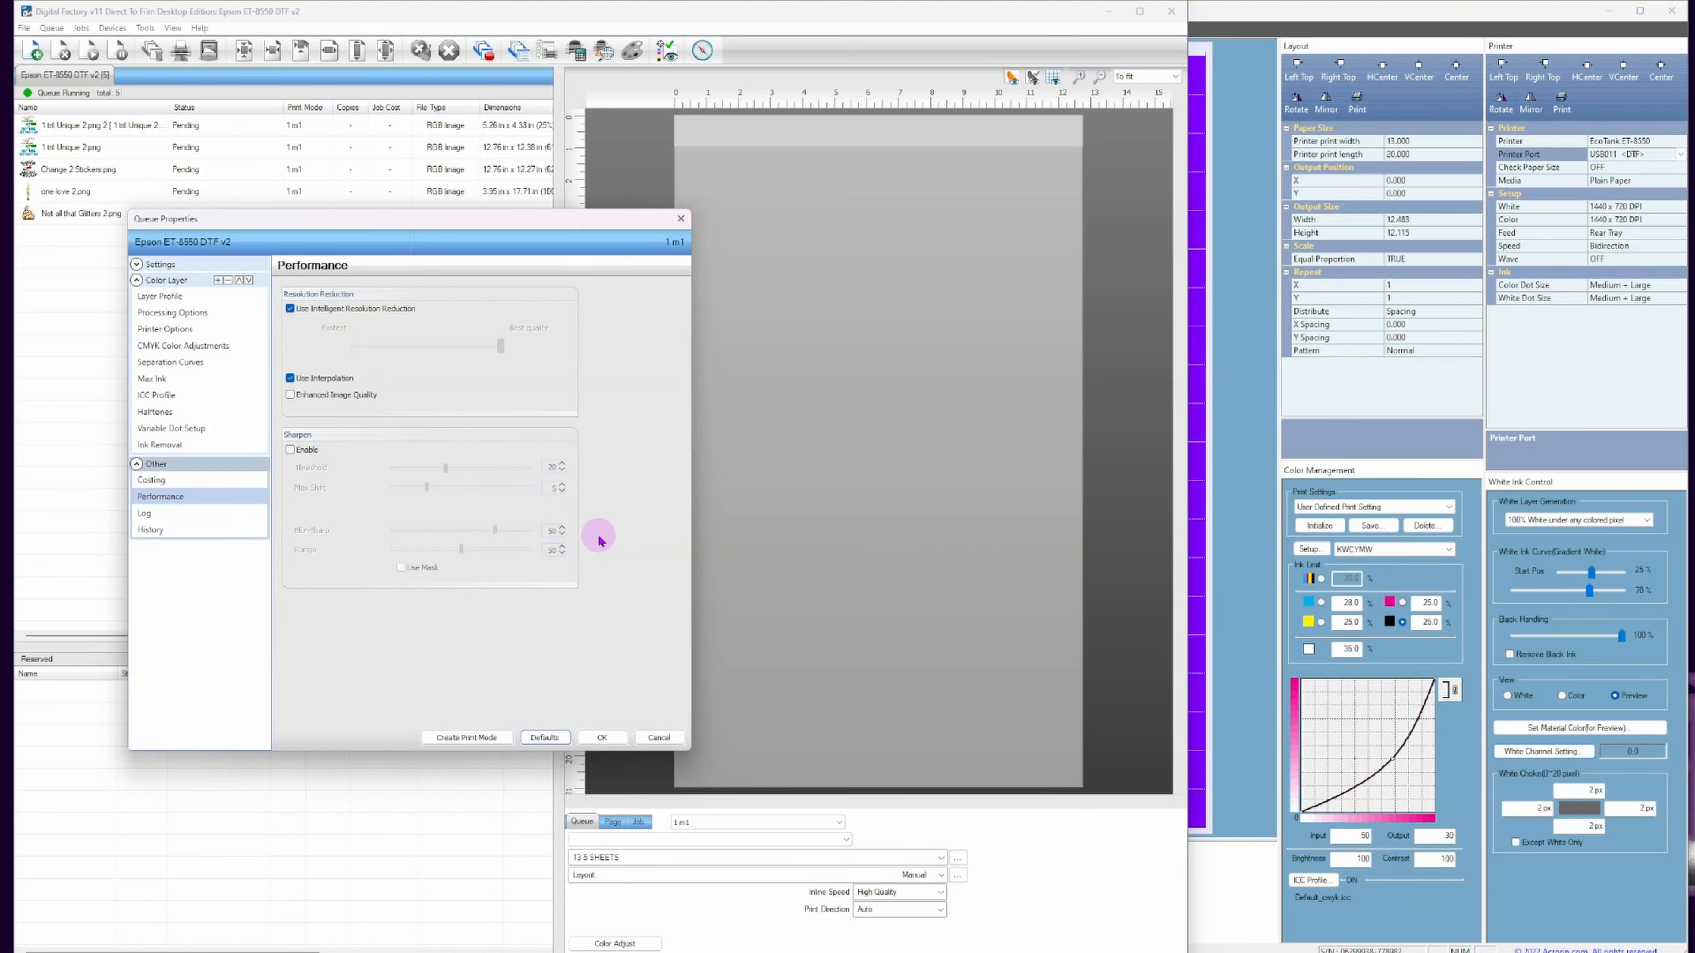
left_click(292, 396)
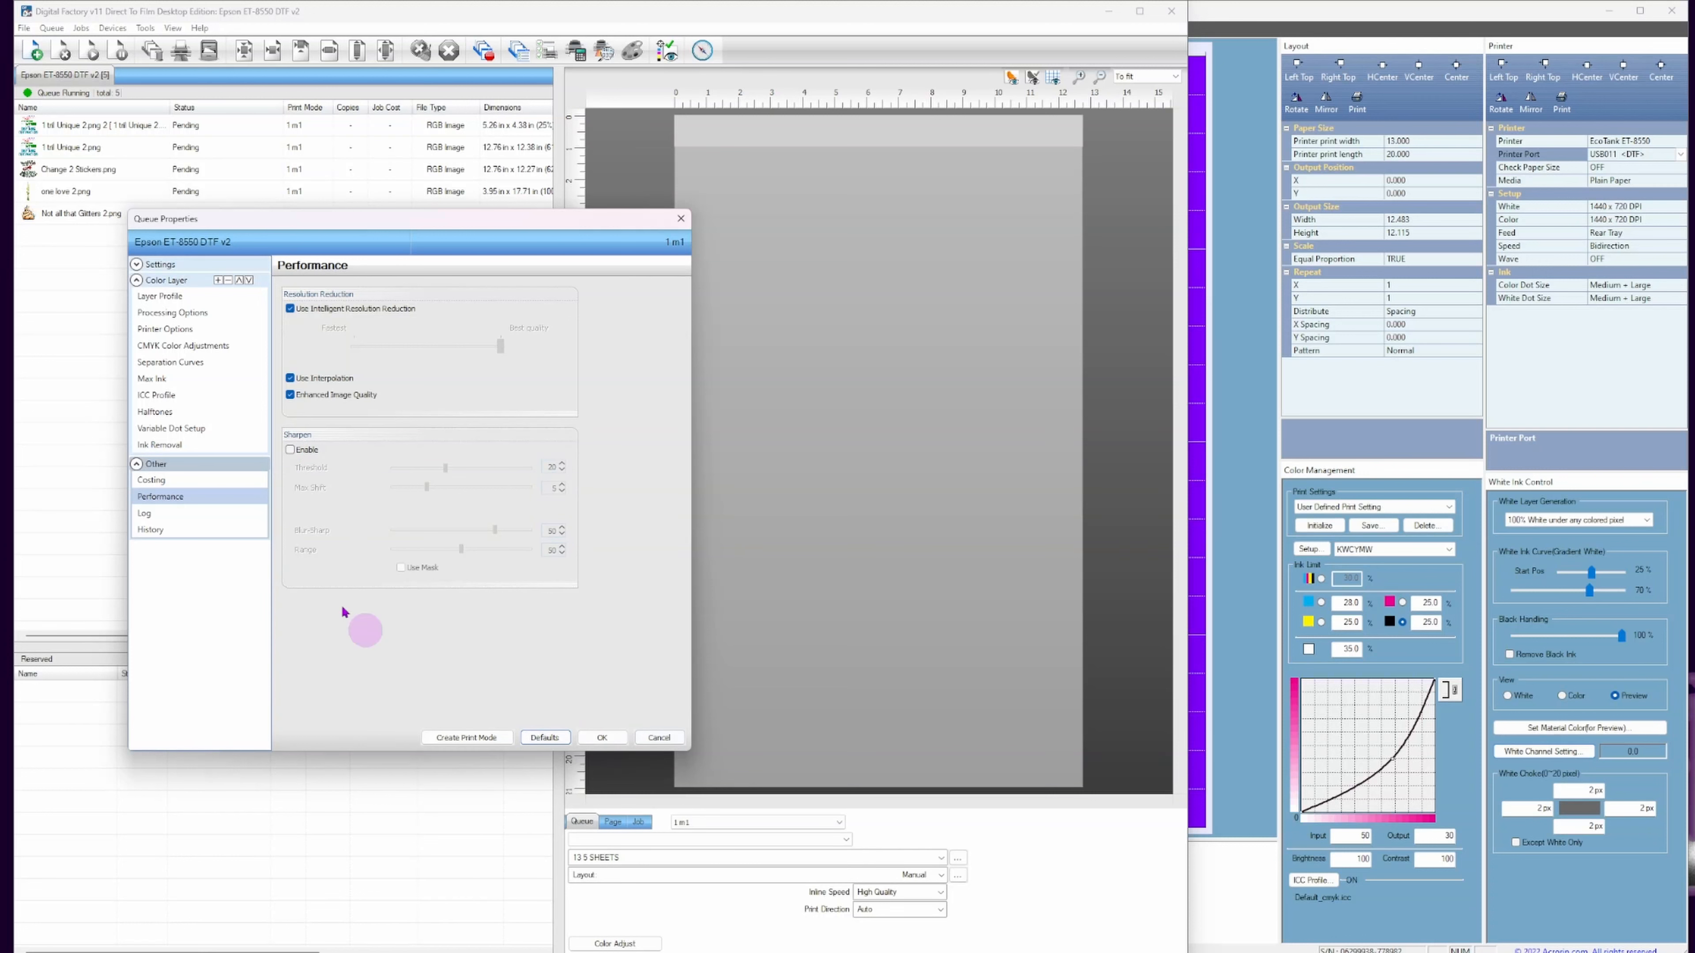
left_click(146, 513)
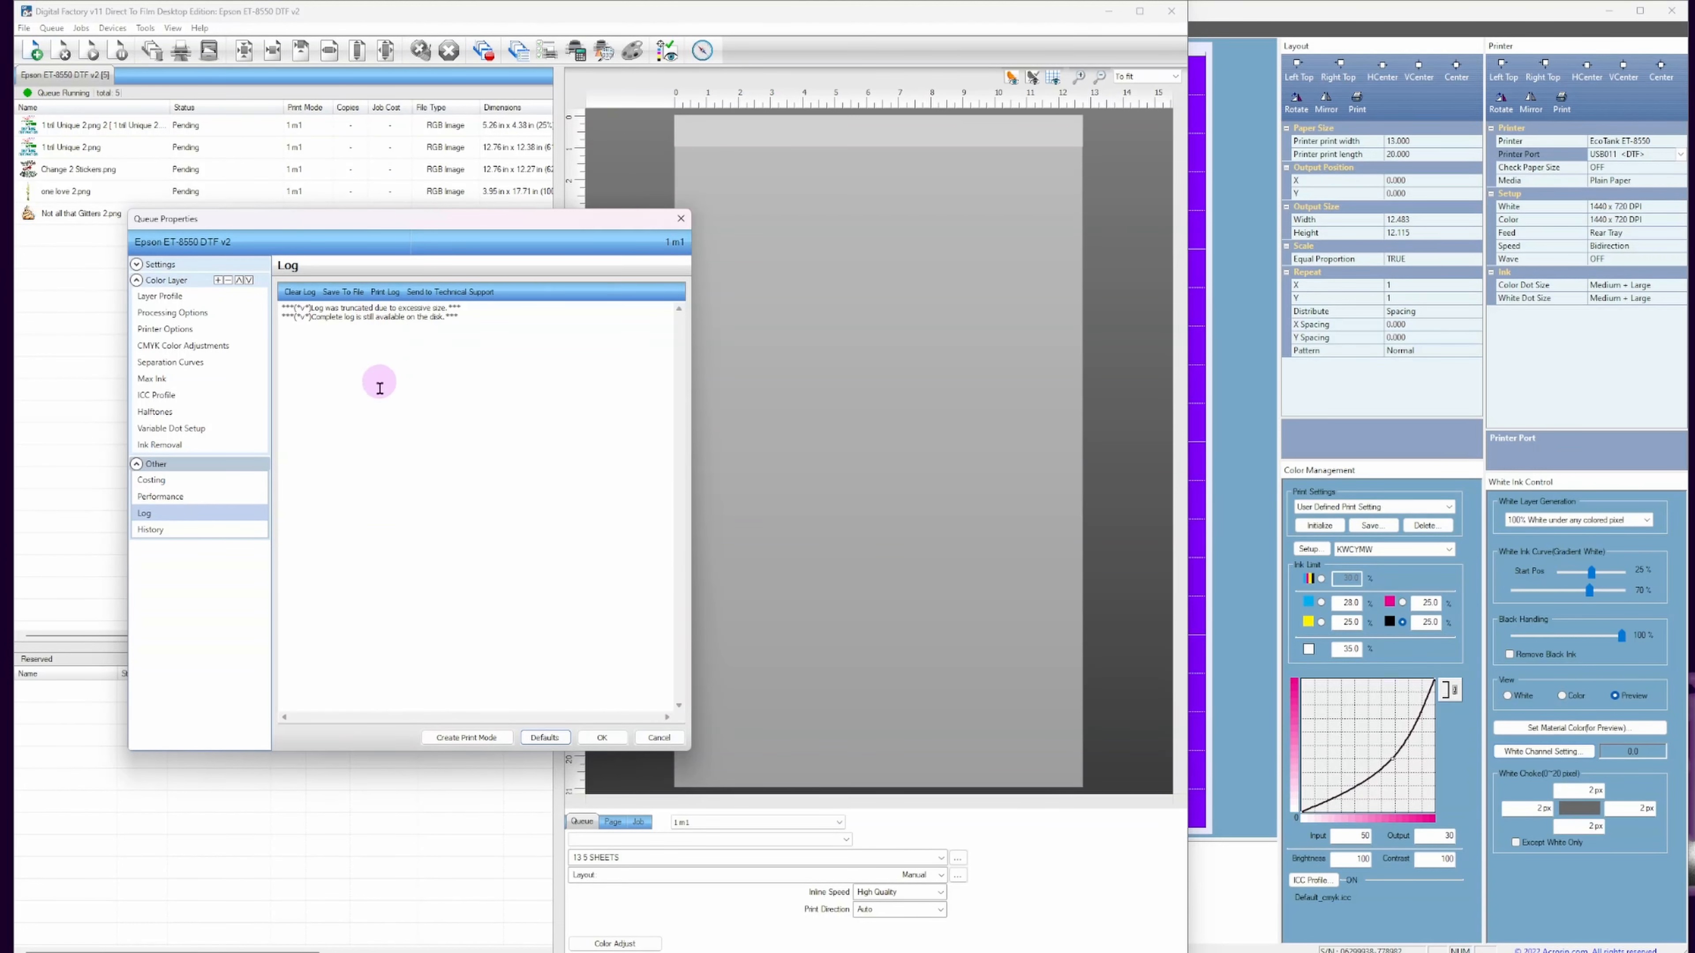
left_click(602, 737)
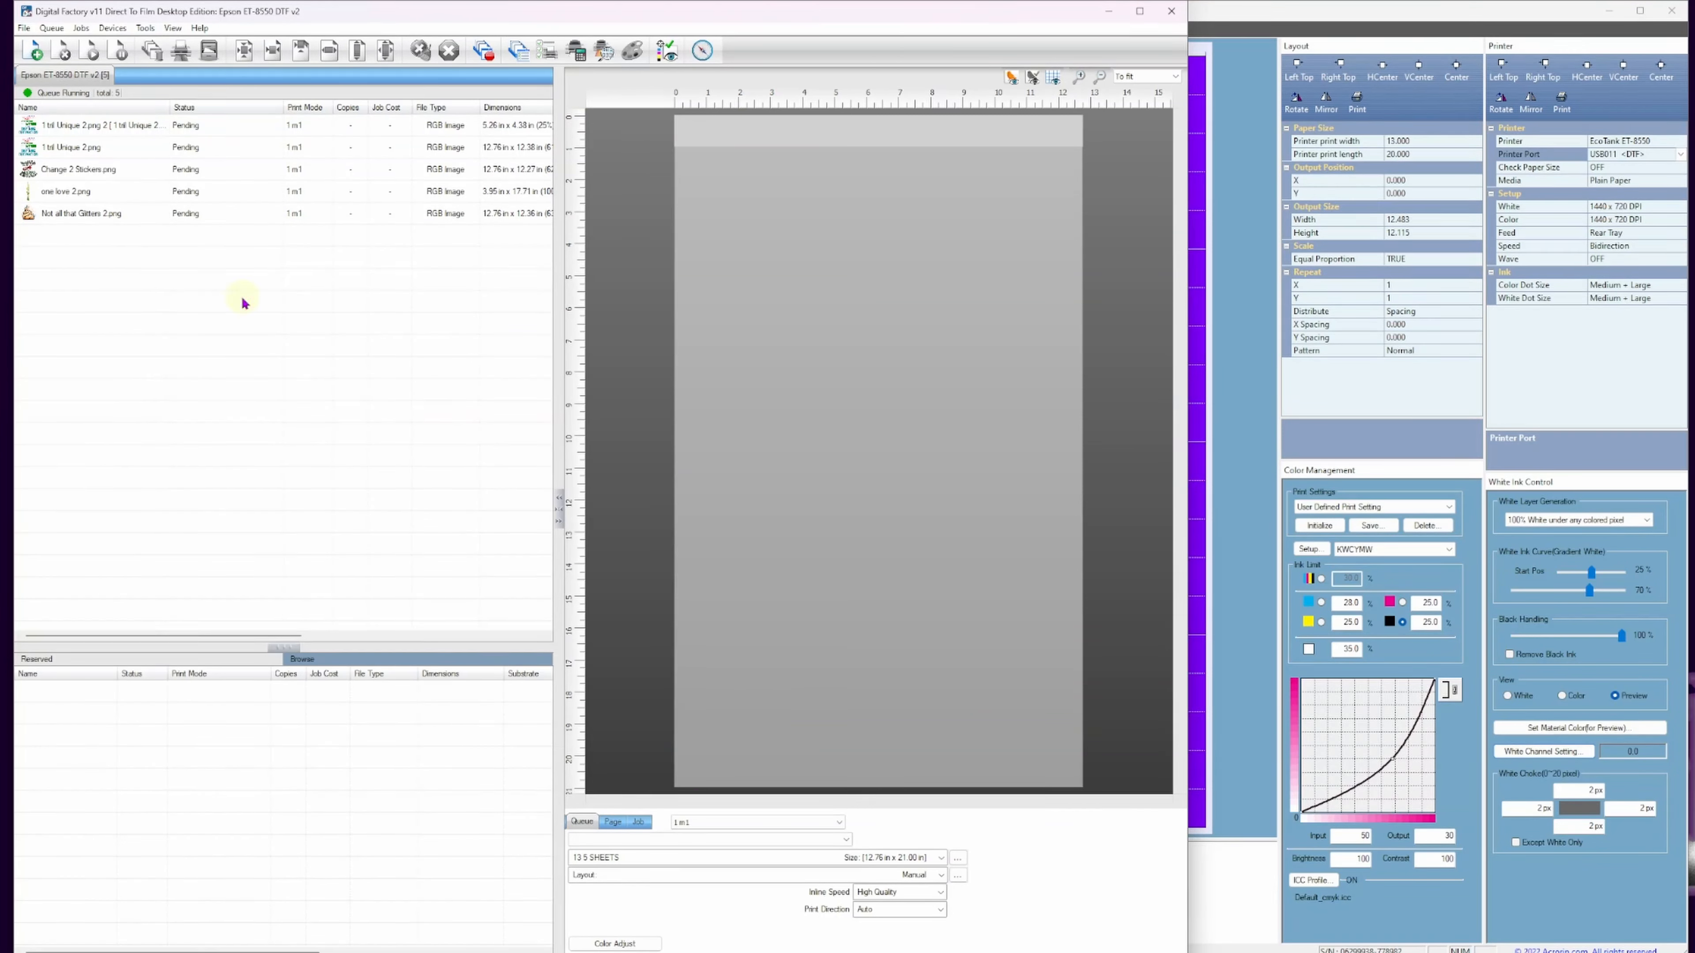
Delete the Change 2 Stickers, one love 2 and Not all that Glitters 2 jobs from the print queue.
left_click_drag(69, 234, 55, 148)
mouse_move(55, 149)
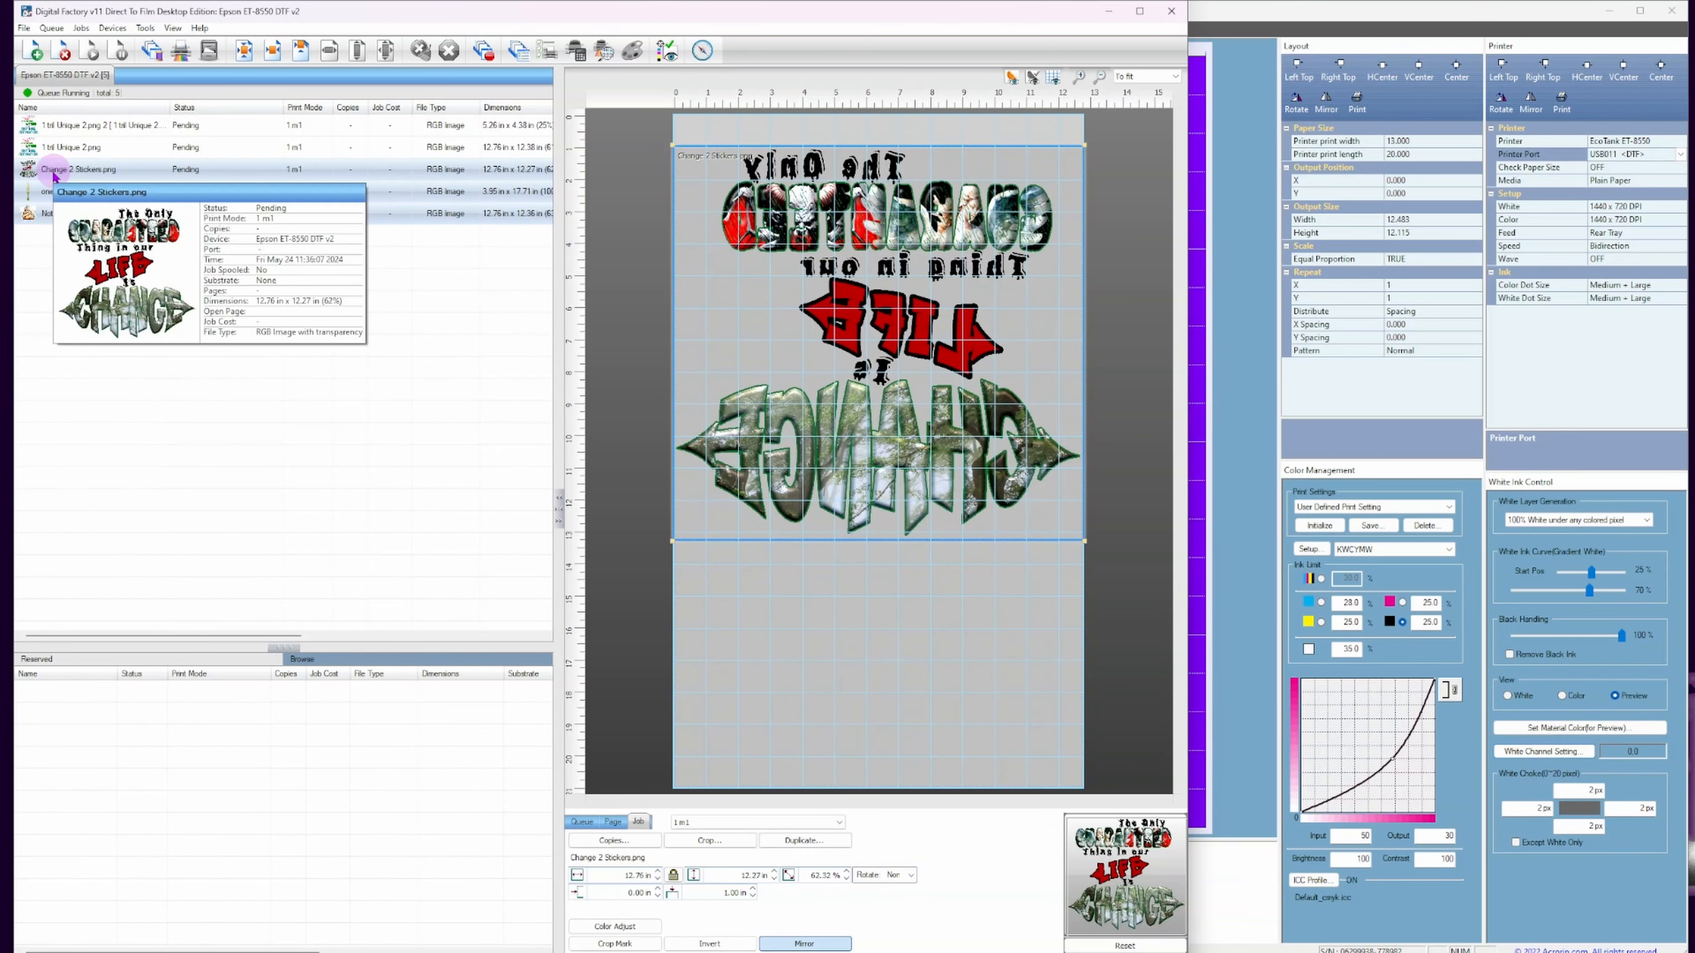
key("Delete")
left_click(1345, 411)
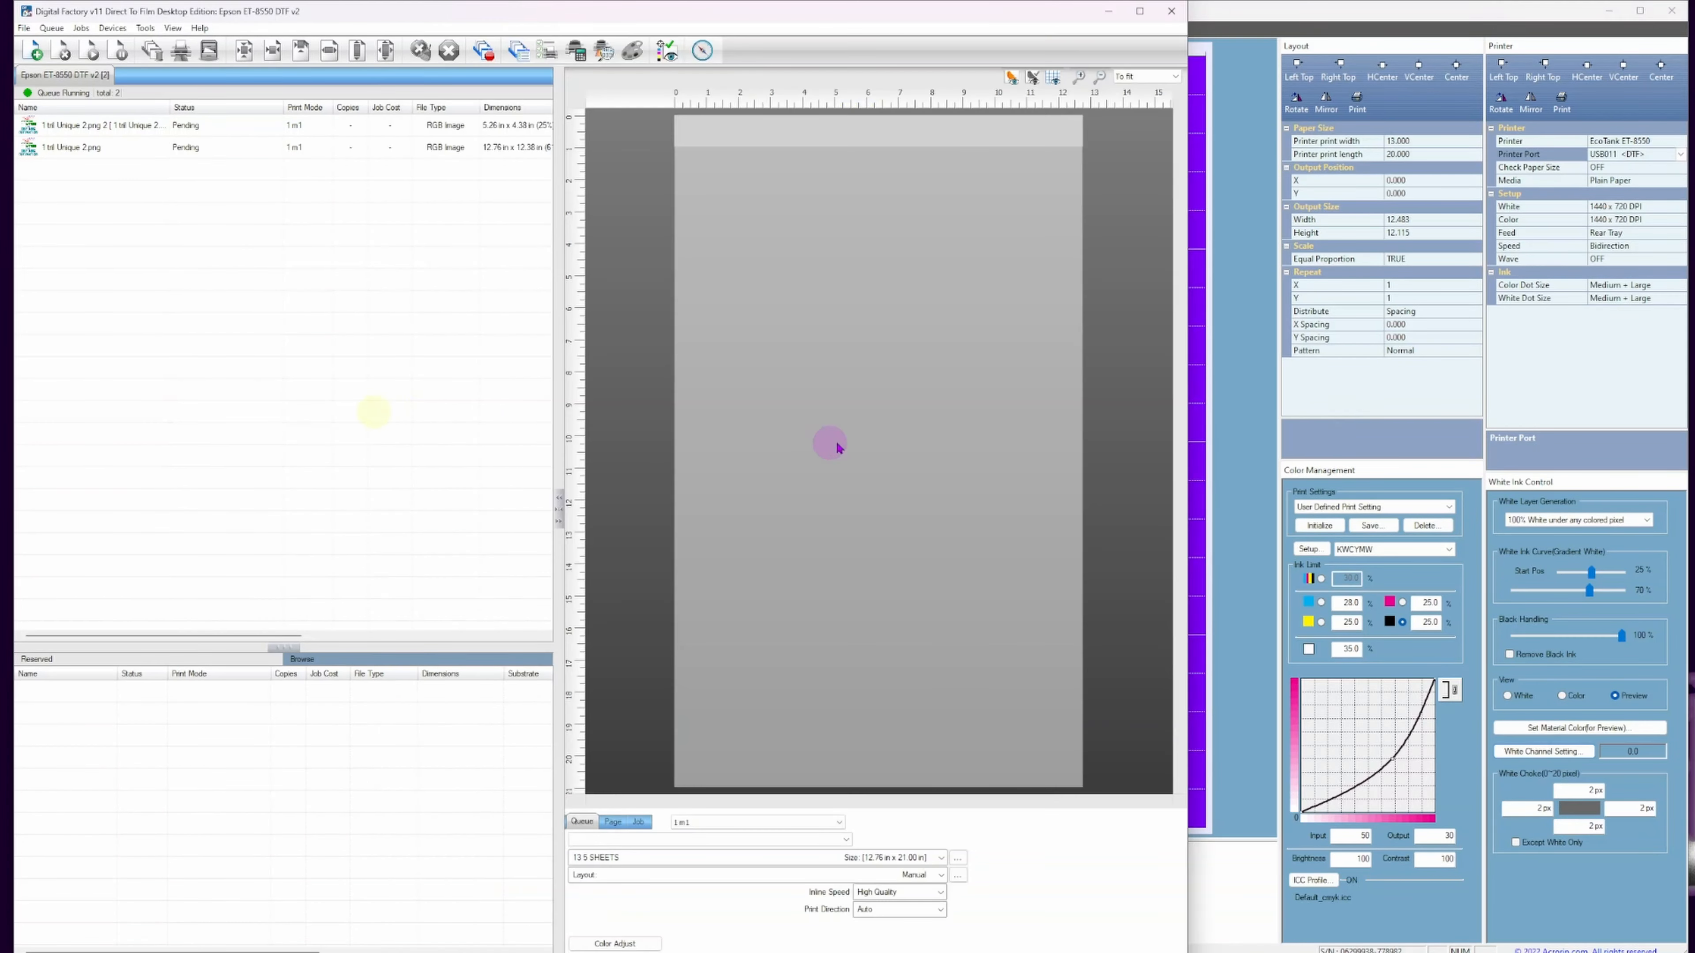
Switch back and forth between AcroRIP and Digital Factory to compare their main windows.
left_click(836, 439)
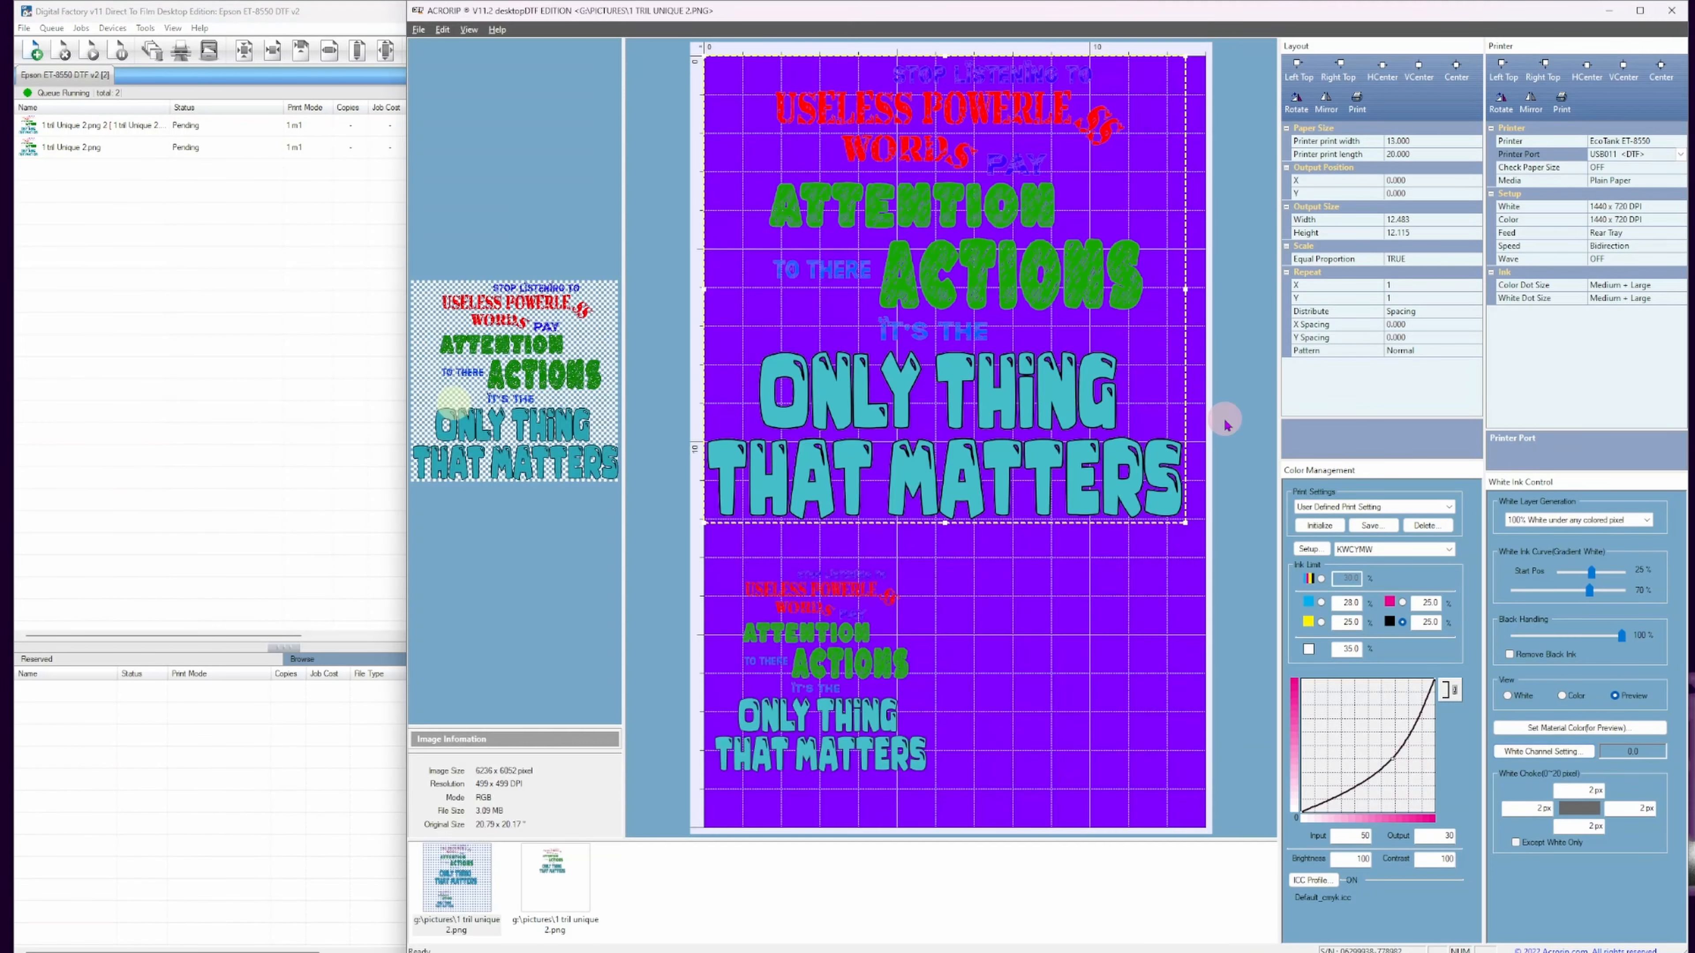
left_click(232, 379)
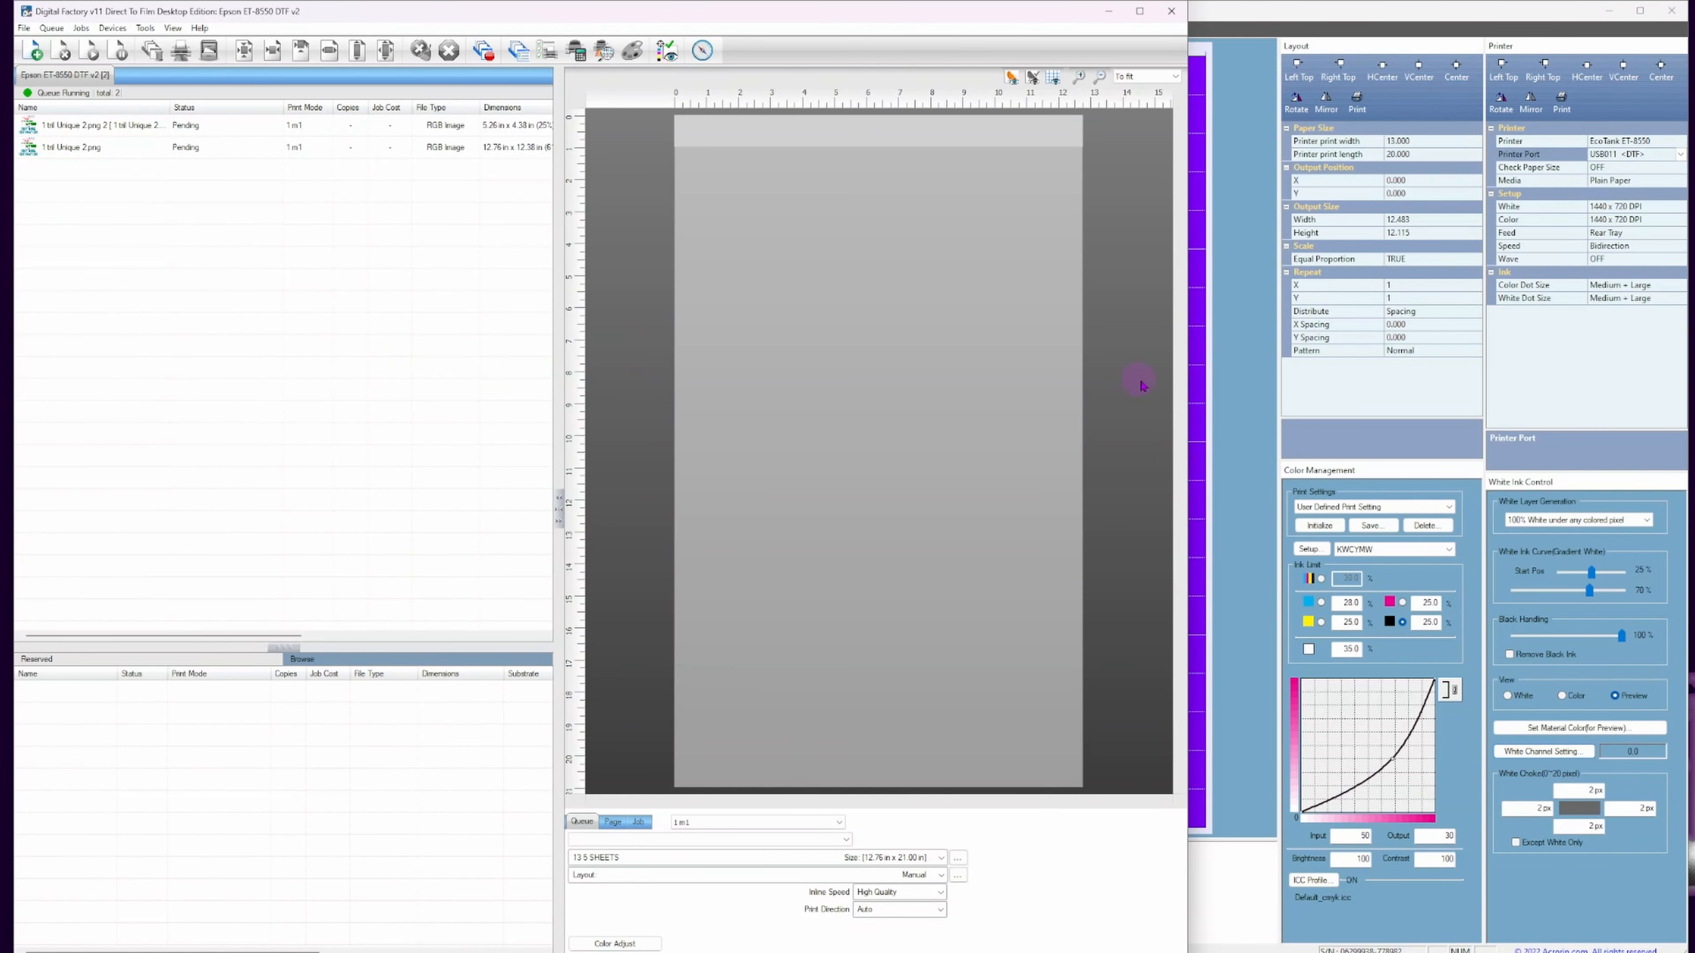
left_click(1257, 377)
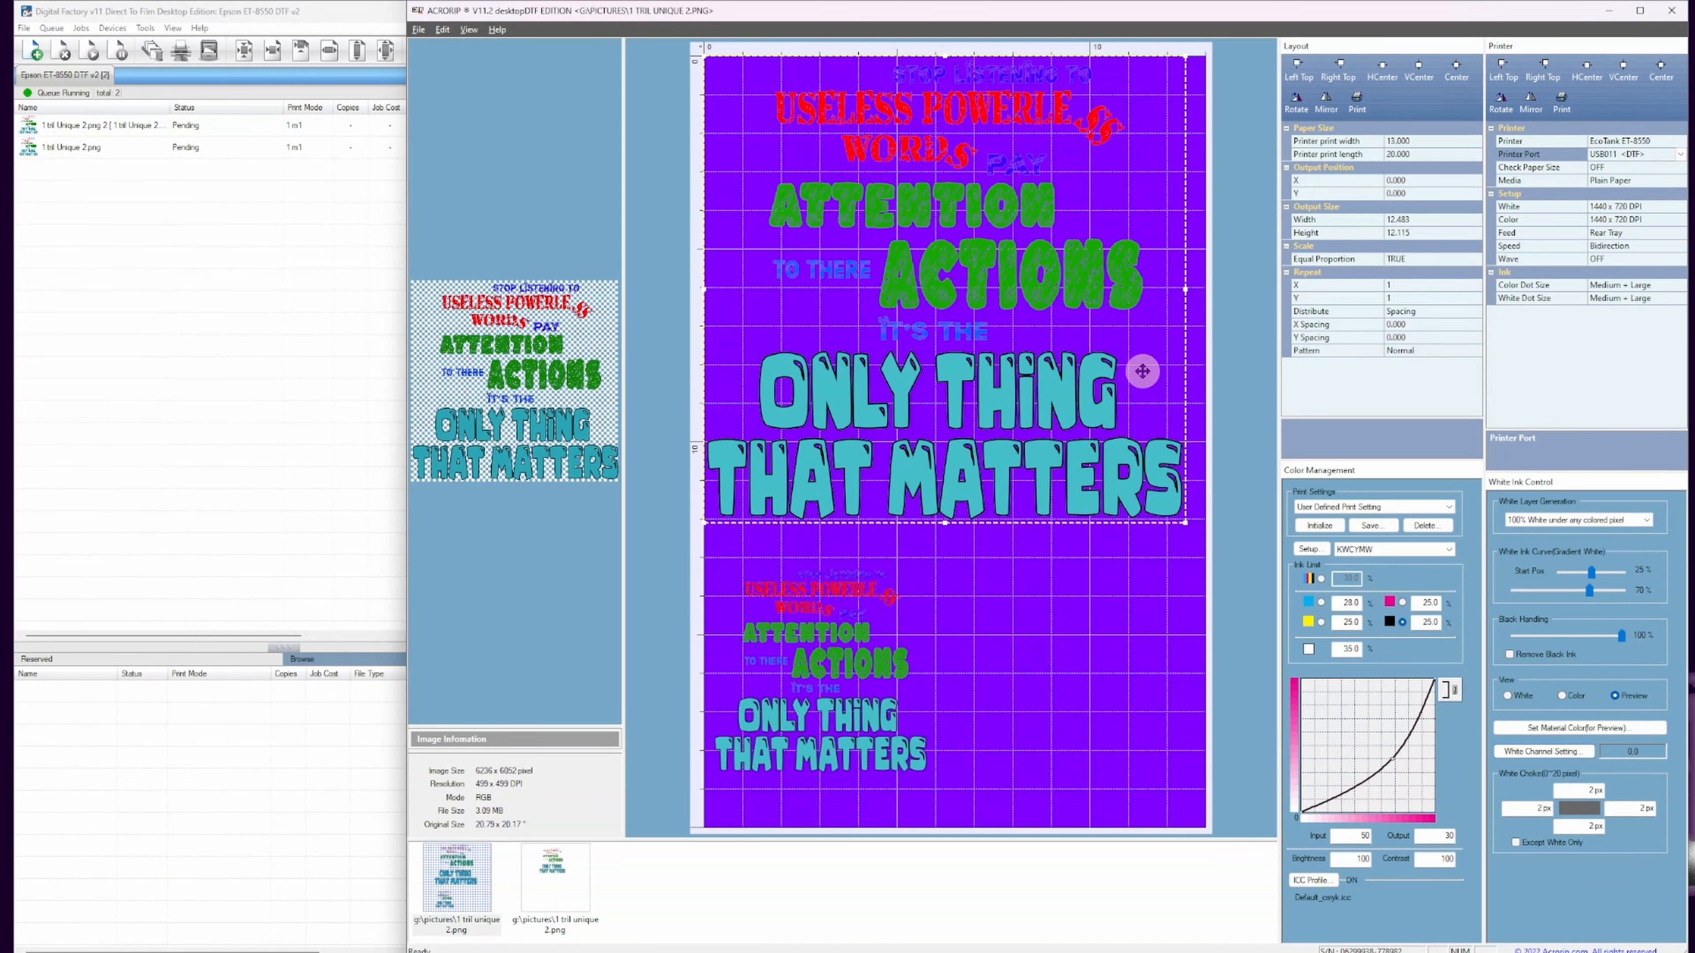
left_click(221, 354)
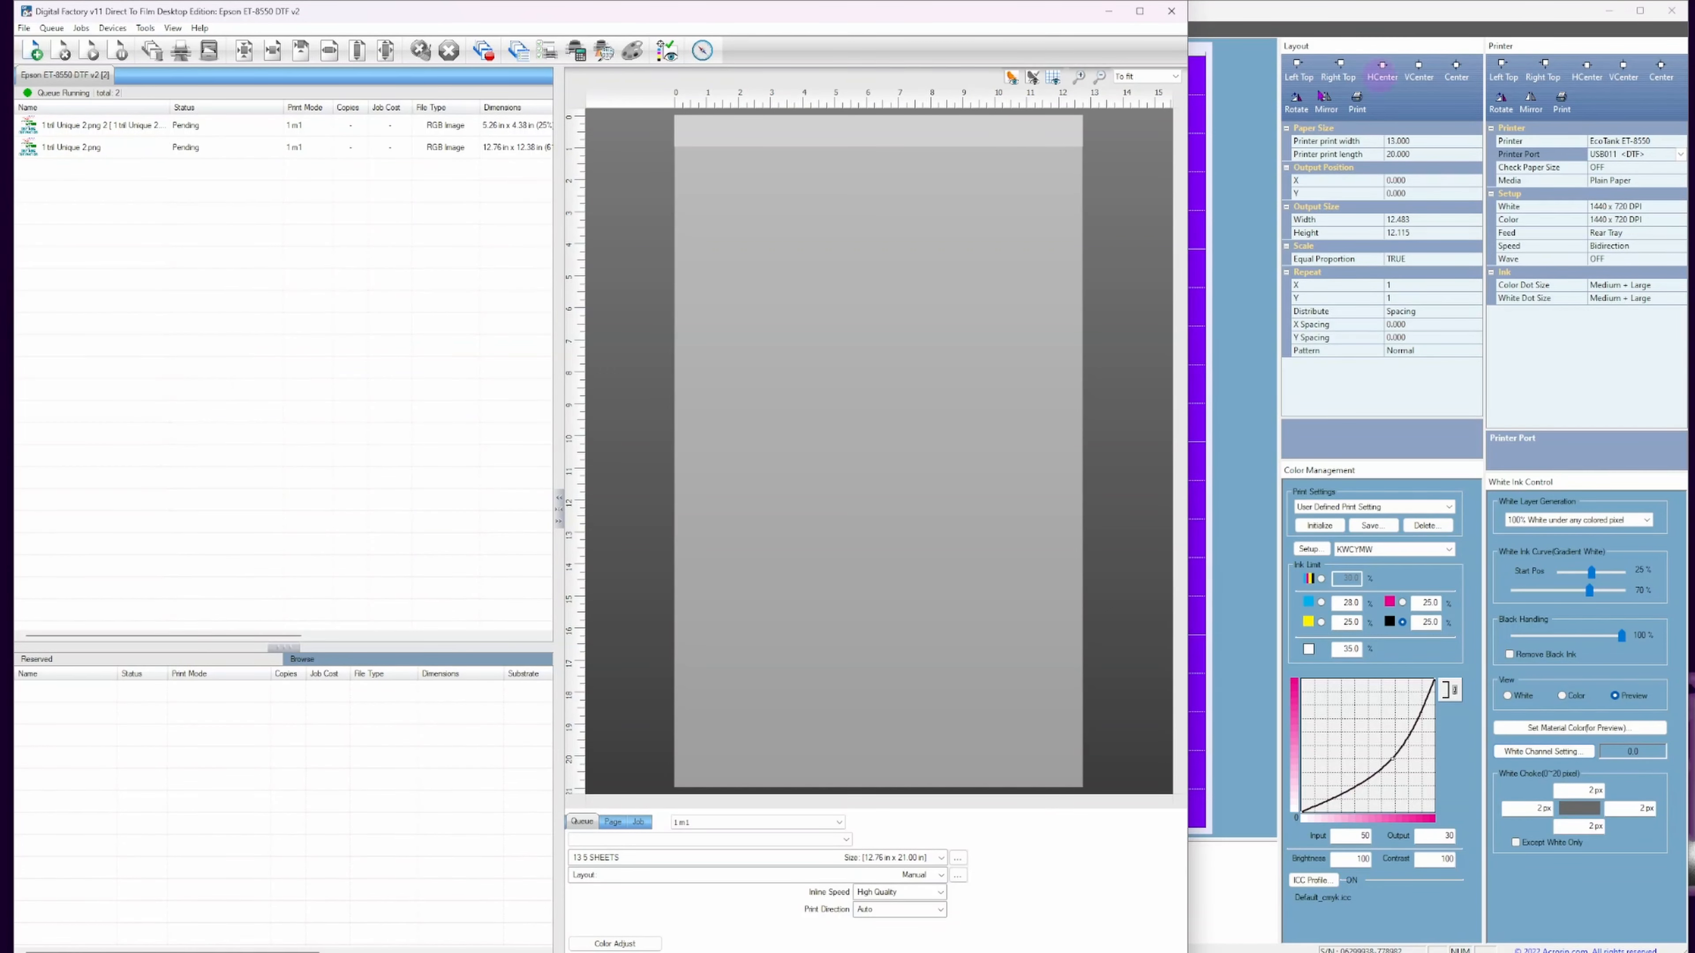
left_click(1271, 215)
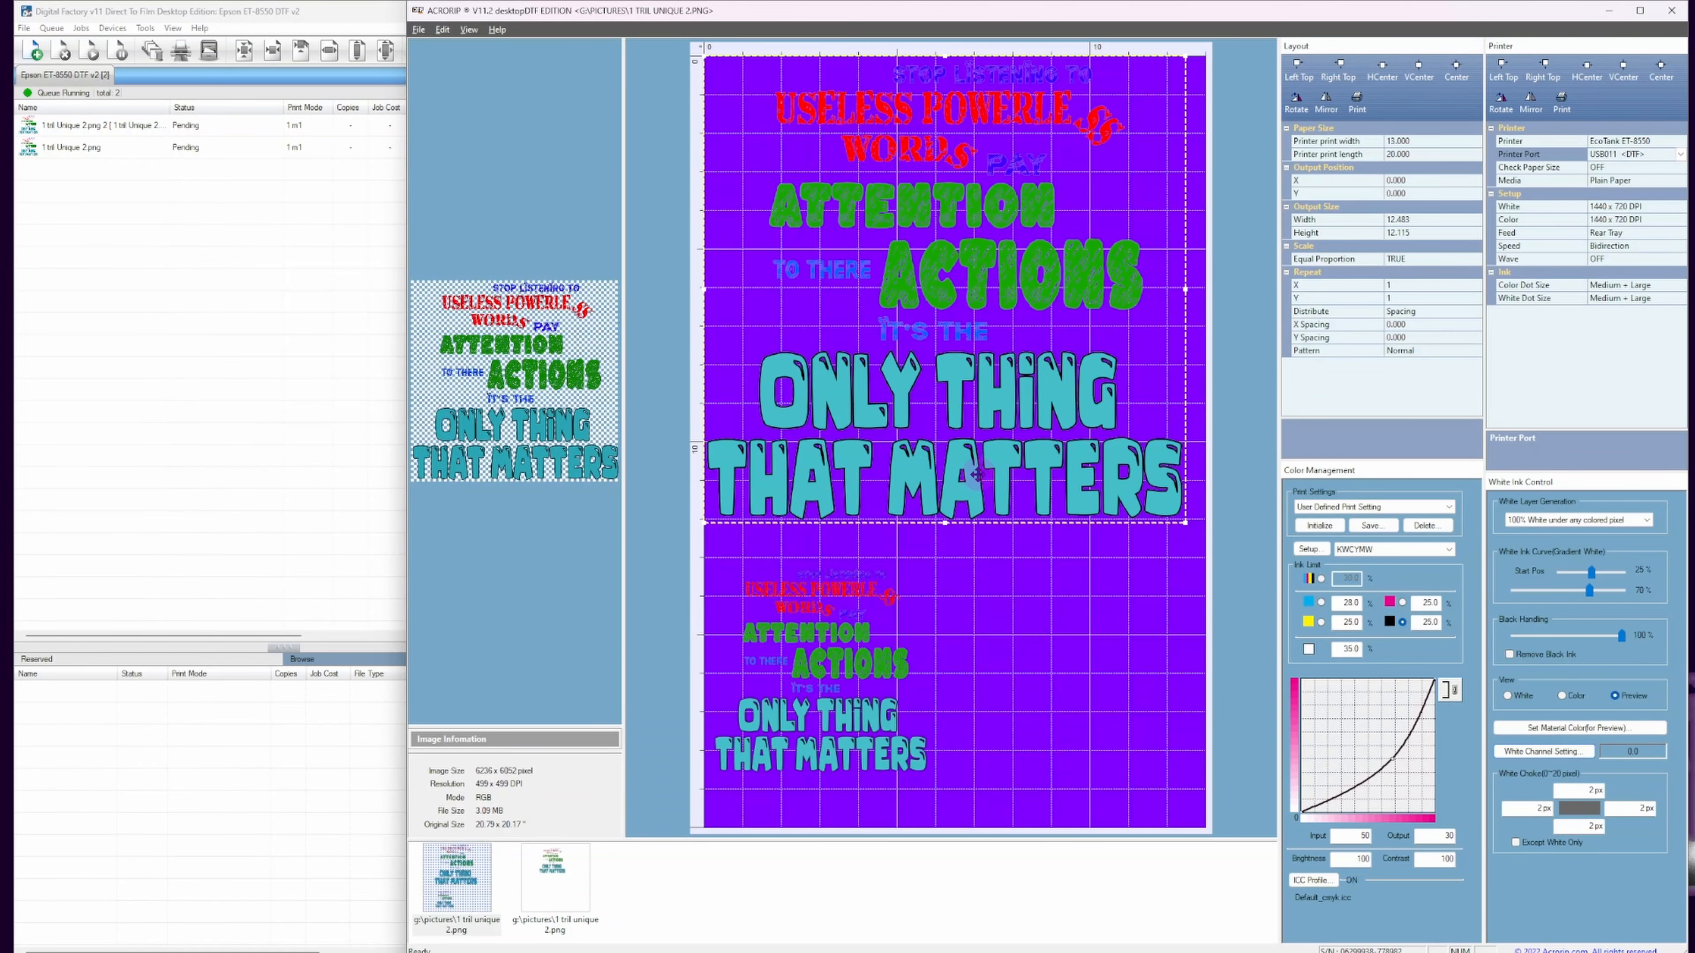
left_click(208, 391)
left_click(241, 487)
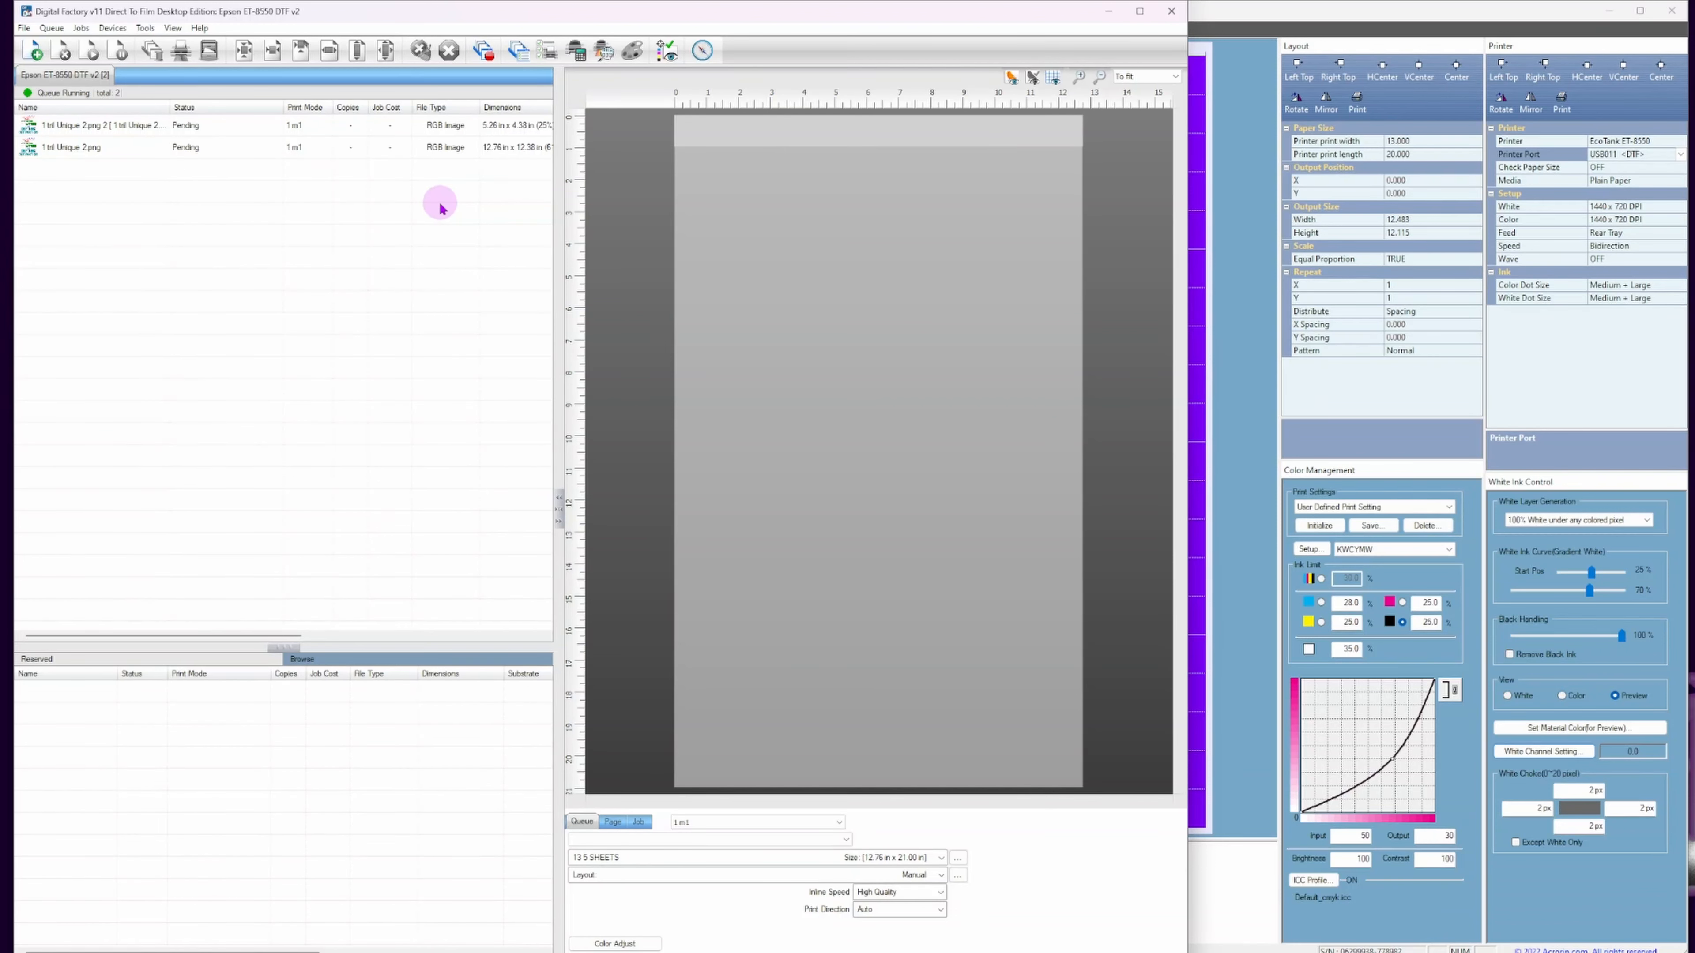
left_click(1238, 259)
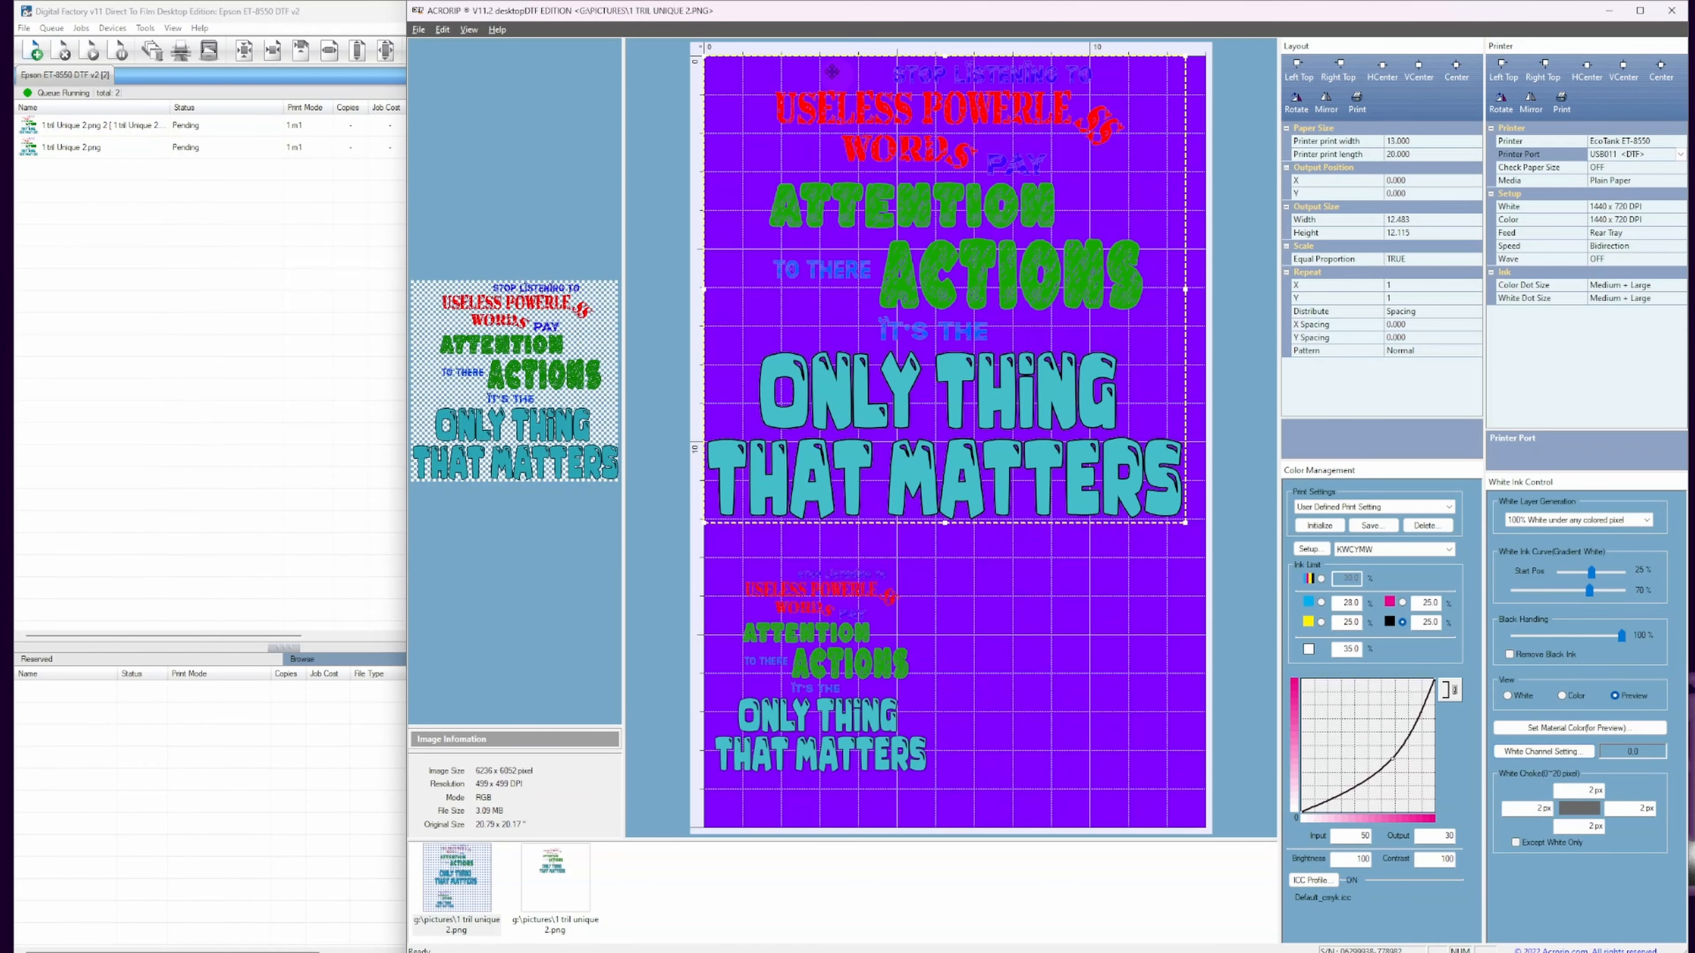
left_click(247, 332)
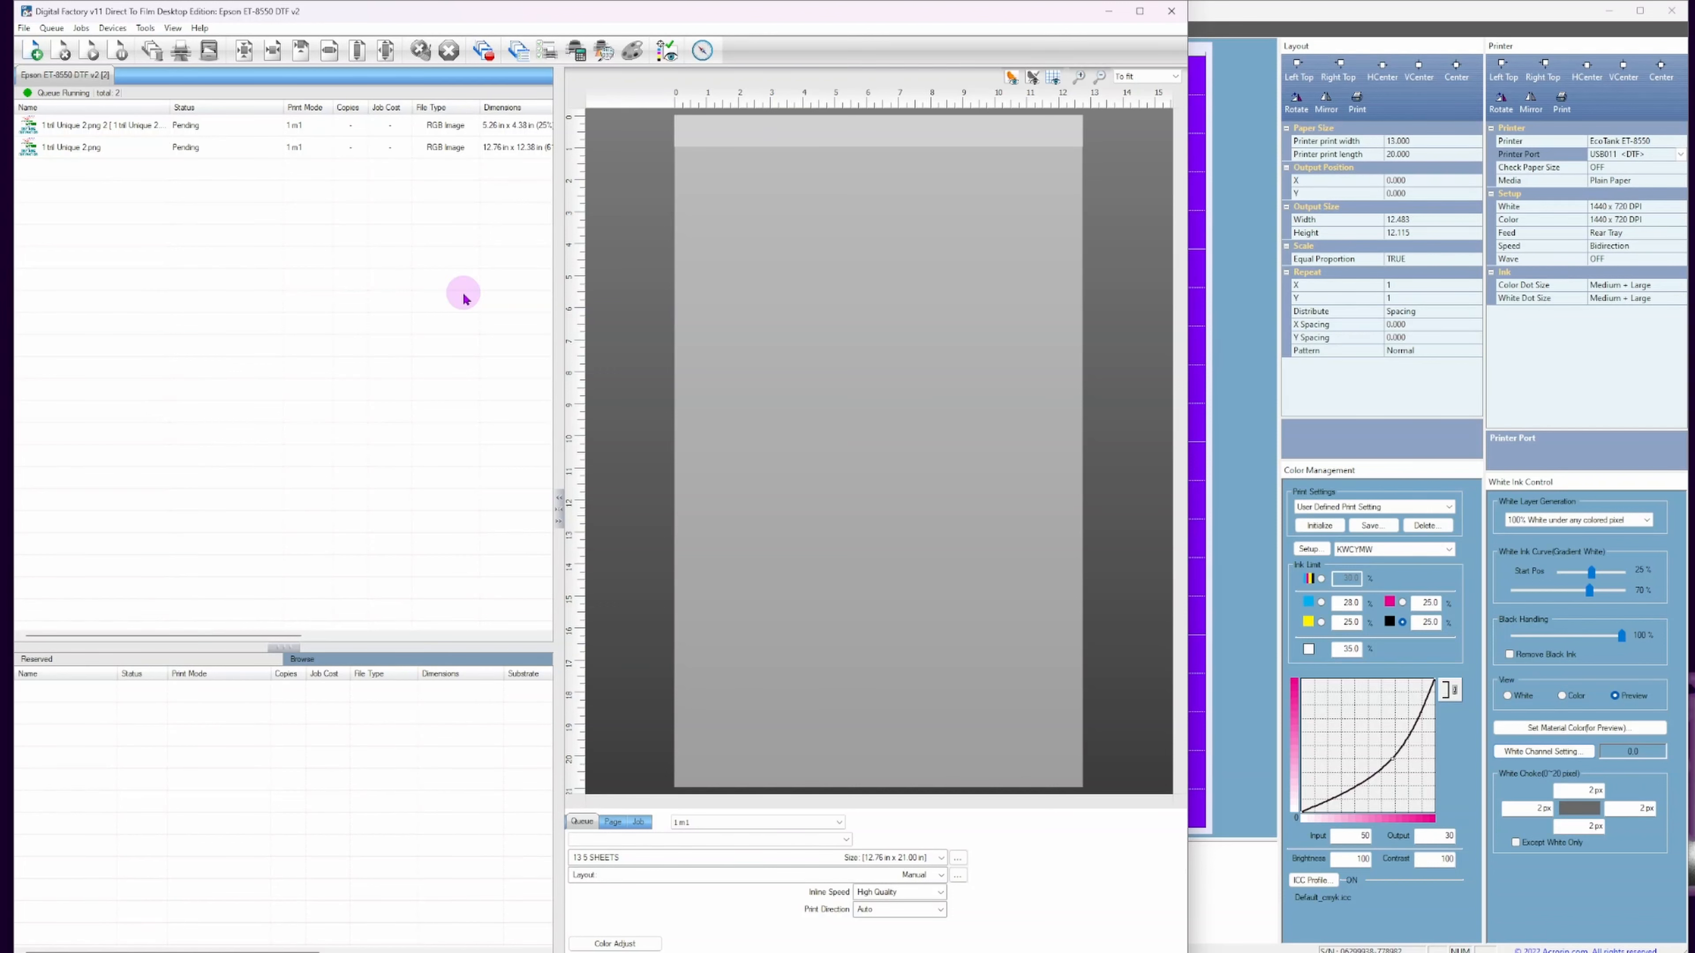
left_click(1275, 269)
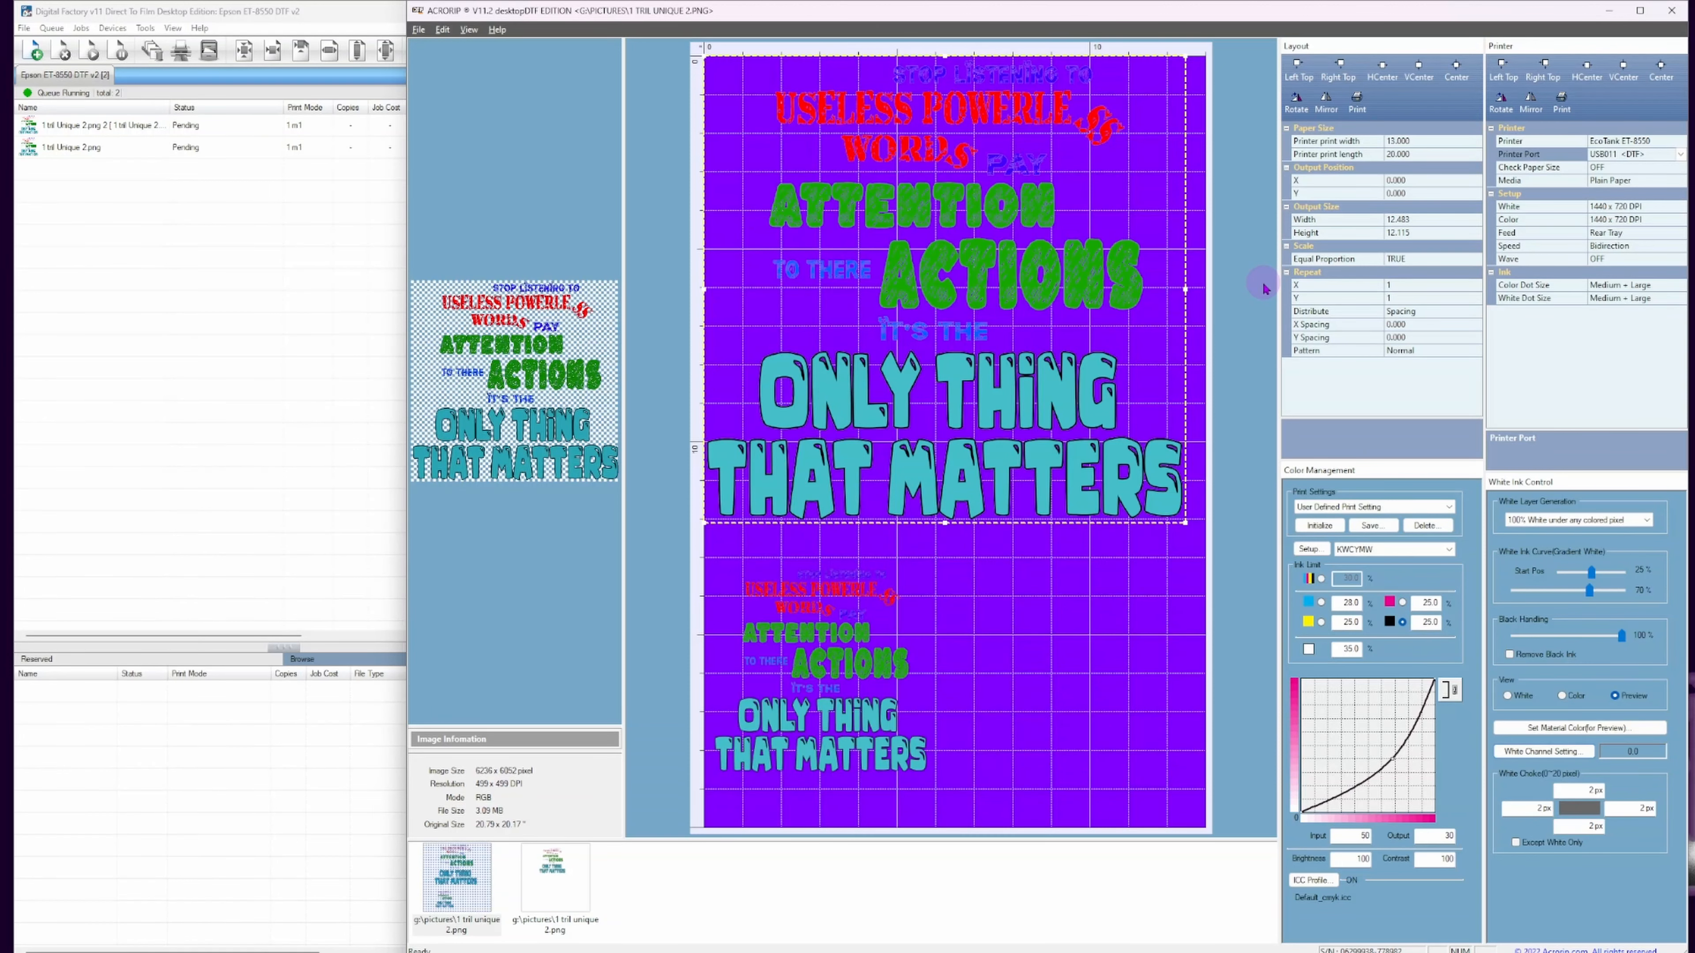
left_click(362, 361)
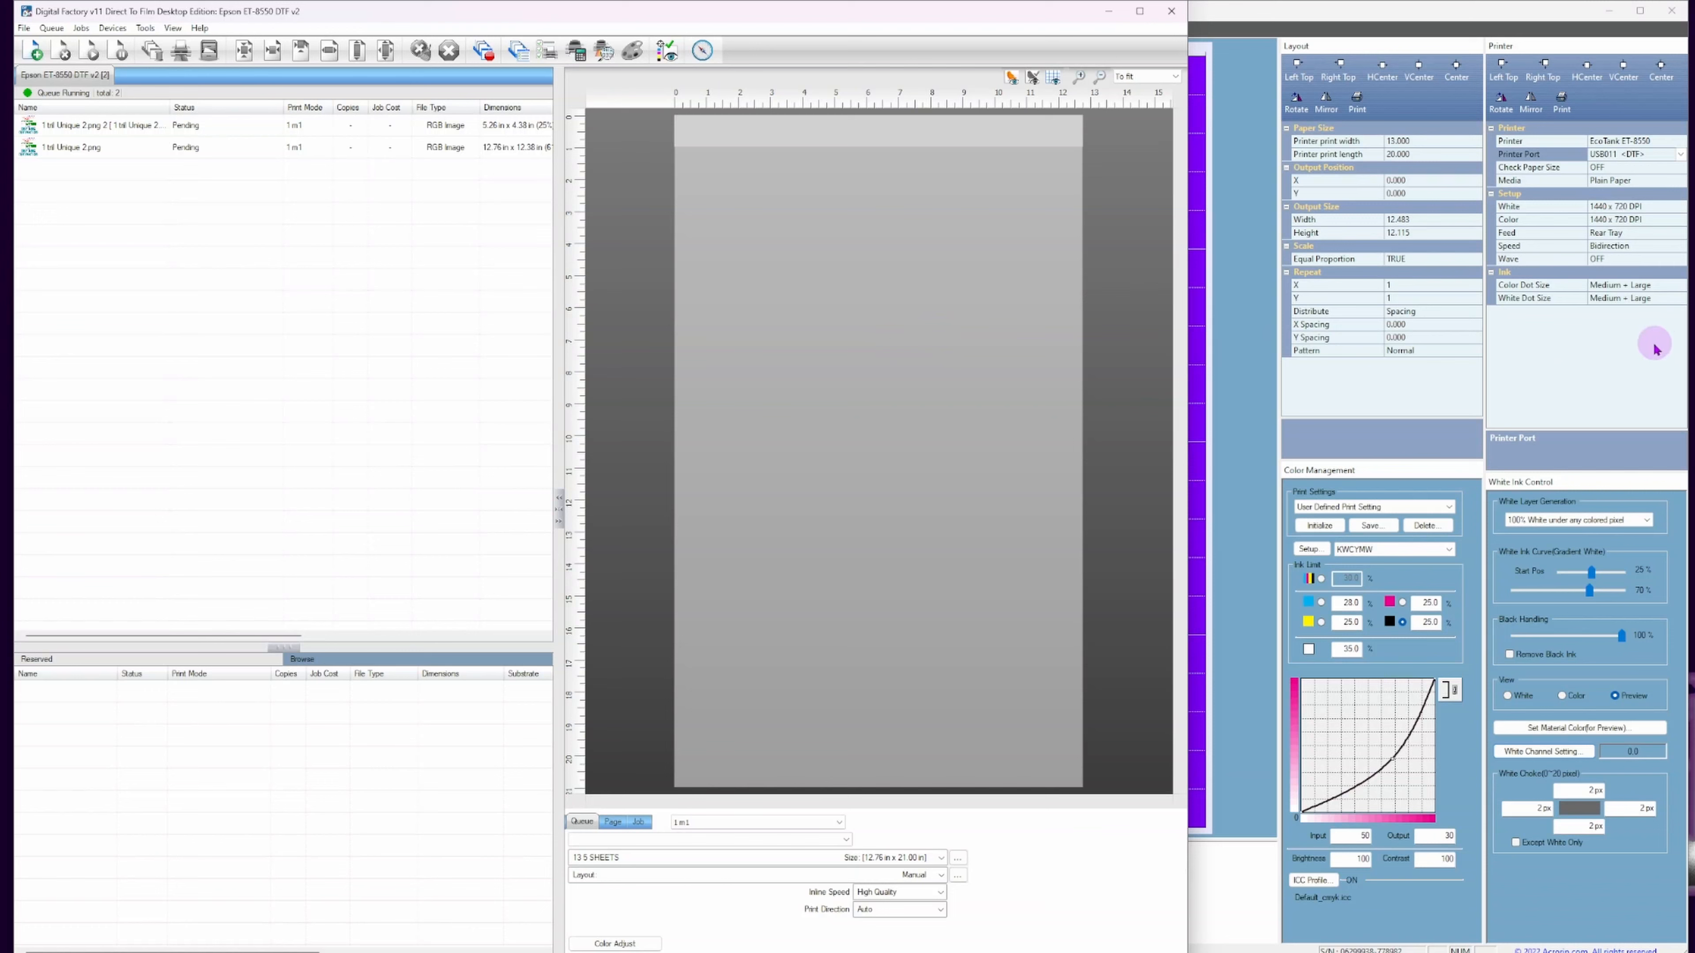
left_click(1386, 373)
left_click(312, 406)
left_click(1329, 337)
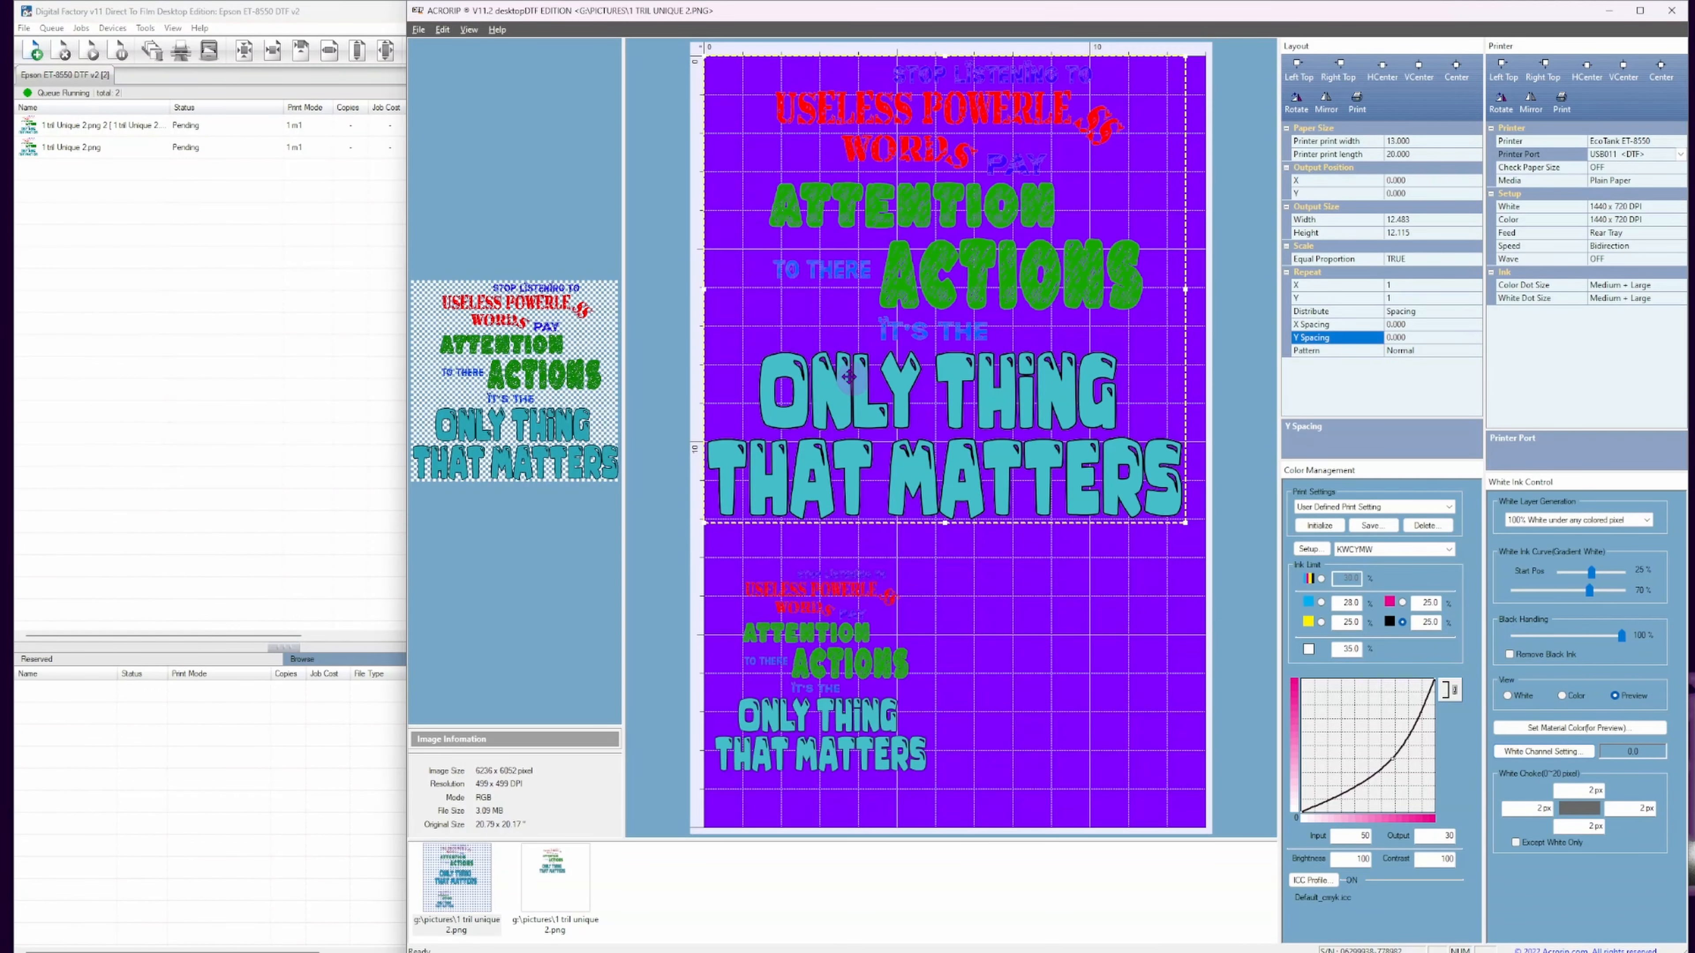
left_click(193, 393)
left_click(1352, 313)
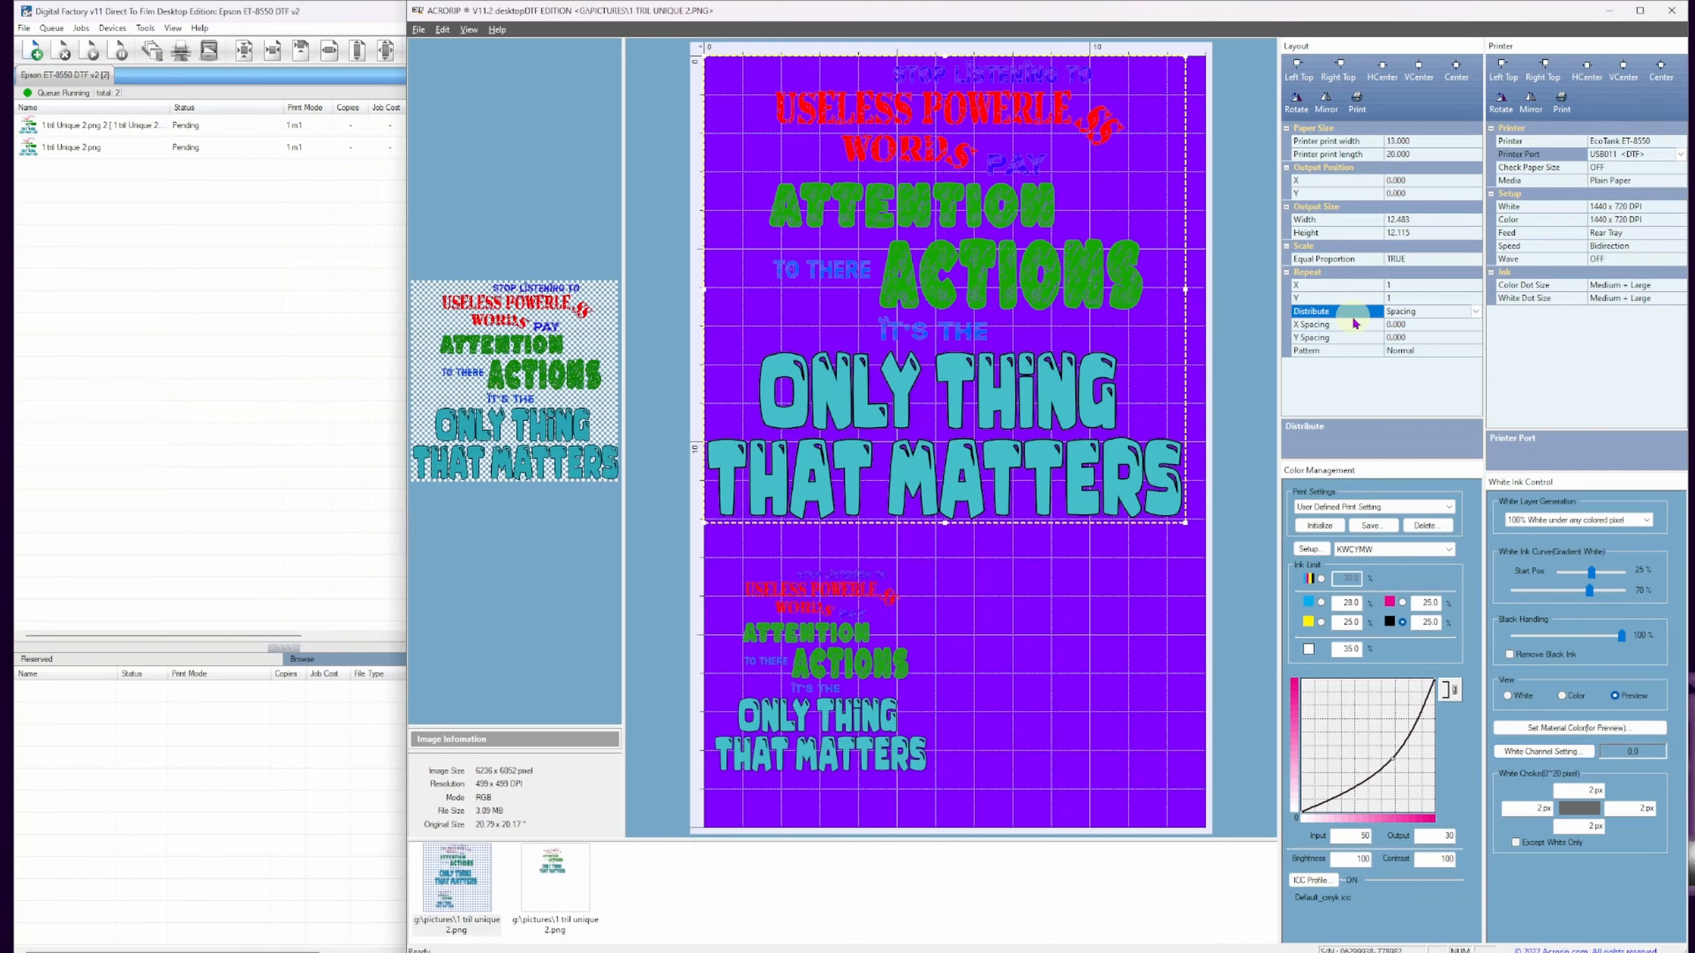
left_click(286, 461)
left_click(1275, 470)
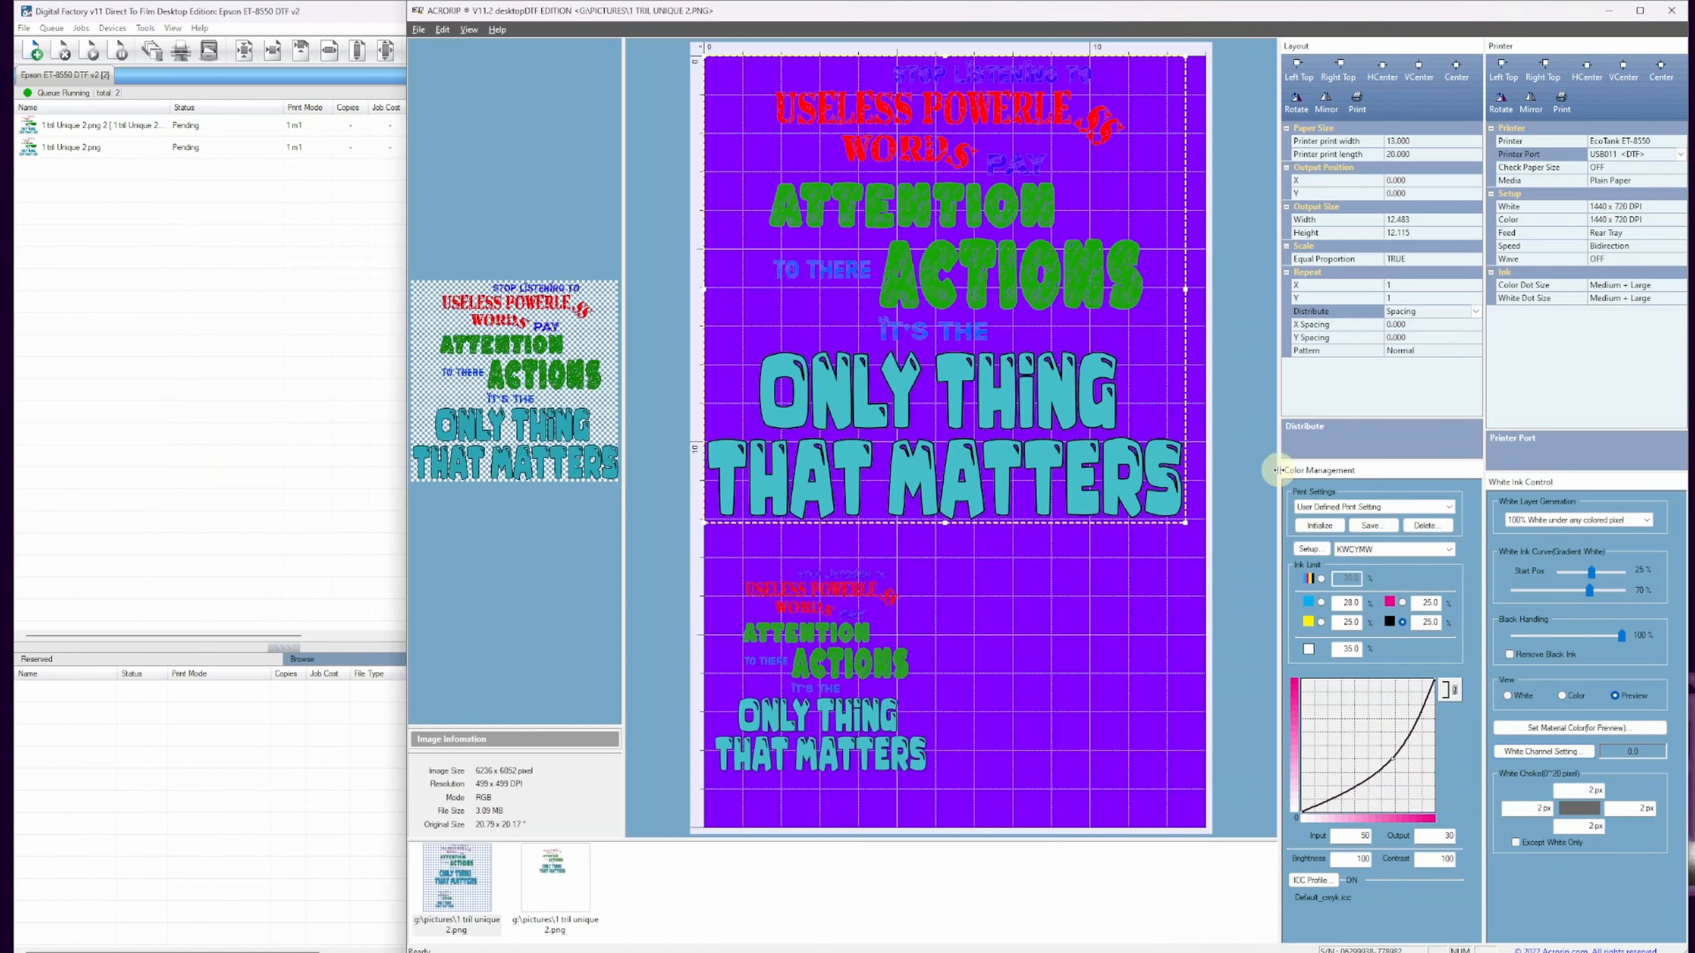
left_click(217, 542)
left_click(1580, 450)
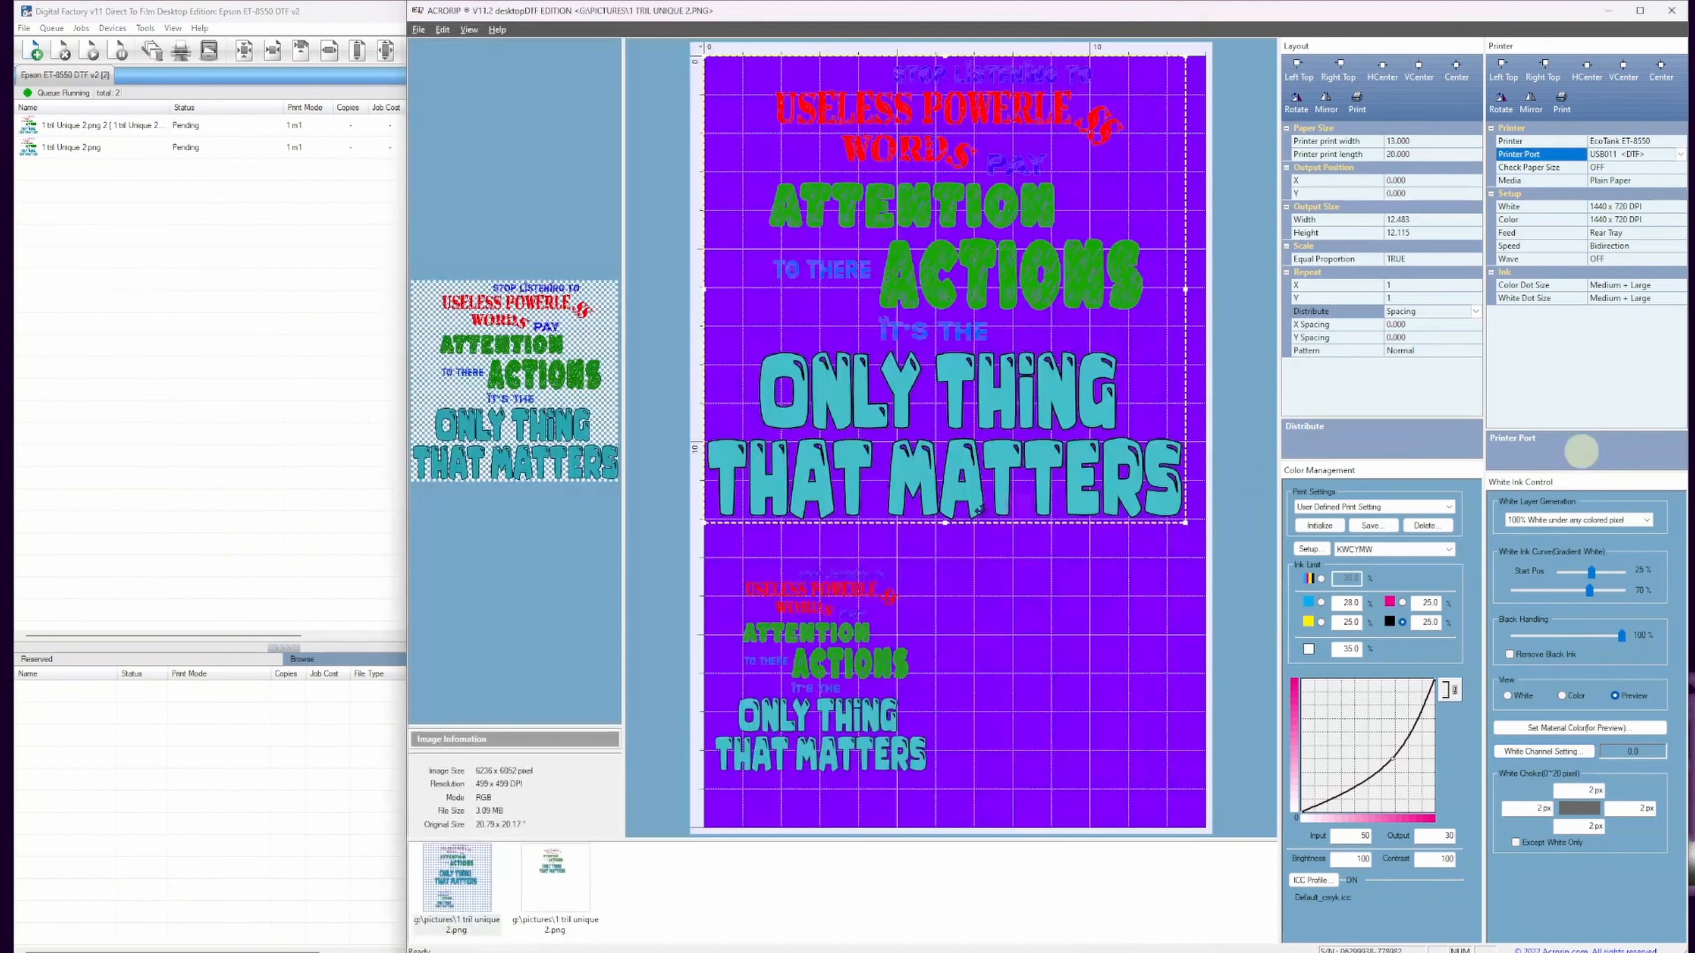
left_click(747, 466)
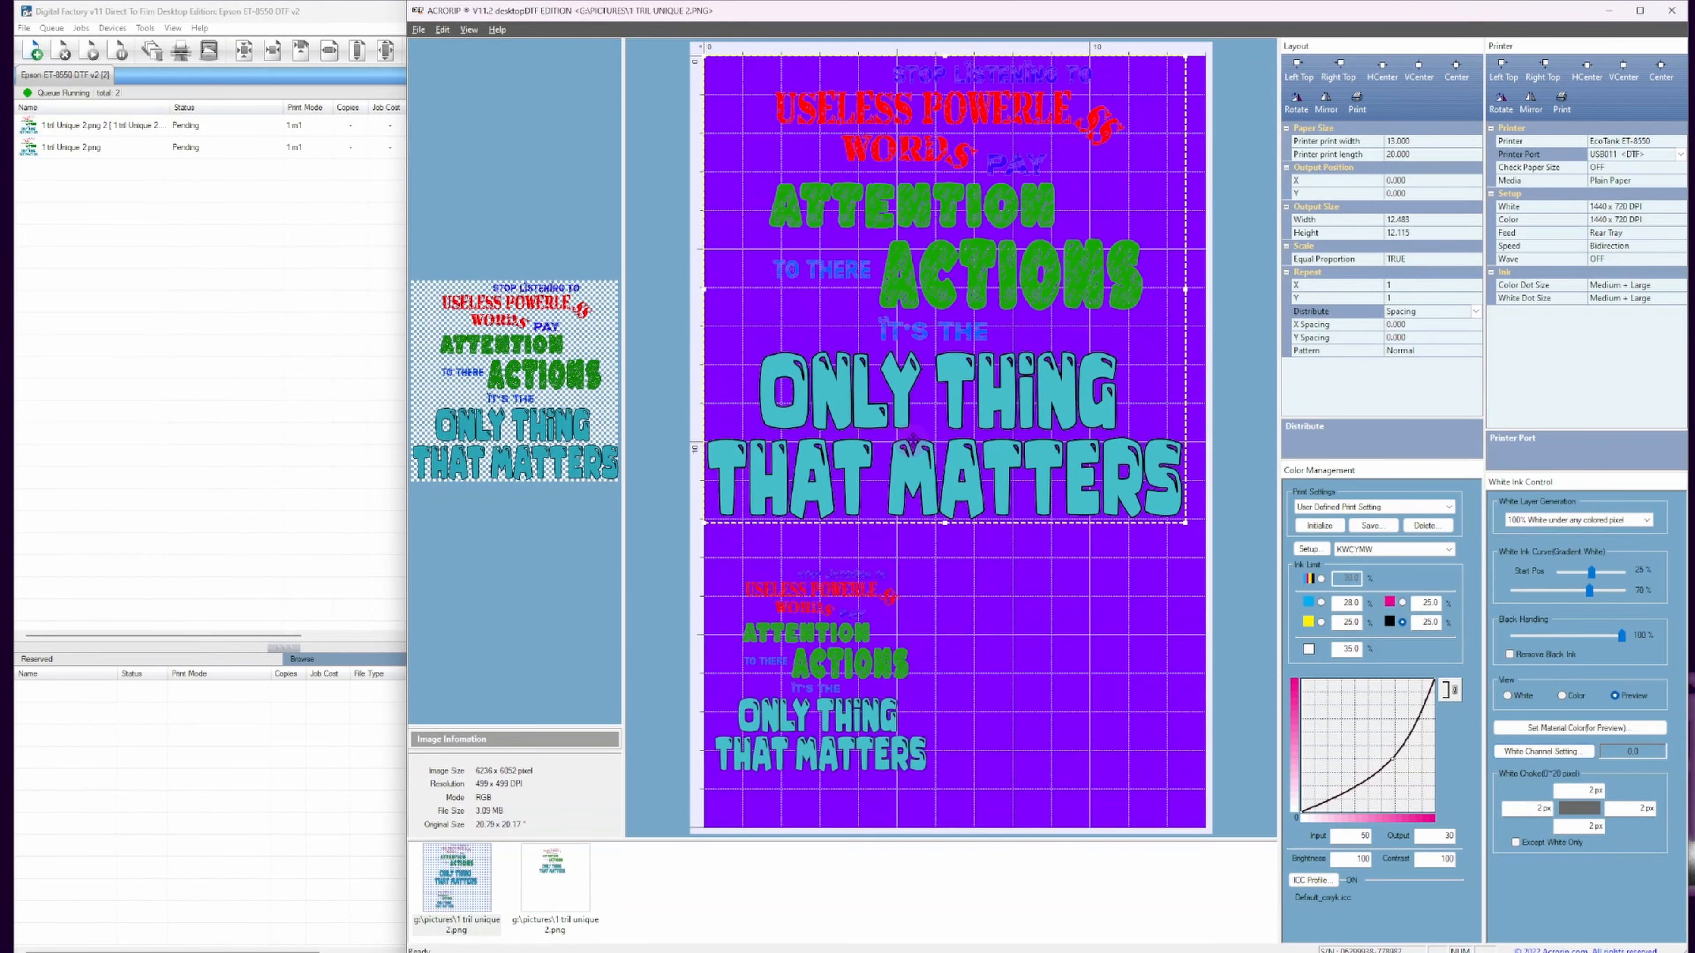
left_click(234, 492)
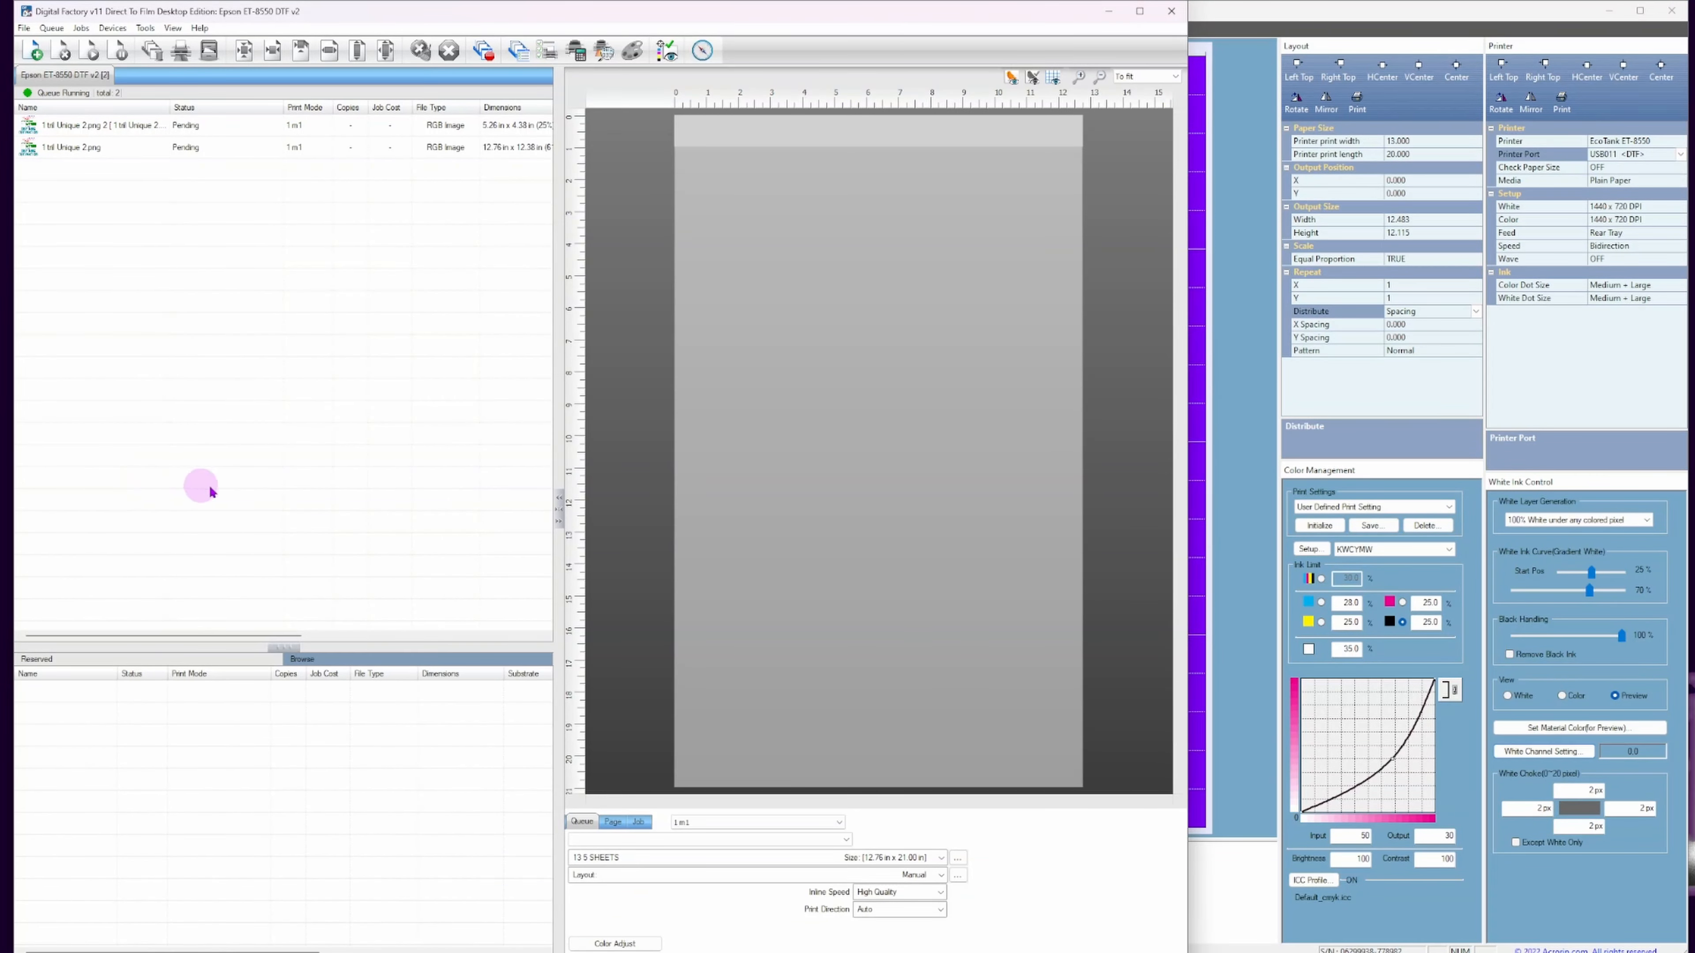
left_click(1514, 466)
left_click(1318, 528)
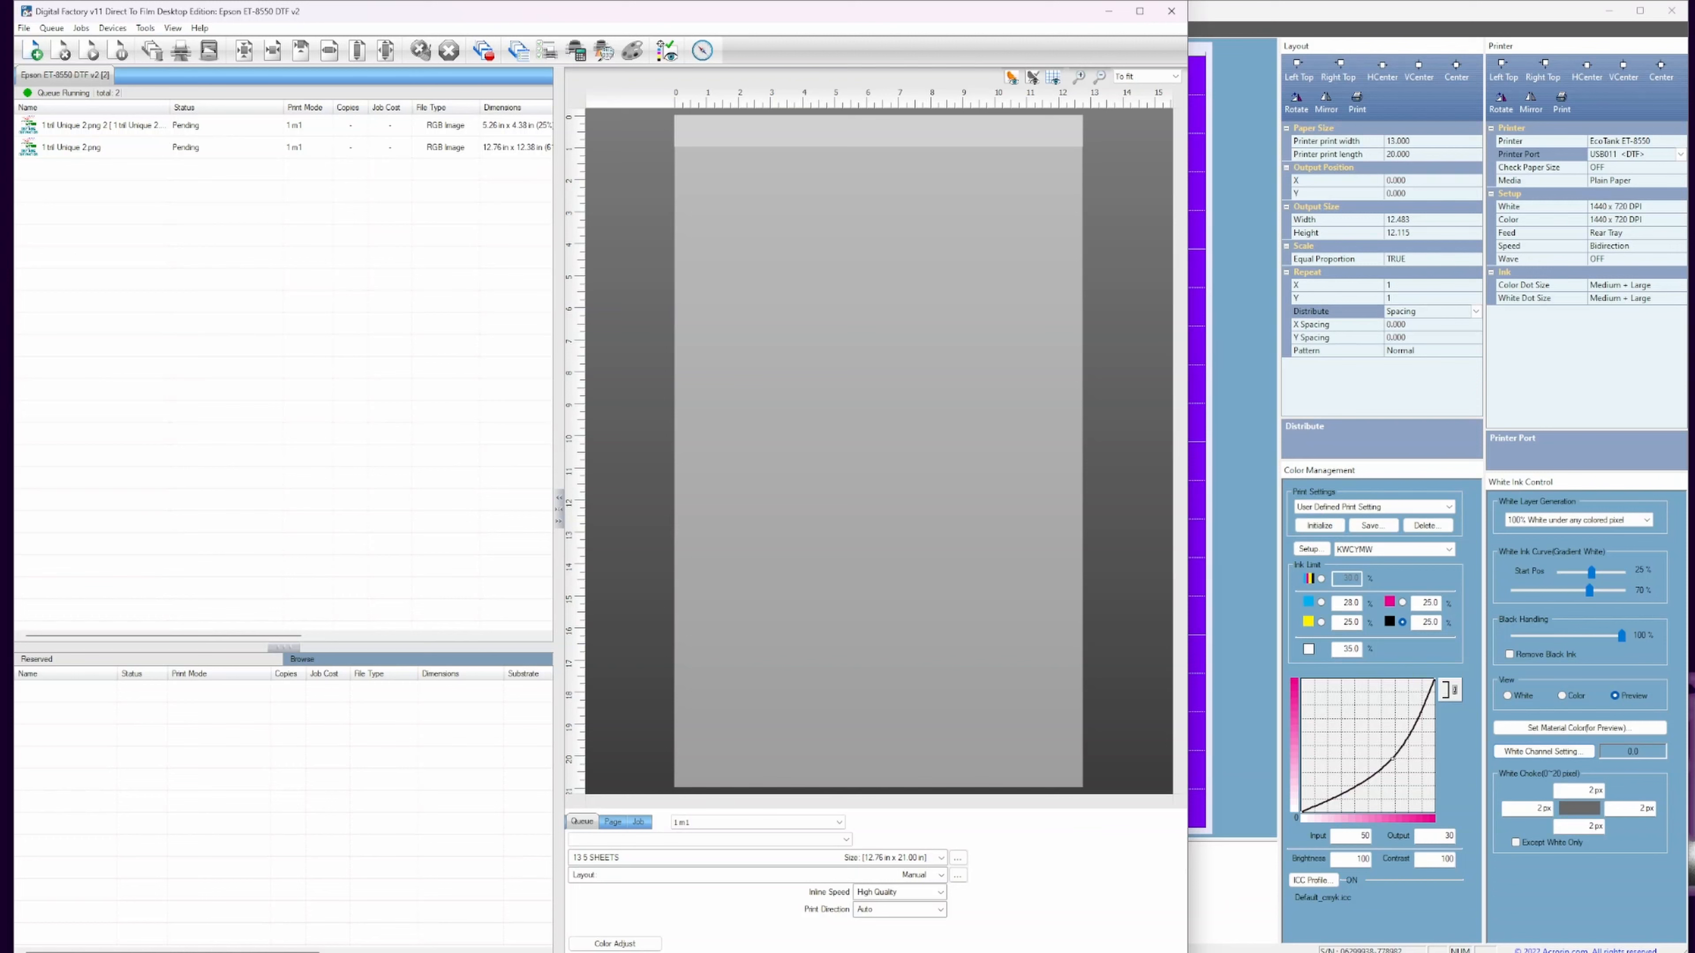